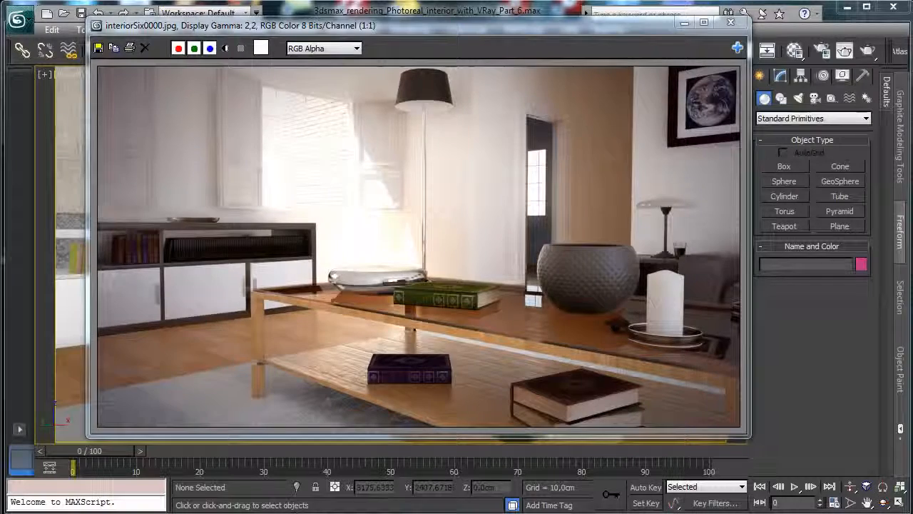
Close the rendered image and orbit a Perspective view around the green book on the coffee table.
left_click(730, 22)
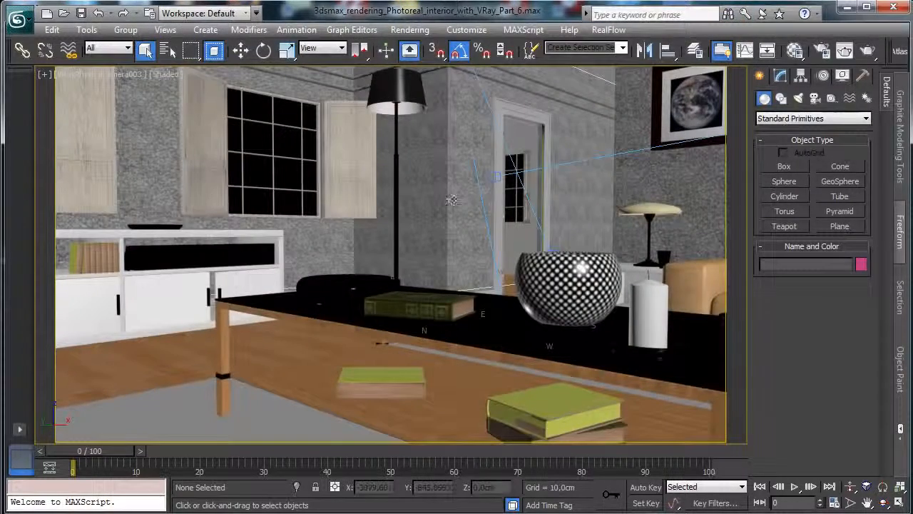
left_click(90, 77)
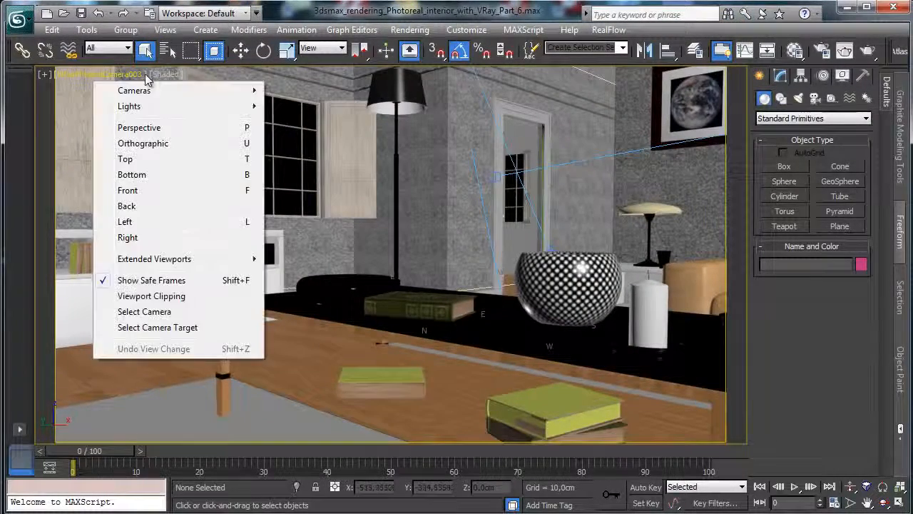
left_click(173, 126)
left_click(433, 292)
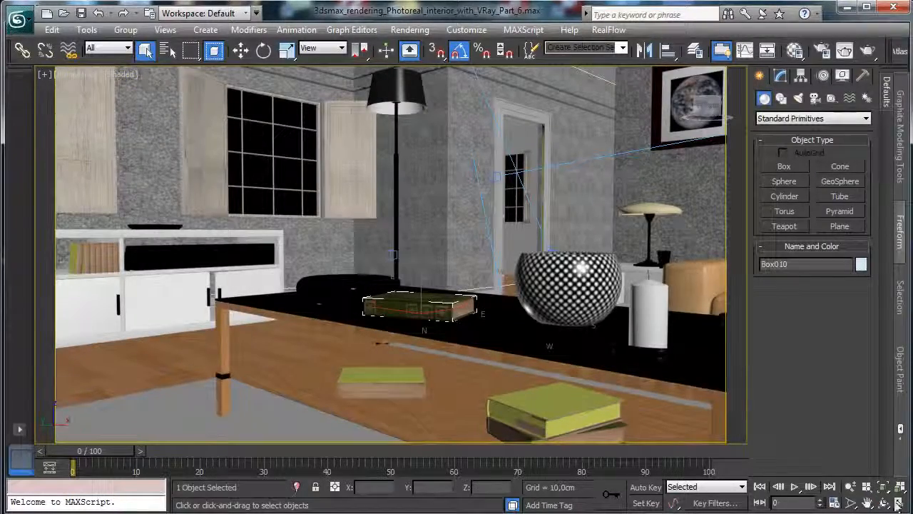
left_click(883, 502)
left_click_drag(424, 278, 443, 263)
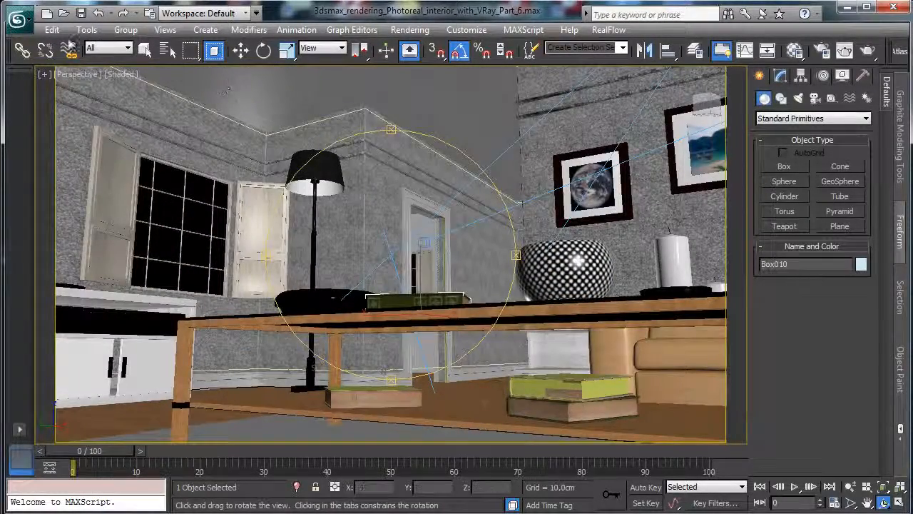
Open the scene 3dsmax_rendering_Photoreal_interior_with_VRay_Part_6_2012.max without saving the current scene.
left_click(15, 23)
left_click(67, 125)
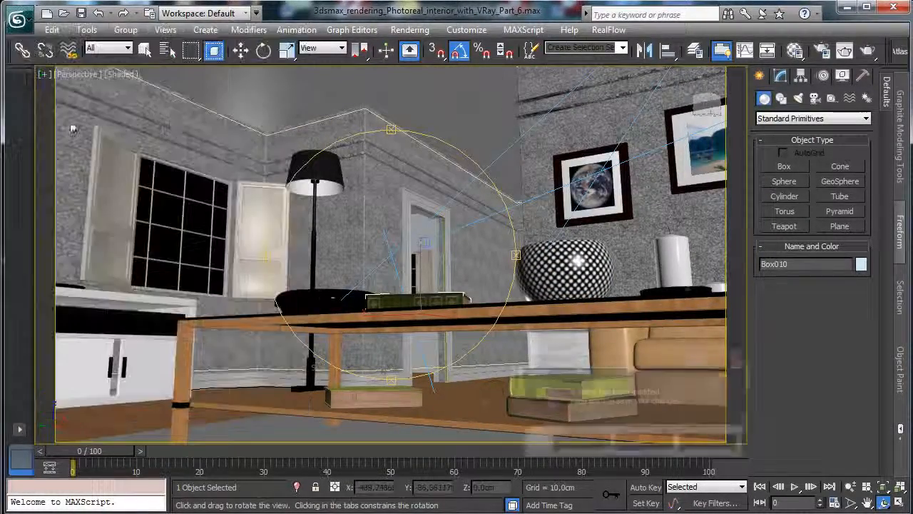
left_click(644, 446)
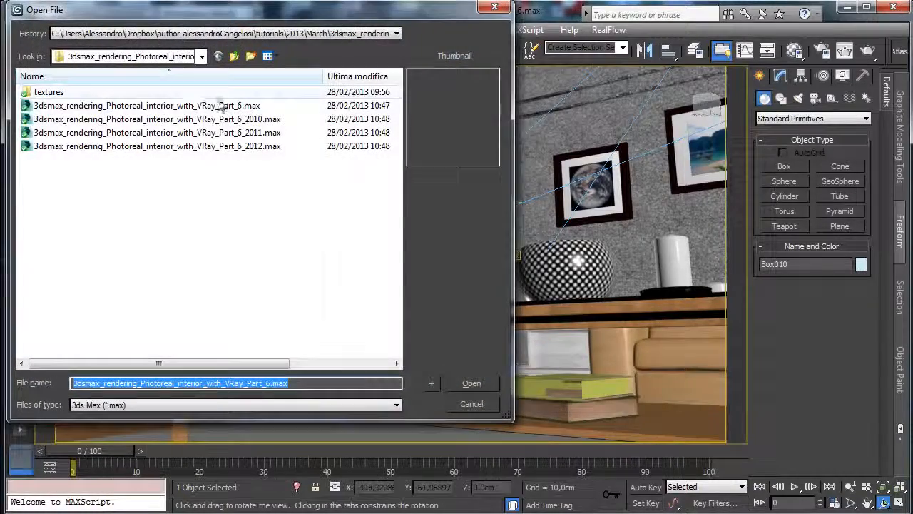
left_click(264, 150)
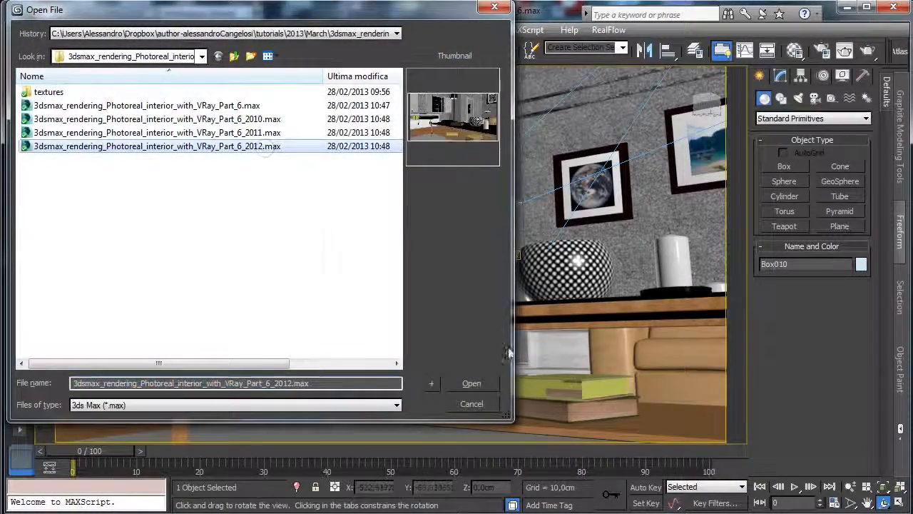
left_click(474, 385)
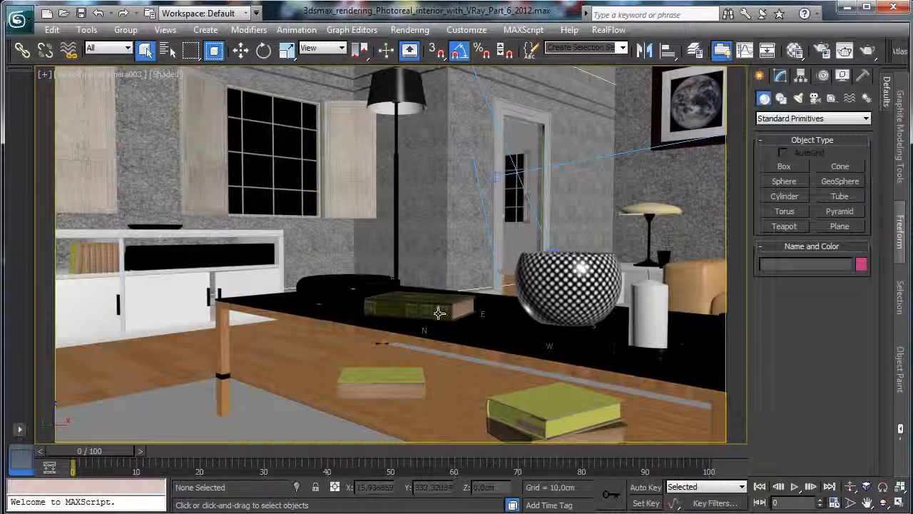
Switch the camera viewport to Perspective and orbit around the selected book to face the bare wall.
left_click(414, 302)
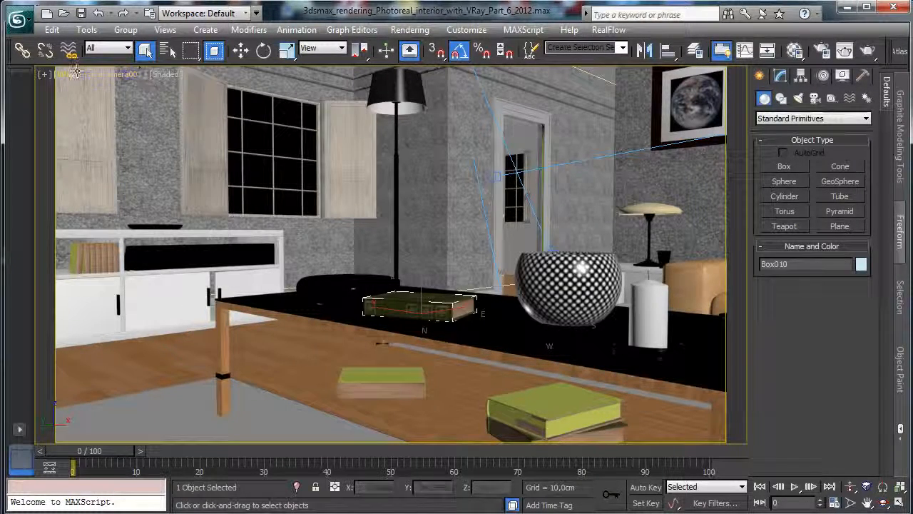
left_click(76, 74)
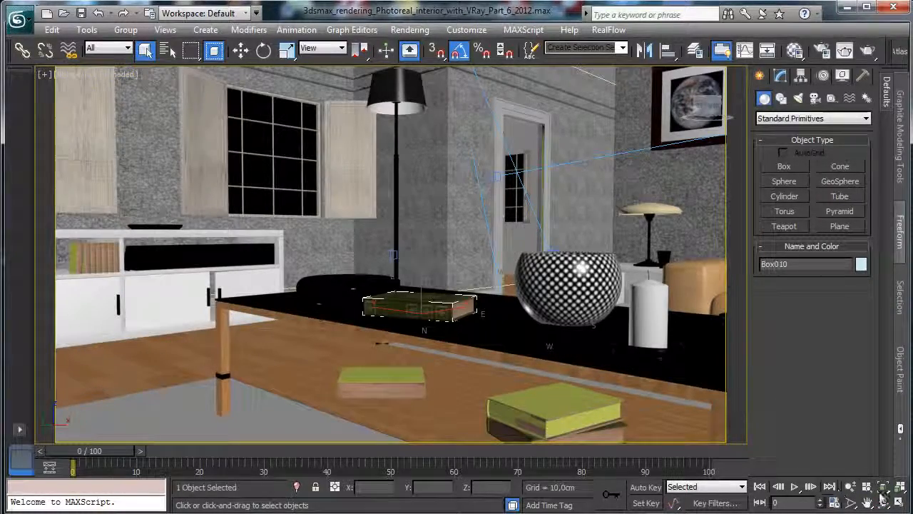
left_click(883, 502)
left_click_drag(275, 261, 229, 277)
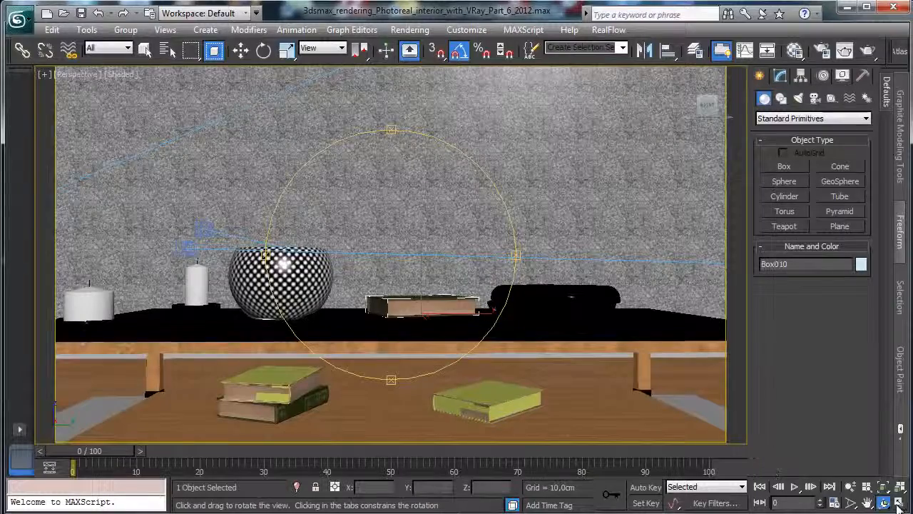
Show all four viewports and zoom the Top view out until the room's furniture is in frame.
left_click(851, 503)
left_click(900, 502)
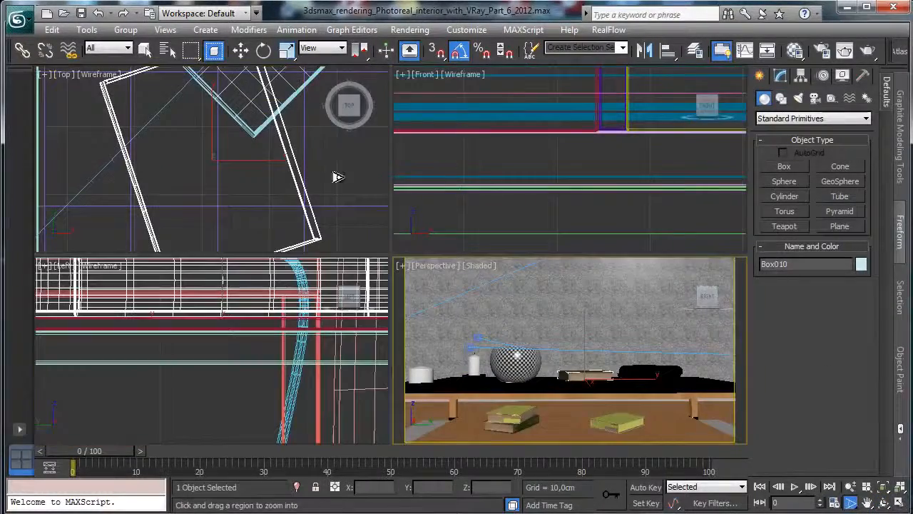
left_click(338, 177)
left_click(851, 486)
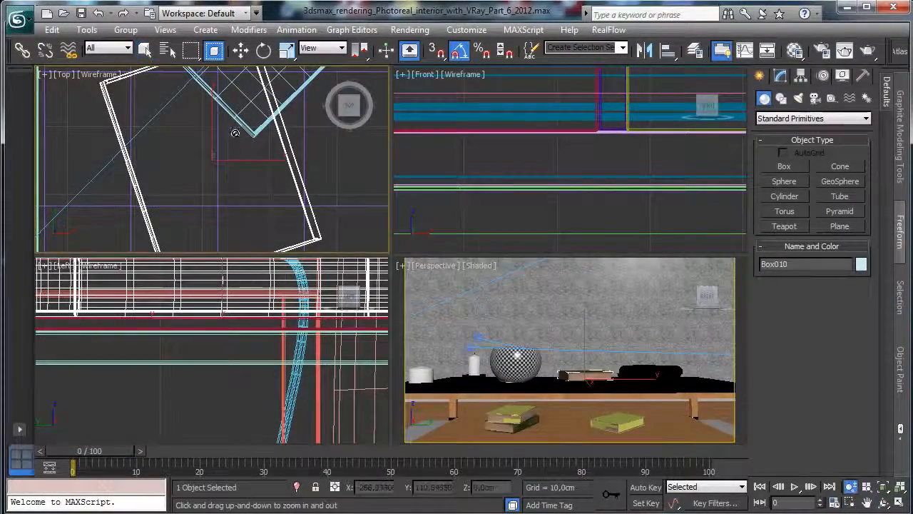
left_click_drag(235, 133, 279, 200)
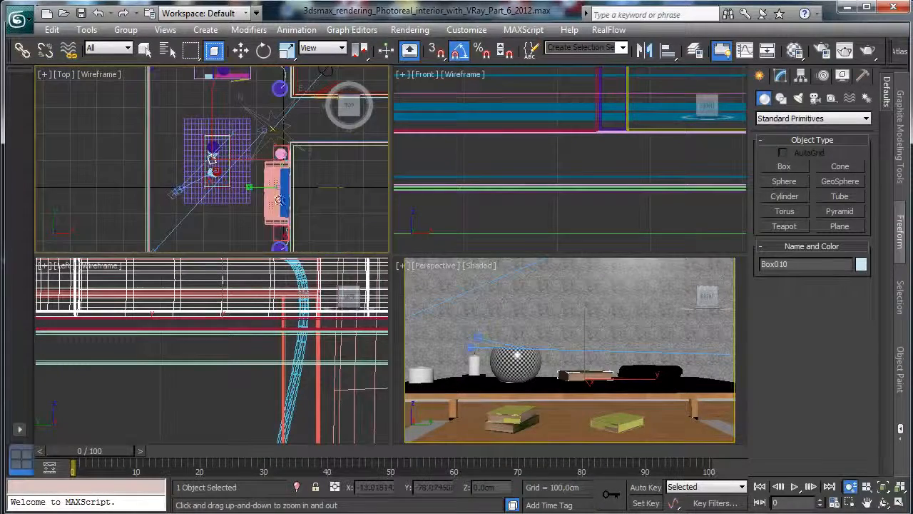
Set the Perspective viewport to VRayPhysicalCamera003 and select that camera.
left_click(815, 98)
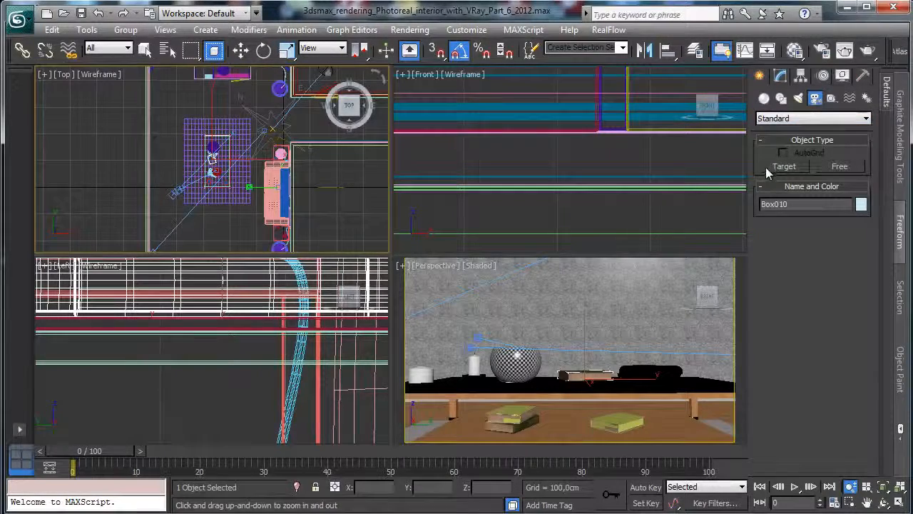
left_click(432, 266)
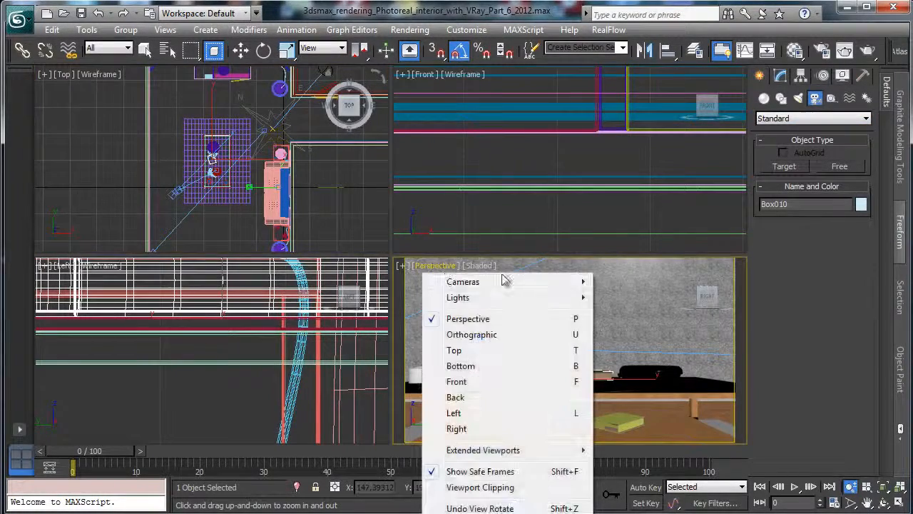
mouse_move(514, 278)
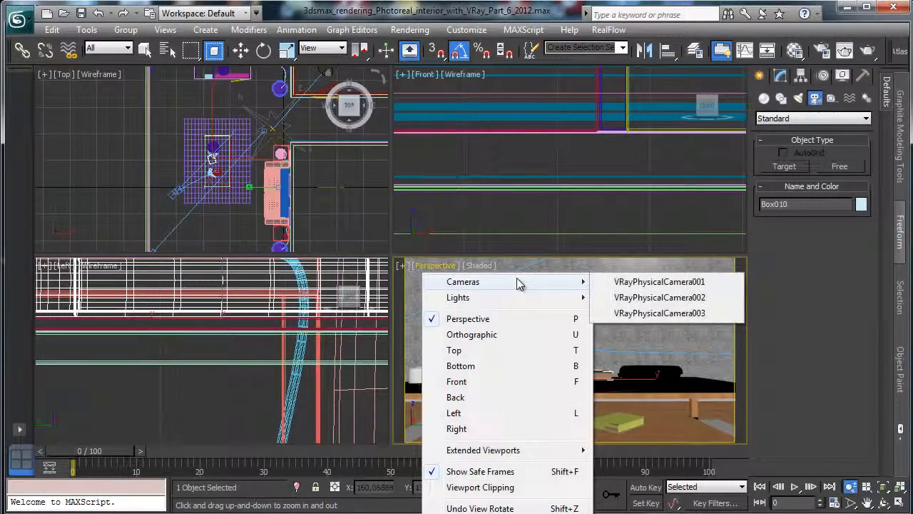
left_click(659, 313)
left_click(427, 267)
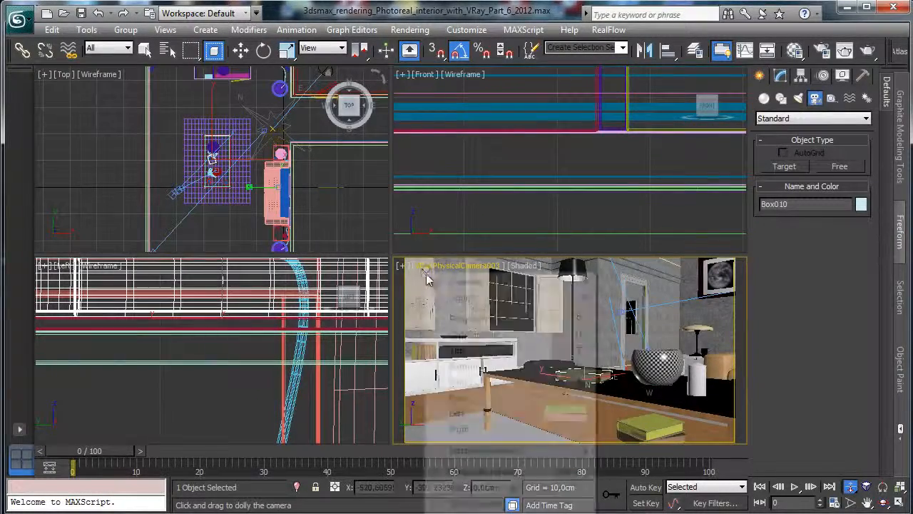
left_click(485, 502)
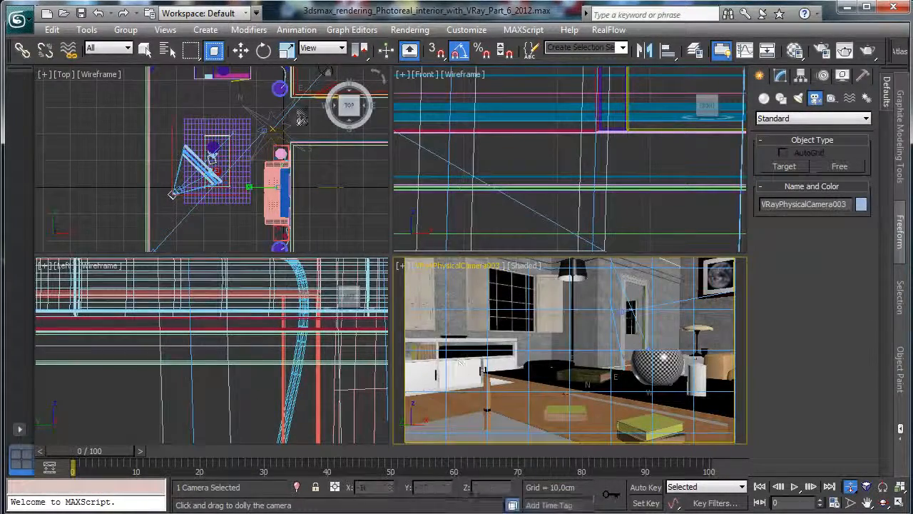
Clone the selected camera as a Copy named VRayPhysicalCamera004.
left_click(52, 29)
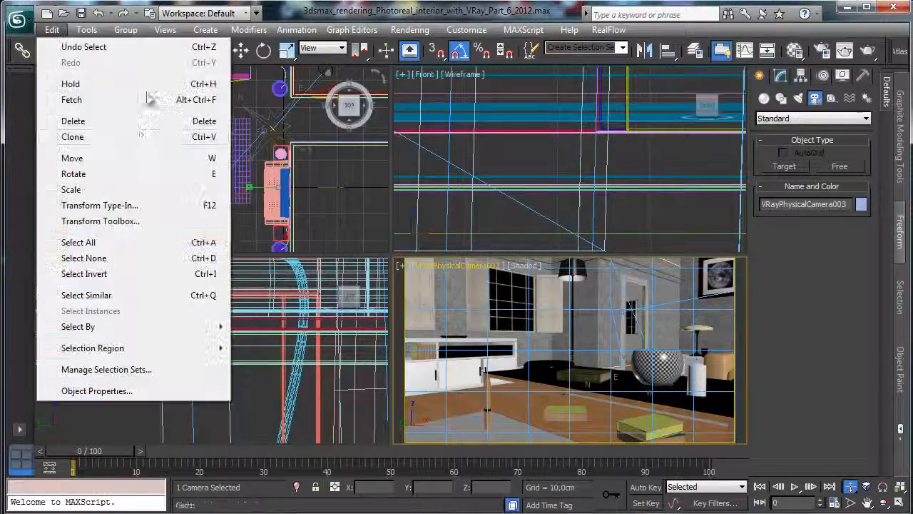
left_click(118, 137)
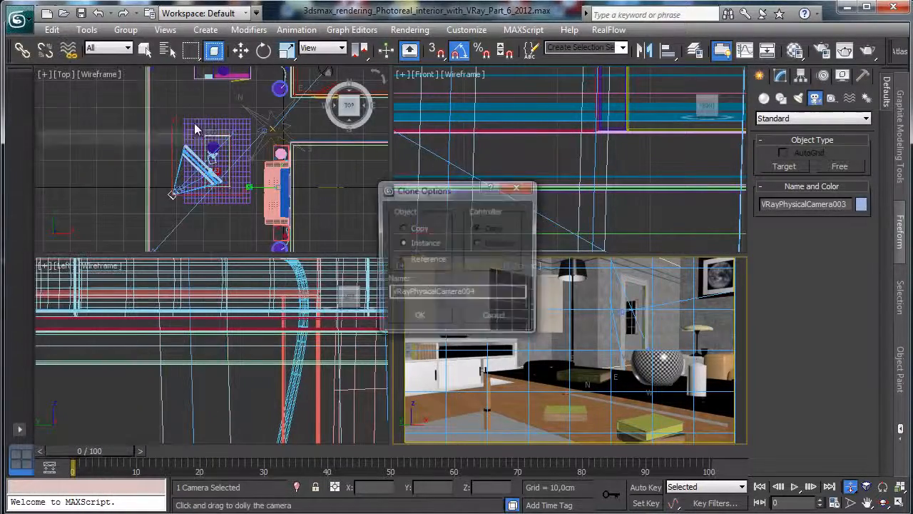
left_click(416, 228)
left_click(418, 319)
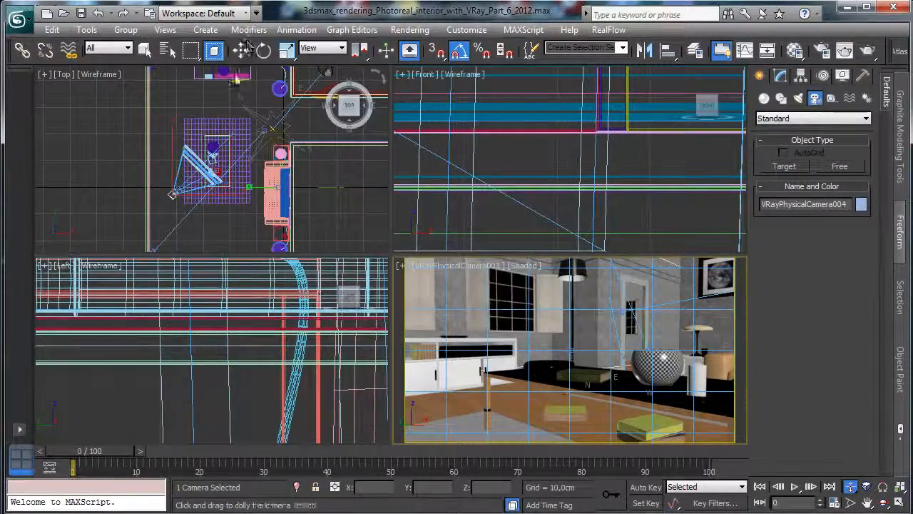
Look through VRayPhysicalCamera004 in the shaded viewport and move the camera over to the sofa in the Top view.
left_click(241, 49)
left_click(431, 267)
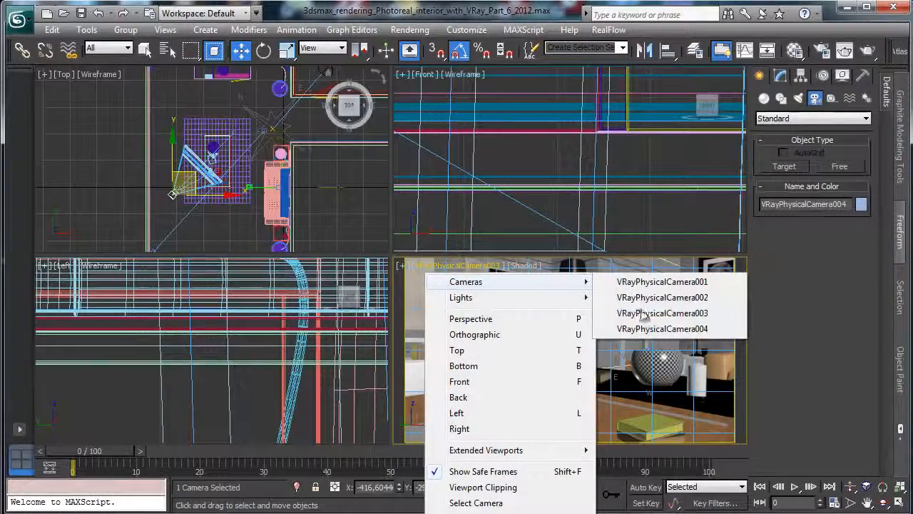
left_click(685, 325)
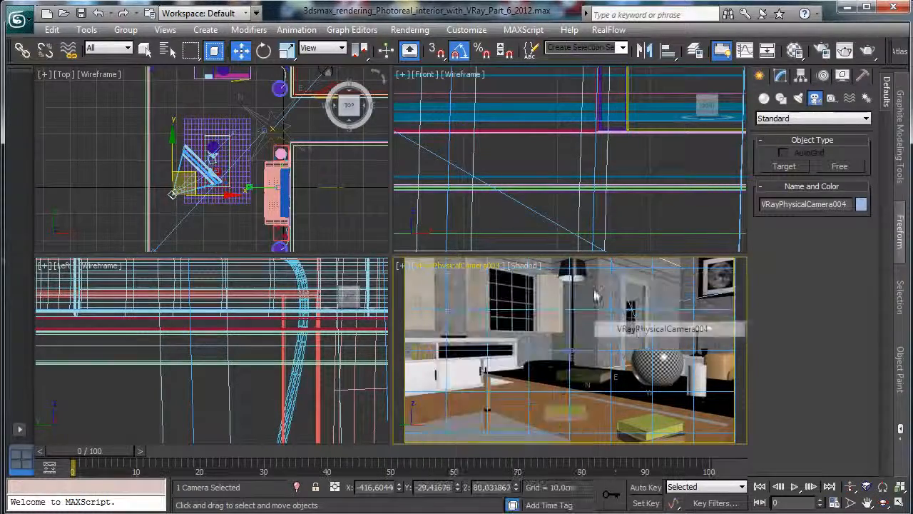
left_click(189, 177)
left_click_drag(189, 177, 300, 180)
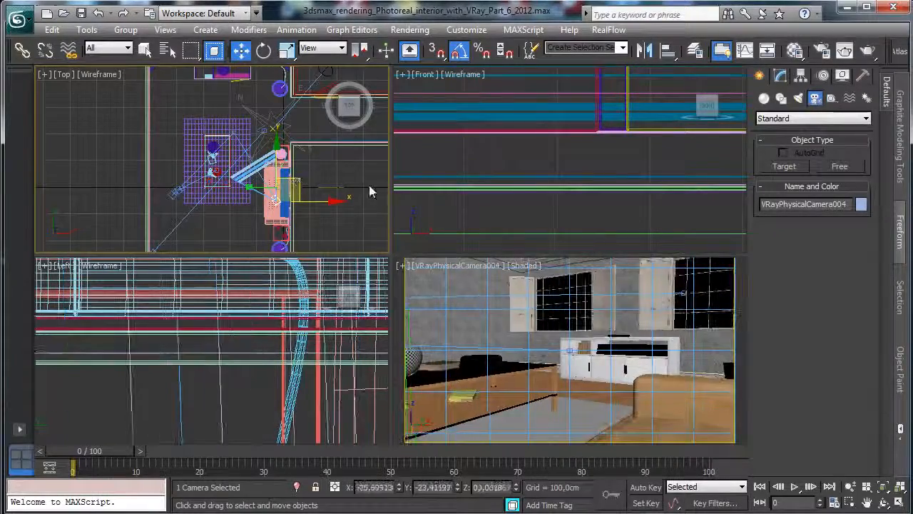
Select the target of VRayPhysicalCamera004 and move it across the coffee table so the camera faces the wall opposite the sofa.
left_click(450, 267)
left_click(451, 268)
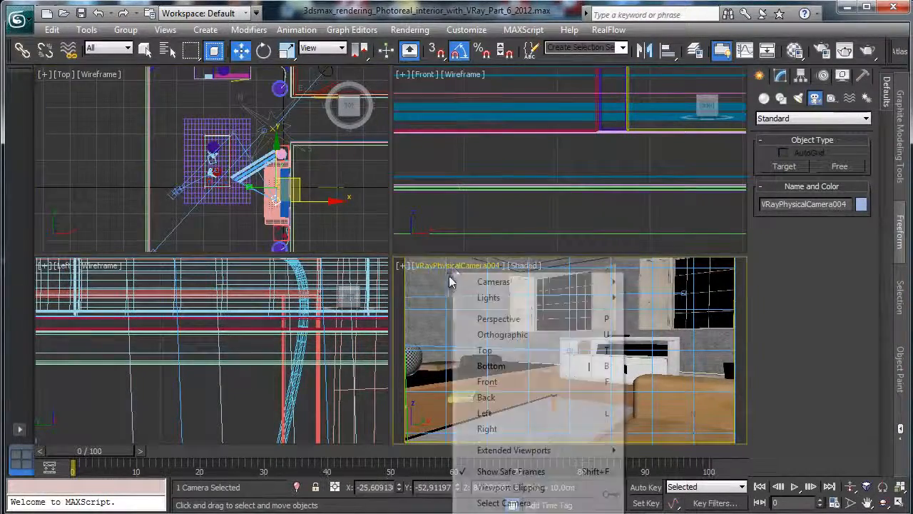
left_click(503, 511)
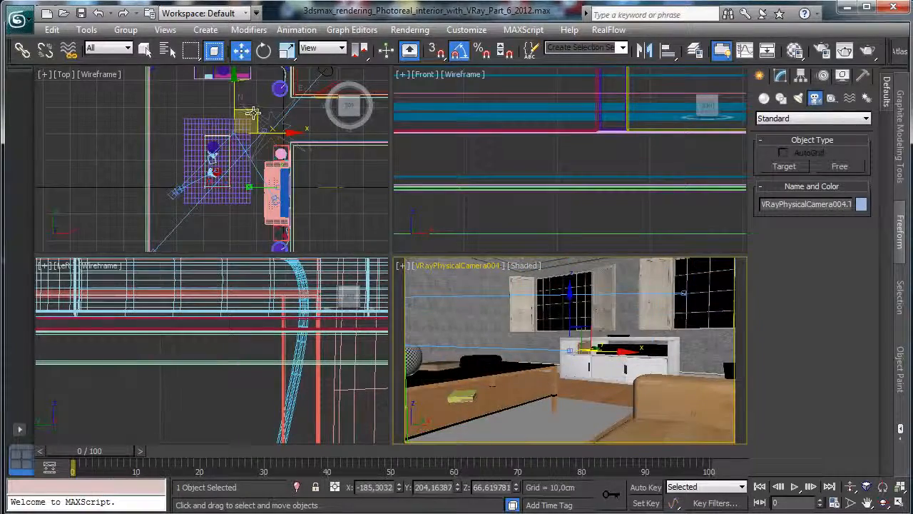
left_click(247, 107)
left_click_drag(253, 114, 194, 181)
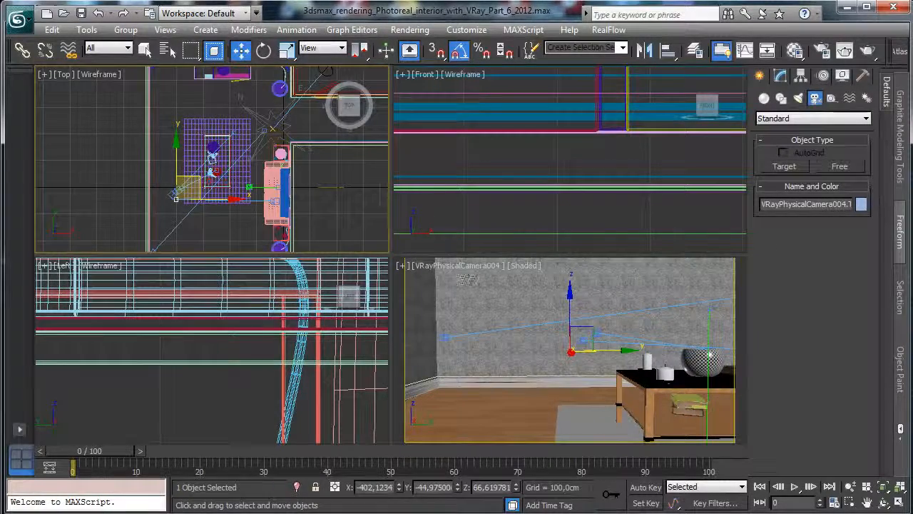
Select VRayPhysicalCamera004 together with its target and move both along the Y axis to the middle of the sofa.
left_click(164, 48)
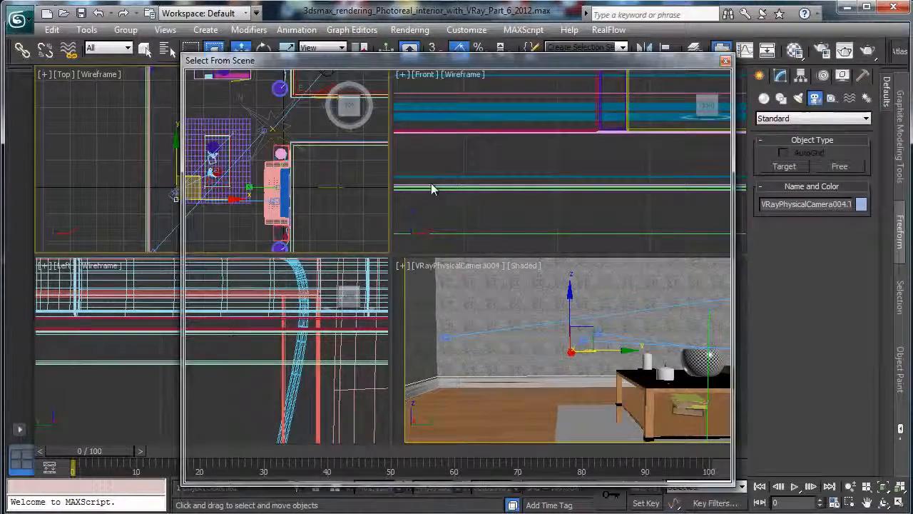
left_click_drag(269, 374, 268, 388)
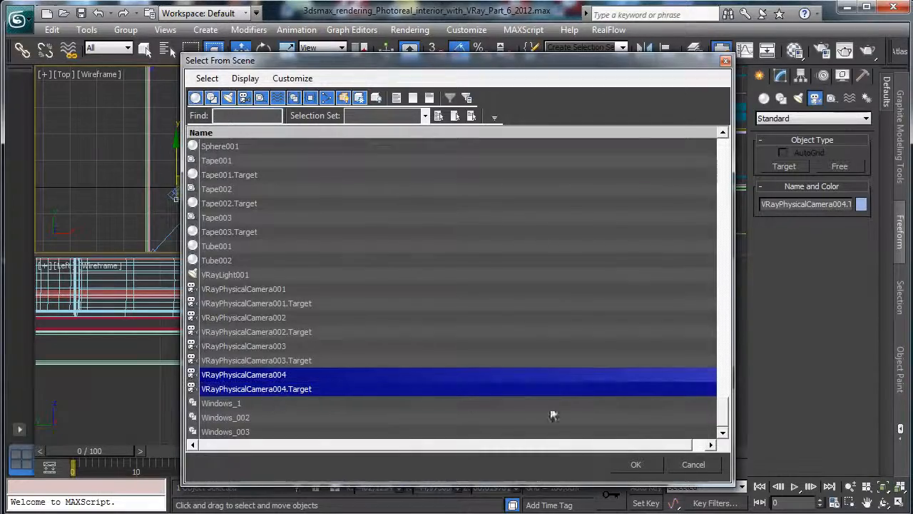
left_click(636, 464)
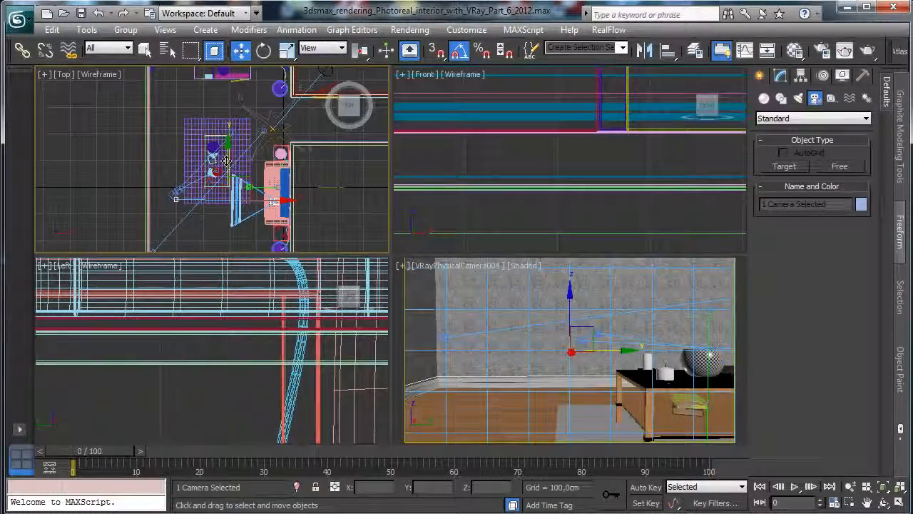
left_click_drag(228, 152, 230, 149)
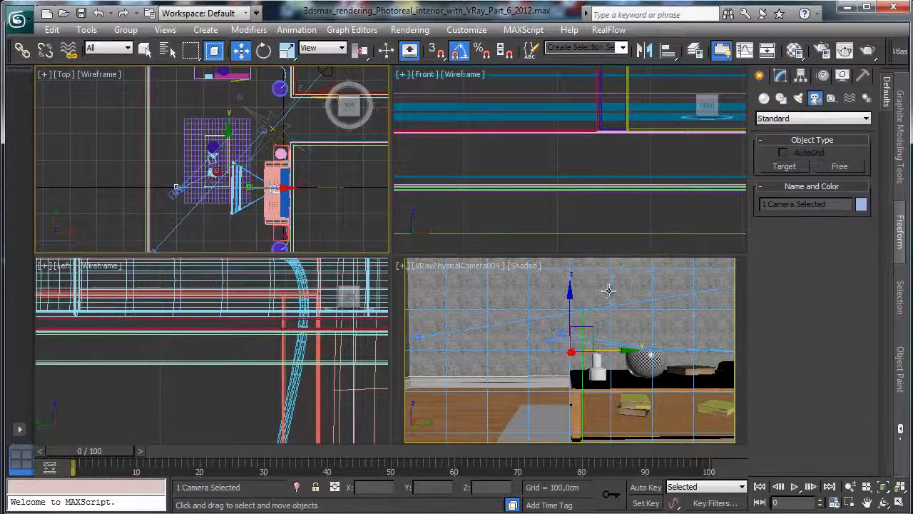
left_click(144, 49)
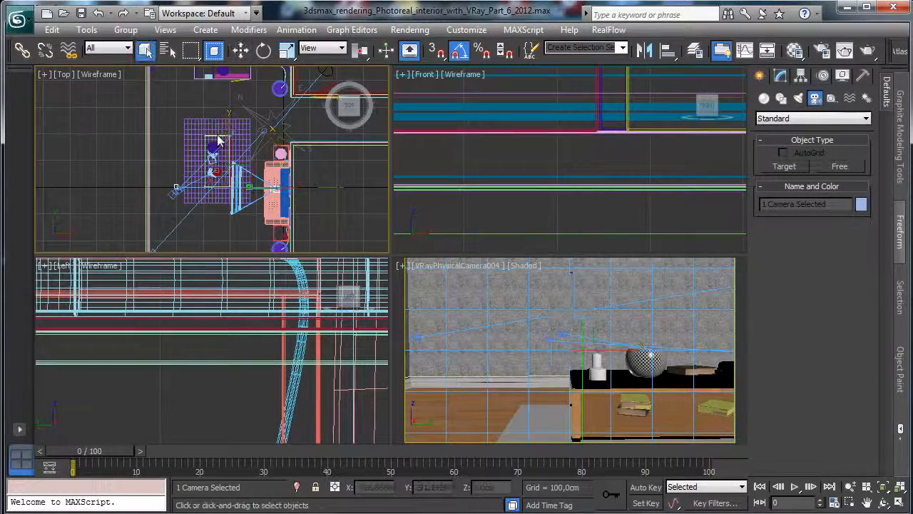
Create a box in the Top view along the wall opposite the sofa, about 621 cm long, 83 cm wide and 139 cm high.
left_click(763, 98)
left_click(783, 166)
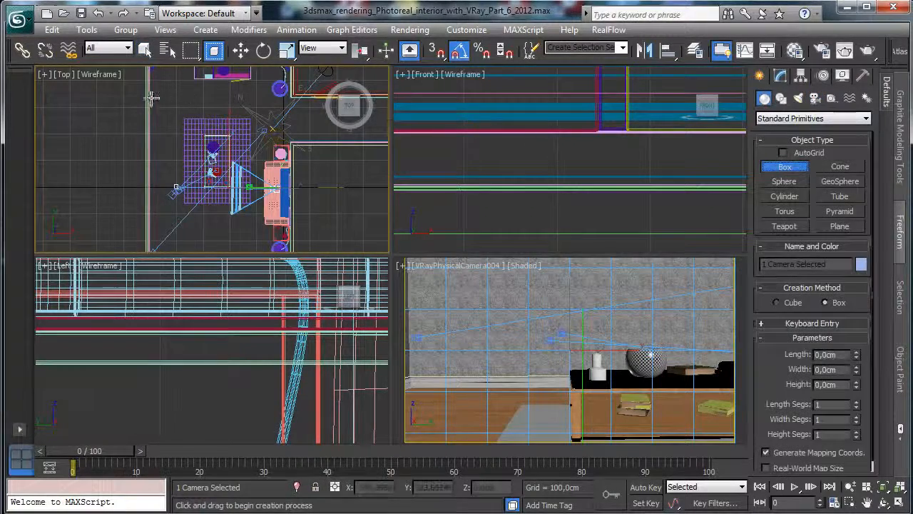
left_click_drag(150, 87, 172, 249)
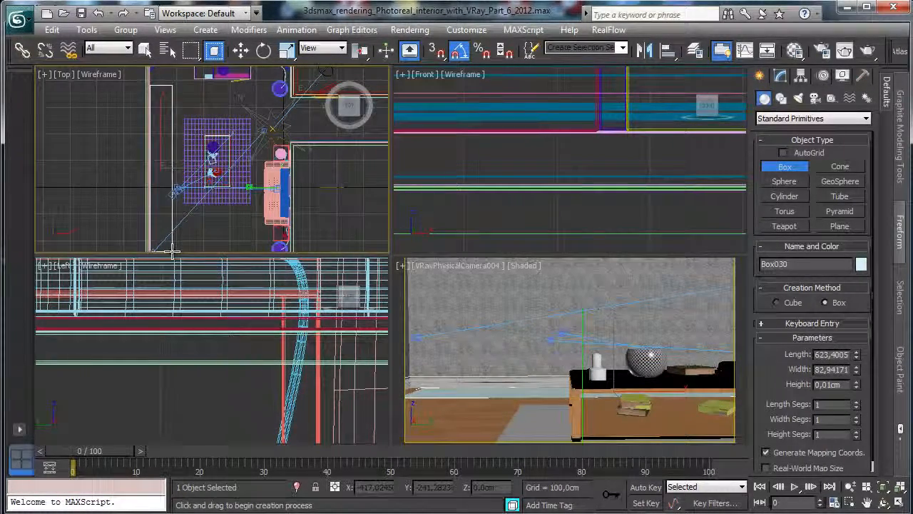
left_click(173, 206)
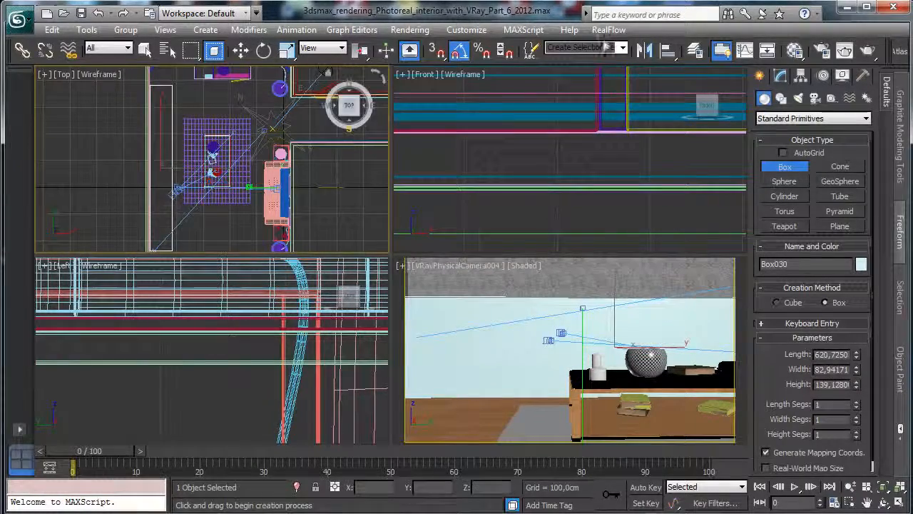
Set the new box's width to 65 cm.
left_click(850, 487)
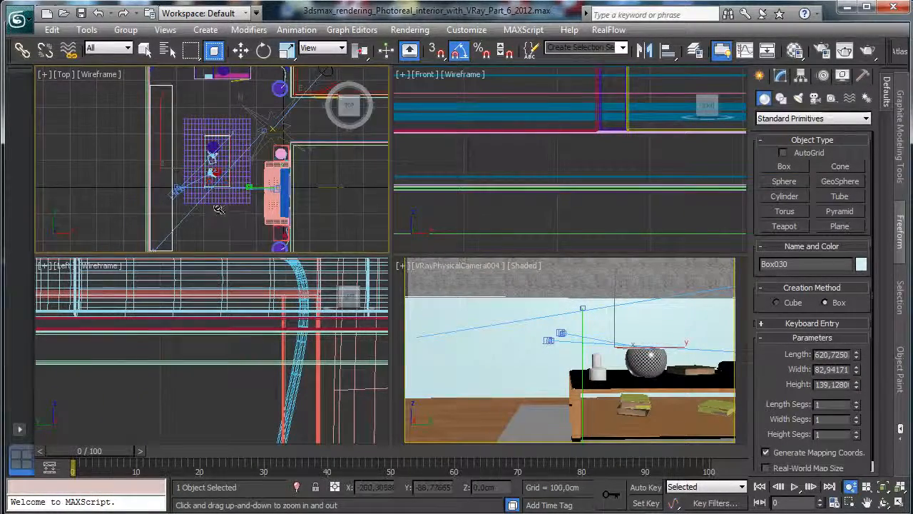
mouse_move(225, 211)
left_mouse_down()
mouse_move(226, 236)
mouse_move(227, 225)
left_mouse_up()
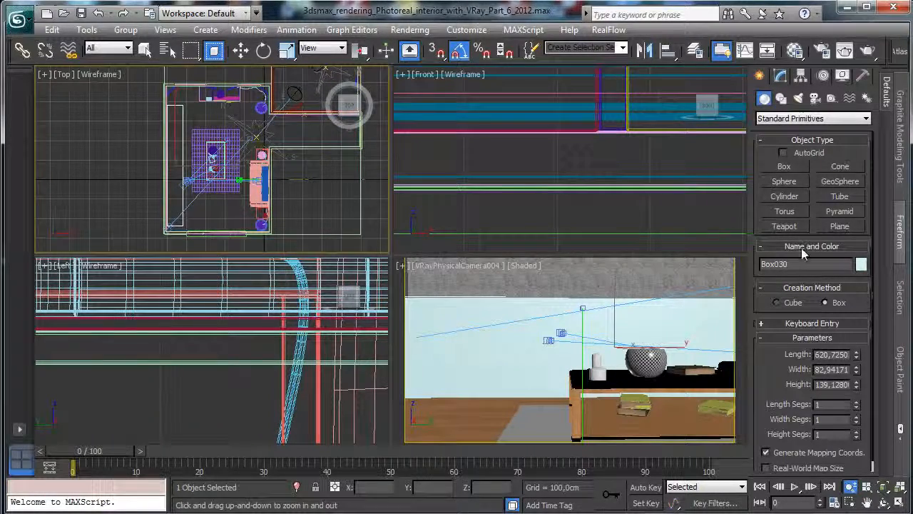
double_click(831, 369)
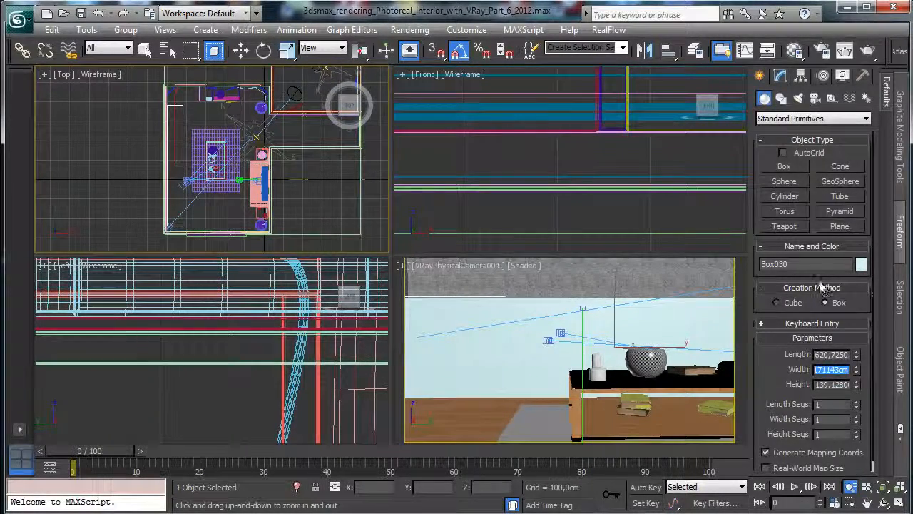
type("65")
key("Return")
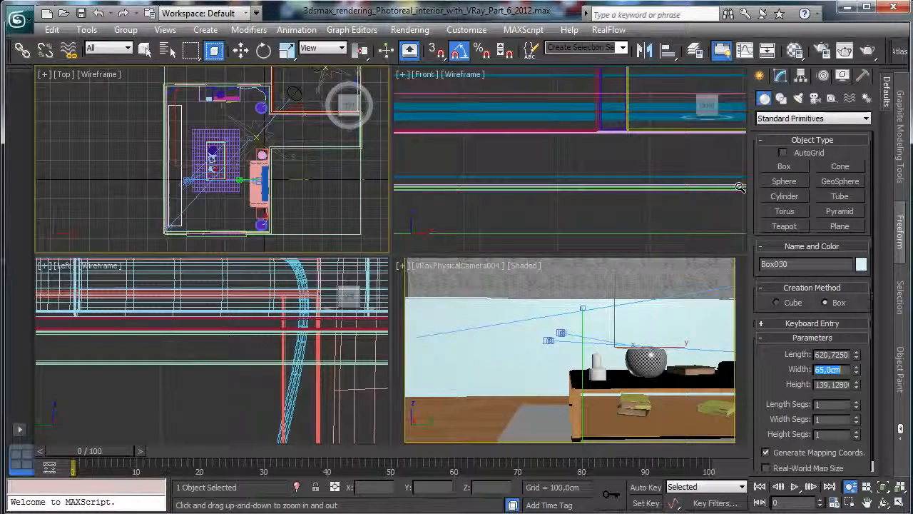
Move the box along the X axis in the Top view until it sits against the wall.
left_click(850, 502)
left_click_drag(142, 91, 214, 245)
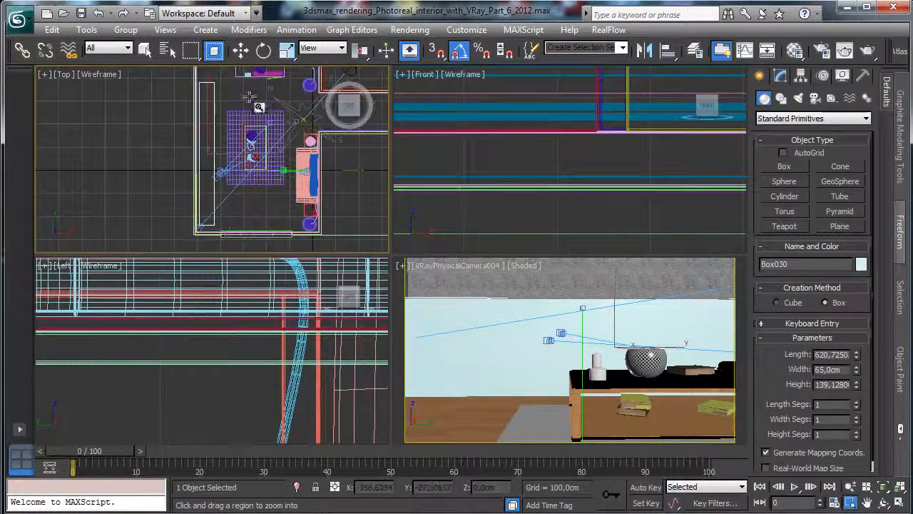
left_click(240, 49)
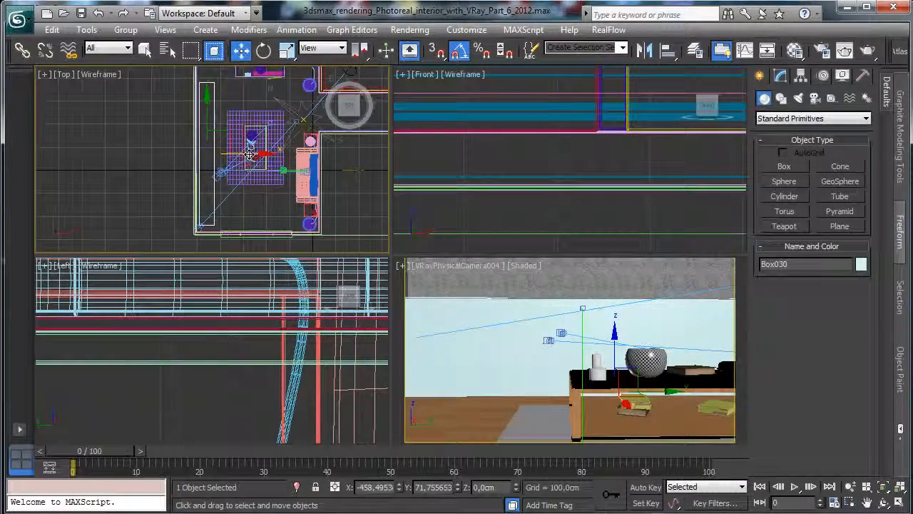
left_click_drag(249, 157, 246, 157)
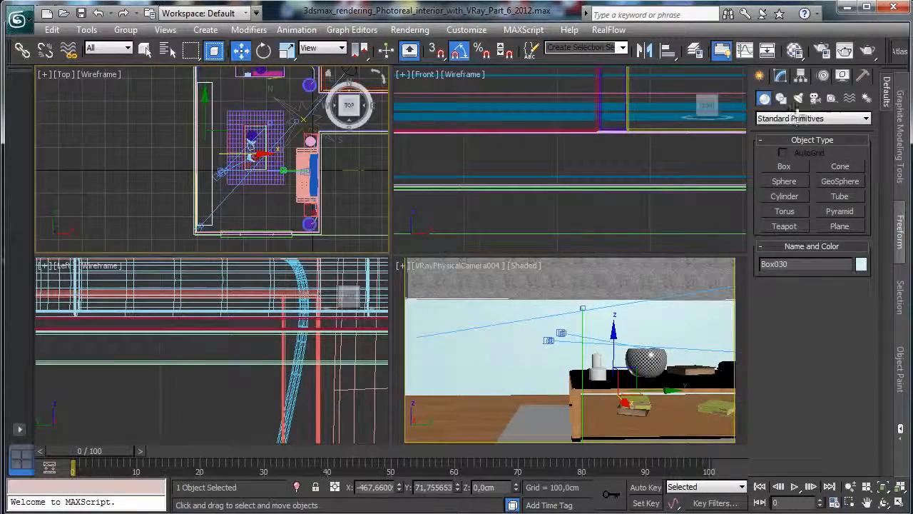
Set the box's length to 400 cm and move it along the Y axis towards the window end of the wall.
left_click(780, 76)
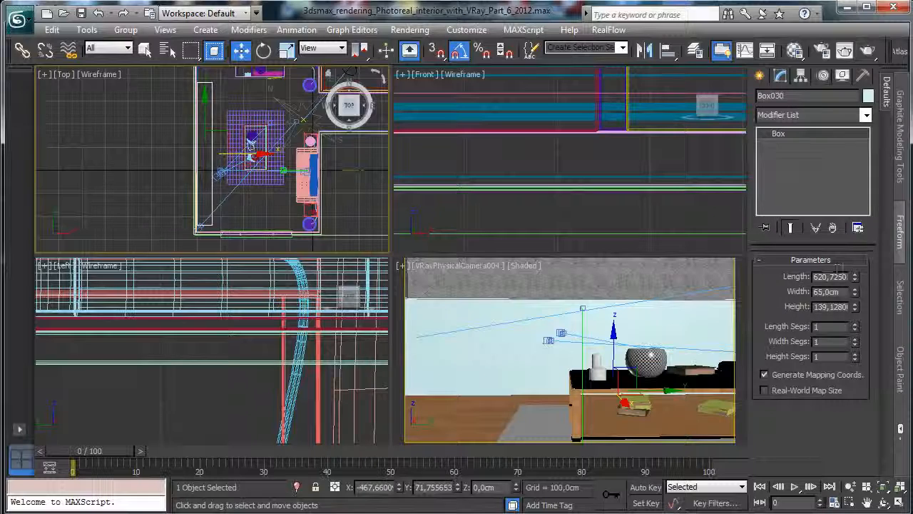
double_click(827, 276)
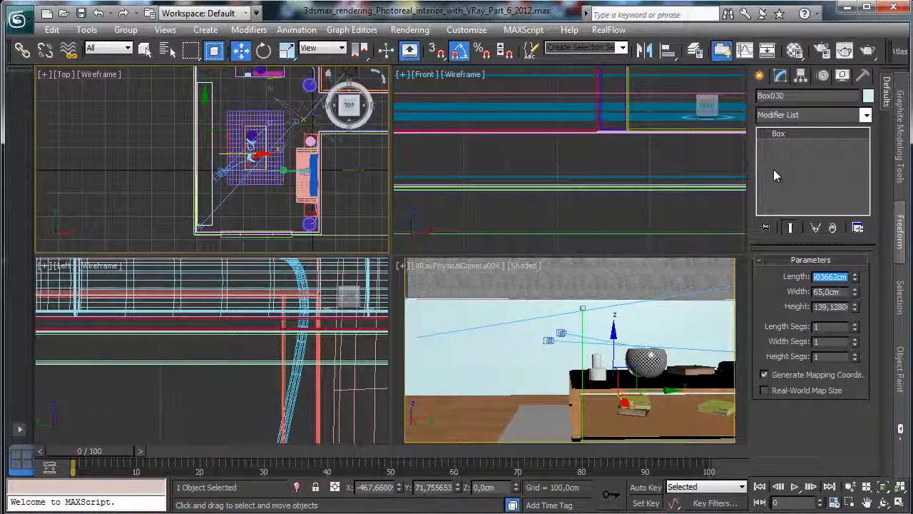
type("400")
key("Return")
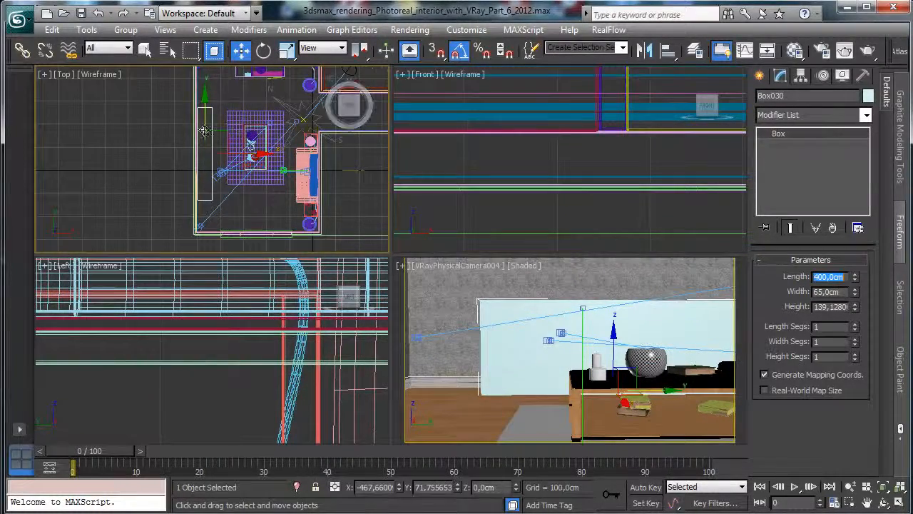
left_click_drag(204, 131, 205, 140)
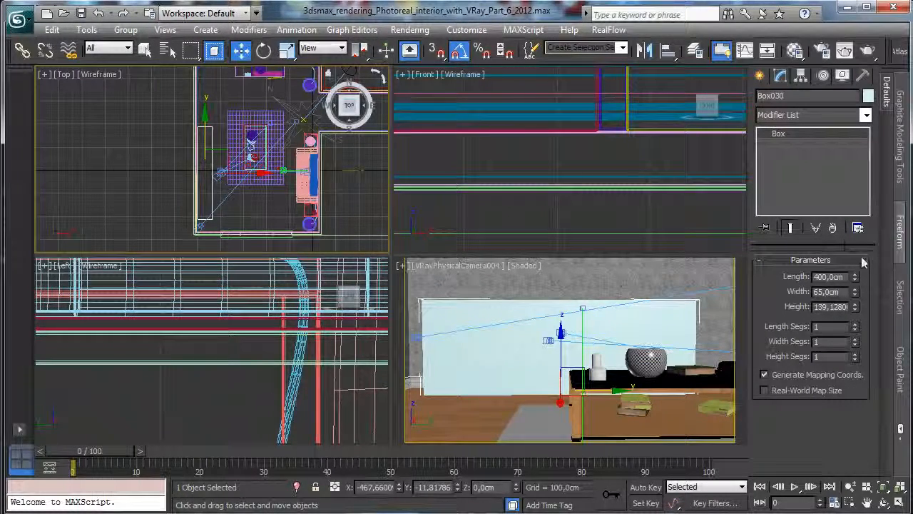
Set the box's length to 500 cm and move it back along the Y axis to about 41 cm, away from the window end.
left_click(848, 276)
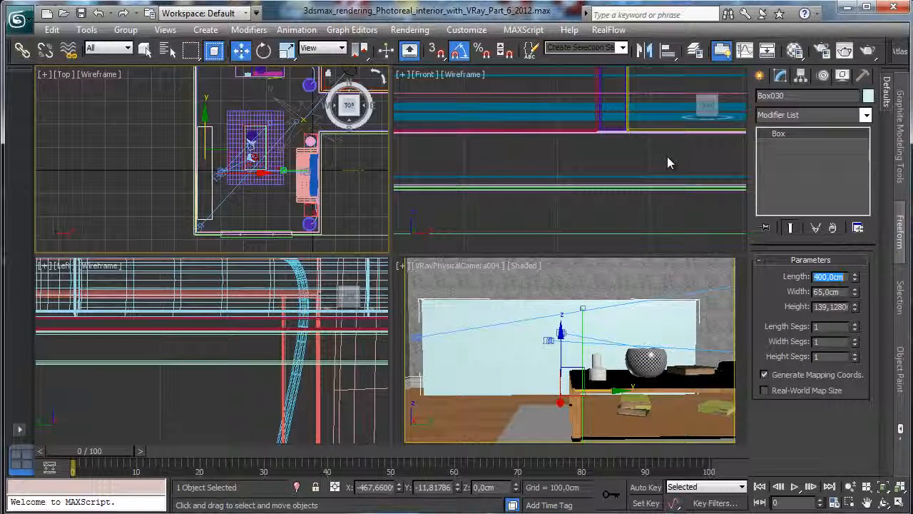
type("50")
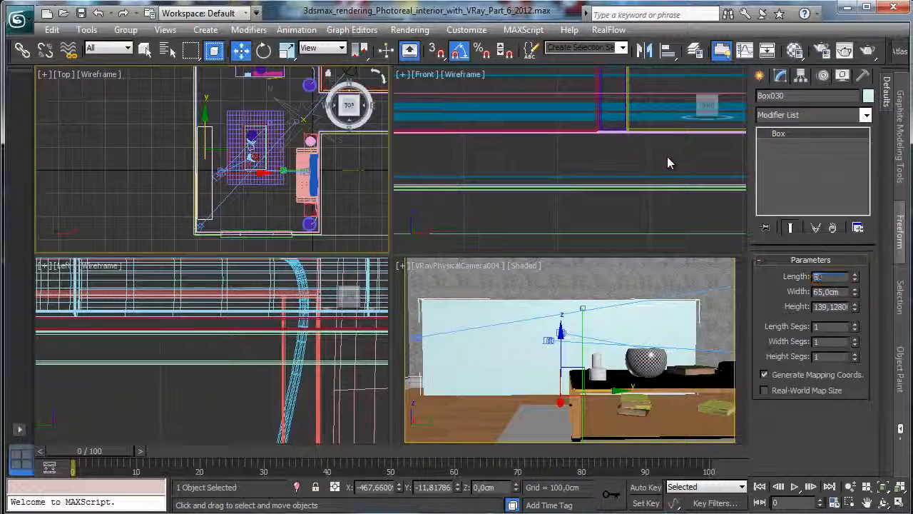
type("0")
key("Return")
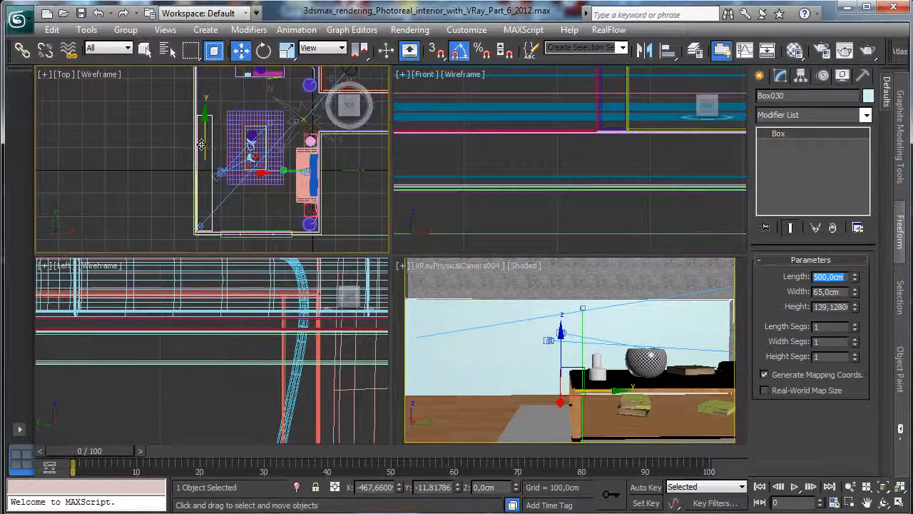
left_click_drag(202, 136, 204, 123)
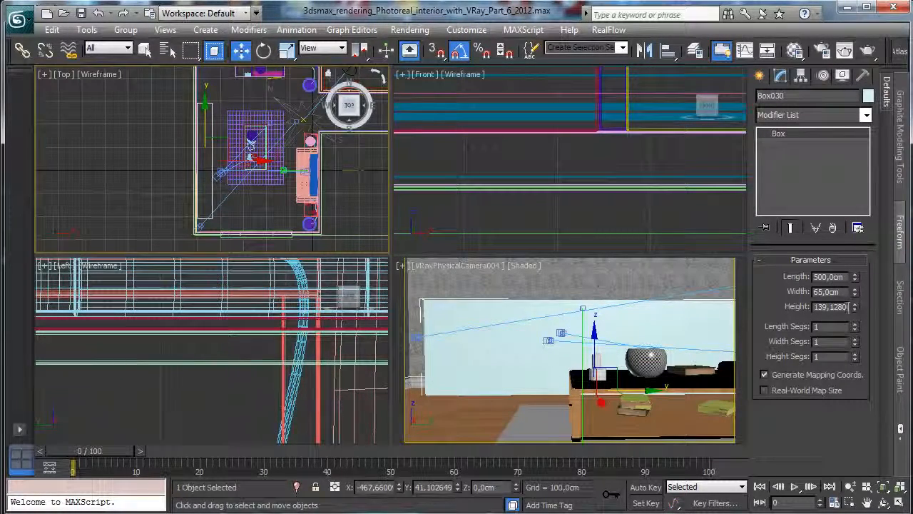
Try a height of 45 cm for the box and settle on 55 cm.
double_click(847, 306)
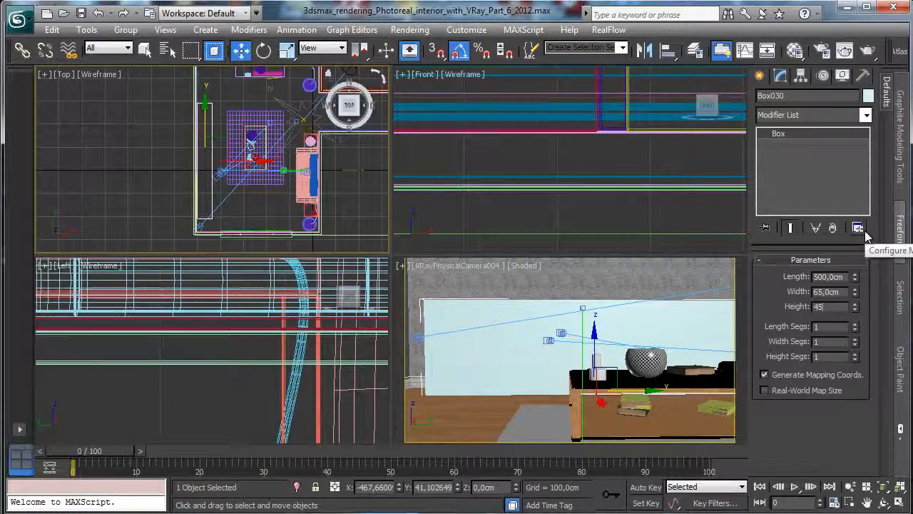
type("45")
key("Return")
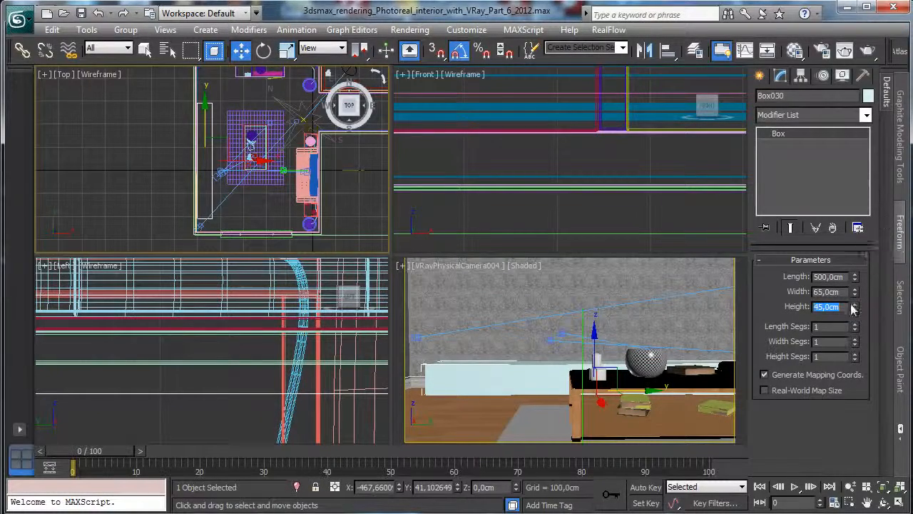
key("BackSpace")
type("5")
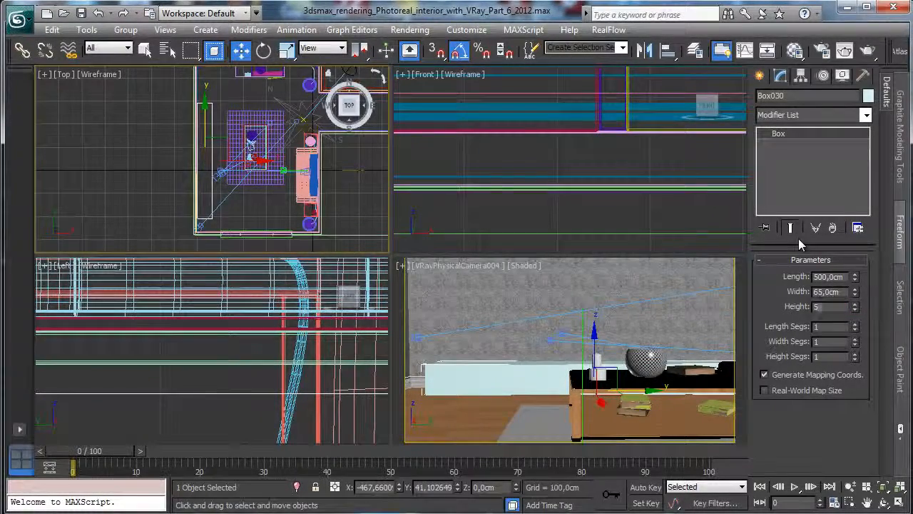
type("5")
key("Return")
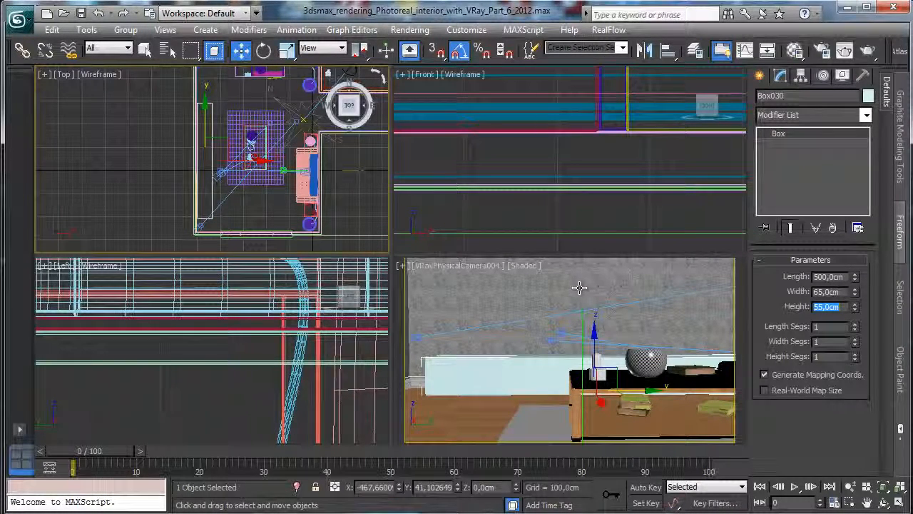
Raise the box about 0.13 cm along the Z axis in the maximized VRayPhysicalCamera004 view.
right_click(322, 365)
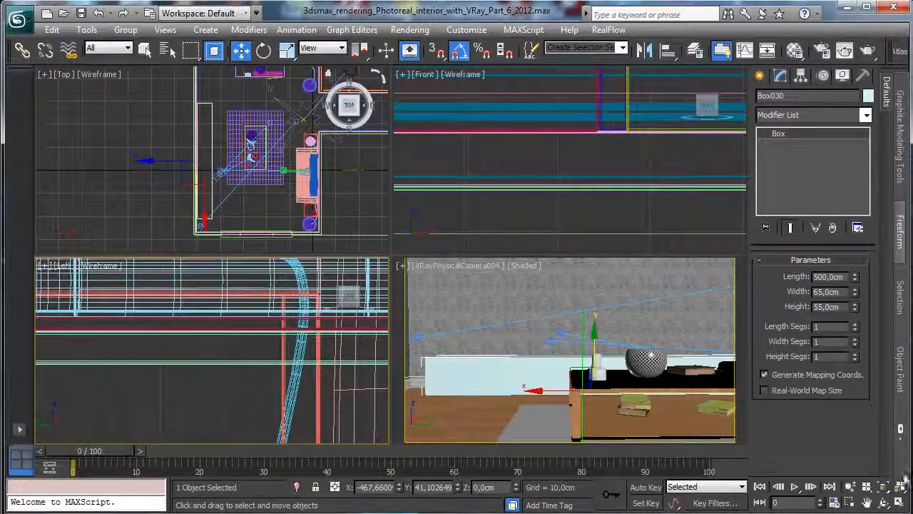
left_click(882, 486)
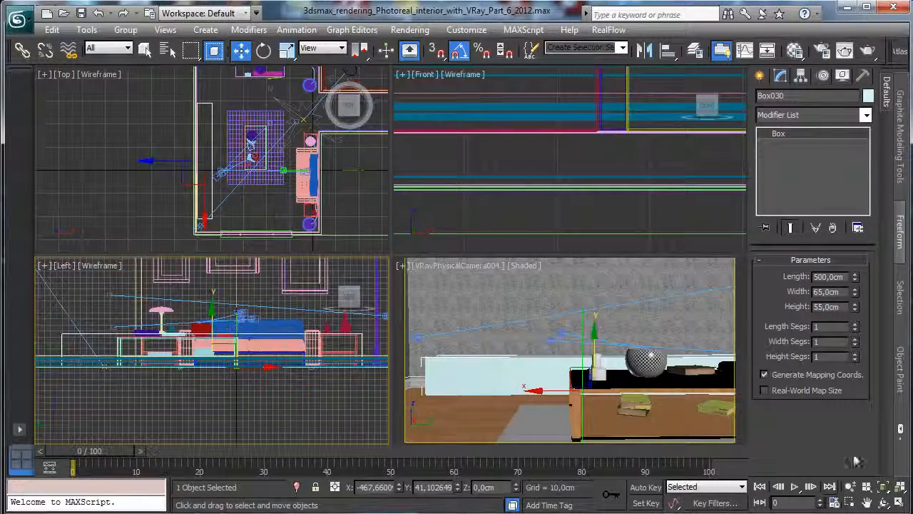
left_click(850, 502)
left_click_drag(389, 388, 335, 341)
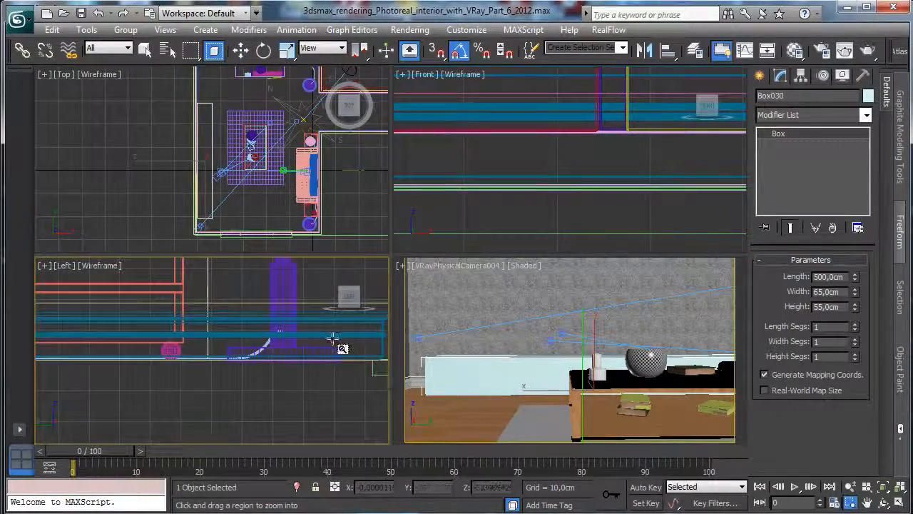
left_click(240, 49)
left_click(586, 298)
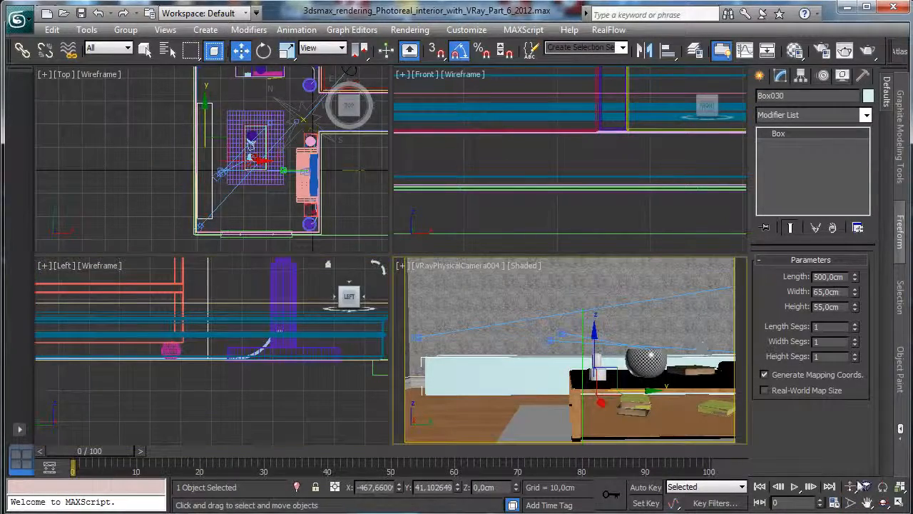
left_click(883, 502)
left_click(900, 503)
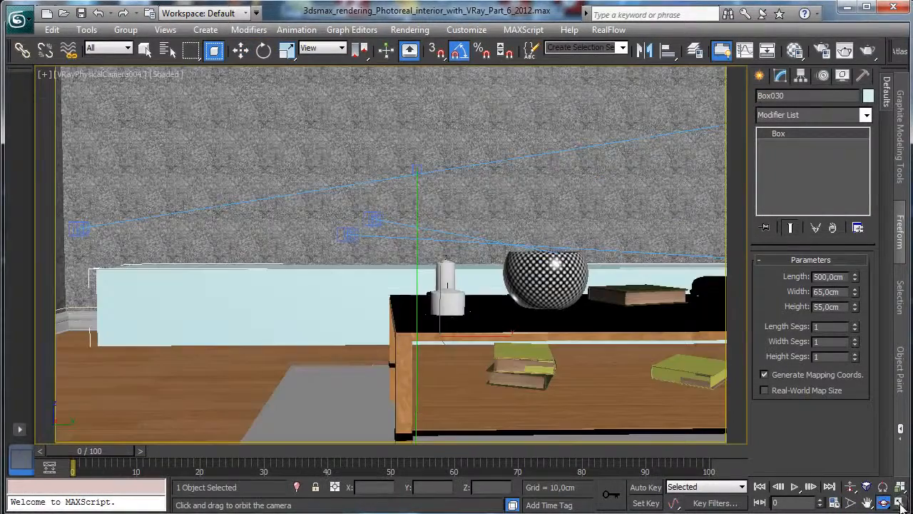
key("w")
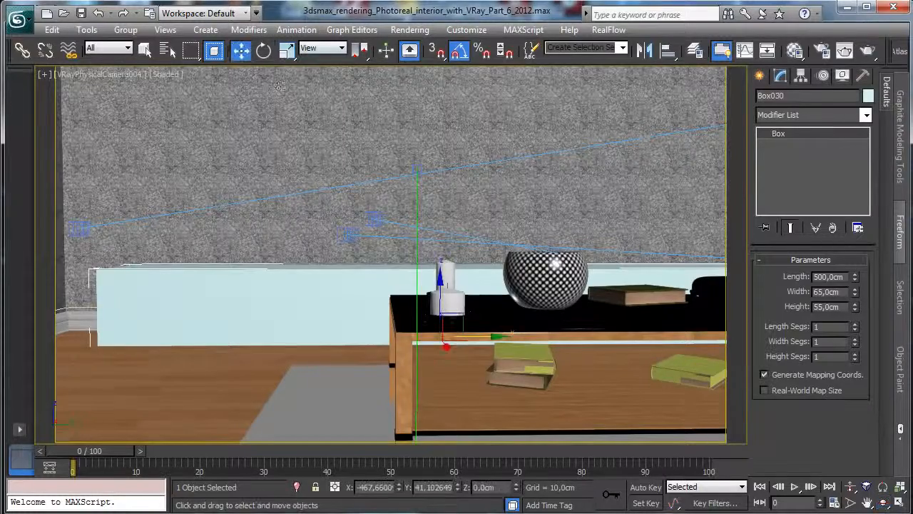
left_click_drag(442, 286, 442, 286)
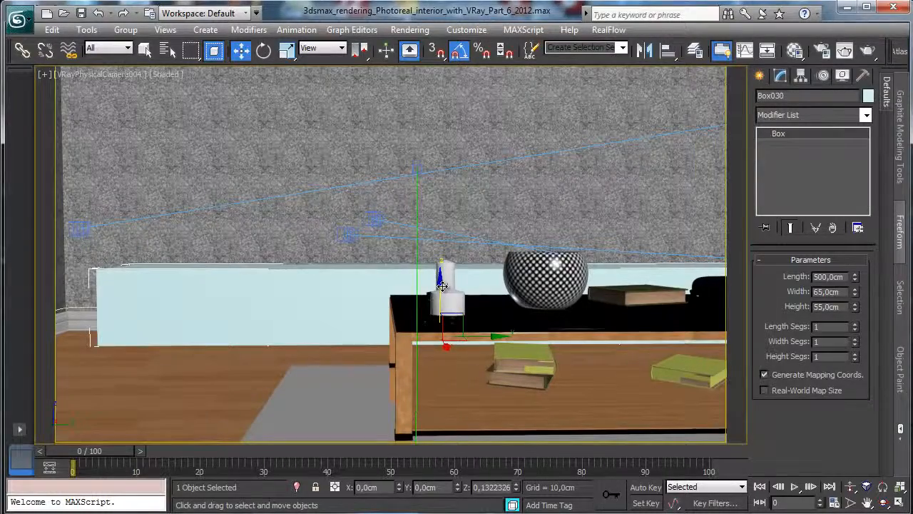
left_click_drag(443, 286, 442, 286)
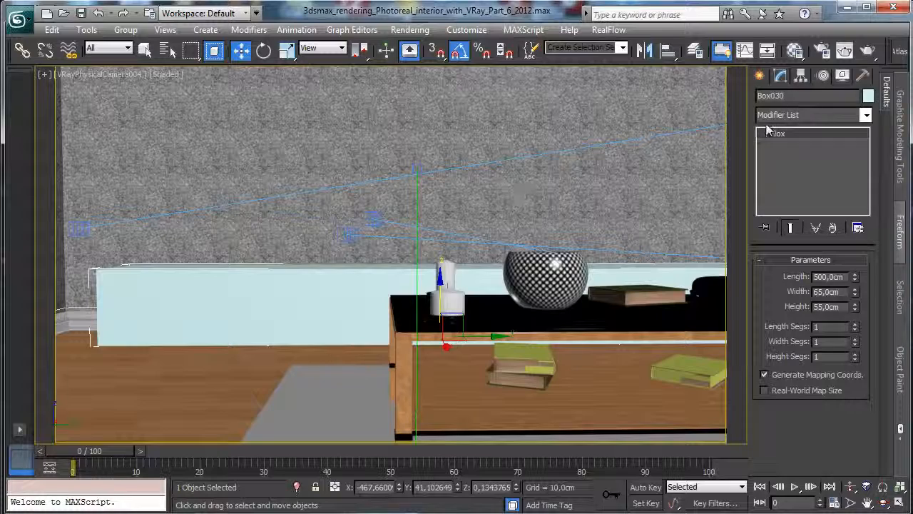
Rename the box as tv_furniture.
left_click(776, 95)
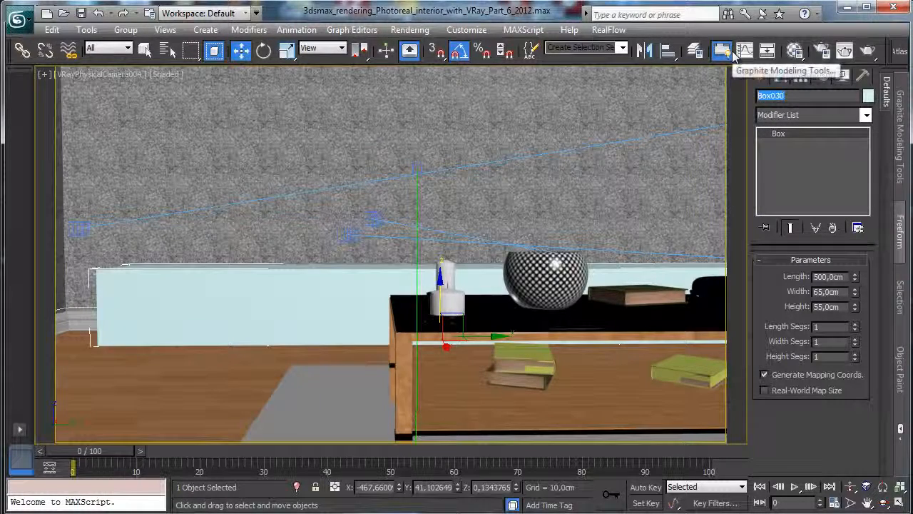
type("tv")
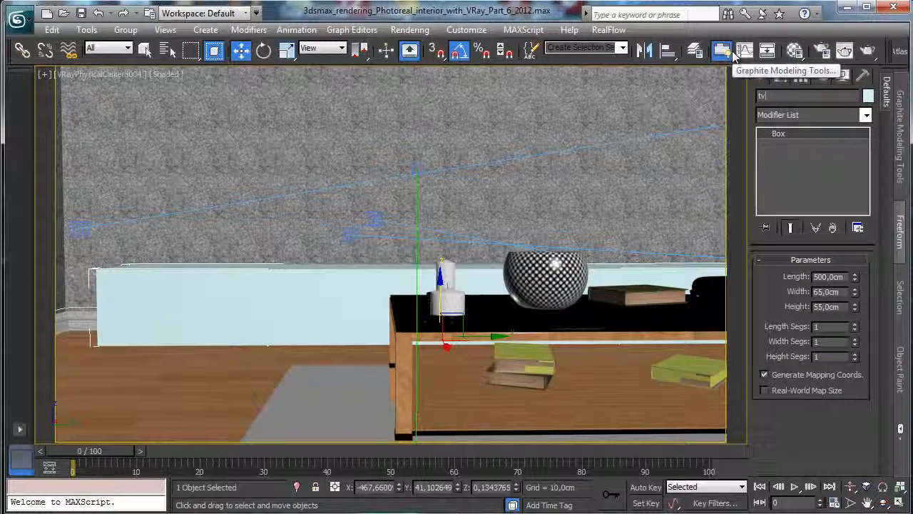
type("_fu")
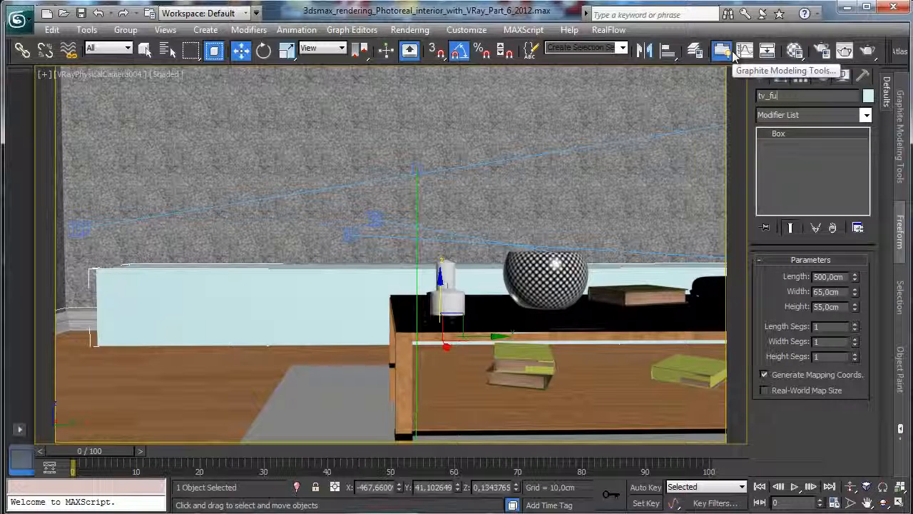
type("rnit")
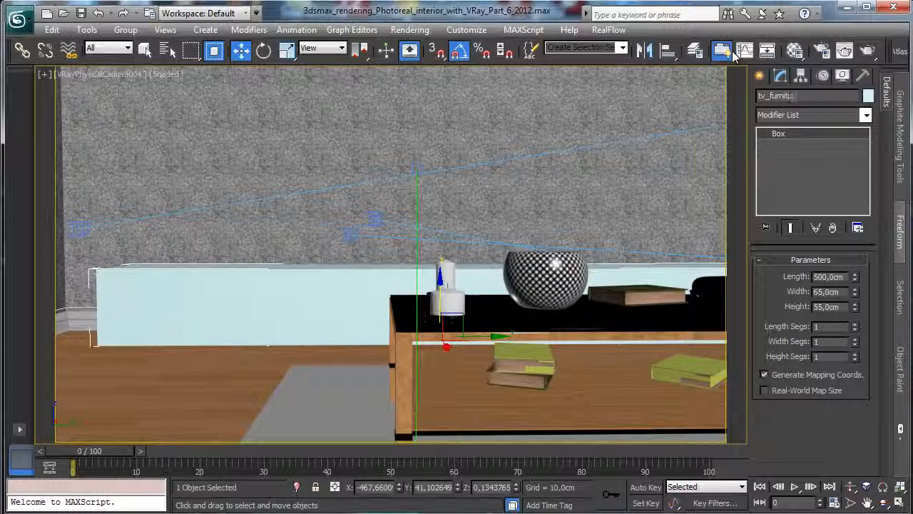
type("ure")
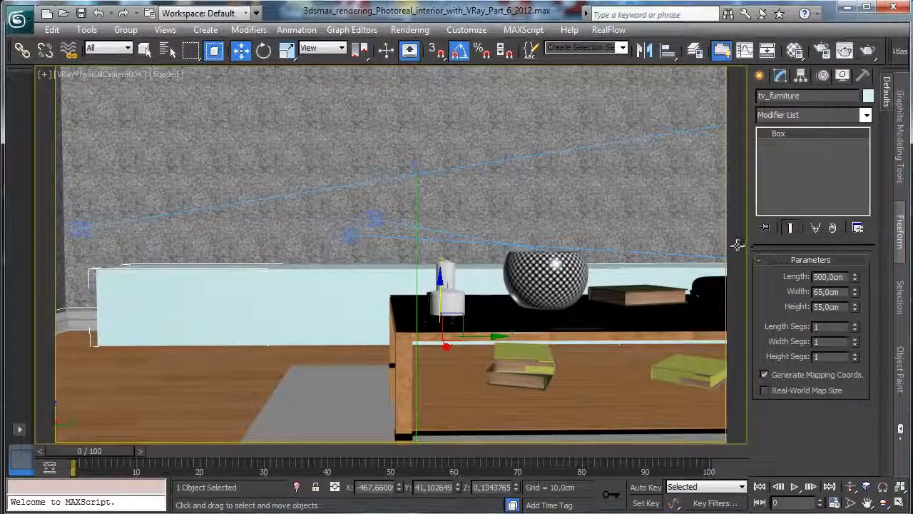
Clone tv_furniture as an independent copy named tv_furniture001 and raise it along the Z axis to about 55.2 cm.
left_click(54, 29)
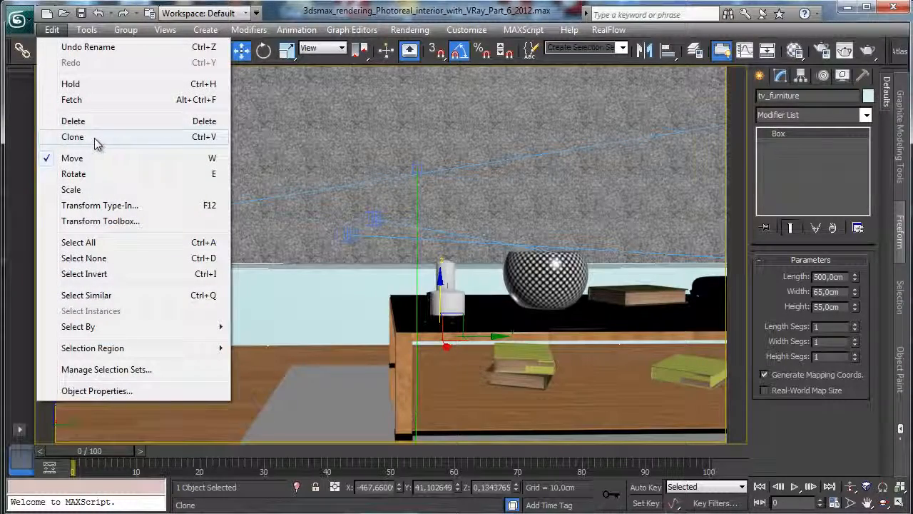
left_click(72, 137)
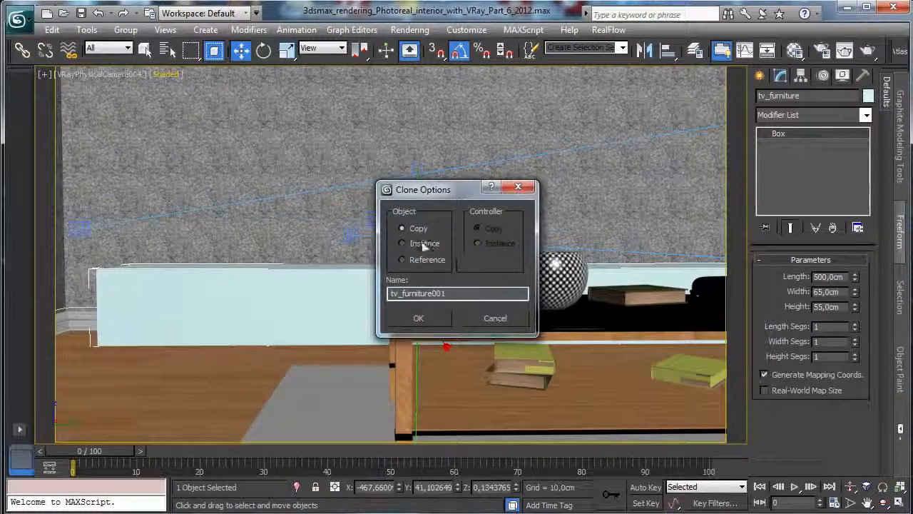
left_click(420, 317)
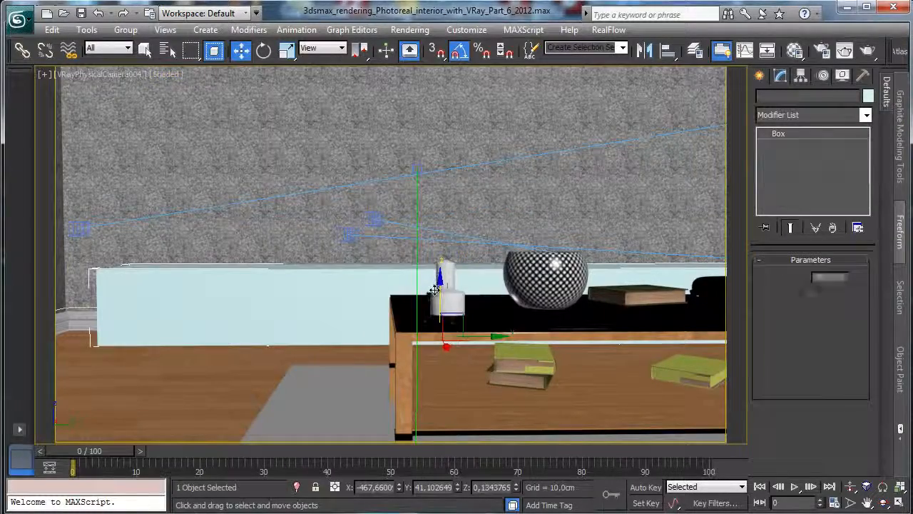
left_click_drag(443, 283, 442, 208)
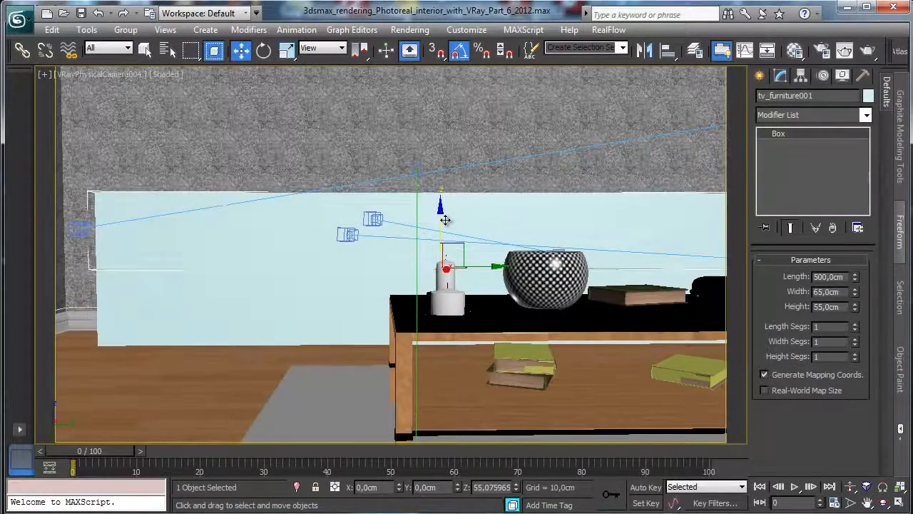
Set the cloned box's height to 3 cm and its width to 68 cm to form the furniture's top slab.
double_click(846, 292)
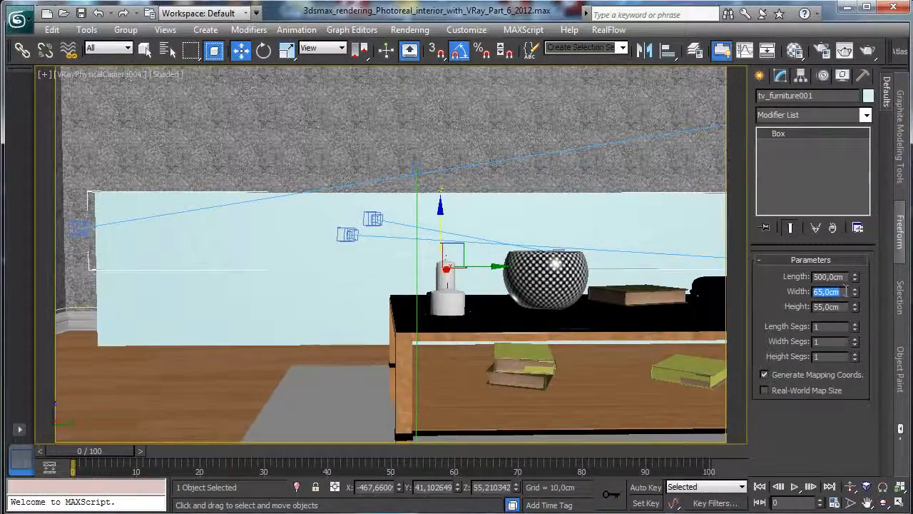
double_click(844, 307)
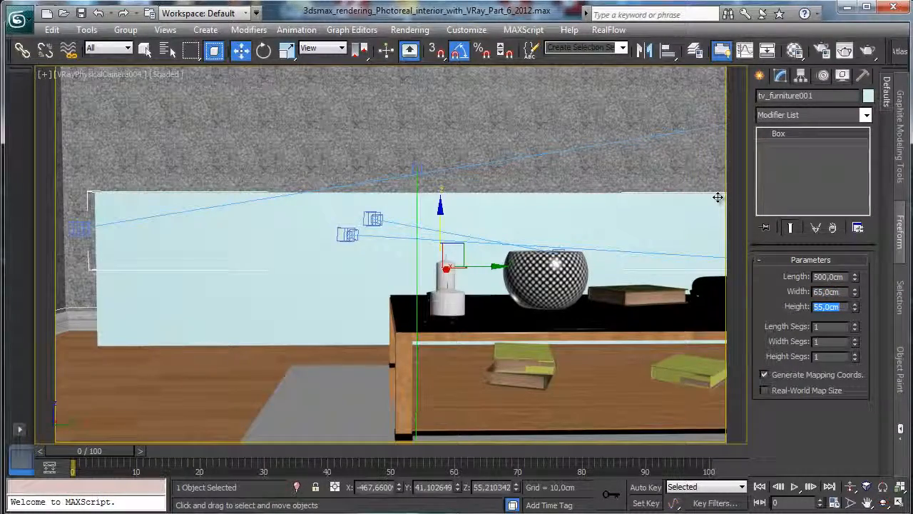
type("3")
key("Return")
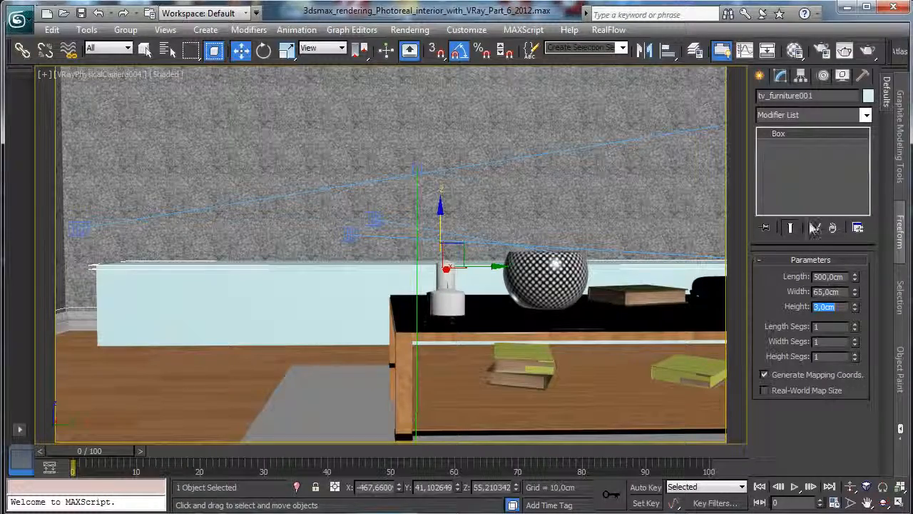
double_click(839, 292)
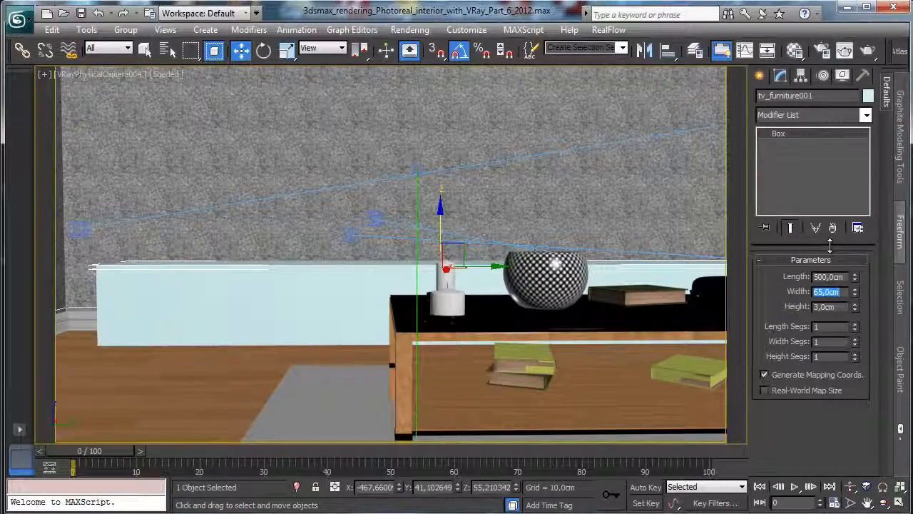
type("68")
key("Return")
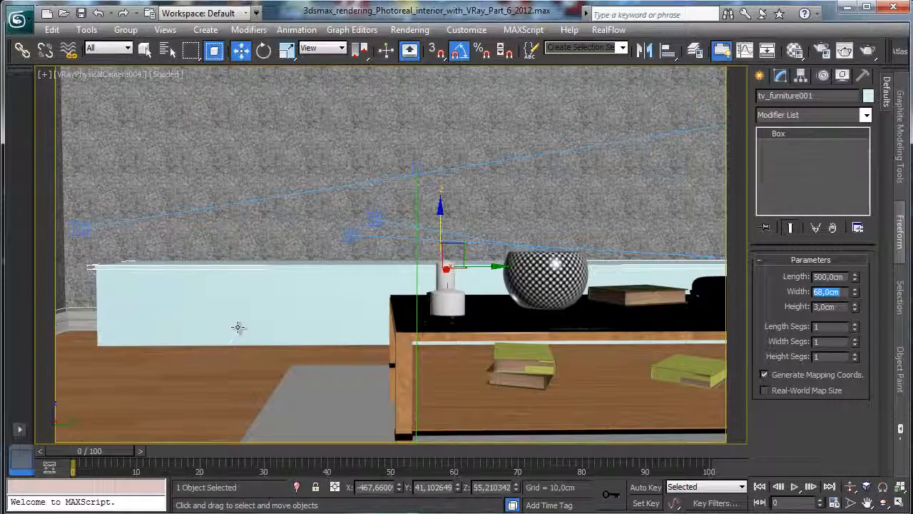
Isolate the base box together with its top slab in a Perspective view and orbit to an angled view.
left_click(240, 325, "ctrl")
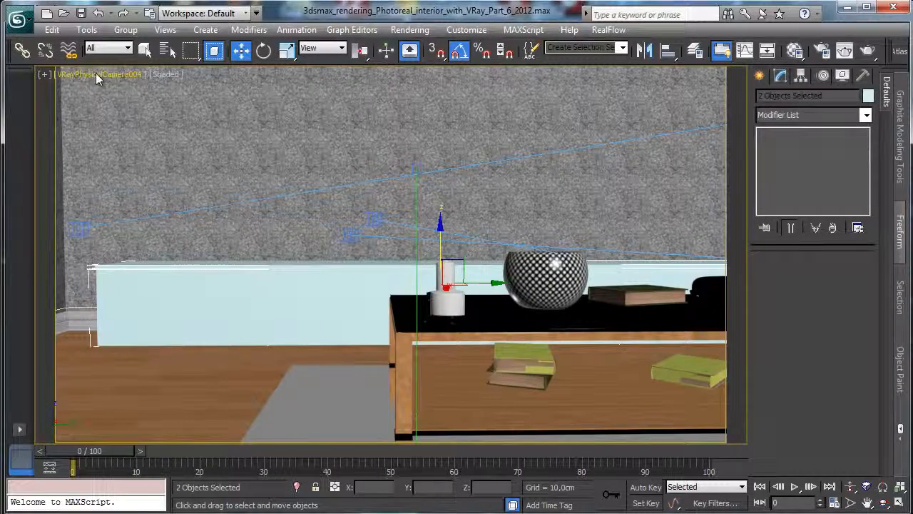
left_click(98, 75)
left_click(156, 127)
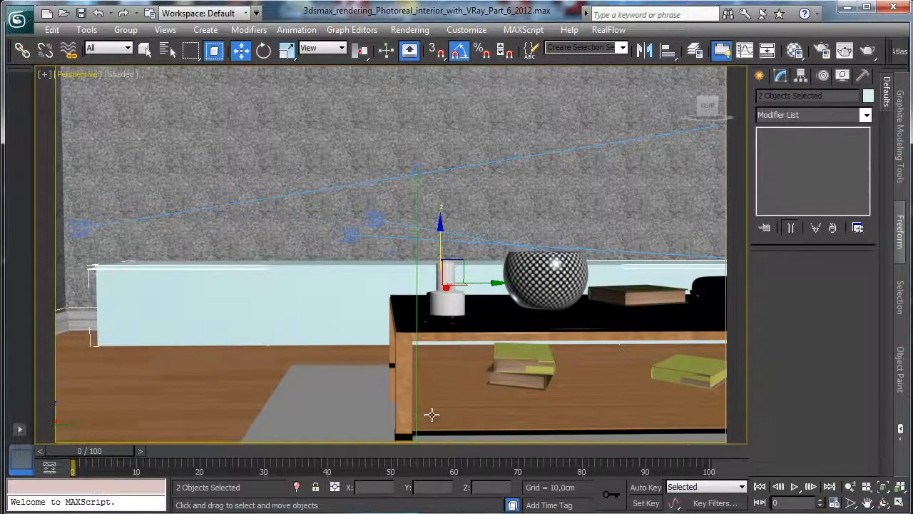
left_click(296, 487)
key("ctrl+r")
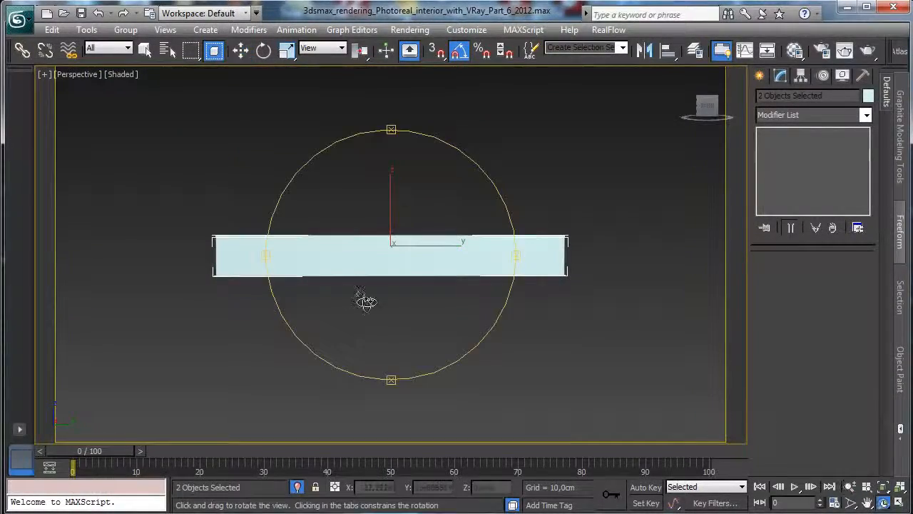
left_click_drag(366, 301, 499, 304)
Move the top slab along the X axis to about -466.1 cm in the Front view, flush with one side of the base box.
left_click(898, 502)
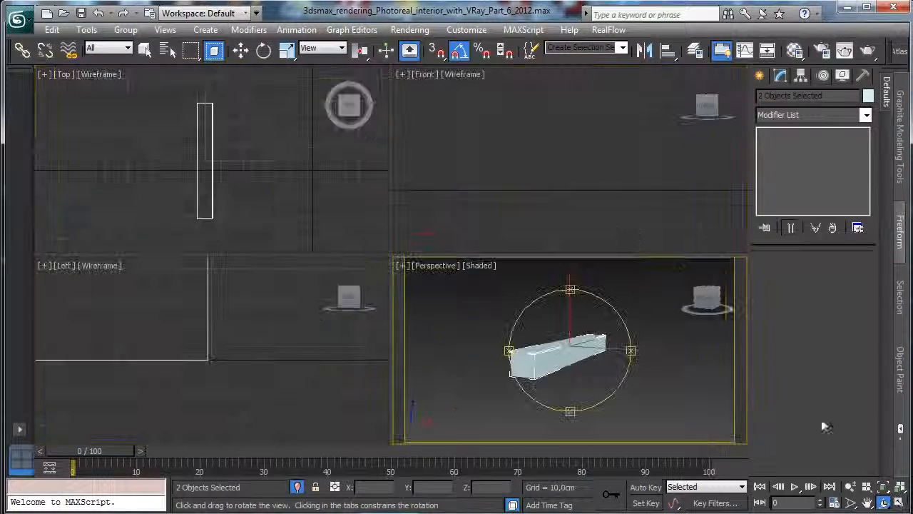
right_click(255, 308)
right_click(519, 217)
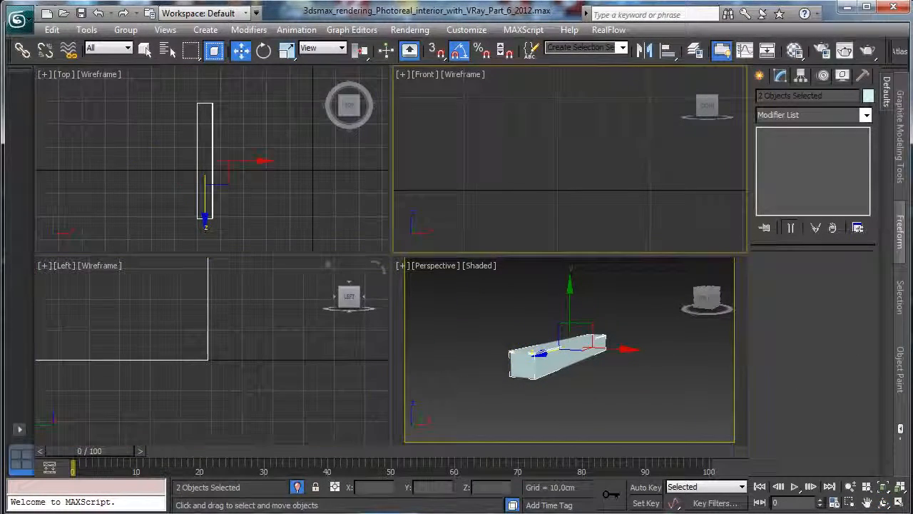
left_click(900, 485)
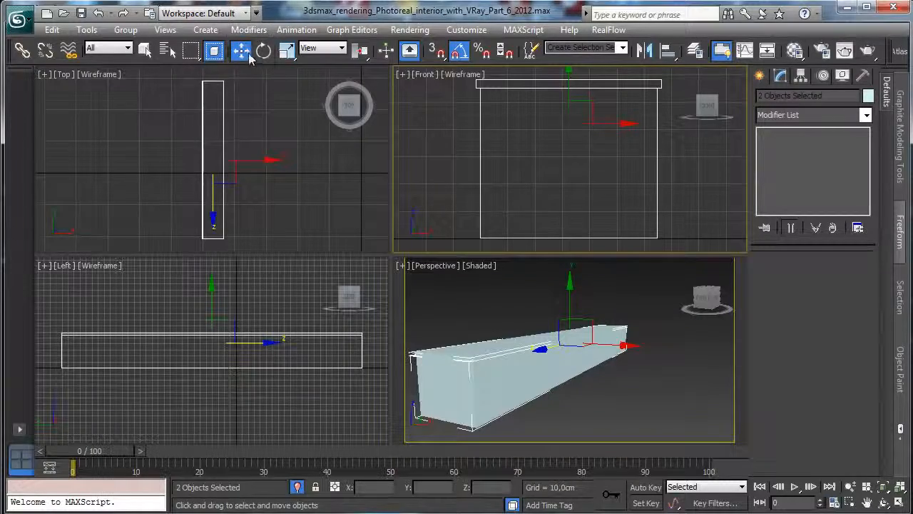
left_click(644, 81)
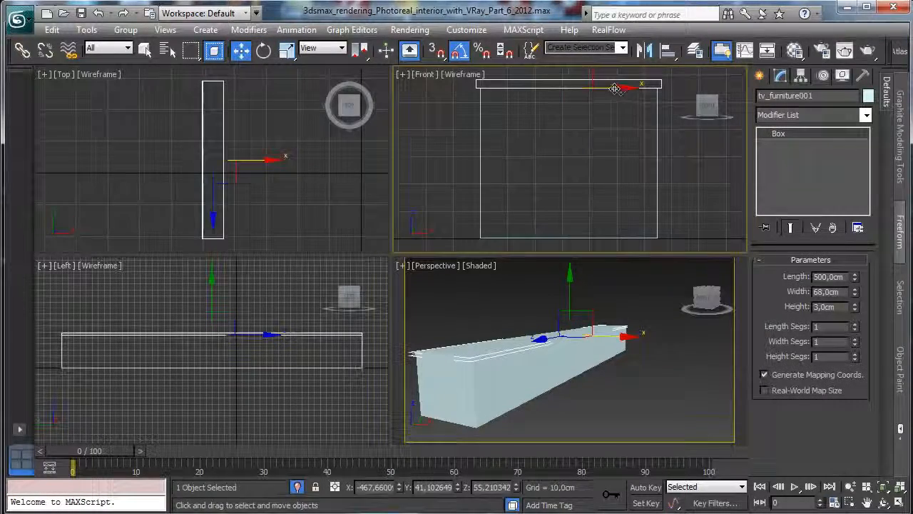
mouse_move(613, 87)
left_mouse_down()
mouse_move(635, 88)
mouse_move(617, 88)
left_mouse_up()
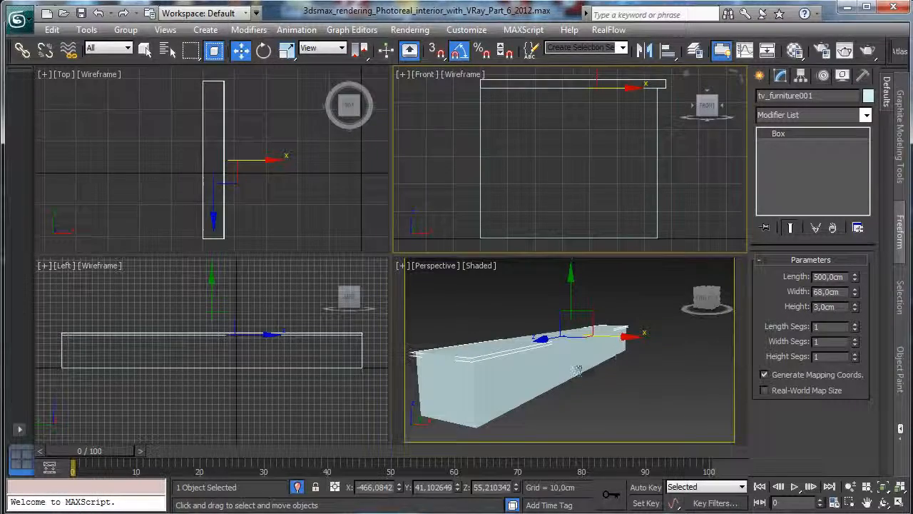
Convert the tv_furniture base box to an Editable Poly.
left_click(545, 373)
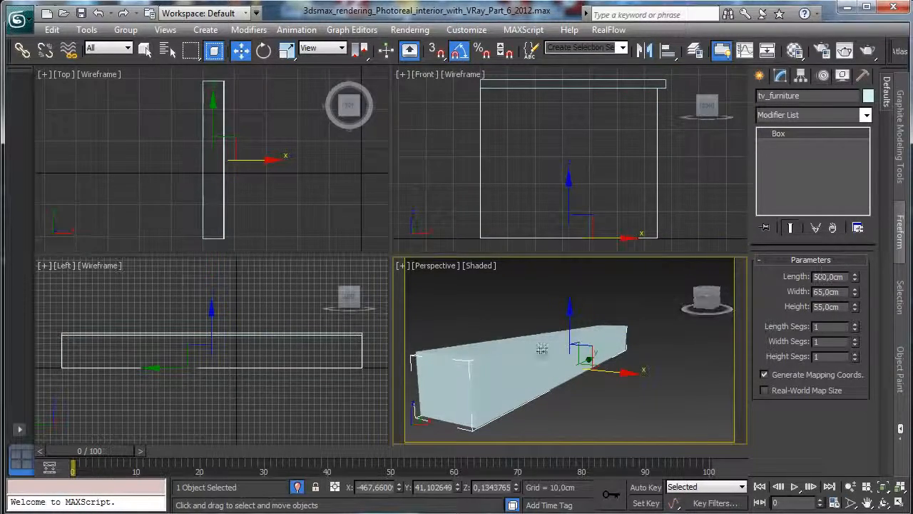
key("e")
right_click(567, 366)
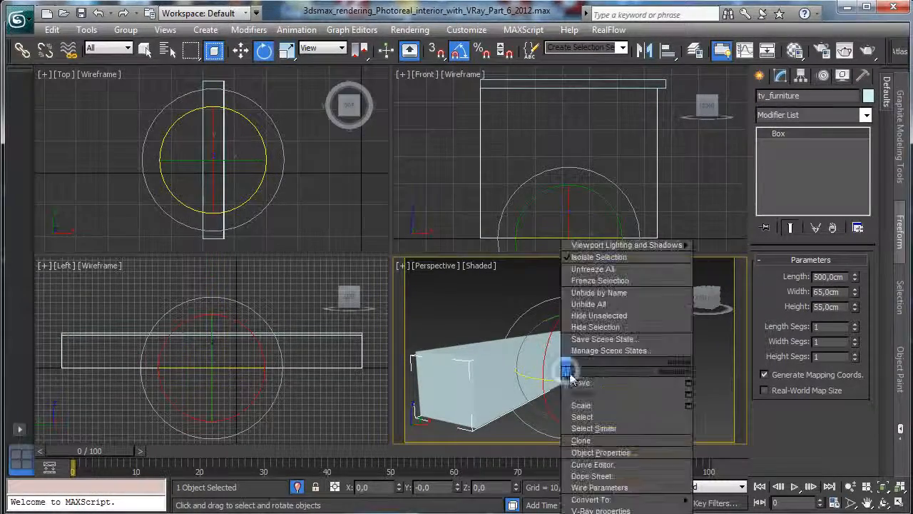
mouse_move(592, 499)
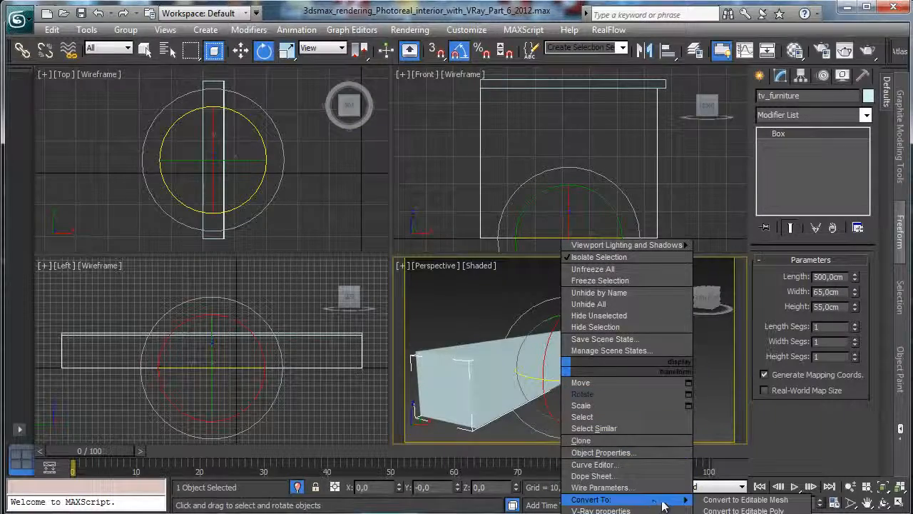
left_click(742, 501)
Chamfer the two front vertical edges of the base box by 0.25 cm with one segment in the maximized Perspective view.
key("alt+w")
key("2")
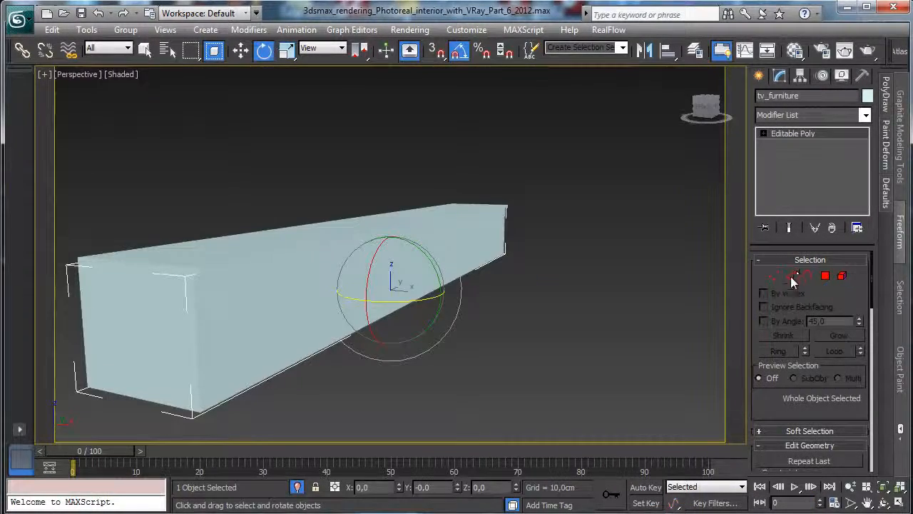
left_click(194, 314)
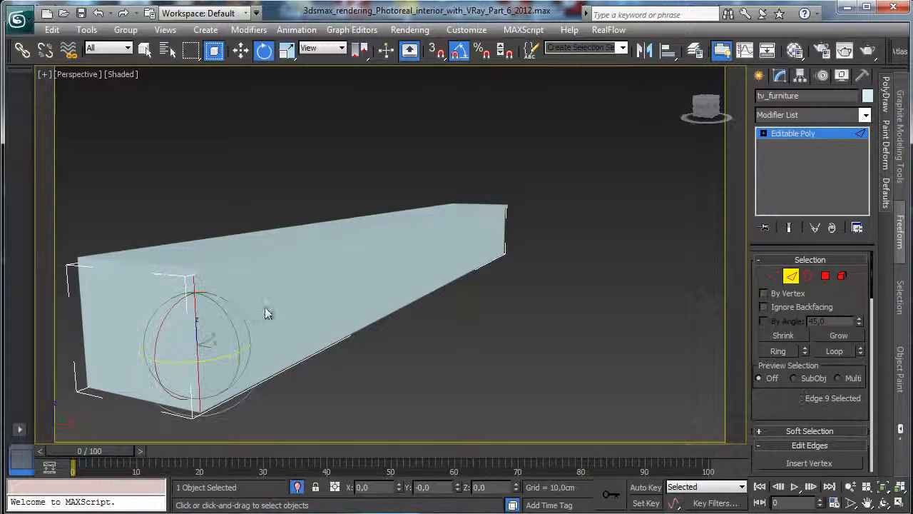
left_click(504, 230, "ctrl")
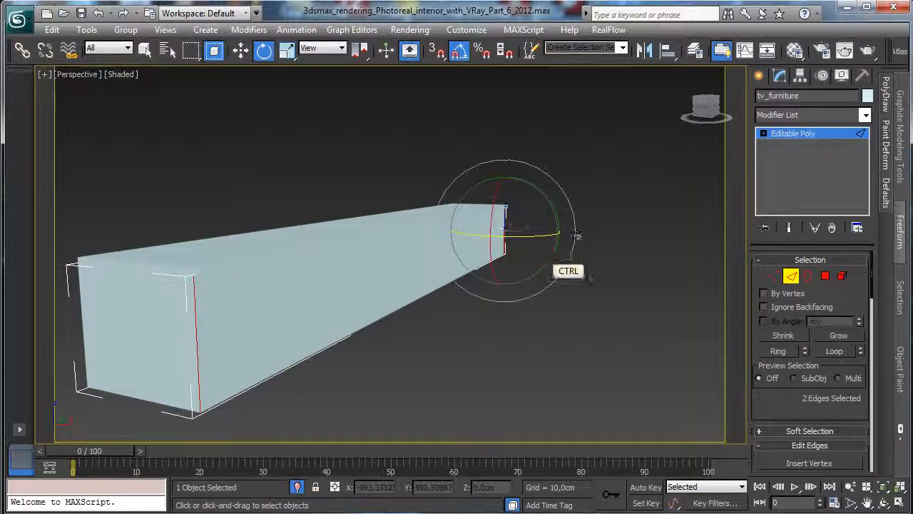
scroll(796, 383, "down", 5)
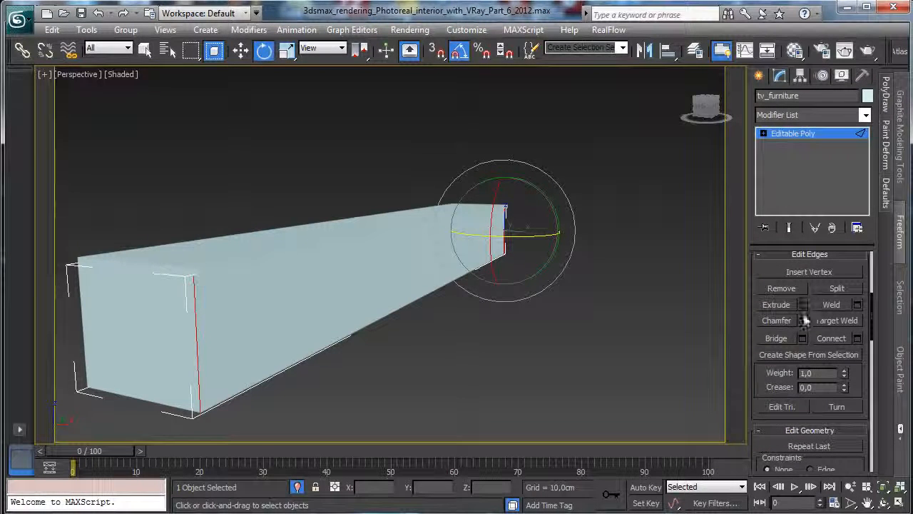
left_click(801, 320)
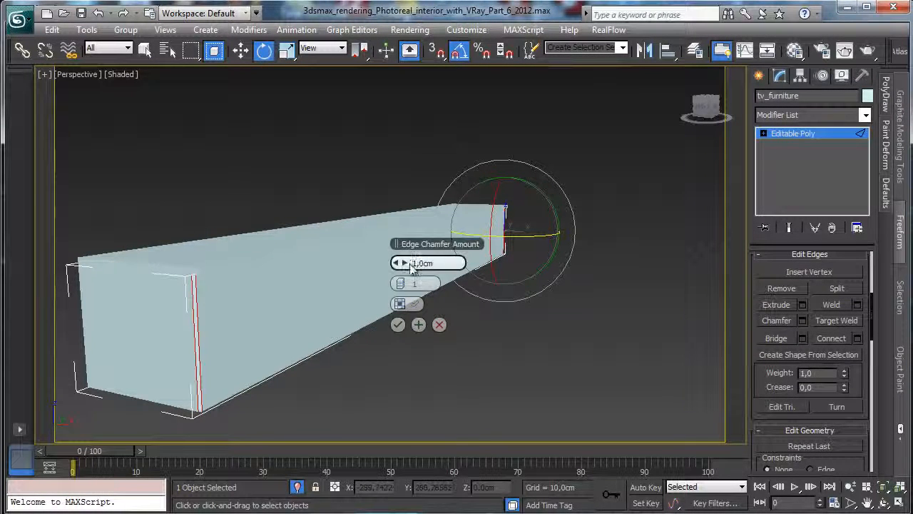
left_click_drag(440, 263, 338, 249)
type("0,25")
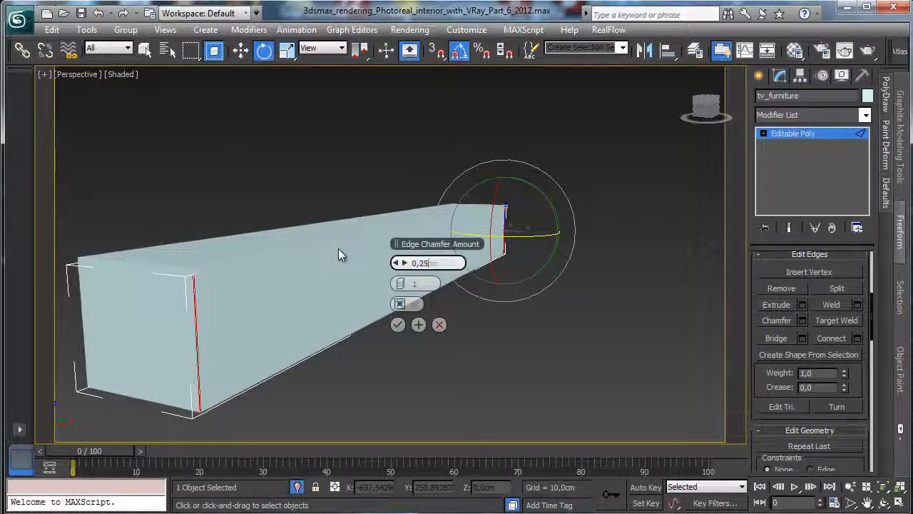
key("Return")
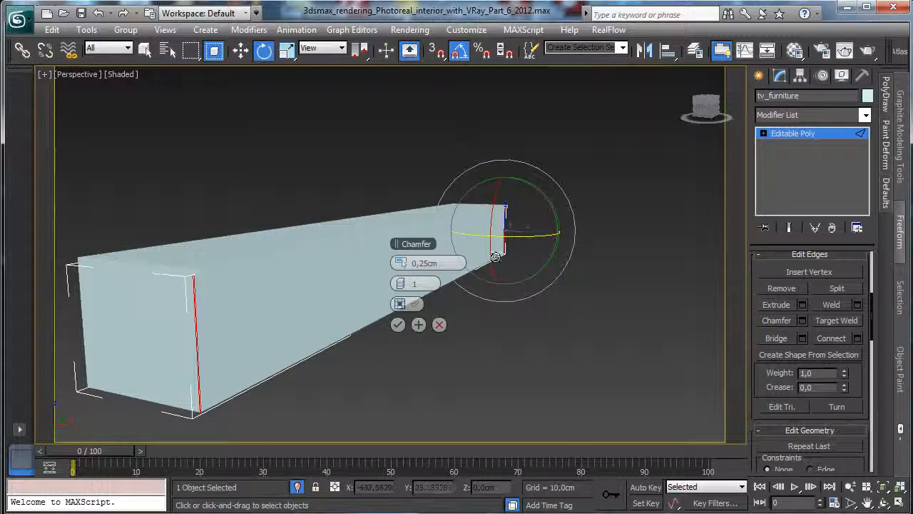
left_click(402, 282)
left_click(397, 325)
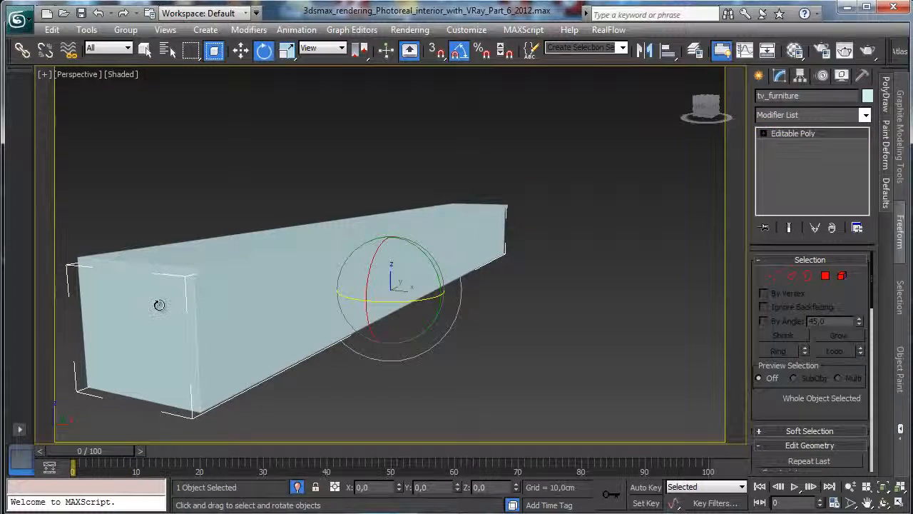
Convert the top slab tv_furniture001 to an Editable Poly.
left_click(179, 267)
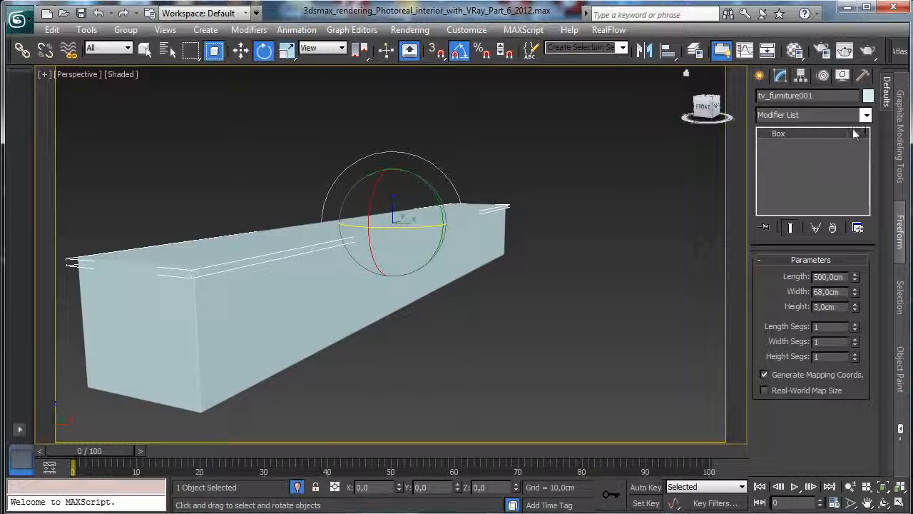
right_click(311, 247)
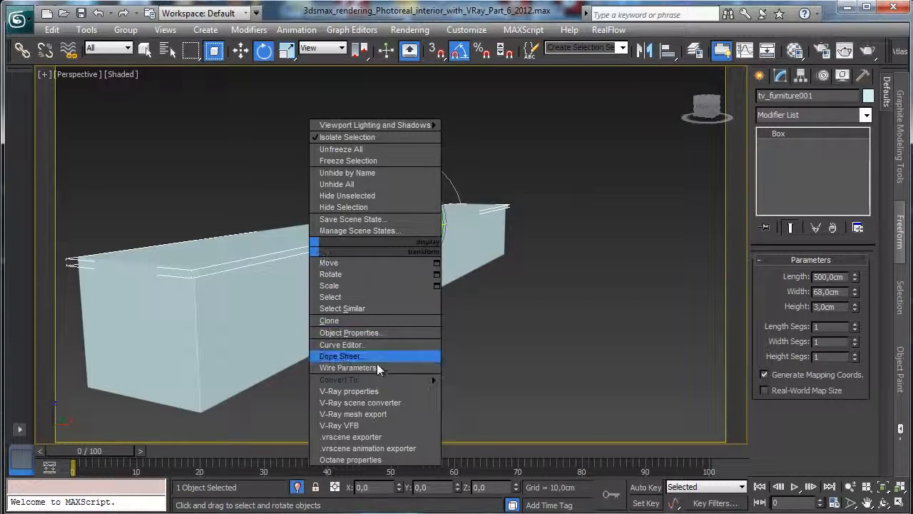
mouse_move(371, 379)
left_click(455, 390)
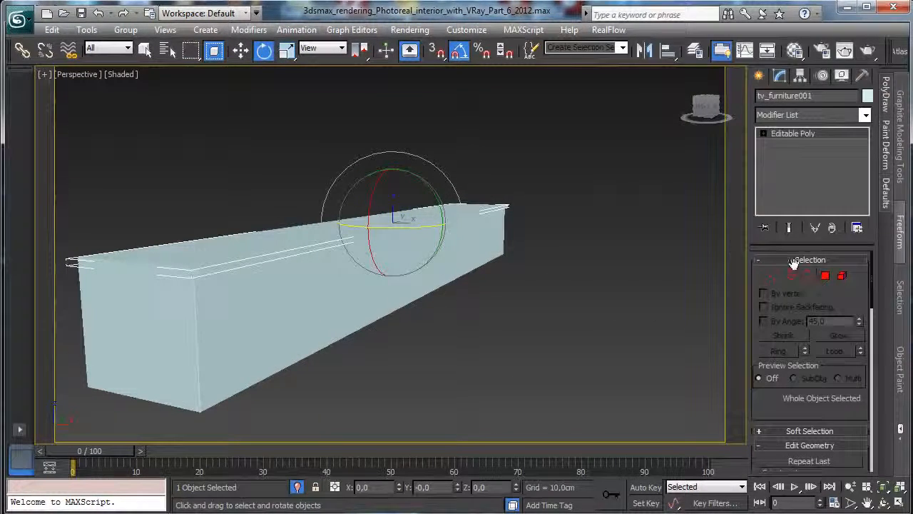
Chamfer all edges of the top slab by 0.25 cm with one segment.
left_click(790, 275)
left_click_drag(591, 151, 47, 336)
left_click_drag(768, 402, 769, 204)
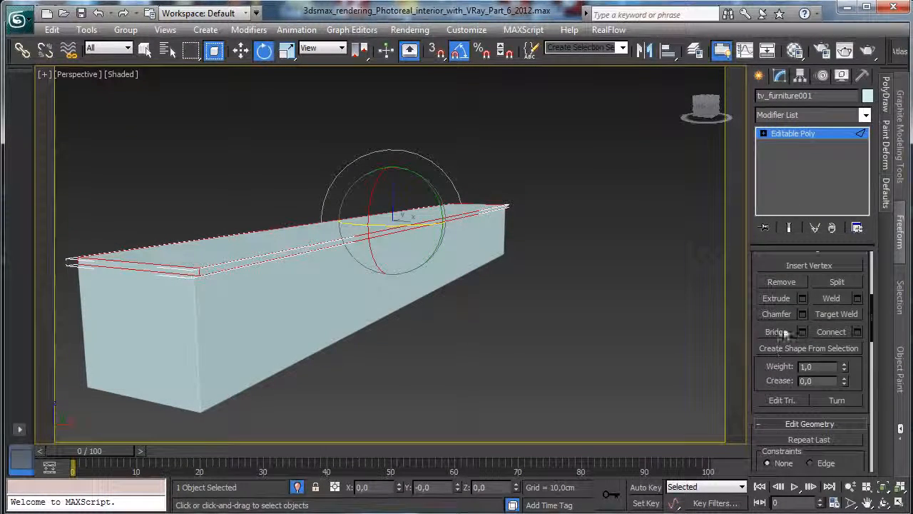
left_click(802, 314)
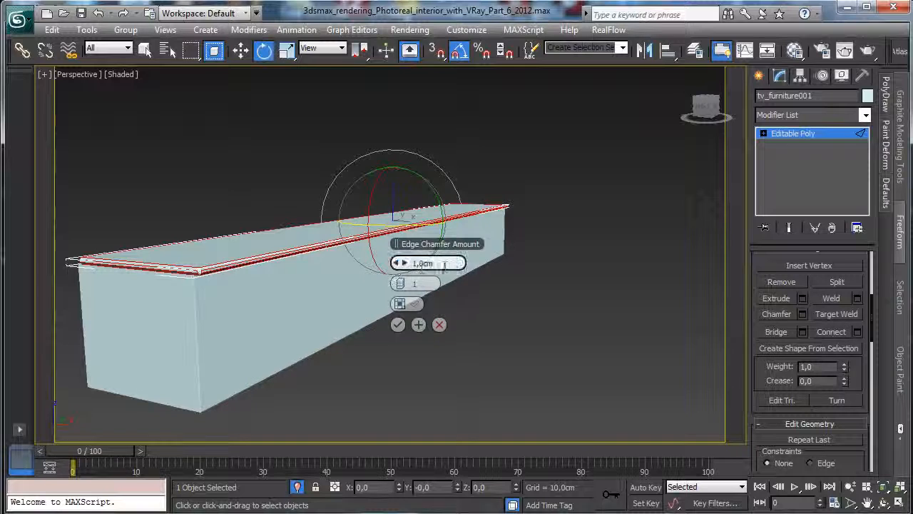
type("0,")
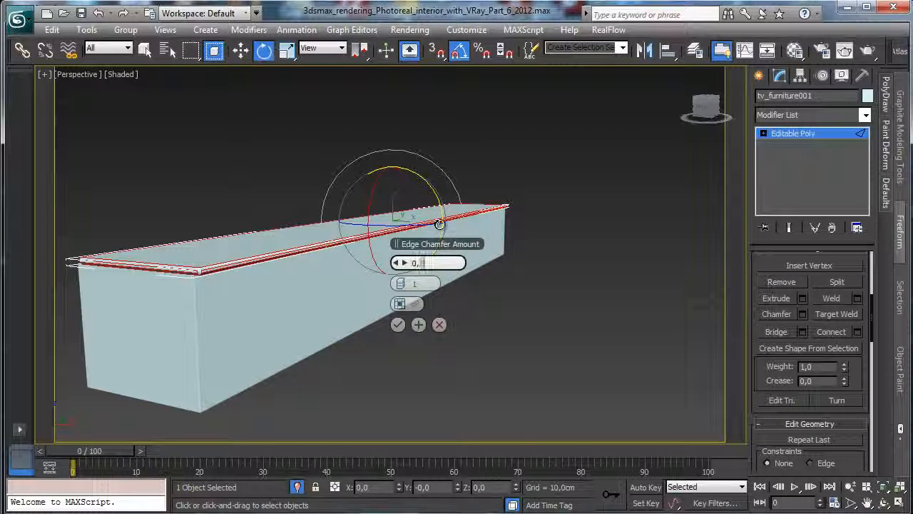
type("25cm")
key("Return")
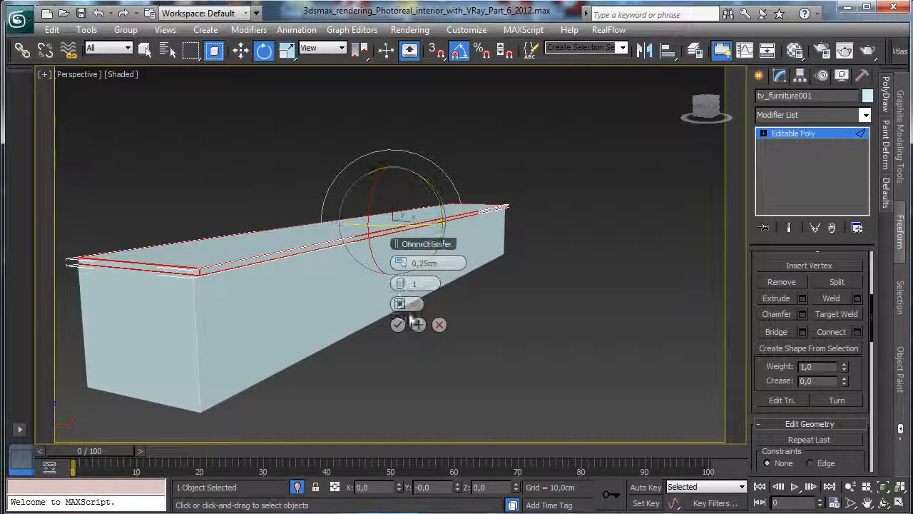
left_click(397, 325)
left_click(802, 135)
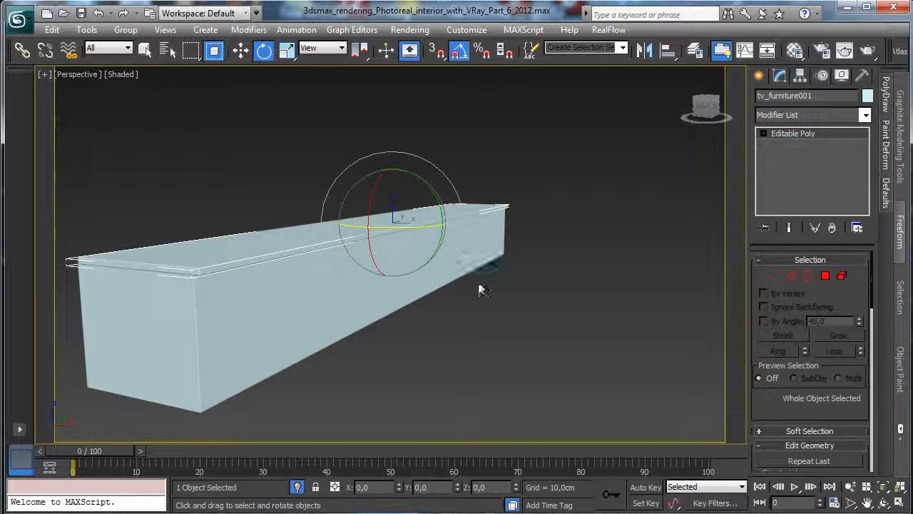
Reselect the top slab and reset the Material Editor slots to default materials.
left_click(507, 307)
left_click(218, 269)
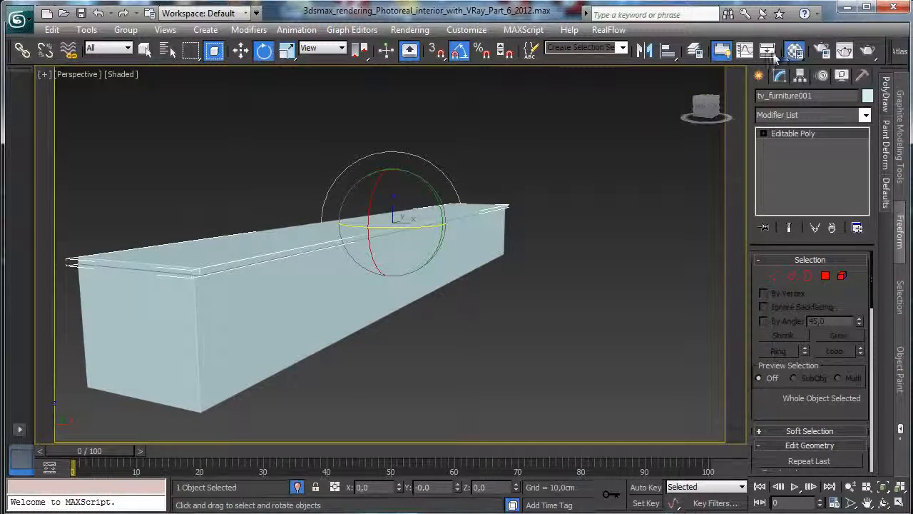
left_click(795, 50)
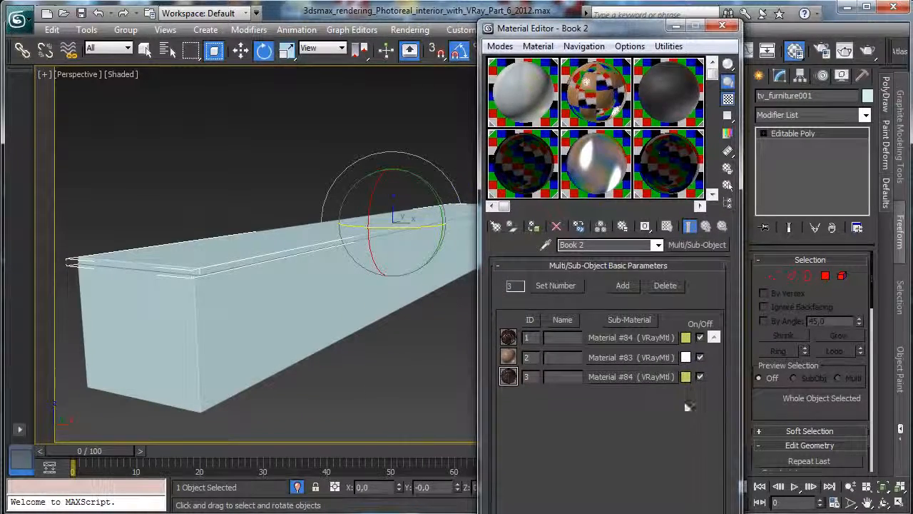
left_click_drag(631, 131, 414, 128)
left_click(669, 46)
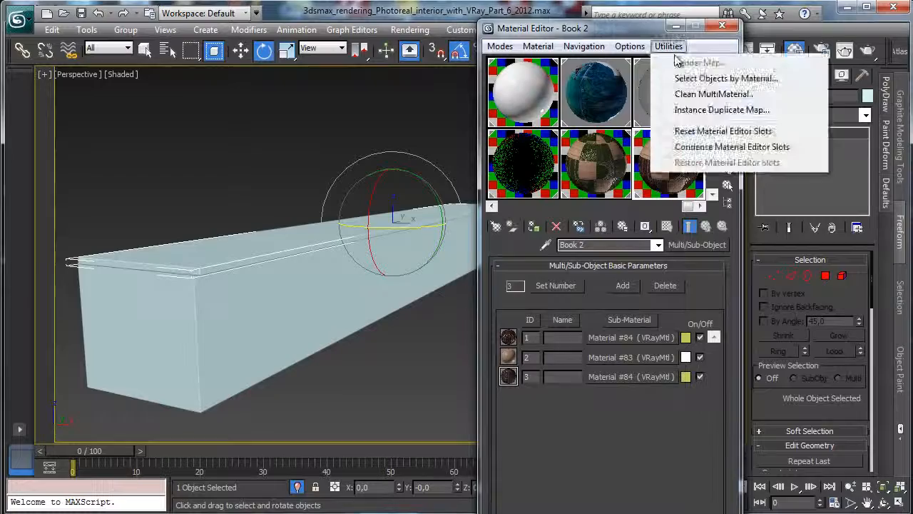
left_click(713, 128)
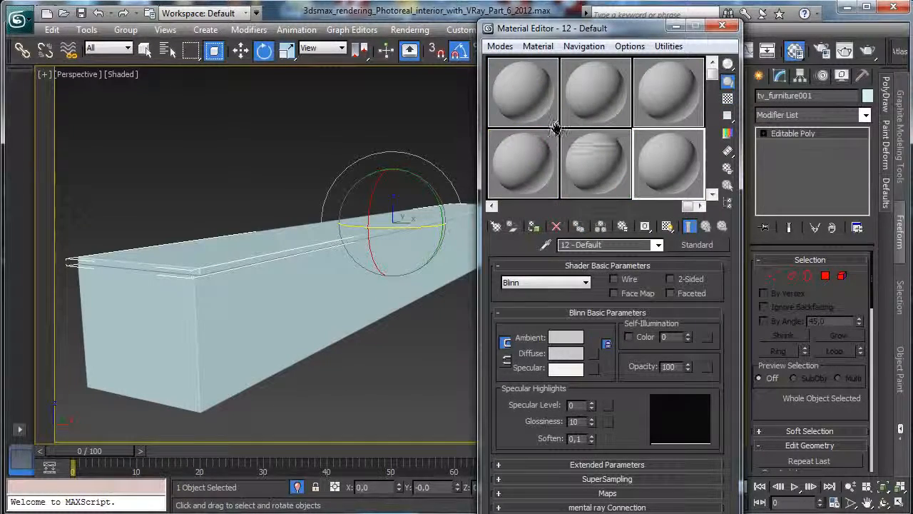
left_click_drag(558, 130, 773, 130)
Rename the material in the first slot TV_Furni_MetalGlossy.
left_click(496, 106)
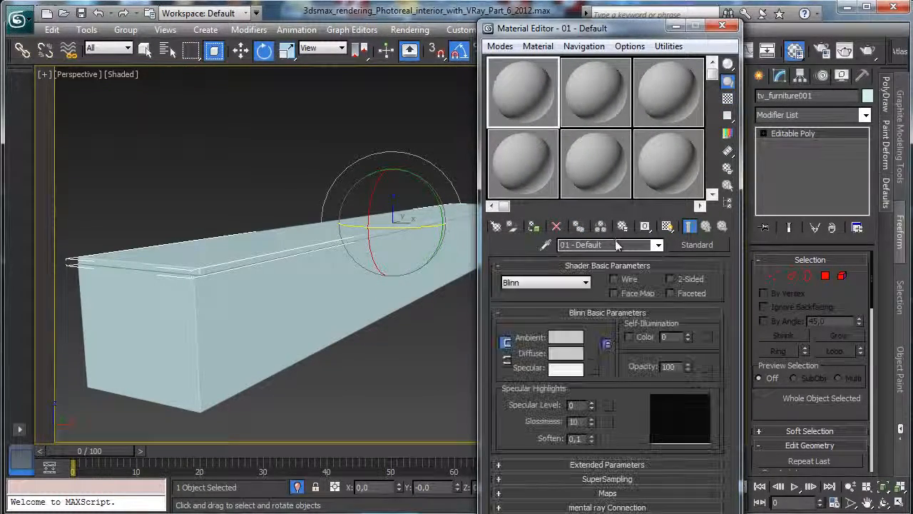
type("Tv_")
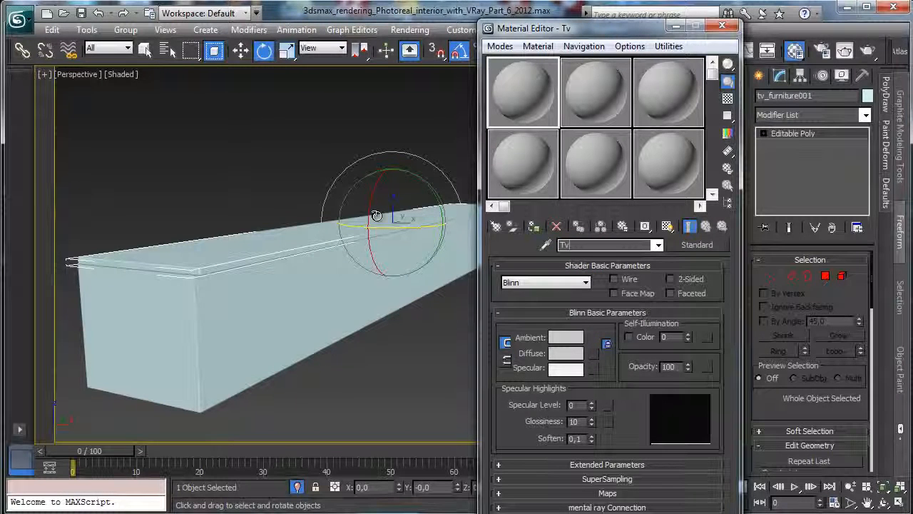
key("BackSpace")
key("BackSpace")
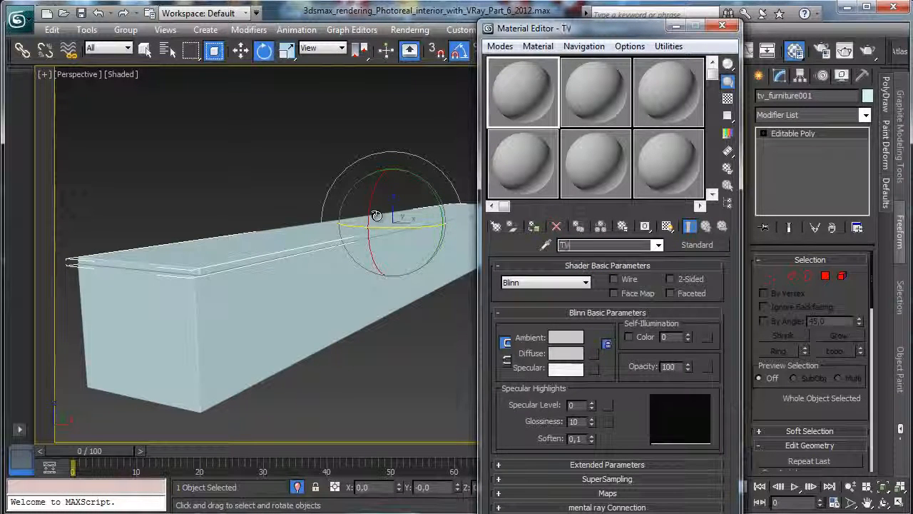
type("V_G")
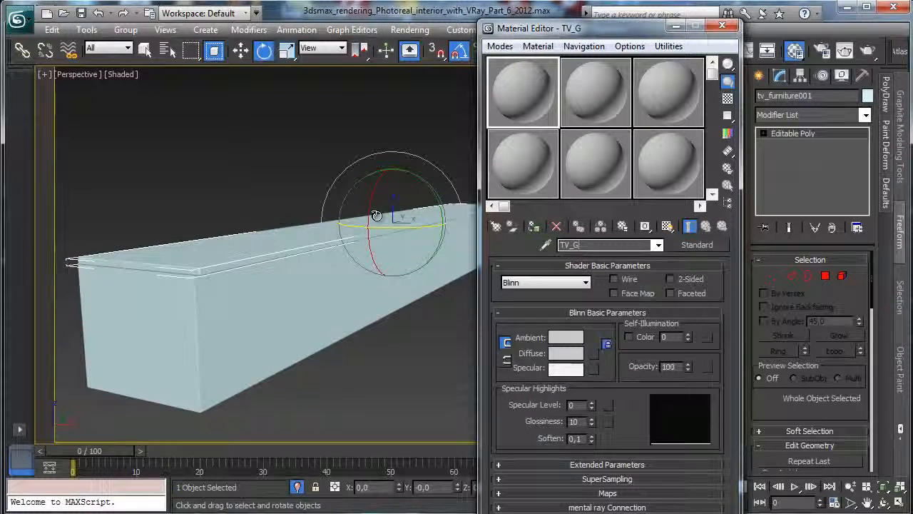
type("urn")
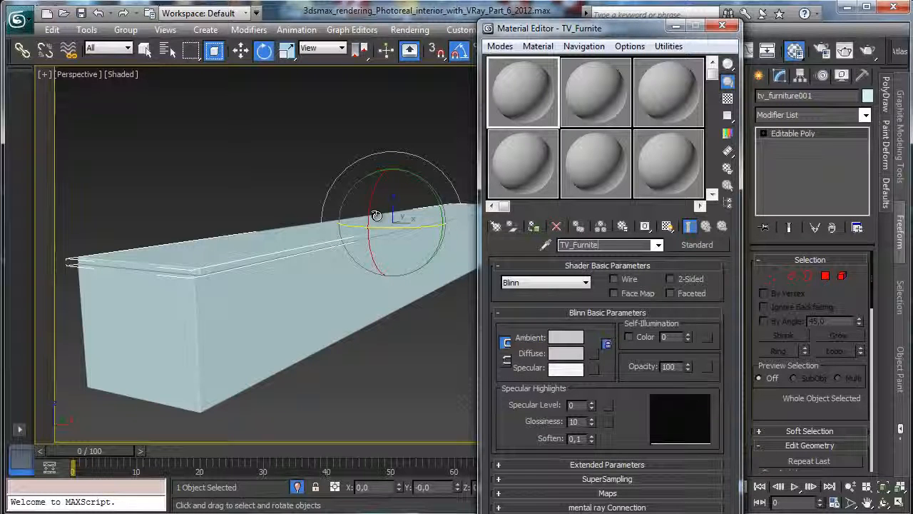
type("i_")
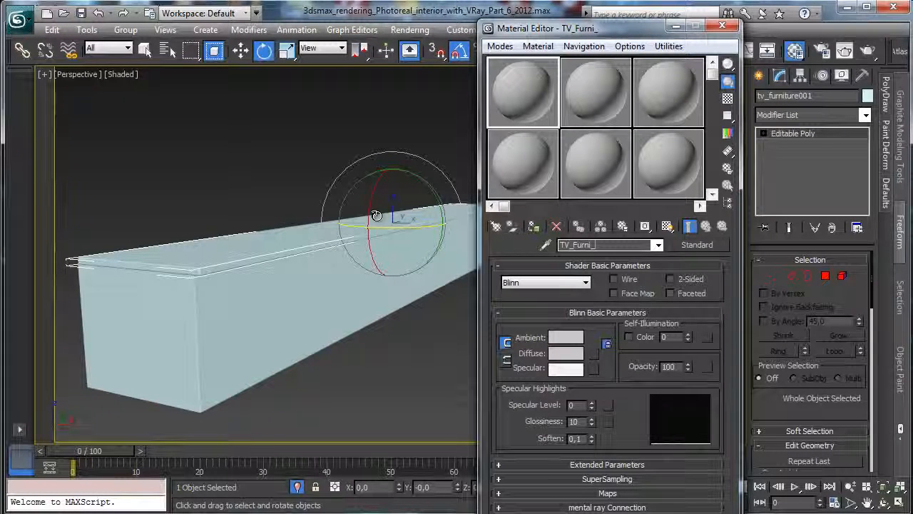
type("MetalGlossy")
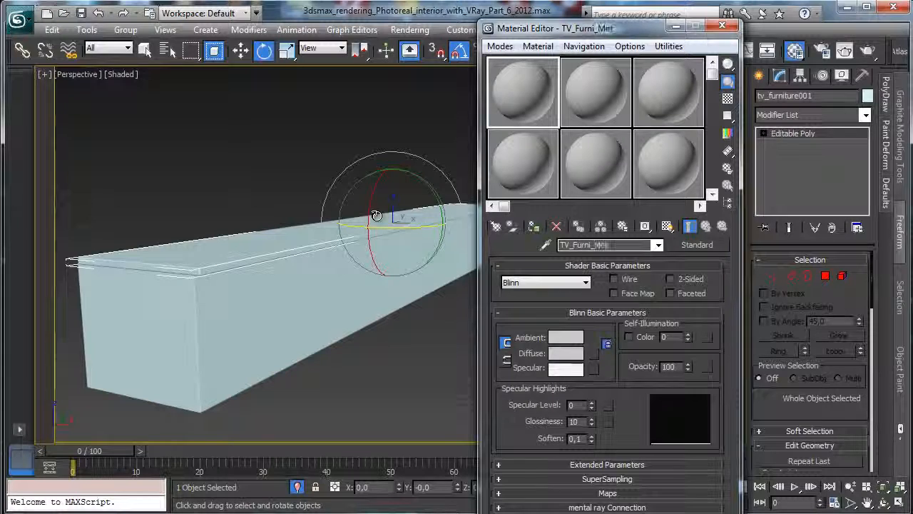
key("Return")
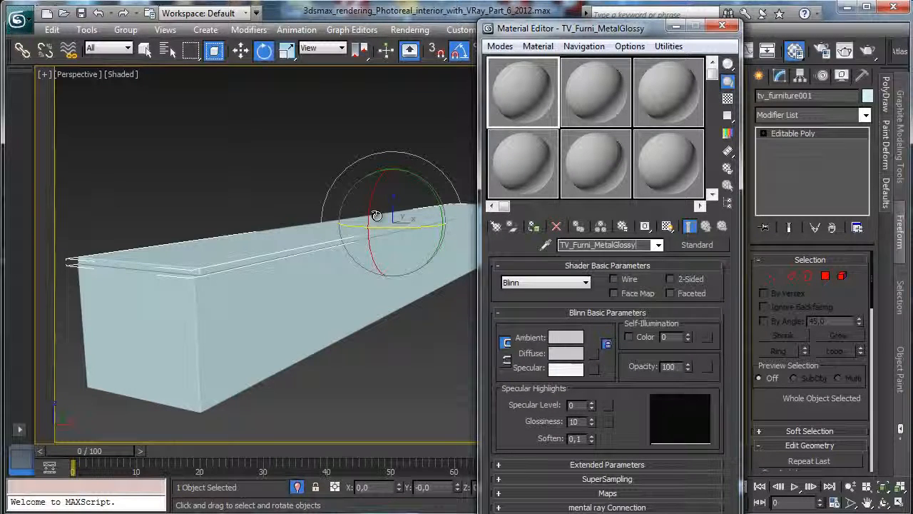
Assign the TV_Furni_MetalGlossy material to the top slab and change its type to VRayMtl.
left_click(532, 226)
left_click(710, 245)
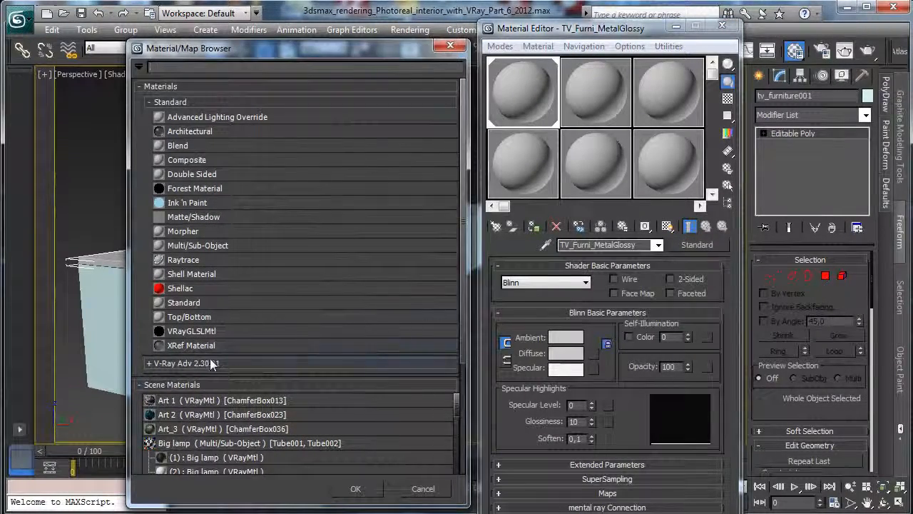
left_click(213, 364)
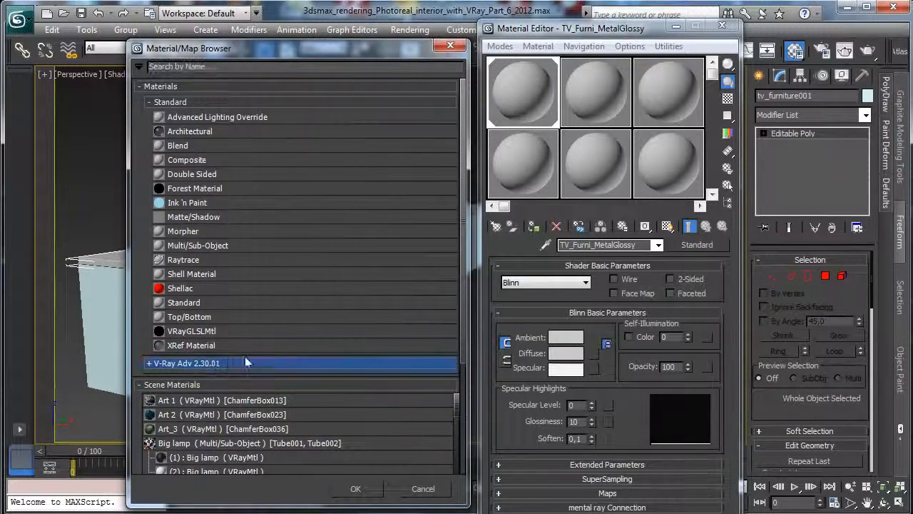
left_click(149, 363)
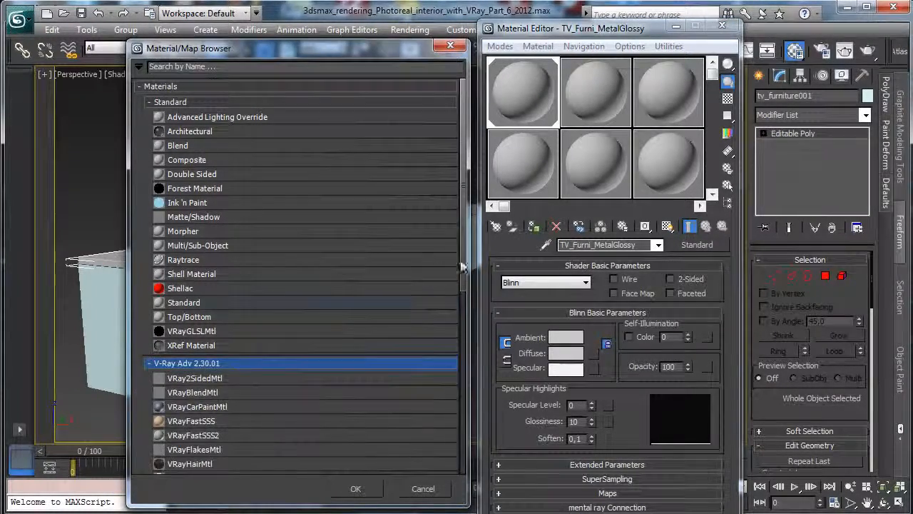
left_click_drag(464, 265, 469, 335)
scroll(311, 326, "down", 2)
double_click(186, 291)
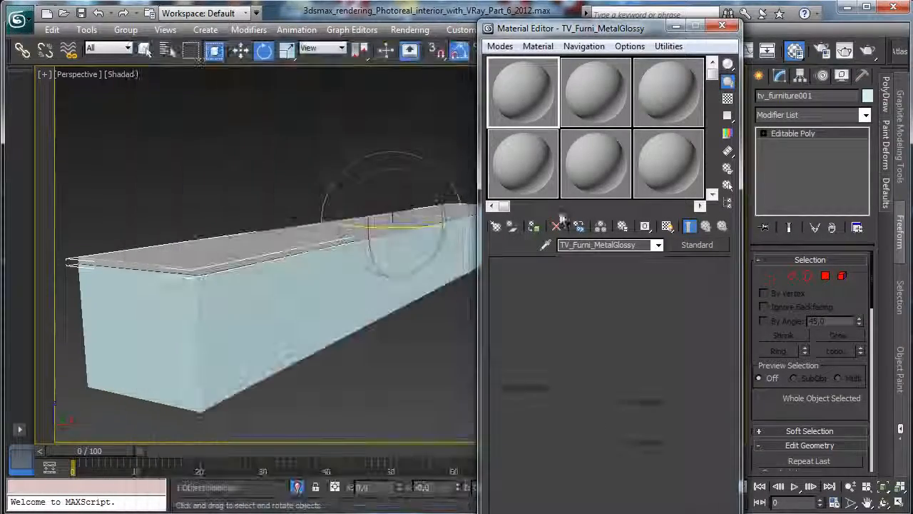
Set the diffuse colour of TV_Furni_MetalGlossy to a dark grey.
left_click(577, 338)
mouse_move(446, 137)
left_mouse_down()
mouse_move(406, 137)
mouse_move(417, 143)
left_mouse_up()
left_click(469, 188)
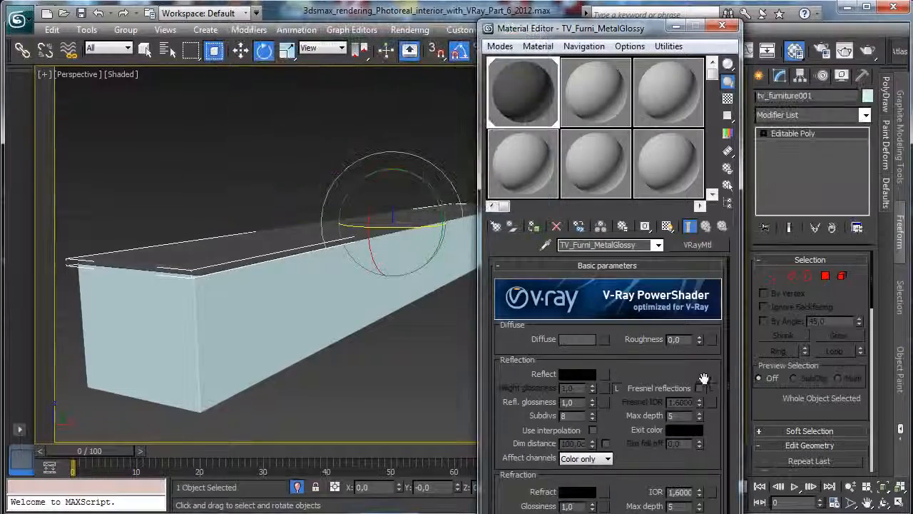
Configure the material's reflection with Fresnel reflections enabled, a light grey reflect colour and a reflection glossiness of 0.69.
left_click(699, 388)
left_click_drag(564, 28, 550, 19)
left_click(564, 366)
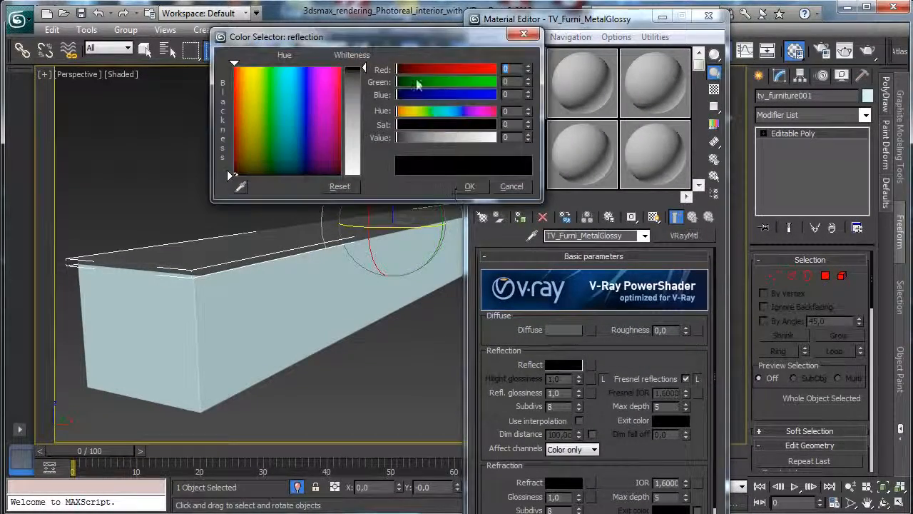
left_click_drag(360, 84, 359, 118)
left_click(510, 186)
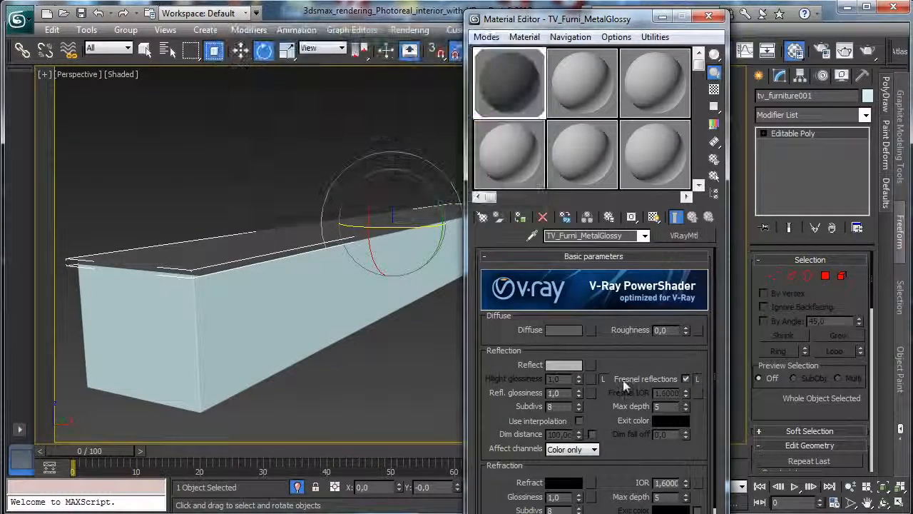
left_click_drag(579, 393, 578, 414)
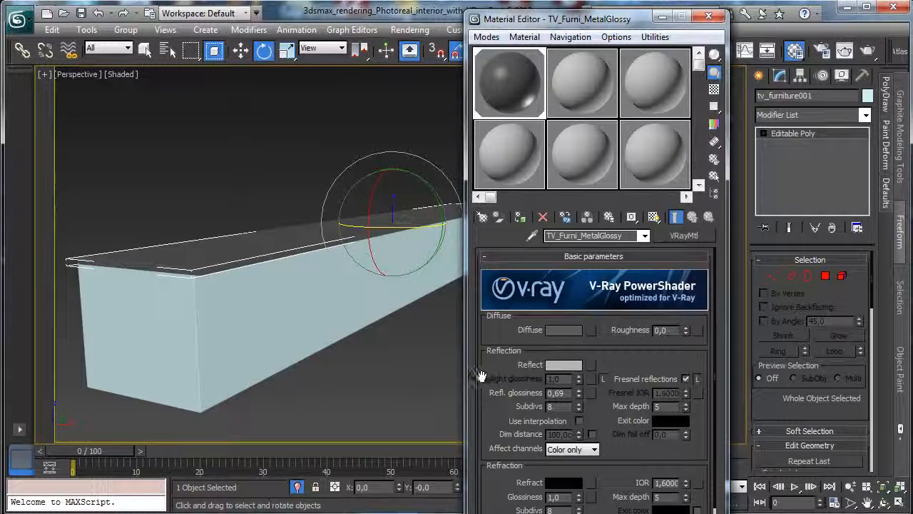
Set the BRDF anisotropy of TV_Furni_MetalGlossy to -0.25.
scroll(604, 405, "down", 5)
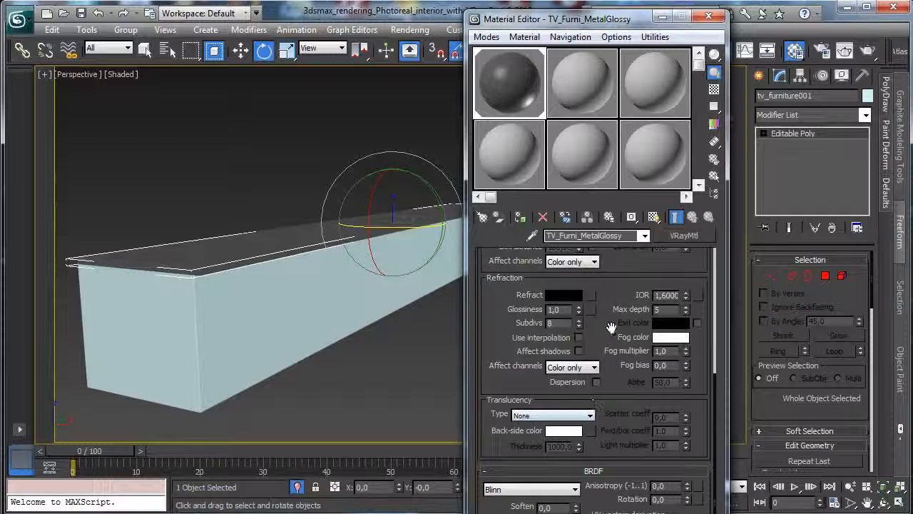
left_click_drag(592, 19, 586, 13)
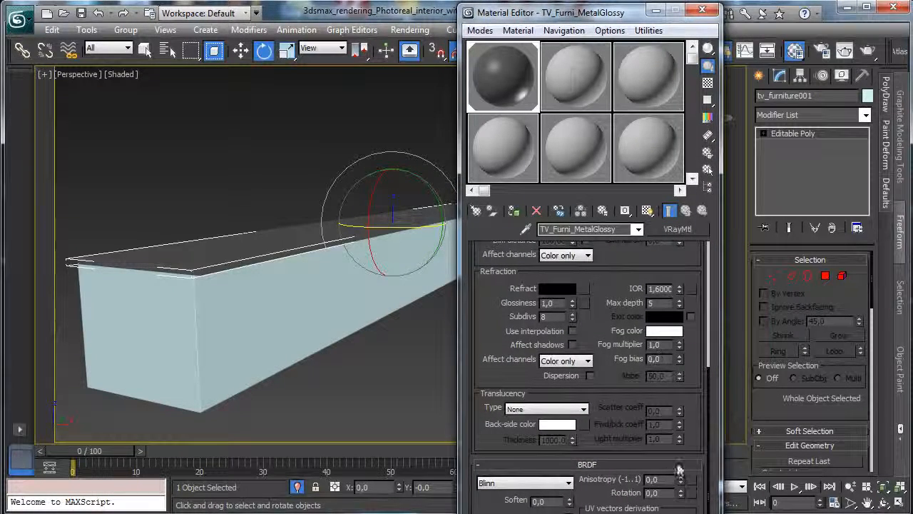
double_click(654, 478)
type("-")
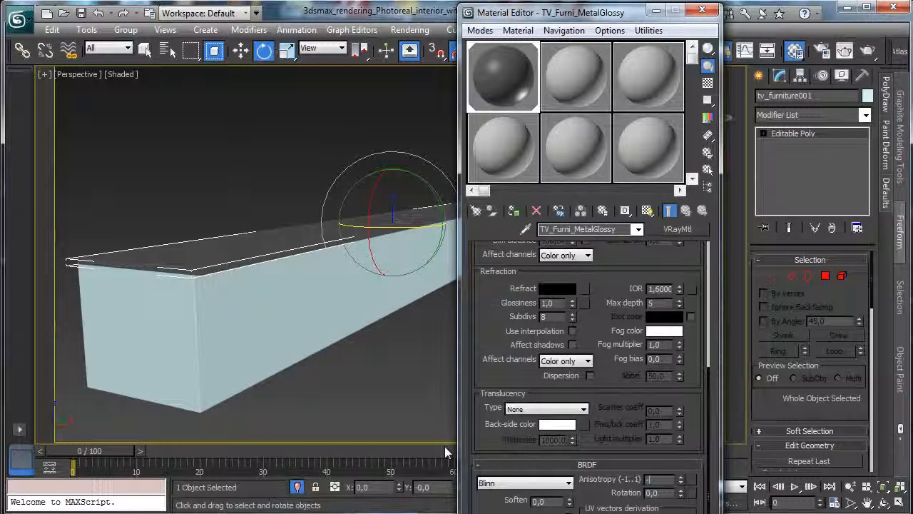
type("0,25")
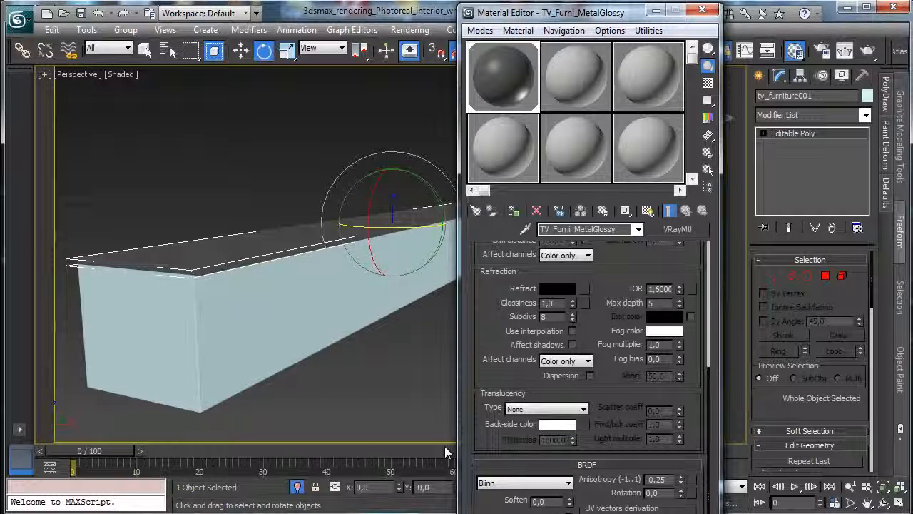
key("BackSpace")
key("BackSpace")
key("BackSpace")
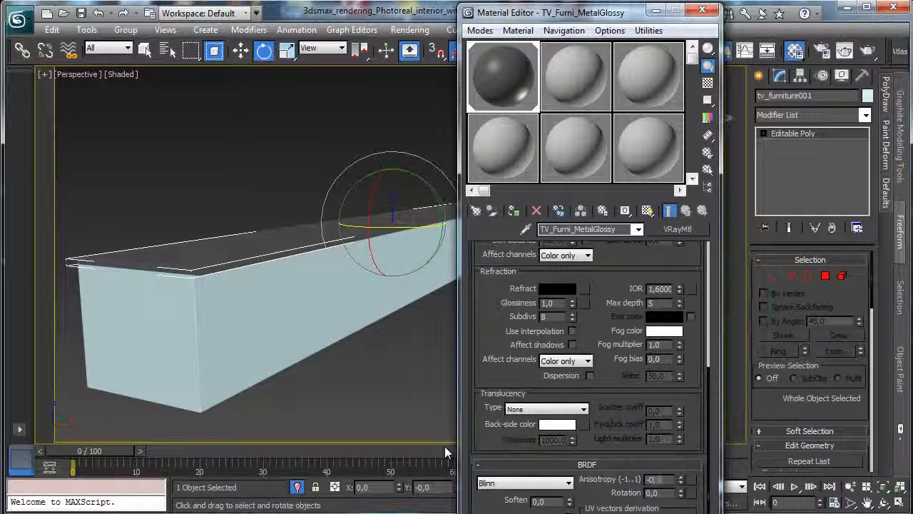
type(",25")
key("Return")
left_click_drag(633, 252, 606, 508)
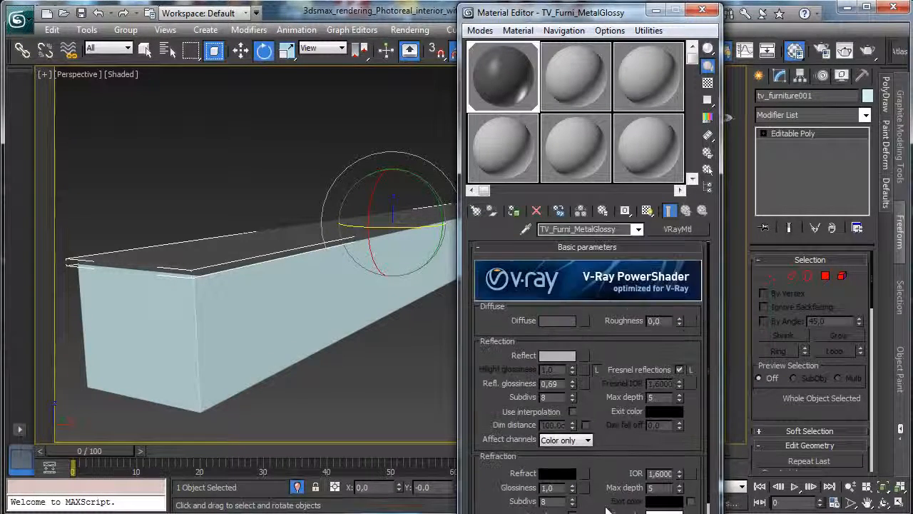
Name the second material slot TV_White and assign it to the TV furniture base.
left_click(567, 96)
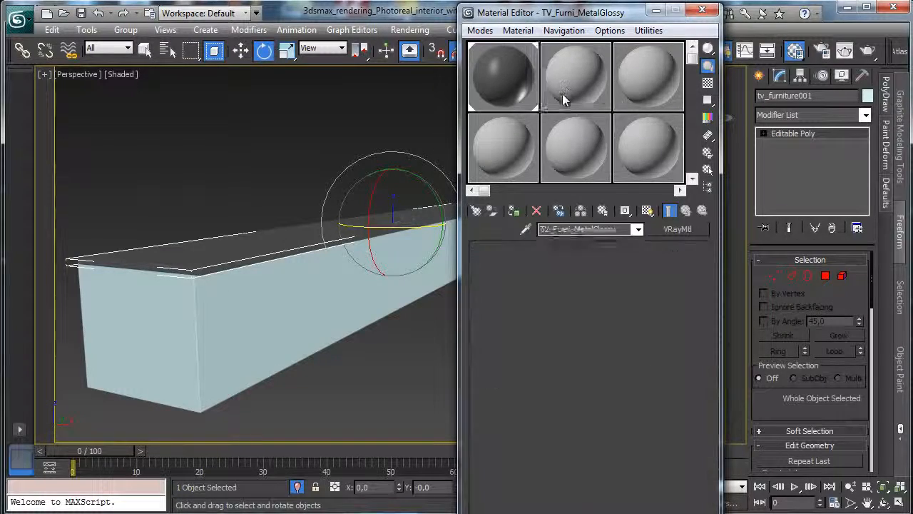
left_click(289, 320)
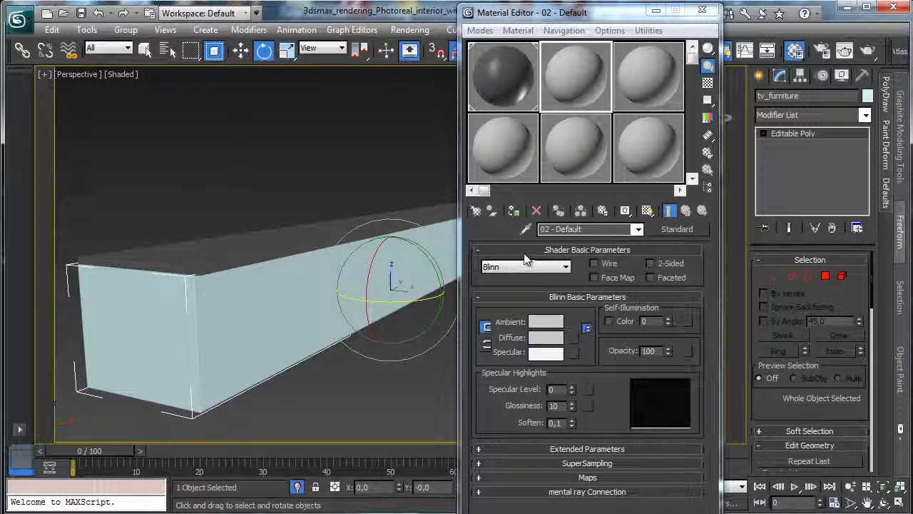
left_click(592, 229)
type("TV")
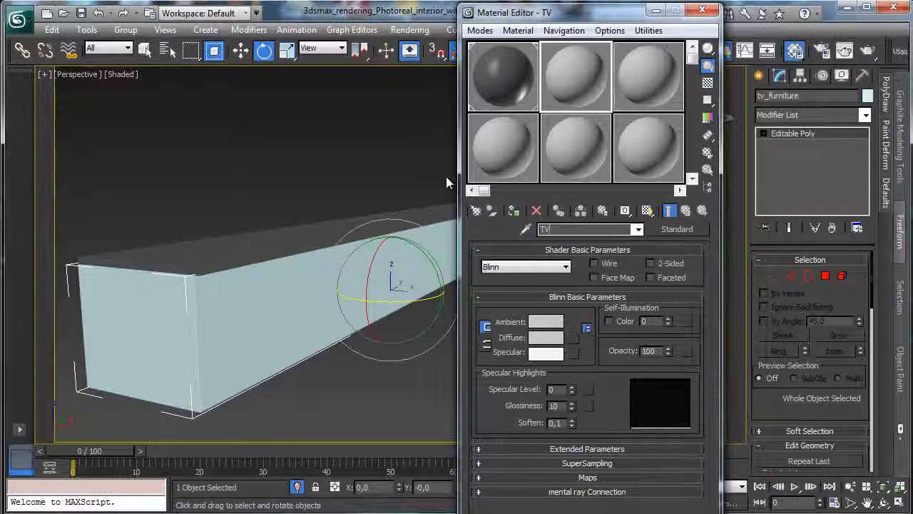
type("_W")
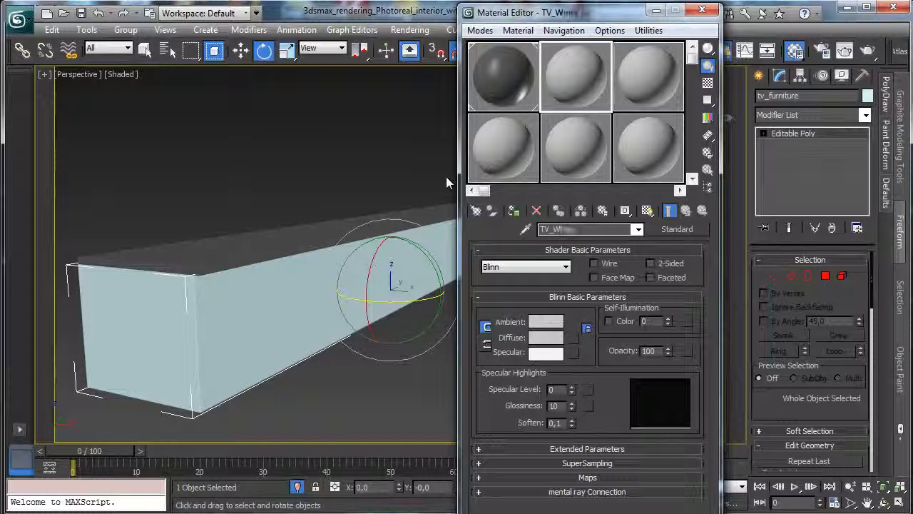
type("hite")
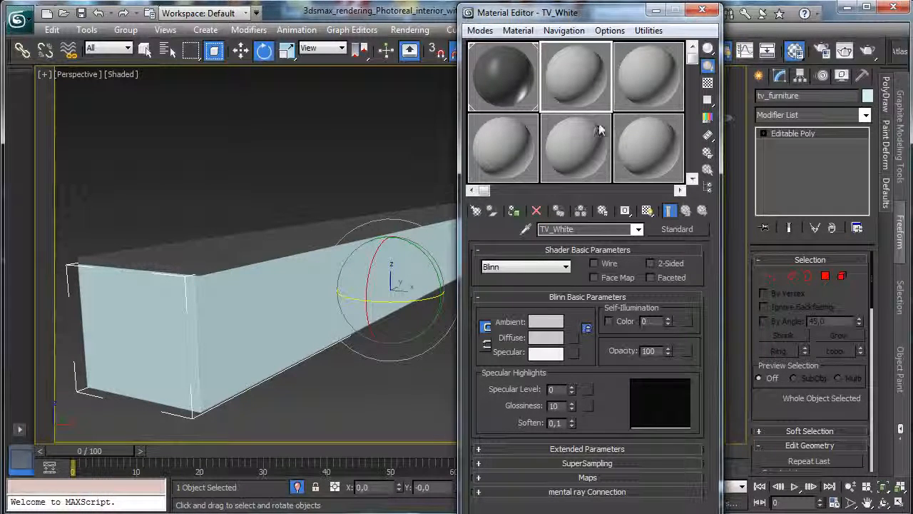
left_click(514, 210)
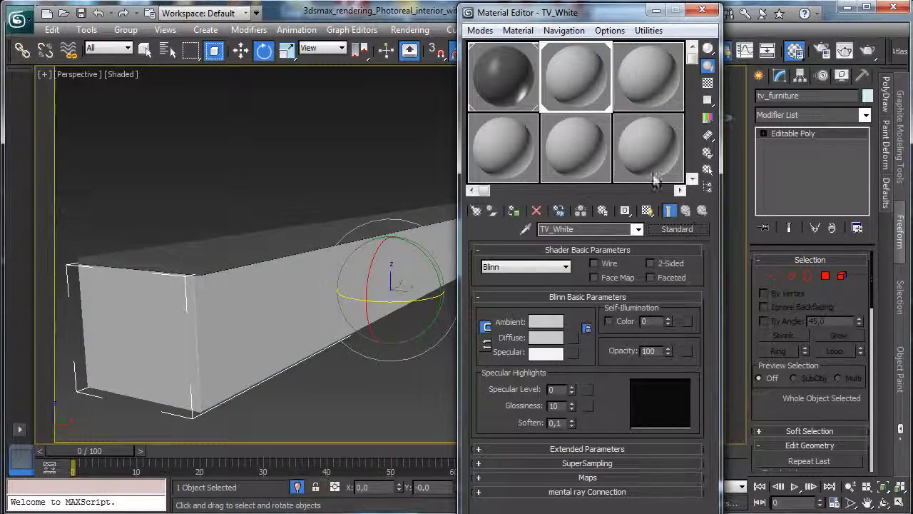
Change TV_White to a VRayMtl material and set its diffuse colour to white.
left_click(676, 229)
double_click(251, 285)
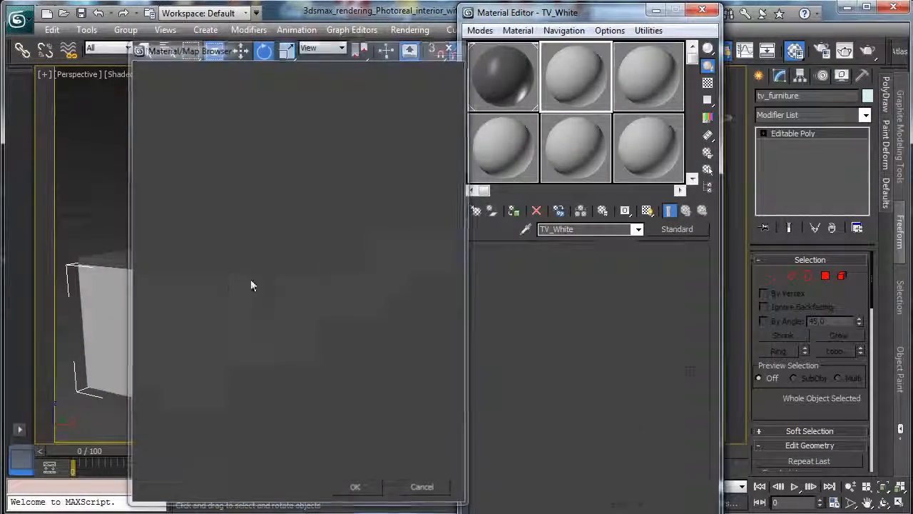
left_click(557, 324)
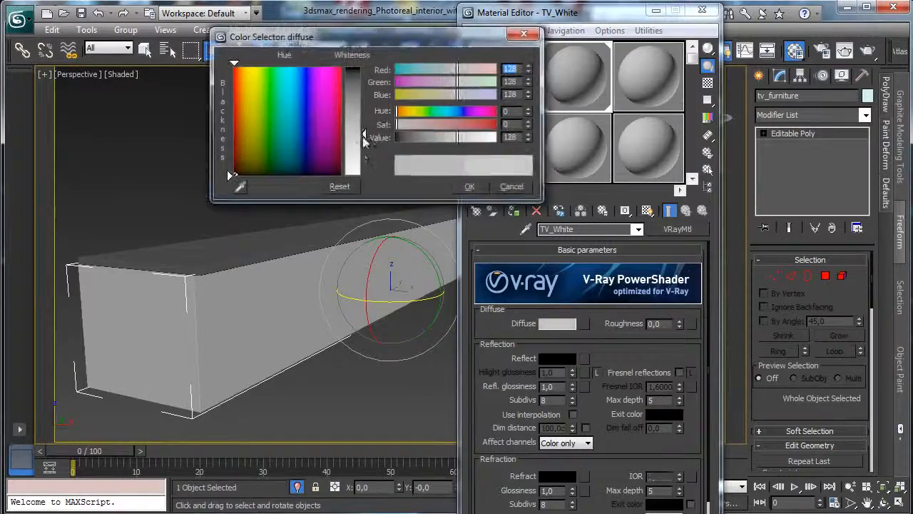
left_click_drag(366, 140, 364, 69)
left_click(467, 187)
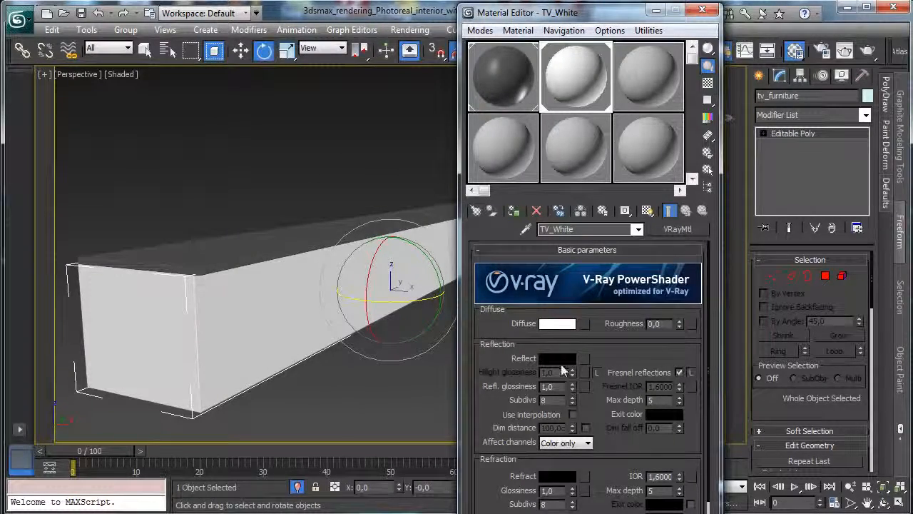
Give TV_White Fresnel reflections with a grey reflect colour of value 143 and a reflection glossiness of 0.75.
left_click(558, 358)
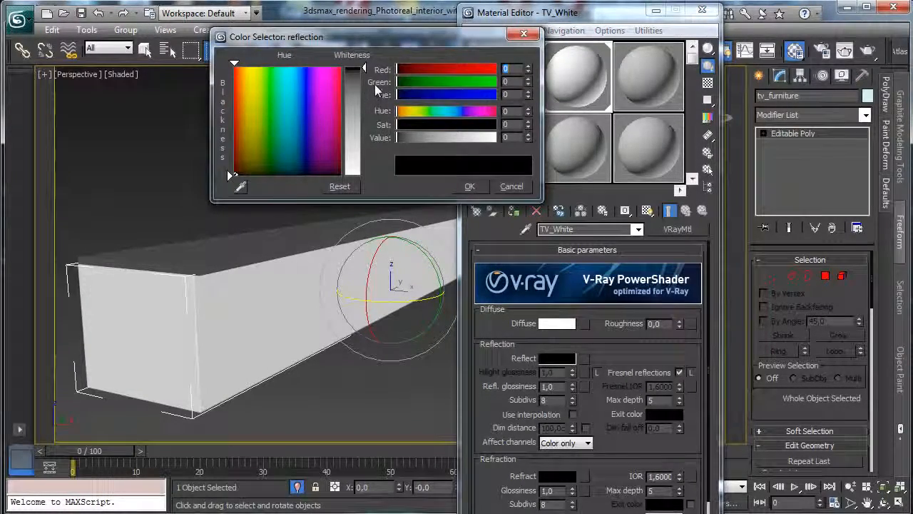
left_click_drag(370, 110, 353, 128)
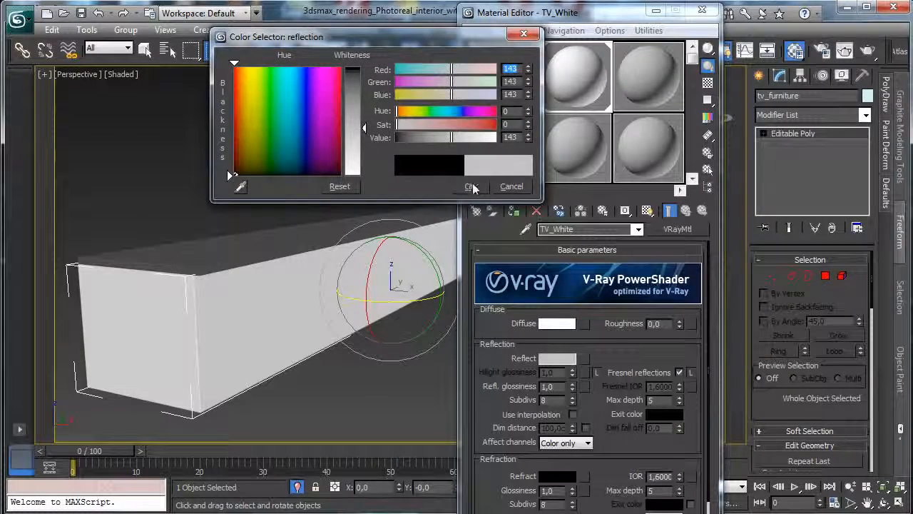
left_click(472, 187)
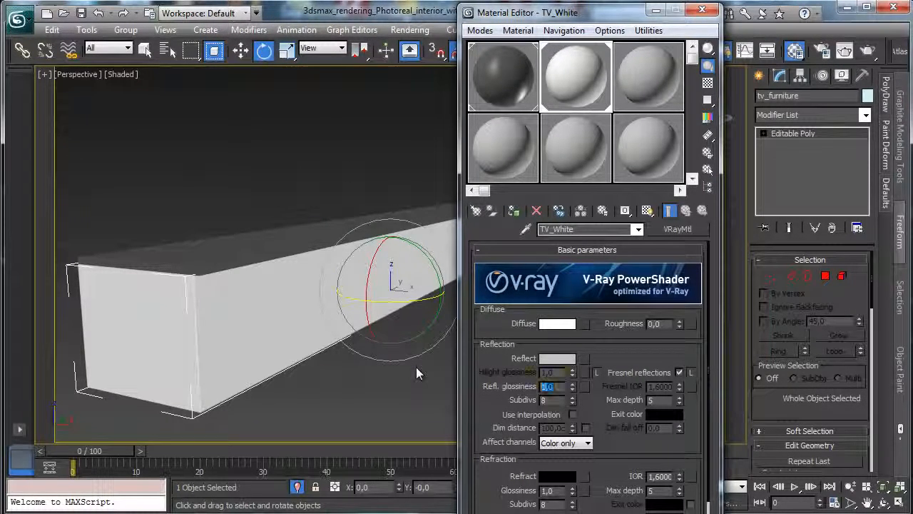
type("0,75")
key("Return")
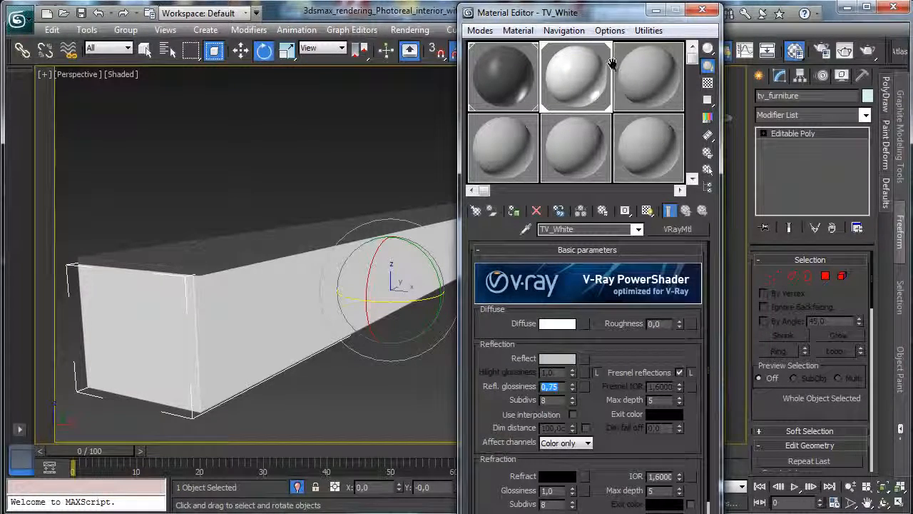
left_click(702, 10)
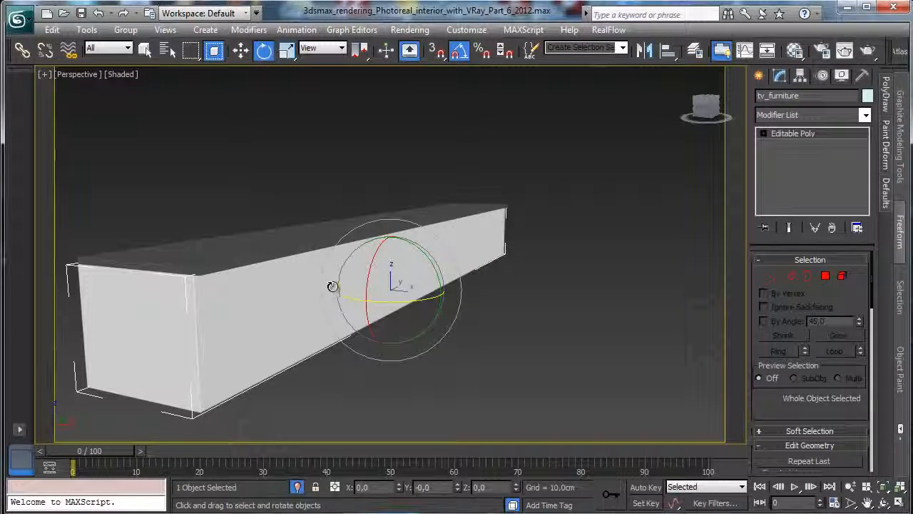
Nudge the top slab in the Front view so its non-overhanging edge lines up with the base and it sits on the base.
left_click(883, 488)
right_click(599, 167)
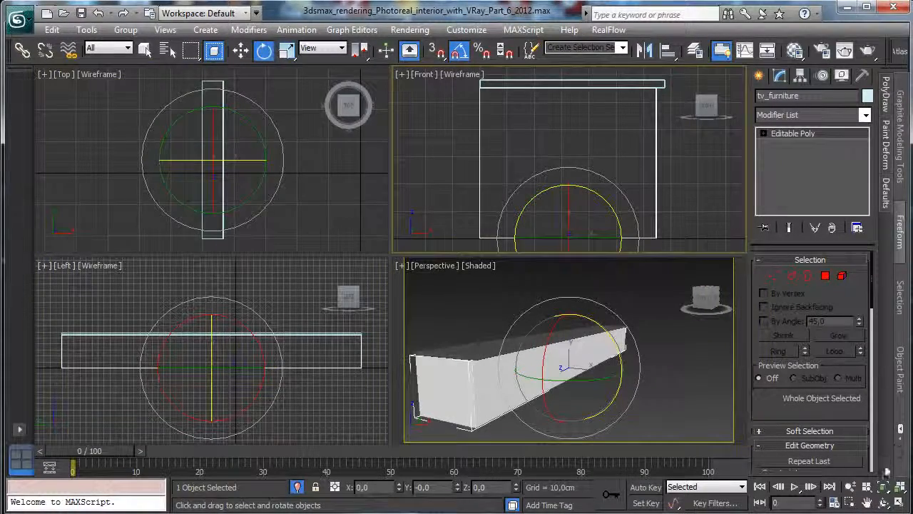
left_click(898, 502)
left_click(331, 103)
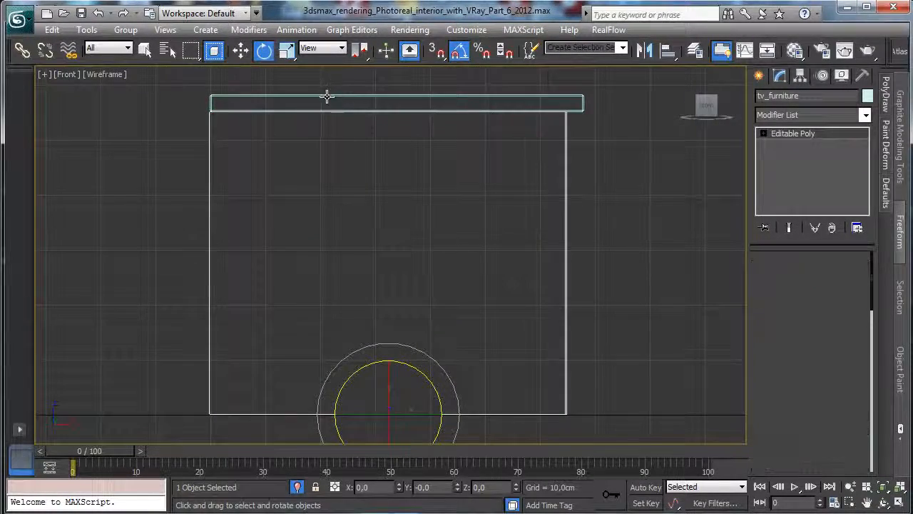
key("w")
mouse_move(440, 109)
left_mouse_down()
mouse_move(422, 108)
mouse_move(442, 109)
left_mouse_up()
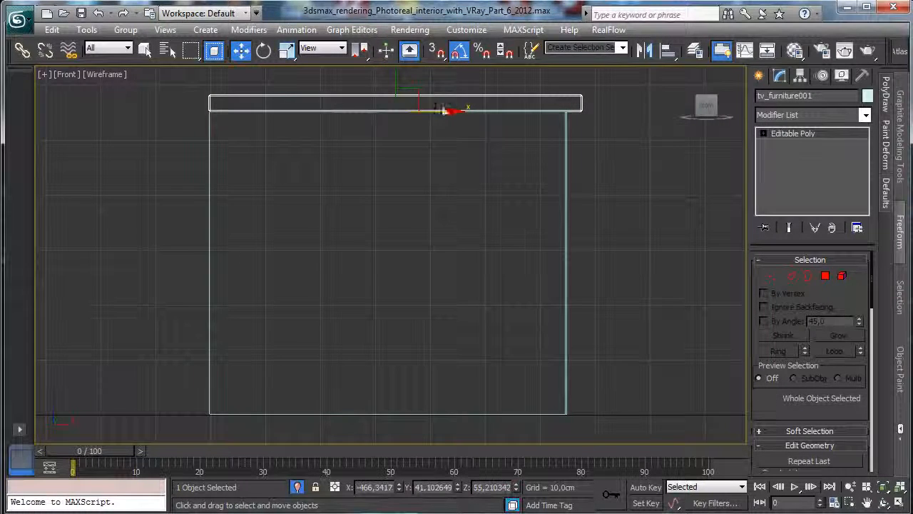
left_click_drag(398, 80, 398, 80)
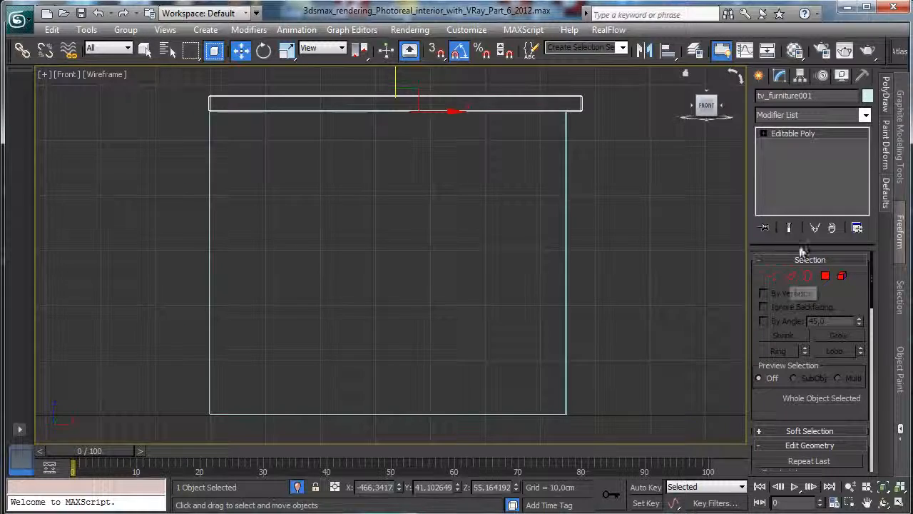
Draw a rectangle spline about 50.7 cm long and 2.9 cm wide against the base's side under the slab's overhang in the Front view.
left_click(758, 76)
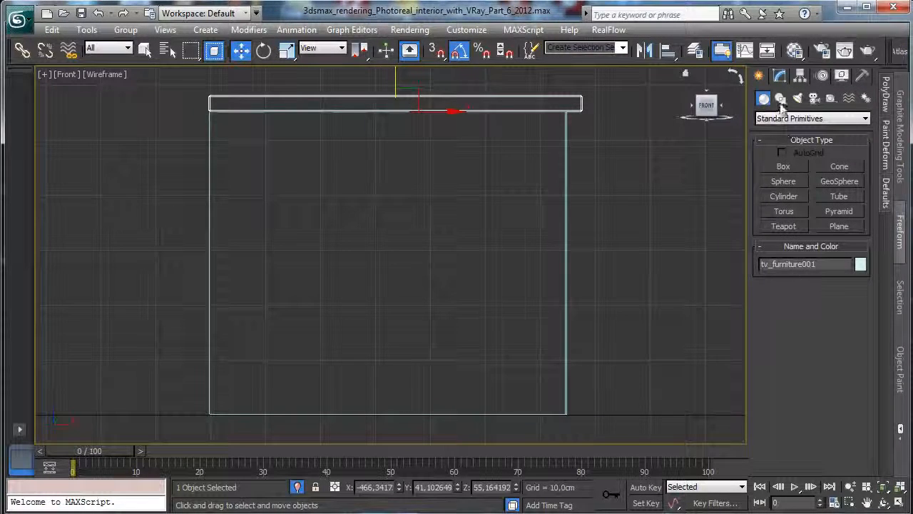
left_click(780, 99)
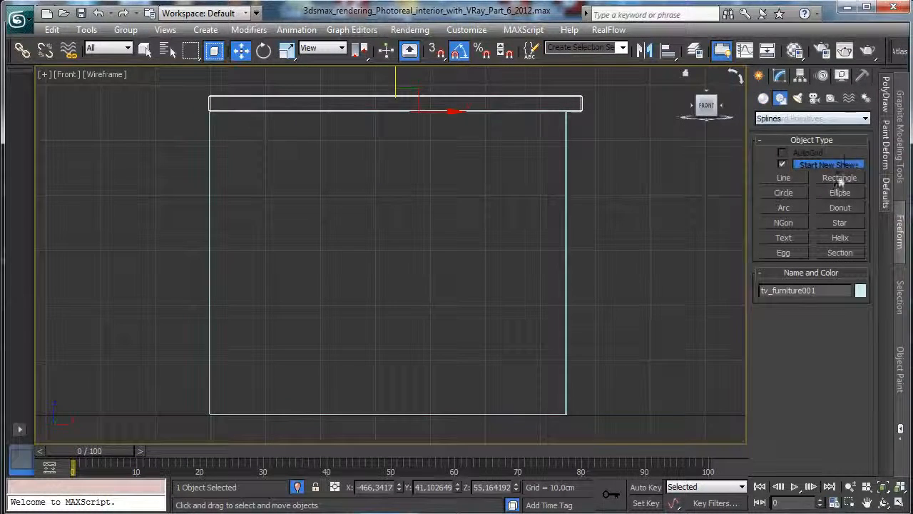
left_click(839, 178)
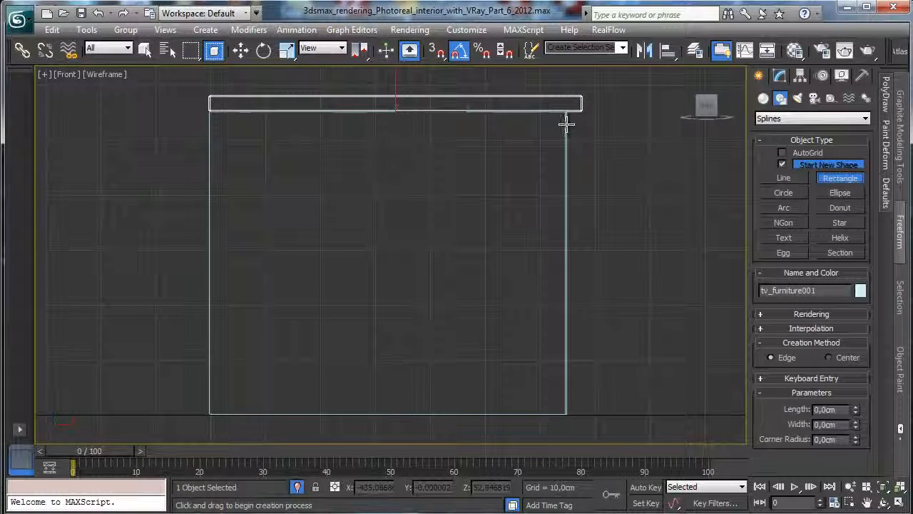
left_click_drag(567, 123, 577, 403)
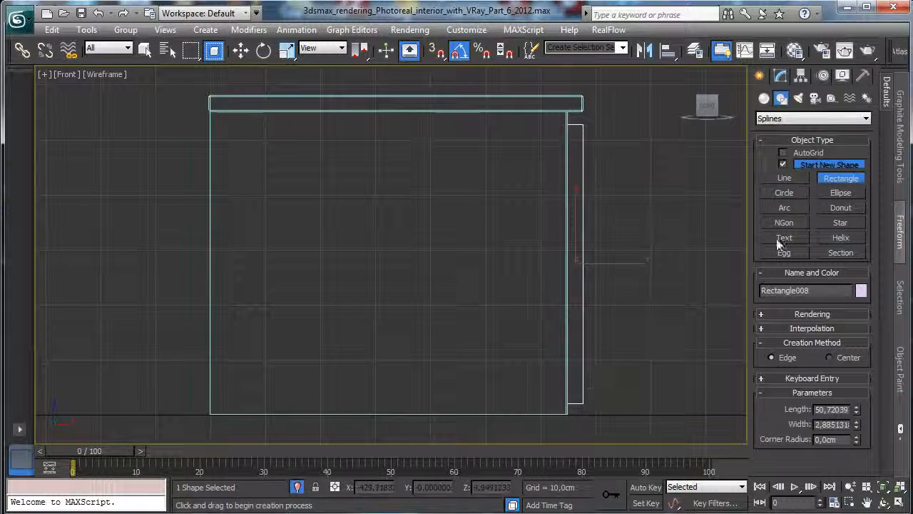
Convert the new rectangle to an editable spline.
left_click(781, 76)
right_click(580, 182)
mouse_move(666, 320)
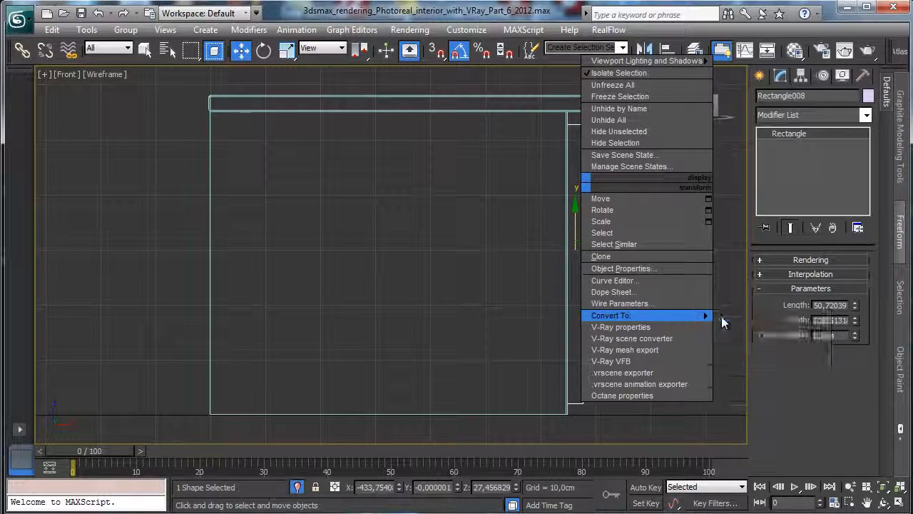
left_click(756, 316)
Refine the rectangle's upper short edge with four extra vertices, a close pair near each end.
left_click(793, 308)
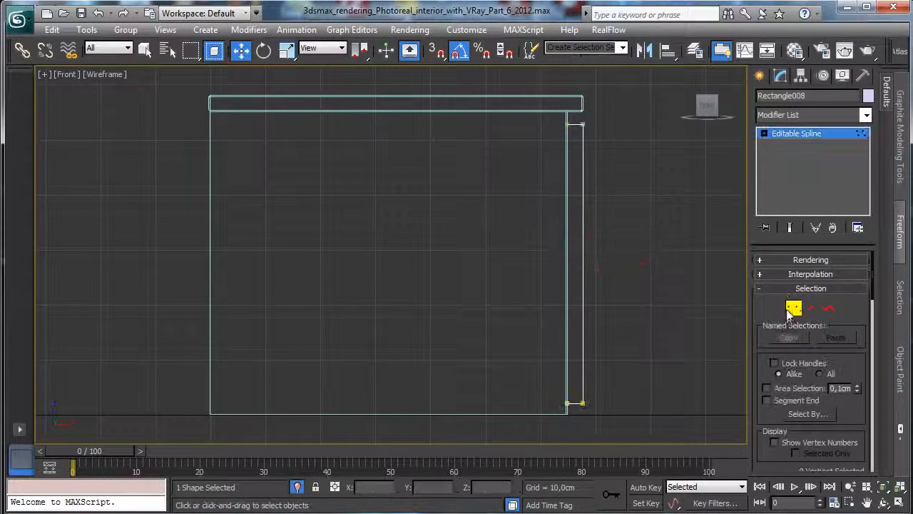
key("ctrl+w")
left_click_drag(551, 103, 629, 199)
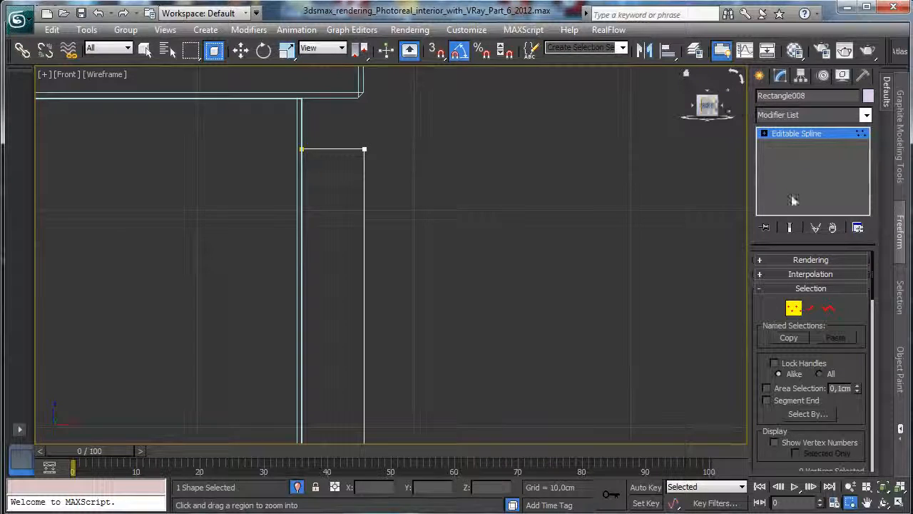
scroll(781, 357, "down", 5)
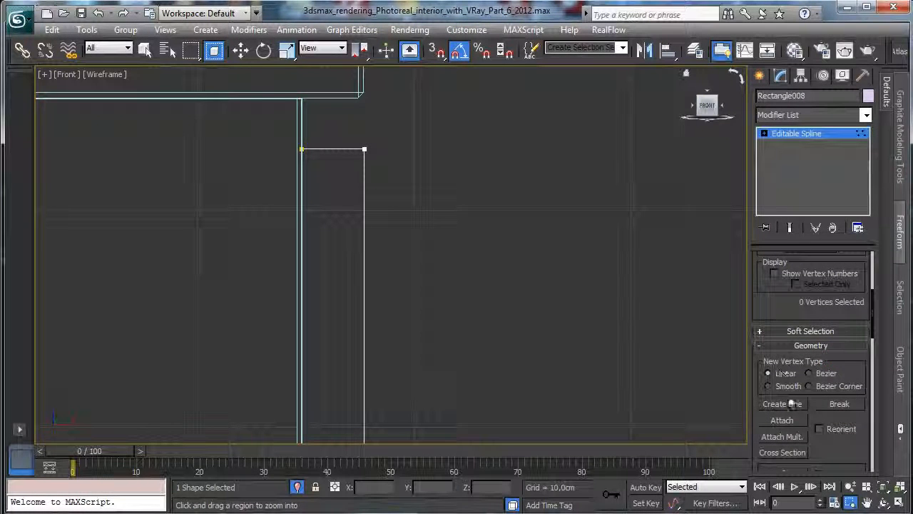
scroll(781, 396, "down", 5)
scroll(838, 320, "down", 2)
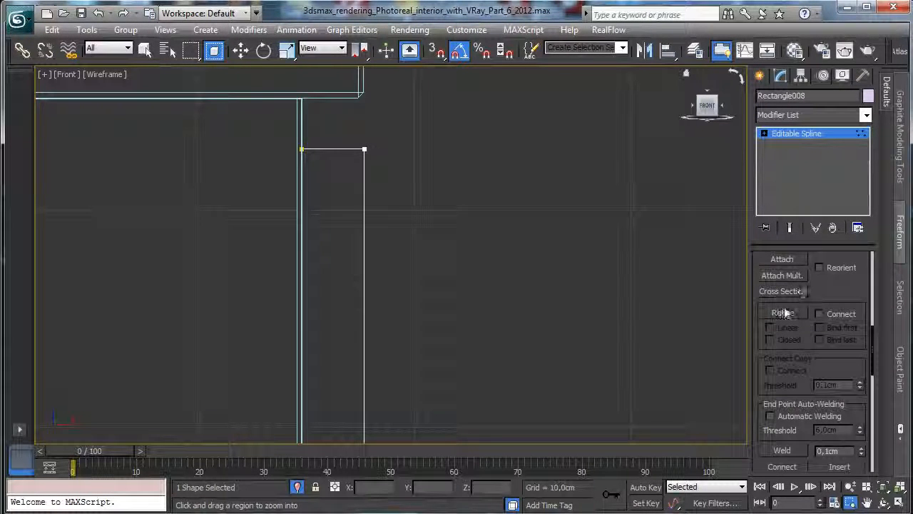
left_click(783, 314)
left_click(354, 149)
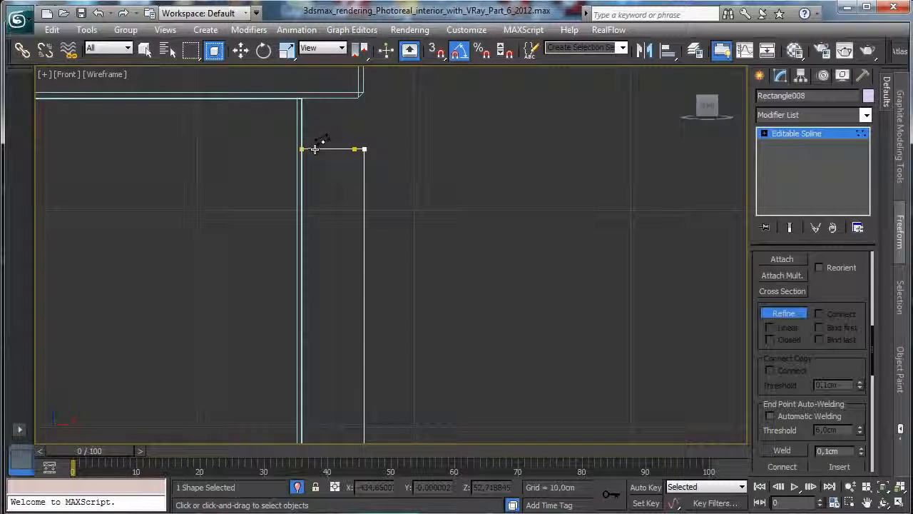
left_click(312, 149)
left_click(318, 149)
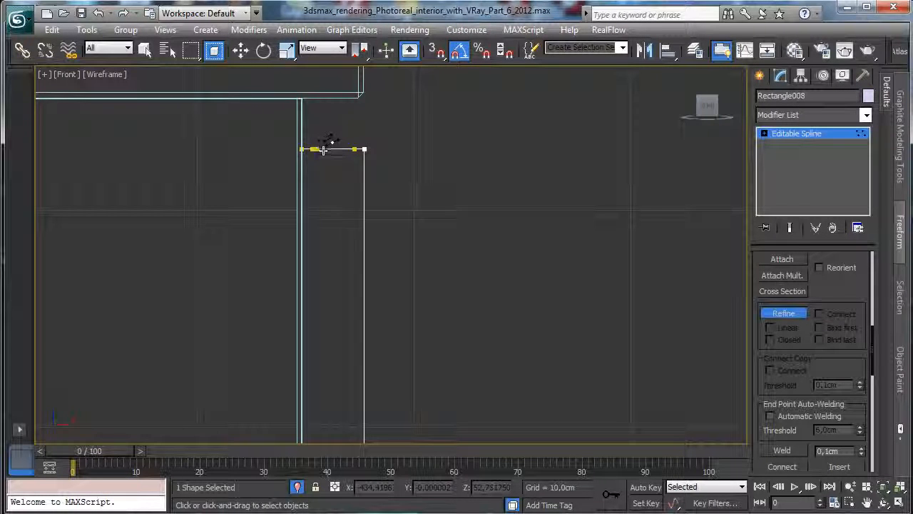
left_click(350, 149)
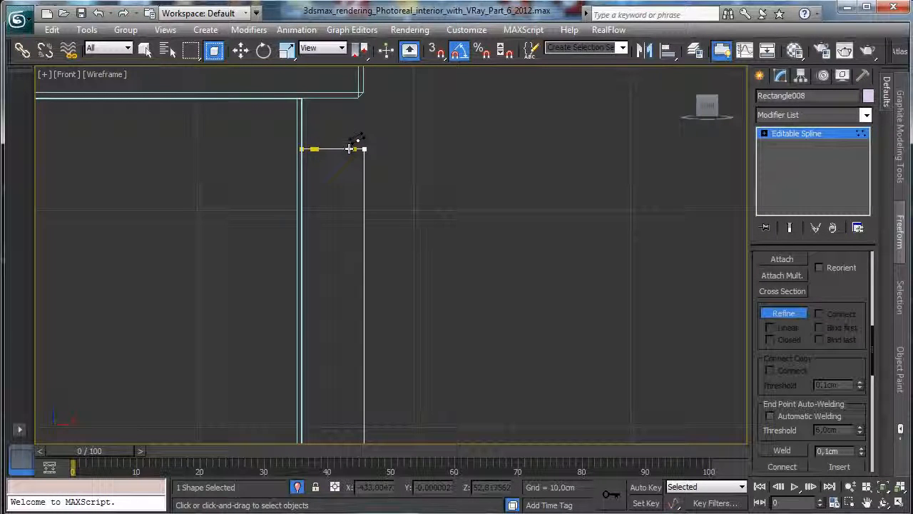
left_click(763, 134)
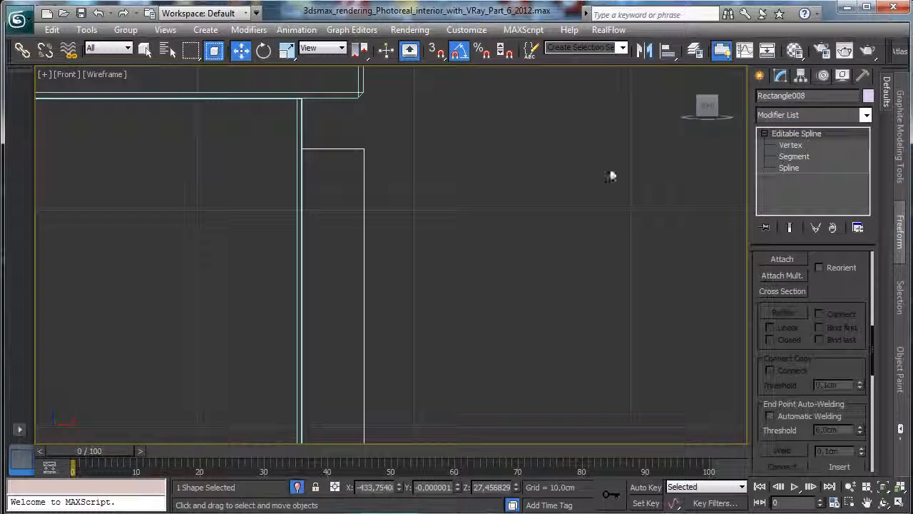
left_click(789, 145)
left_click(314, 149)
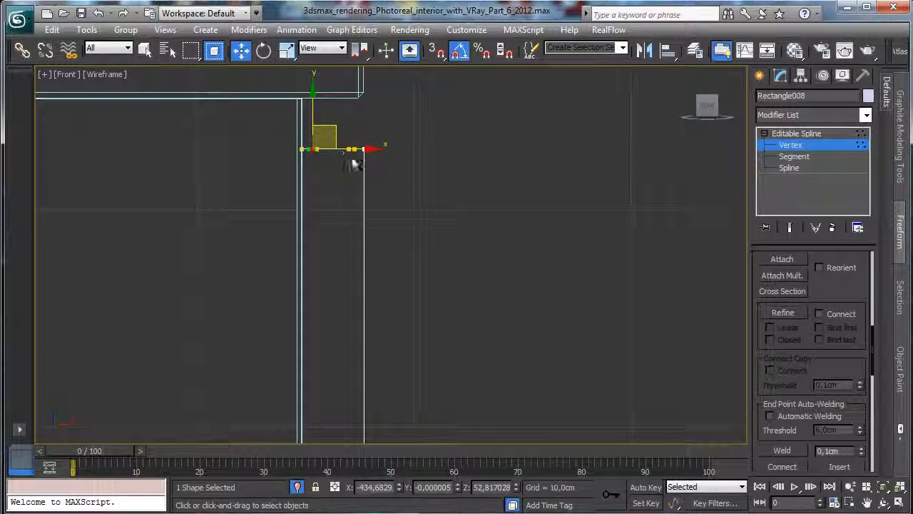
left_click(349, 150, "ctrl")
left_click_drag(348, 113, 349, 137)
key("ctrl+z")
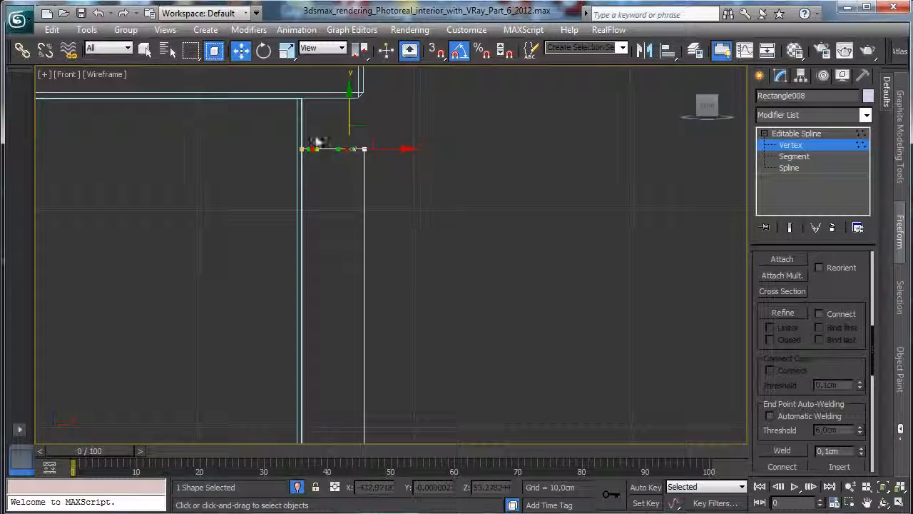
Lower the two inner vertices of the upper edge by about 1.3 cm to form a recess in the profile.
left_click(316, 141)
left_click(317, 149)
left_click(348, 149, "ctrl")
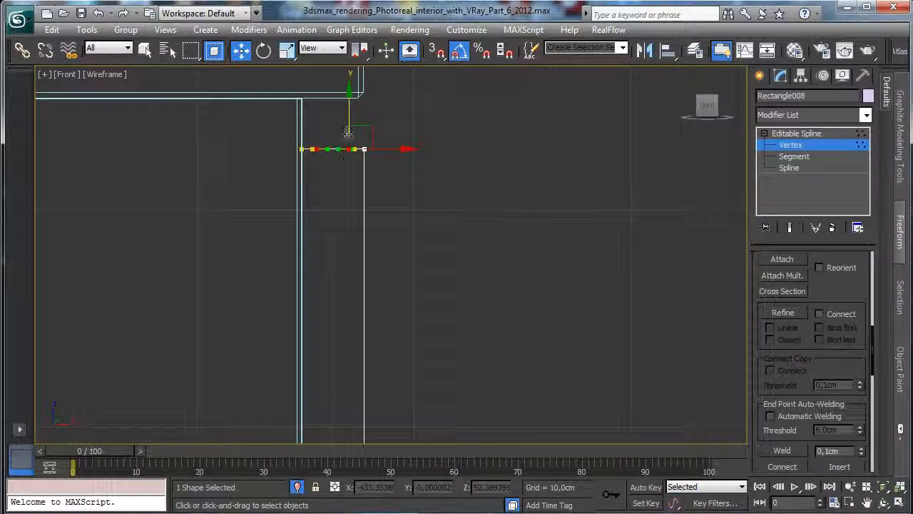
left_click_drag(349, 120, 352, 141)
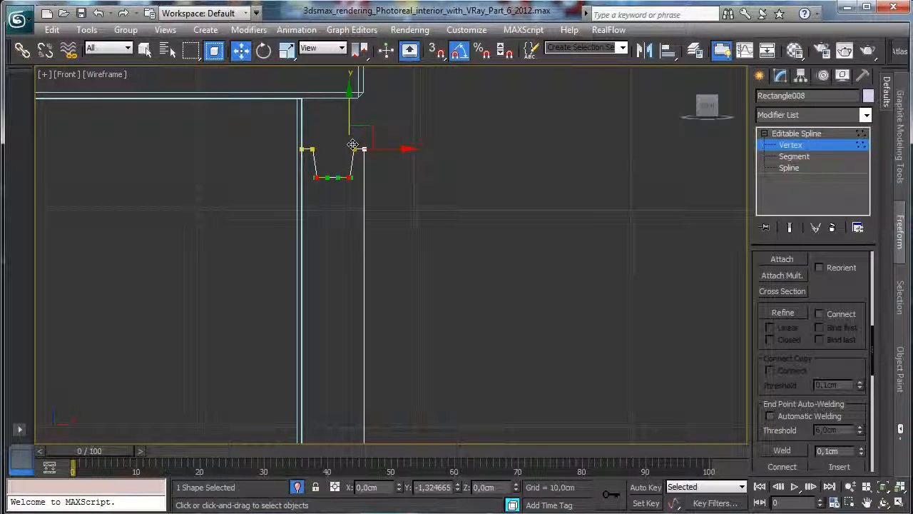
Lower the two inner bottom vertices of the profile further to deepen the recess.
key("ctrl+z")
left_click_drag(309, 160, 361, 196)
left_click_drag(346, 152, 345, 169)
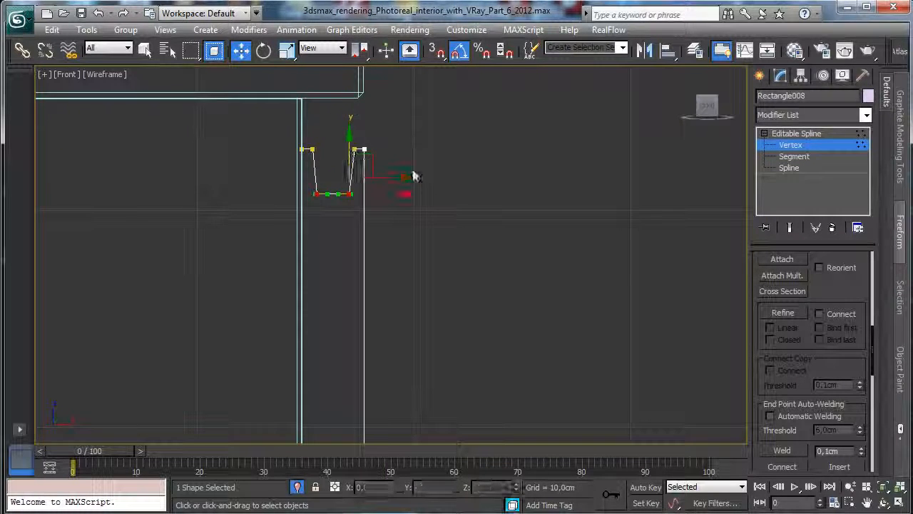
left_click(332, 164)
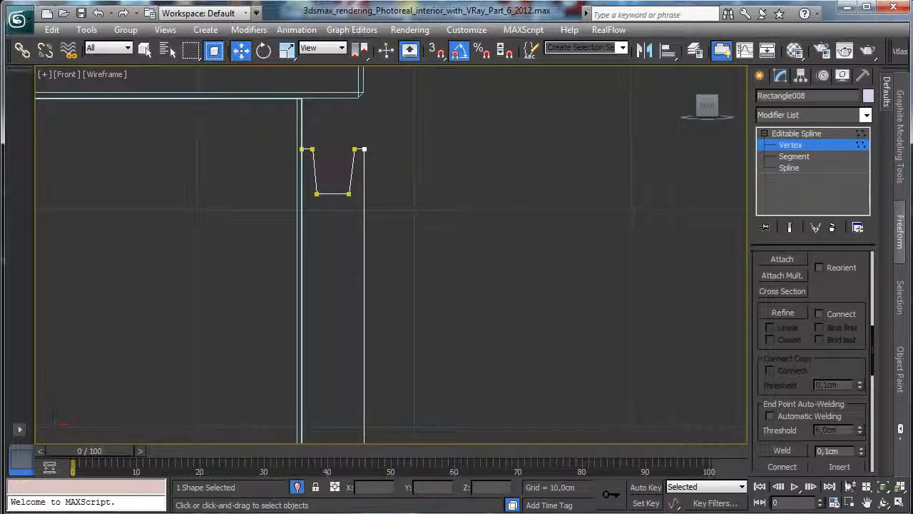
Fillet all vertices of the recessed profile by about 0.12 cm.
key("alt+z")
left_click_drag(495, 285, 445, 387)
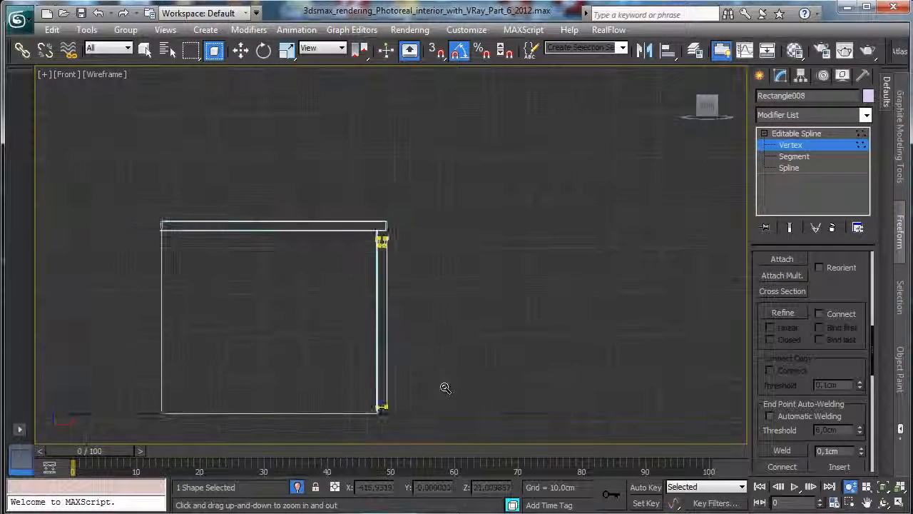
left_click(145, 48)
left_click_drag(349, 208, 459, 460)
left_click(849, 503)
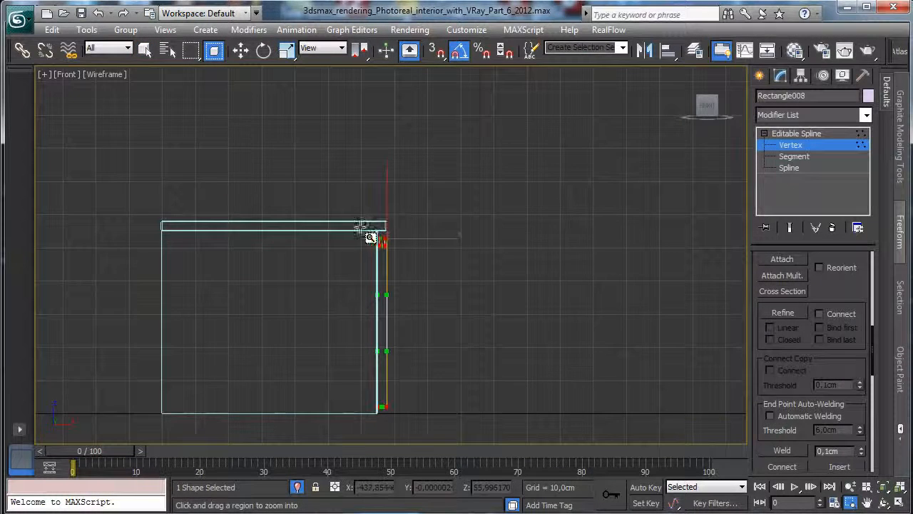
left_click_drag(361, 227, 401, 251)
scroll(813, 343, "down", 5)
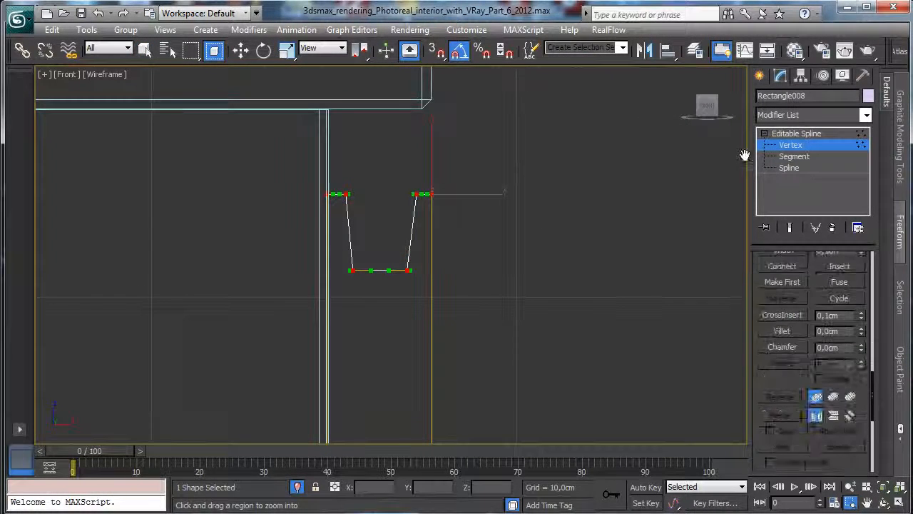
left_click(798, 326)
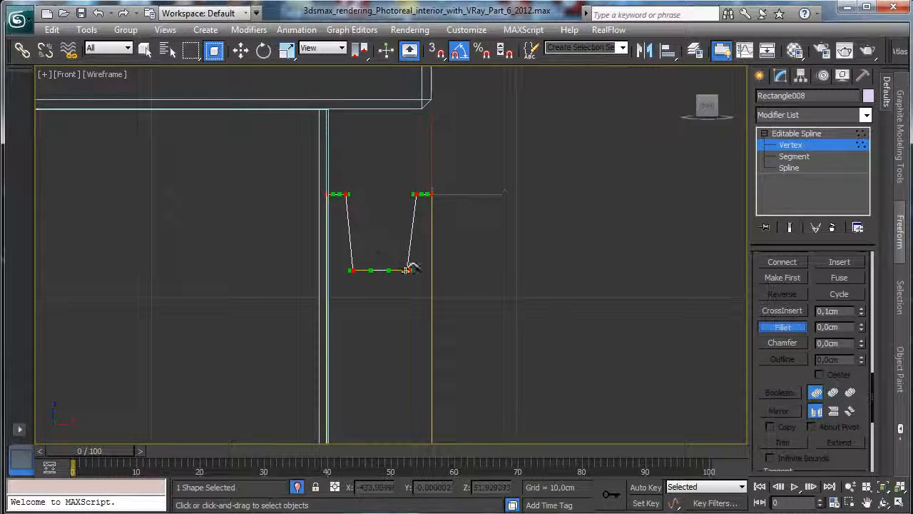
left_click_drag(406, 268, 406, 266)
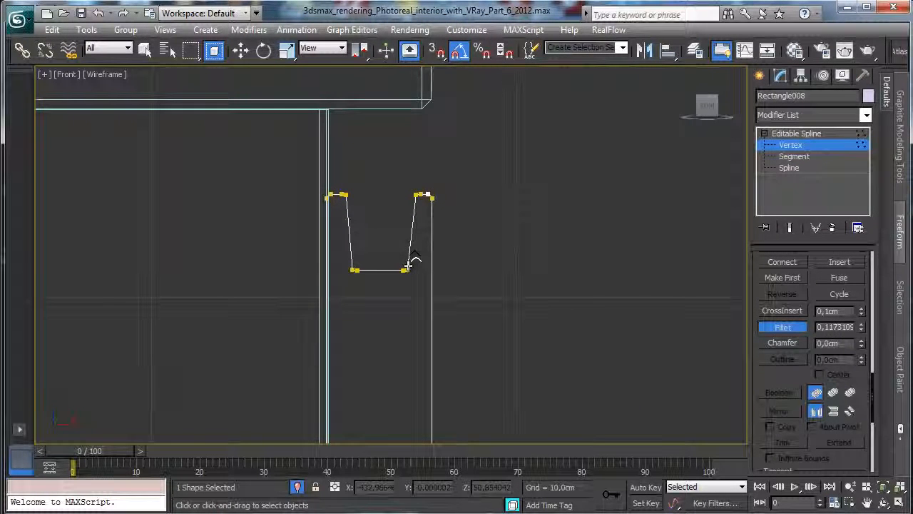
left_click(774, 326)
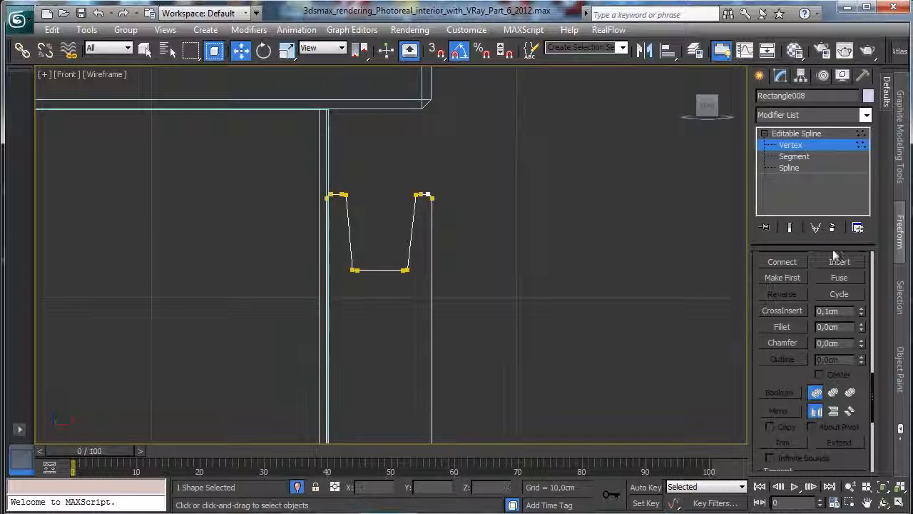
left_click(826, 148)
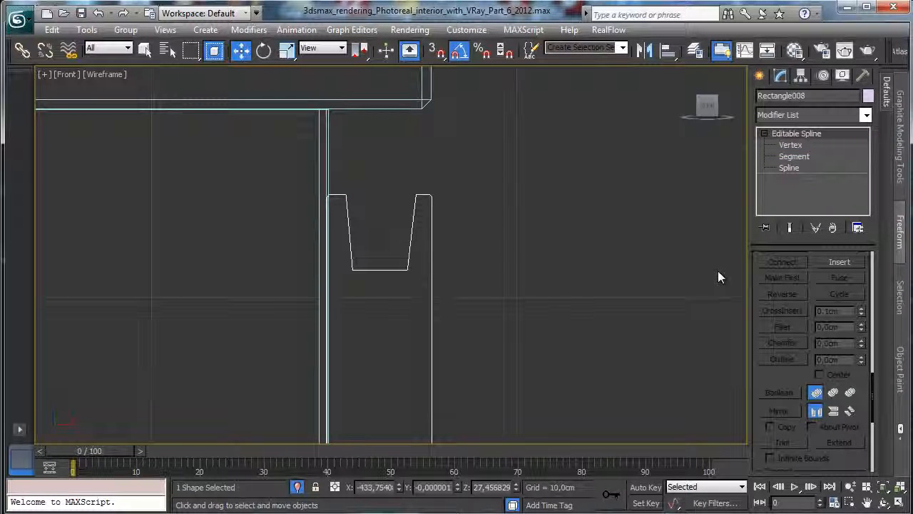
Move the profile along the base to its near end in the Left view.
left_click(900, 504)
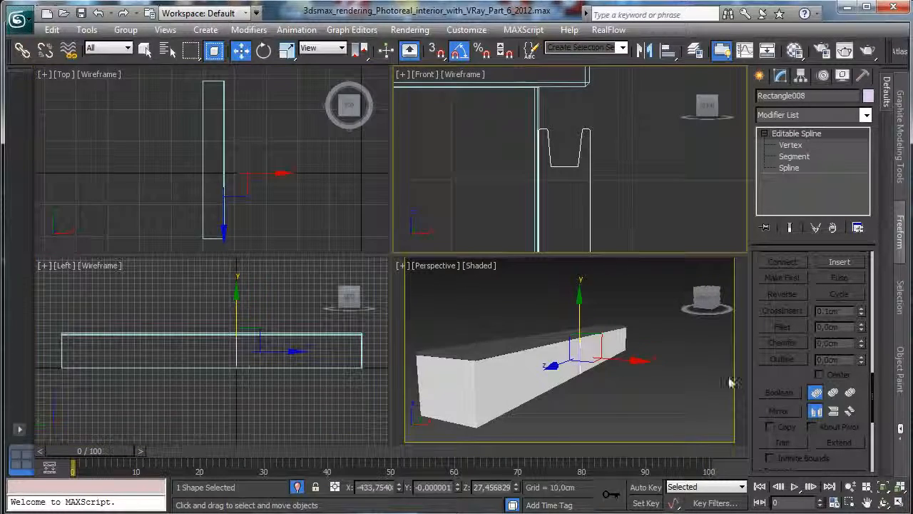
right_click(559, 337)
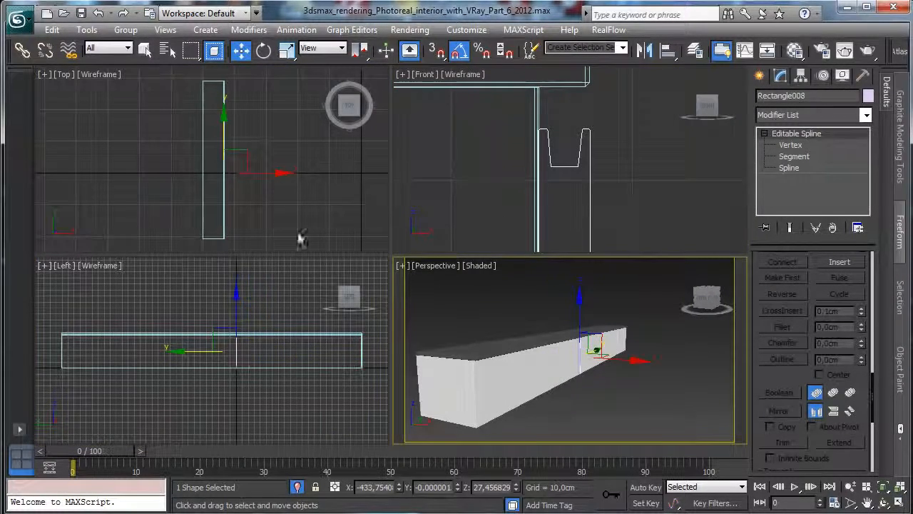
left_click_drag(297, 363, 402, 360)
Extrude the recessed profile by -120 cm to form a front panel.
left_click(868, 118)
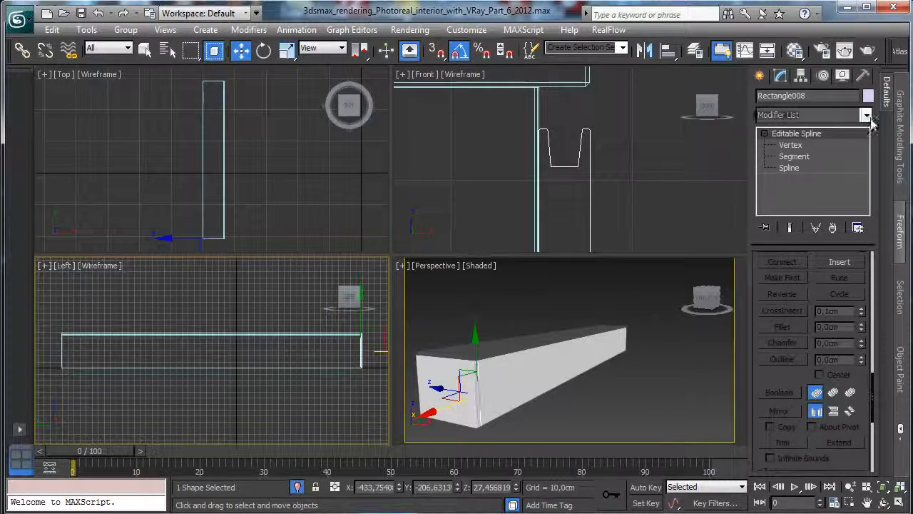
left_click(866, 116)
scroll(862, 286, "down", 4)
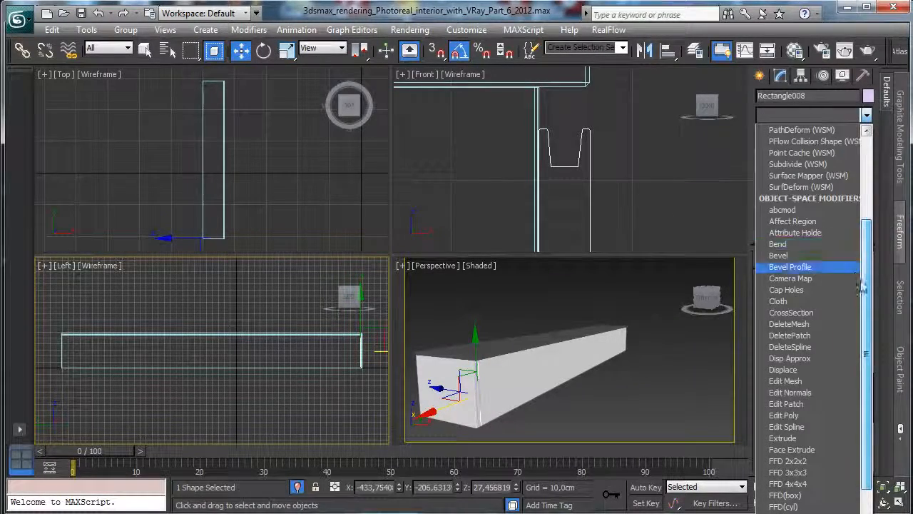
left_click(792, 437)
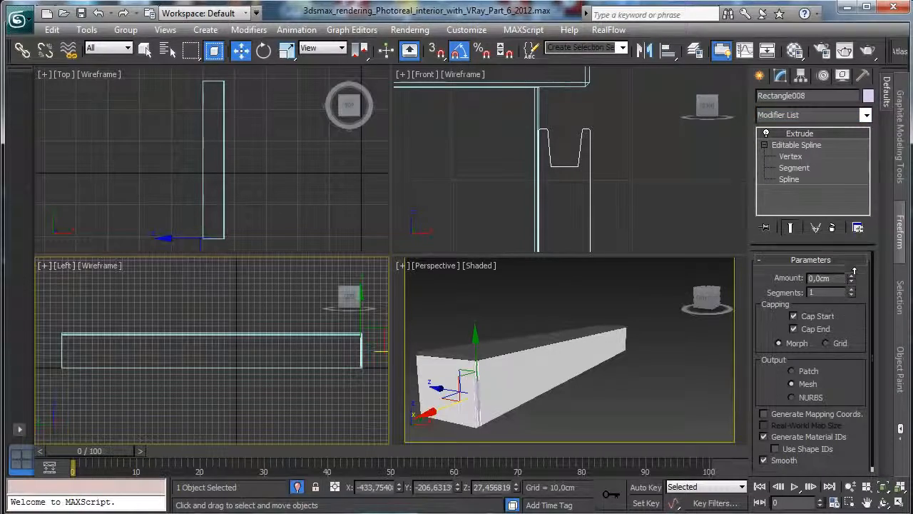
left_click_drag(852, 274, 816, 451)
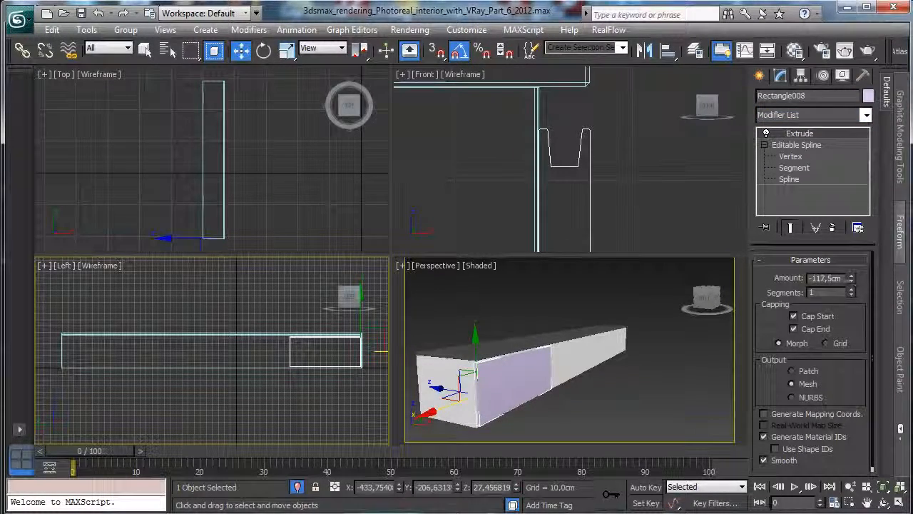
double_click(845, 277)
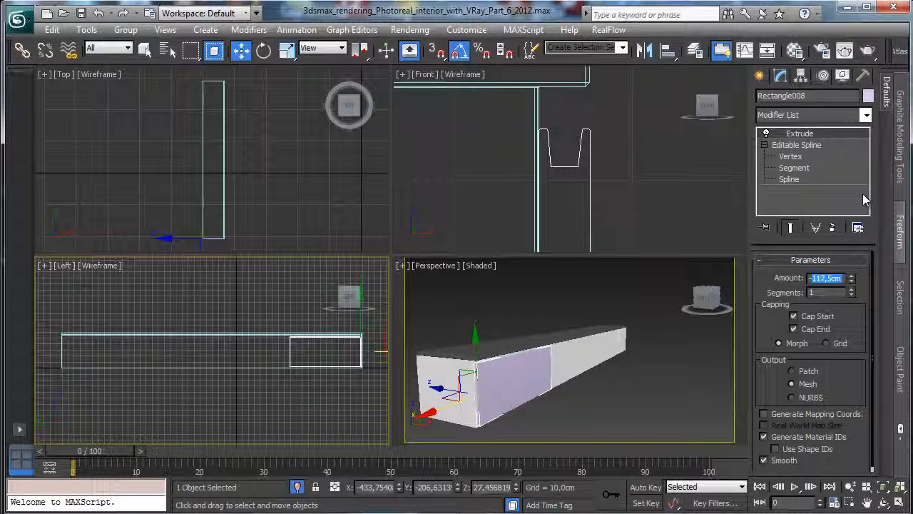
type("-120")
key("Return")
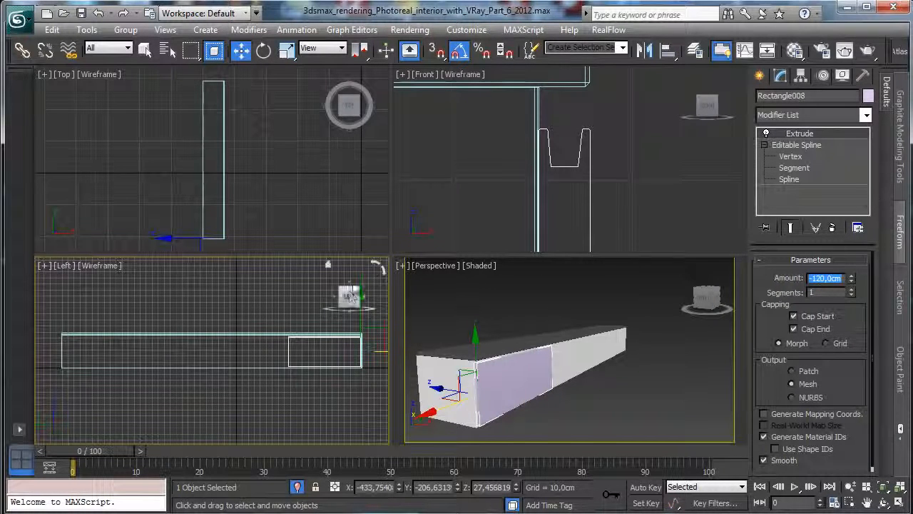
Move the extruded panel about 2 cm along the unit in the Left view, aligning its edge with the base's end.
right_click(331, 383)
left_click(850, 503)
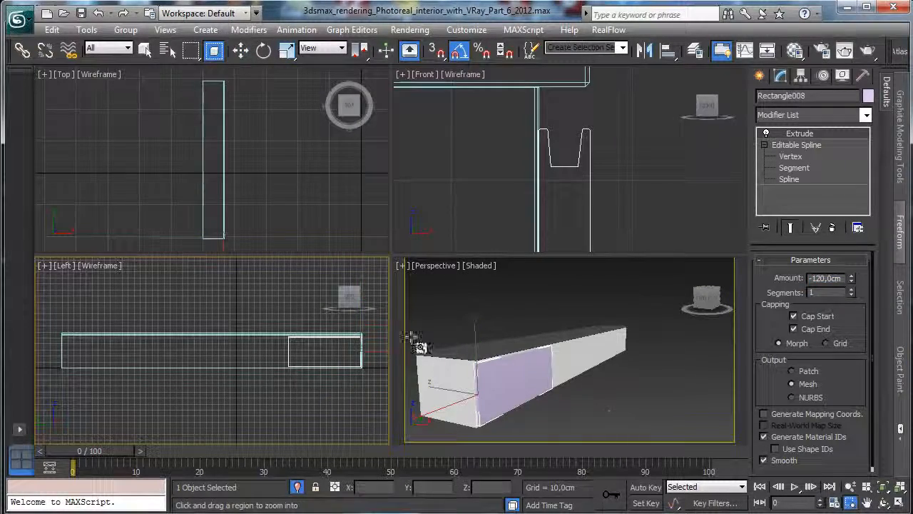
left_click_drag(343, 327, 374, 389)
left_click_drag(194, 259, 244, 393)
left_click(241, 50)
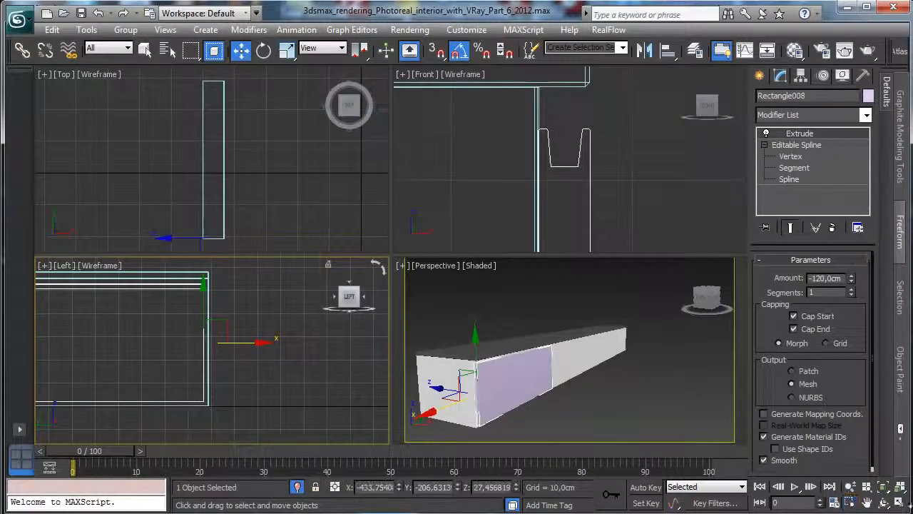
key("alt+w")
left_click_drag(408, 239, 420, 239)
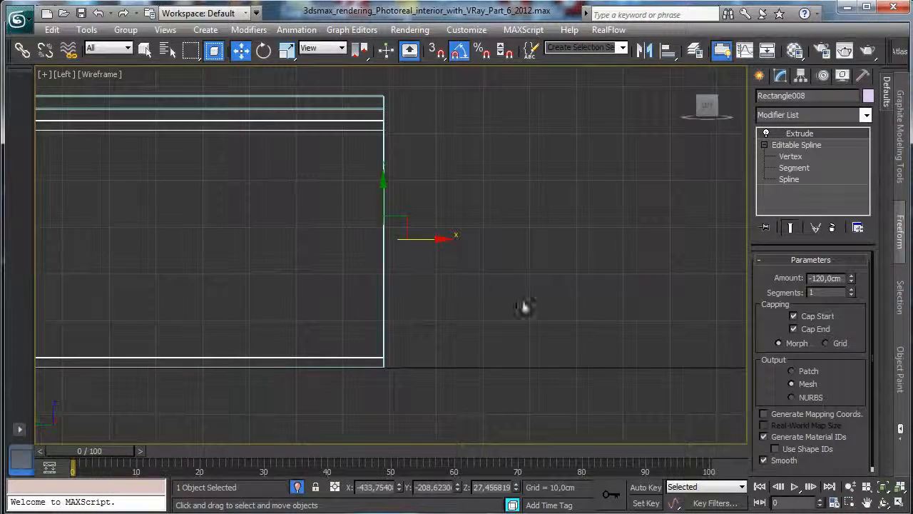
key("alt+w")
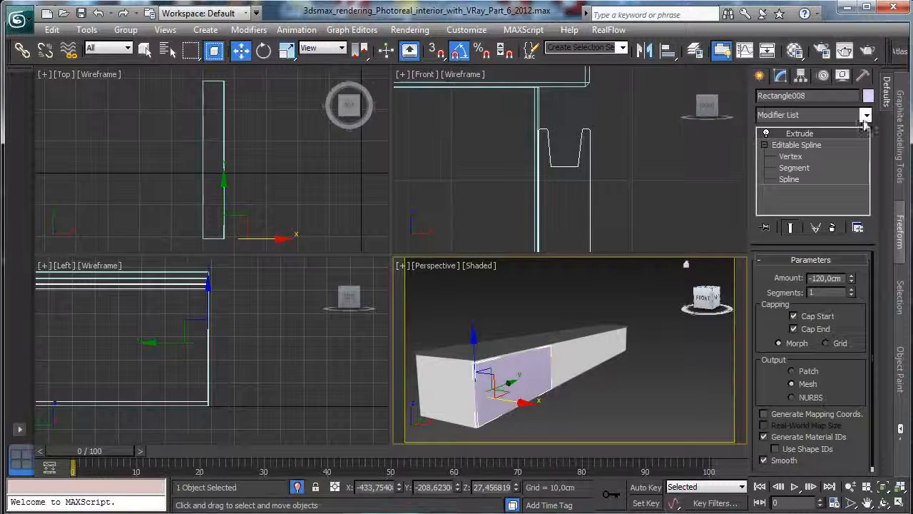
Generate mapping coordinates for the extruded panel and convert it to an editable poly.
left_click(794, 415)
right_click(486, 376)
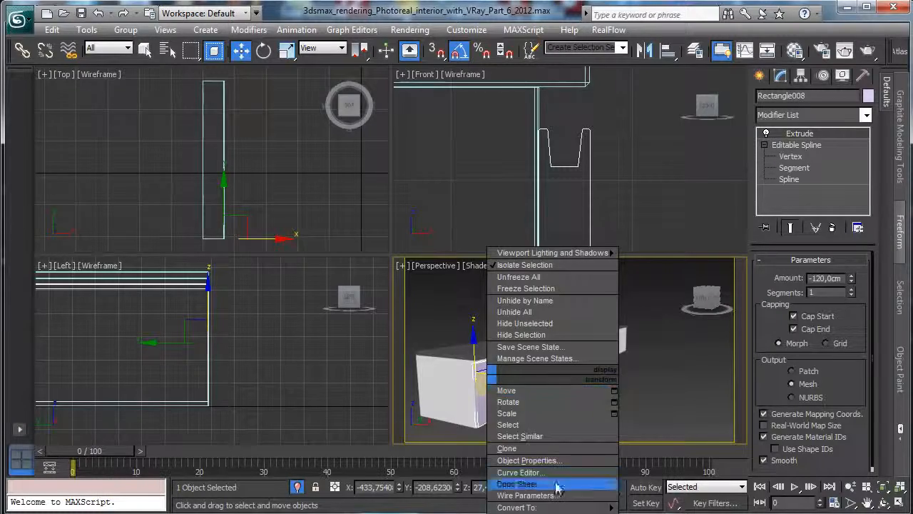
mouse_move(517, 507)
left_click(678, 507)
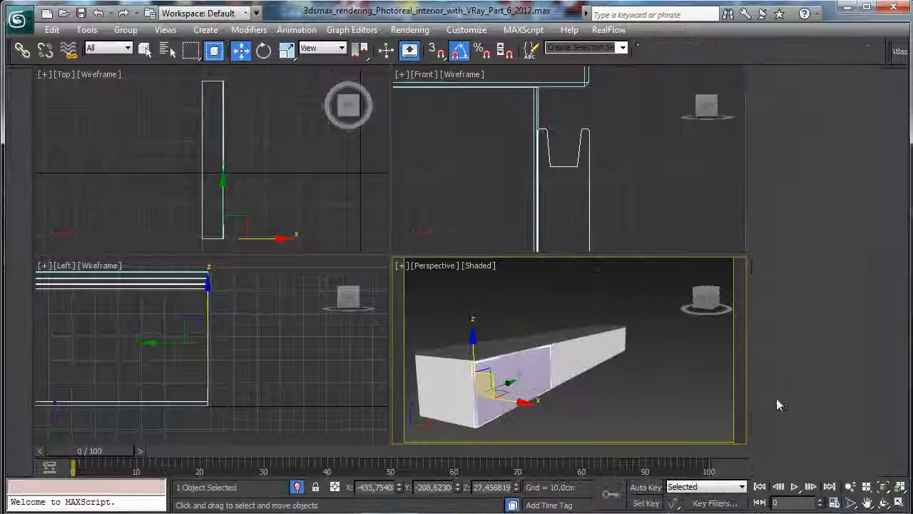
Chamfer all of the front panel's edges except those around the upper recess by 0.25 cm.
left_click(788, 278)
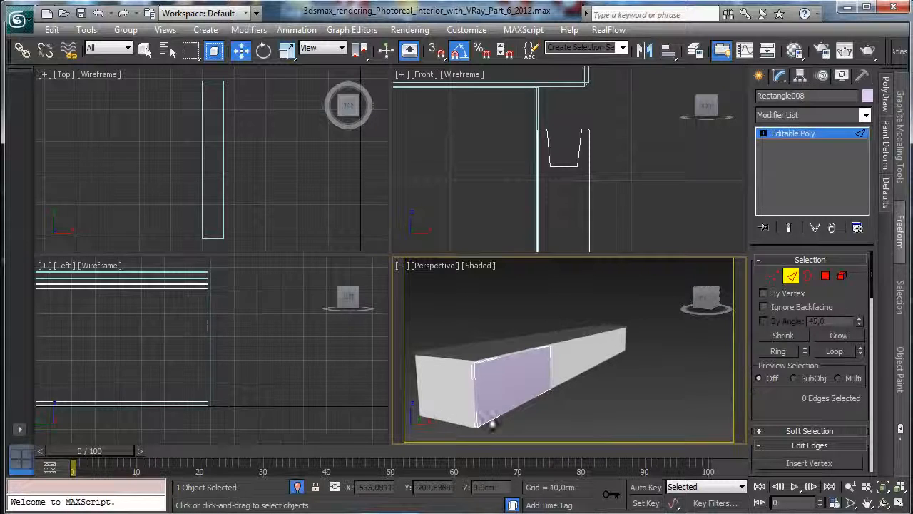
left_click_drag(602, 450, 626, 388)
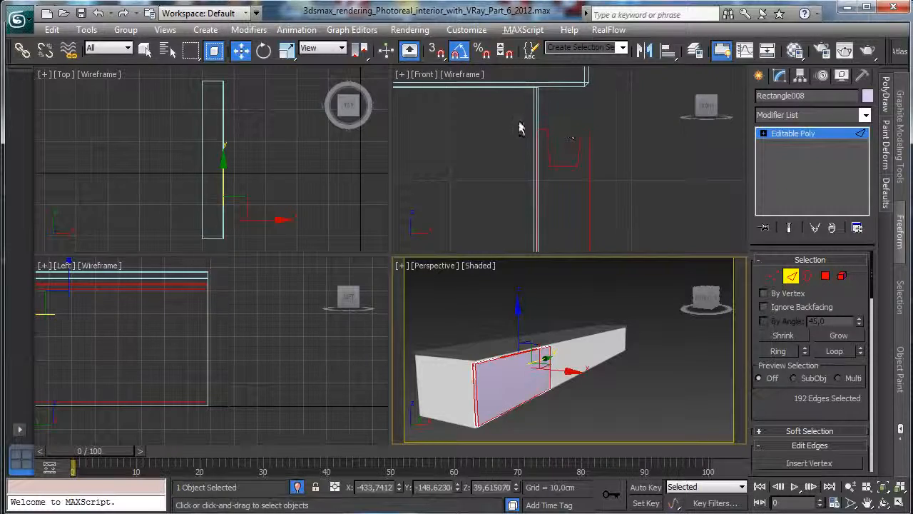
left_click_drag(514, 115, 604, 184)
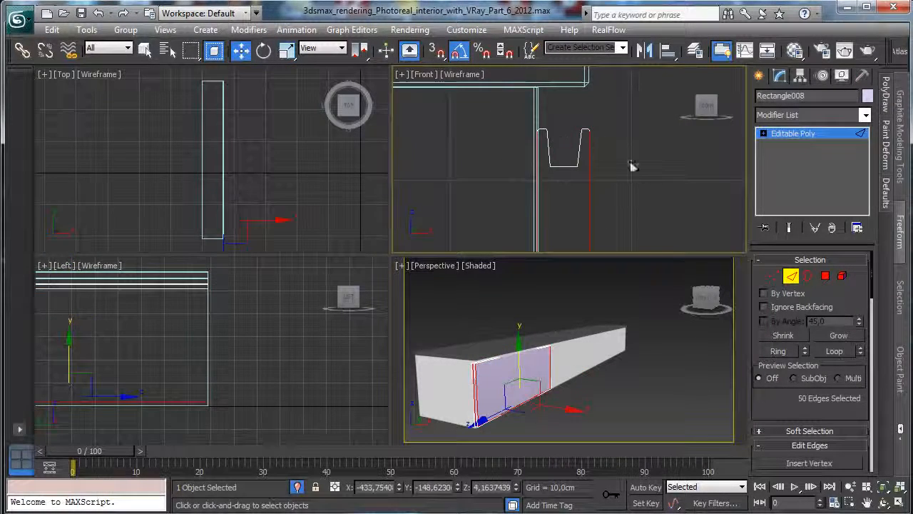
right_click(654, 386)
left_click(900, 503)
left_click_drag(778, 396, 716, 171)
left_click(803, 291)
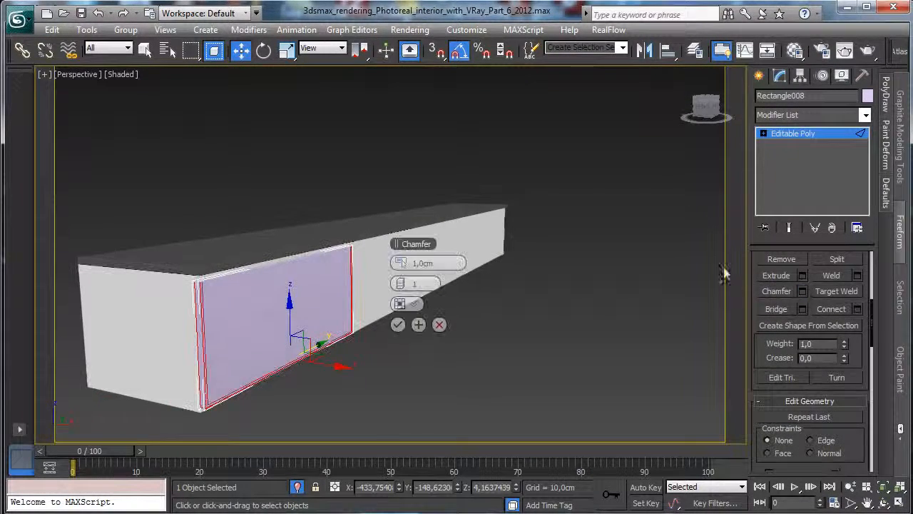
type("0")
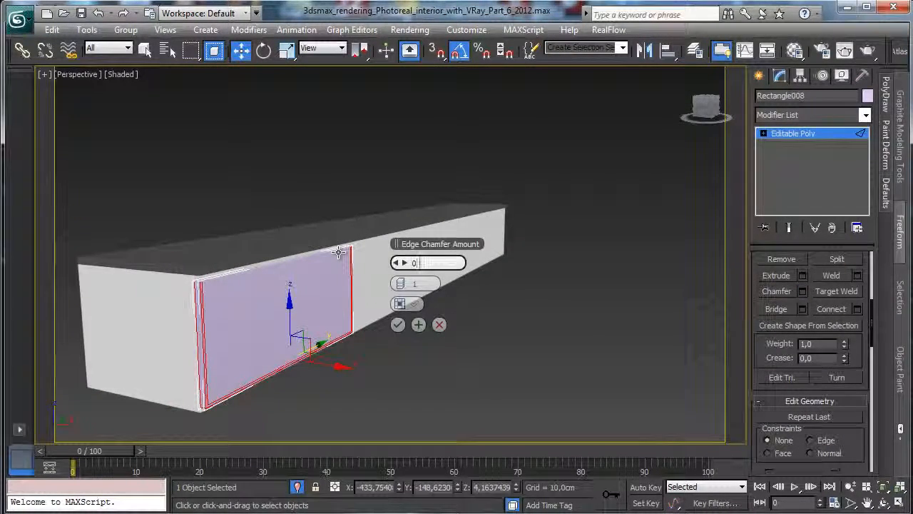
type(",25")
key("Return")
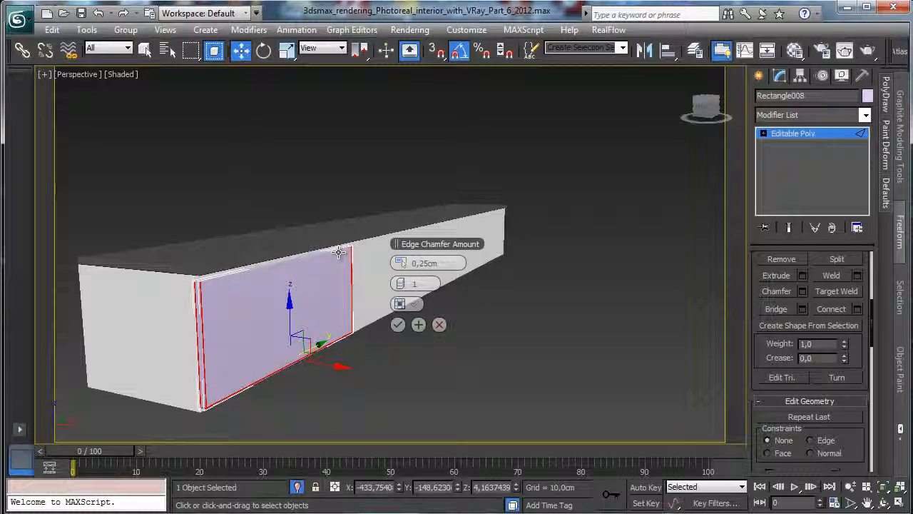
left_click(398, 325)
left_click(797, 134)
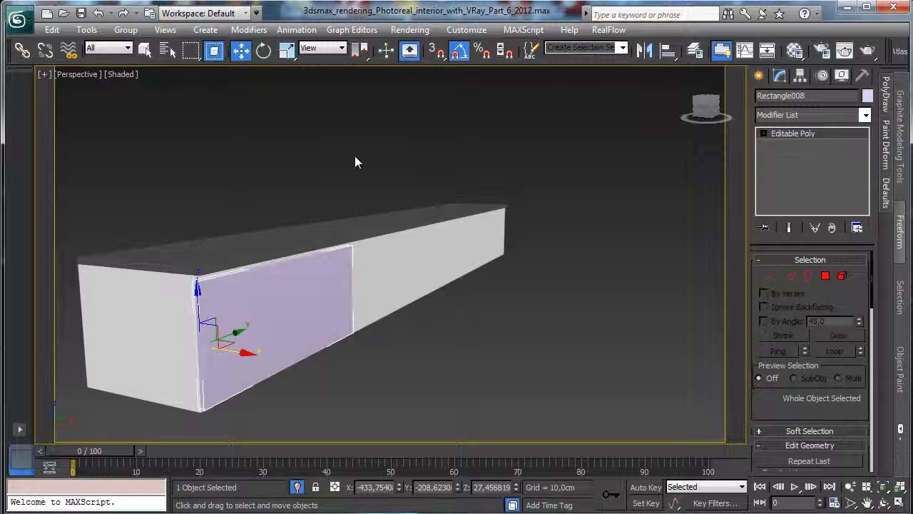
Assign the TV_White material to the front panel.
left_click(793, 50)
left_click(515, 212)
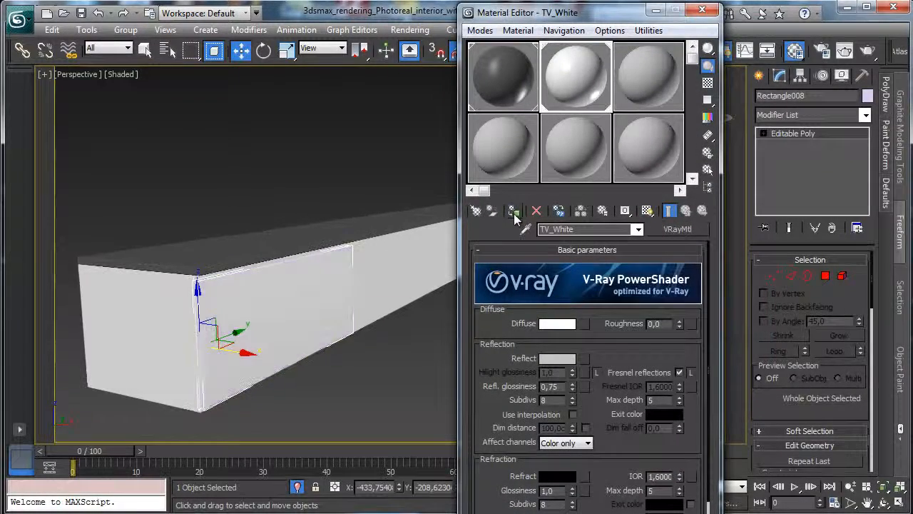
left_click(702, 10)
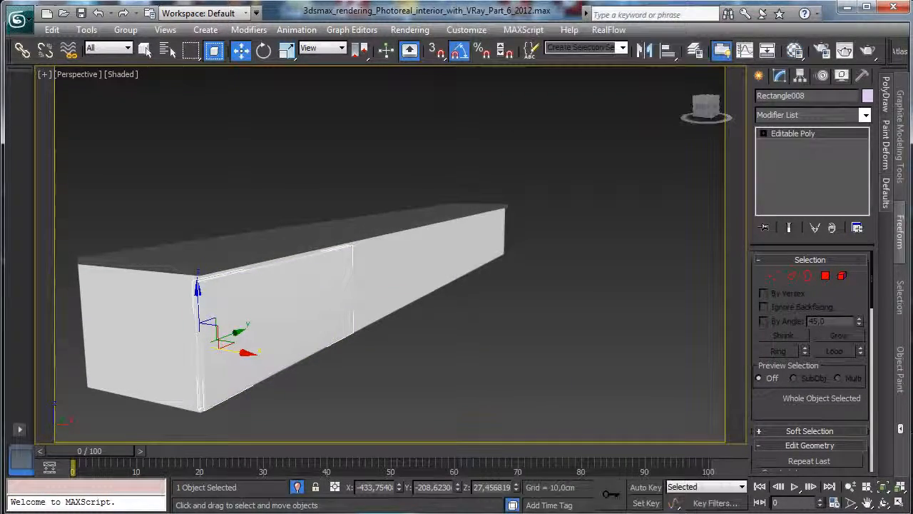
Draw a chamfer box about 81 cm wide across the upper part of the front panel in the Left view.
left_click(900, 499)
right_click(261, 300)
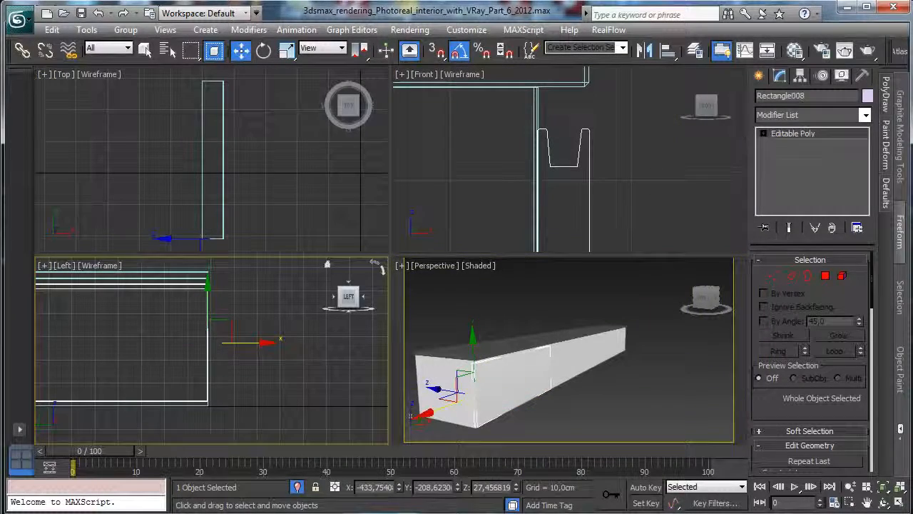
left_click(758, 78)
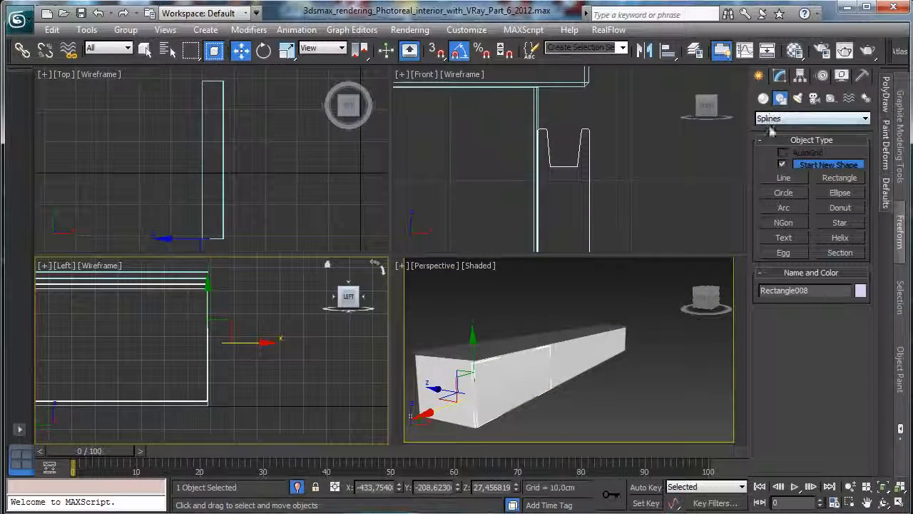
left_click(764, 100)
left_click(792, 119)
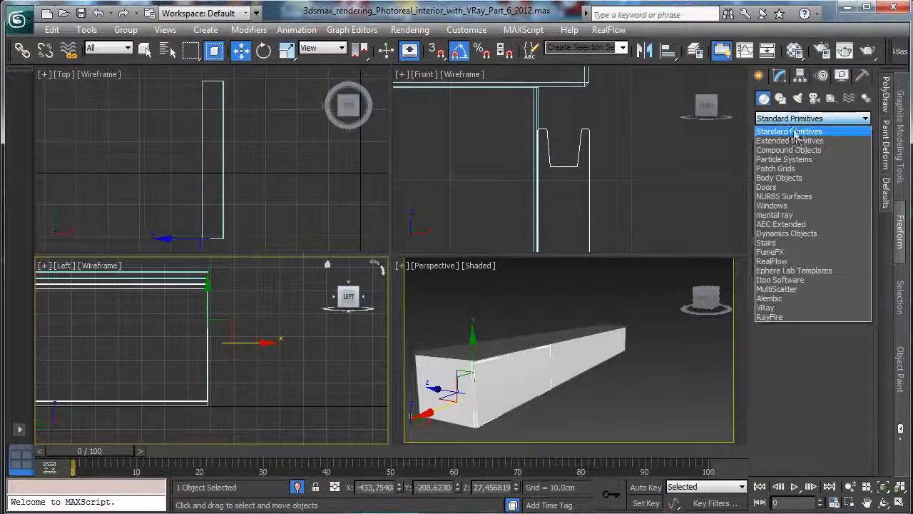
left_click(797, 151)
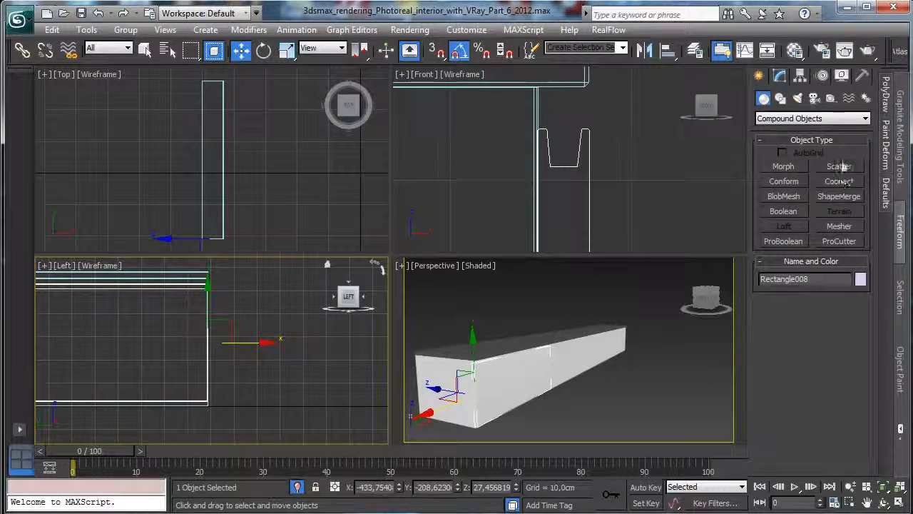
left_click(795, 118)
left_click(792, 138)
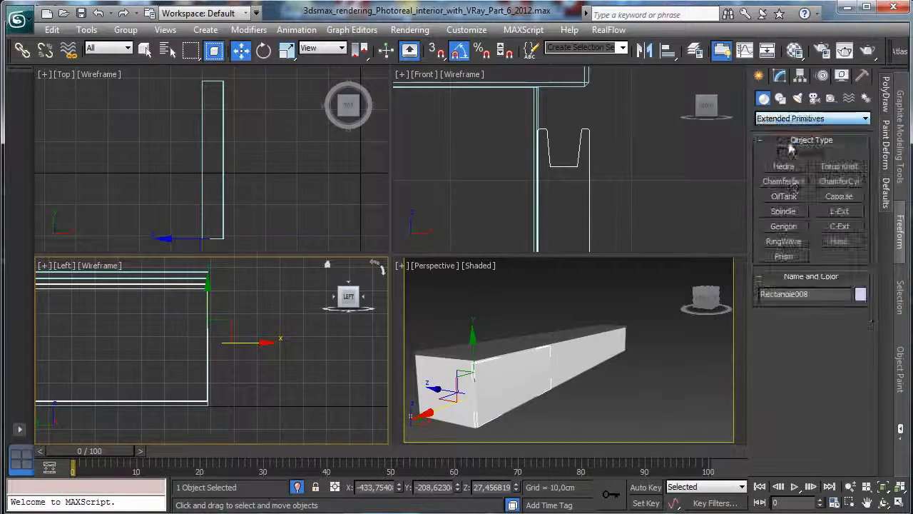
left_click(785, 181)
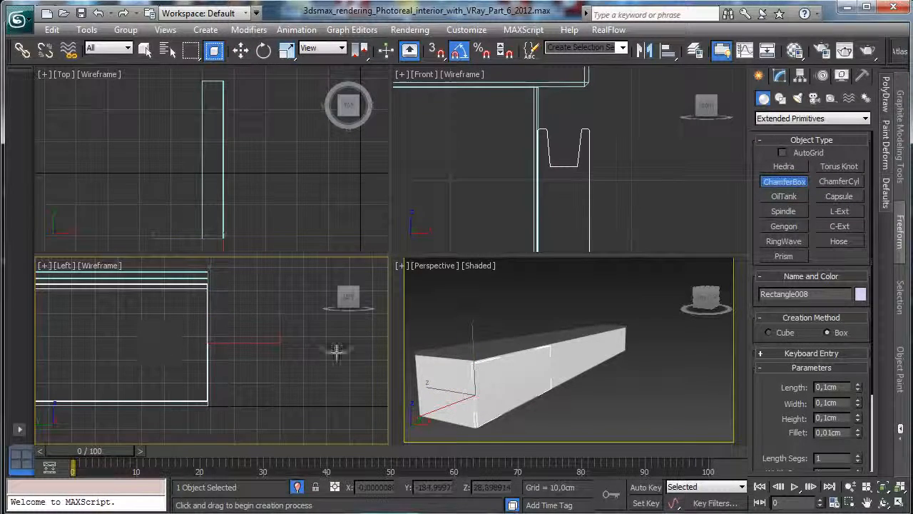
left_click_drag(73, 298, 259, 298)
left_click(255, 296)
left_click(264, 289)
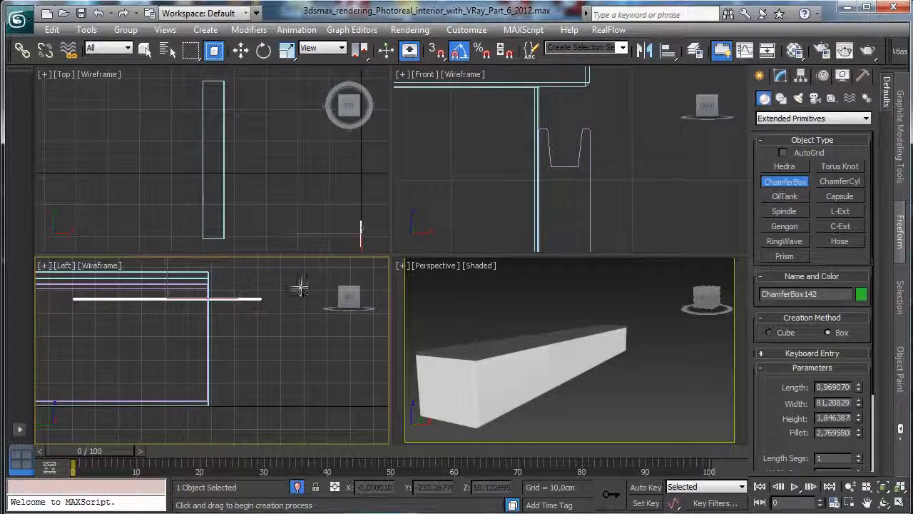
Set the chamfer box to 2 cm length, 100 cm width, 2 cm height and 0.5 cm fillet.
left_click(780, 75)
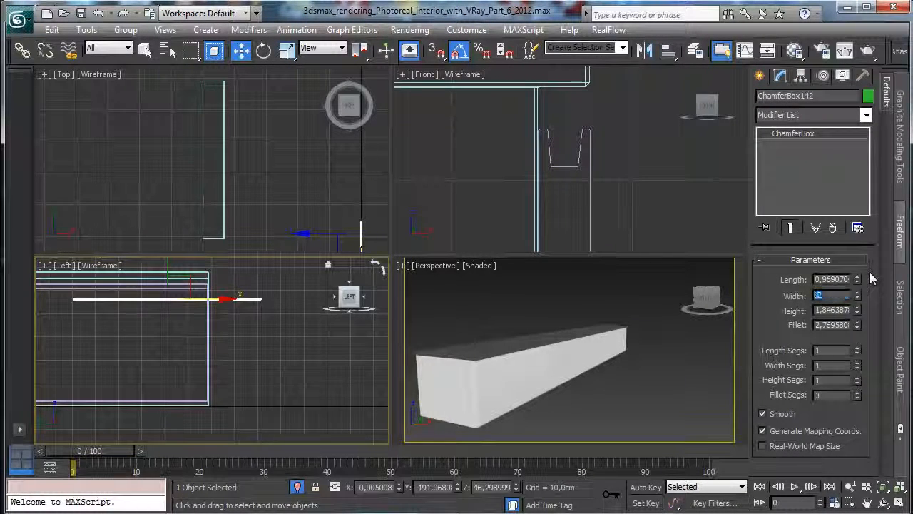
type("100,0cm")
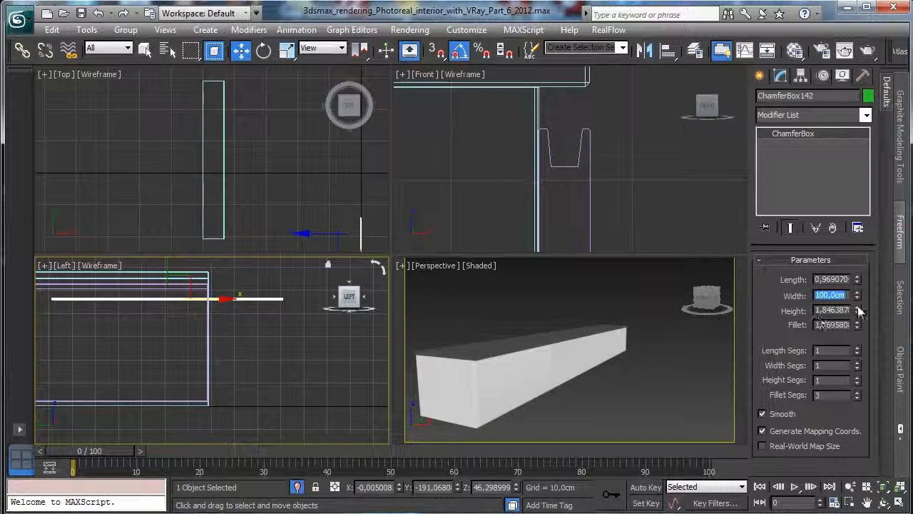
key("Tab")
type("2")
key("Return")
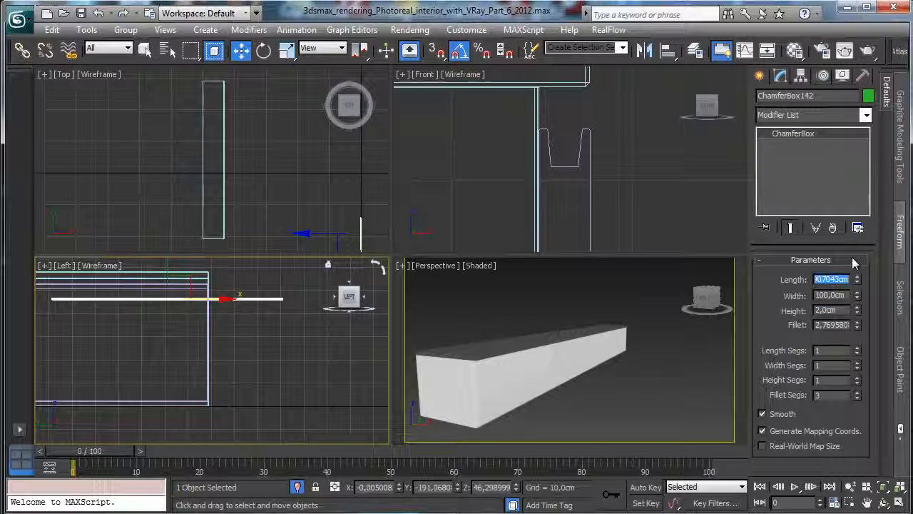
type("2")
key("Return")
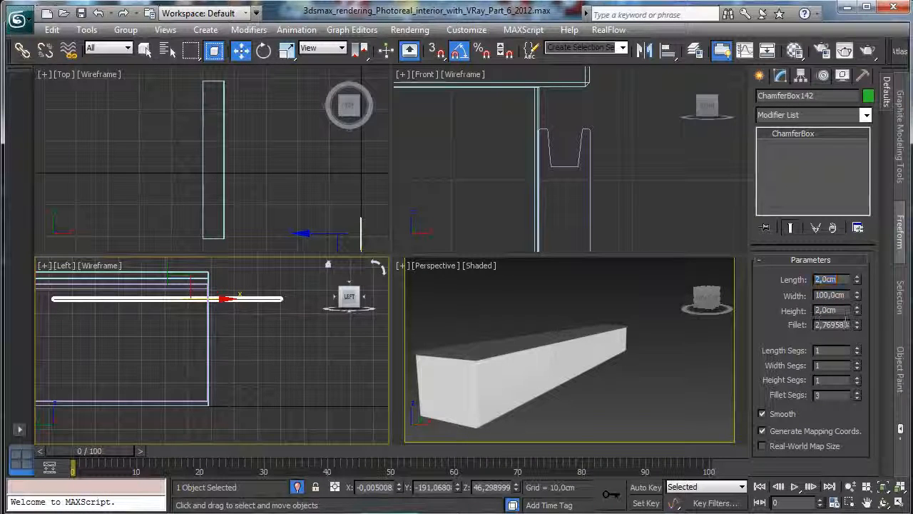
double_click(846, 321)
type("0")
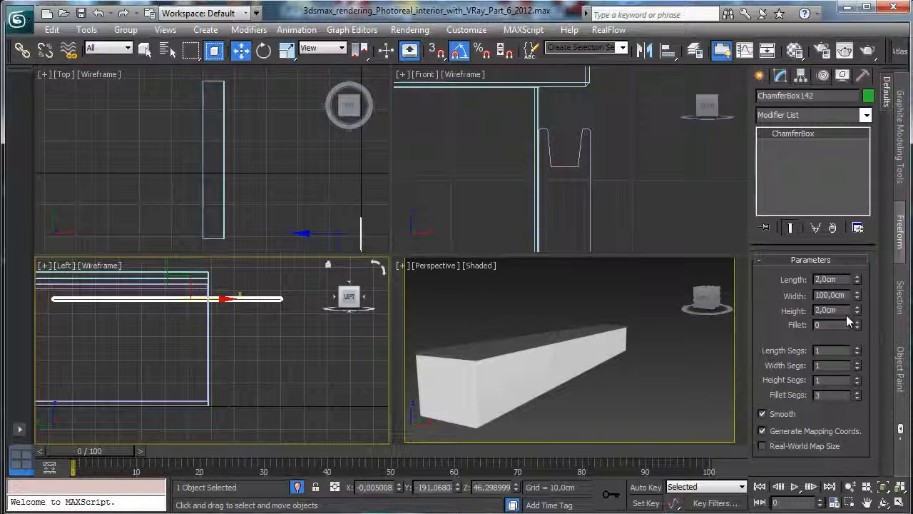
type(",5")
key("Return")
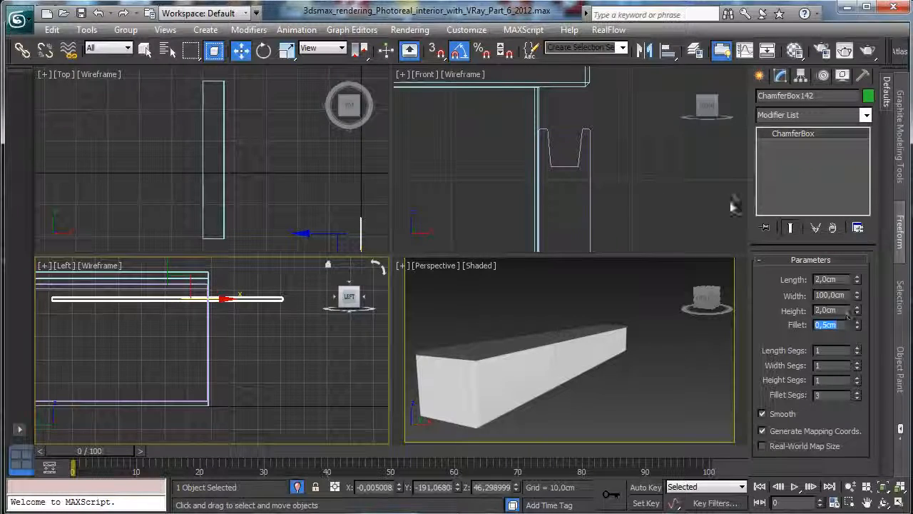
Align the chamfer box to the center of the front panel in X, Y and Z position.
left_click(669, 50)
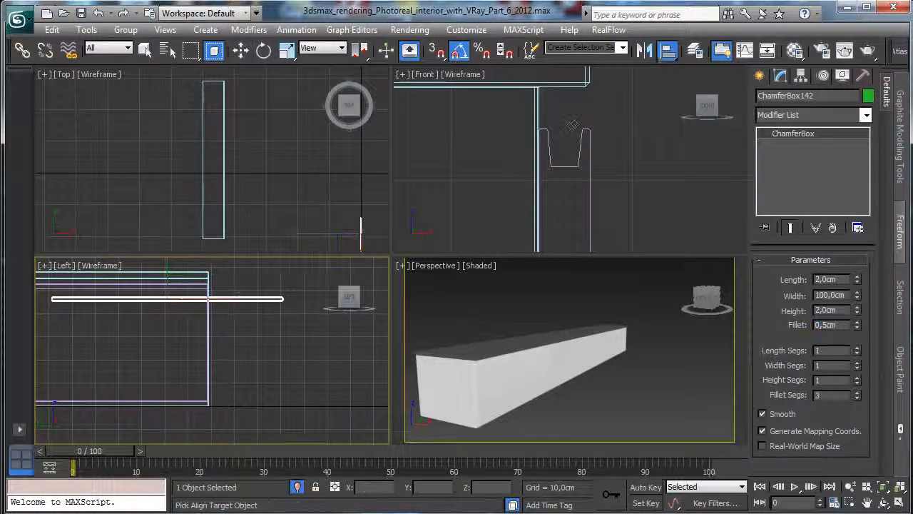
left_click(512, 377)
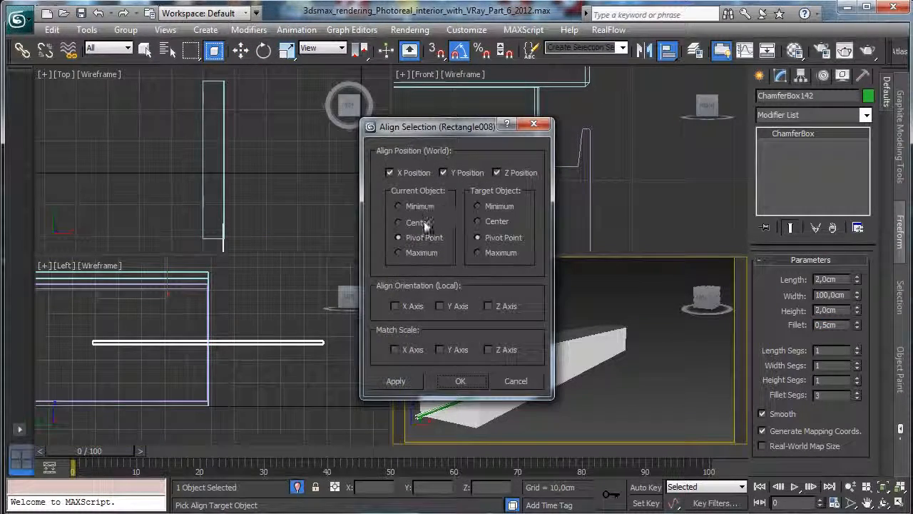
left_click(495, 223)
left_click(461, 382)
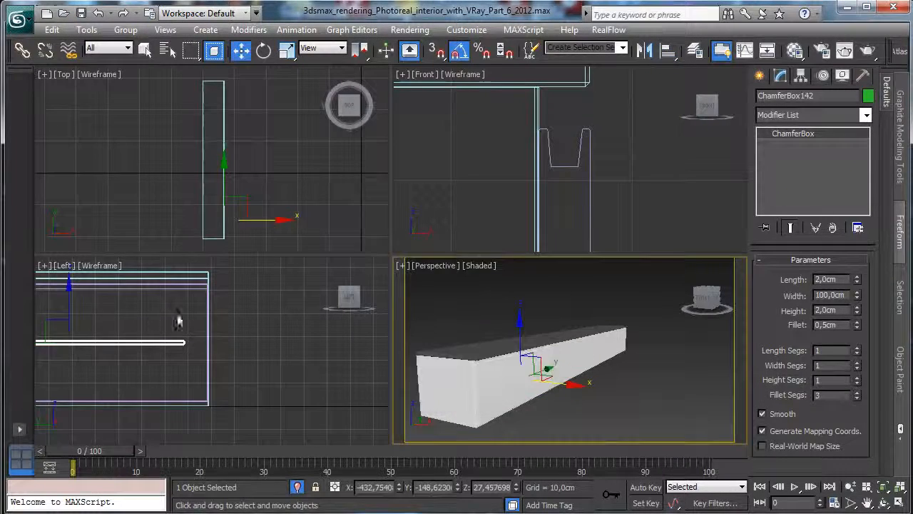
Raise the chamfer box handle about 22 cm in the Left view and move it about 2 cm outward in the Front view.
right_click(171, 318)
left_click_drag(69, 306, 82, 251)
right_click(482, 197)
left_click_drag(596, 188, 655, 187)
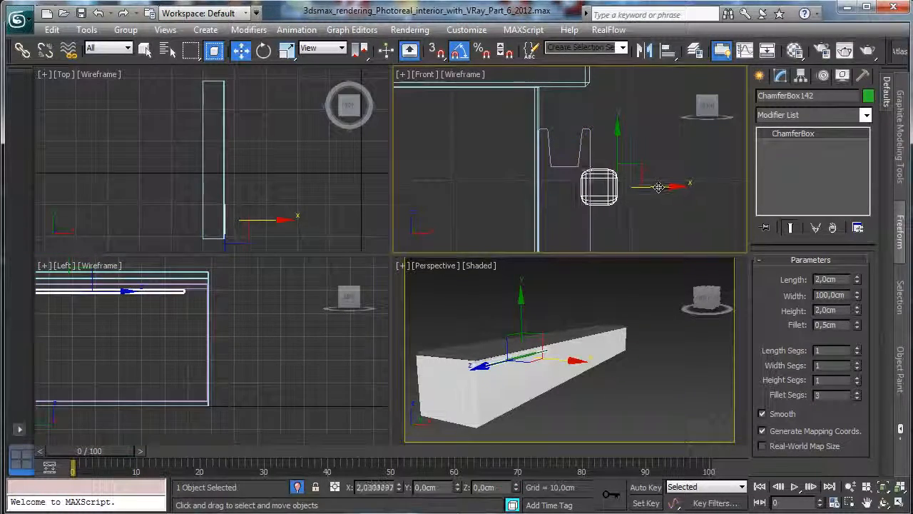
Assign the dark gray material from the first sample slot to the chamfer box handle.
left_click(794, 50)
left_click(503, 75)
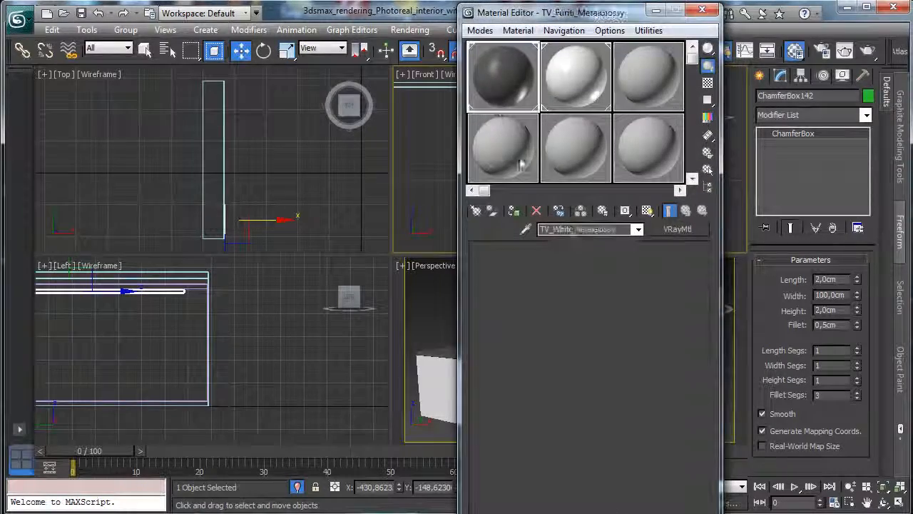
left_click(515, 213)
left_click(705, 11)
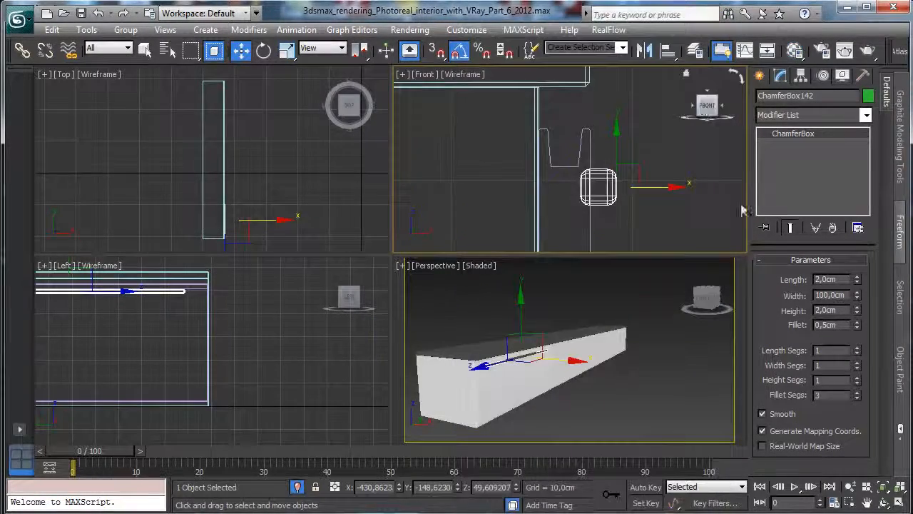
Check the handle in the Perspective view and move it about 0.4 cm deeper into the front panel in the Front view.
left_click(658, 372)
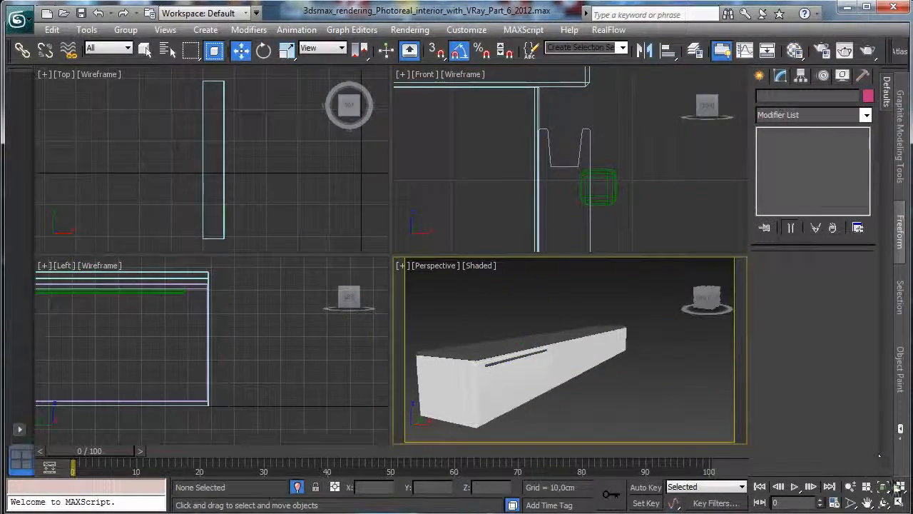
left_click(899, 502)
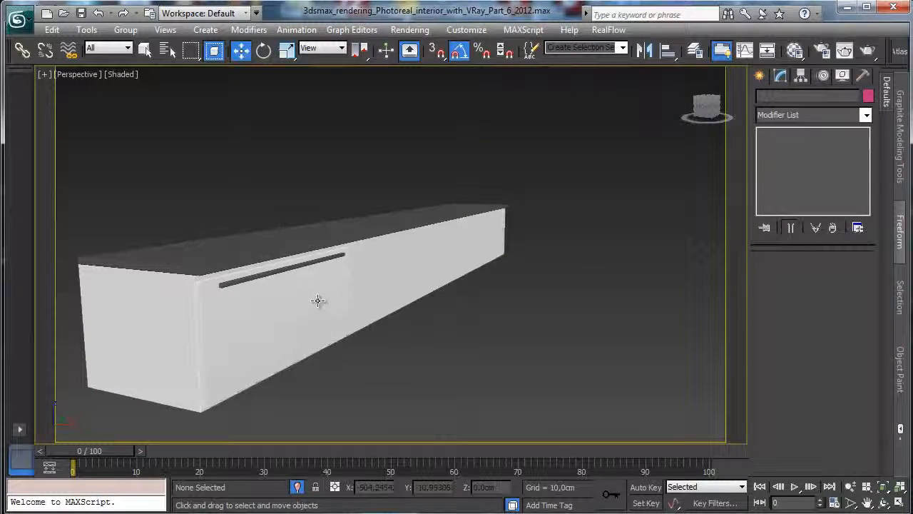
left_click(898, 501)
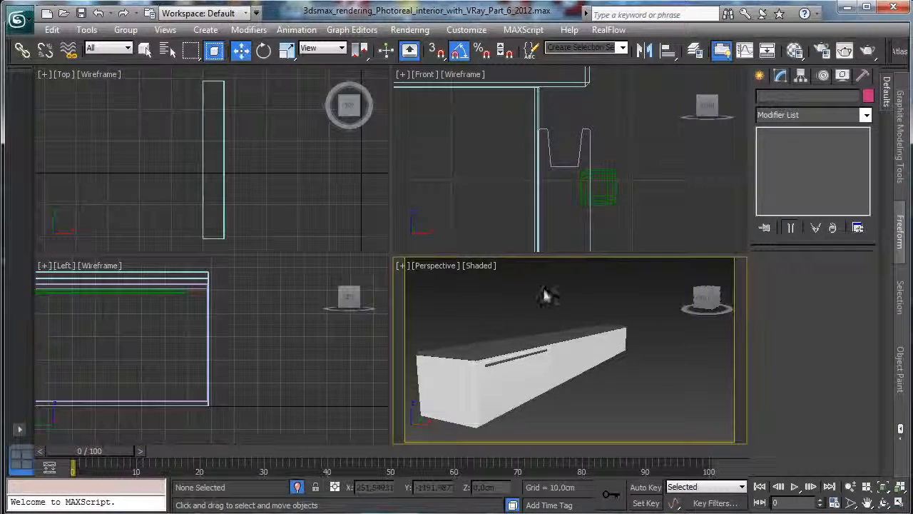
left_click(605, 194)
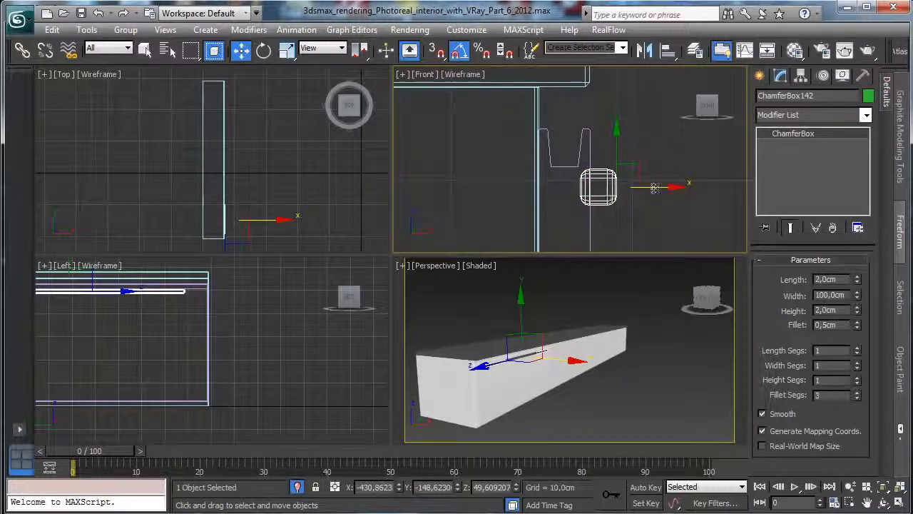
left_click_drag(656, 188, 648, 188)
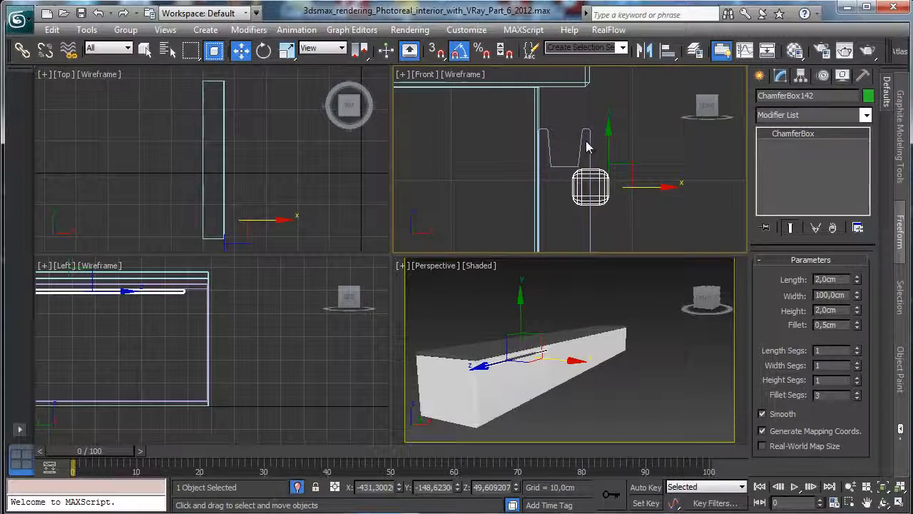
Group the handle and the front panel under the name TV_Part_GR.
left_click(586, 146, "ctrl")
left_click(125, 30)
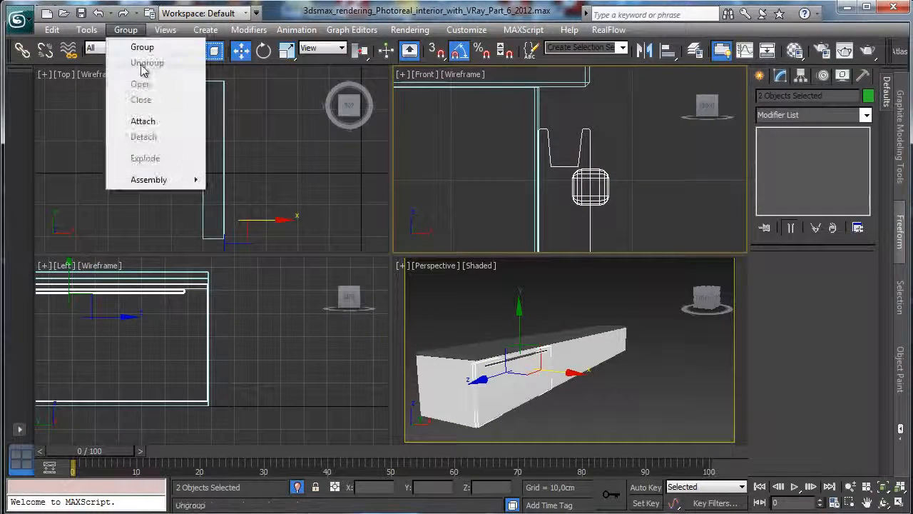
left_click(140, 44)
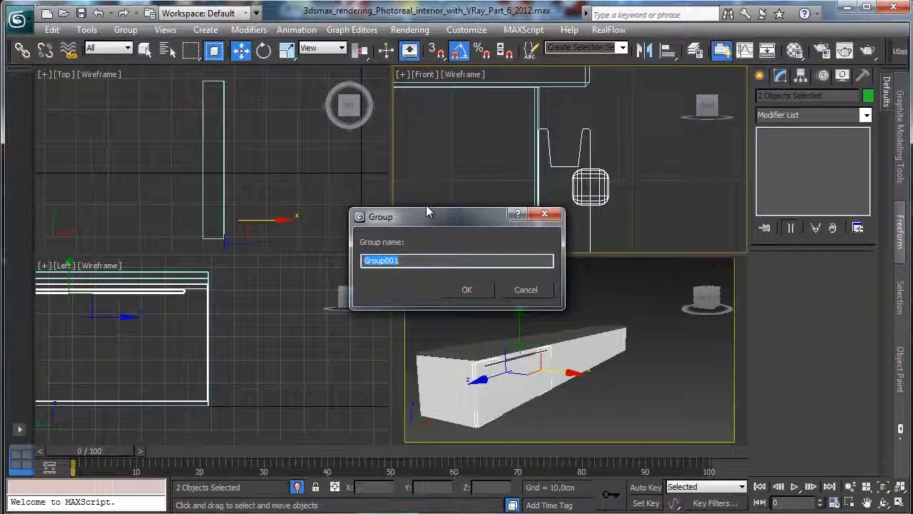
type("TV")
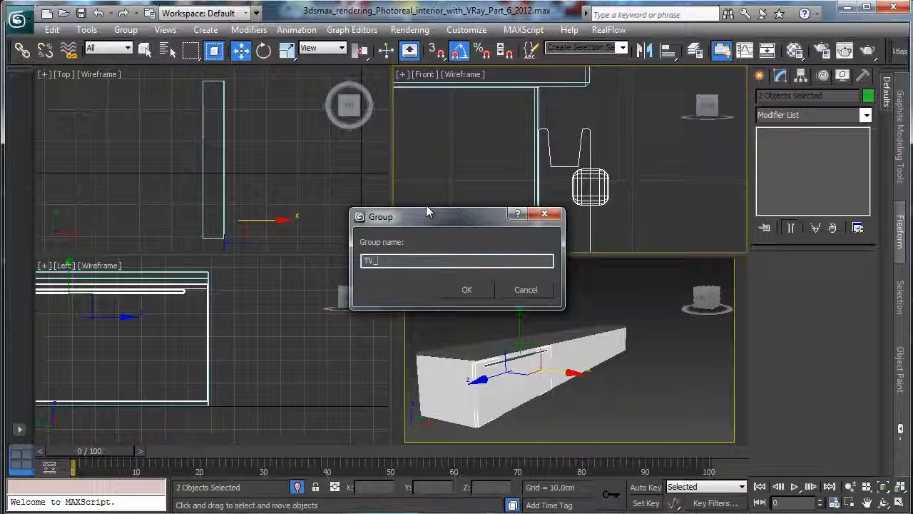
type("_Part_GR")
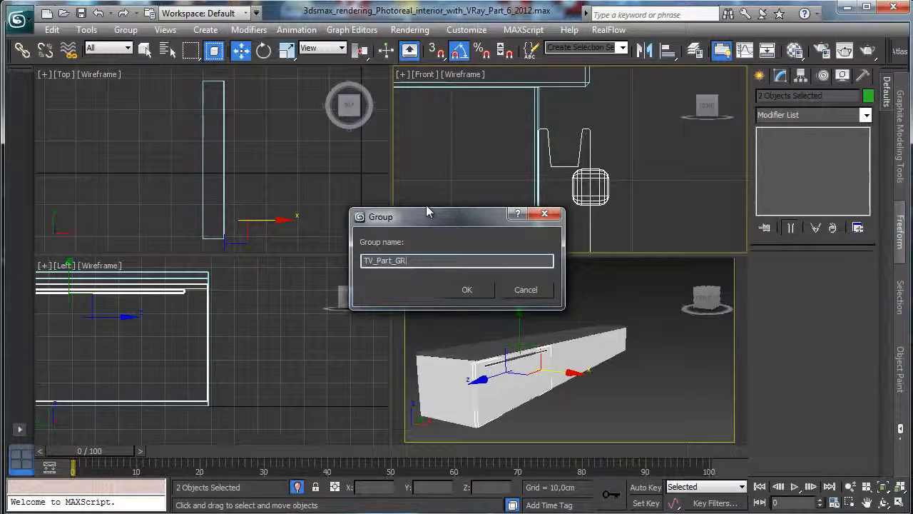
key("Return")
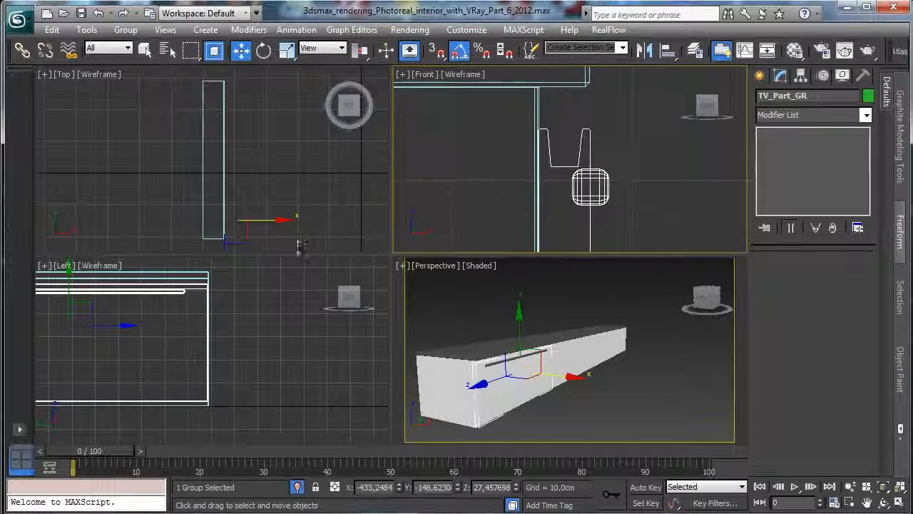
right_click(300, 296)
left_click_drag(493, 381, 579, 378, "shift")
left_click(511, 330)
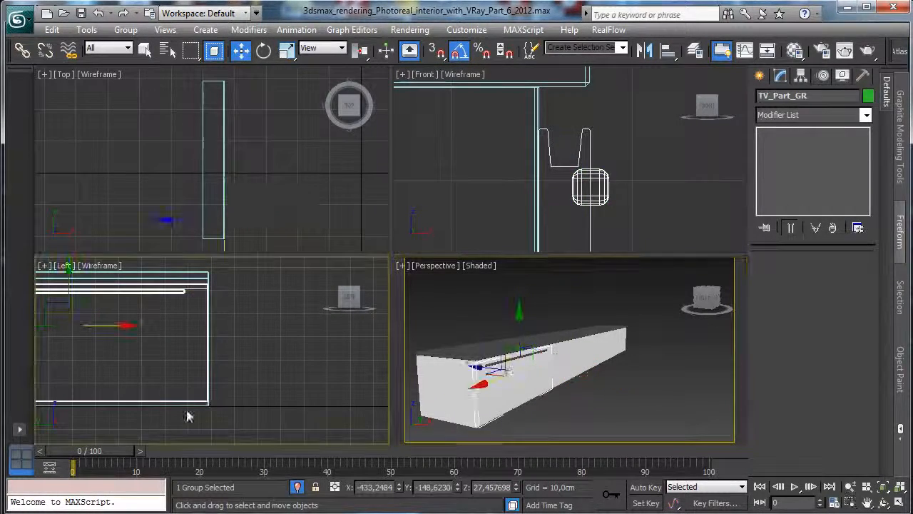
Clone the TV_Part_GR group once as an instance along the unit in the Left view.
left_click(900, 487)
left_click(901, 502)
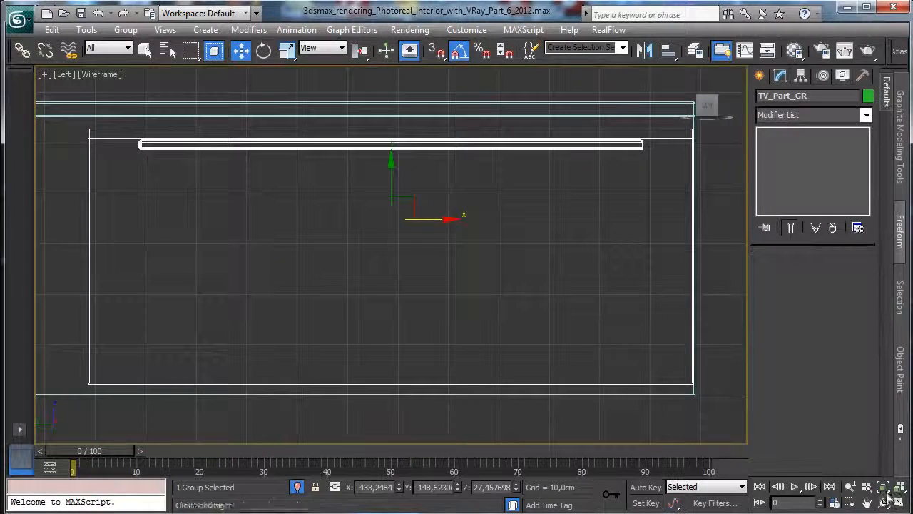
left_click_drag(434, 223, 42, 218, "shift")
left_click(403, 235)
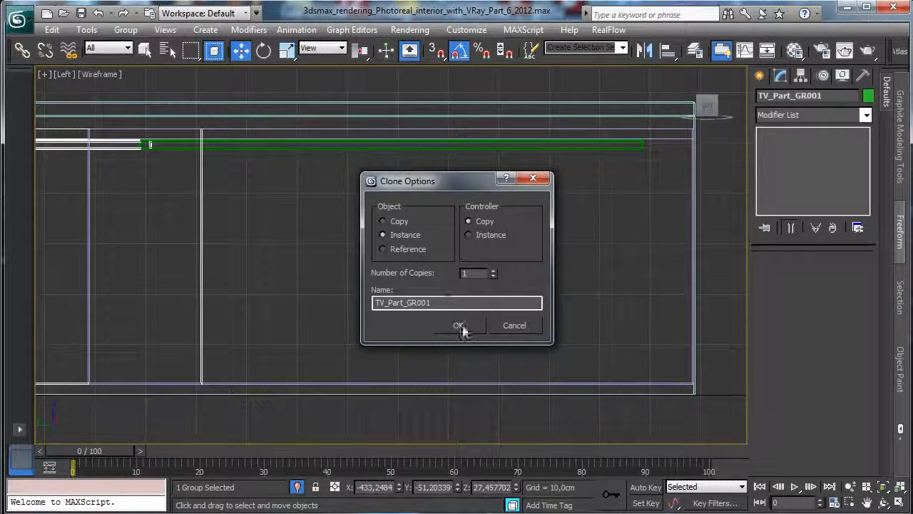
left_click(458, 325)
Move the cloned group about 23 cm further along the unit so its panel edge meets the first panel's edge.
left_click(865, 502)
left_click_drag(147, 220, 618, 227)
left_click(241, 50)
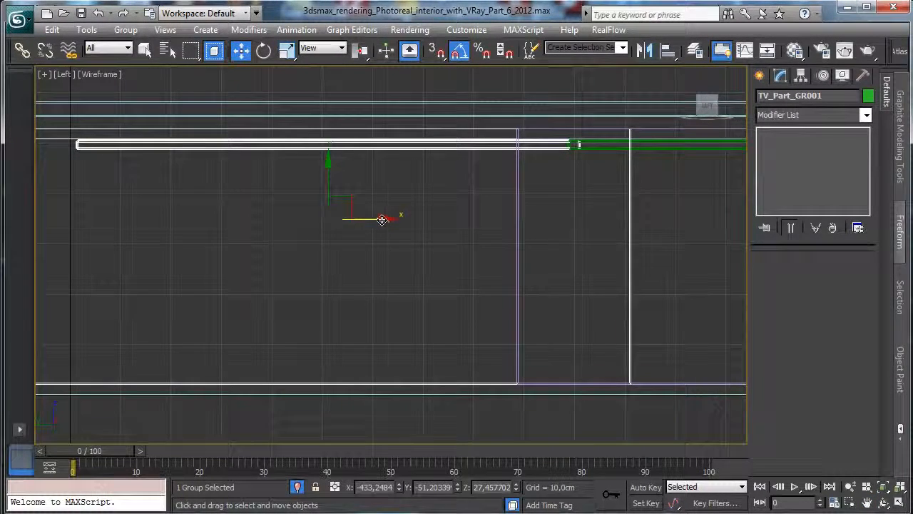
left_click_drag(381, 219, 267, 223)
left_click_drag(264, 223, 260, 219)
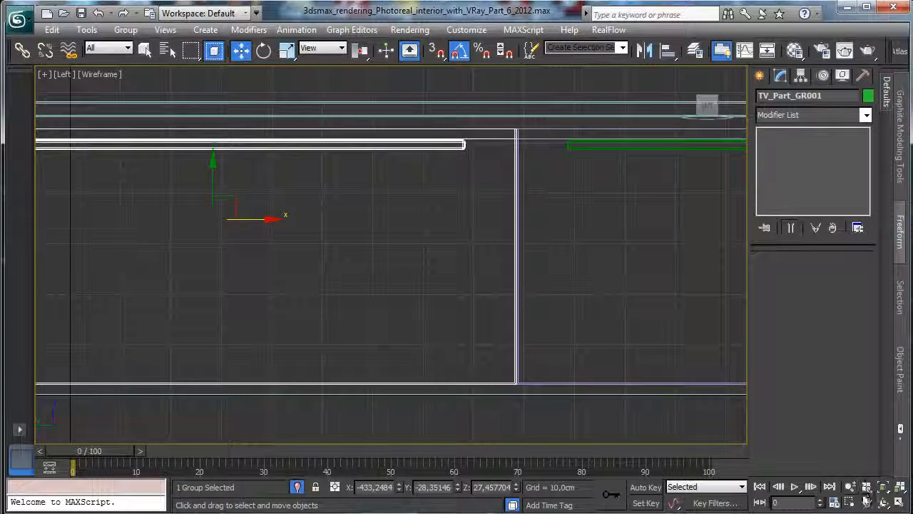
Clone the TV_Part_GR001 group once as an instance further along the unit in the Left view, at Y about 91.6 cm.
left_click(867, 502)
left_click_drag(469, 328, 673, 285)
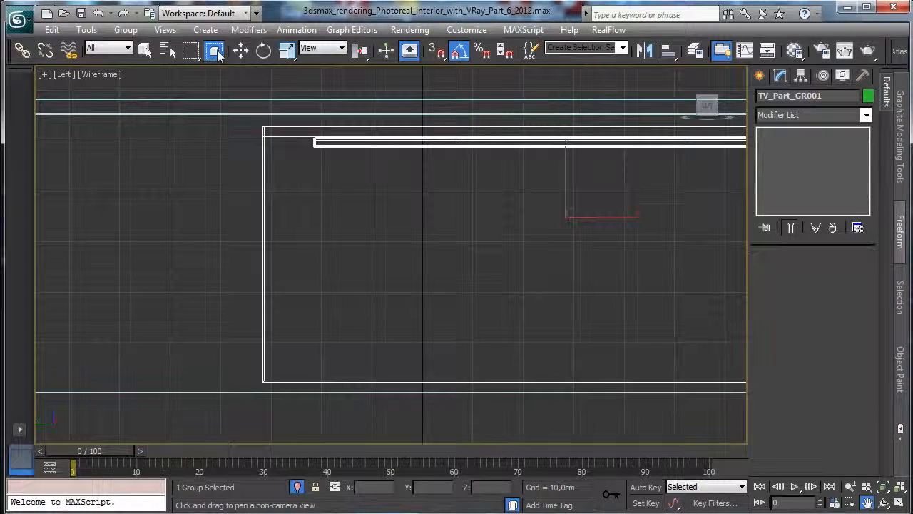
left_click(242, 50)
left_click_drag(607, 216, 3, 229, "shift")
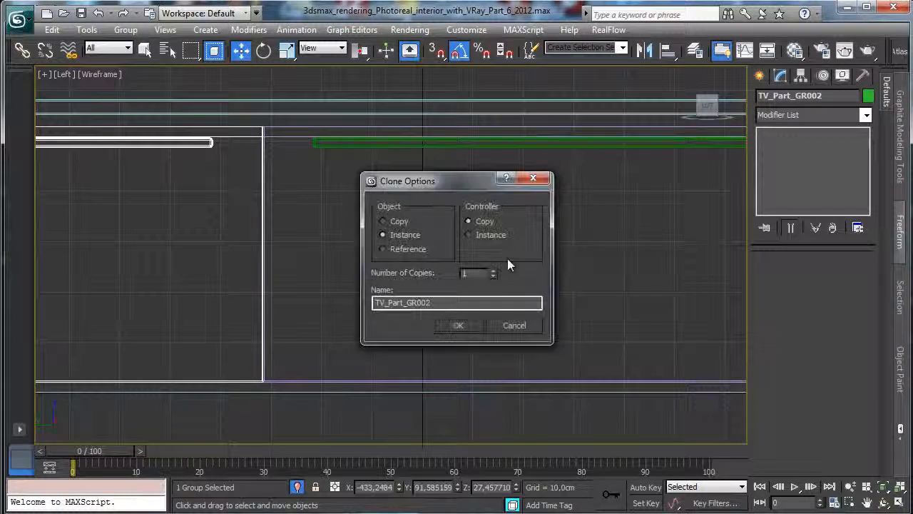
left_click(456, 323)
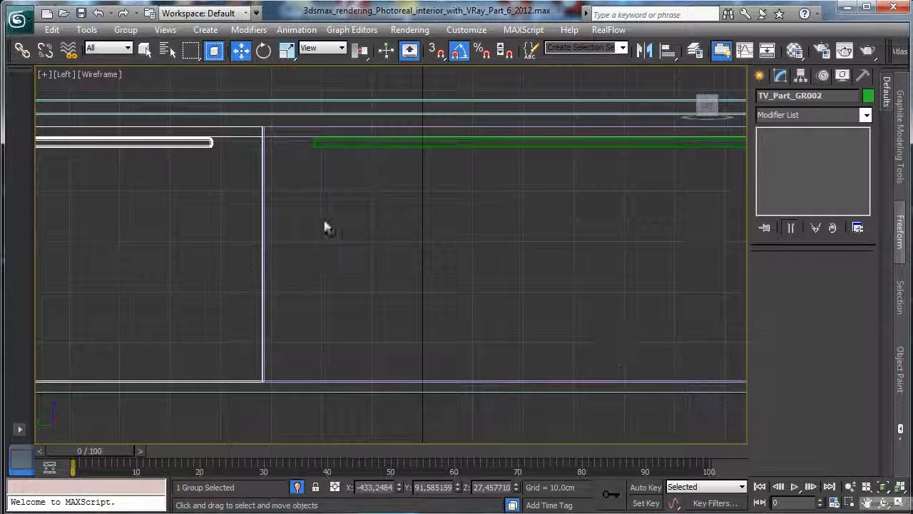
Fine-tune the new clone's absolute world Y position to about 91.73 cm so its panel meets the neighbouring panel's edge.
key("F12")
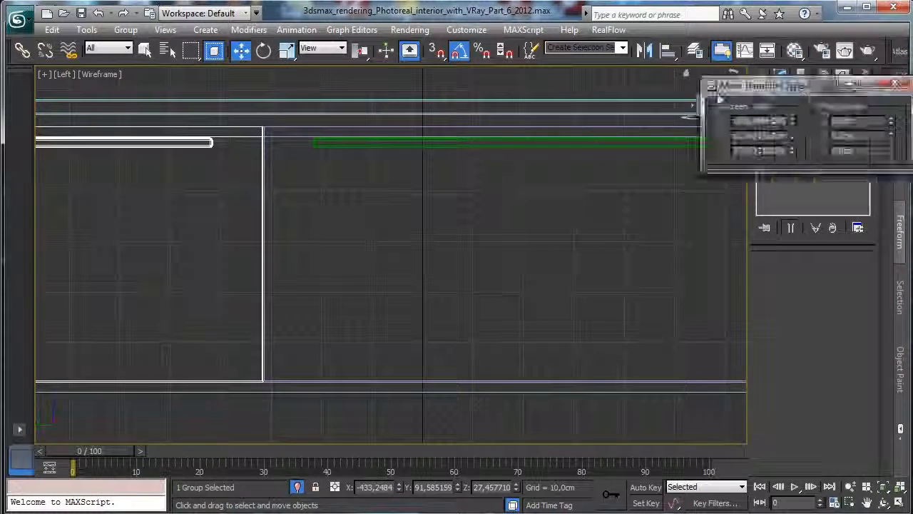
left_click_drag(763, 81, 606, 107)
mouse_move(635, 145)
left_mouse_down()
mouse_move(630, 124)
mouse_move(620, 263)
mouse_move(599, 228)
mouse_move(608, 149)
mouse_move(689, 154)
mouse_move(632, 153)
left_mouse_up()
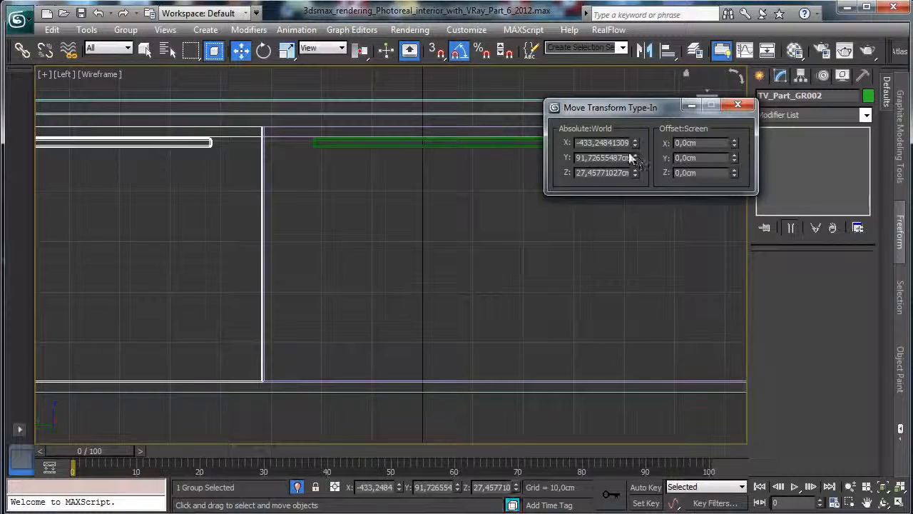
Clone the TV_Part_GR002 group as one more instance along the unit and align it at world Y about 211.81 cm.
left_click(867, 503)
left_click_drag(310, 288, 592, 292)
key("w")
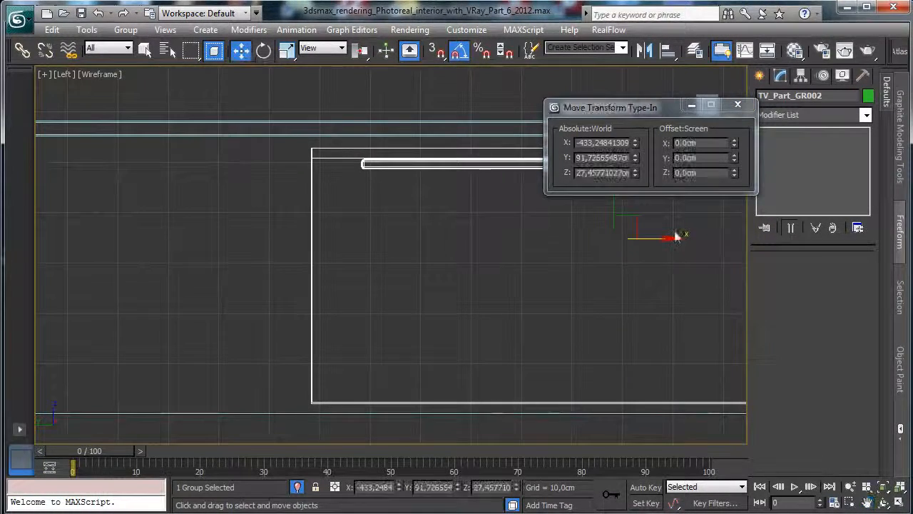
left_click_drag(666, 237, 76, 238)
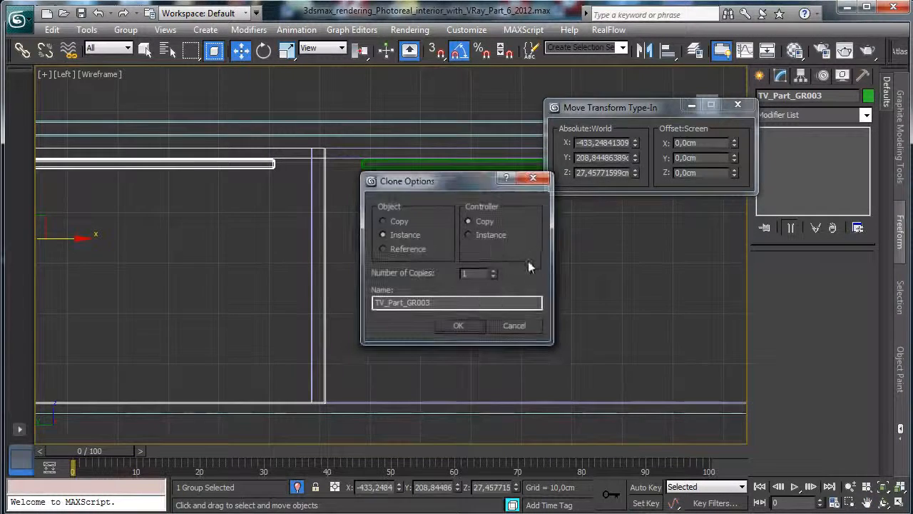
left_click(459, 324)
left_click_drag(635, 158, 628, 140)
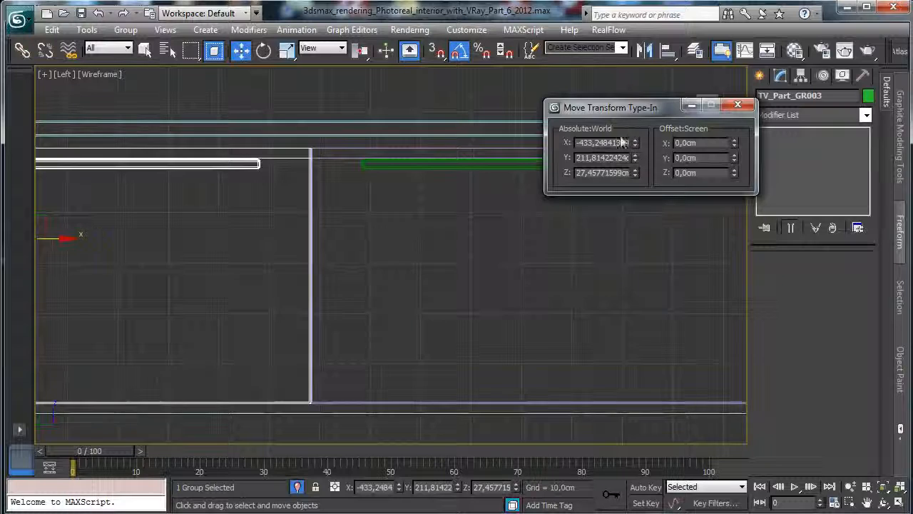
Restore the four-view layout, activate the Perspective view and exit isolation to bring back the whole room.
left_click(900, 502)
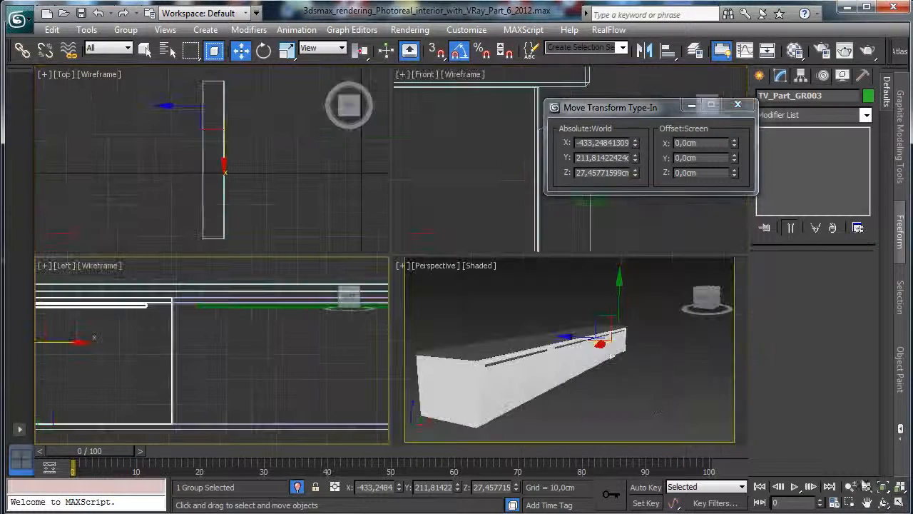
right_click(640, 381)
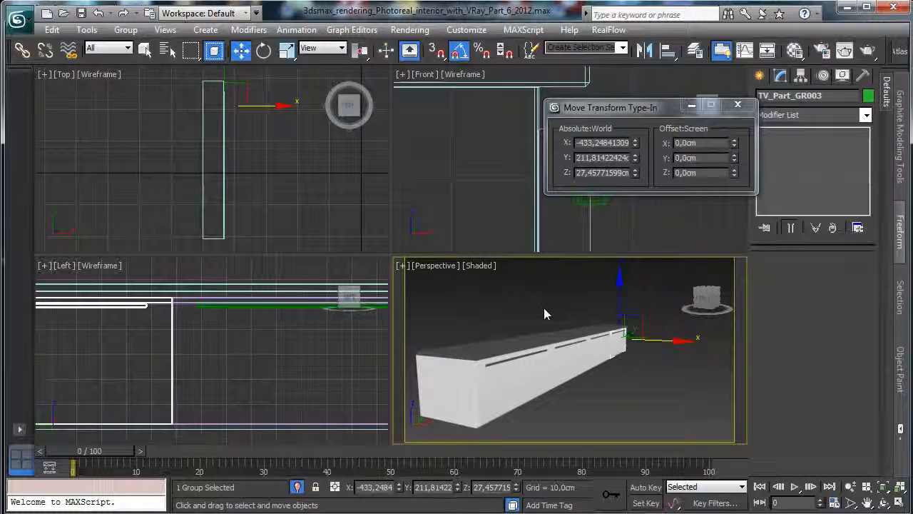
left_click(297, 487)
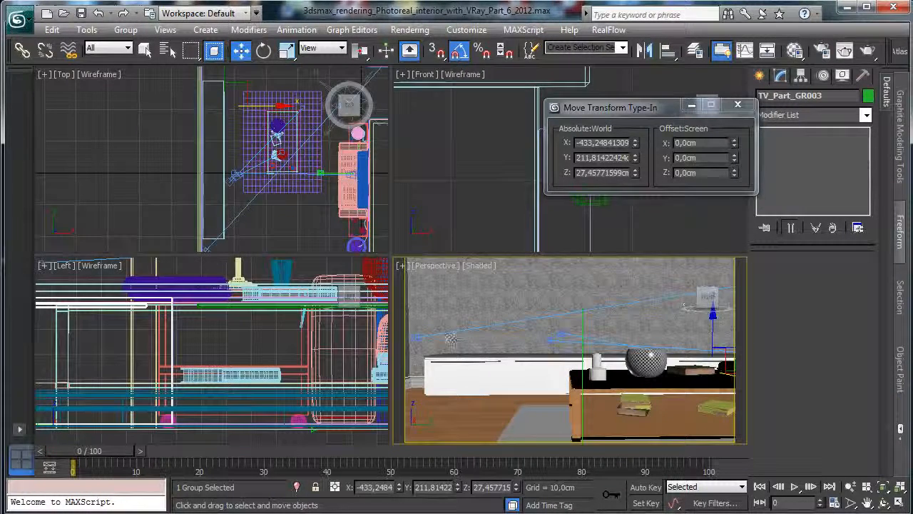
Switch the Perspective view to VRayPhysicalCamera004 and orbit the camera to see the TV unit's front at an angle.
left_click(436, 267)
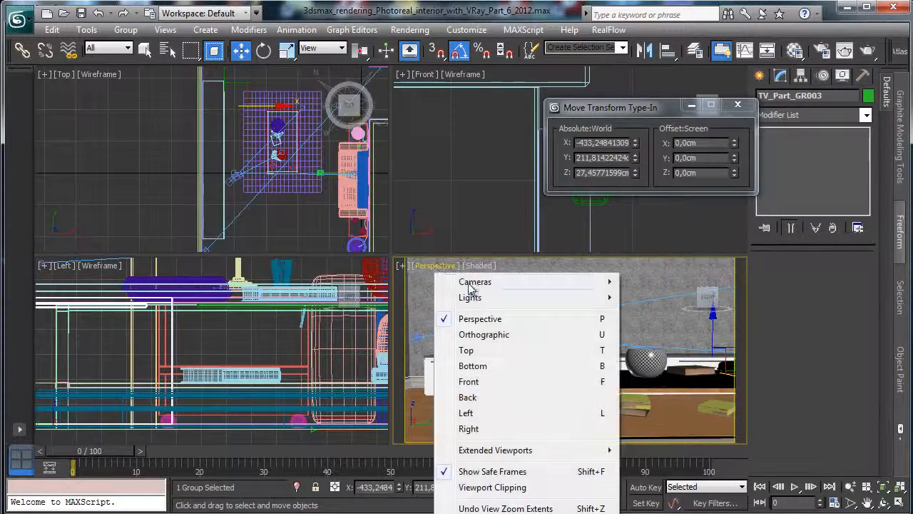
mouse_move(477, 280)
left_click(682, 326)
left_click(884, 502)
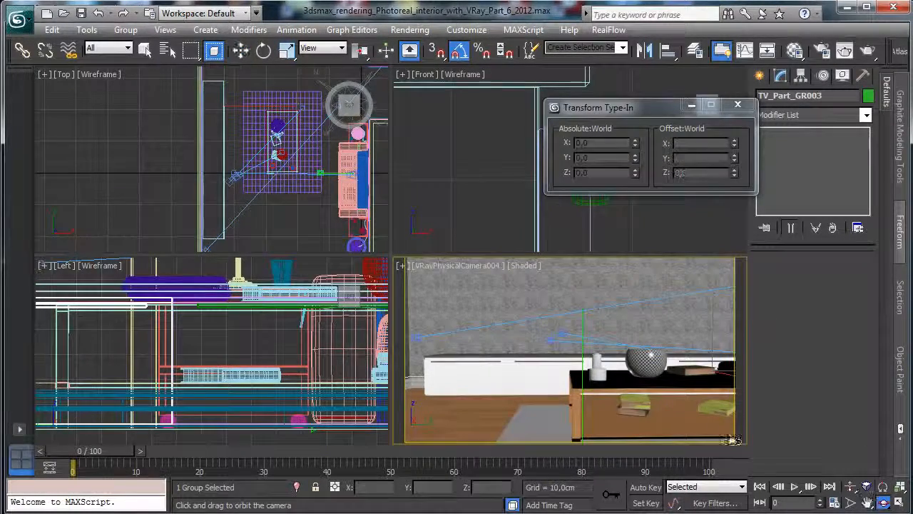
left_click_drag(564, 370, 611, 382)
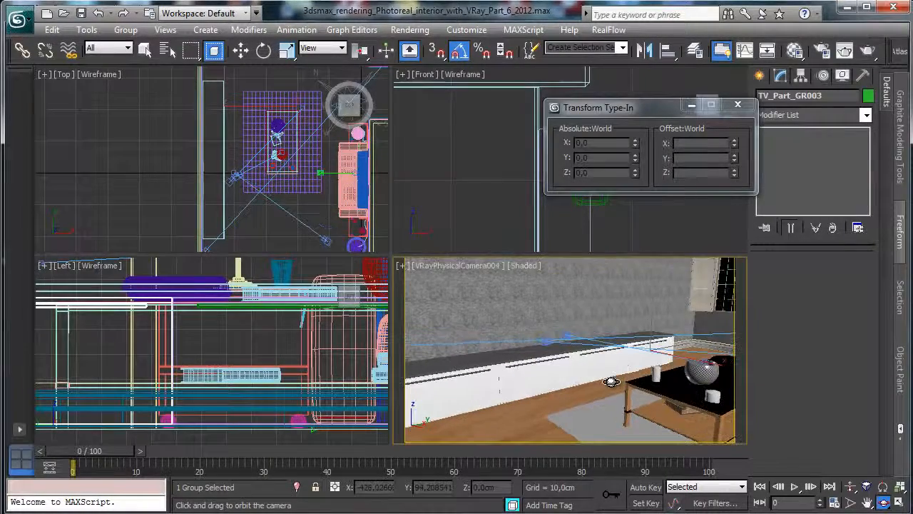
Save the scene as 3dsmax_rendering_Photoreal_interior_with_VRay_Part_7.max in the 3dsmax_rendering_Photoreal_interior_with_VRay_Part_7 folder.
left_click(20, 22)
left_click(47, 176)
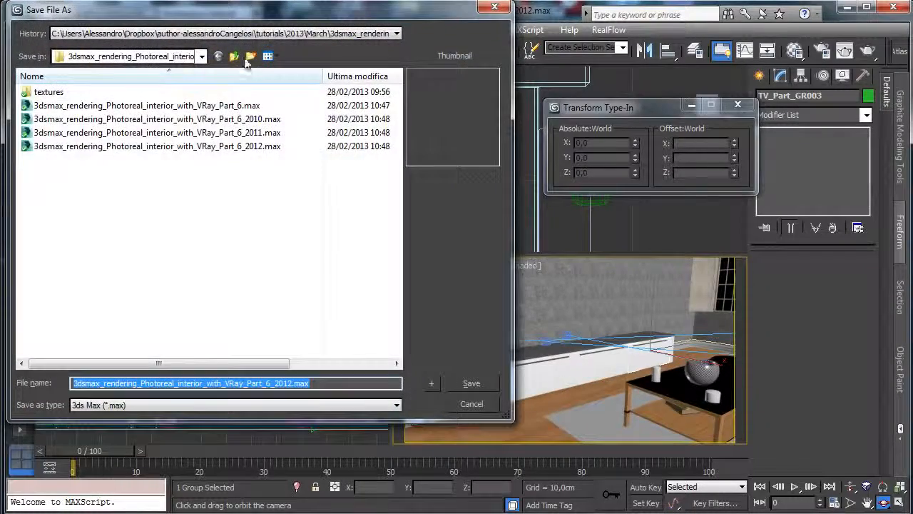
left_click(235, 57)
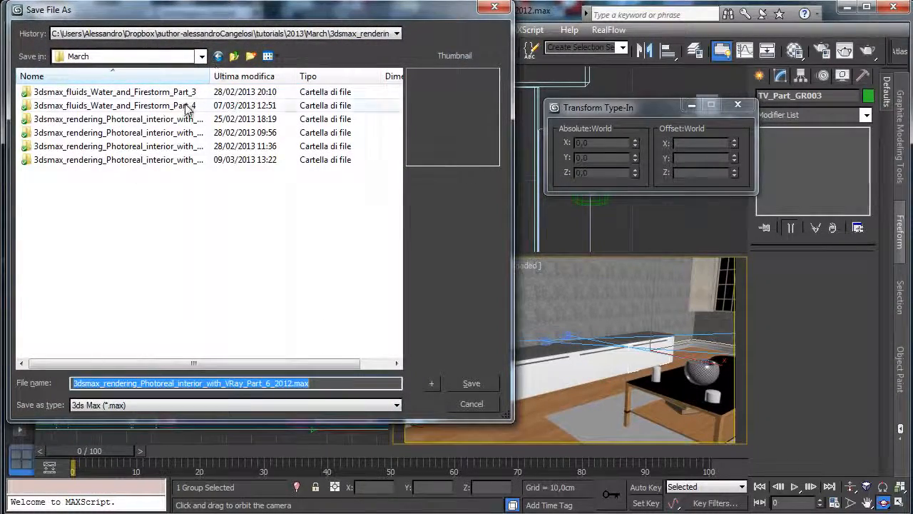
left_click_drag(211, 77, 312, 76)
double_click(232, 159)
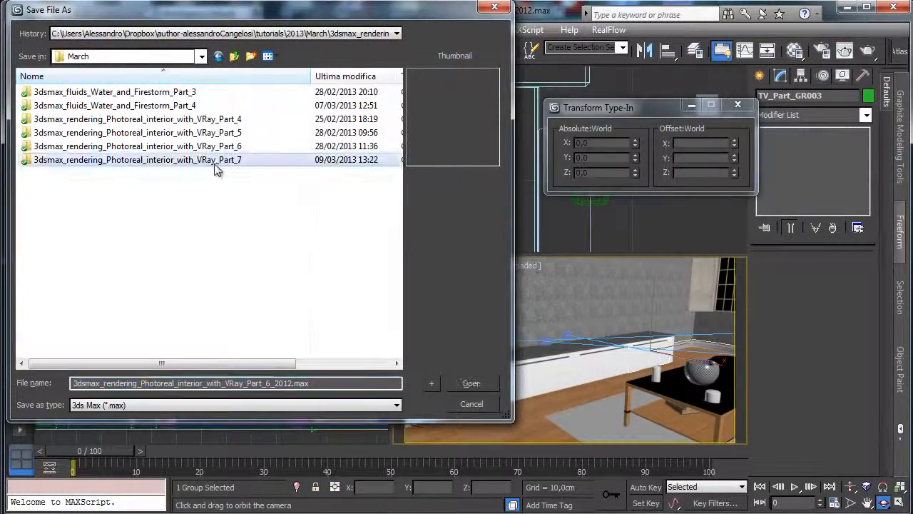
left_click(273, 383)
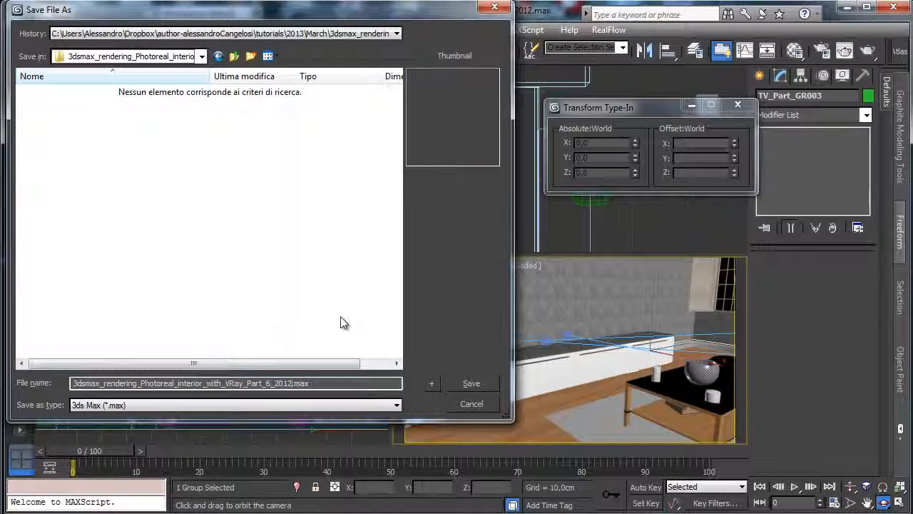
key("BackSpace")
key("BackSpace")
key("BackSpace")
key("BackSpace")
key("BackSpace")
key("BackSpace")
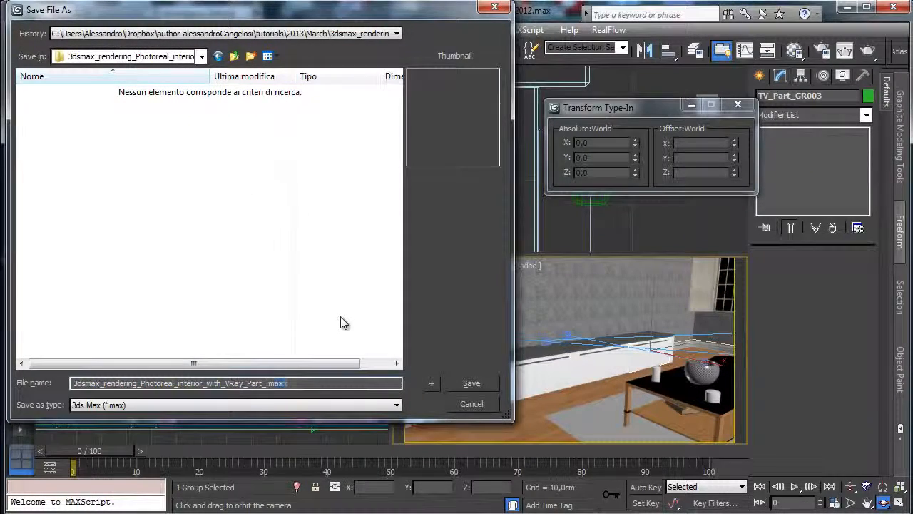
key("Return")
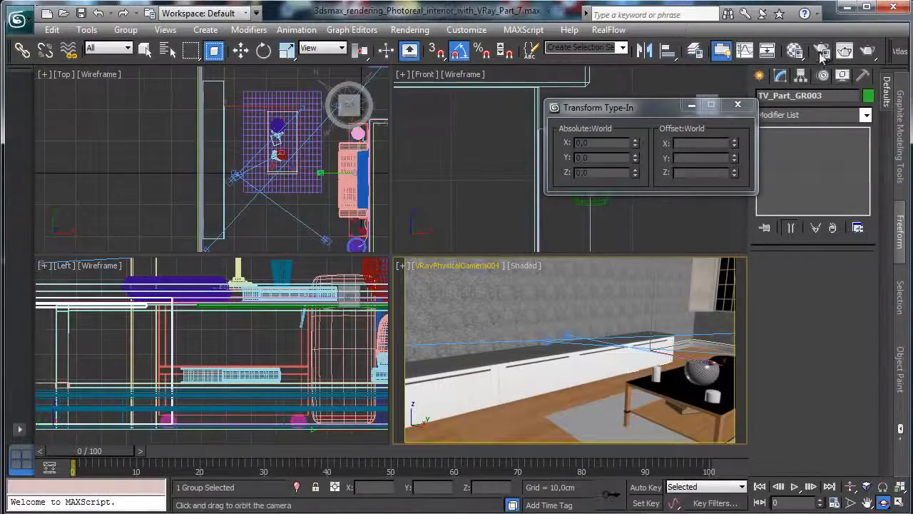
Set the V-Ray DMC Sampler's min samples to 16 and its global subdivs multiplier to 2.0 in the render settings.
key("F10")
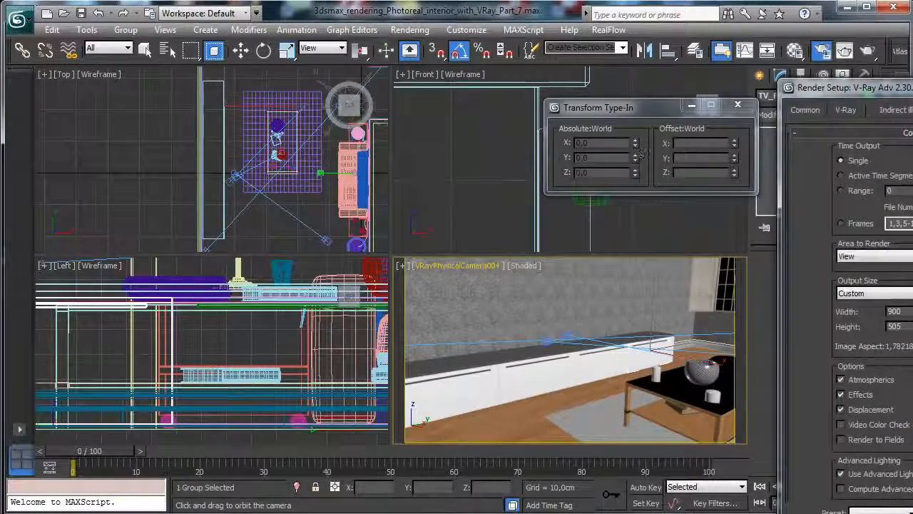
left_click_drag(860, 92, 49, 52)
left_click_drag(200, 52, 289, 45)
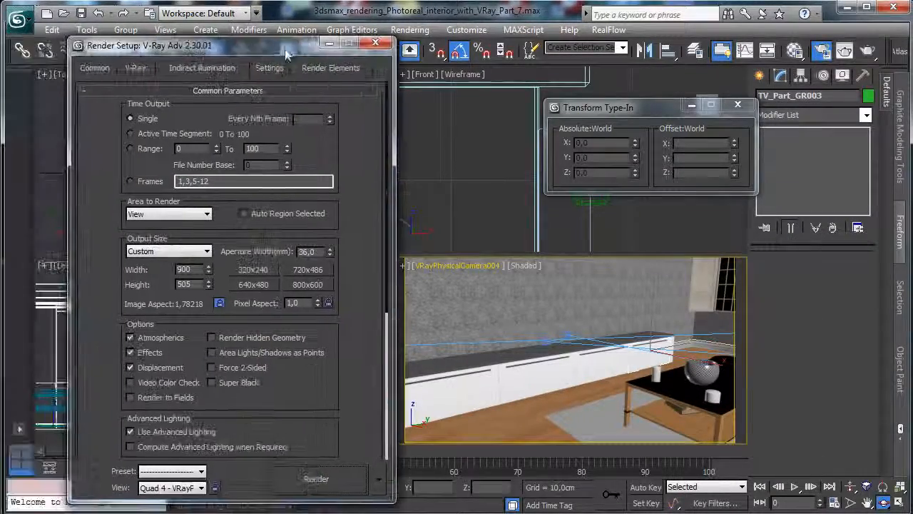
left_click(135, 68)
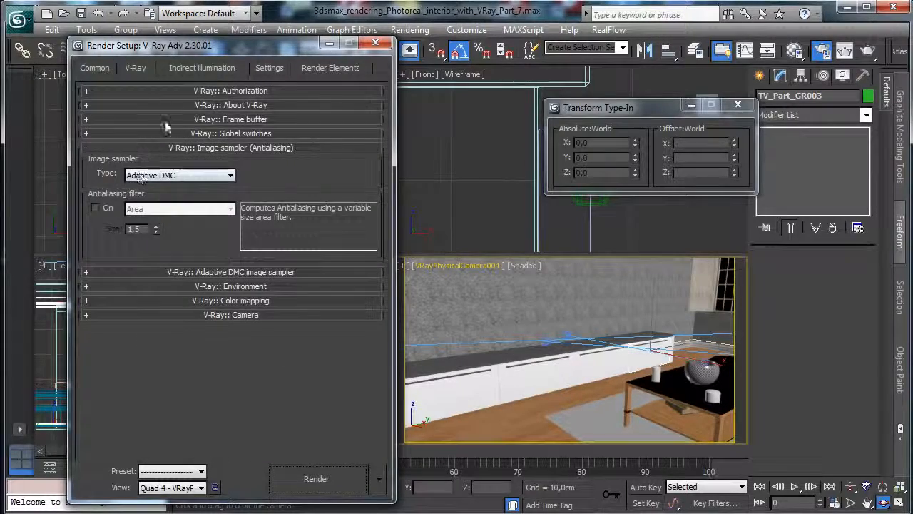
left_click(205, 69)
left_click(199, 256)
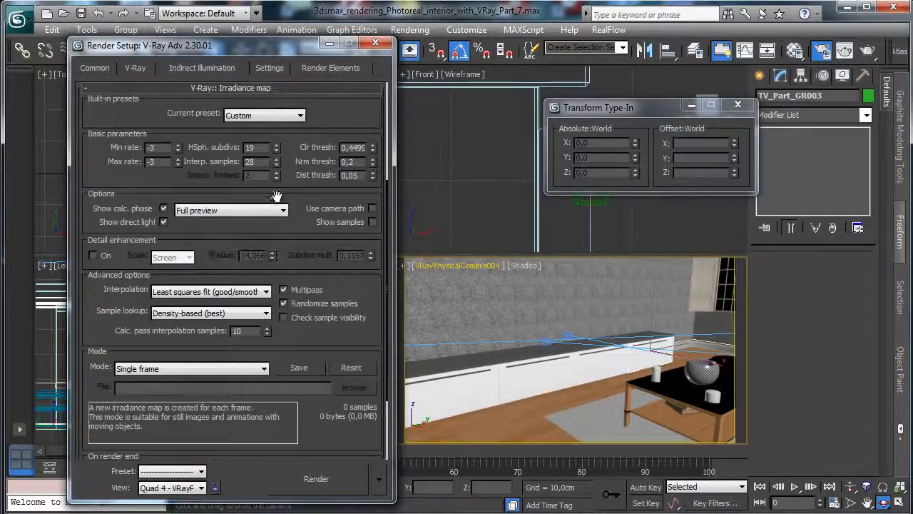
left_click(269, 69)
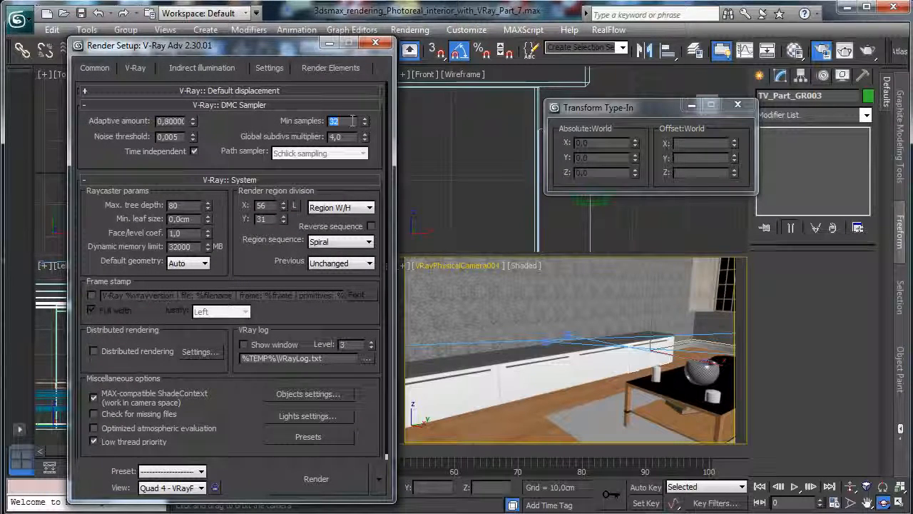
type("2,")
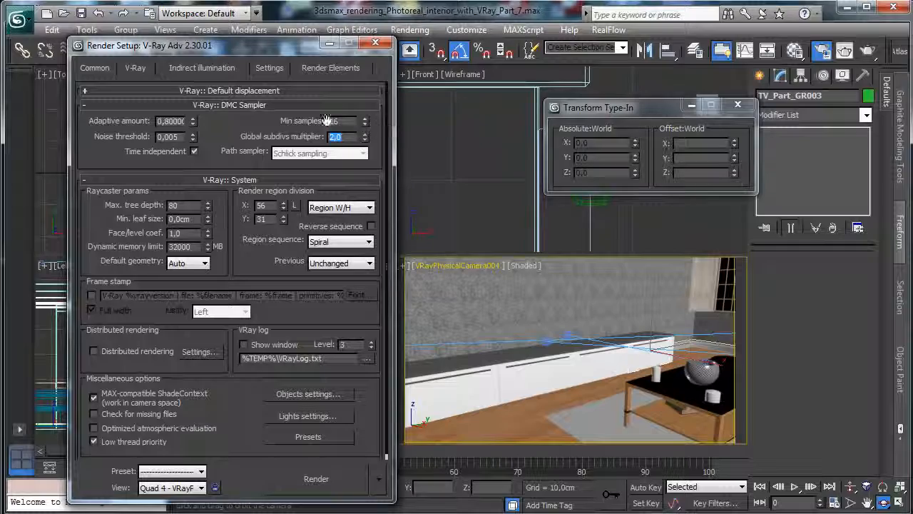
left_click(93, 67)
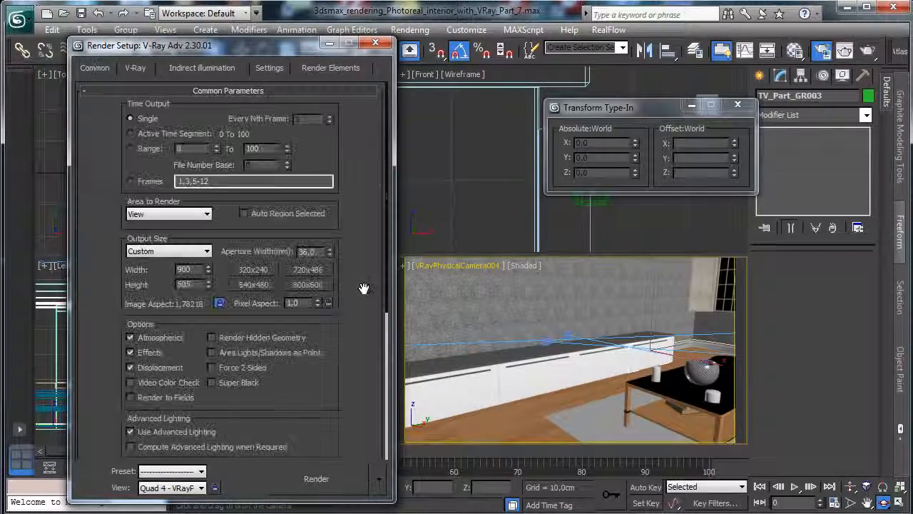
left_click(319, 479)
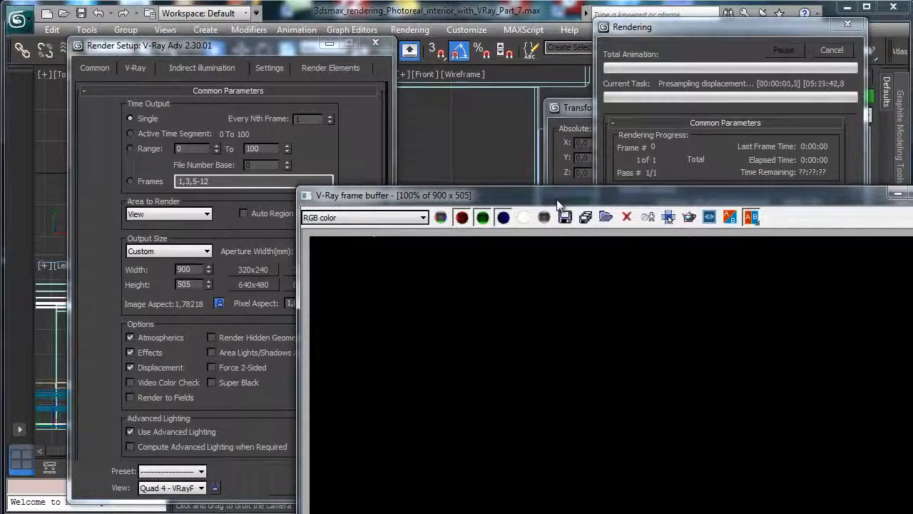
left_click_drag(558, 205, 304, 59)
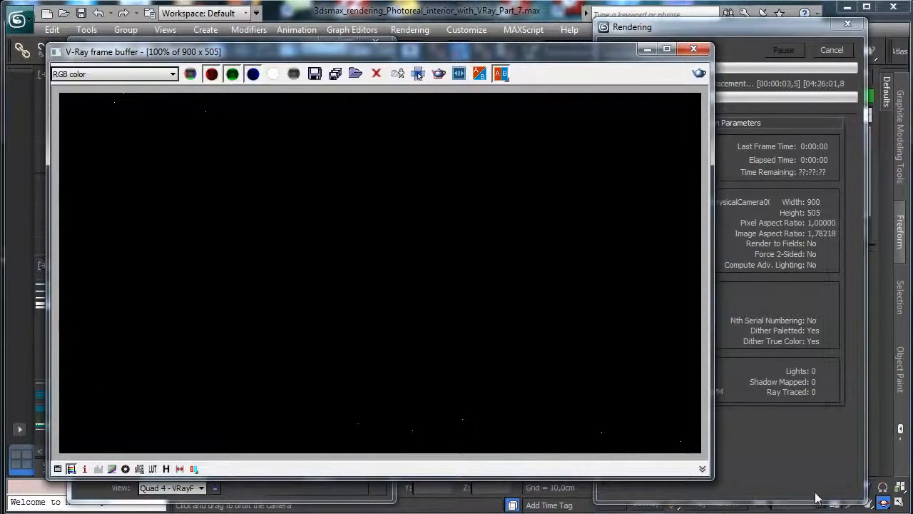
left_click(820, 51)
left_click(693, 49)
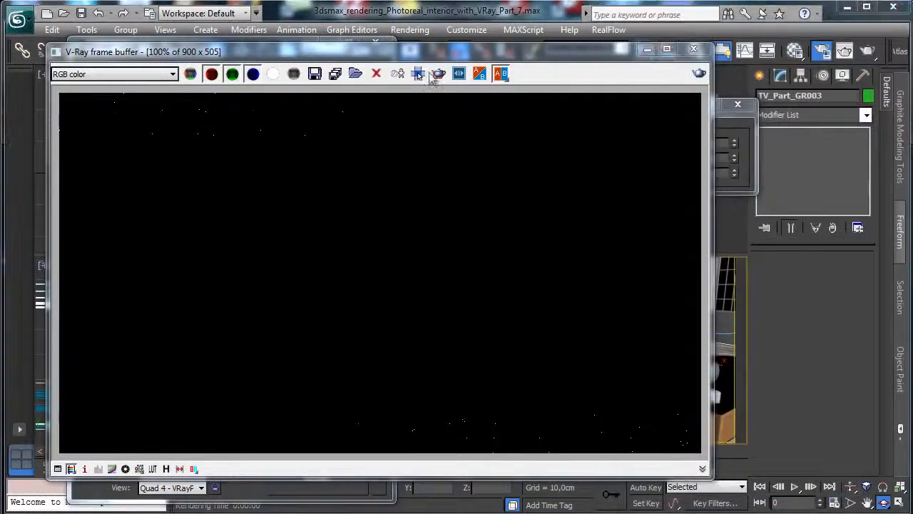
Turn off Displacement in the V-Ray global switches and render the VRayPhysicalCamera004 view.
left_click(129, 67)
left_click(182, 141)
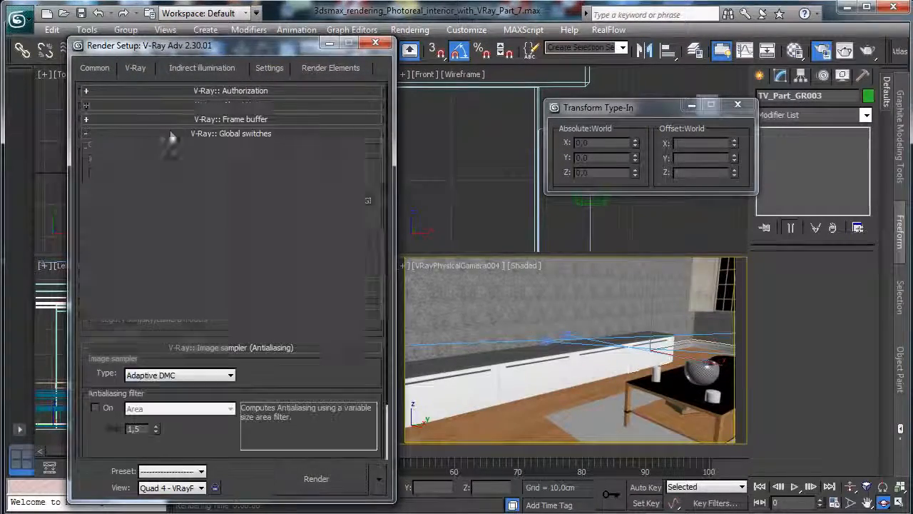
left_click(338, 472)
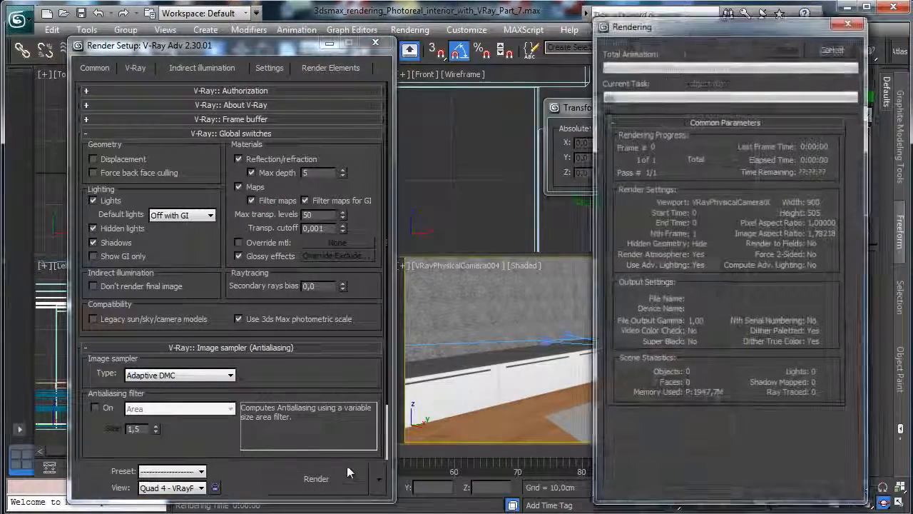
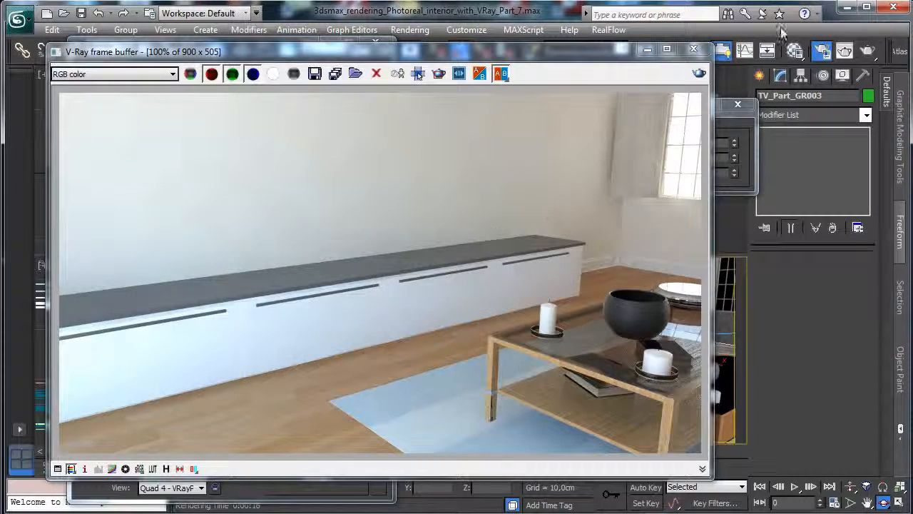
Set the refraction IOR of the TV_Furni_MetalGlossy material to 8.
left_click(776, 57)
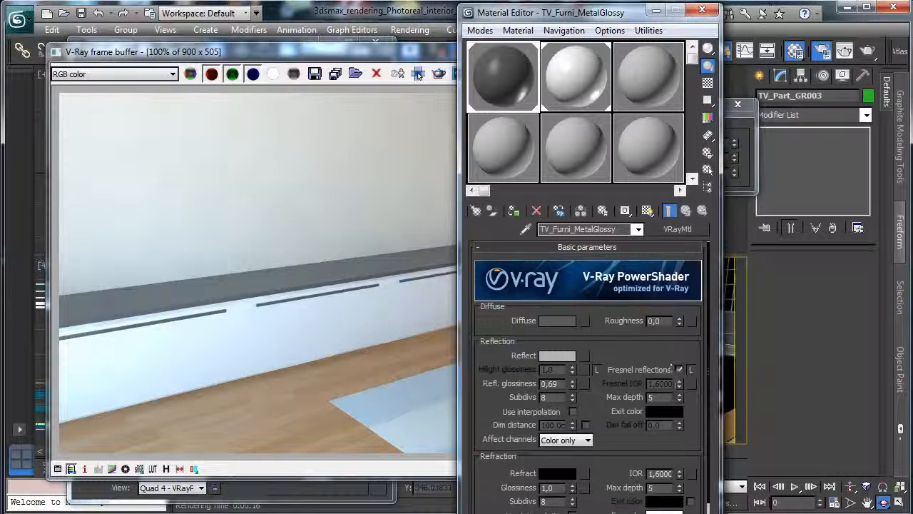
double_click(660, 473)
type("8")
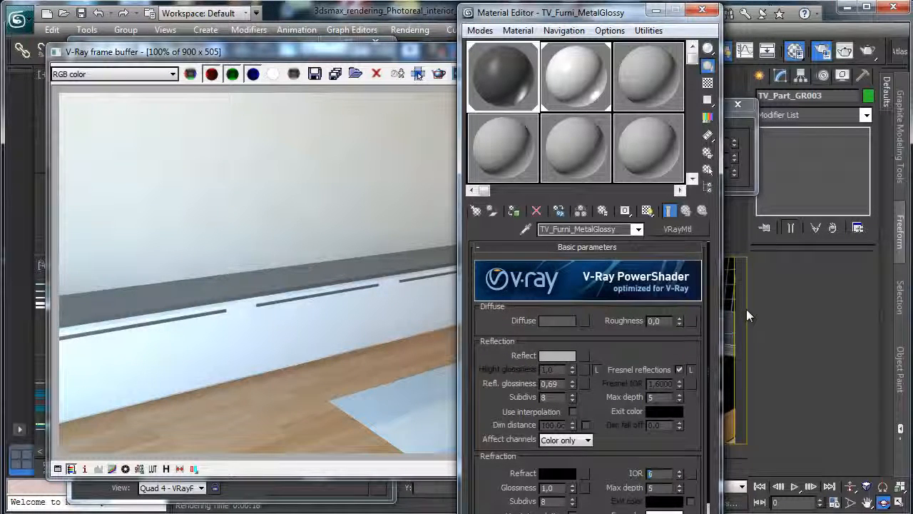
Apply the IOR of 8.0 to TV_Furni_MetalGlossy and re-render the camera view with the TV_White material open for editing.
key("Return")
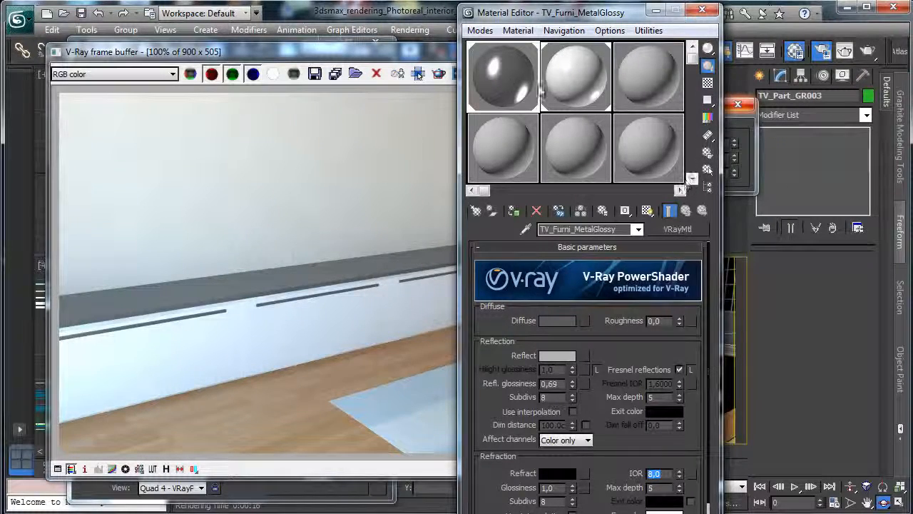
left_click(577, 86)
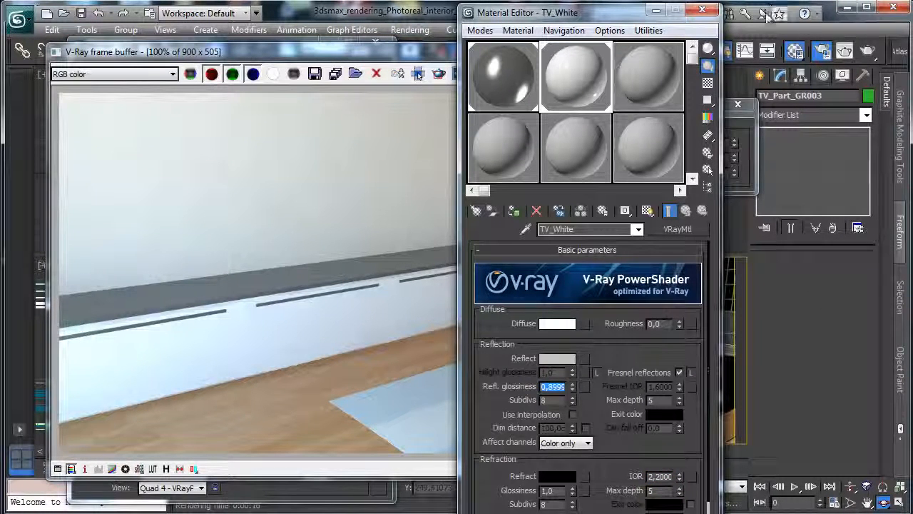
left_click(385, 57)
left_click(696, 75)
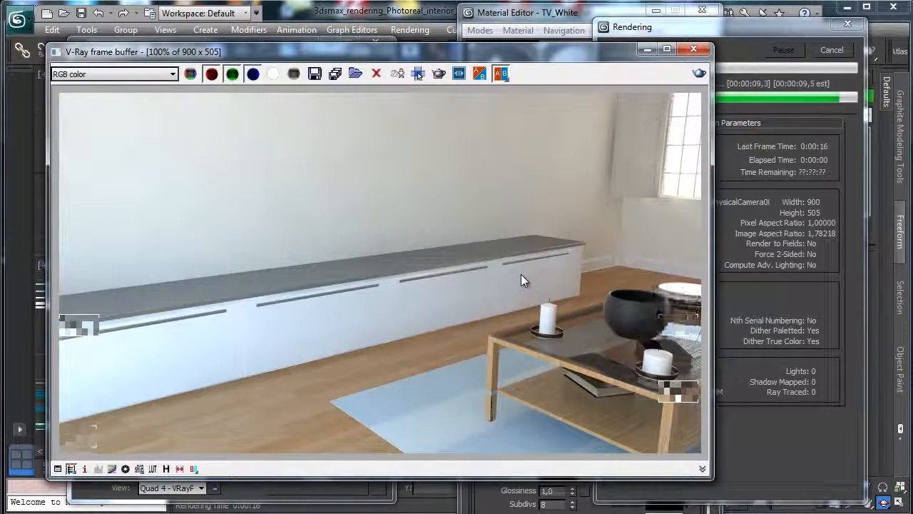
left_click(644, 50)
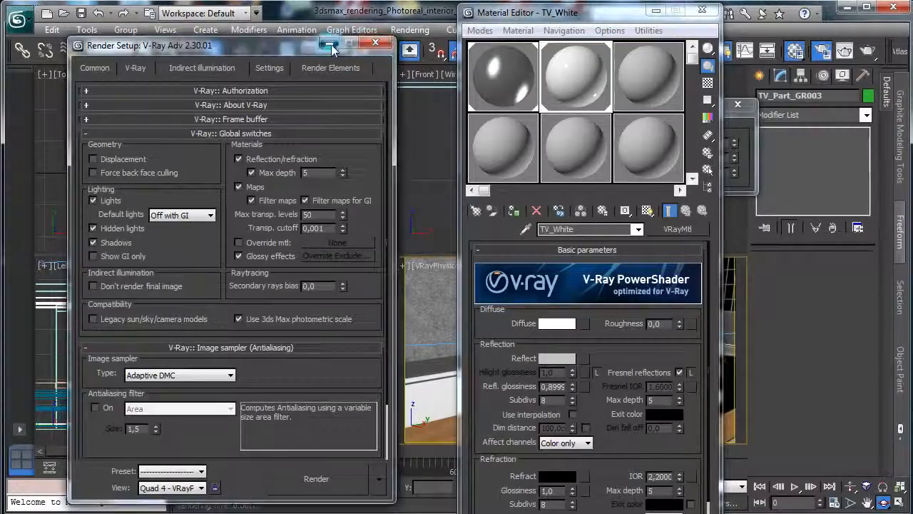
left_click(375, 42)
Create a standard-primitive teapot with a radius of about 23.2 cm over the TV unit in the Top viewport.
left_click(758, 75)
left_click(814, 119)
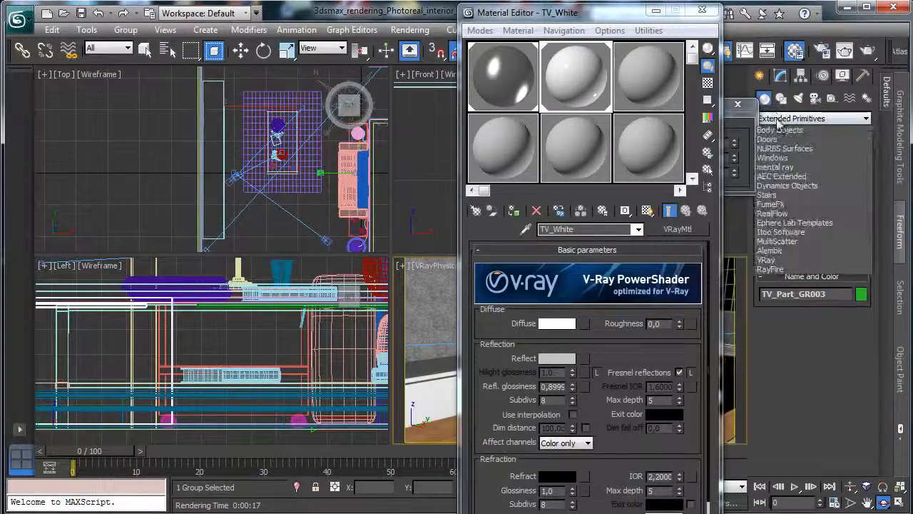
left_click(795, 130)
left_click(784, 226)
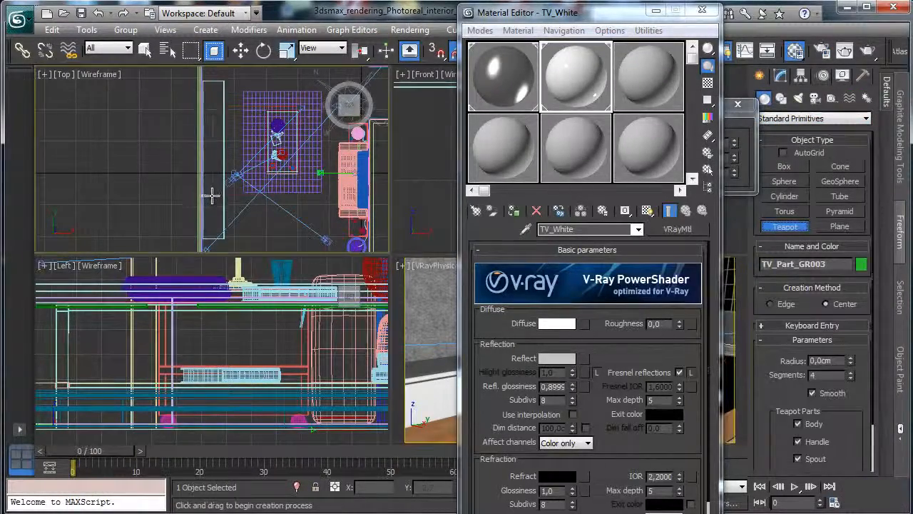
left_click_drag(212, 194, 219, 194)
Rotate the teapot about its vertical axis and raise it onto the TV unit's top at a Z of about 52.5 cm.
left_click(264, 50)
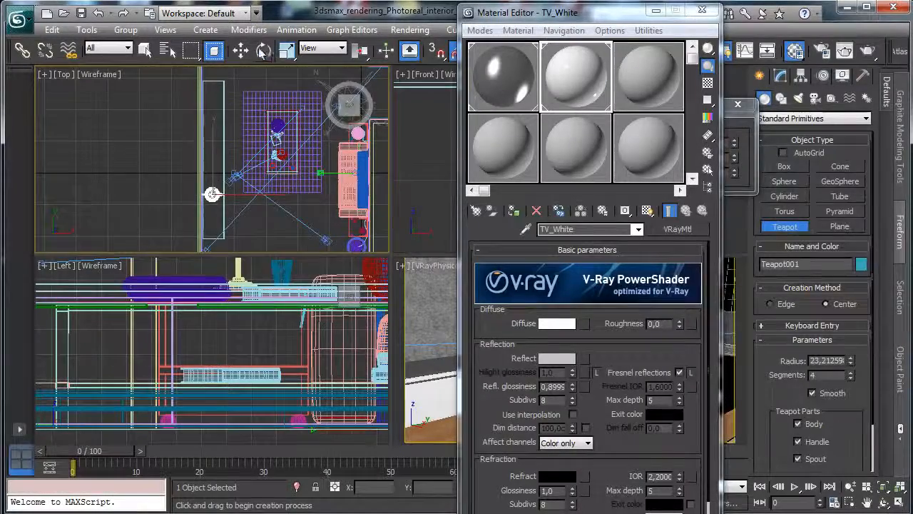
left_click_drag(234, 133, 222, 126)
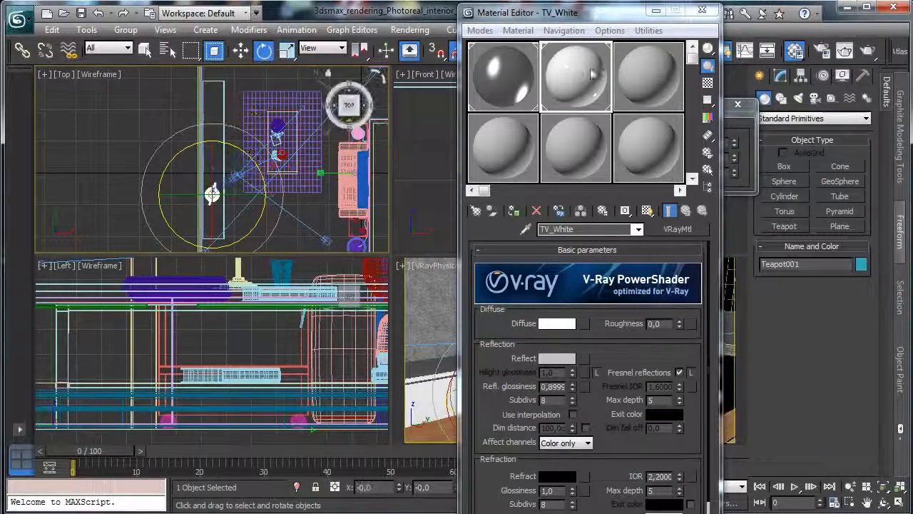
left_click_drag(579, 17, 764, 32)
left_click(241, 50)
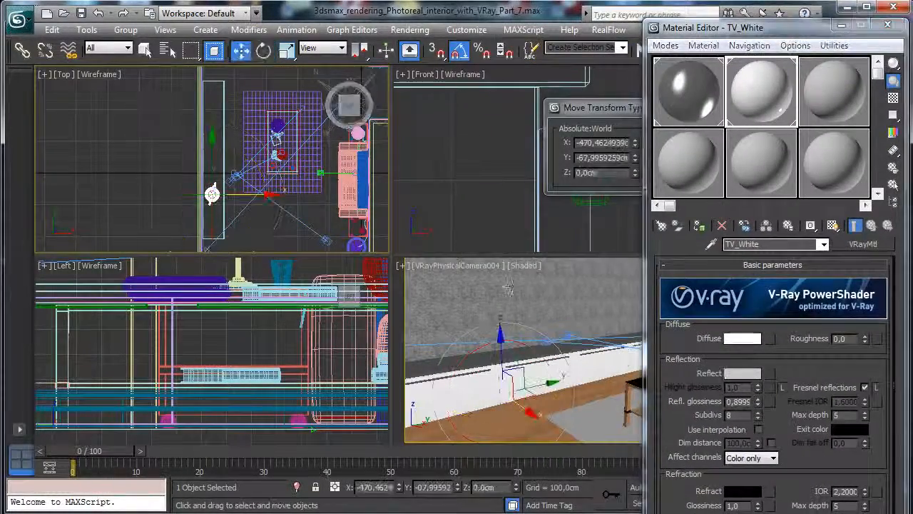
left_click_drag(506, 343, 507, 305)
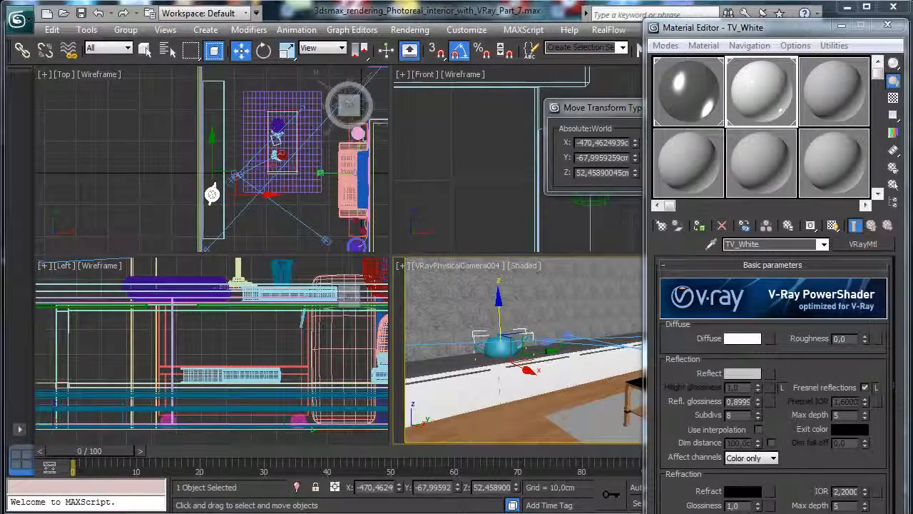
Define a render region around the teapot and the near part of the TV unit, and render only that area.
key("shift+q")
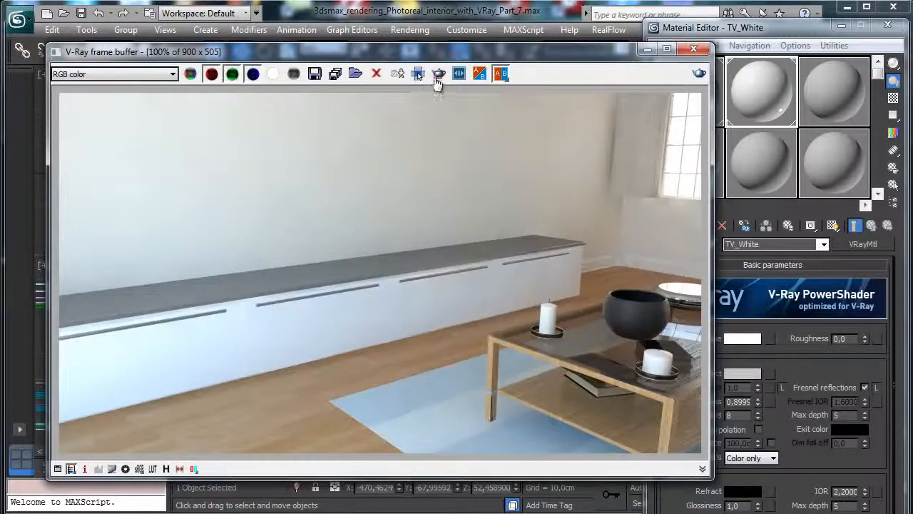
left_click_drag(213, 291, 378, 405)
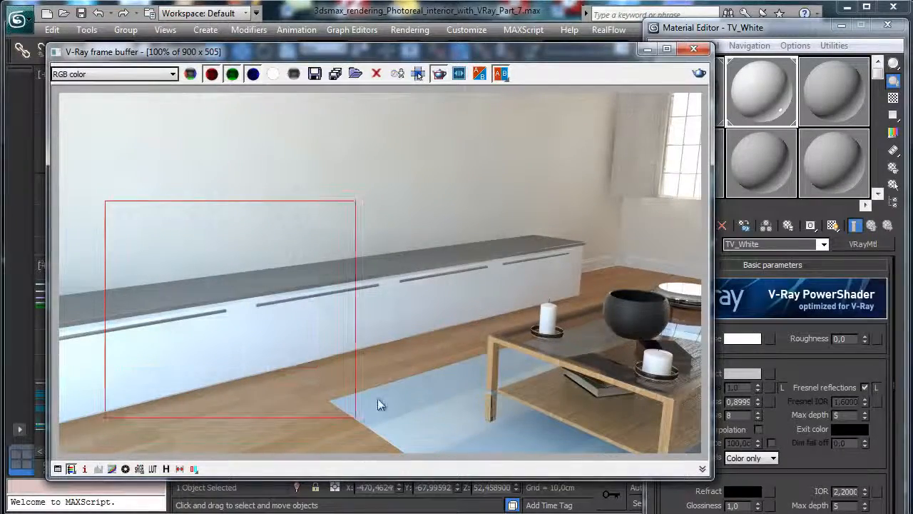
left_click(698, 74)
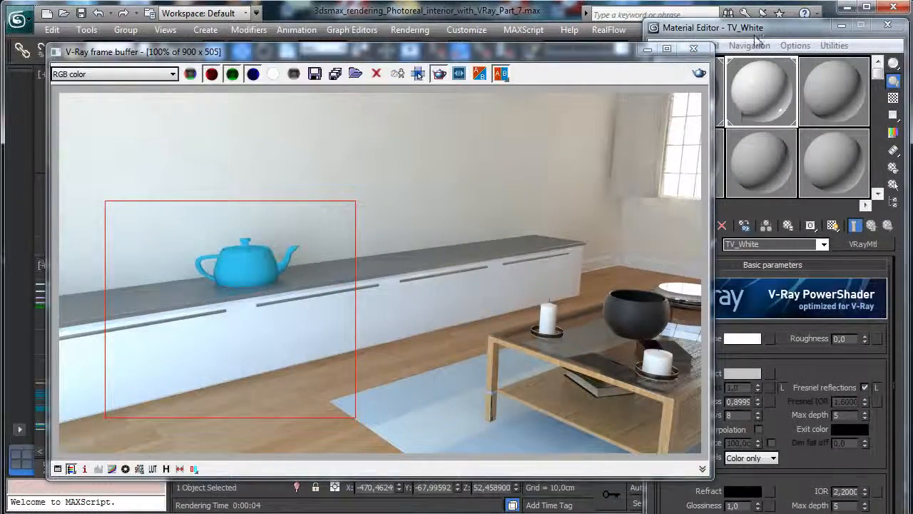
Open the TV_Furni_MetalGlossy material's parameters in the Material Editor.
left_click_drag(756, 33, 739, 23)
left_click(673, 80)
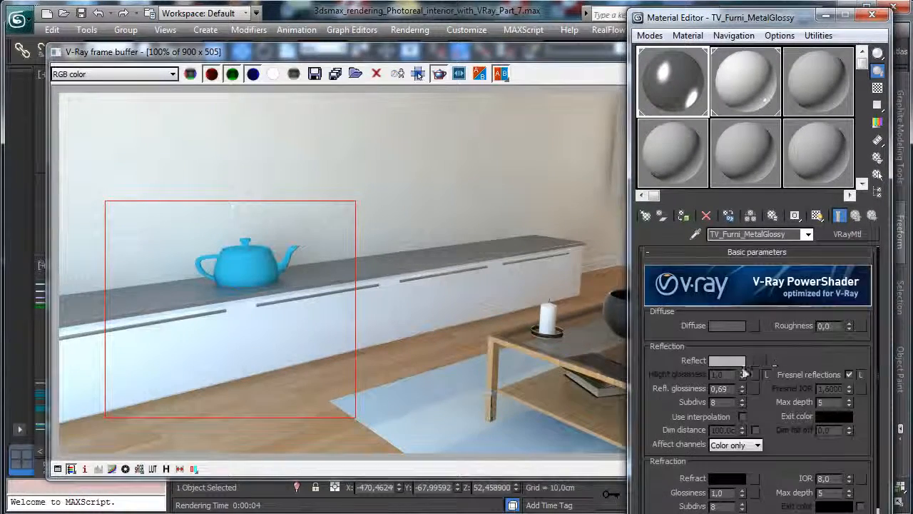
Brighten the reflection colour of the TV_Furni_MetalGlossy material to a value of 210.
left_click(726, 360)
left_click_drag(448, 138, 473, 143)
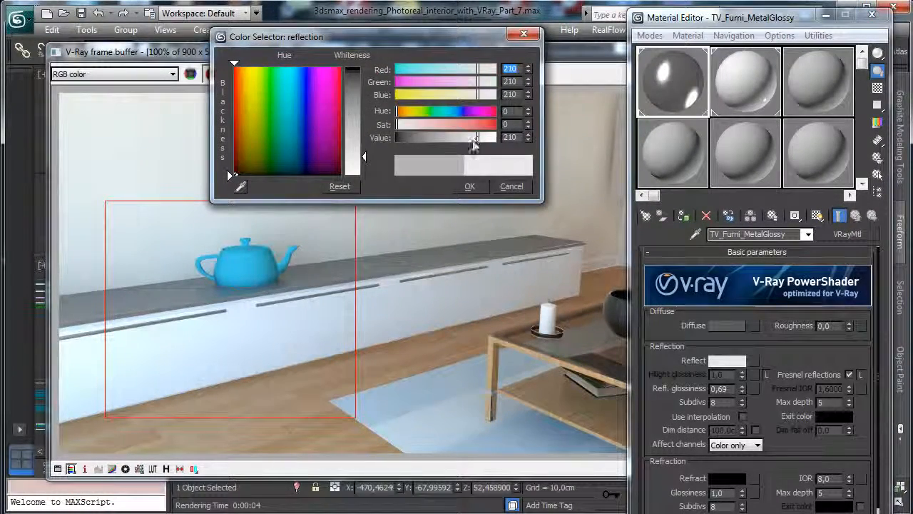
left_click(469, 187)
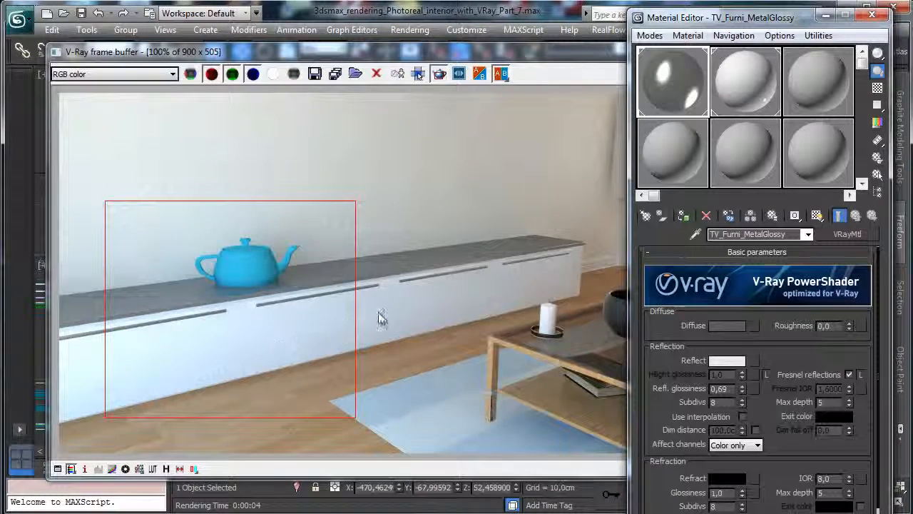
Select the TV_White material and brighten its reflection colour to a lighter grey.
left_click(749, 91)
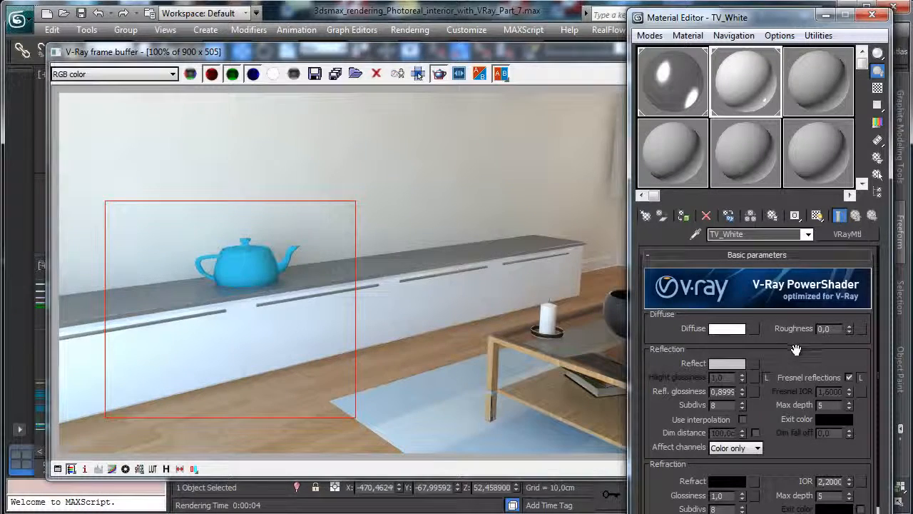
scroll(820, 341, "down", 2)
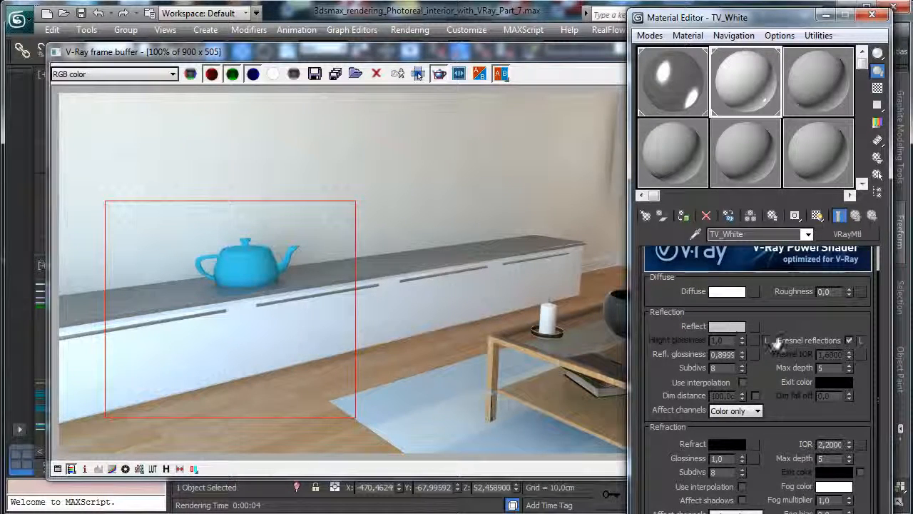
left_click(726, 326)
left_click_drag(457, 137, 470, 141)
left_click(470, 186)
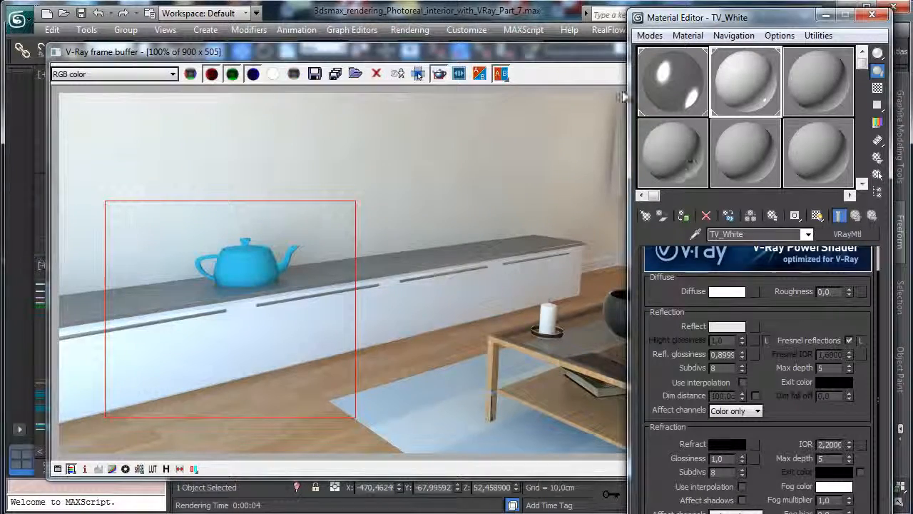
Re-render the region around the teapot, and close the V-Ray frame buffer and the Material Editor.
left_click(577, 57)
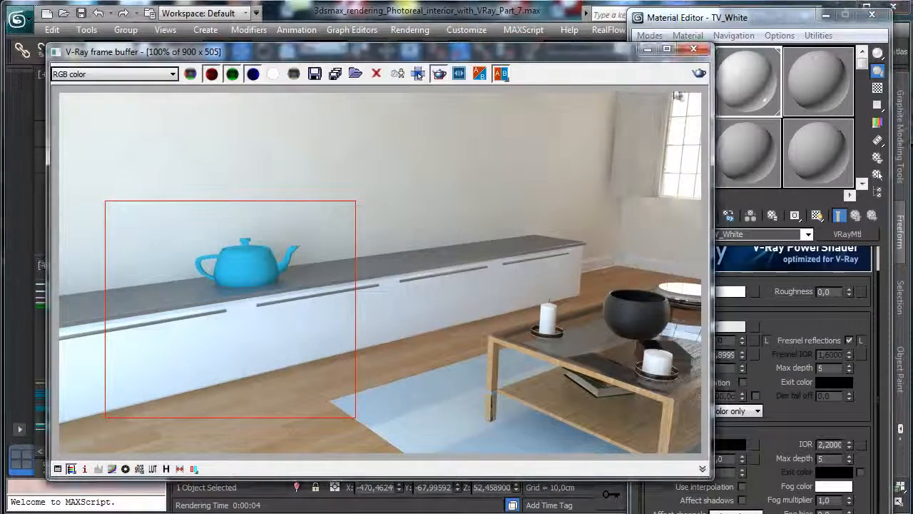
left_click(698, 76)
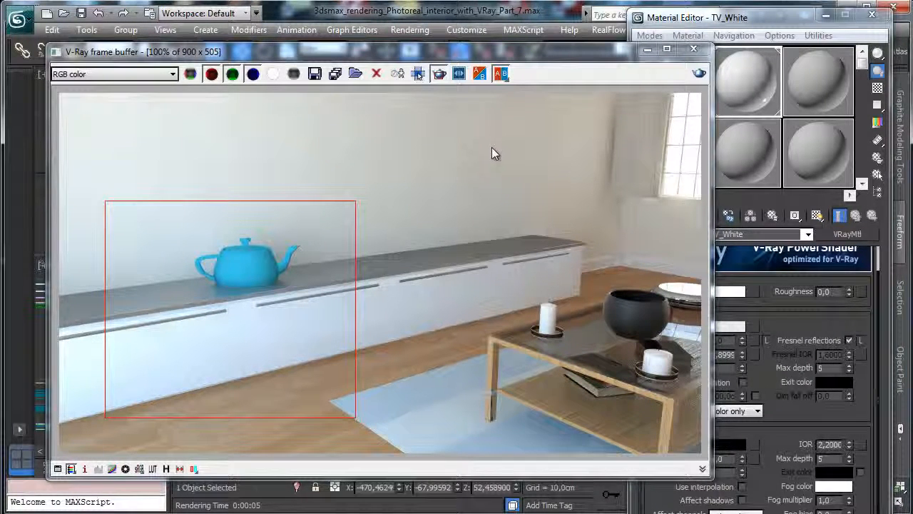
left_click(692, 50)
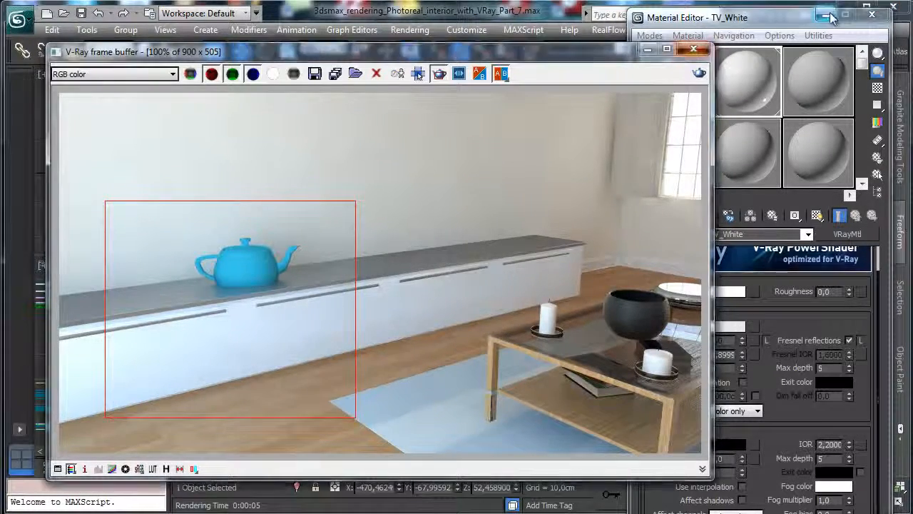
left_click(872, 15)
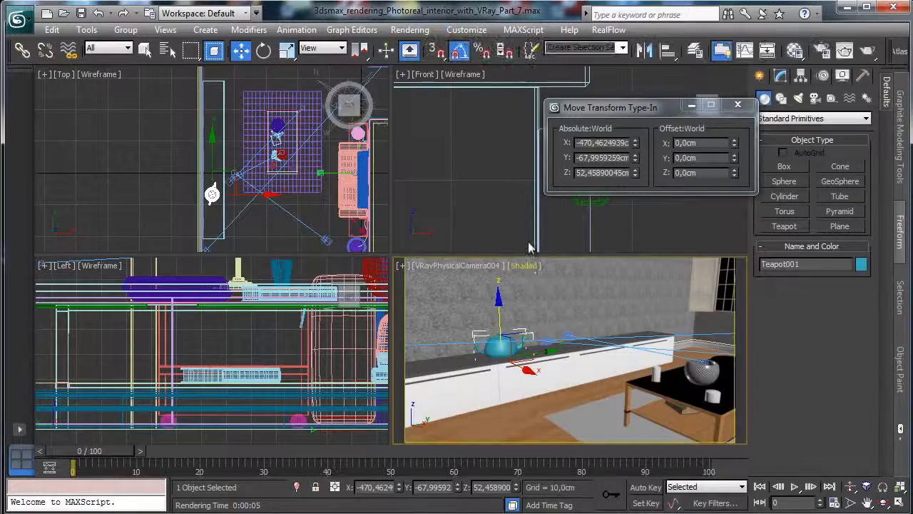
Delete the teapot standing on the TV cabinet.
left_click(564, 245)
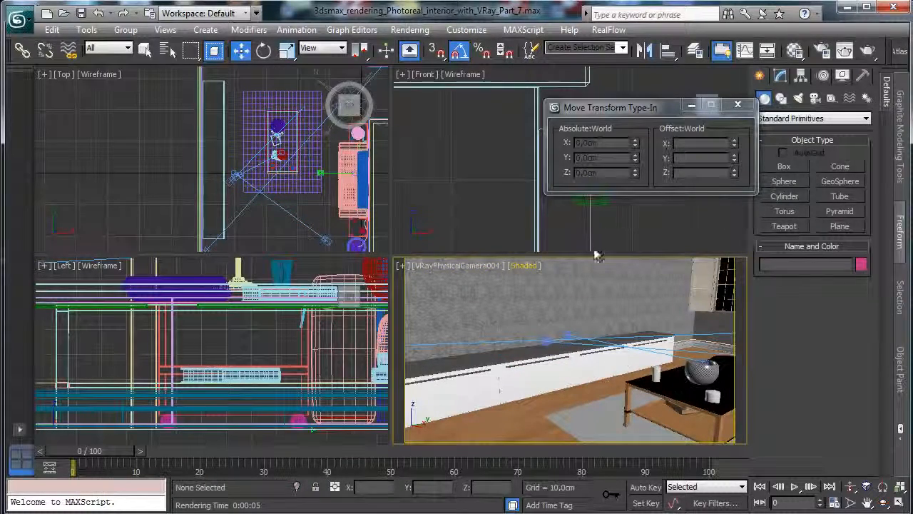
right_click(507, 336)
left_click(441, 365)
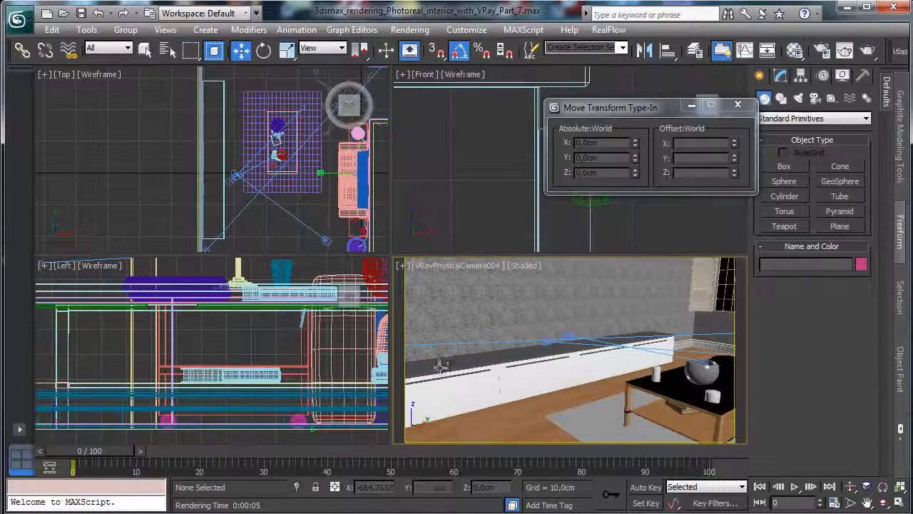
Switch the VRayPhysicalCamera004 view to Perspective and select the TV cabinet's top, tv_furniture001.
left_click(900, 502)
left_click(89, 74)
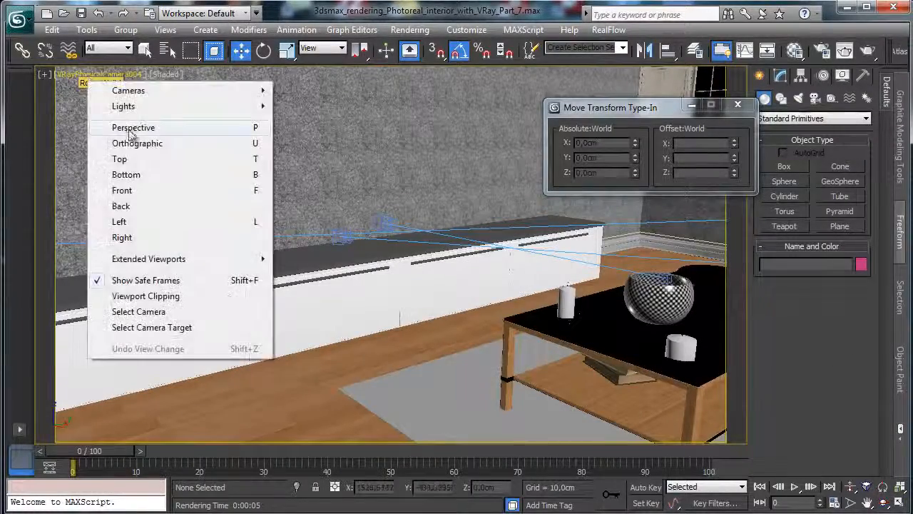
left_click(132, 126)
left_click(339, 271)
left_click(883, 502)
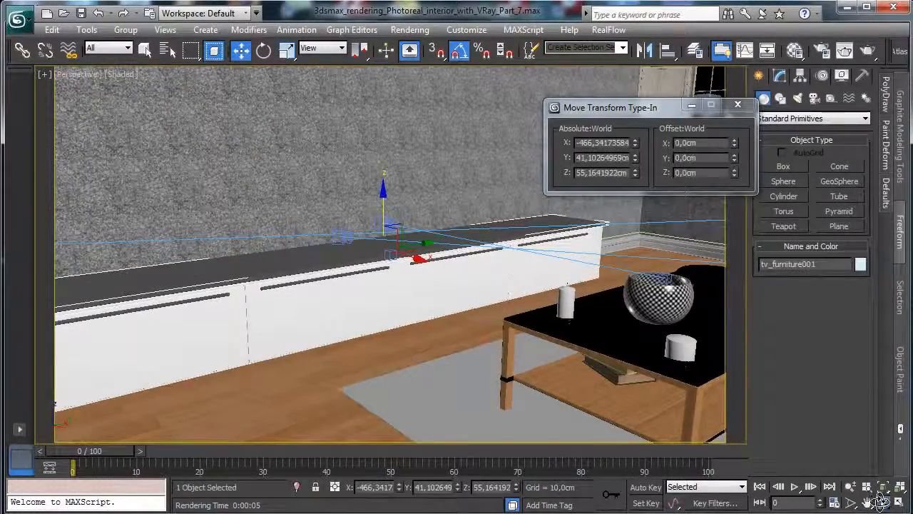
left_click_drag(434, 271, 380, 271)
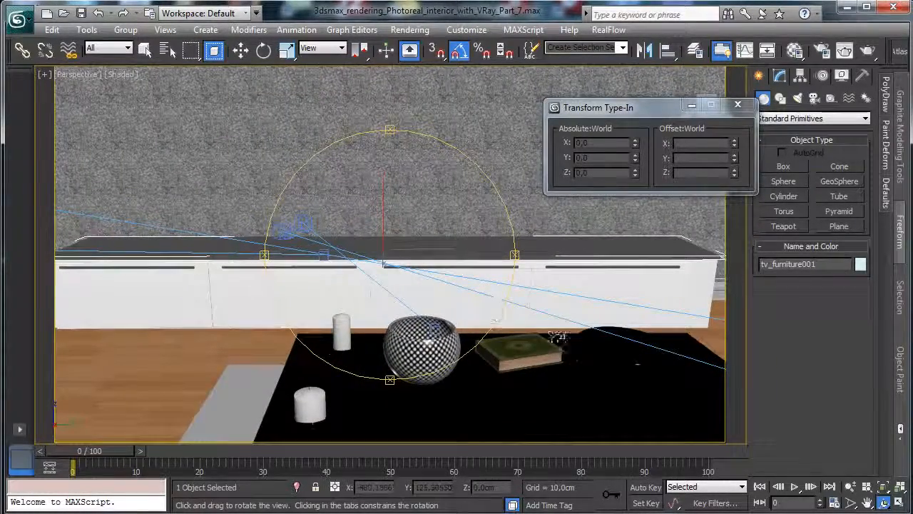
left_click(850, 486)
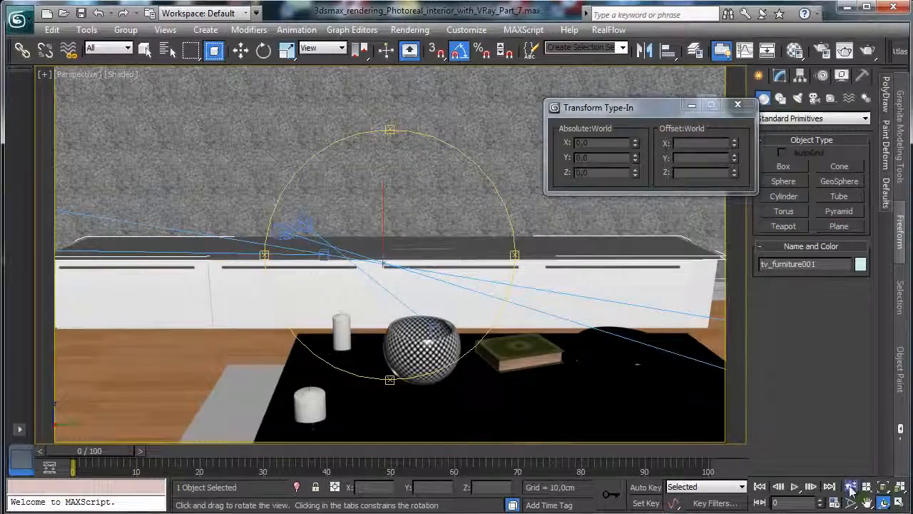
left_click_drag(330, 314, 332, 261)
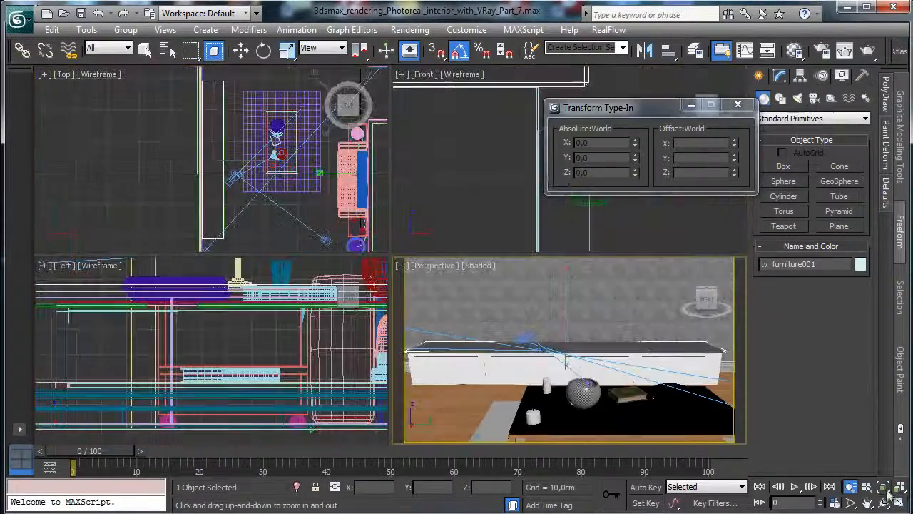
left_click(900, 503)
Add the four white drawer fronts to the selected cabinet top and isolate the selection.
right_click(279, 326)
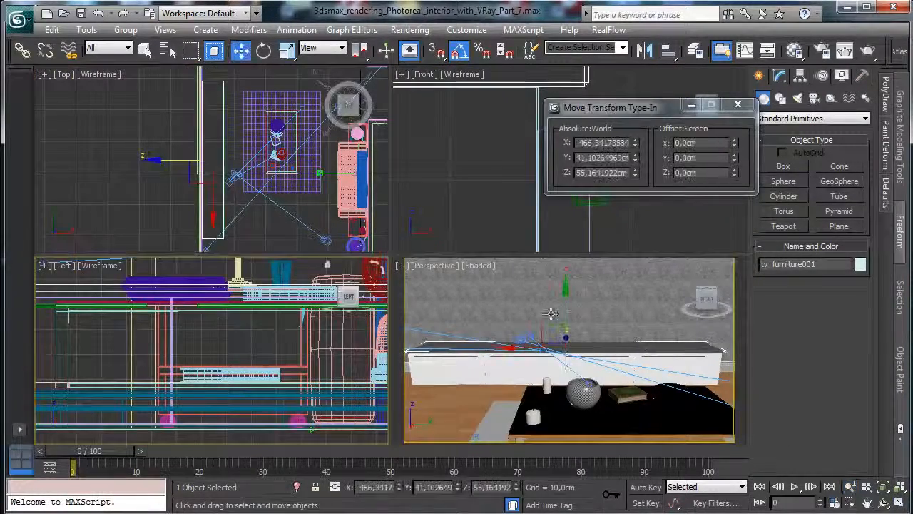
left_click(145, 48)
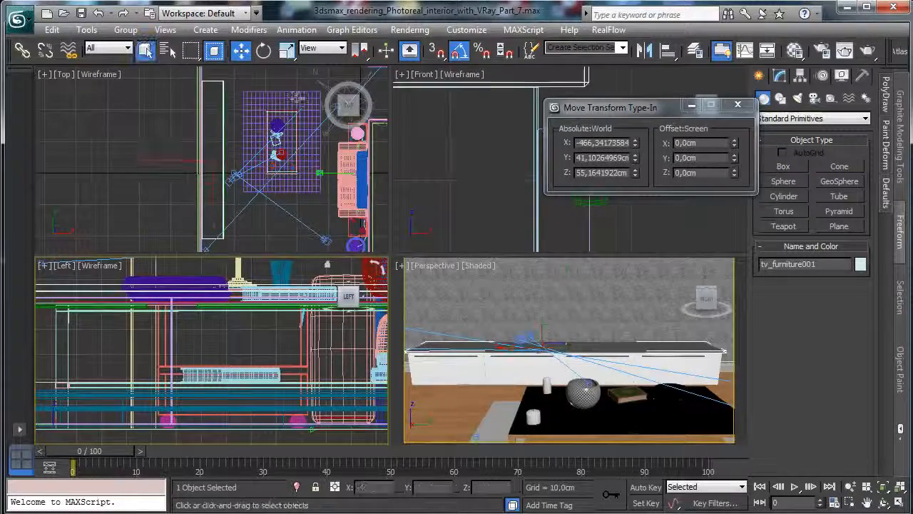
right_click(601, 345)
left_click(685, 361, "ctrl")
left_click(580, 370, "ctrl")
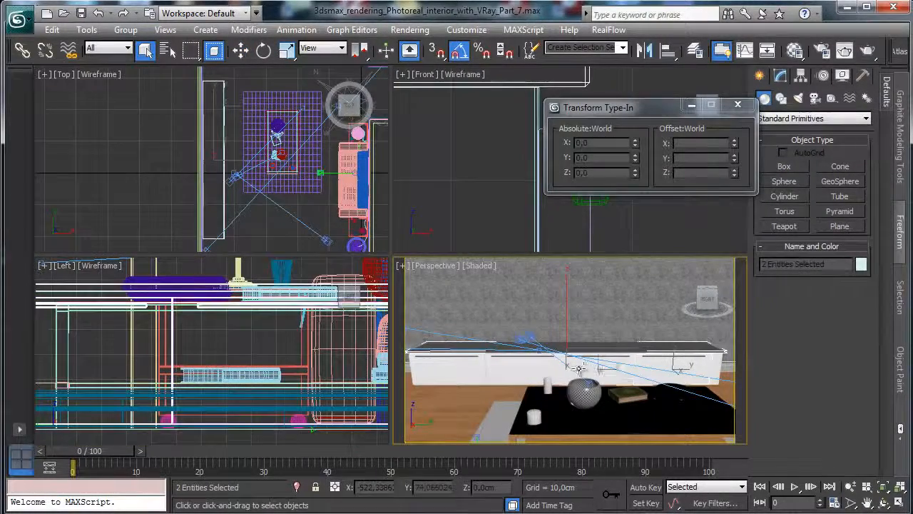
left_click(503, 370, "ctrl")
left_click(448, 371, "ctrl")
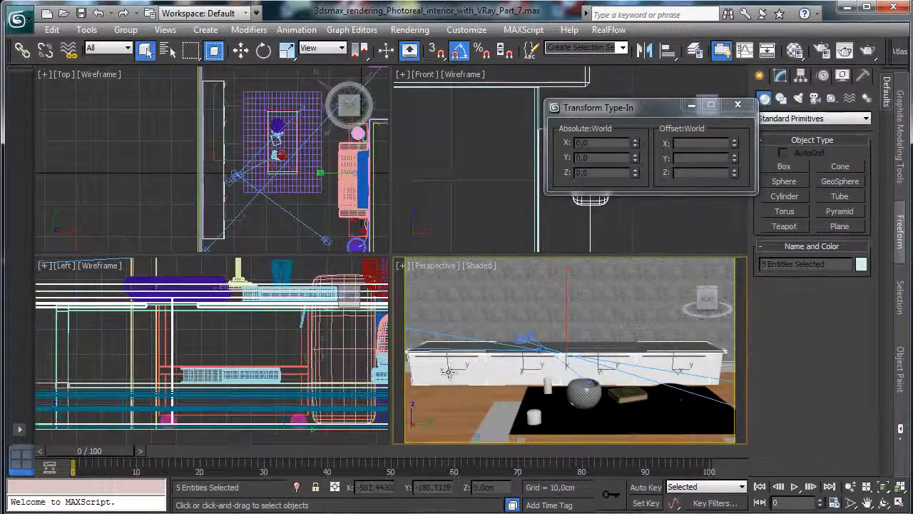
left_click(297, 487)
Draw a box about 234 cm long, 16 cm wide and 83 cm high in front of the cabinet in the Top view.
left_click(883, 503)
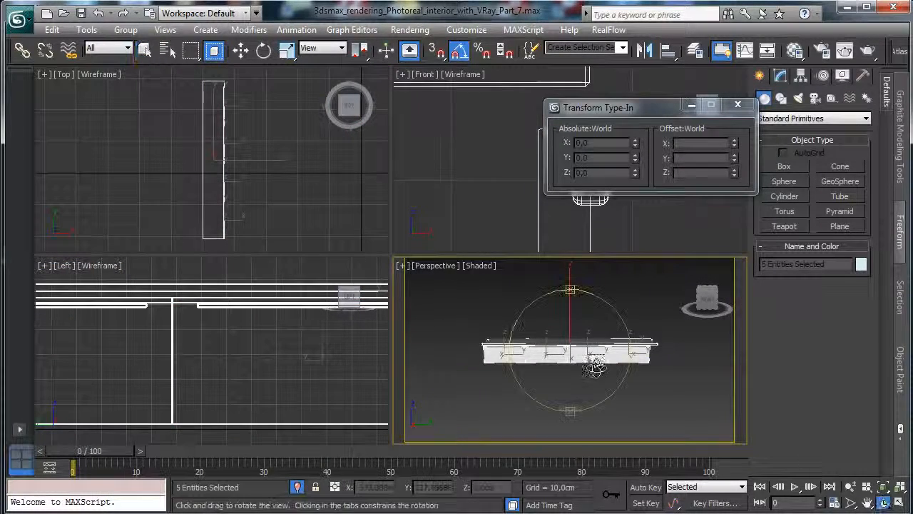
left_click_drag(592, 363, 610, 337)
left_click(900, 503)
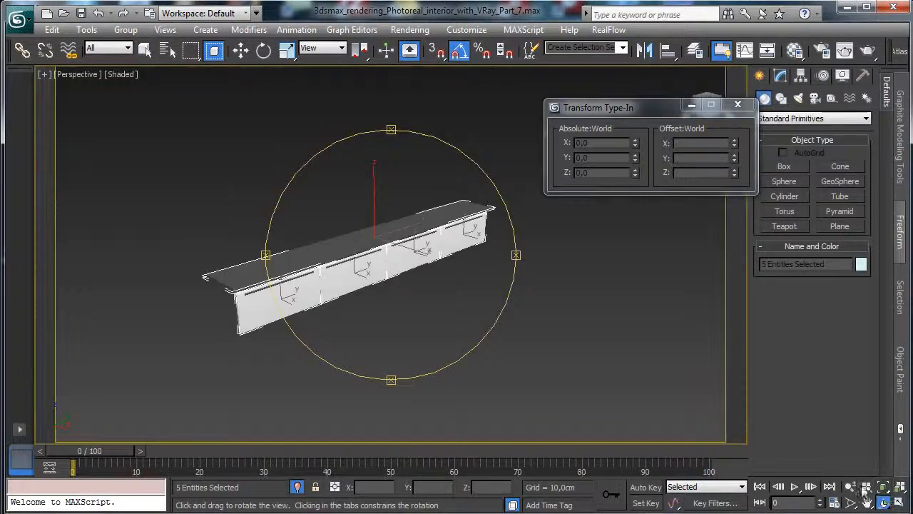
left_click(850, 486)
left_click_drag(303, 280, 314, 299)
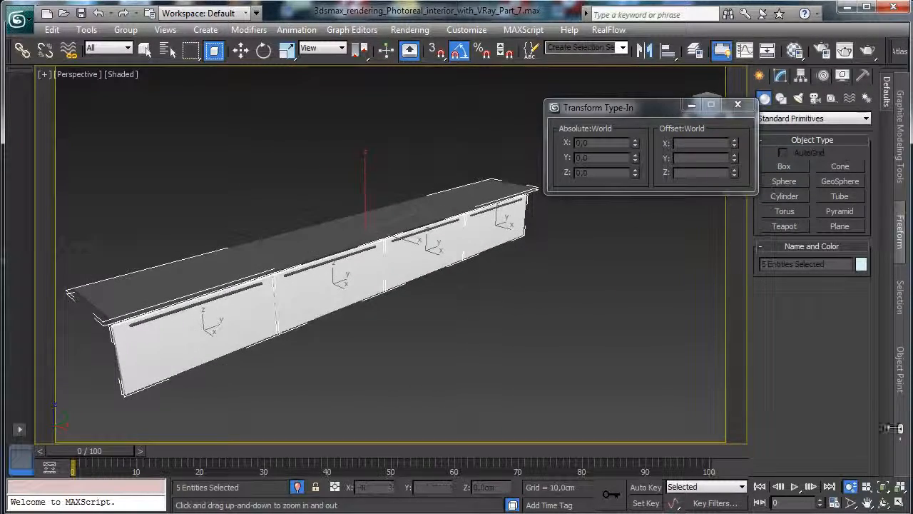
left_click(899, 503)
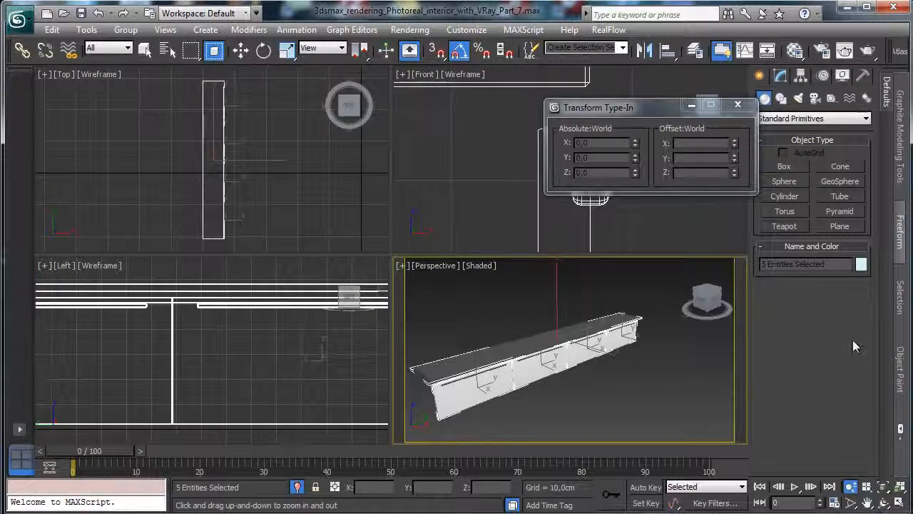
right_click(253, 166)
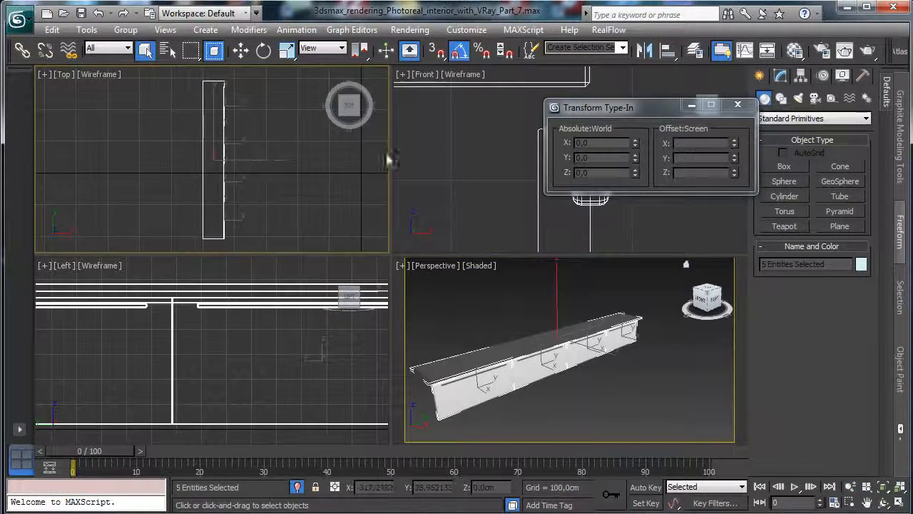
left_click(788, 166)
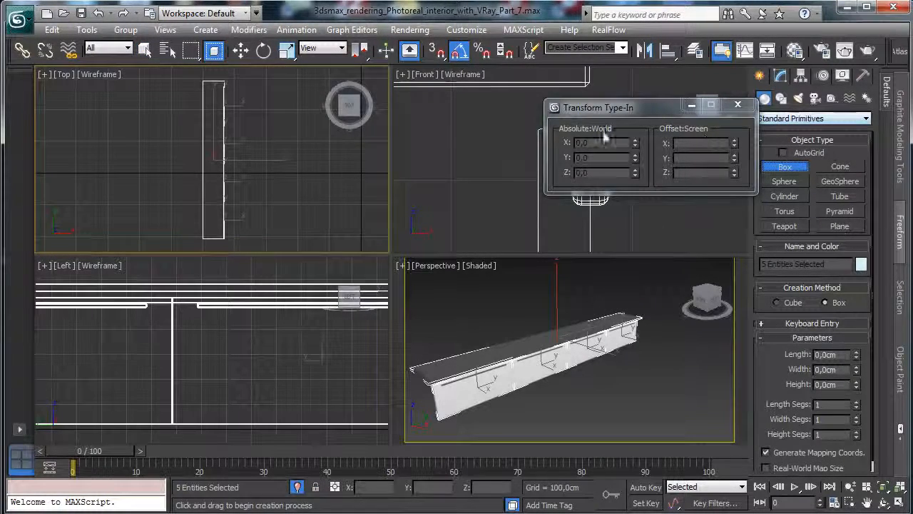
left_click_drag(236, 84, 240, 165)
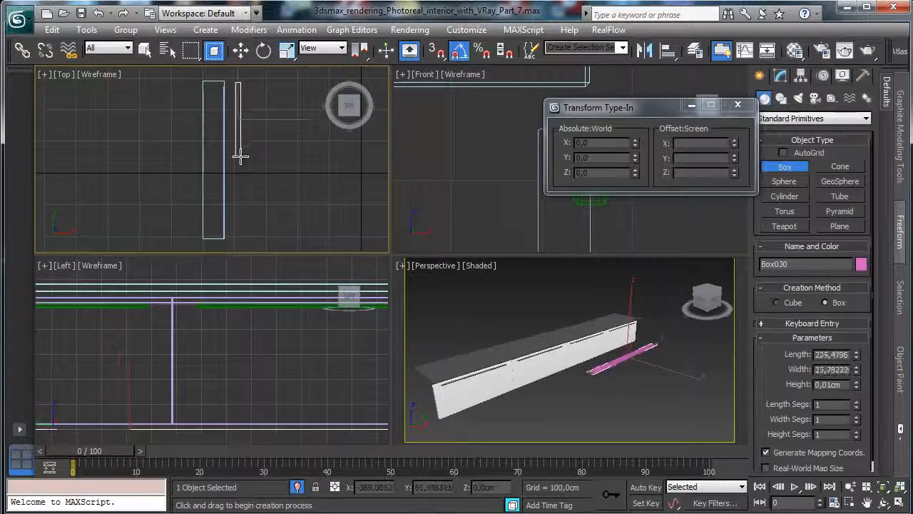
left_click(241, 128)
Set the box's length to 200 cm, width to 5 cm and height to 45 cm.
left_click(777, 76)
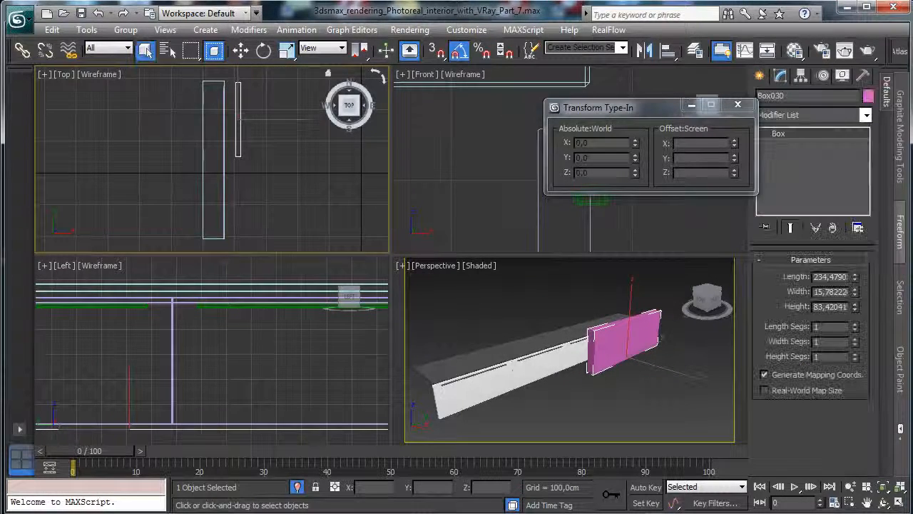
type("200")
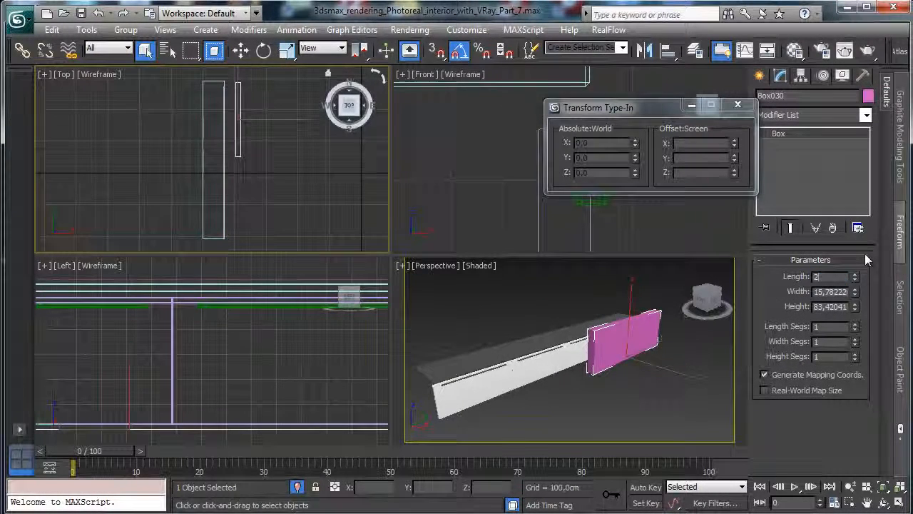
key("Return")
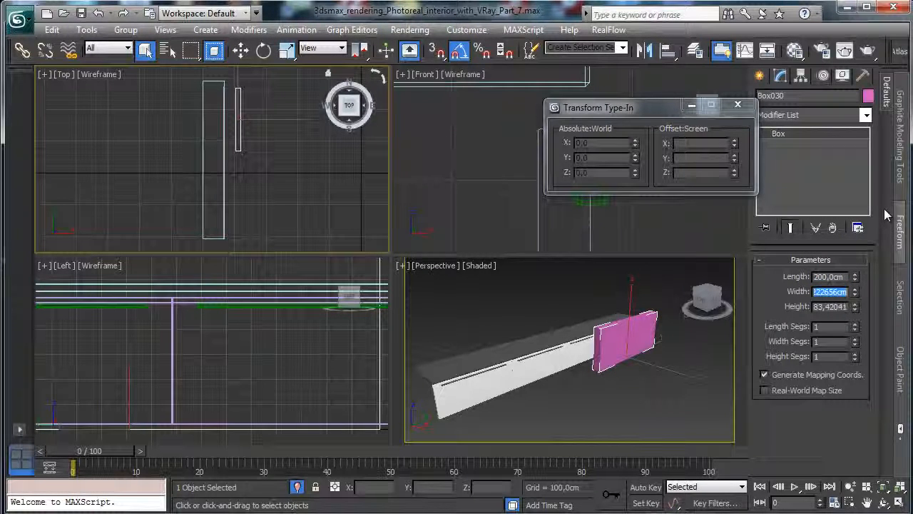
type("5")
key("Return")
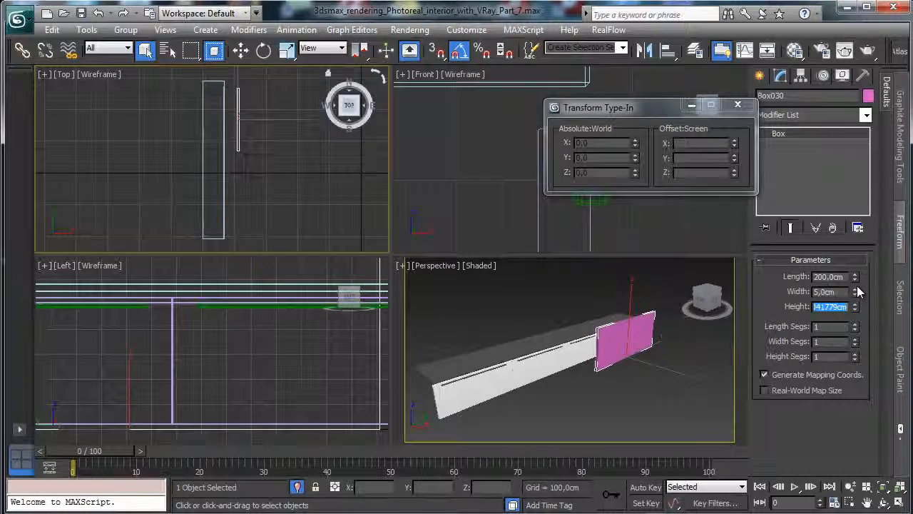
type("45")
key("Return")
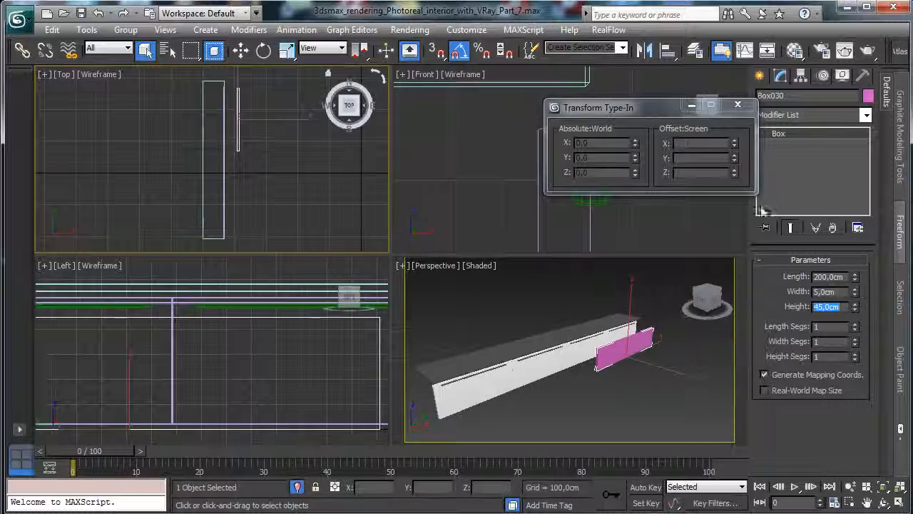
Move the box to the cabinet's rear edge and raise it to about 56 cm so it stands on the top.
right_click(438, 323)
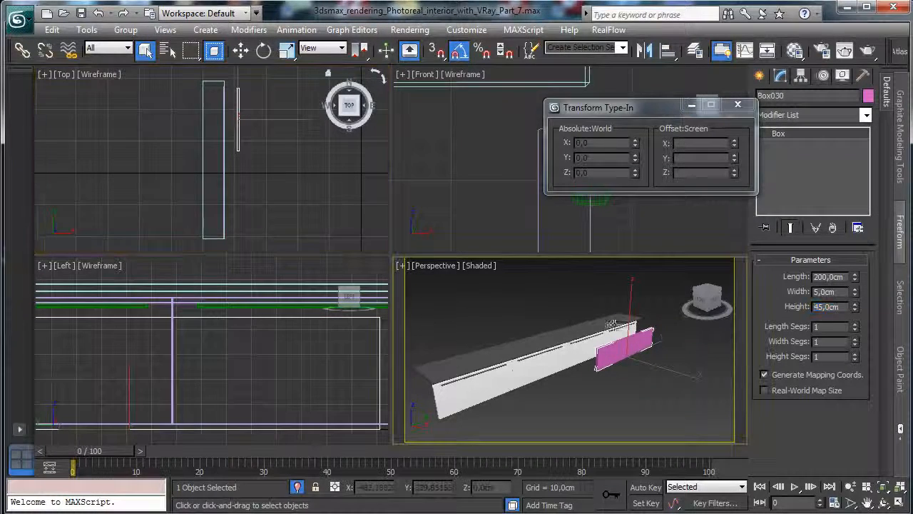
left_click(242, 52)
right_click(285, 119)
left_click_drag(288, 118, 253, 117)
right_click(578, 271)
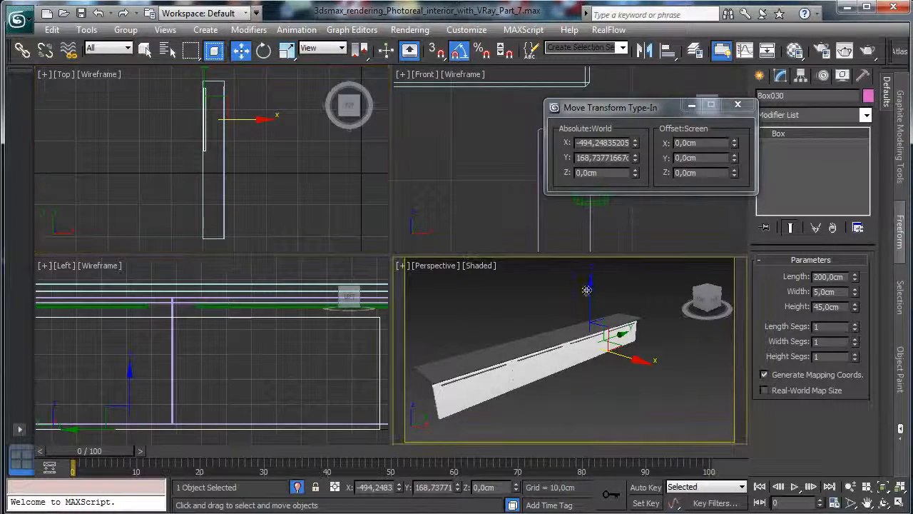
left_click_drag(590, 299, 591, 279)
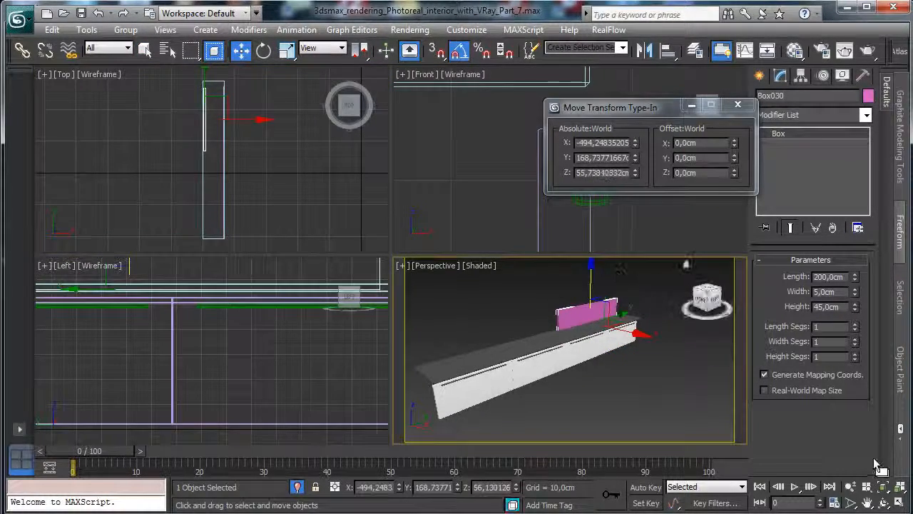
Raise the pink box to a height of about 58.5 cm and slide it along the cabinet to about Y 186 cm.
key("alt+w")
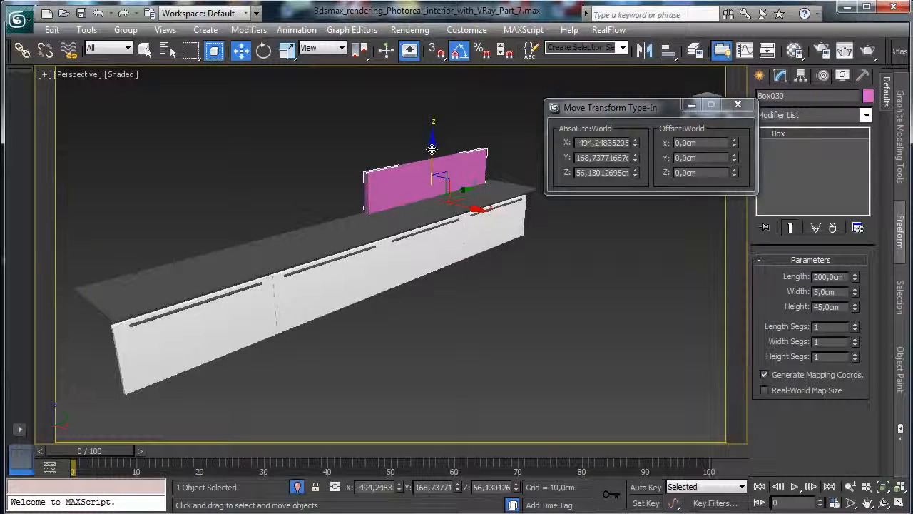
left_click_drag(431, 149, 432, 147)
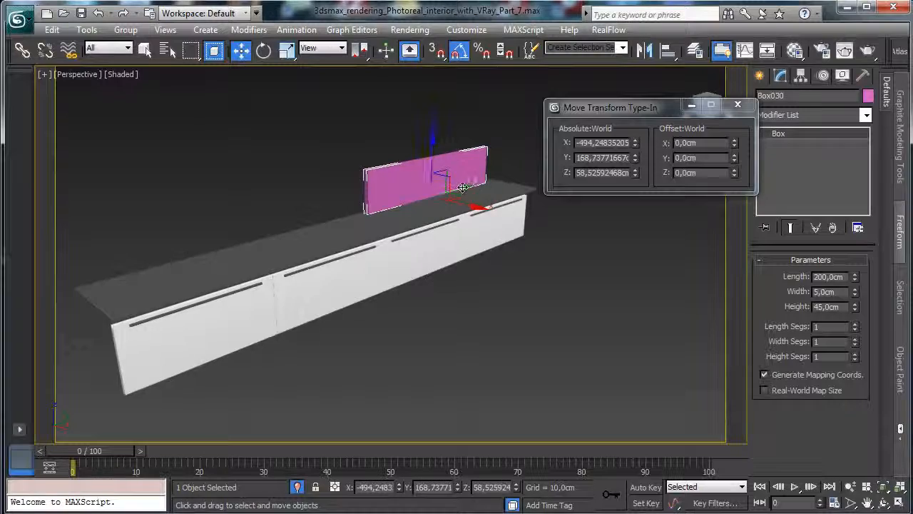
left_click_drag(471, 179, 483, 176)
Fit the box into the cabinet top's rear corner in the Top view, at about X -497.7 cm and Y 191.2 cm.
left_click(898, 502)
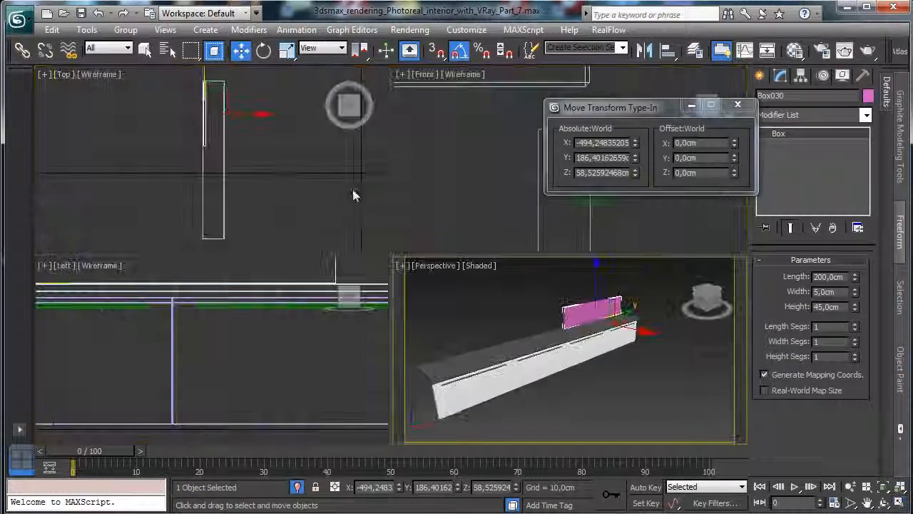
right_click(353, 191)
left_click(897, 503)
left_click(850, 502)
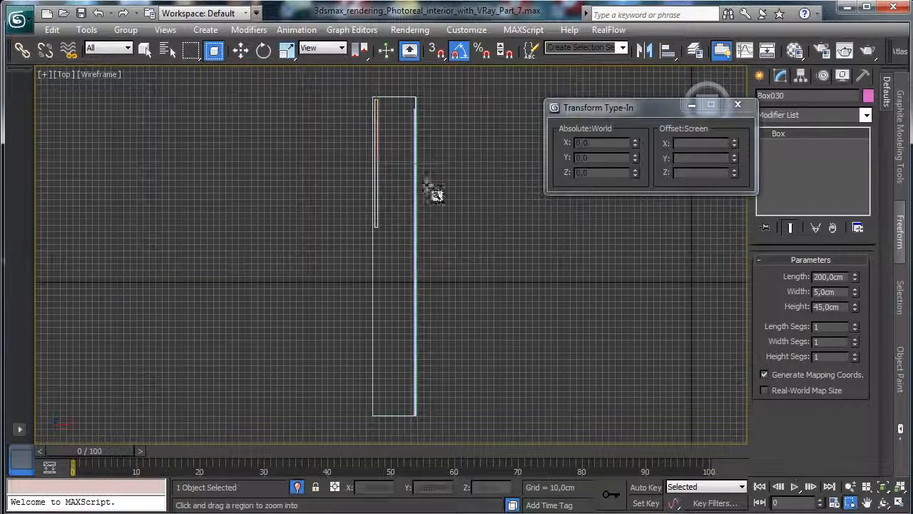
left_click_drag(368, 90, 408, 123)
key("w")
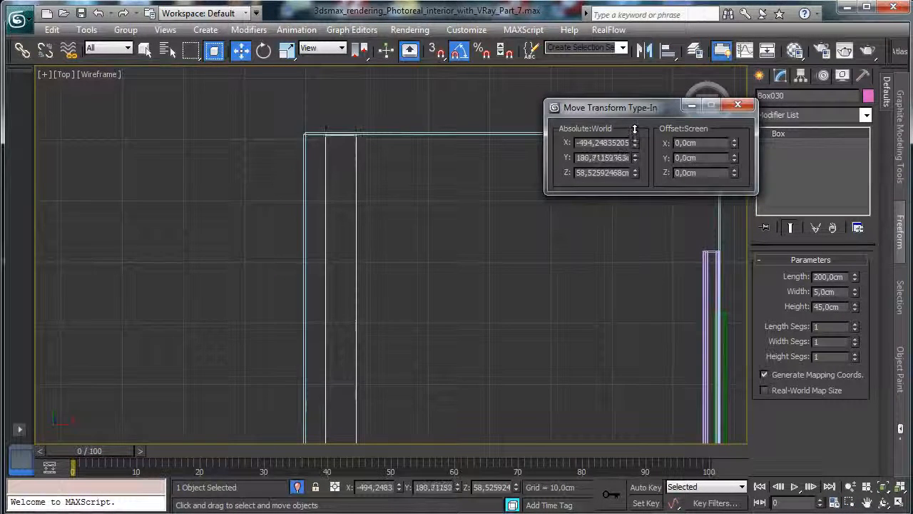
left_click_drag(634, 129, 640, 161)
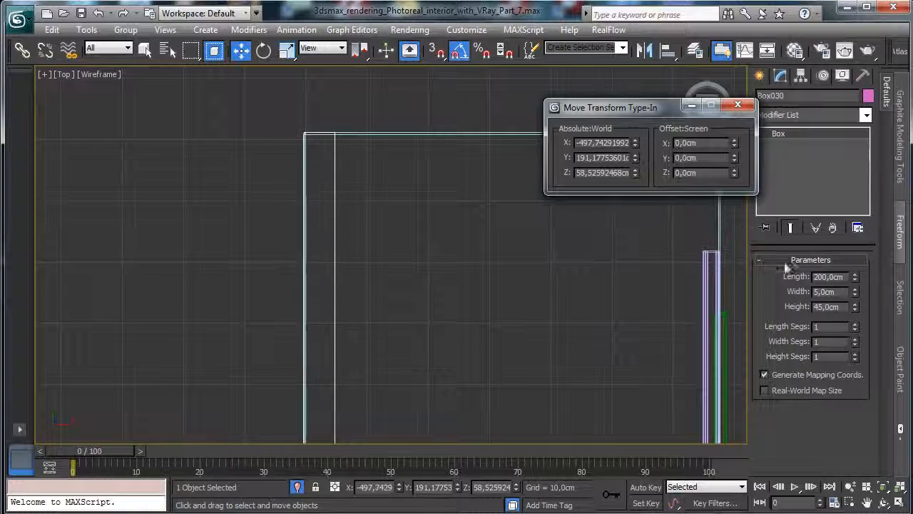
left_click(901, 503)
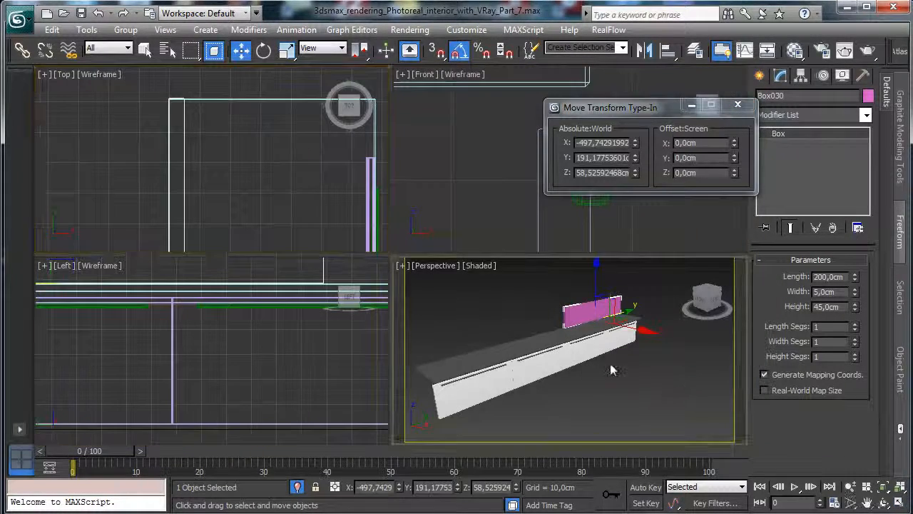
right_click(597, 307)
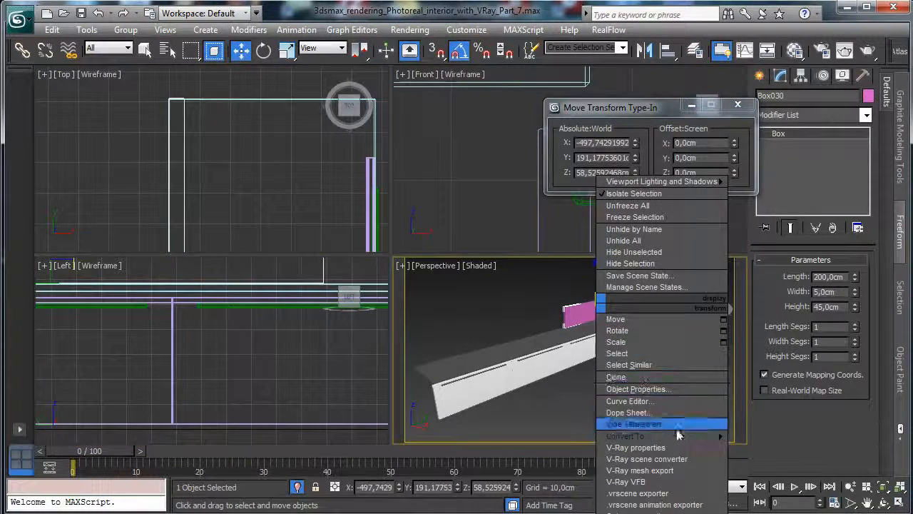
mouse_move(700, 436)
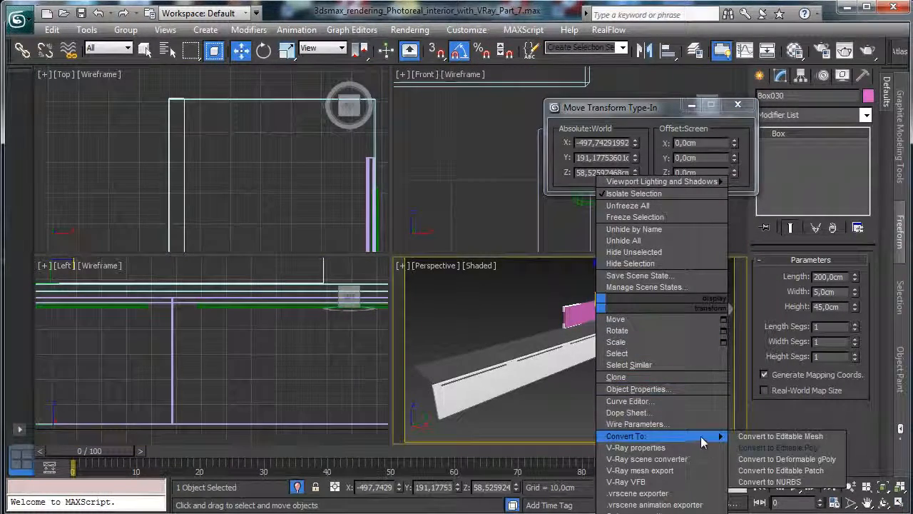
left_click(777, 435)
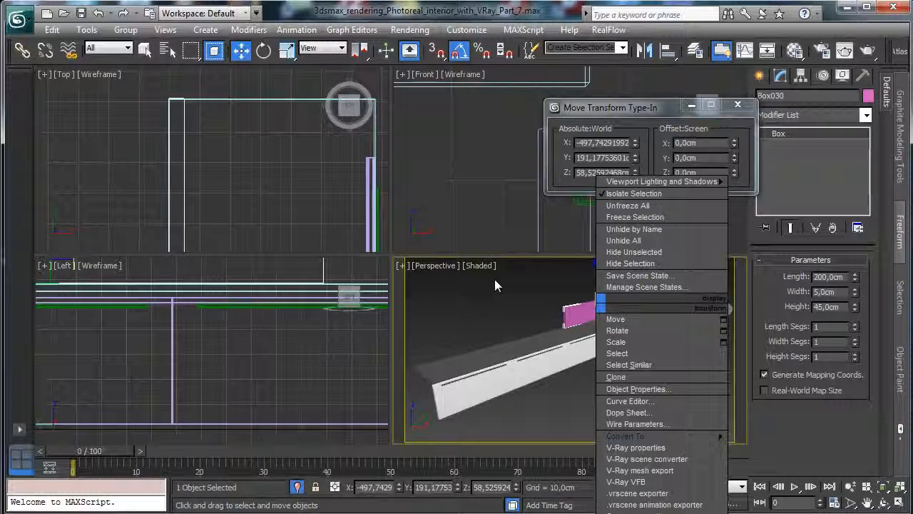
left_click(847, 279)
Set the box's length to 250 cm and move it to about Y 165.9 cm, level with the cabinet top's end.
double_click(831, 277)
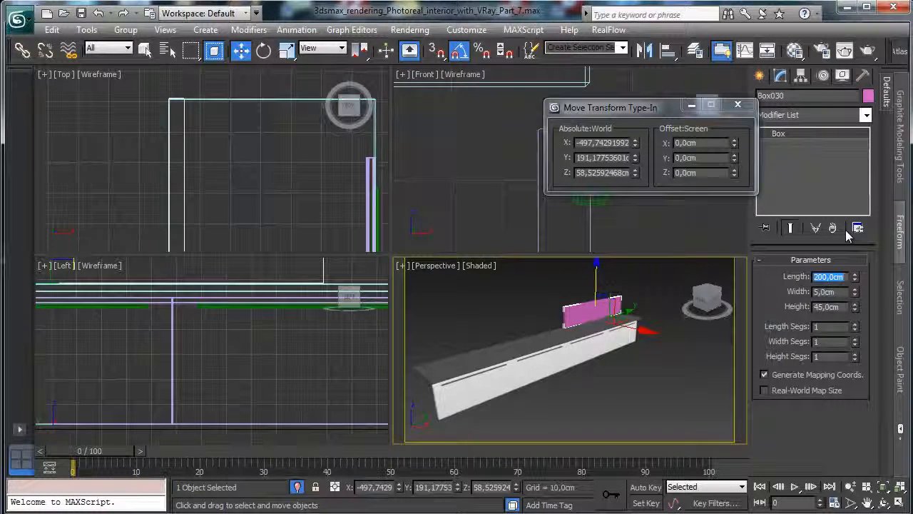
type("250")
key("Return")
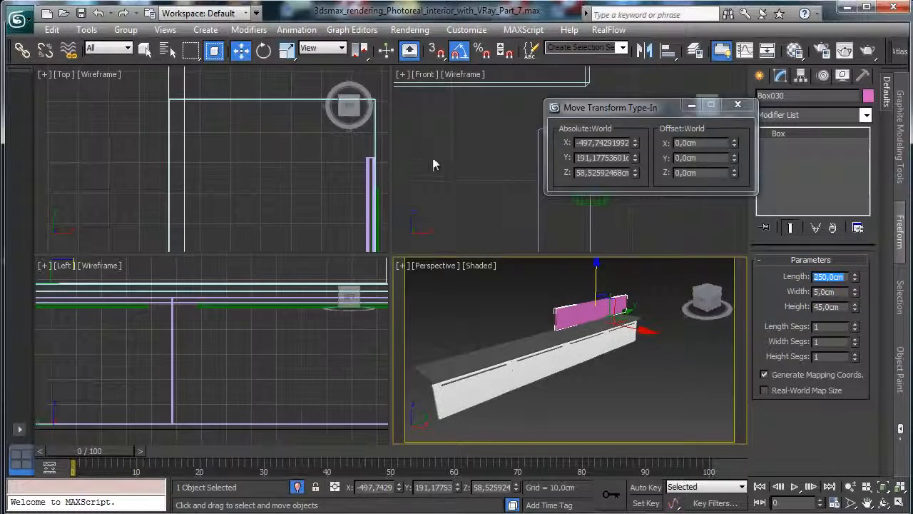
left_click_drag(635, 160, 633, 161)
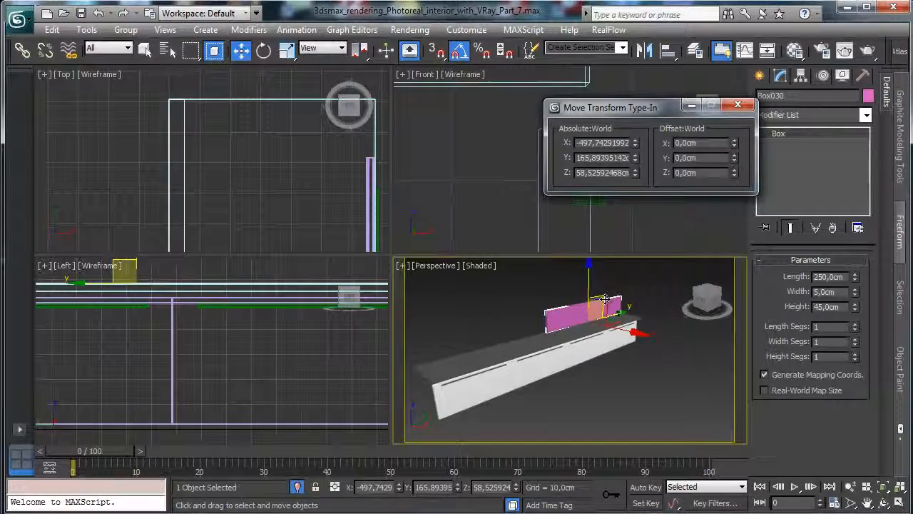
Convert the pink box to an Editable Poly and select all of its edges.
right_click(569, 311)
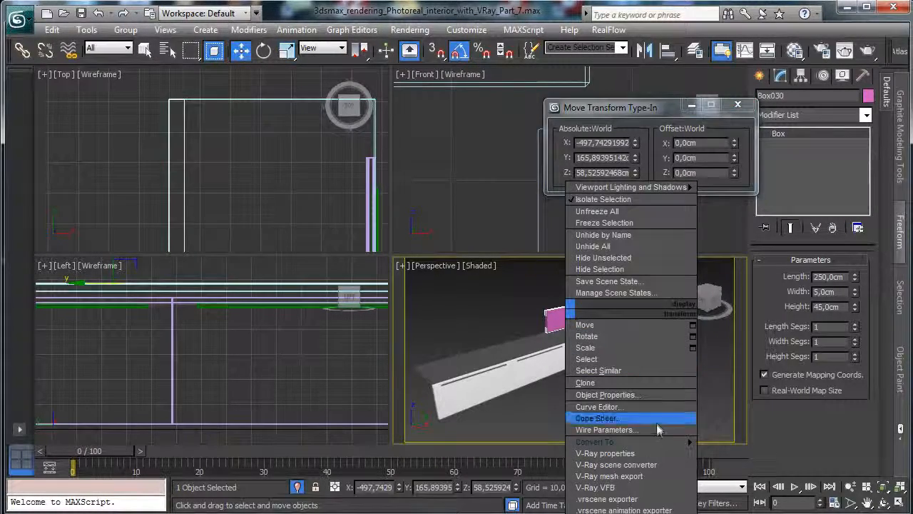
mouse_move(703, 445)
left_click(749, 403)
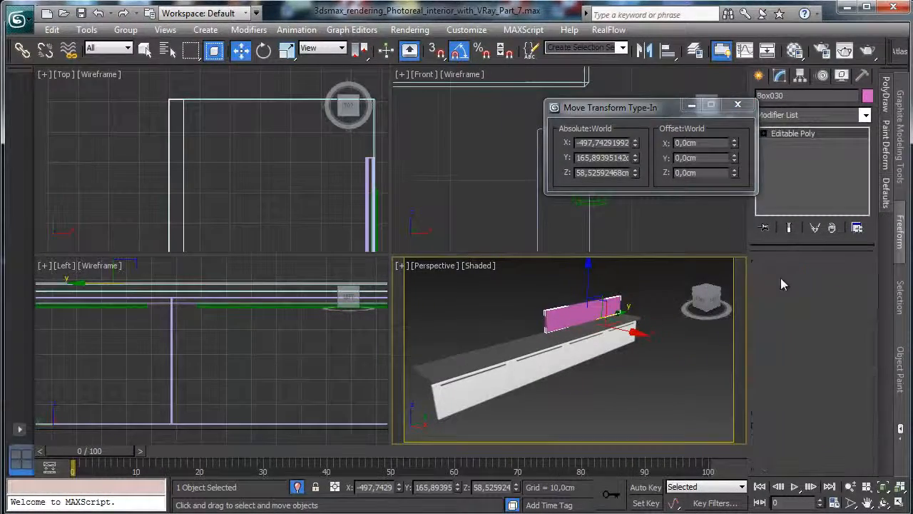
left_click_drag(647, 368, 646, 368)
scroll(813, 342, "down", 5)
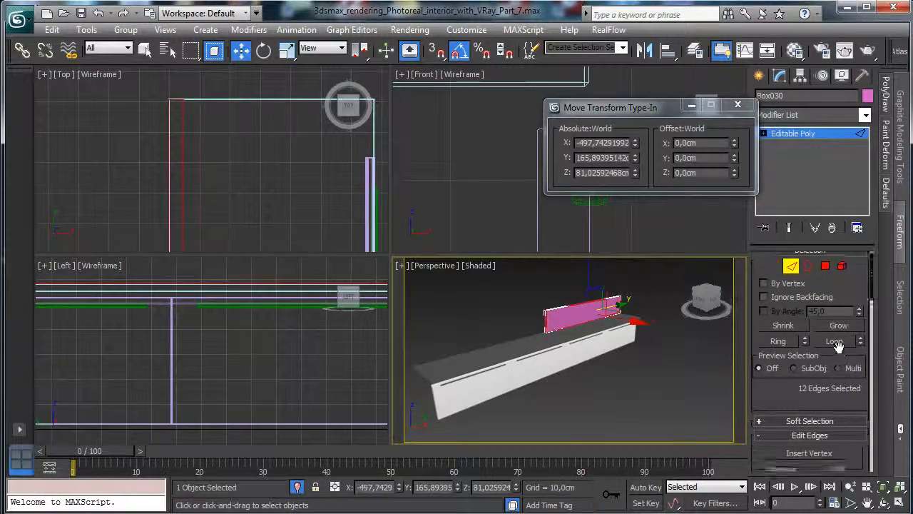
Chamfer the selected edges by 0,25 cm and leave edge editing.
left_click(802, 343)
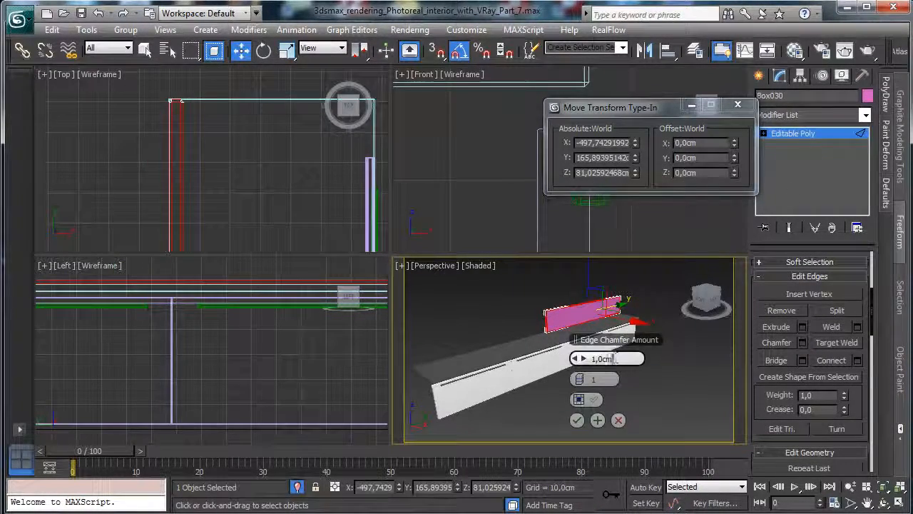
type("0,25")
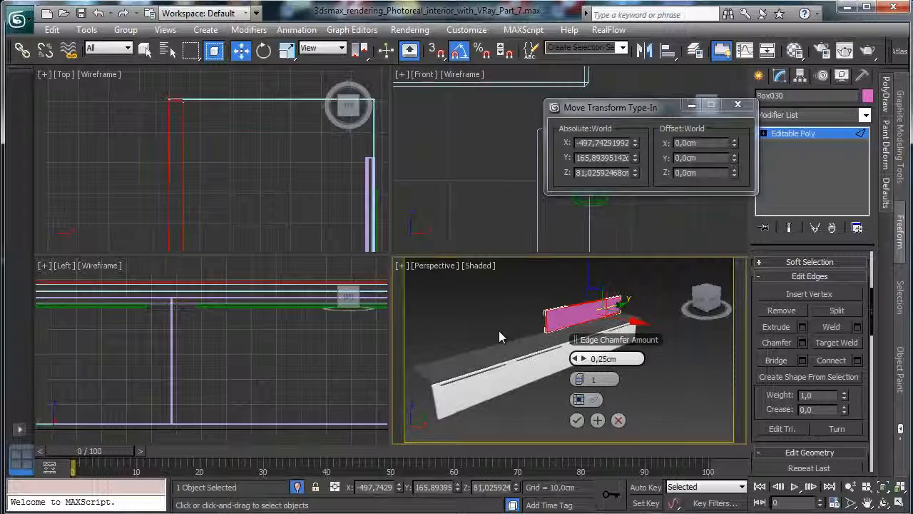
key("Return")
left_click(576, 420)
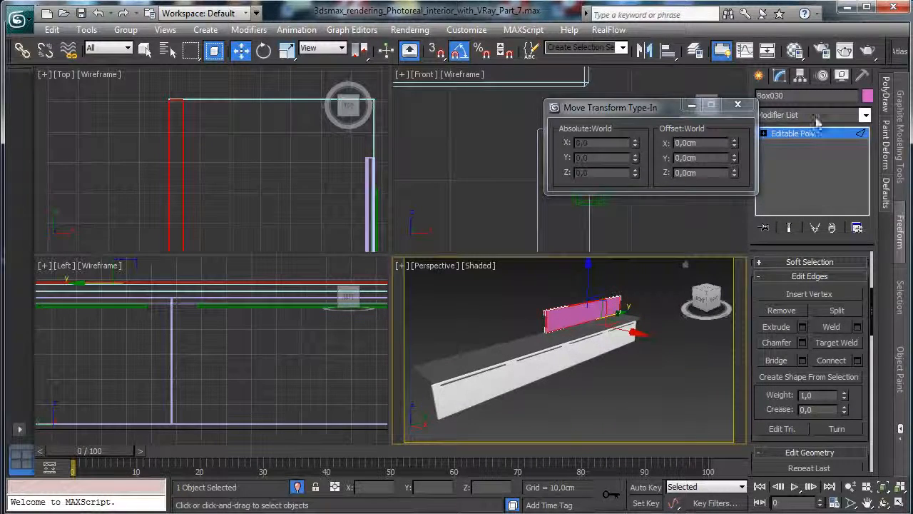
left_click(803, 135)
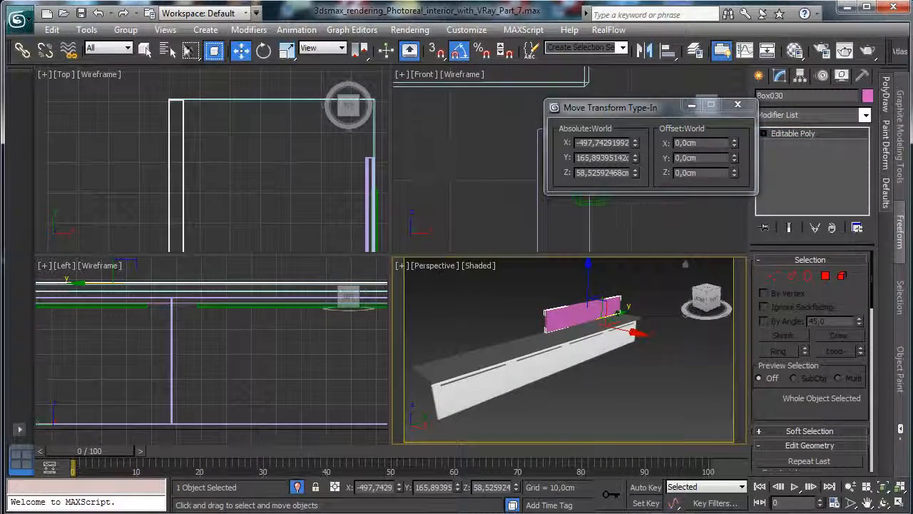
Draw a second box about 36 cm long, 27 cm wide and 12 cm high in the Top view beside the pink one.
key("e")
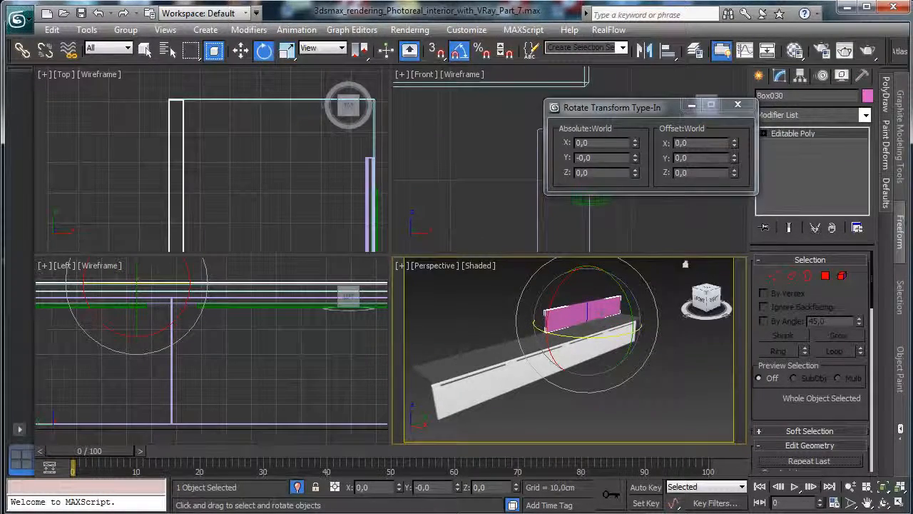
left_click(759, 75)
left_click(792, 166)
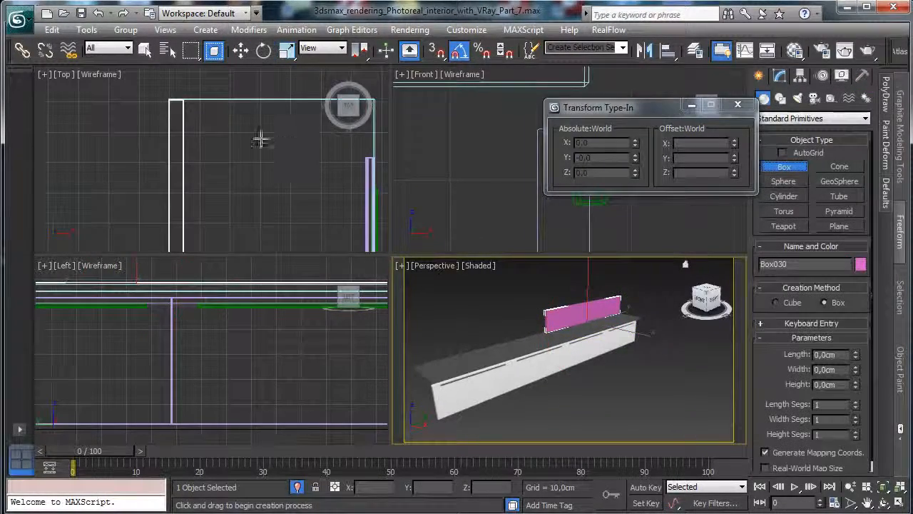
left_click_drag(217, 118, 300, 228)
left_click(295, 192)
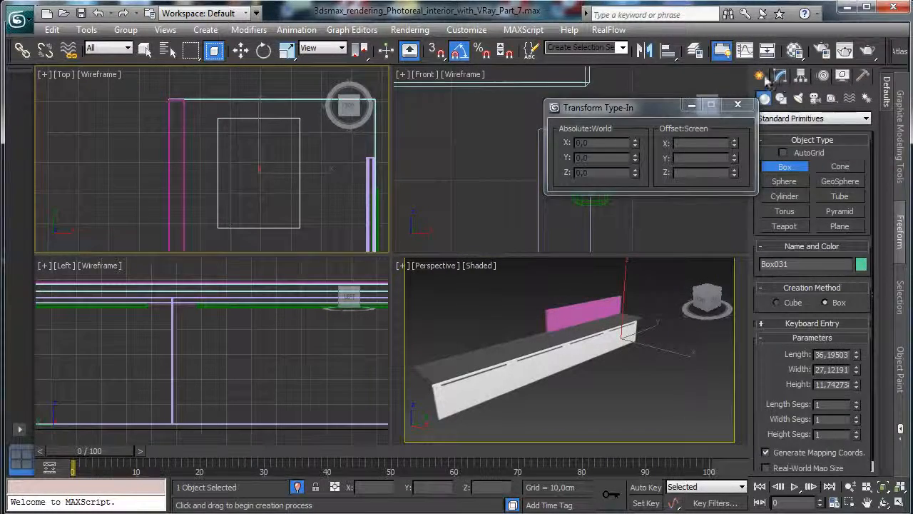
Set the second box's length to 250 cm, width to 35 cm and height to 7 cm.
left_click(780, 76)
double_click(817, 277)
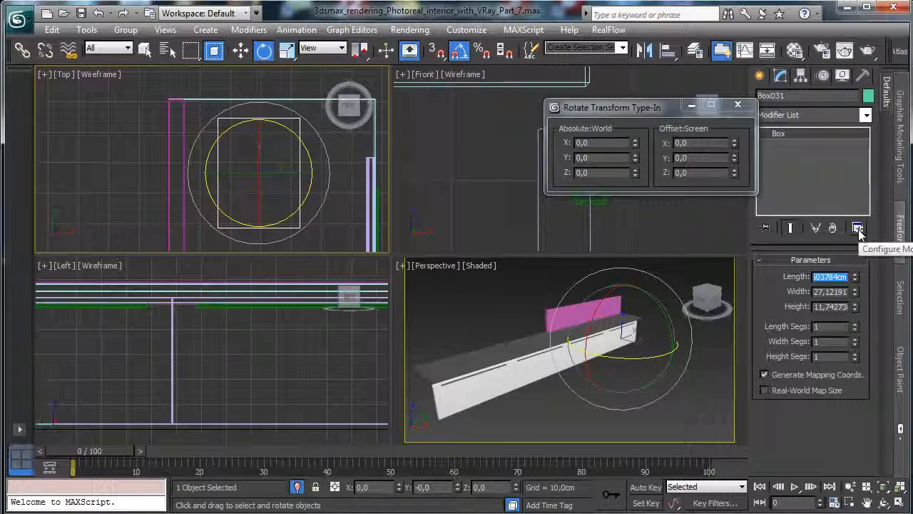
type("250")
key("Return")
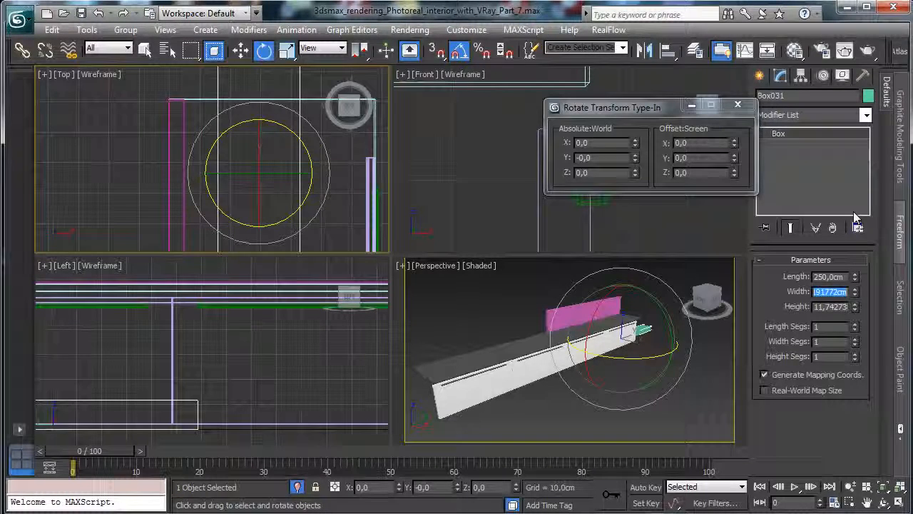
type("25")
key("Return")
type("3")
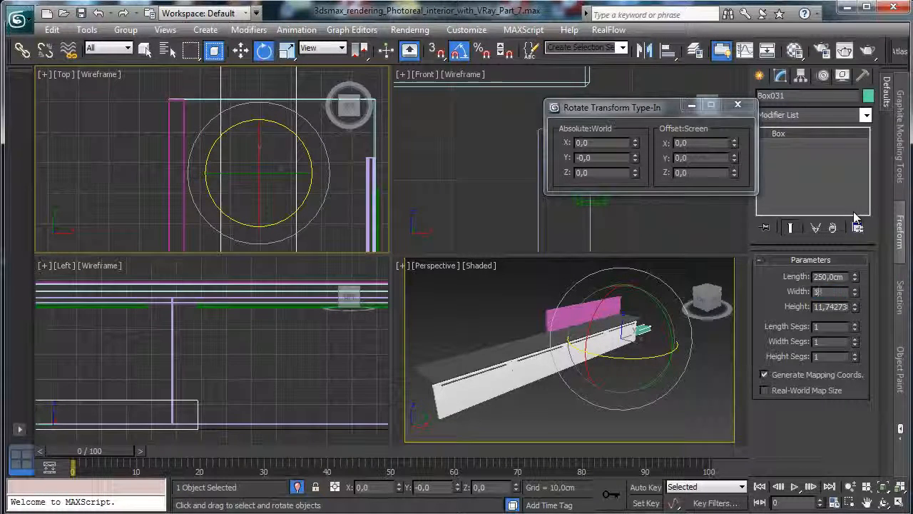
type("0")
key("Return")
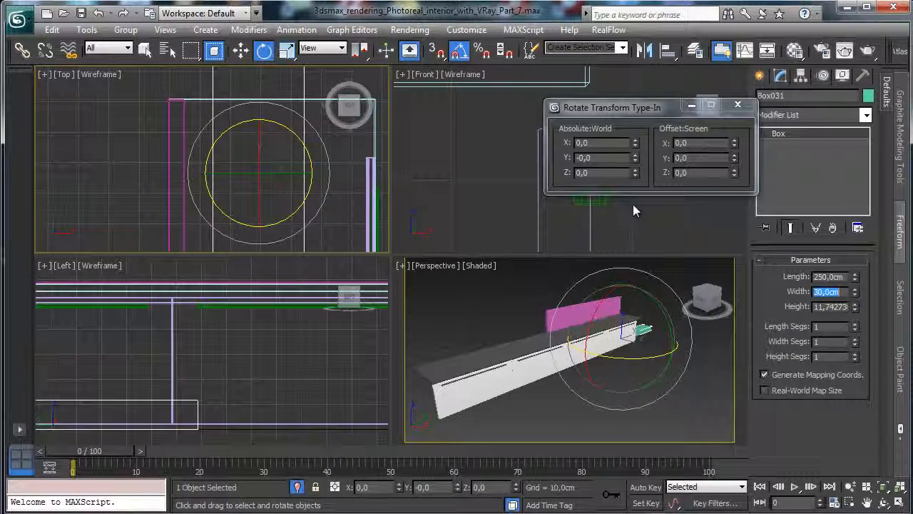
key("Return")
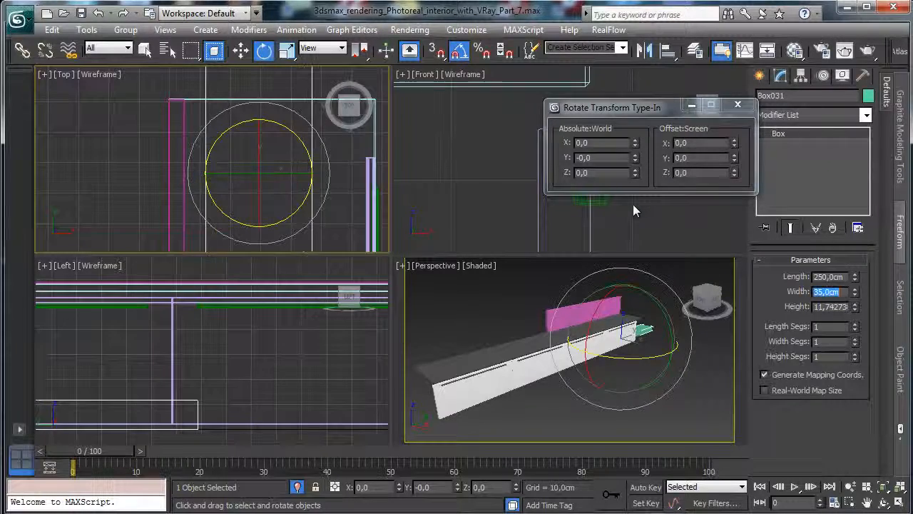
double_click(835, 308)
type("7")
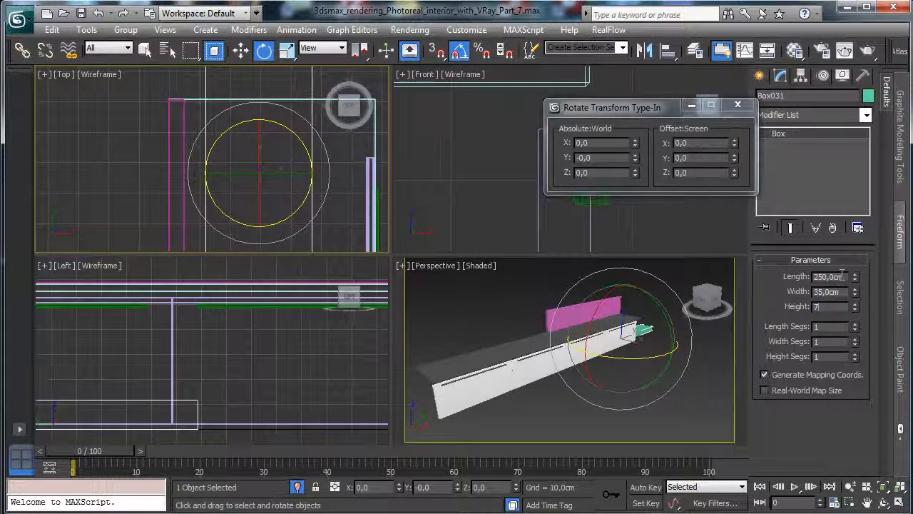
key("Return")
Align the second box to the pink box, center to center in X, Y and Z position.
right_click(211, 378)
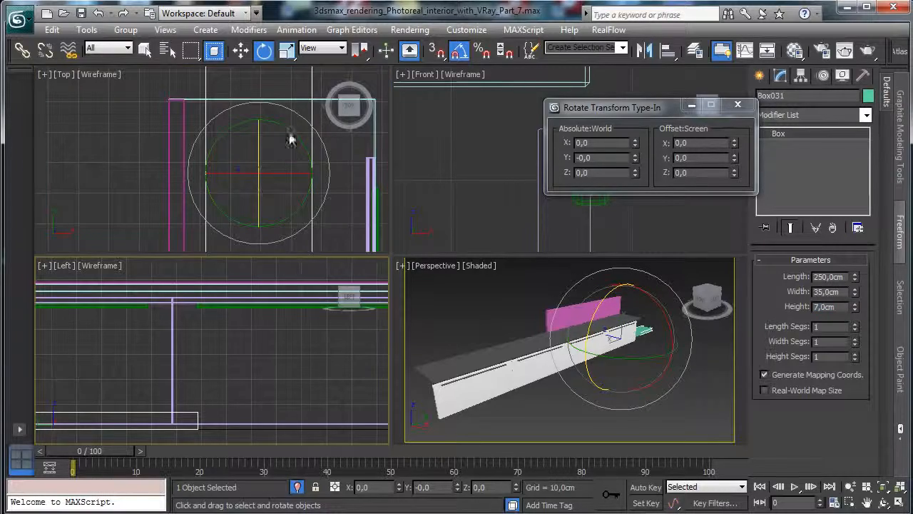
left_click(667, 50)
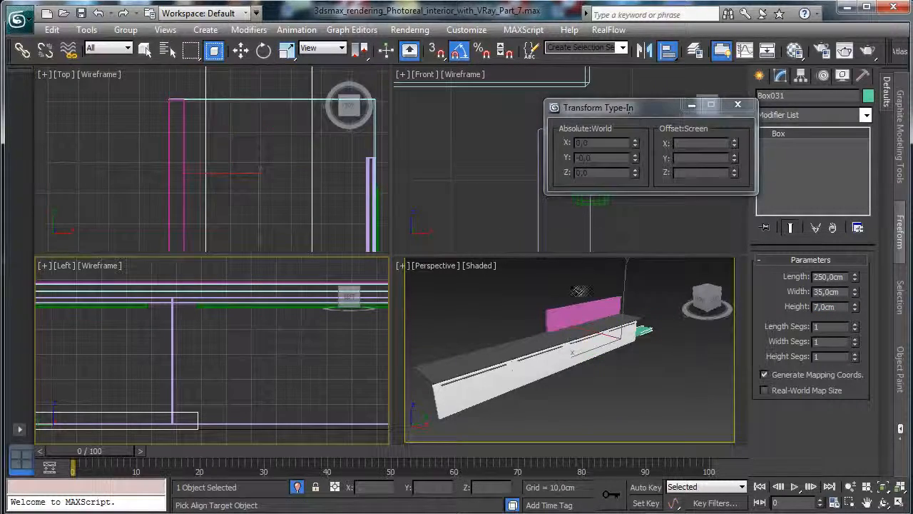
left_click(577, 309)
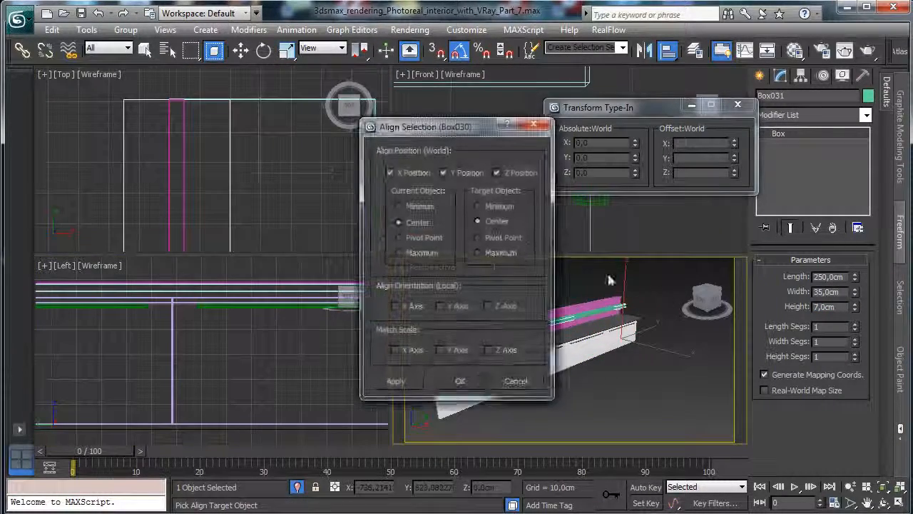
left_click(460, 380)
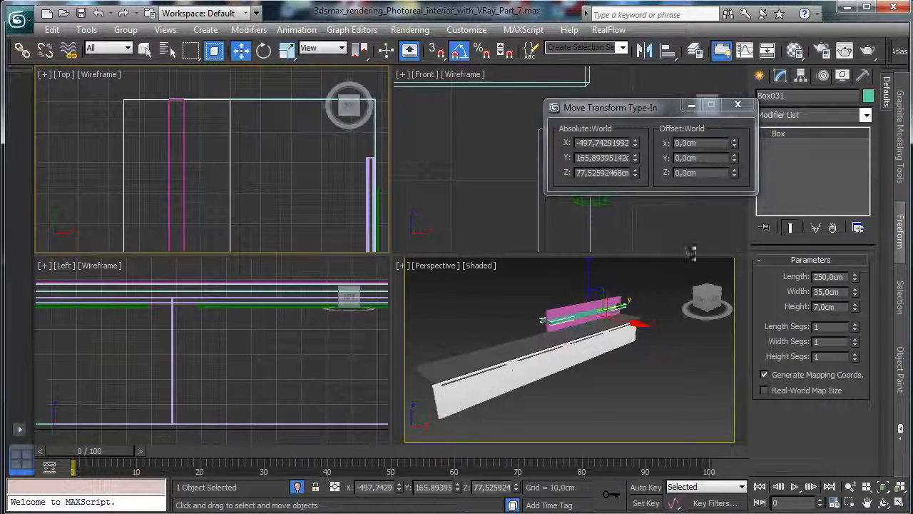
Convert the second box to an Editable Poly and select all of its edges.
right_click(582, 318)
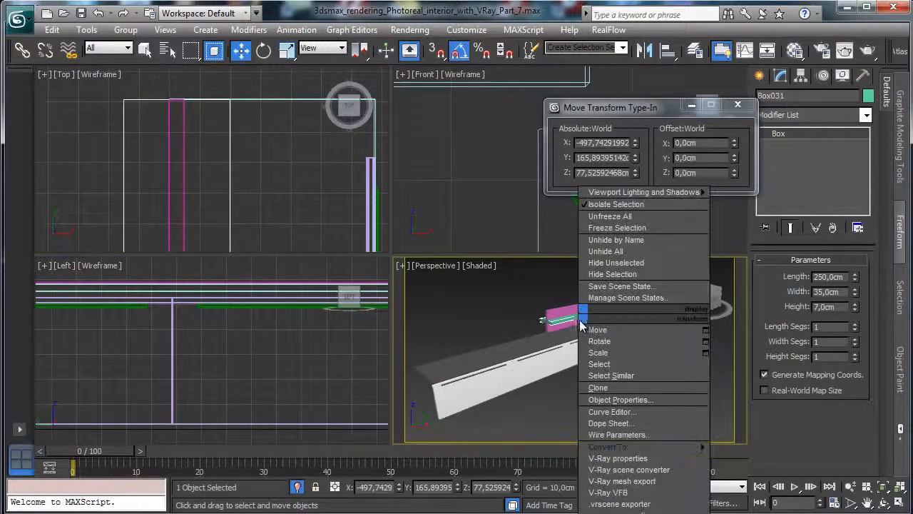
mouse_move(699, 446)
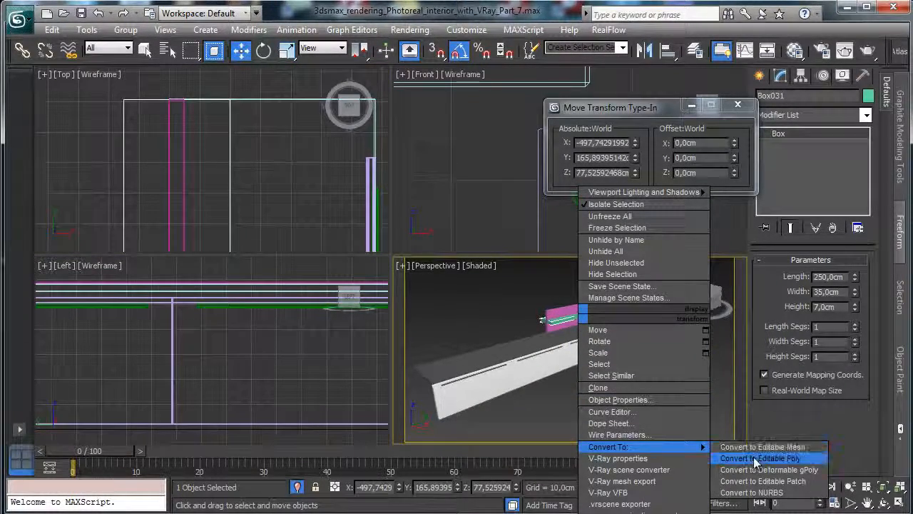
left_click(754, 453)
left_click(789, 278)
left_click_drag(509, 284, 662, 361)
scroll(785, 349, "down", 5)
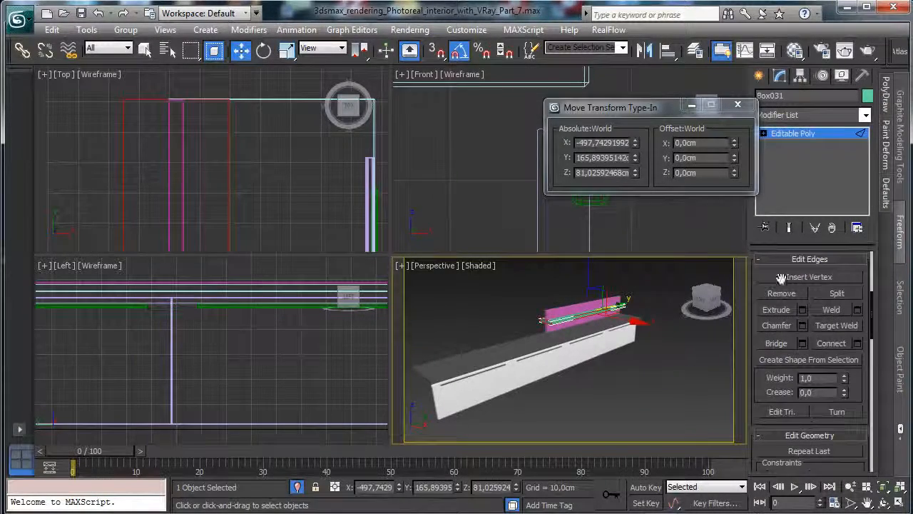
Chamfer the second box's selected edges by 0,25 cm and leave edge editing.
left_click(802, 325)
type("0,25")
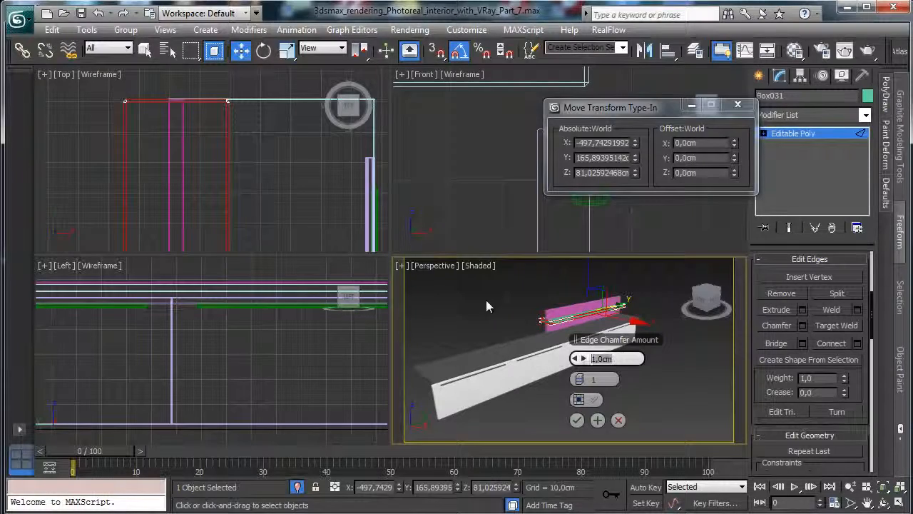
key("Return")
left_click(576, 420)
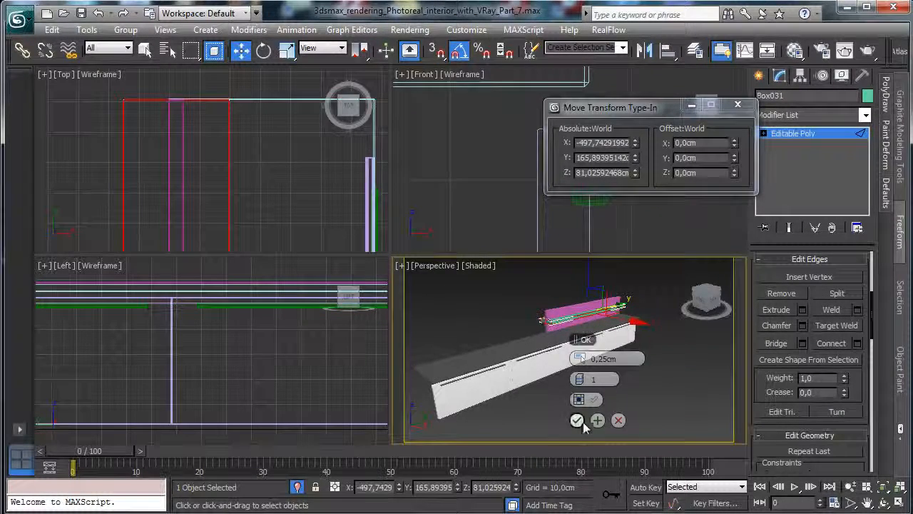
left_click(812, 134)
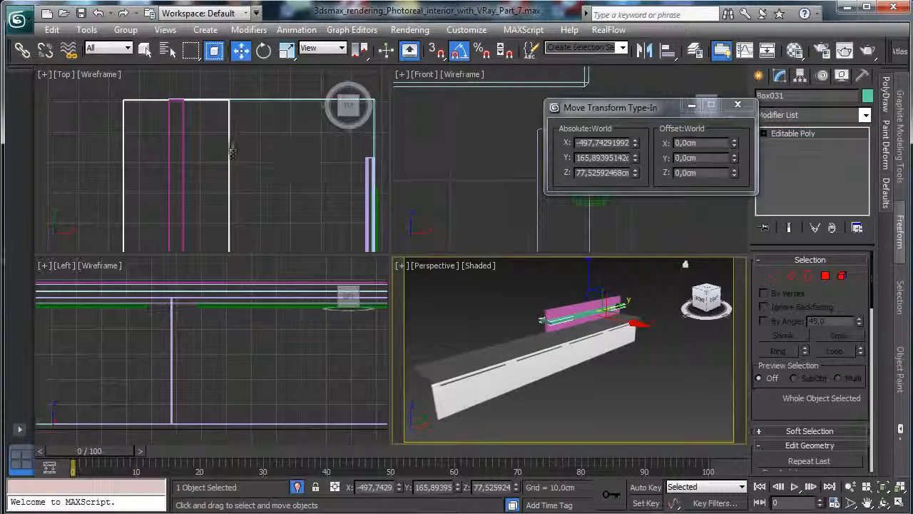
Move the shelf box to X about -477,93 cm, flush with the pink panel's far side, and raise it to Z about 93,34 cm.
left_click_drag(632, 325, 644, 328)
right_click(147, 179)
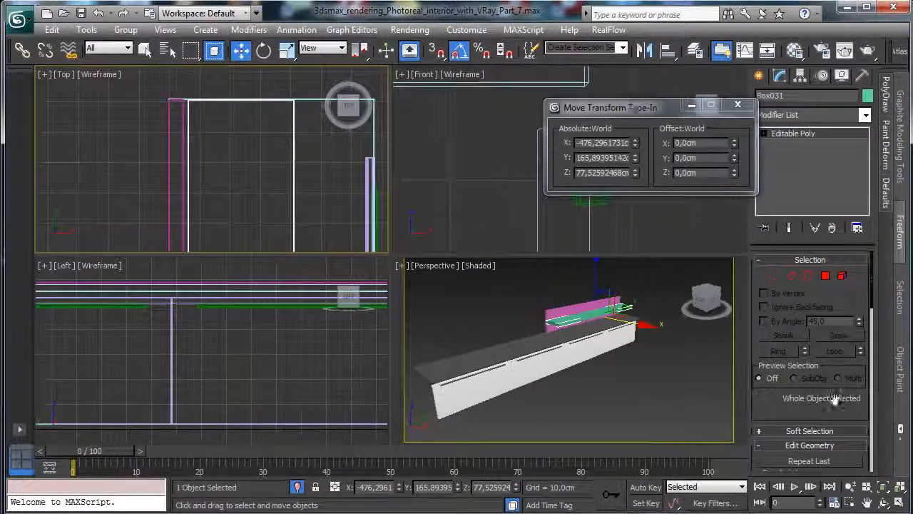
left_click(899, 503)
left_click_drag(636, 157, 635, 148)
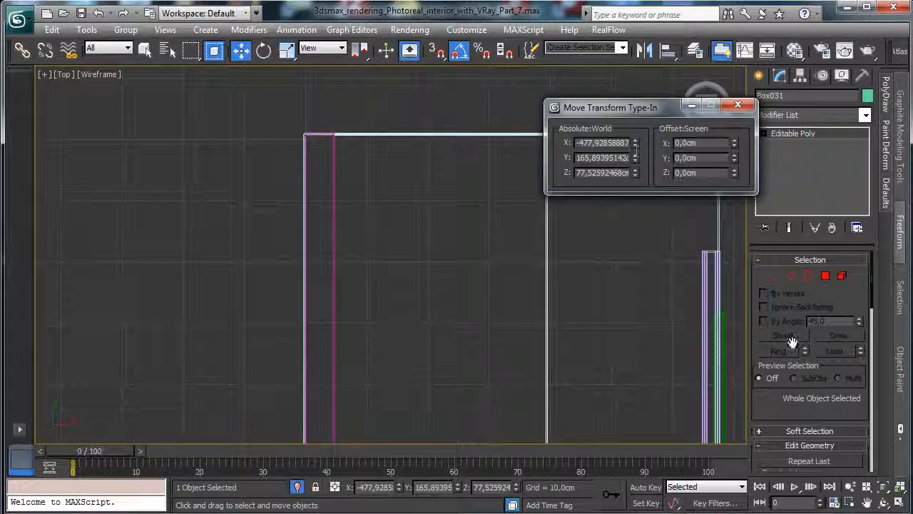
left_click(897, 503)
right_click(648, 370)
key("alt+w")
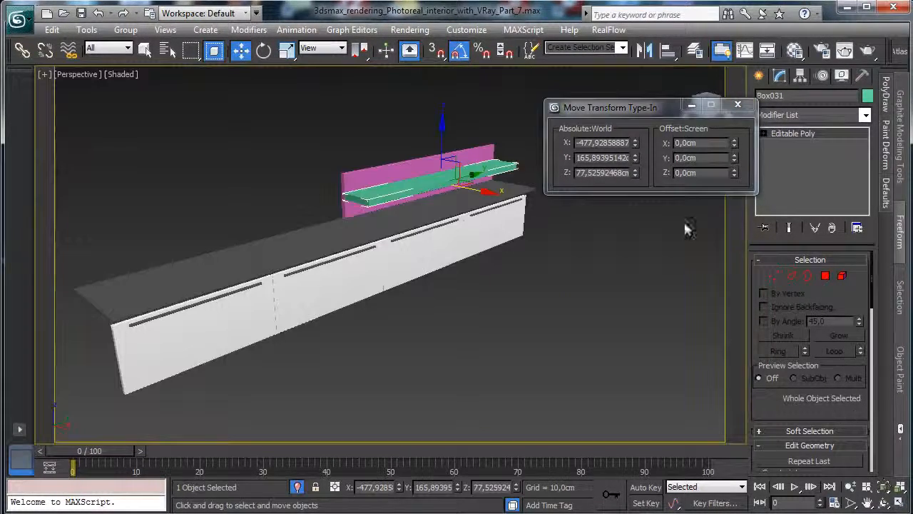
left_click_drag(637, 174, 640, 162)
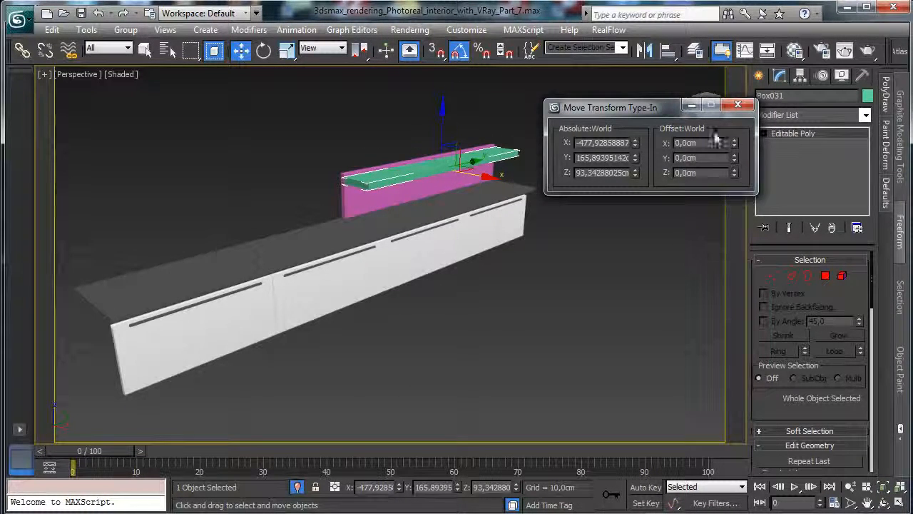
Assign a new VRayMtl material named TV Wood to both the shelf and the upright panel.
left_click(349, 200, "ctrl")
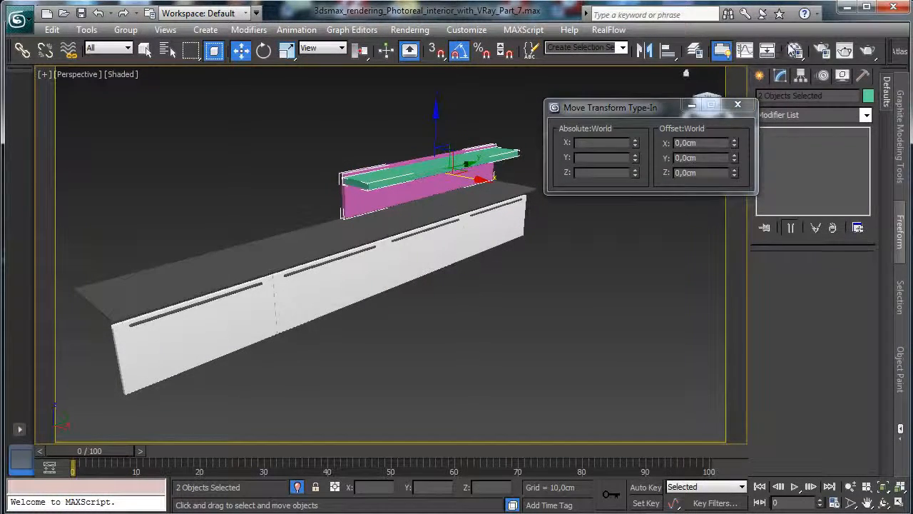
key("m")
left_click(841, 91)
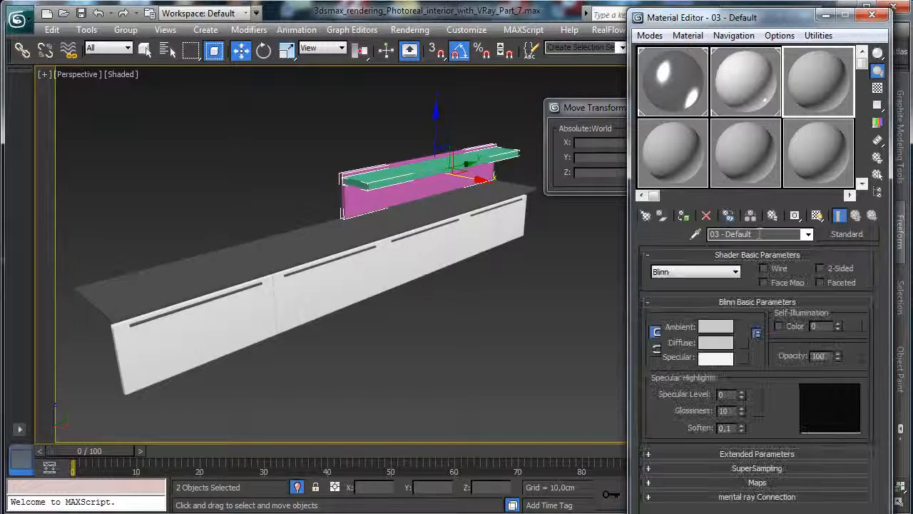
type("TV_Wood")
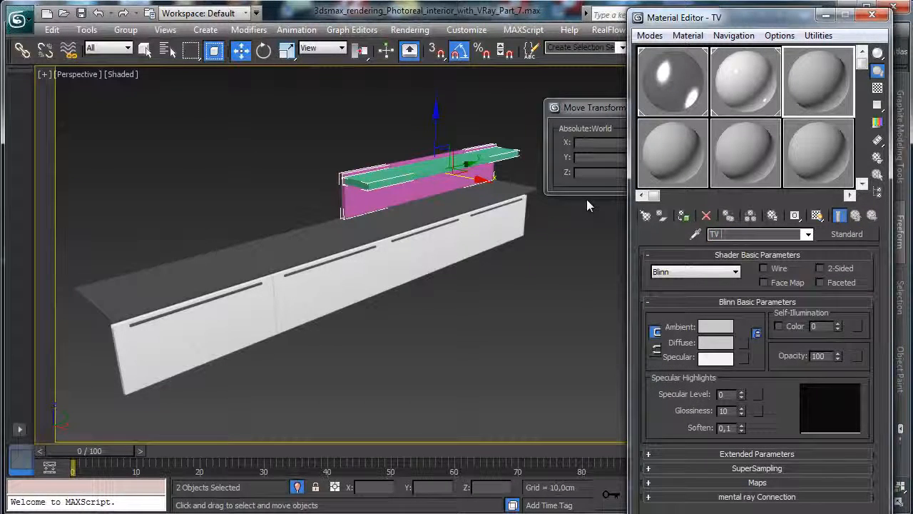
left_click(683, 215)
left_click(846, 234)
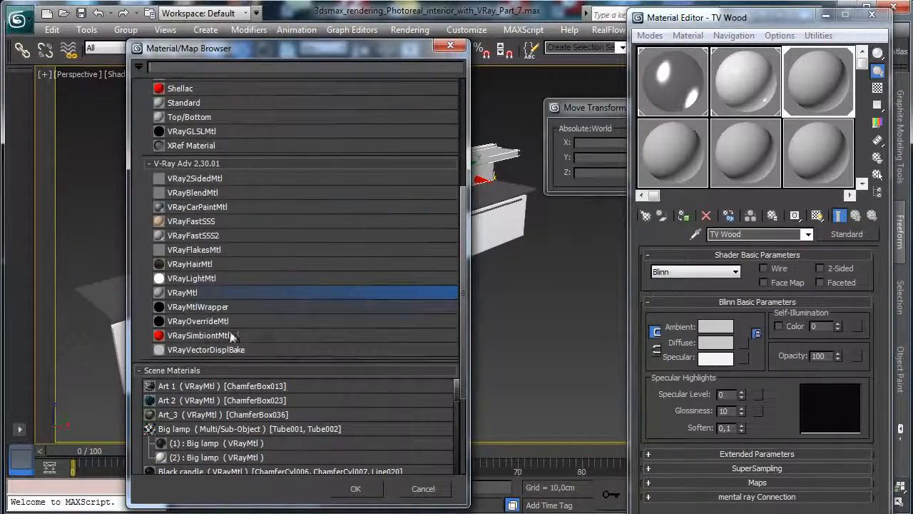
double_click(202, 292)
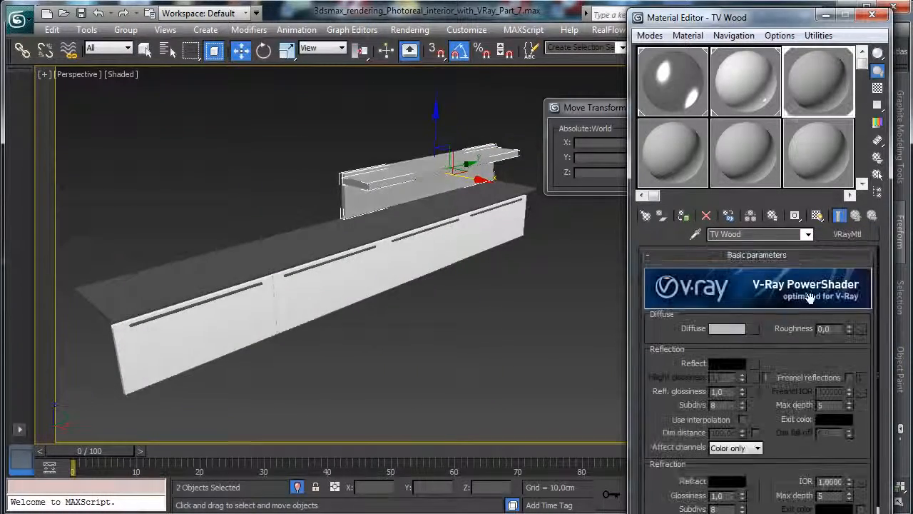
Add a Bitmap to TV Wood's diffuse channel and browse to the Maps folder on the E: drive.
left_click(753, 330)
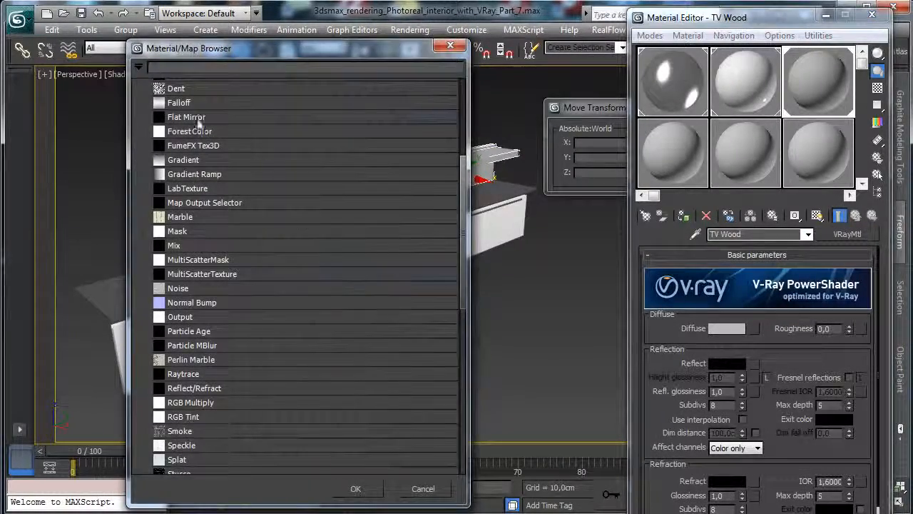
scroll(199, 125, "up", 5)
left_click(186, 189)
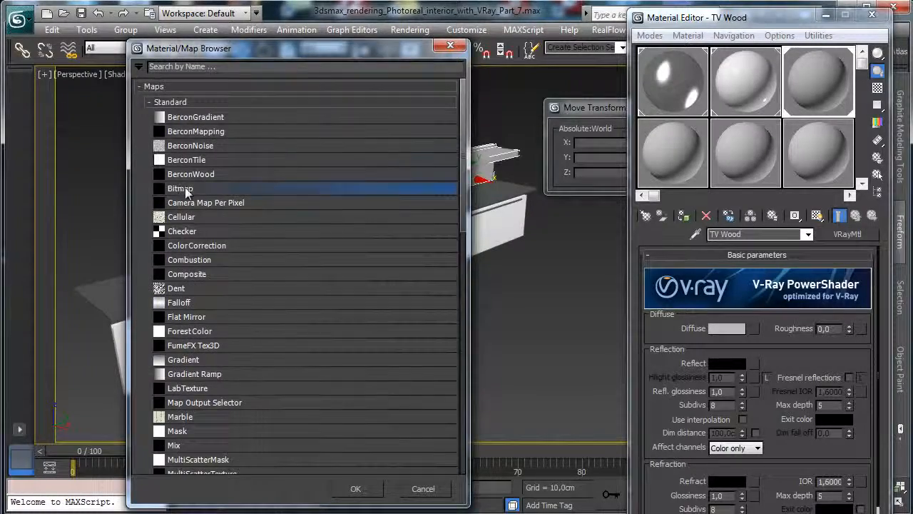
double_click(180, 188)
left_click(164, 59)
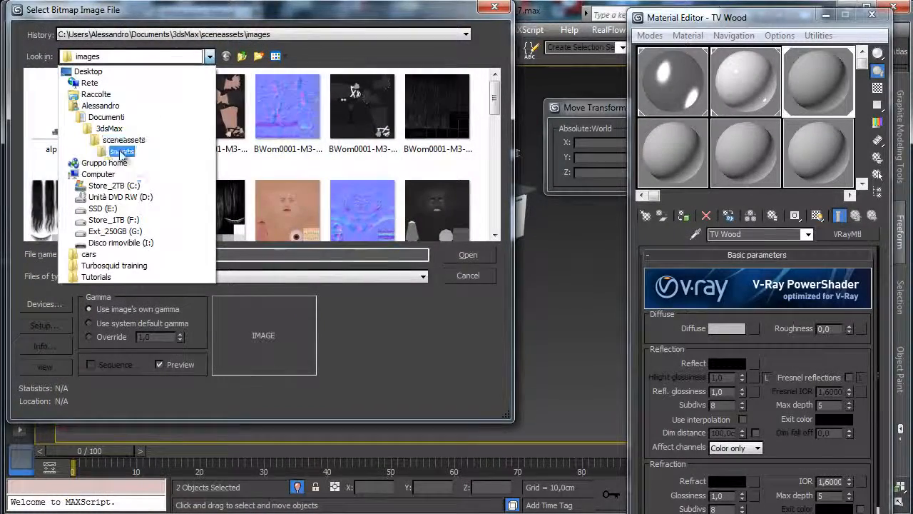
left_click(115, 218)
double_click(64, 159)
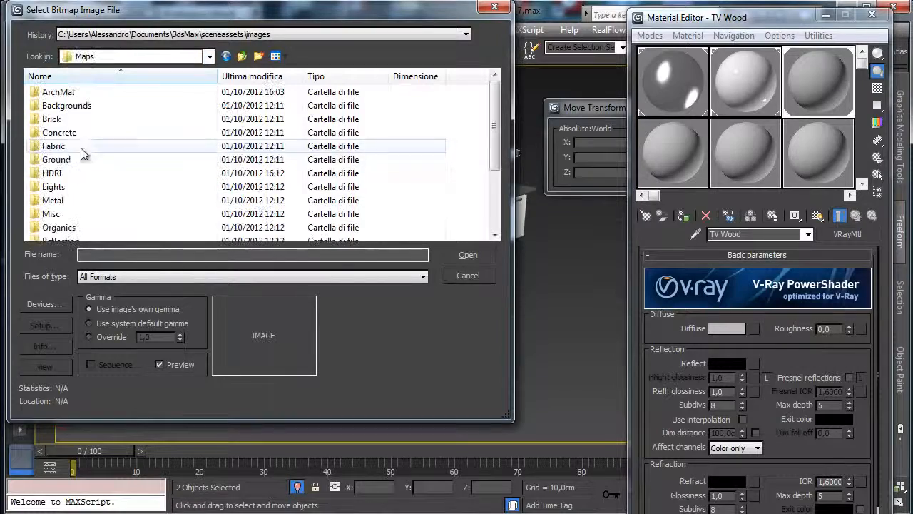
Preview BUBING_2.GIF in the Wood texture folder and return to the Maps folder.
left_click_drag(497, 107, 490, 174)
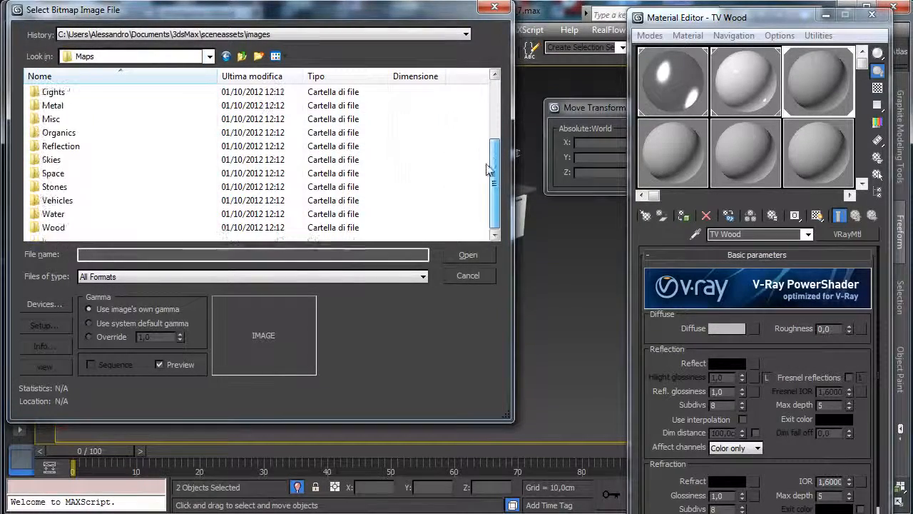
double_click(54, 228)
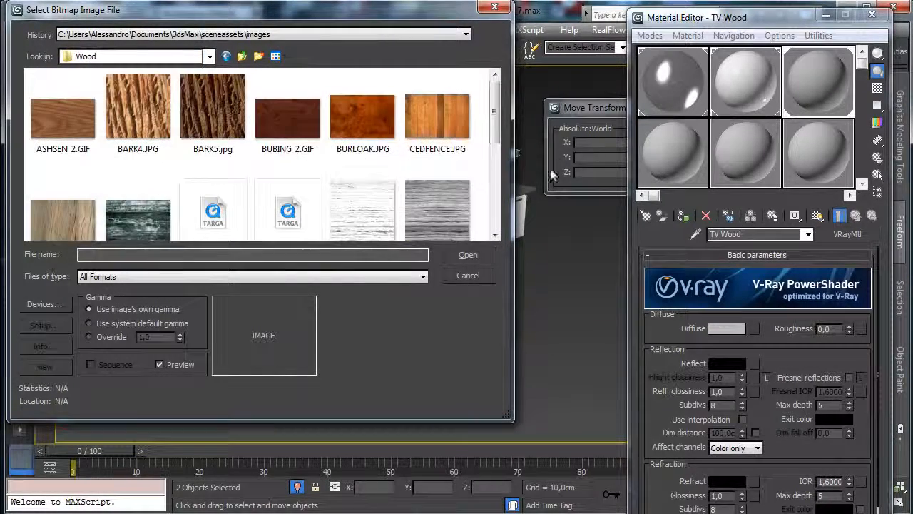
left_click(303, 133)
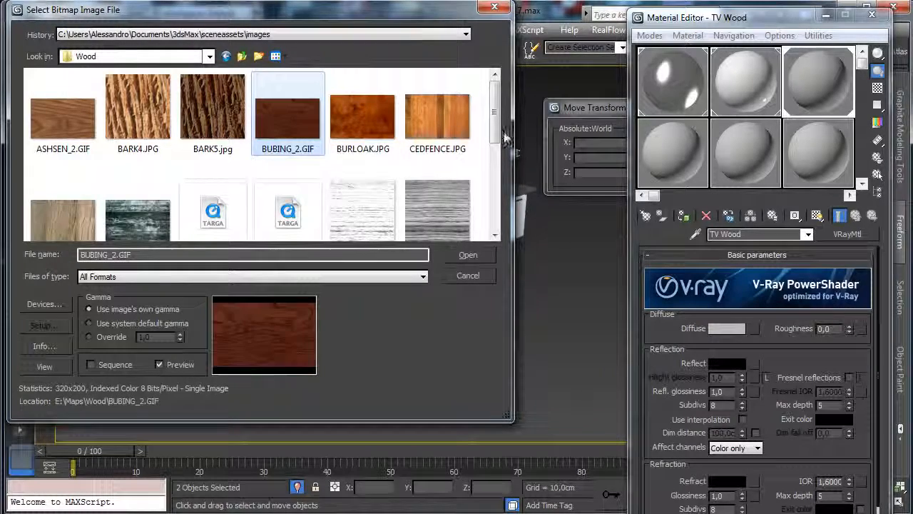
left_click_drag(499, 129, 499, 93)
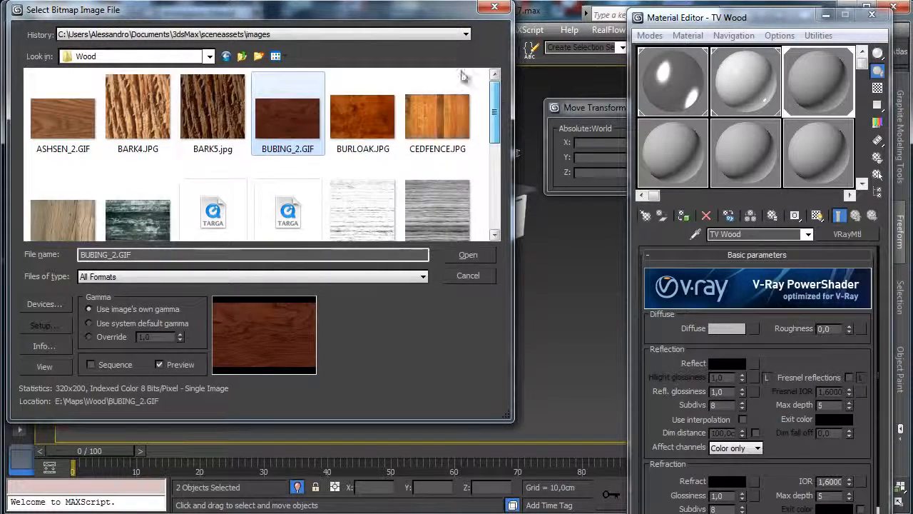
left_click(242, 57)
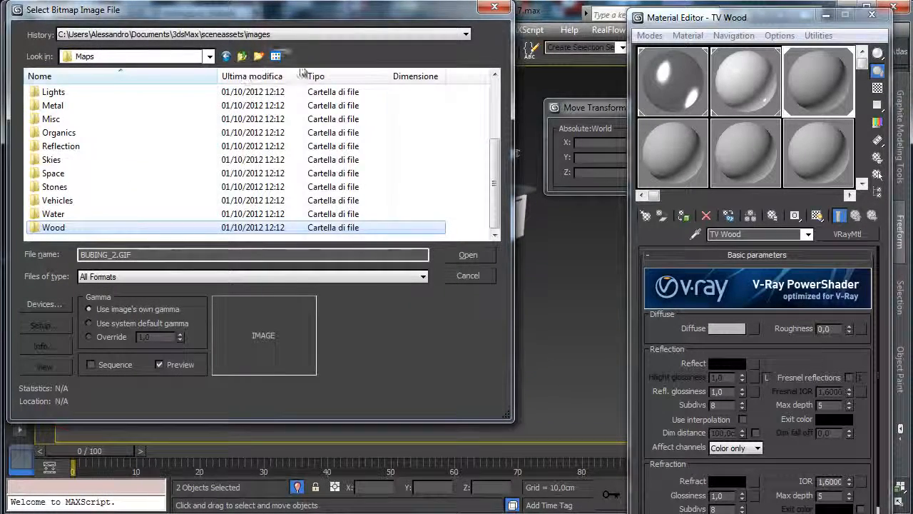
Load Woods&Plastics.FinishCarpentry.Wood.Cocobolo.jpg from the ArchMat folder as the diffuse bitmap.
left_click(498, 127)
double_click(57, 92)
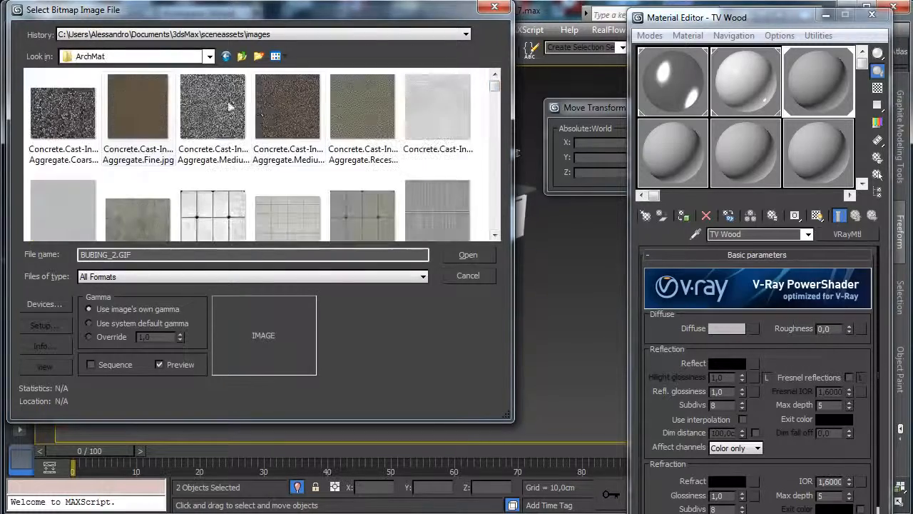
left_click_drag(495, 87, 509, 225)
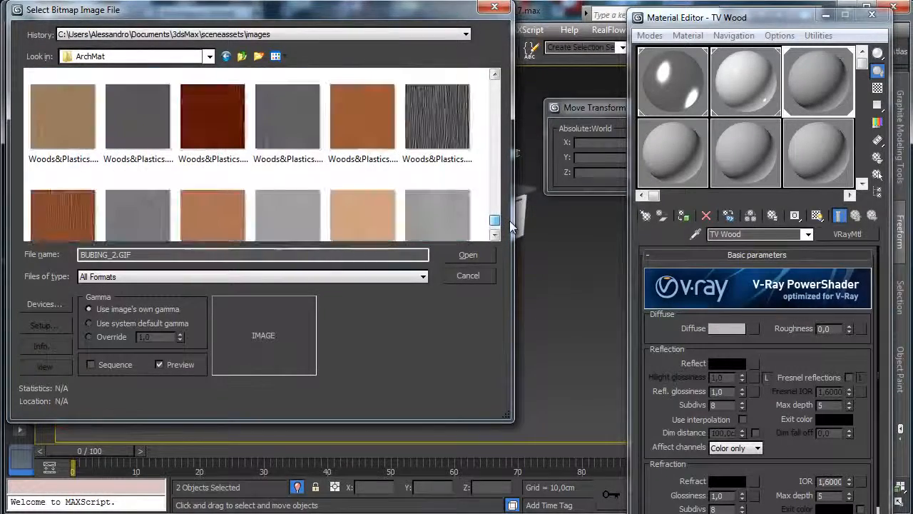
left_click(213, 118)
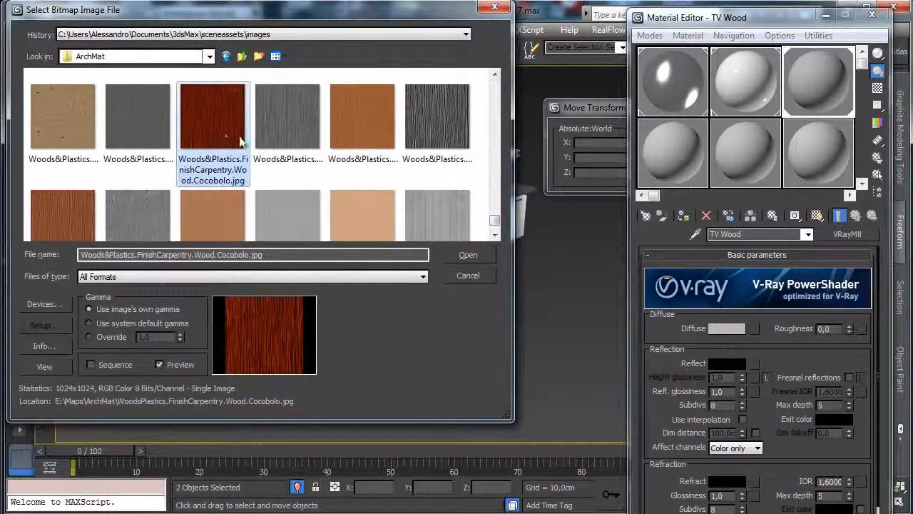
right_click(228, 140)
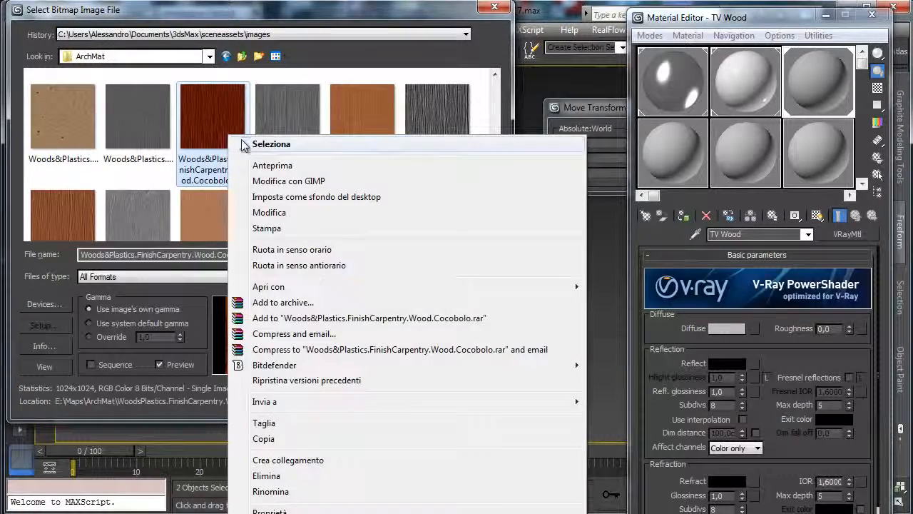
left_click(404, 169)
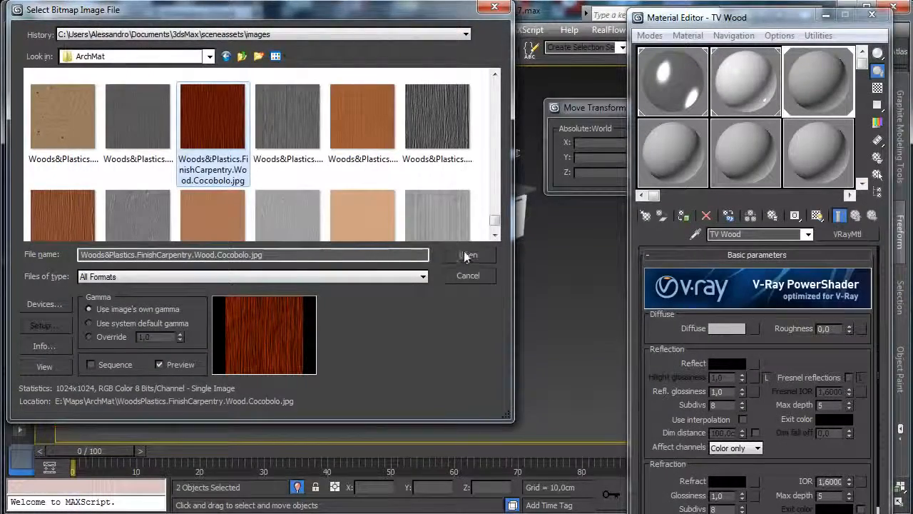
left_click(468, 255)
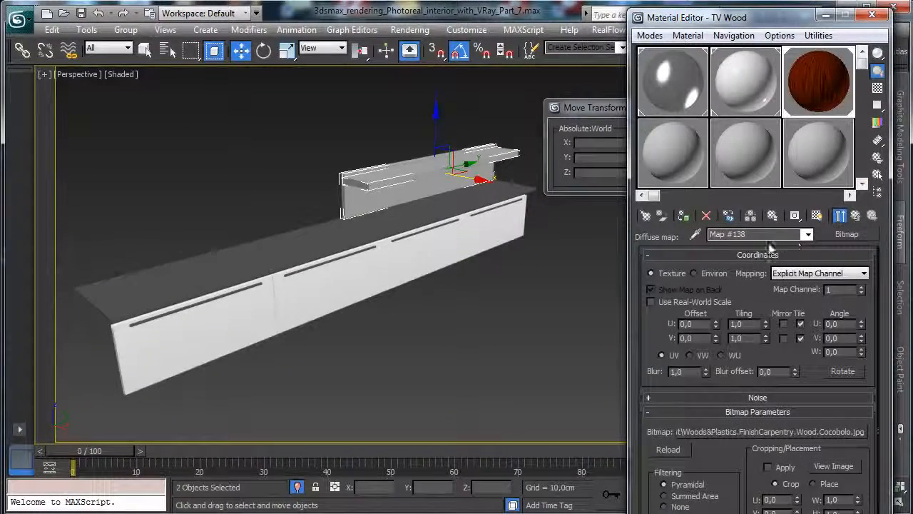
Show the wood texture in the viewport and select only the upright panel for a close view.
left_click(816, 215)
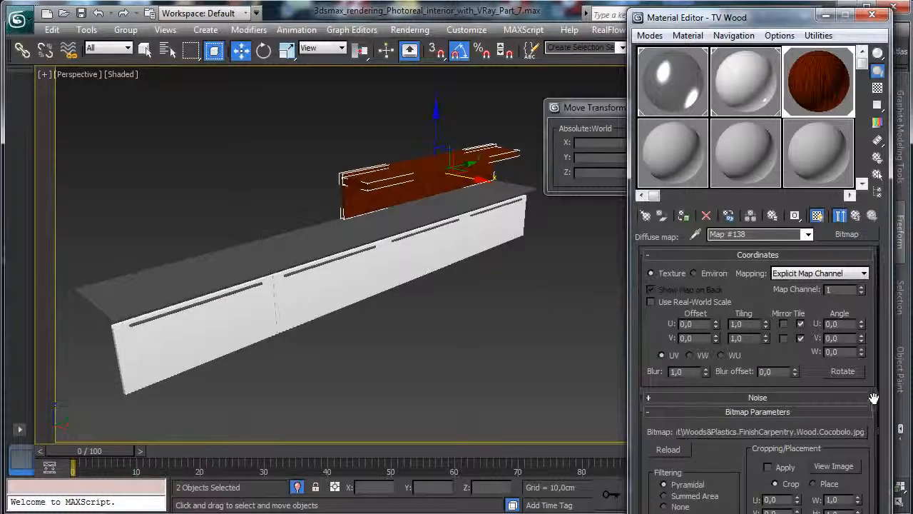
left_click_drag(845, 512, 845, 426)
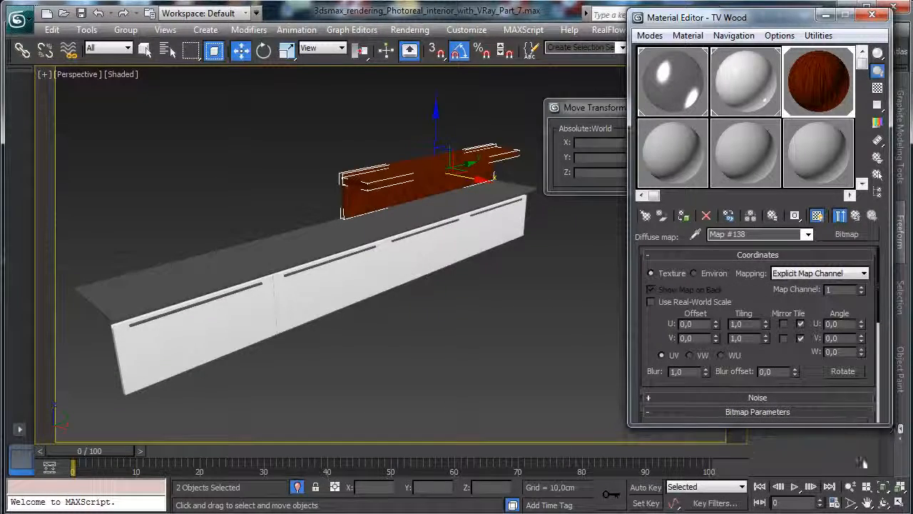
left_click(884, 487)
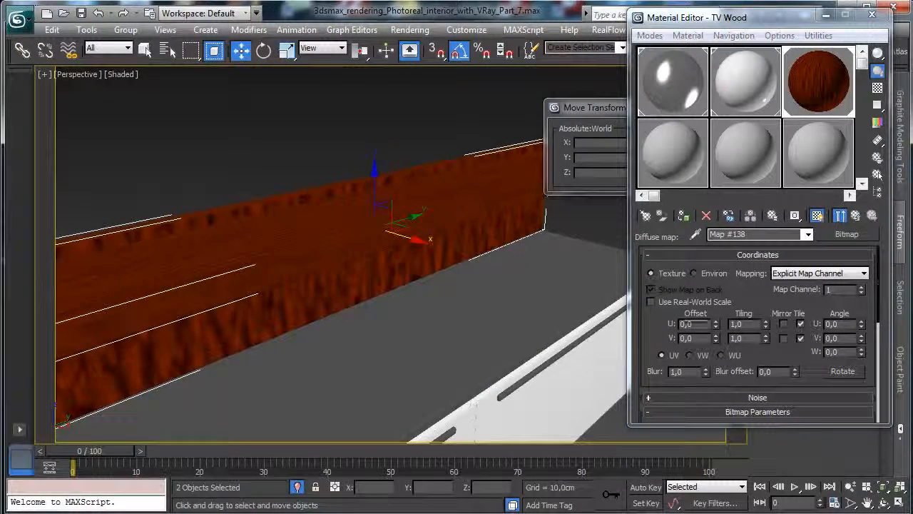
left_click(391, 109)
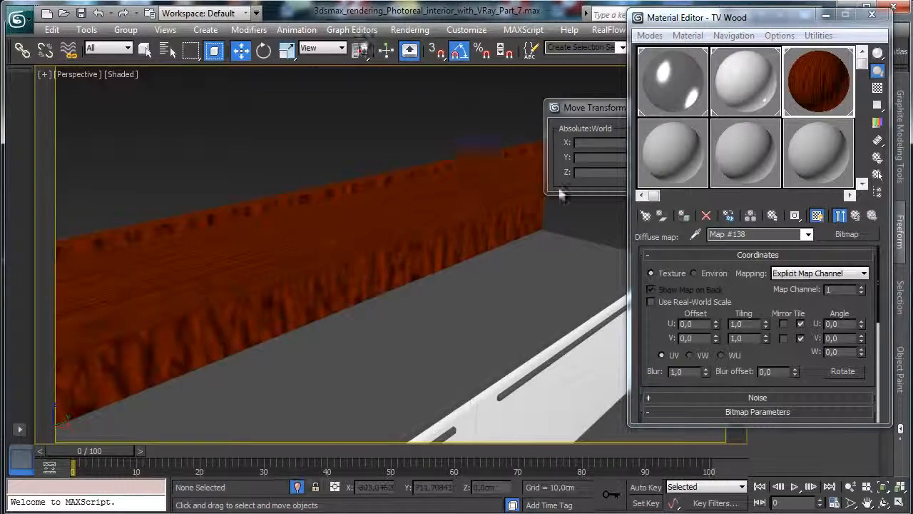
left_click(485, 228)
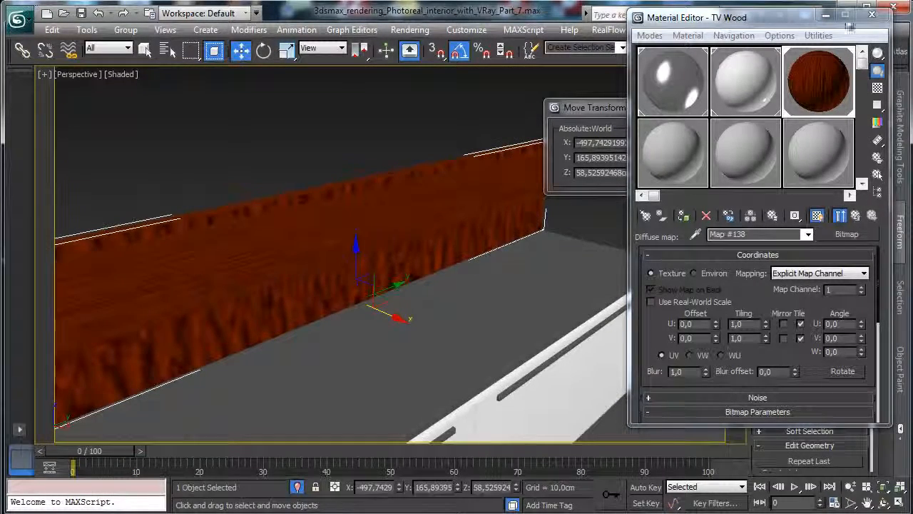
Select the shelf and set the wood bitmap's tiling to 2.0 in both U and V.
left_click_drag(849, 27, 708, 53)
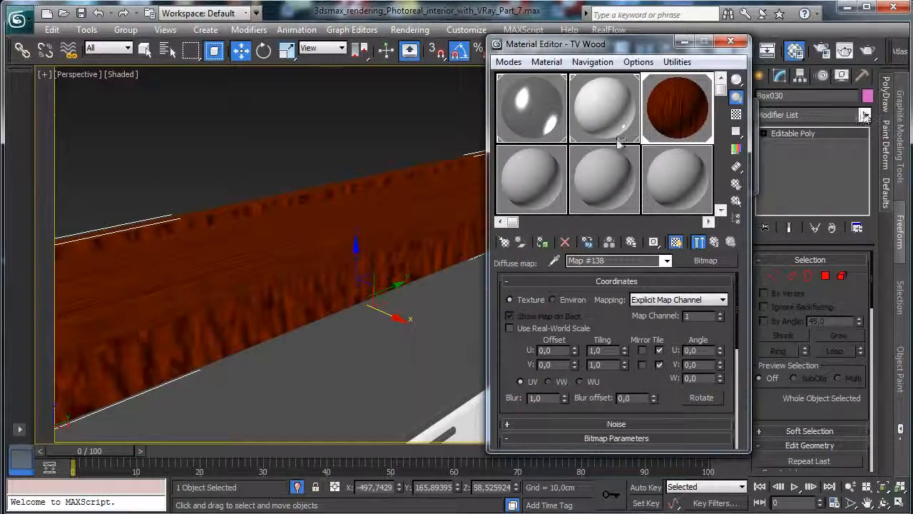
left_click(414, 207)
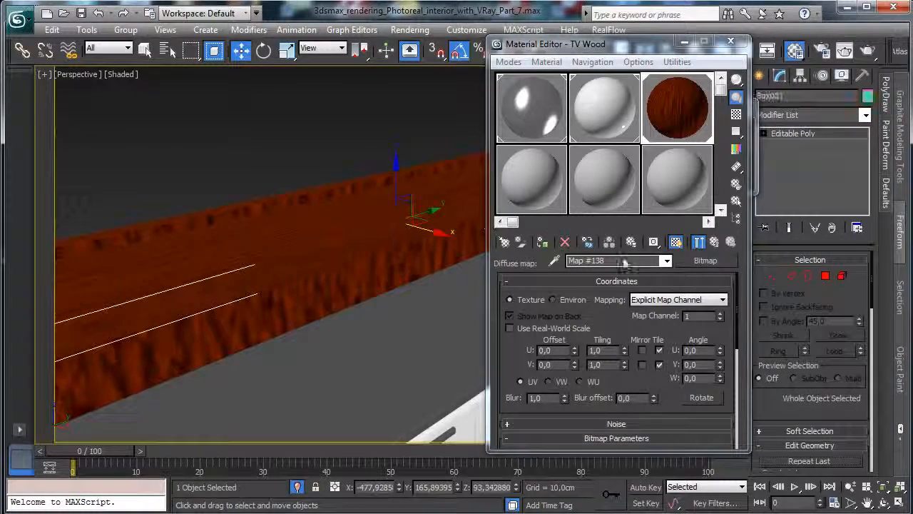
left_click_drag(624, 351, 620, 309)
mouse_move(620, 354)
left_mouse_down()
mouse_move(618, 367)
mouse_move(619, 355)
left_mouse_up()
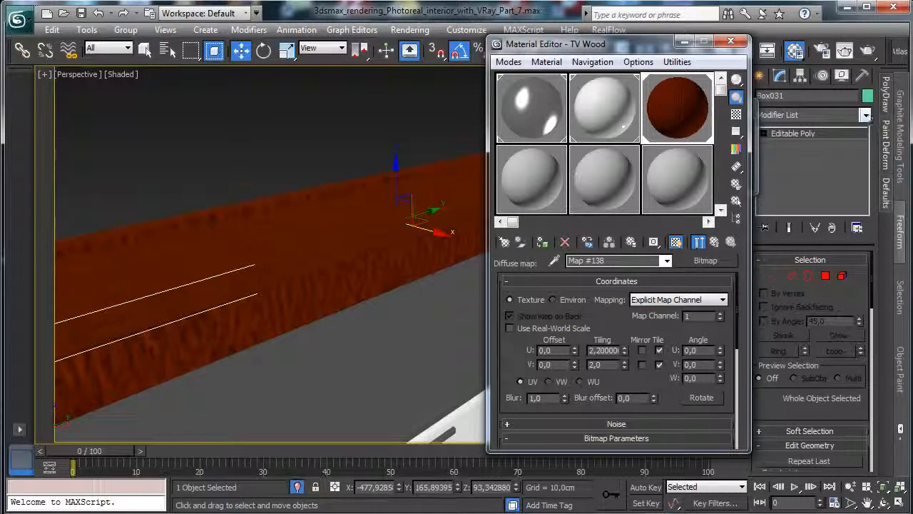
key("ctrl+z")
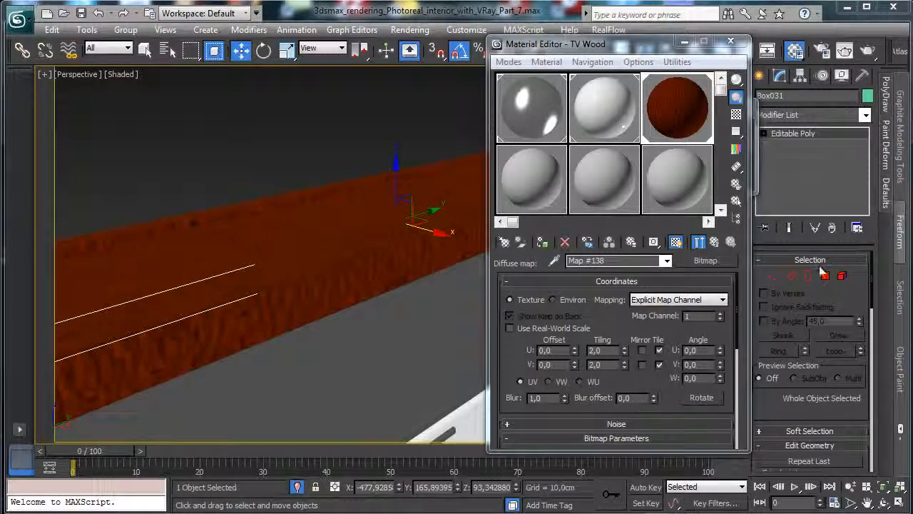
Select the shelf's top and underside polygons and apply a UVW Map modifier to them.
left_click(825, 275)
left_click(376, 226)
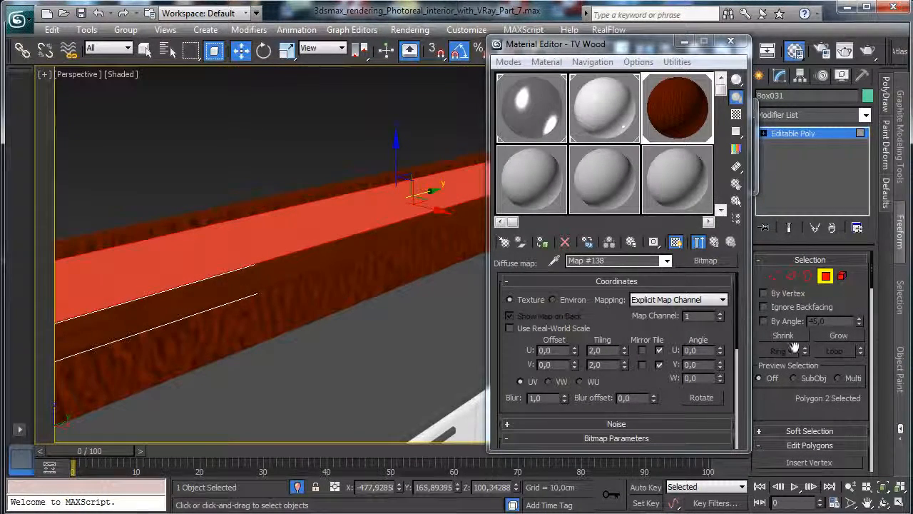
left_click(882, 502)
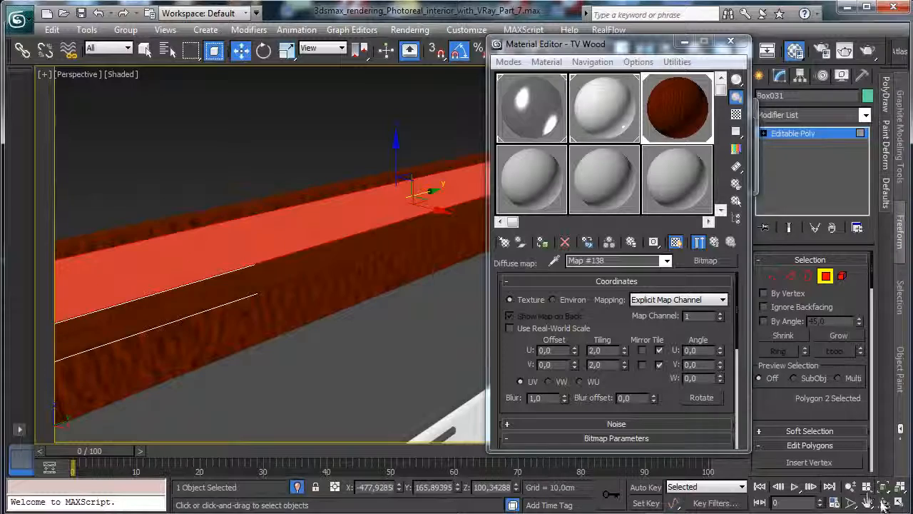
left_click_drag(306, 236, 309, 166)
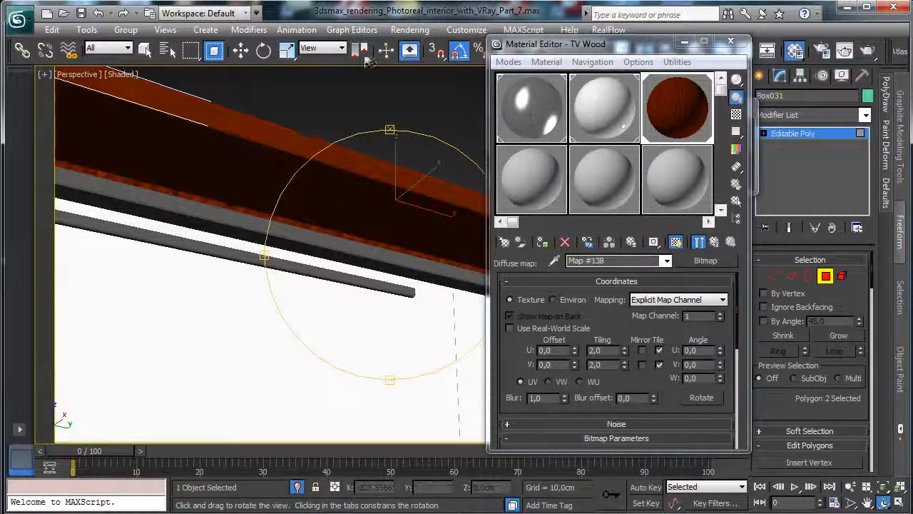
left_click(144, 49)
left_click(371, 204)
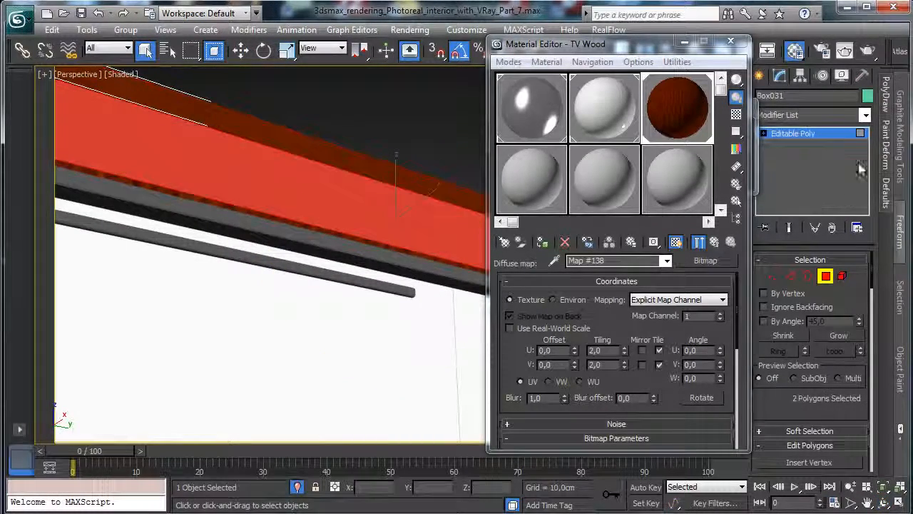
left_click(865, 115)
scroll(806, 321, "down", 10)
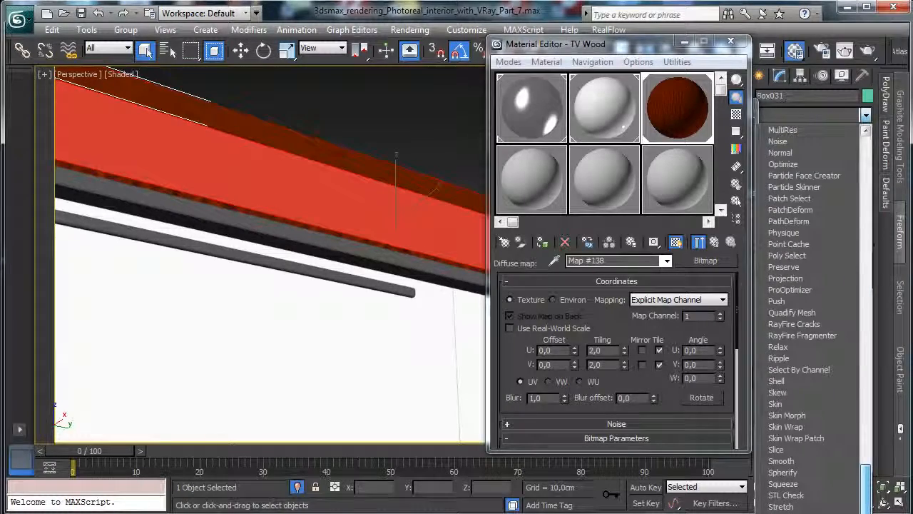
left_click(785, 510)
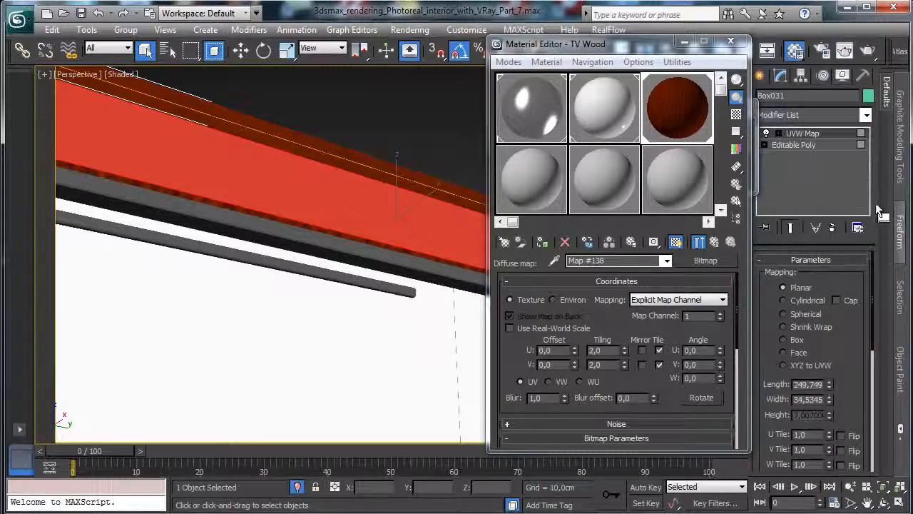
Add a Poly Select modifier, select the shelf's long front edge polygon, and apply a second UVW Map to it.
left_click(865, 115)
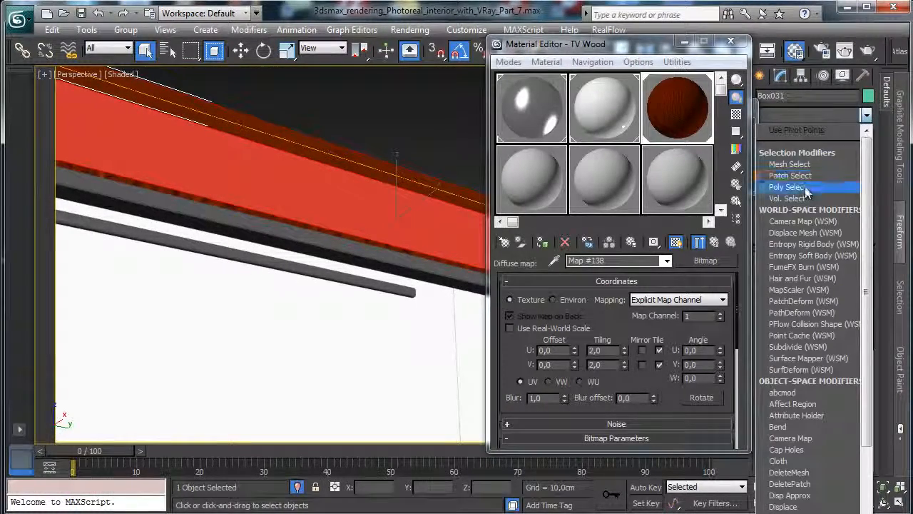
left_click(804, 187)
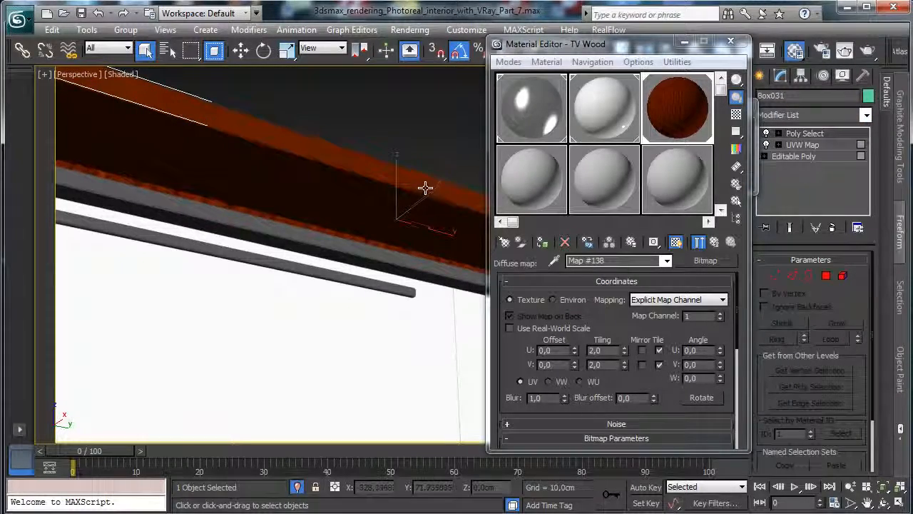
left_click(826, 275)
left_click(381, 178)
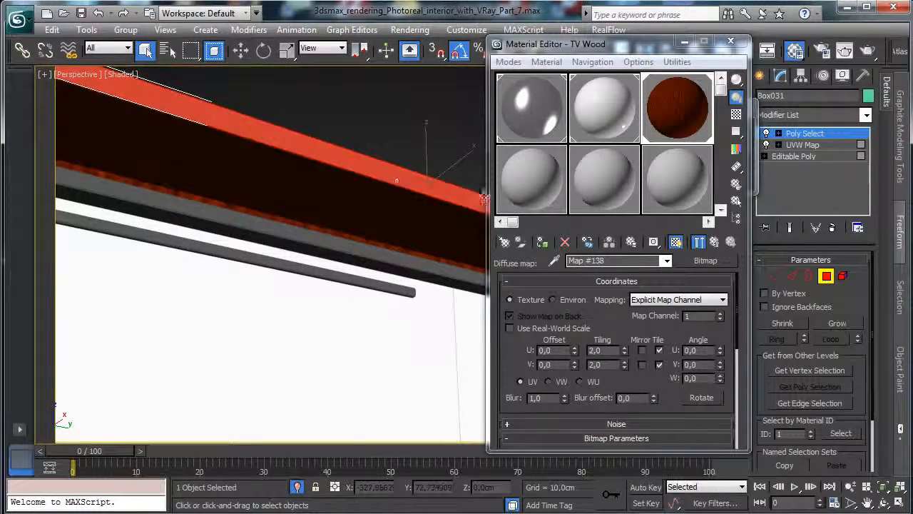
left_click(865, 115)
left_click_drag(865, 163, 866, 499)
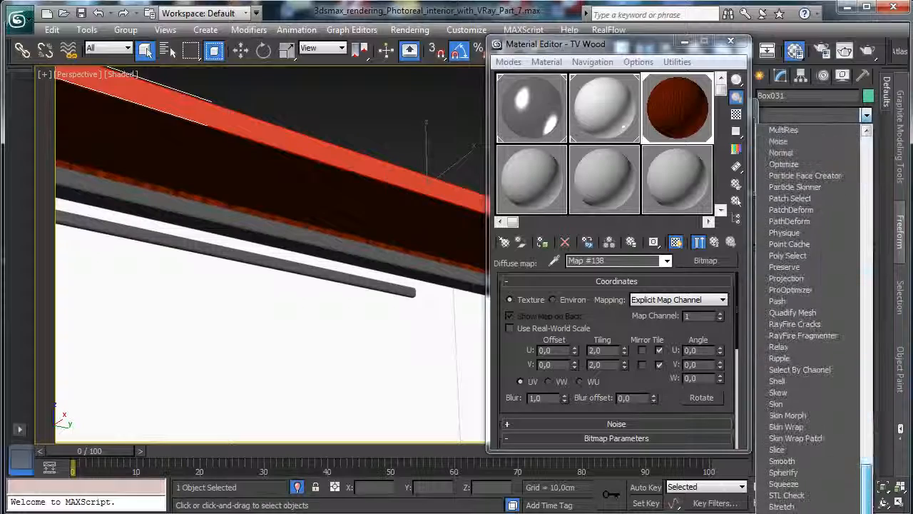
left_click(802, 512)
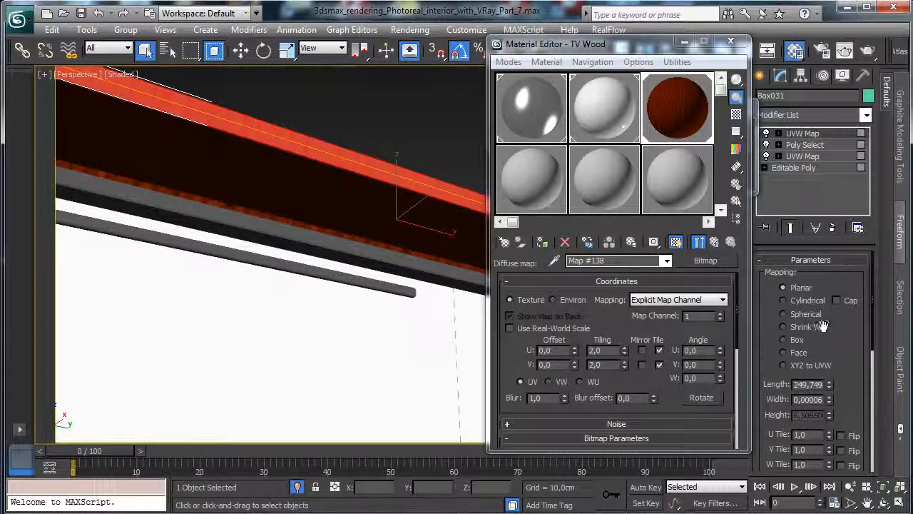
Align the front edge's UVW mapping to the X axis and fit it to the selected polygon.
left_click_drag(858, 353, 858, 341)
scroll(858, 341, "down", 5)
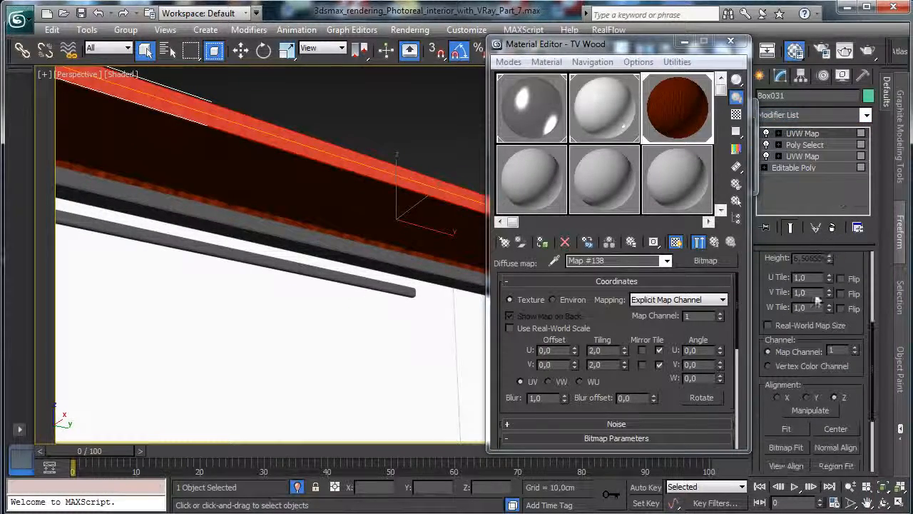
left_click(807, 397)
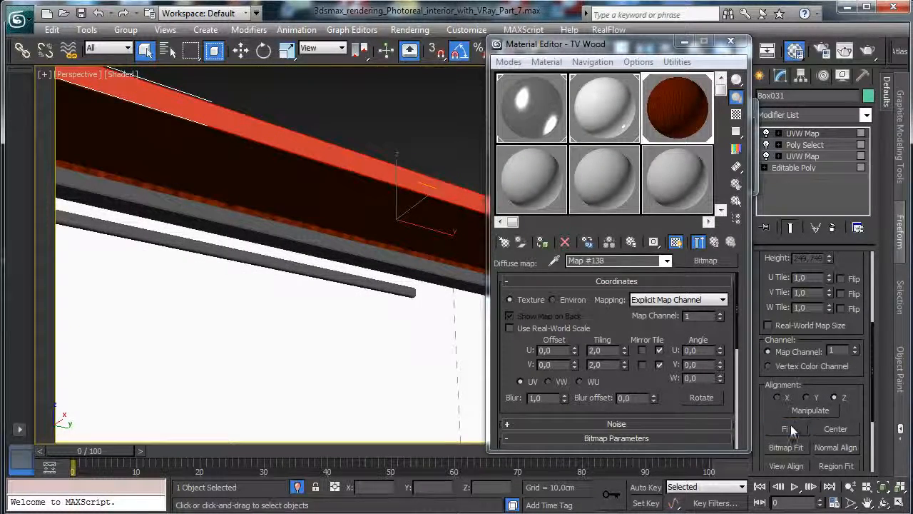
left_click(789, 427)
left_click(777, 398)
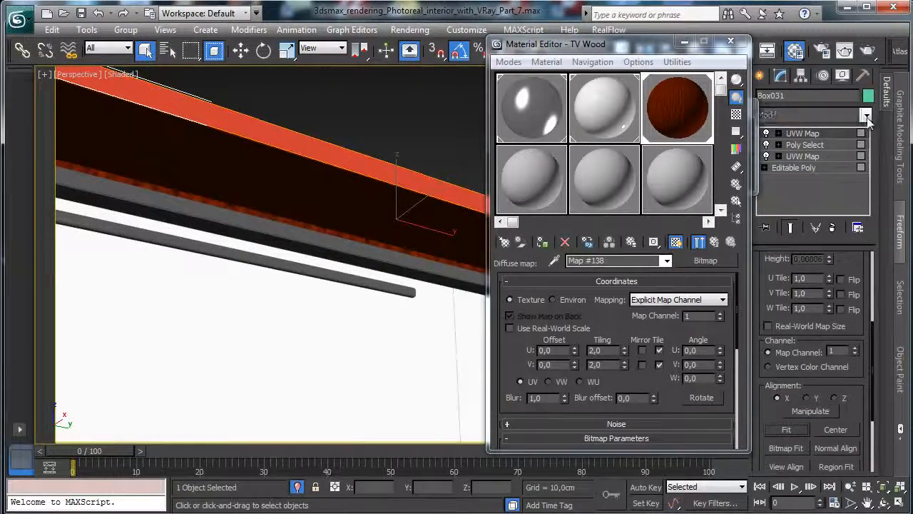
Add another Poly Select modifier above the shelf's second UVW Map and return to a view from above.
left_click(866, 116)
left_click(812, 186)
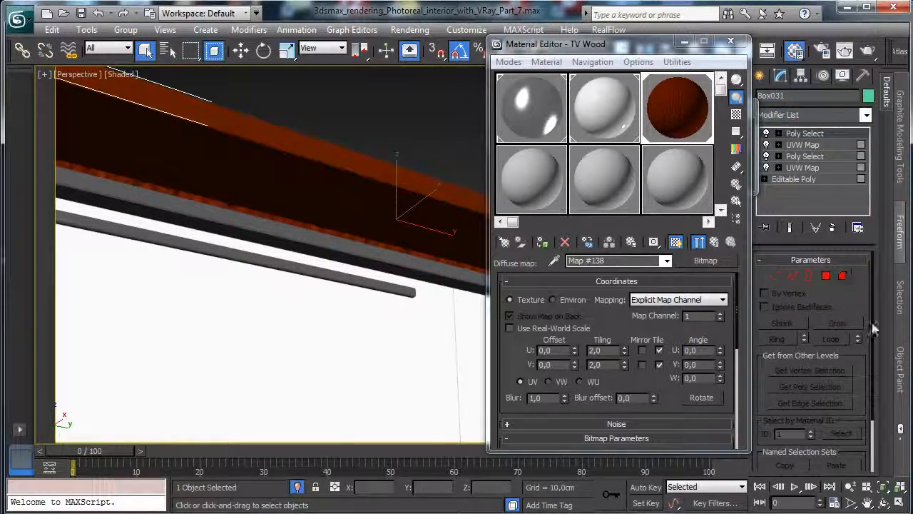
left_click(885, 504)
left_click_drag(392, 187, 401, 266)
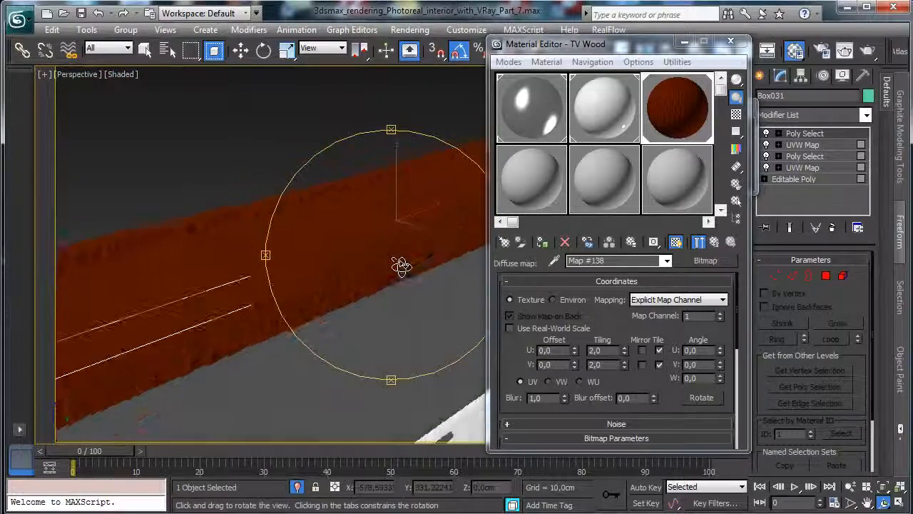
Set the wood bitmap's tiling to 0.5 in U and 9.5 in V, and return to the TV Wood material.
left_click_drag(592, 43, 664, 43)
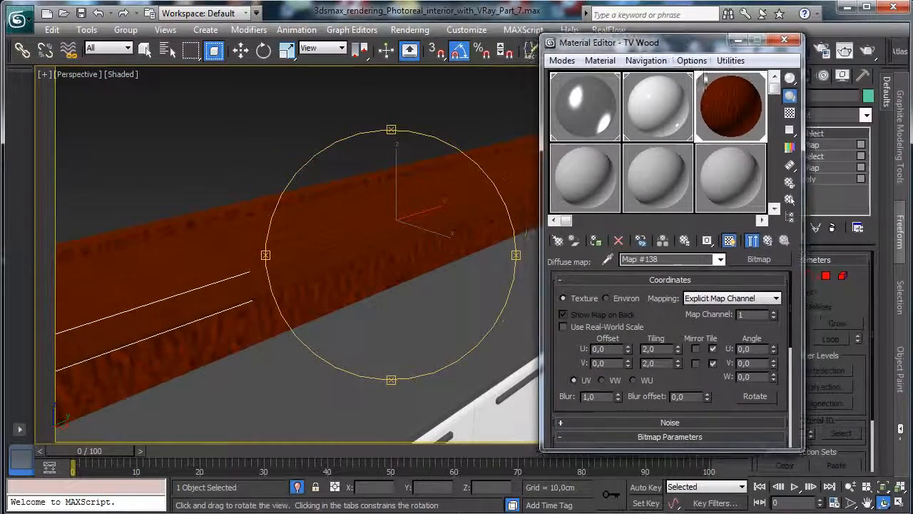
left_click_drag(678, 351, 687, 300)
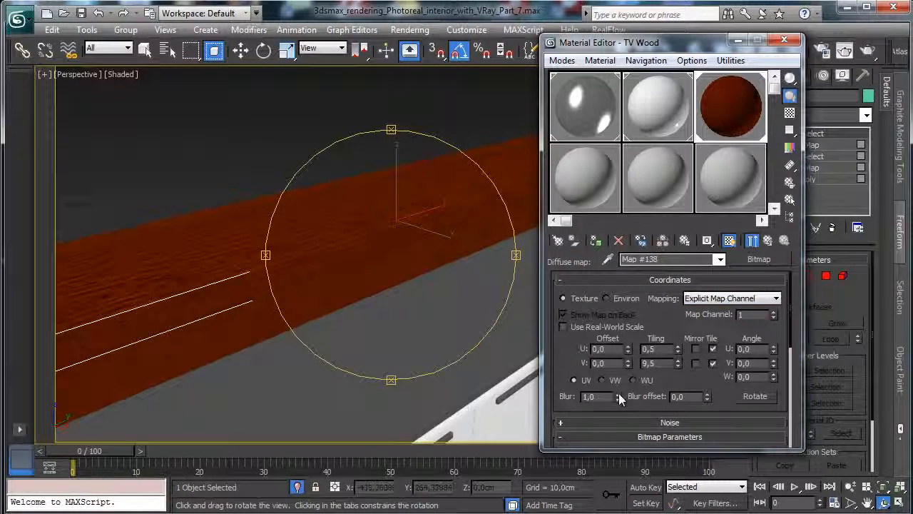
left_click(768, 241)
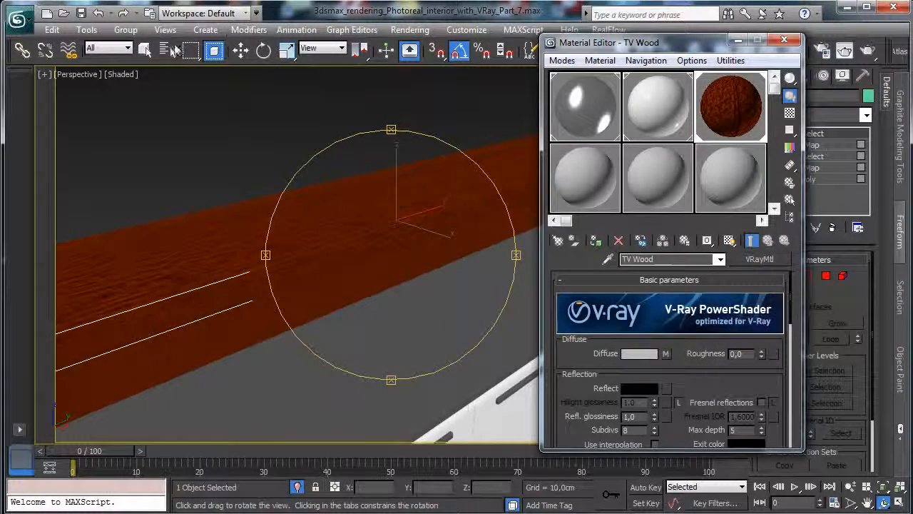
Select the upright panel's large face polygons and apply a UVW Map modifier to them.
left_click(128, 48)
left_click(357, 280)
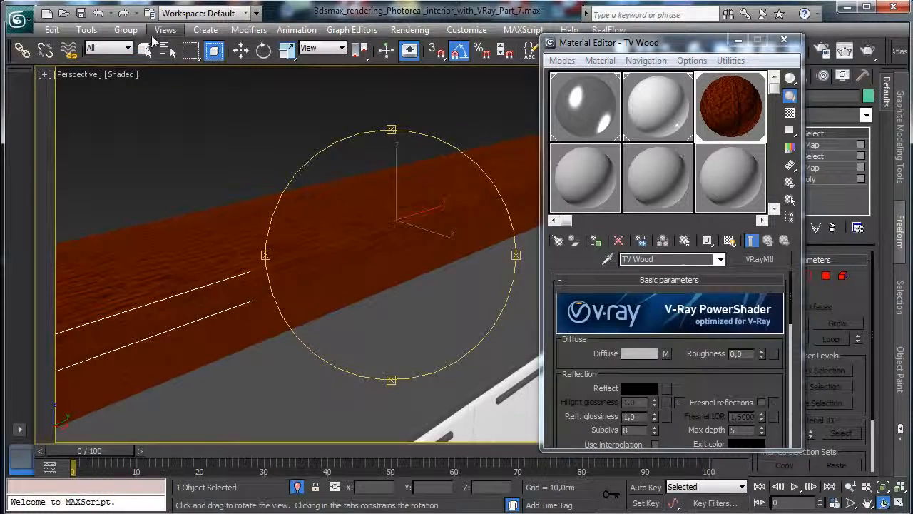
left_click(146, 49)
left_click(401, 271)
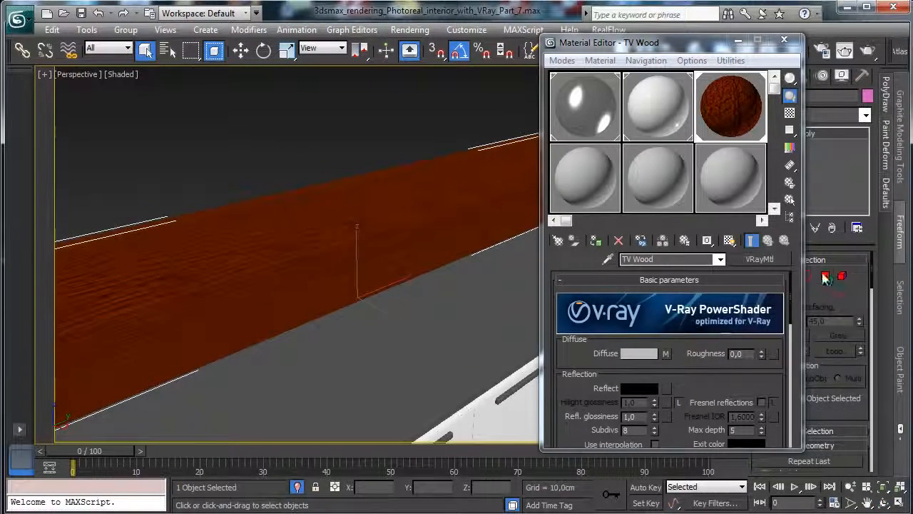
left_click(825, 276)
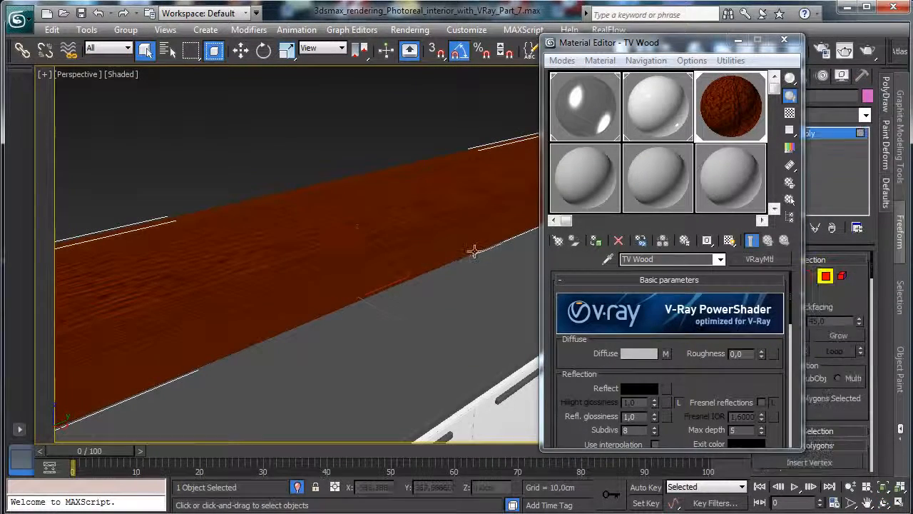
left_click(864, 115)
scroll(813, 314, "down", 15)
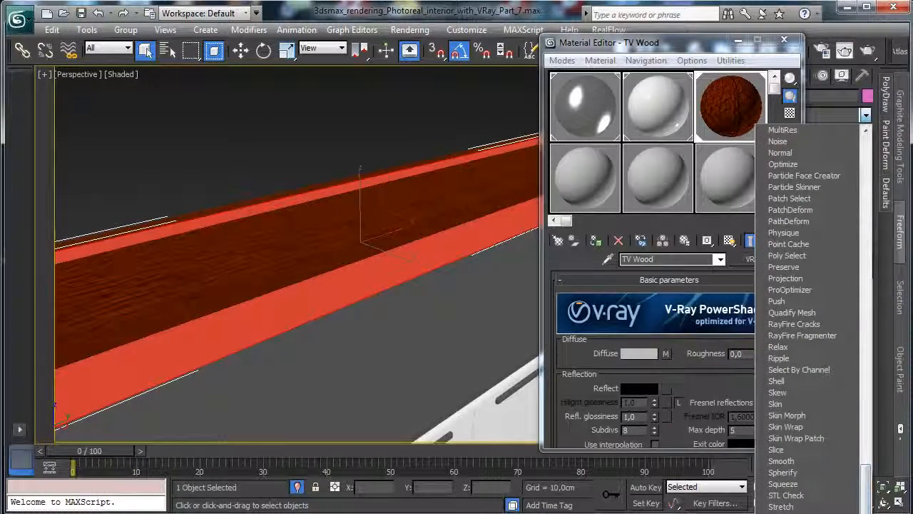
left_click(785, 513)
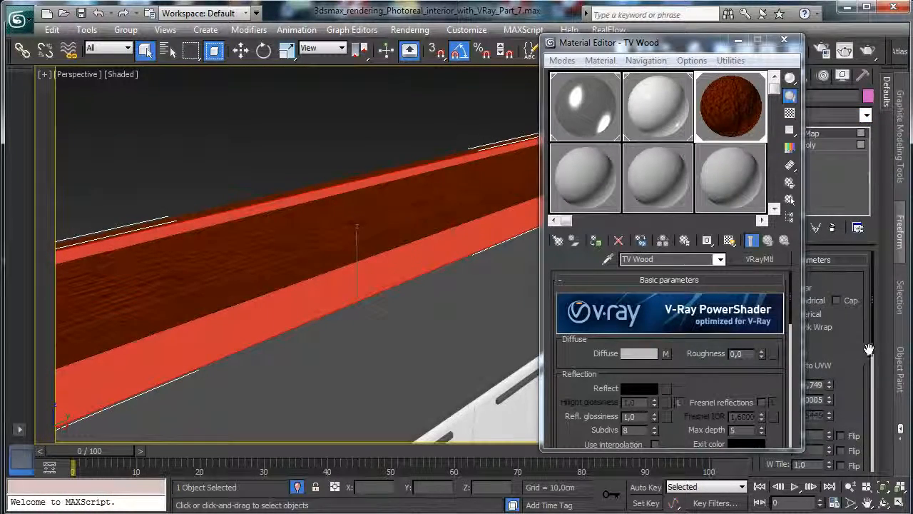
Minimize the Material Editor, align the upright panel's UVW mapping to the X axis, and fit it to the selected polygons.
left_click_drag(856, 347, 878, 198)
left_click(739, 40)
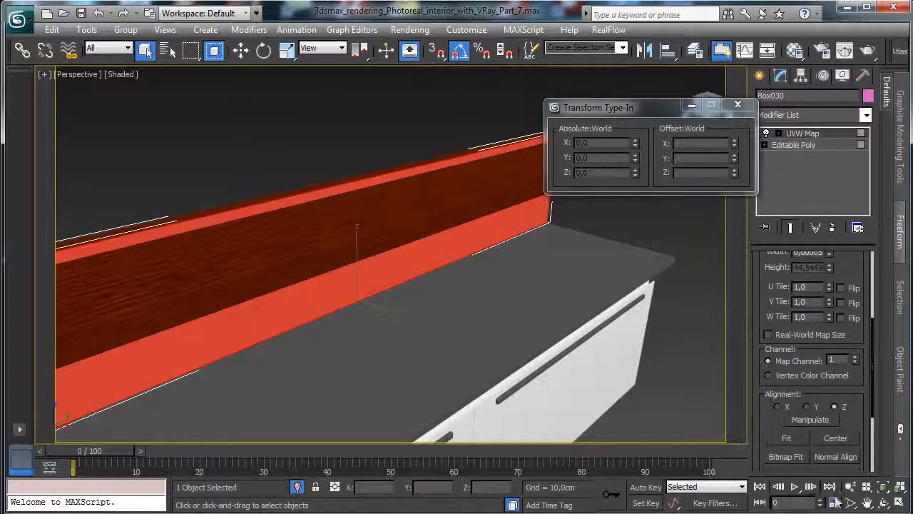
left_click(867, 486)
left_click(850, 486)
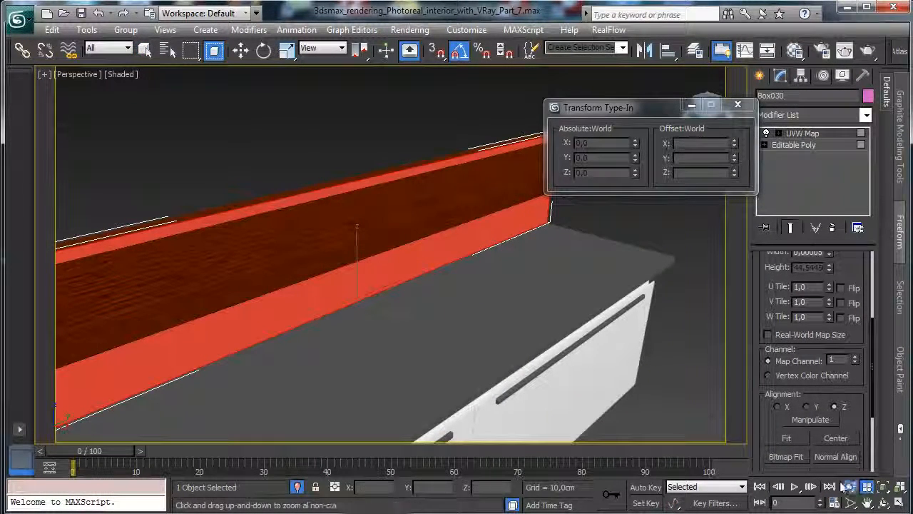
left_click_drag(508, 359, 423, 395)
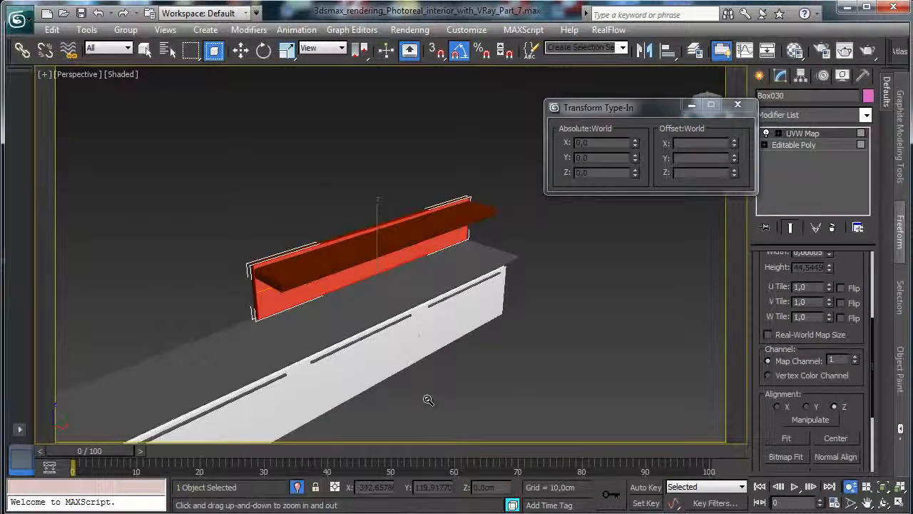
scroll(814, 385, "down", 2)
left_click(805, 378)
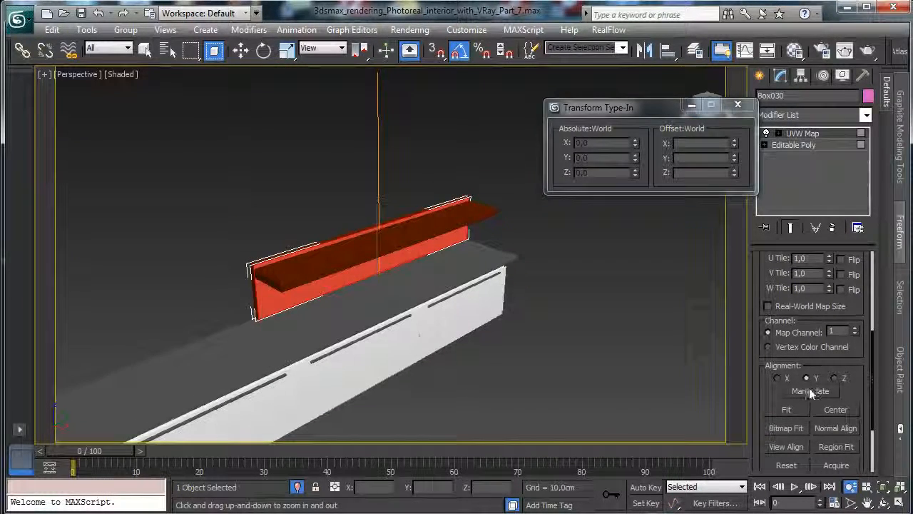
left_click(777, 378)
left_click(791, 411)
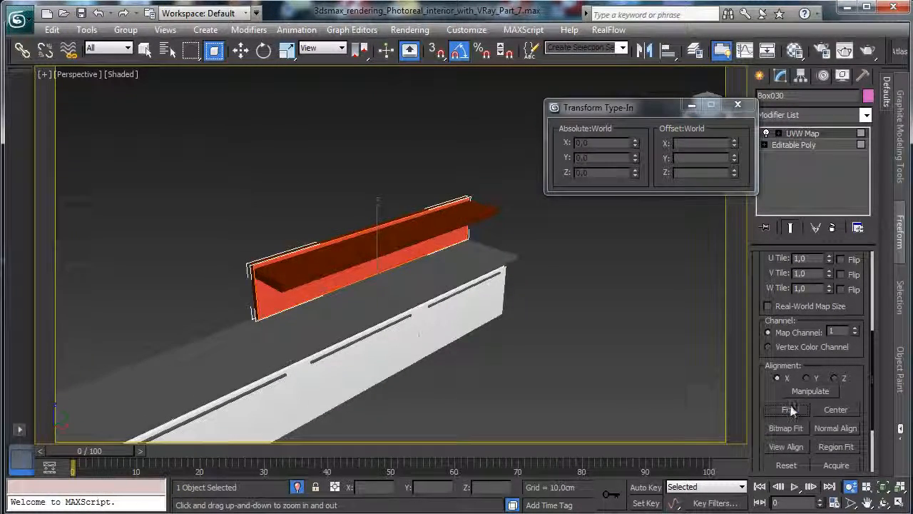
left_click(862, 117)
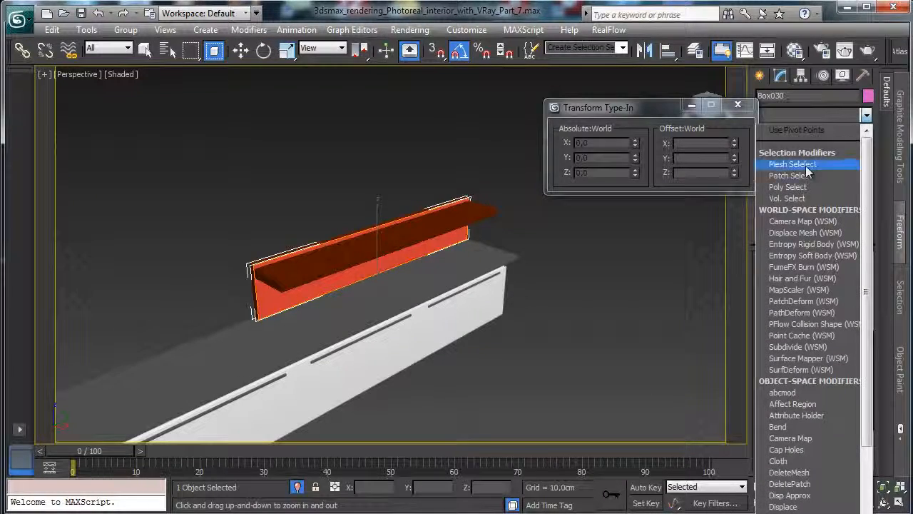
left_click(53, 29)
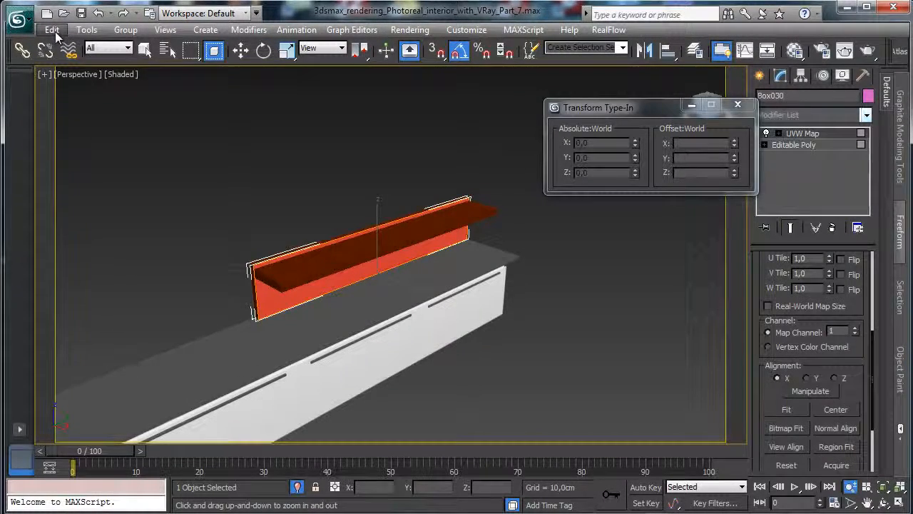
left_click(52, 29)
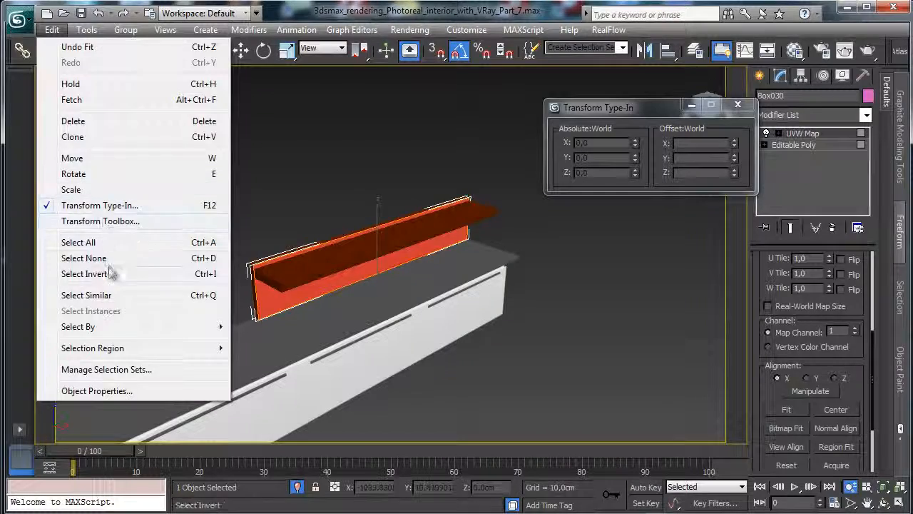
left_click(84, 273)
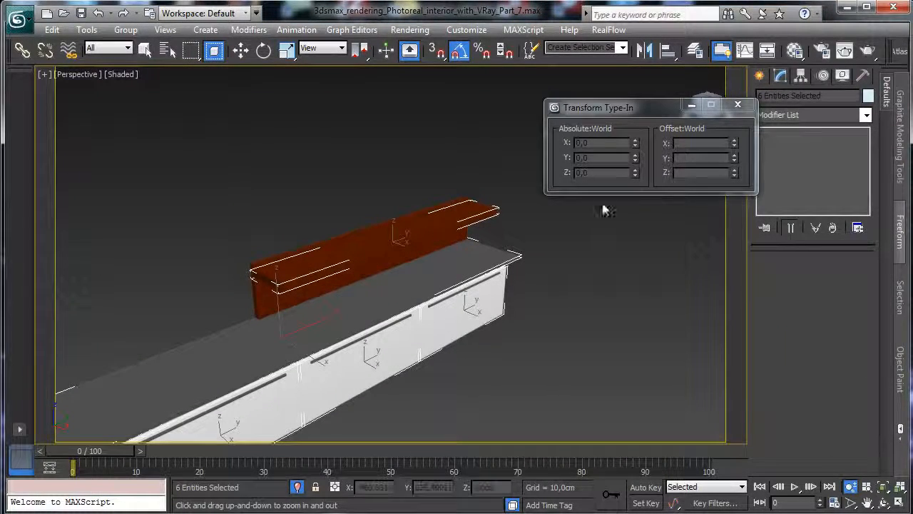
left_click(144, 50)
left_click(249, 313)
left_click(266, 299)
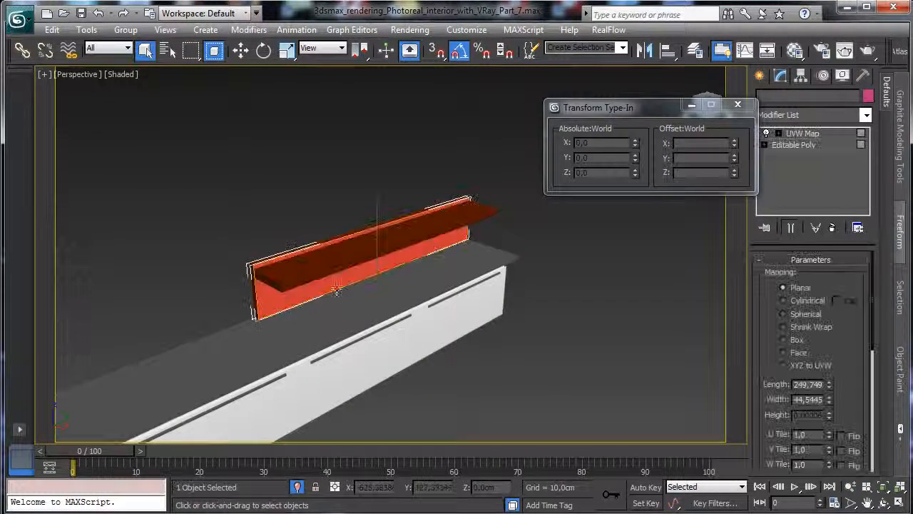
Add a Poly Select modifier to the upright panel and invert its polygon selection to get the narrow edge faces.
left_click(866, 115)
left_click(802, 176)
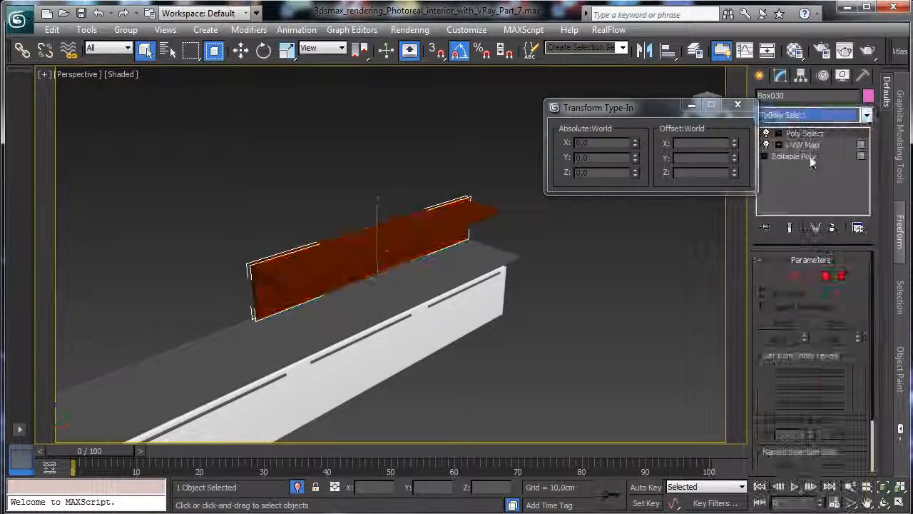
left_click(778, 133)
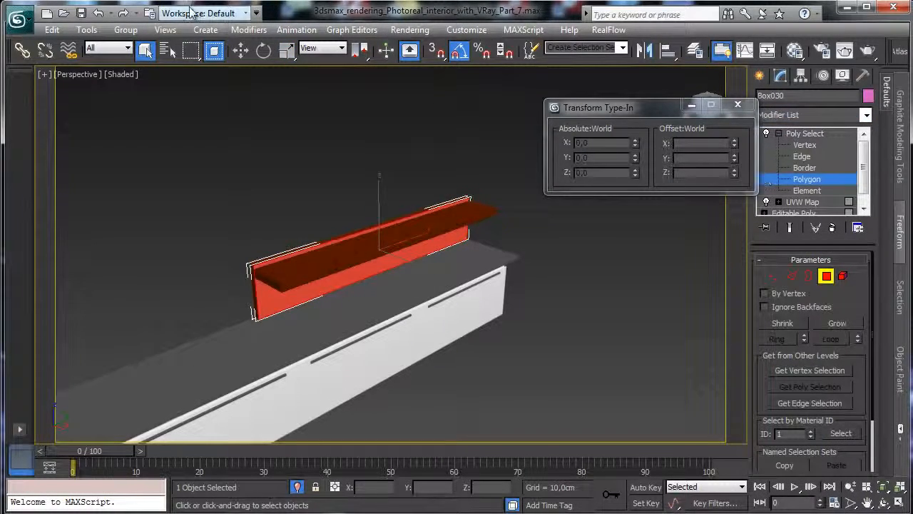
left_click(53, 29)
left_click(106, 274)
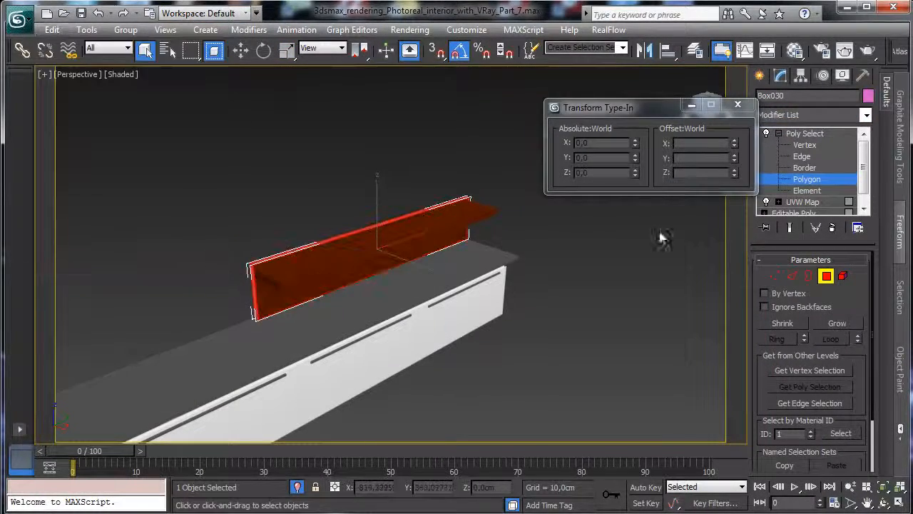
Apply a UVW Map modifier with Box mapping to the panel's selected edge faces, and add another Poly Select modifier above it.
left_click(866, 116)
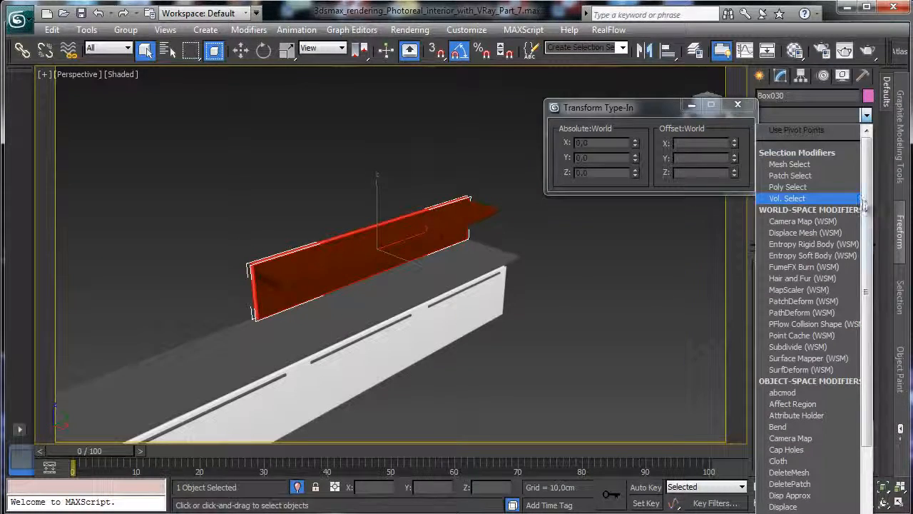
scroll(799, 430, "down", 10)
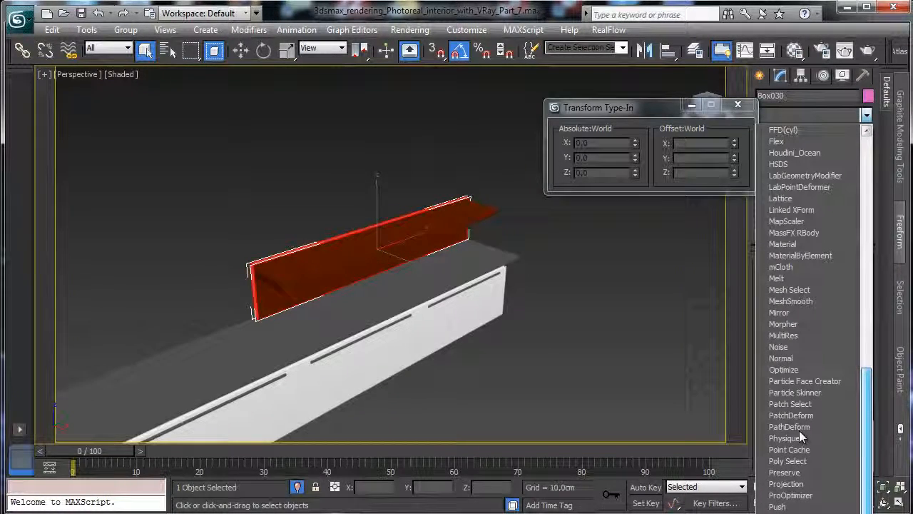
scroll(799, 431, "down", 3)
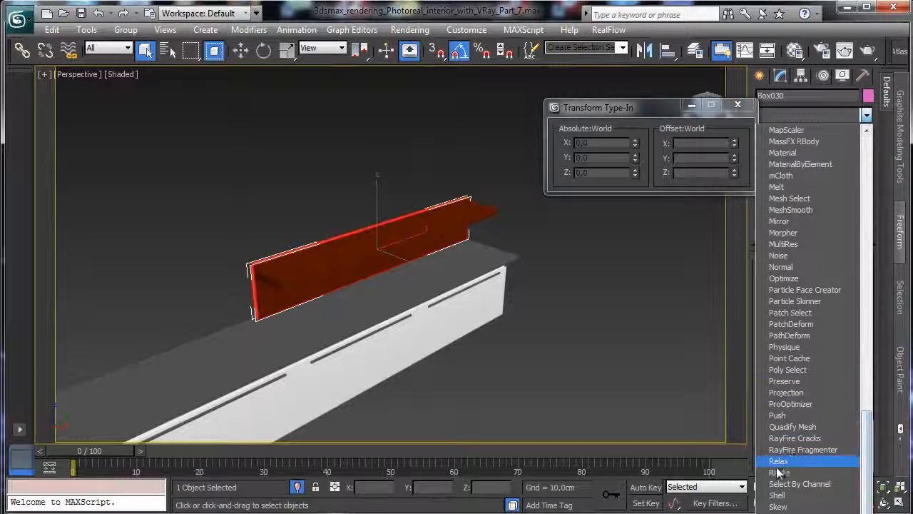
scroll(779, 470, "down", 3)
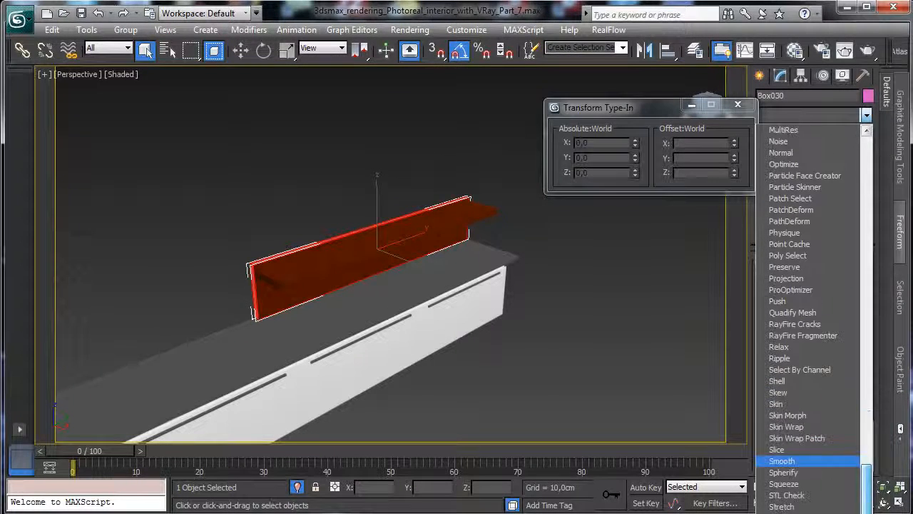
scroll(785, 428, "down", 3)
left_click(785, 400)
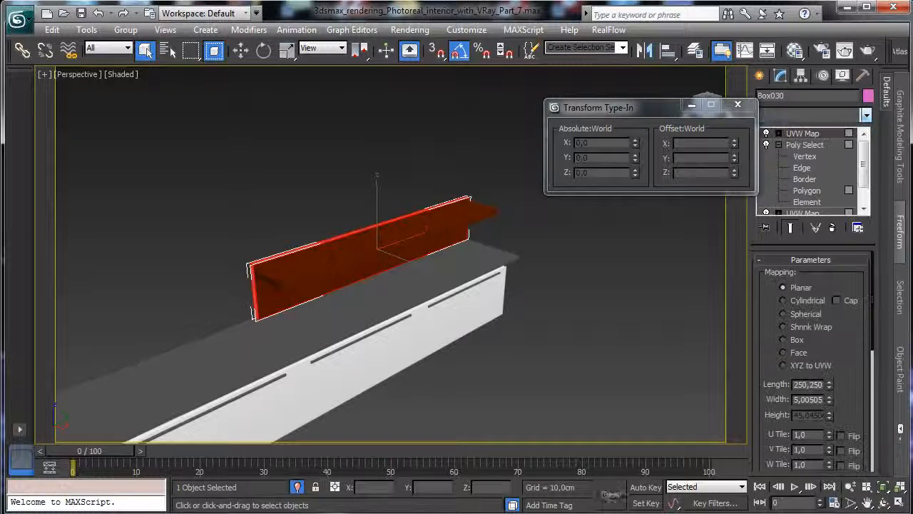
left_click(793, 340)
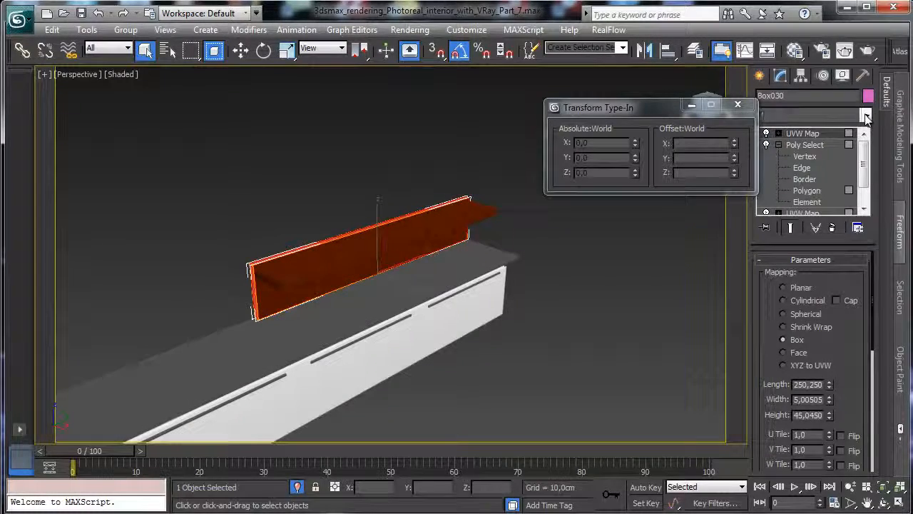
left_click(866, 116)
left_click(793, 190)
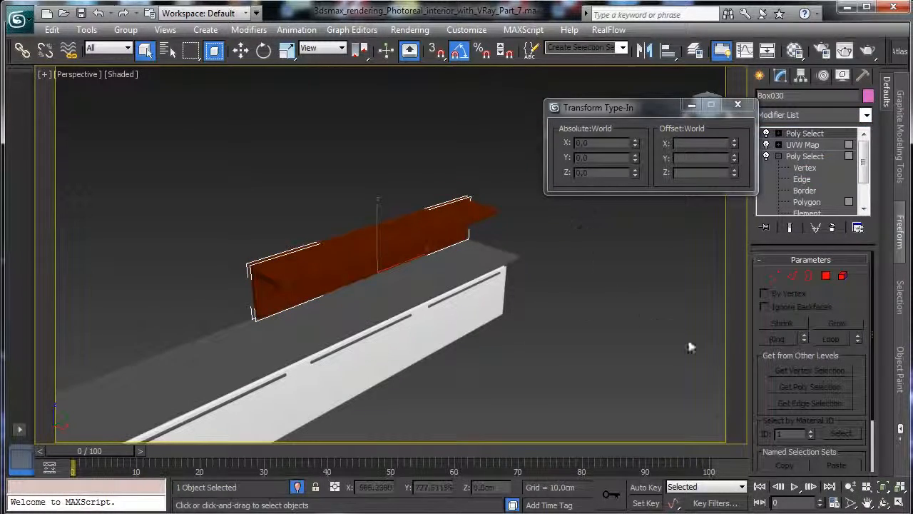
Look at the panel through VRayPhysicalCamera004 and return to a closer perspective view from that direction.
left_click(850, 486)
left_click_drag(299, 254, 320, 261)
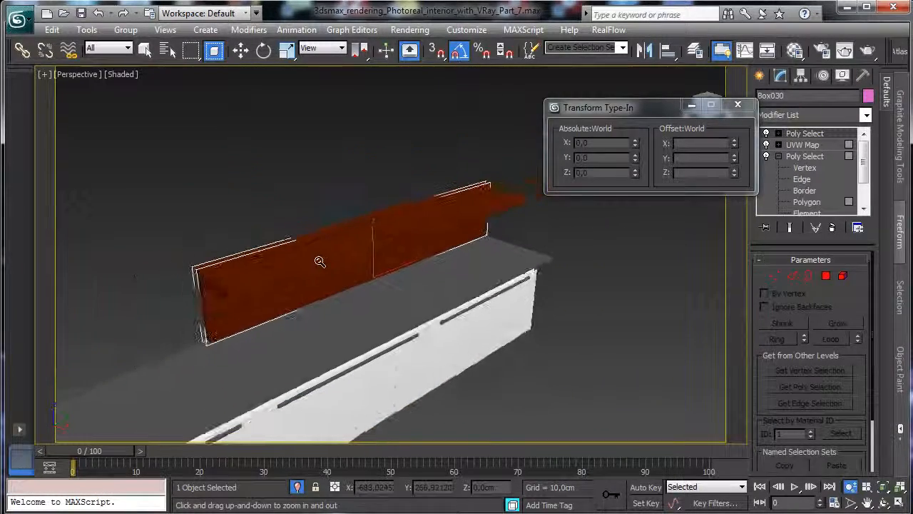
left_click(77, 74)
mouse_move(107, 90)
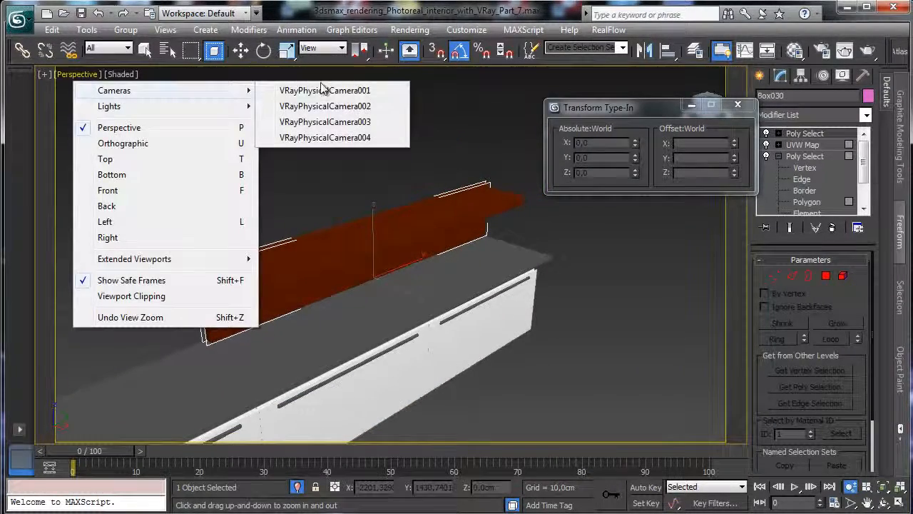
left_click(333, 136)
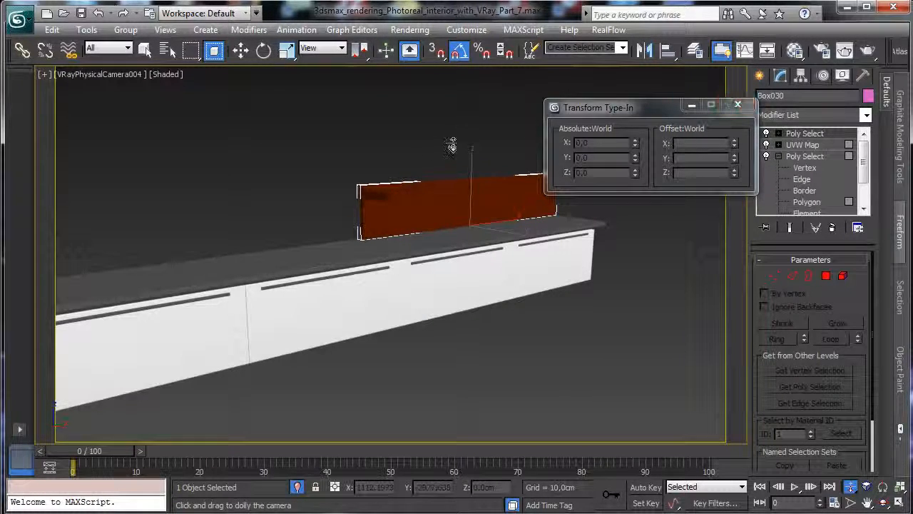
left_click(82, 74)
left_click(142, 126)
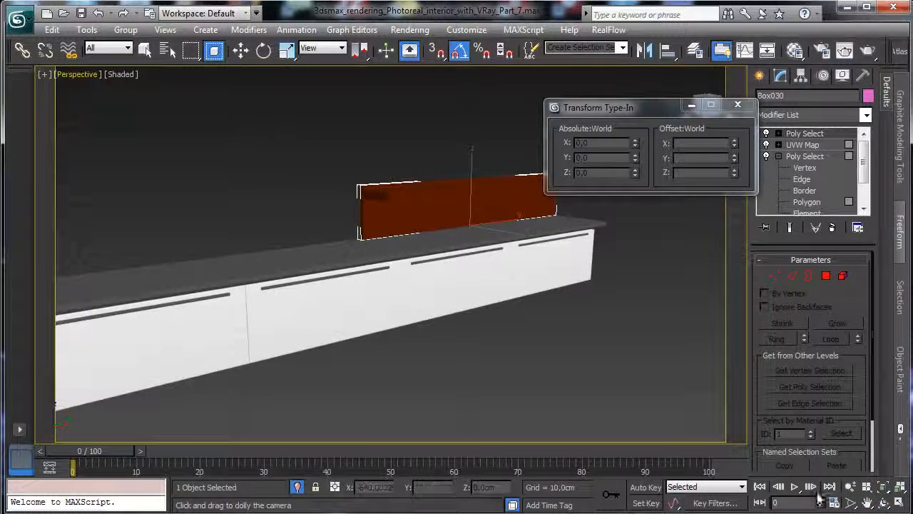
left_click(887, 488)
Replace the TV Wood material's diffuse bitmap with Woods & Plastics.Finish Carpentry.Wood.Paneling.1.jpg from the ArchMat folder.
left_click(794, 50)
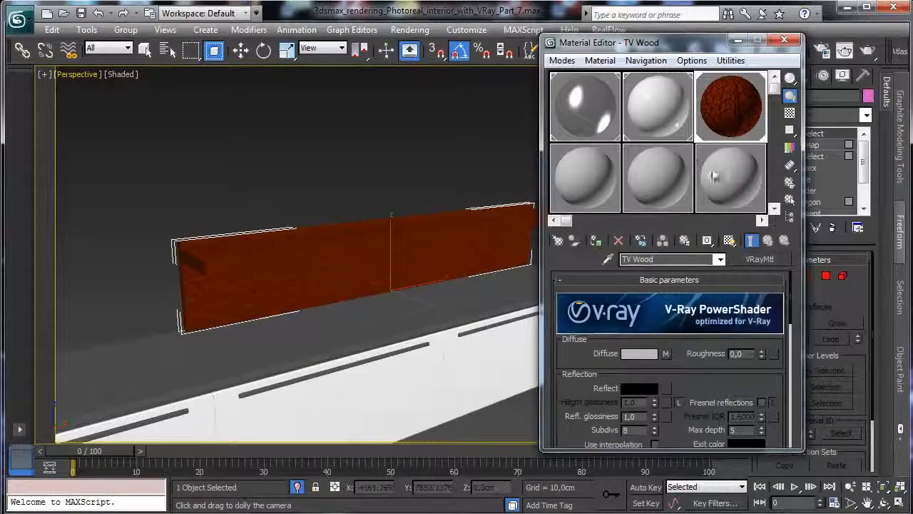
left_click(666, 354)
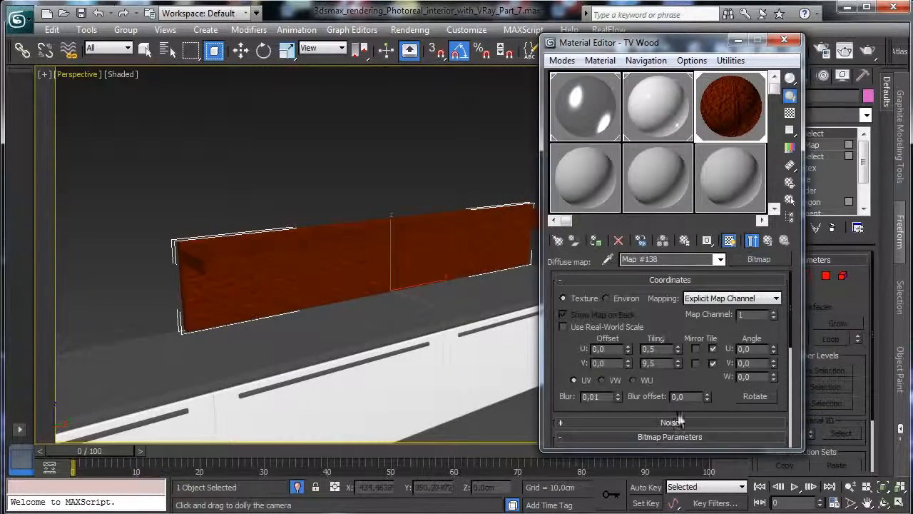
scroll(711, 399, "down", 3)
left_click(714, 334)
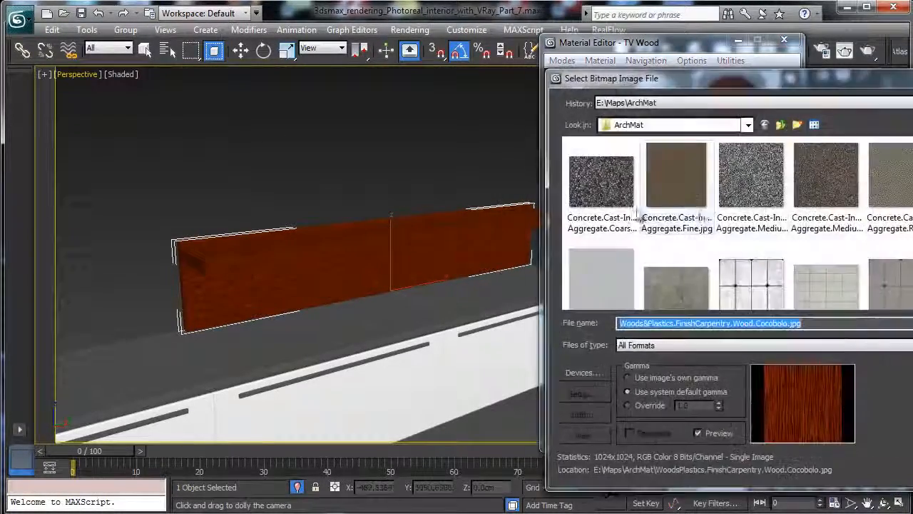
left_click_drag(805, 84, 404, 75)
left_click_drag(632, 145, 644, 266)
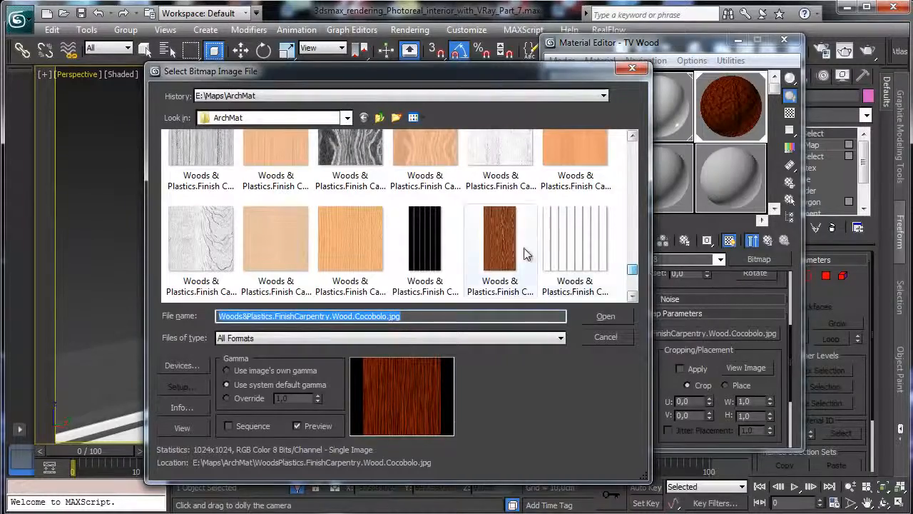
left_click(505, 245)
double_click(505, 246)
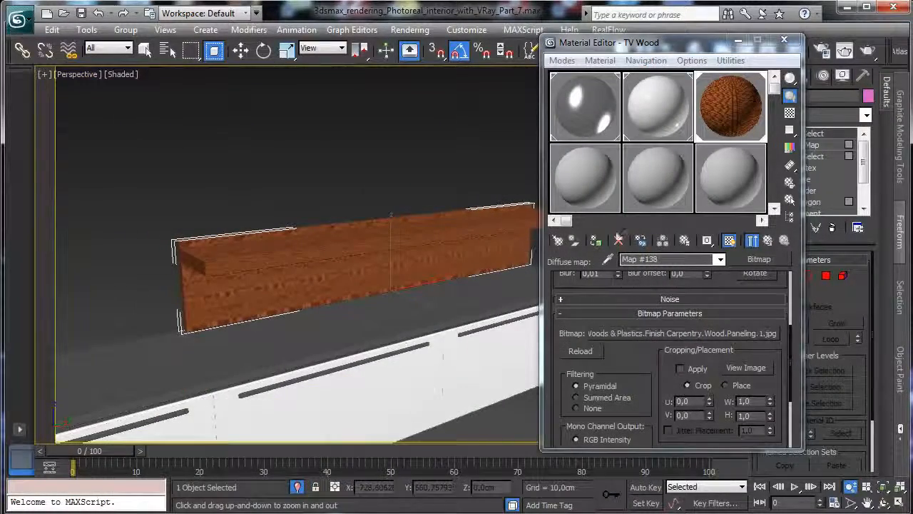
View the new paneling bitmap at full size to examine its grain direction, and close the preview.
left_click(758, 365)
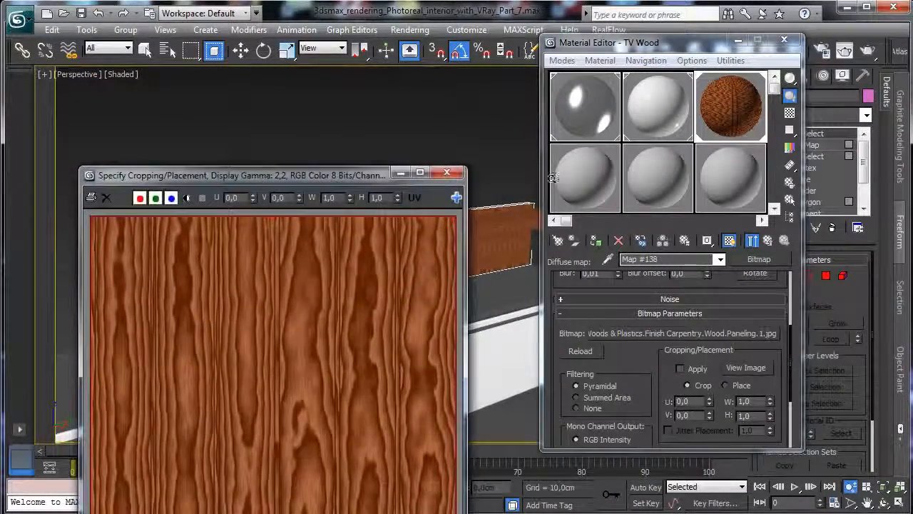
left_click_drag(374, 187, 433, 19)
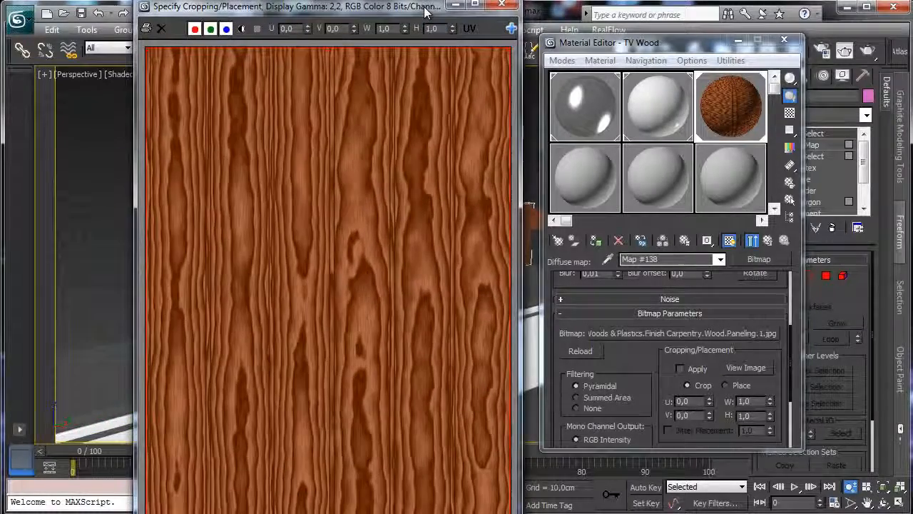
left_click(502, 5)
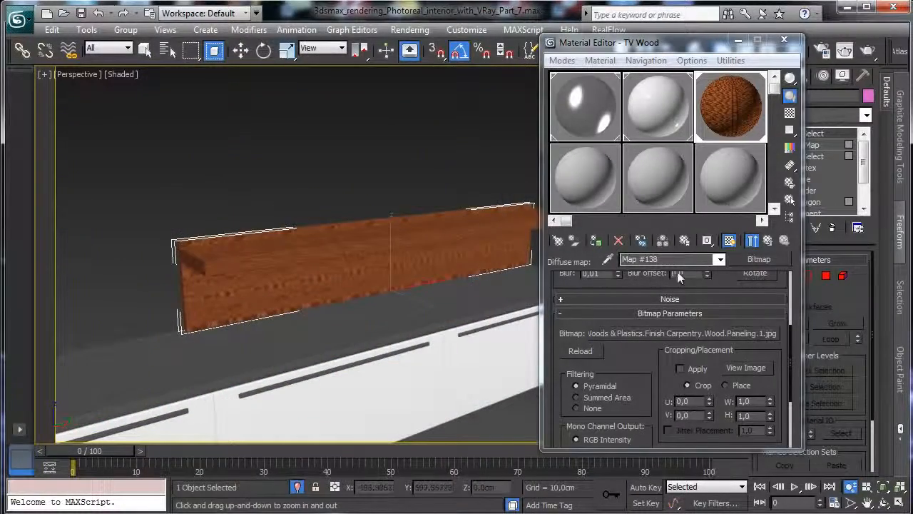
Try the paneling bitmap with a W angle of 90 and tiling of about 3.2 in U and 1.6 in V.
left_click_drag(717, 280, 719, 351)
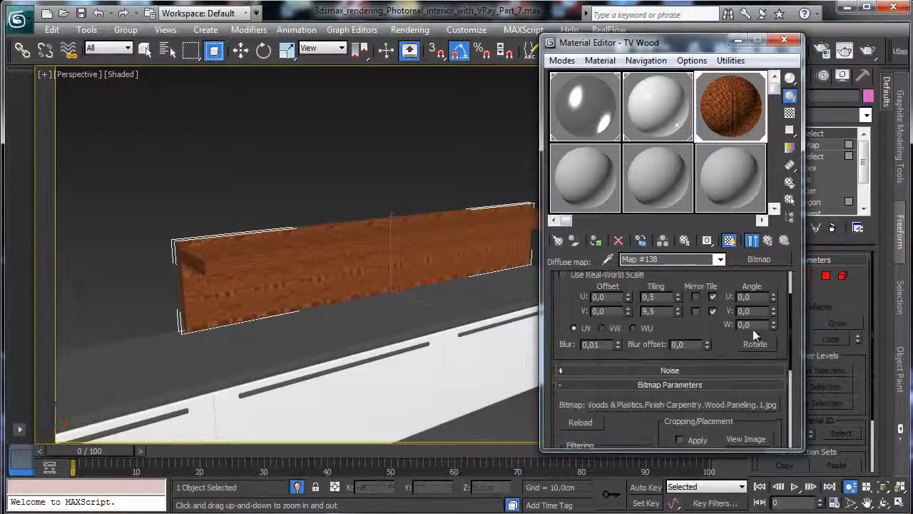
left_click(748, 325)
type("90")
key("Return")
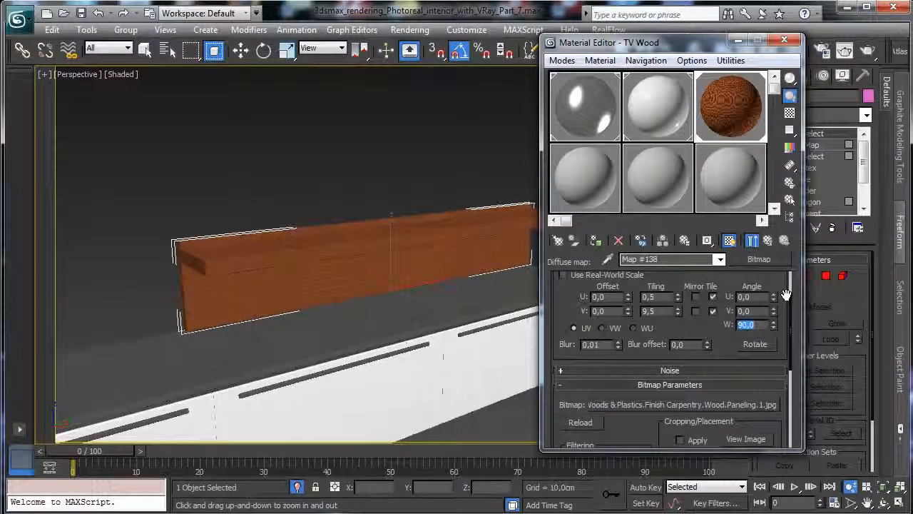
left_click_drag(677, 313, 665, 370)
left_click_drag(678, 297, 680, 275)
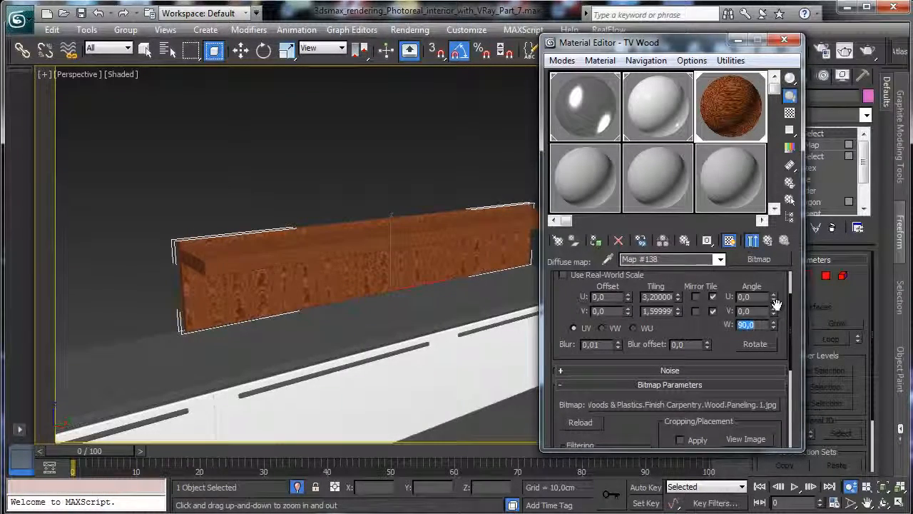
Reset the paneling bitmap's W angle to 0 and set its tiling to 1.7 in U and 4.3 in V.
key("Return")
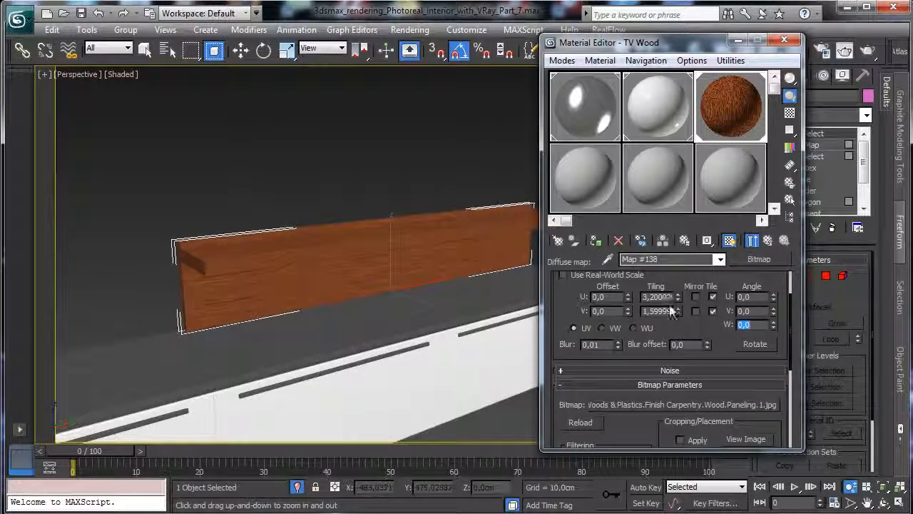
left_click_drag(680, 305, 683, 315)
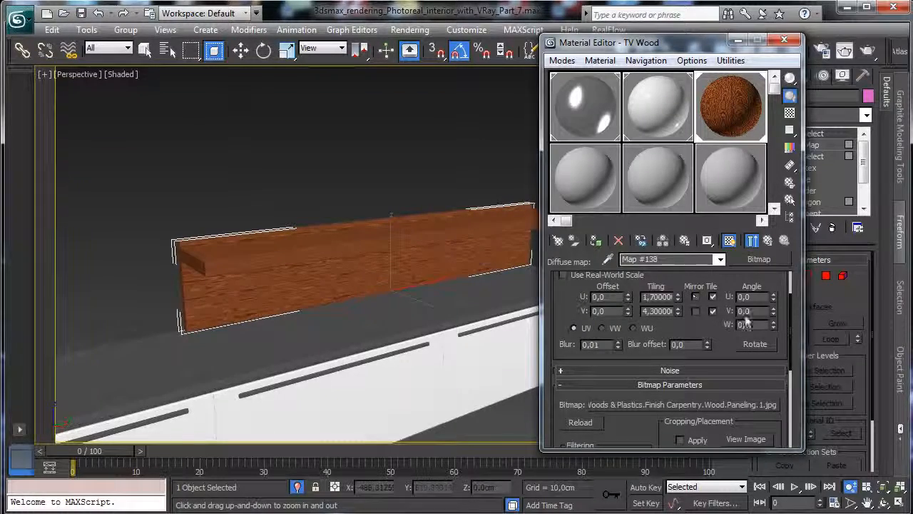
Render the marked region from VRayPhysicalCamera004 with isolation turned off so the whole scene is included.
left_click(883, 503)
mouse_move(383, 279)
left_mouse_down()
mouse_move(402, 318)
mouse_move(373, 292)
mouse_move(376, 280)
left_mouse_up()
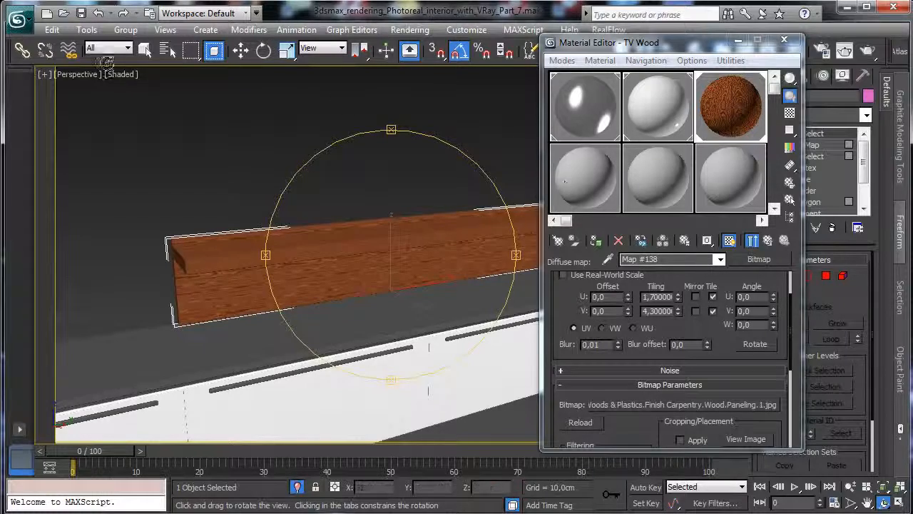
left_click(80, 74)
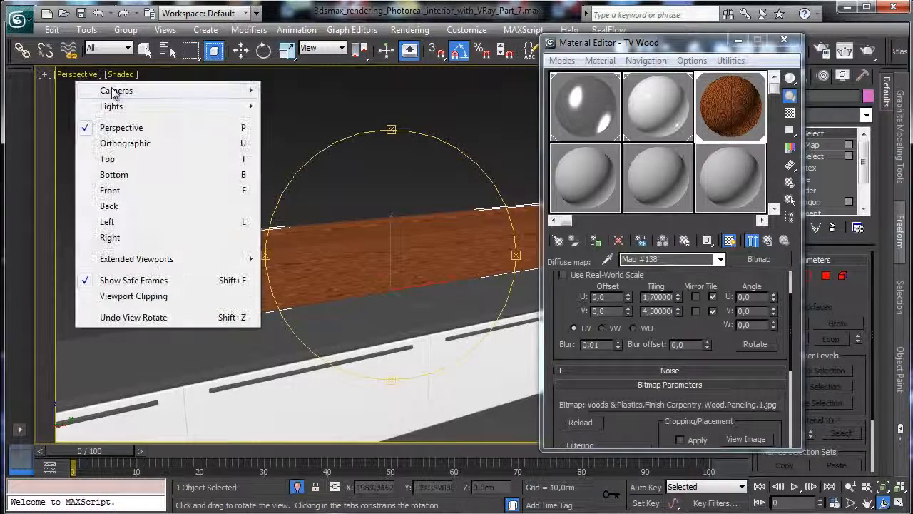
mouse_move(107, 88)
left_click(348, 139)
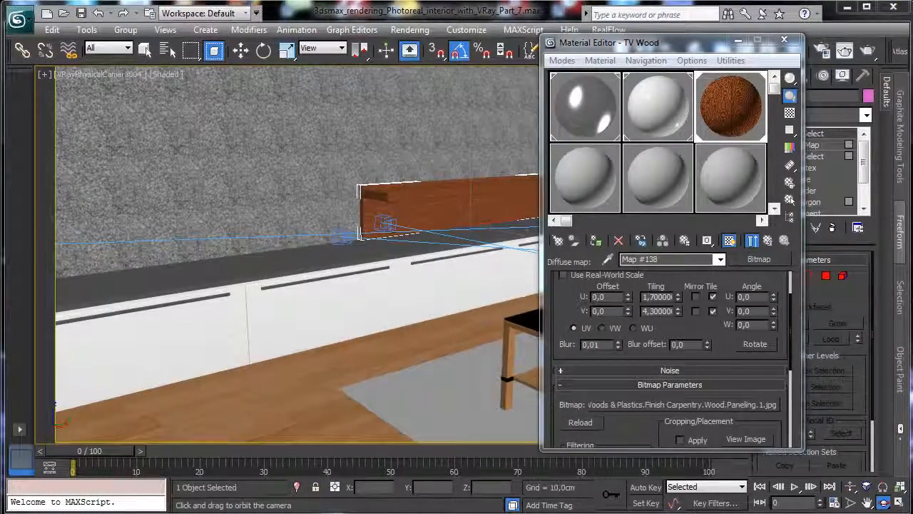
left_click(824, 50)
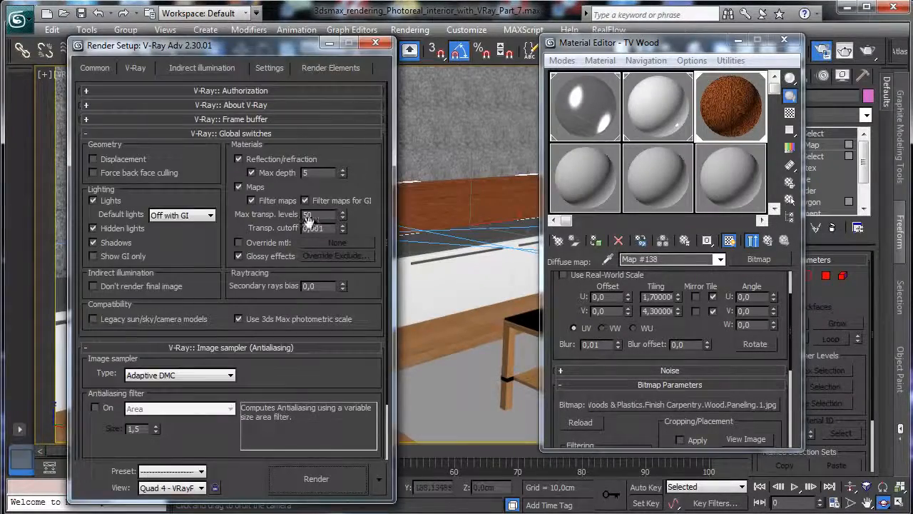
left_click(315, 479)
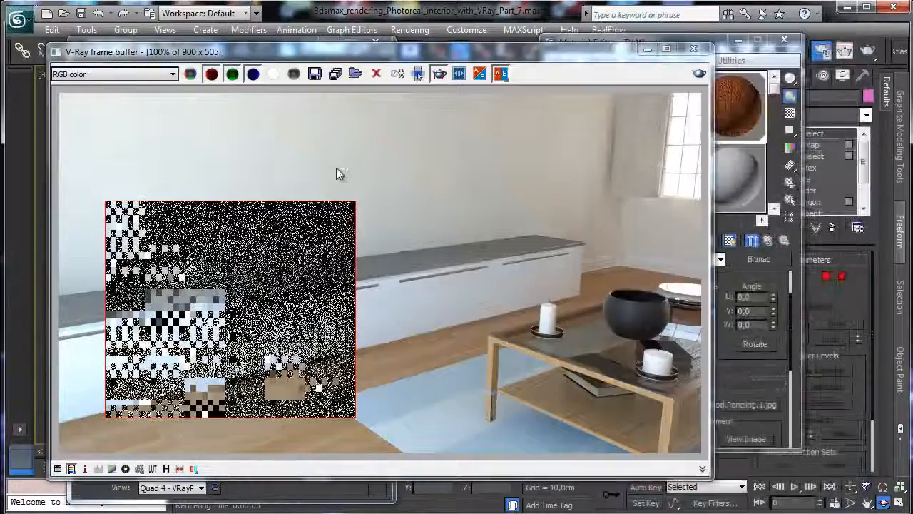
Redraw the render region around the wooden shelf and the TV cabinet below it, and render that region.
left_click_drag(262, 148, 620, 328)
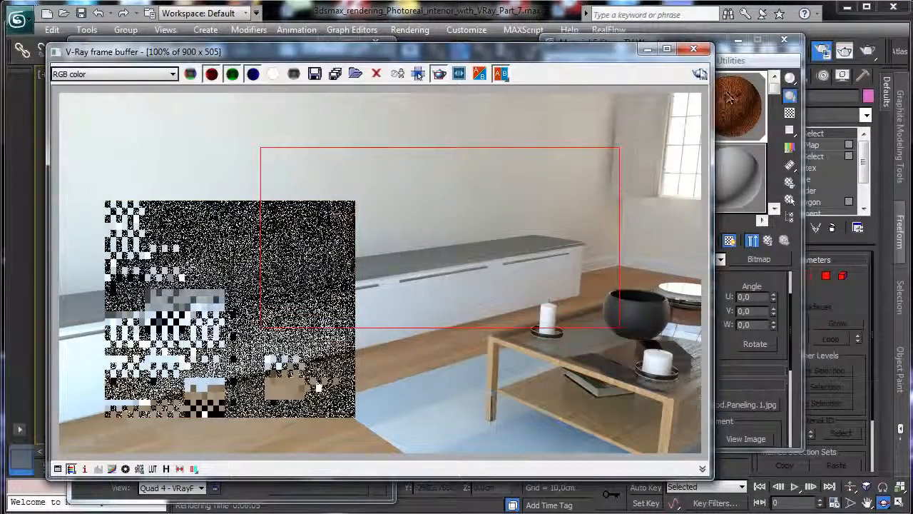
left_click(699, 73)
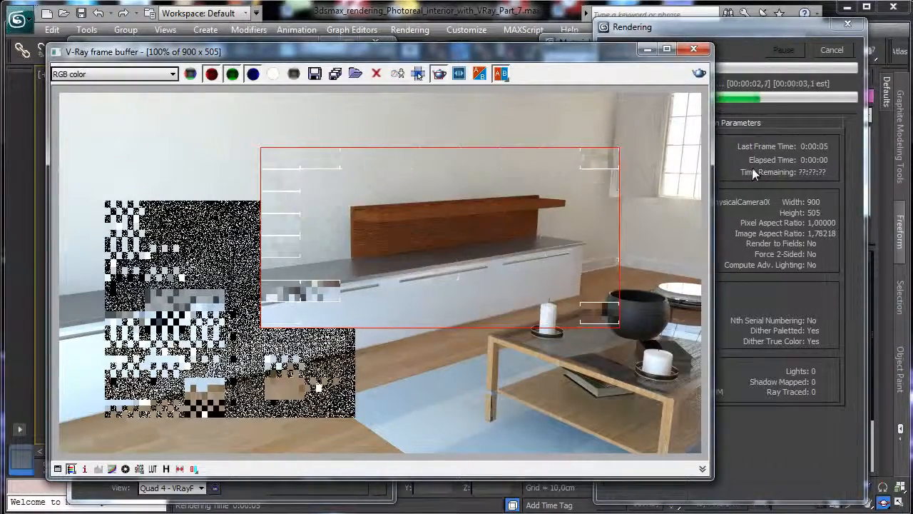
left_click(648, 50)
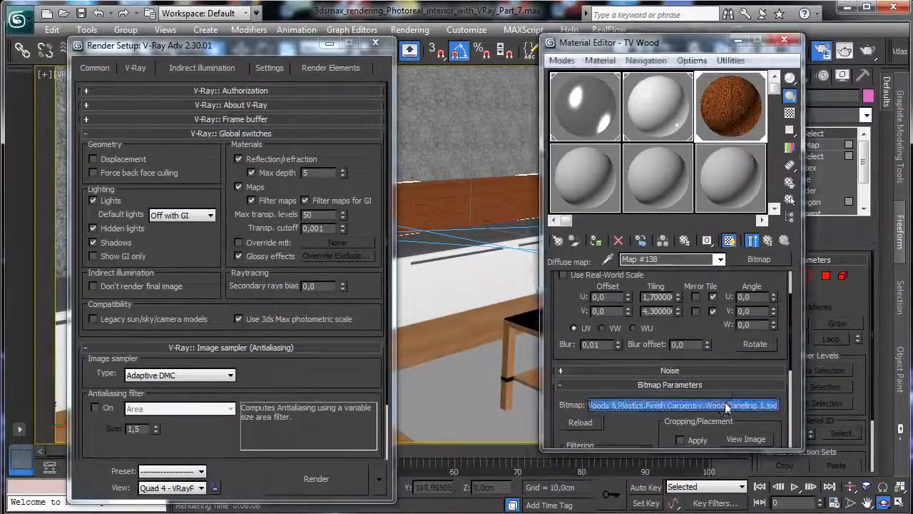
Browse the ArchMat folder for a replacement bitmap and preview Woods & Plastics.Finish Carpentry.Wood.Walnut.jpg at full size.
left_click(724, 403)
left_click_drag(630, 148, 631, 280)
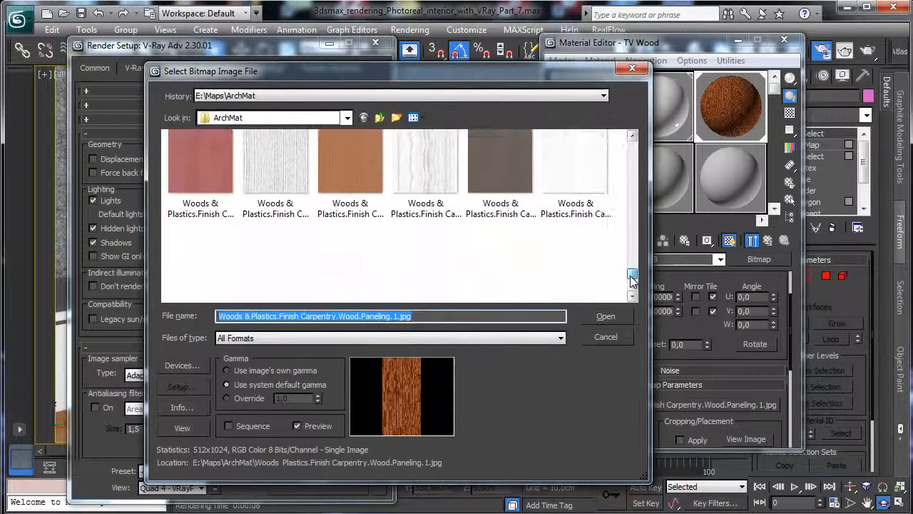
left_click(501, 169)
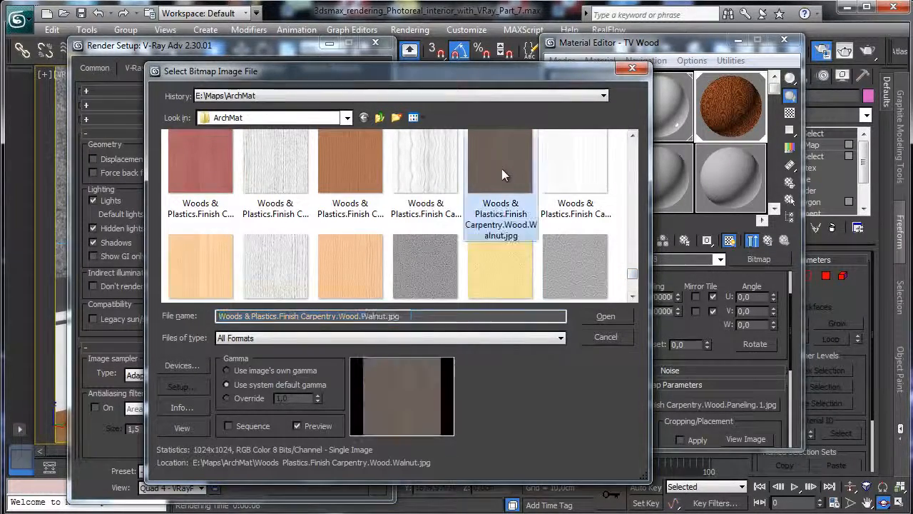
right_click(504, 172)
left_click(549, 201)
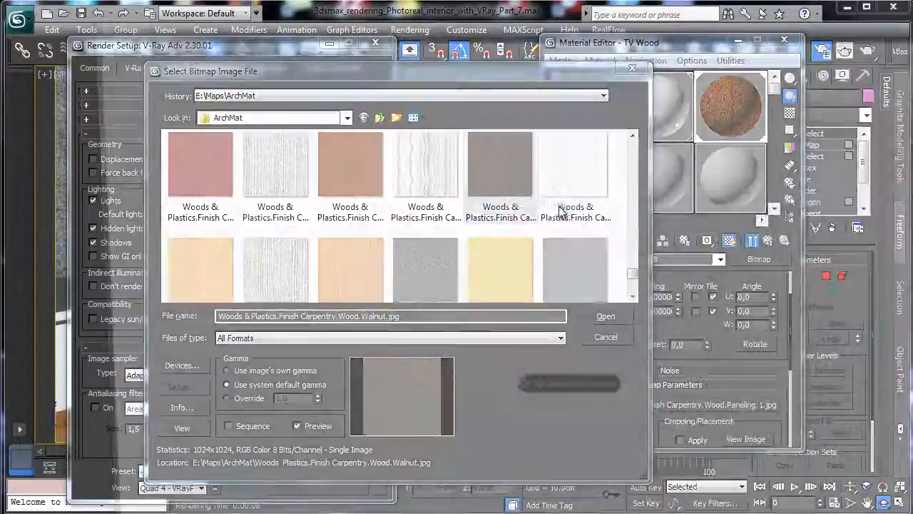
key("alt+F4")
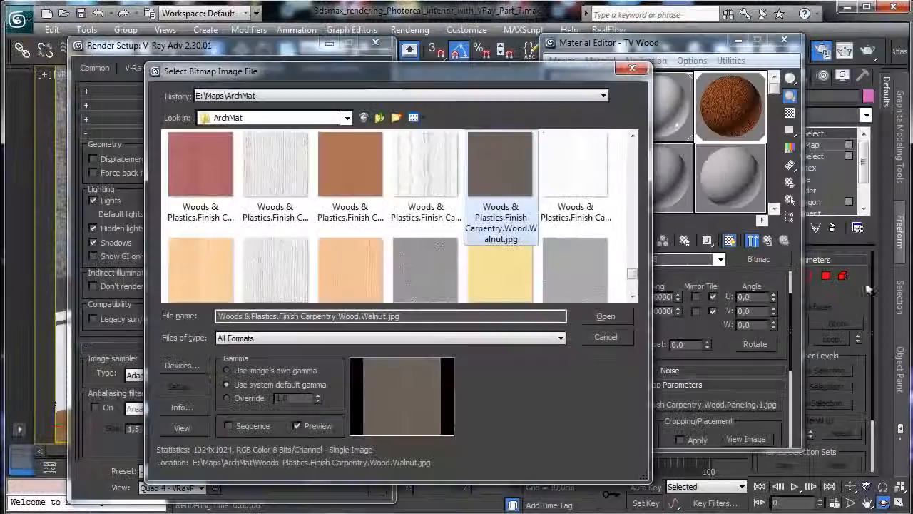
Preview Woods&Plastics.FinishCarpentry.Wood.EnglishOak.jpg at full size and load it as the TV Wood diffuse bitmap.
left_click_drag(632, 272, 634, 289)
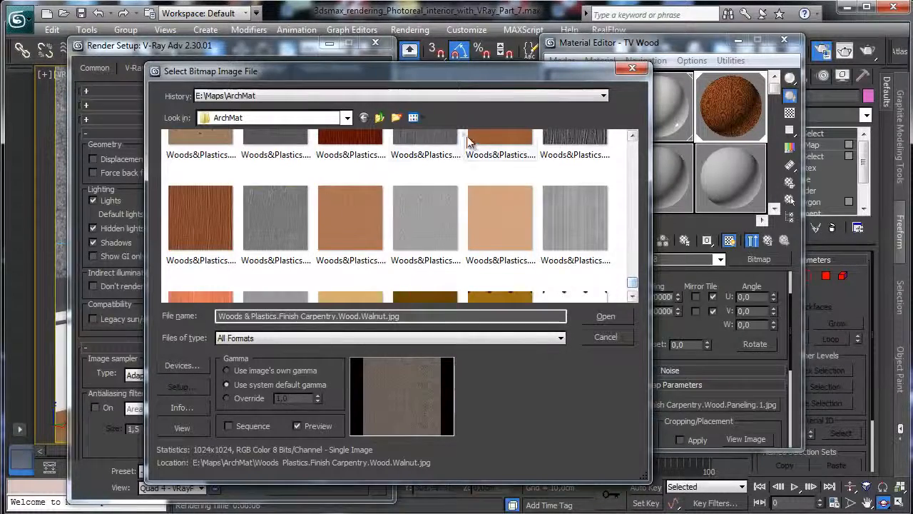
left_click(490, 143)
right_click(487, 138)
left_click(531, 161)
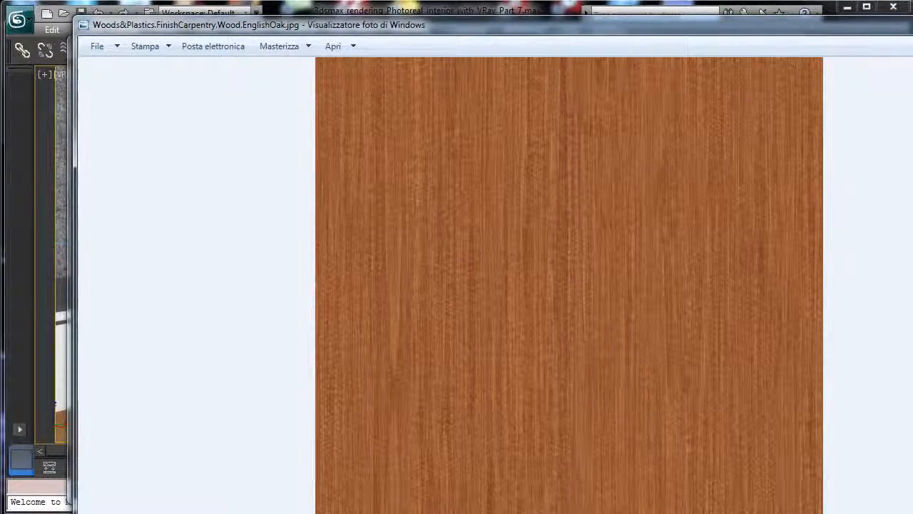
key("alt+F4")
left_click(624, 315)
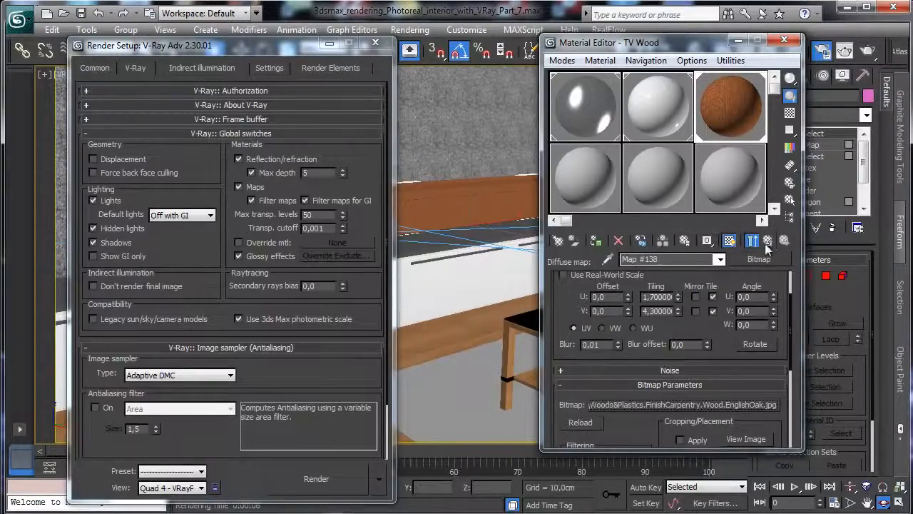
Return to the TV Wood base parameters and re-render the shelf region to check the oak texture.
left_click(661, 241)
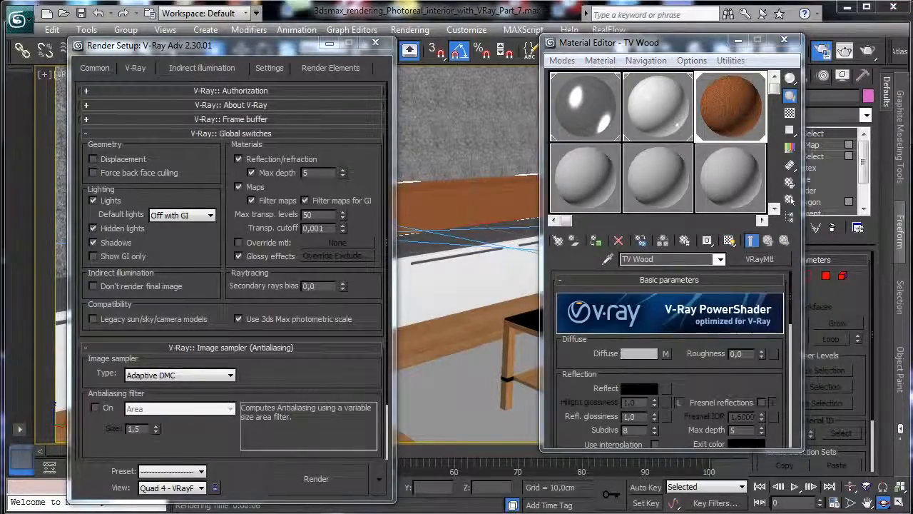
key("shift+q")
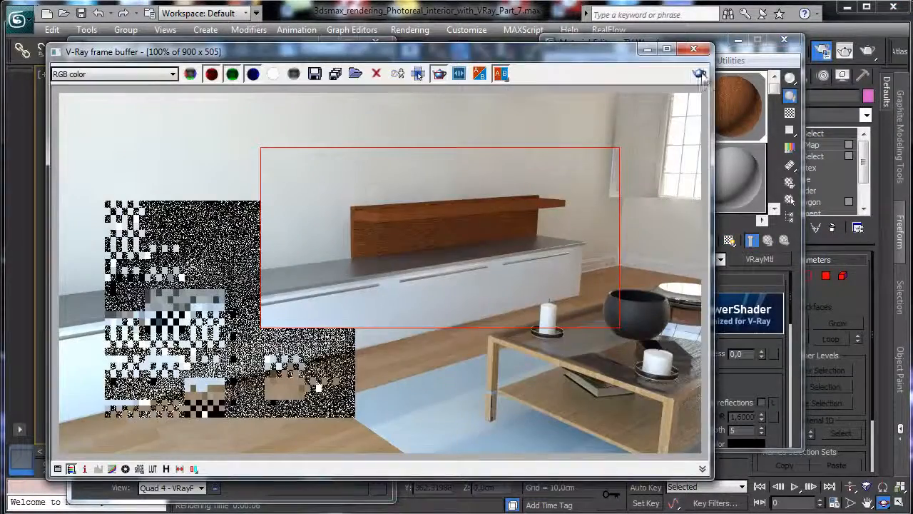
left_click(700, 74)
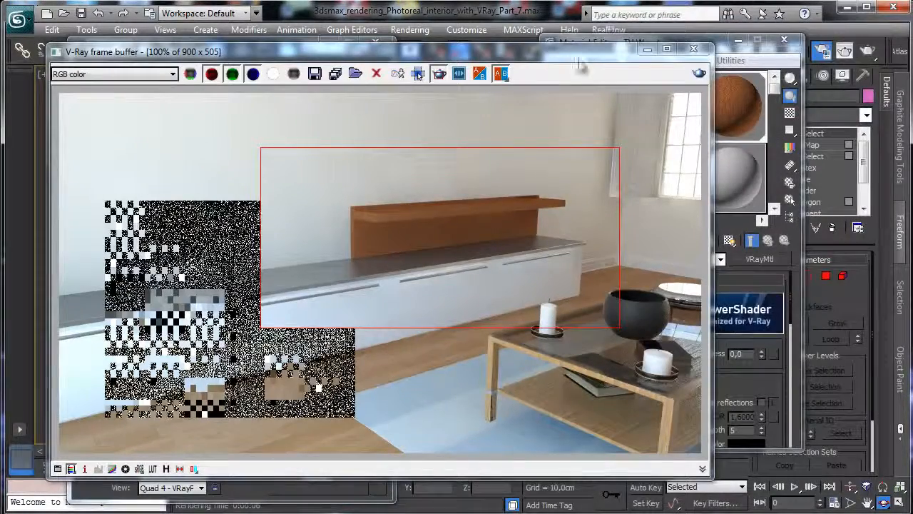
left_click(645, 50)
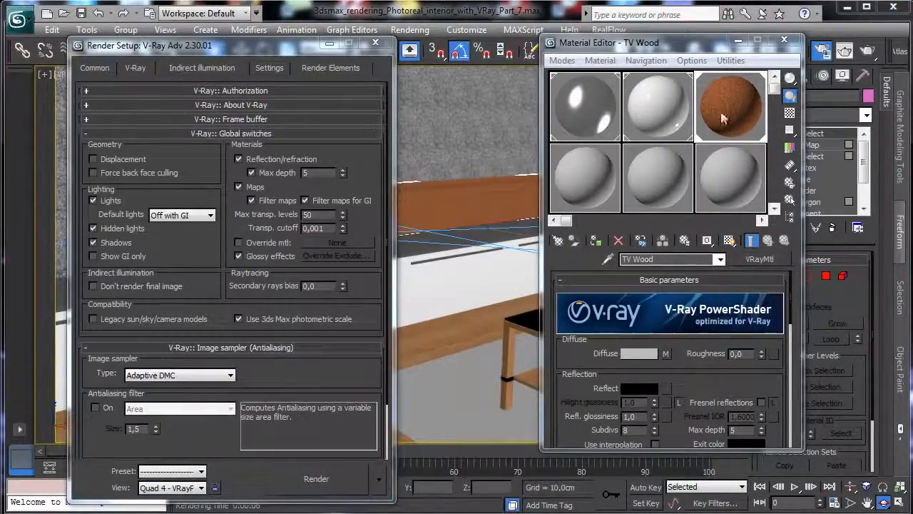
Replace the diffuse bitmap with a Composite map that keeps the oak as Layer 1, and add a second layer.
left_click(664, 354)
left_click(756, 260)
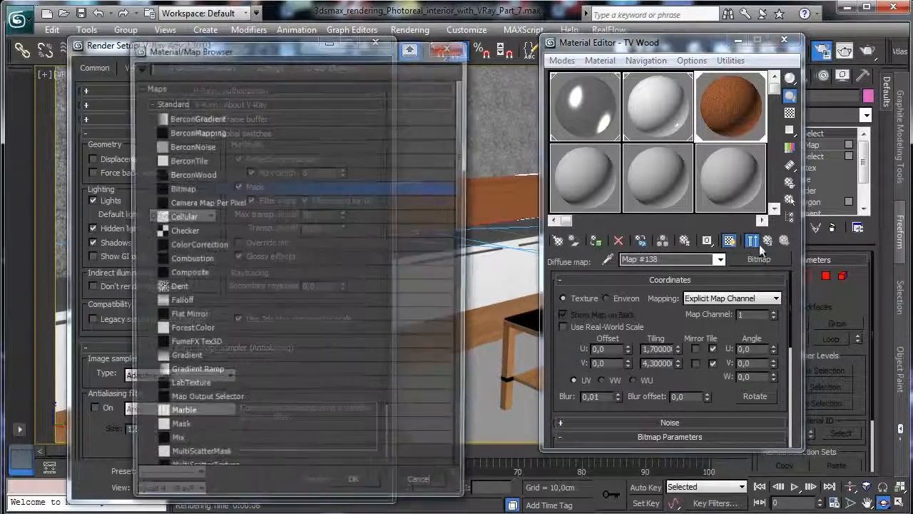
double_click(189, 274)
left_click(641, 281)
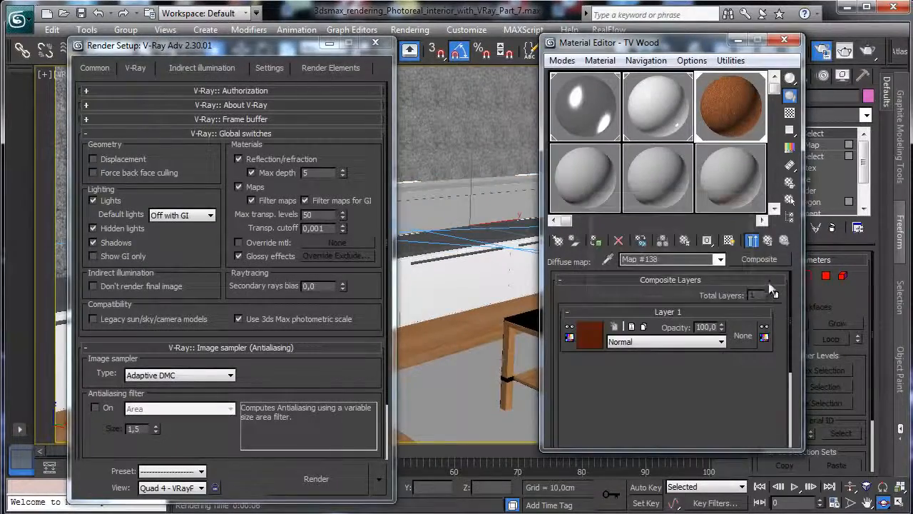
left_click(764, 293)
Assign an RGB Tint map to Layer 2 and set its R, G and B colors to black.
left_click(585, 335)
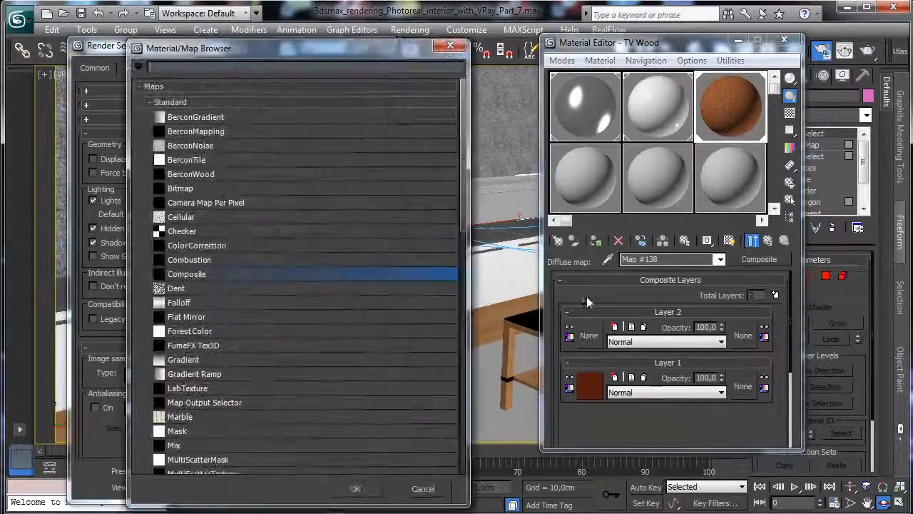
scroll(462, 209, "down", 9)
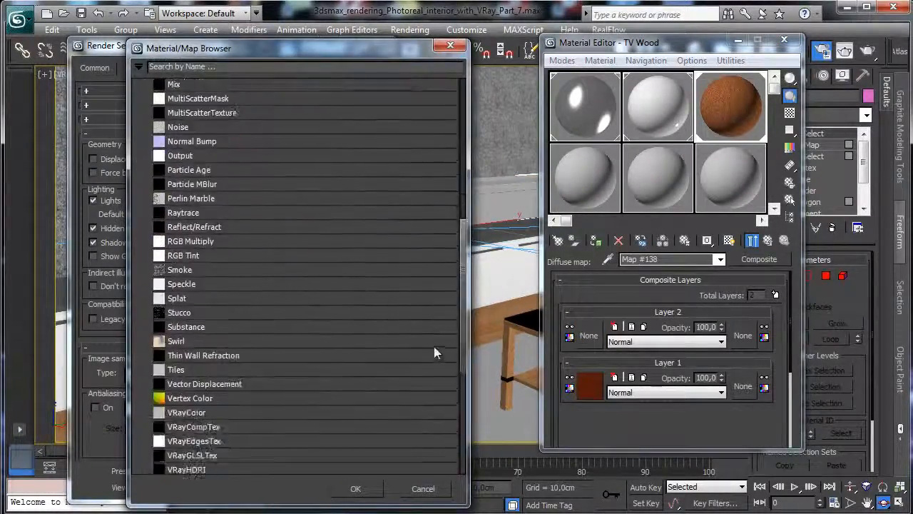
double_click(194, 242)
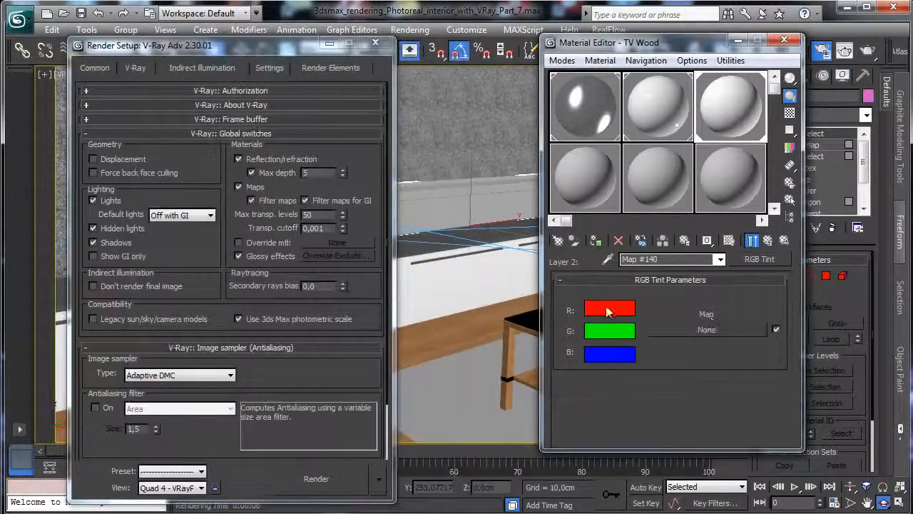
left_click(609, 309)
left_click_drag(437, 140, 397, 140)
left_click(470, 186)
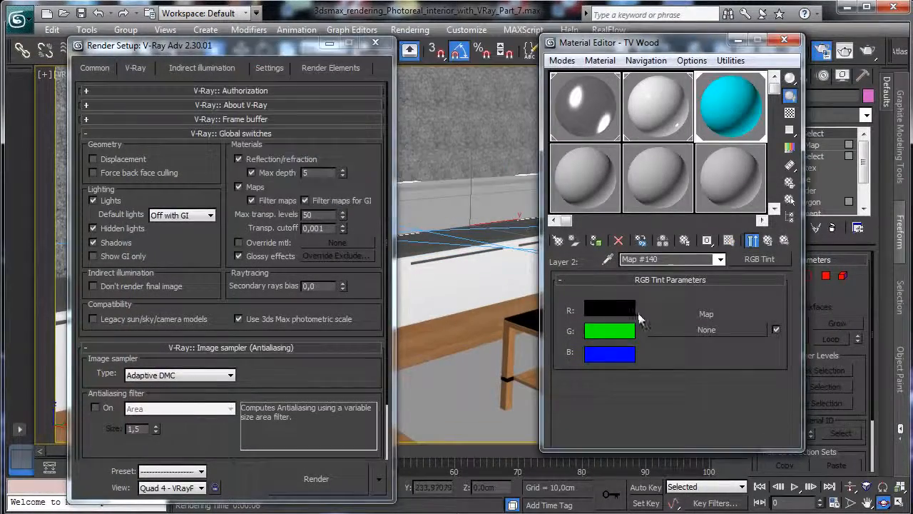
left_click_drag(608, 329, 608, 354)
left_click(664, 249)
left_click(685, 250)
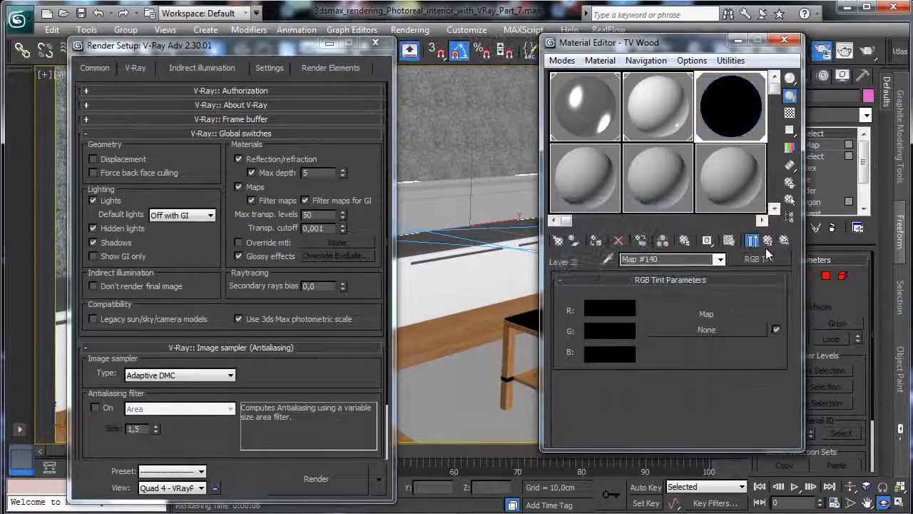
left_click(768, 241)
Set the black Layer 2 to Multiply blending with an opacity of 84.
left_click(674, 342)
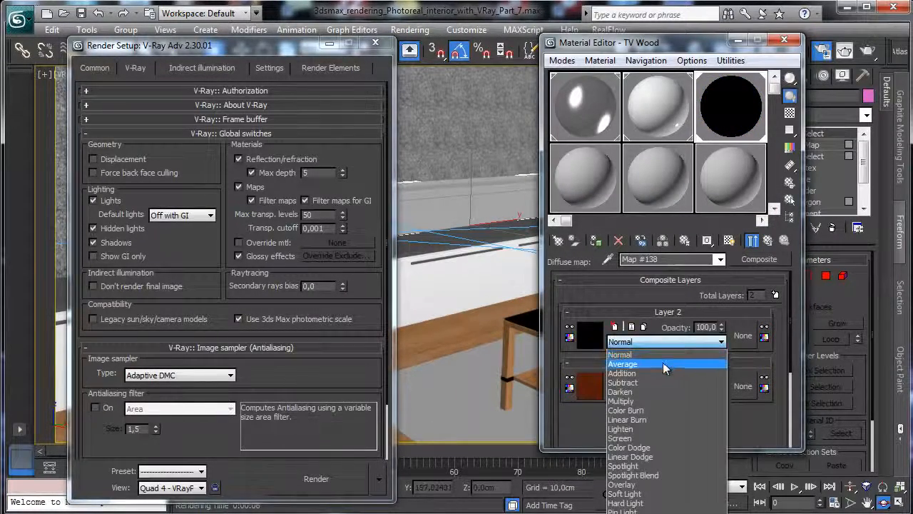
left_click(663, 362)
left_click(649, 343)
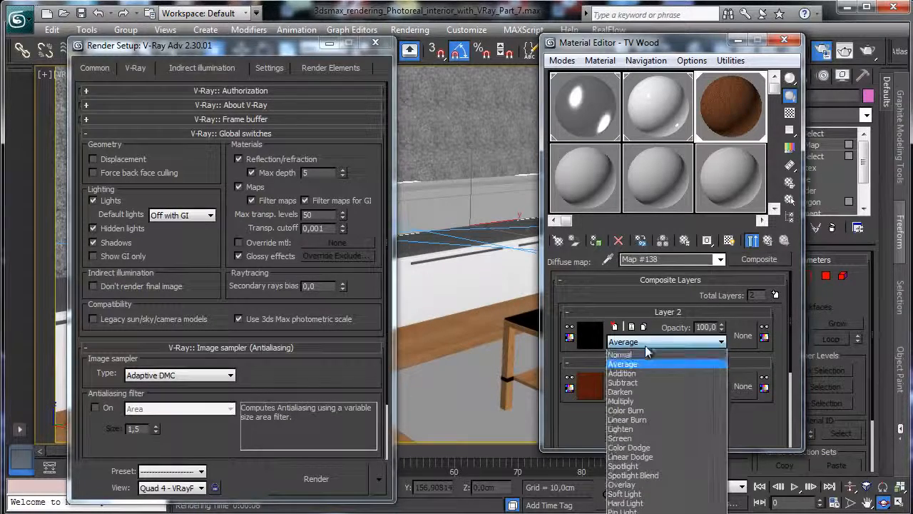
left_click(664, 403)
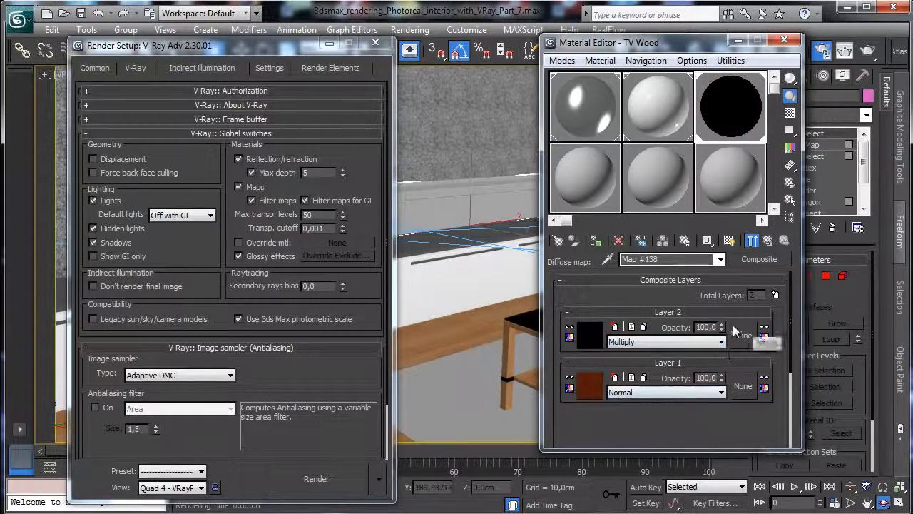
mouse_move(722, 330)
left_mouse_down()
mouse_move(722, 348)
mouse_move(724, 339)
left_mouse_up()
left_click(867, 52)
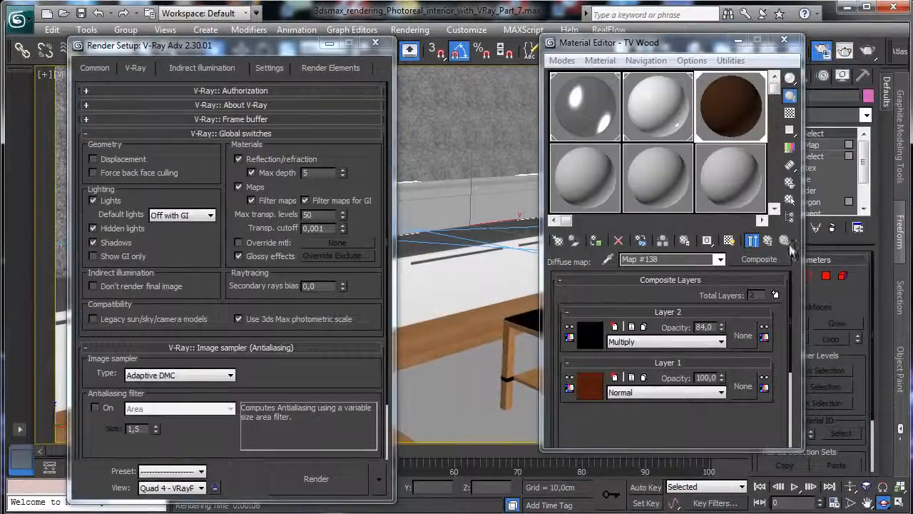
Give TV Wood a pure white reflection color with Fresnel reflections enabled and an IOR of 1.85.
left_click(784, 240)
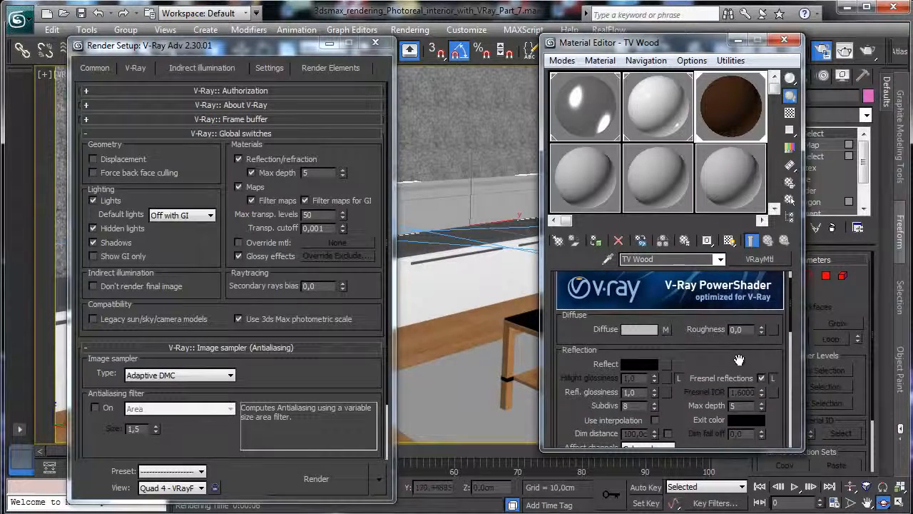
scroll(738, 359, "down", 3)
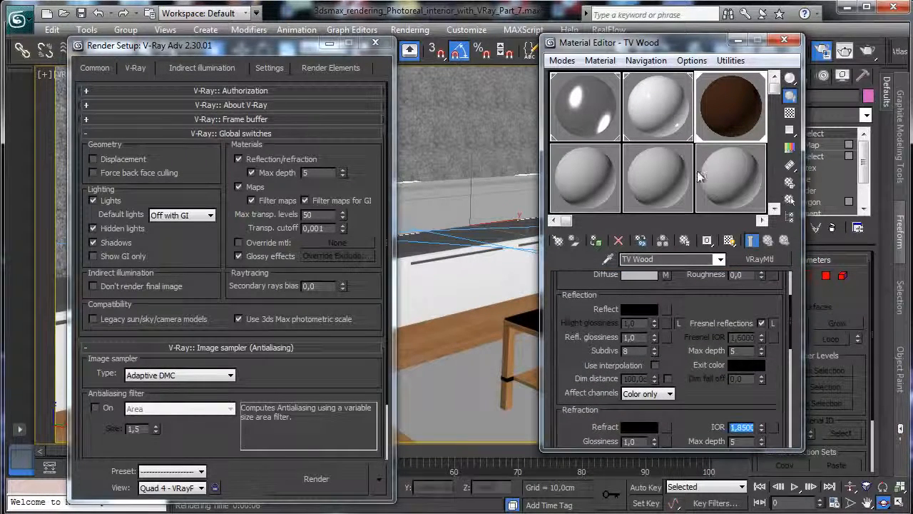
left_click(639, 309)
left_click_drag(362, 131, 365, 187)
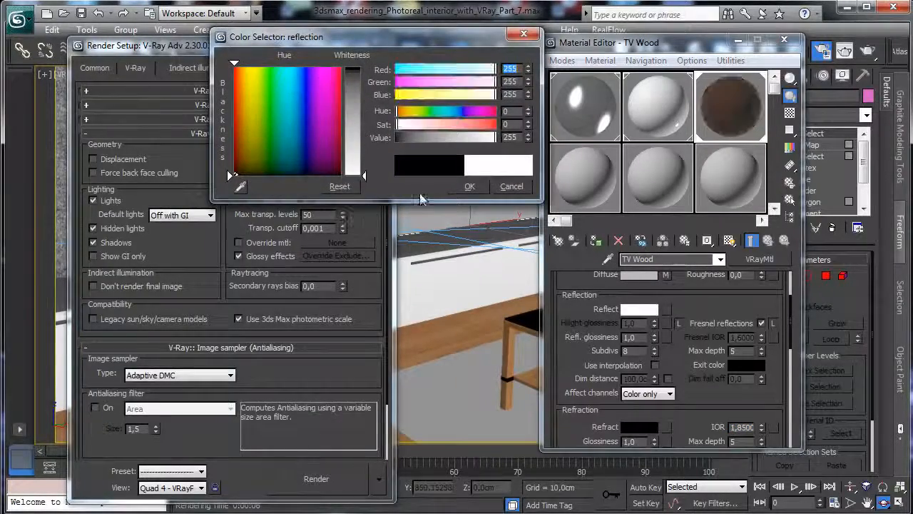
left_click(470, 186)
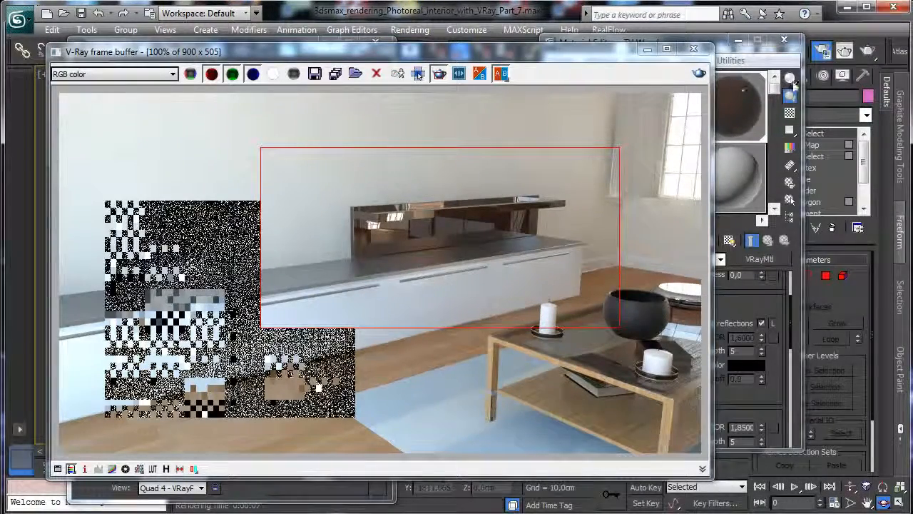
Copy the Layer 1 wood map from TV Wood's diffuse composite and return to the material's base parameters.
left_click(719, 44)
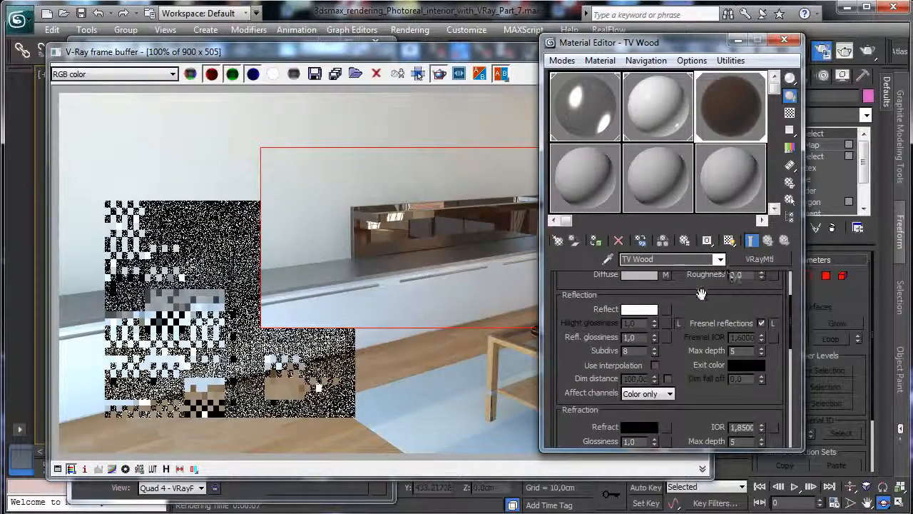
scroll(701, 294, "up", 1)
left_click(667, 291)
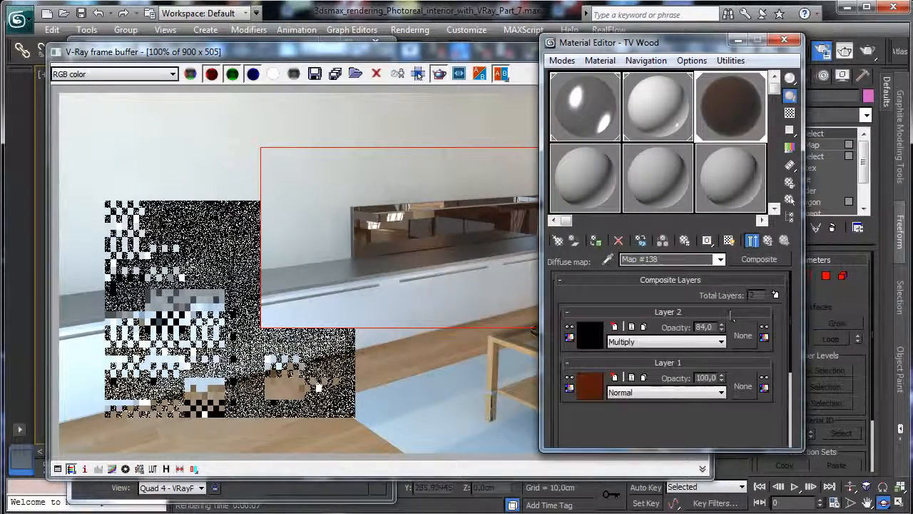
right_click(590, 385)
key("Escape")
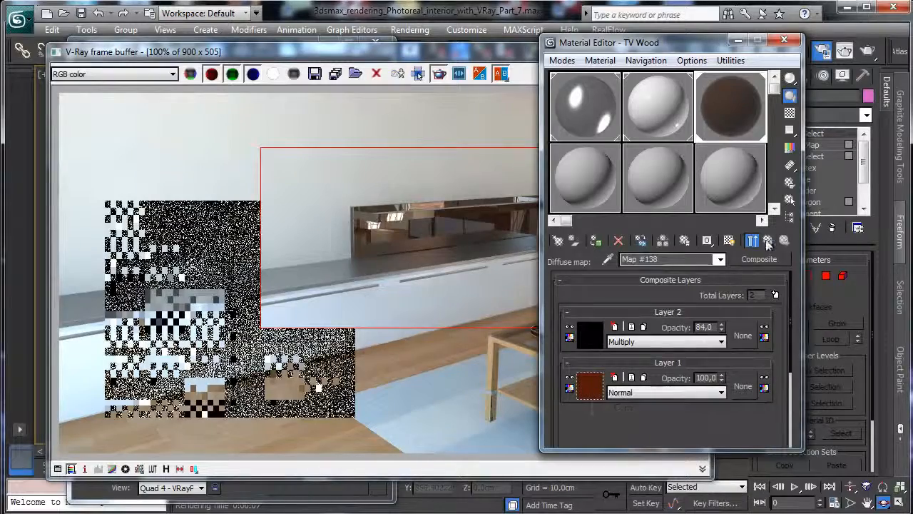
left_click(768, 240)
Assign a new map from the standard maps to the Reflect slot of TV Wood.
left_click(674, 326)
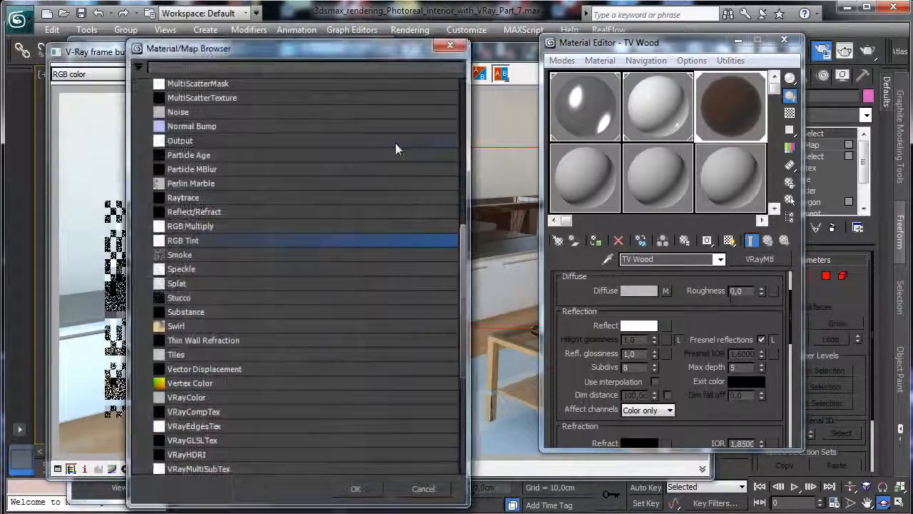
scroll(194, 176, "up", 5)
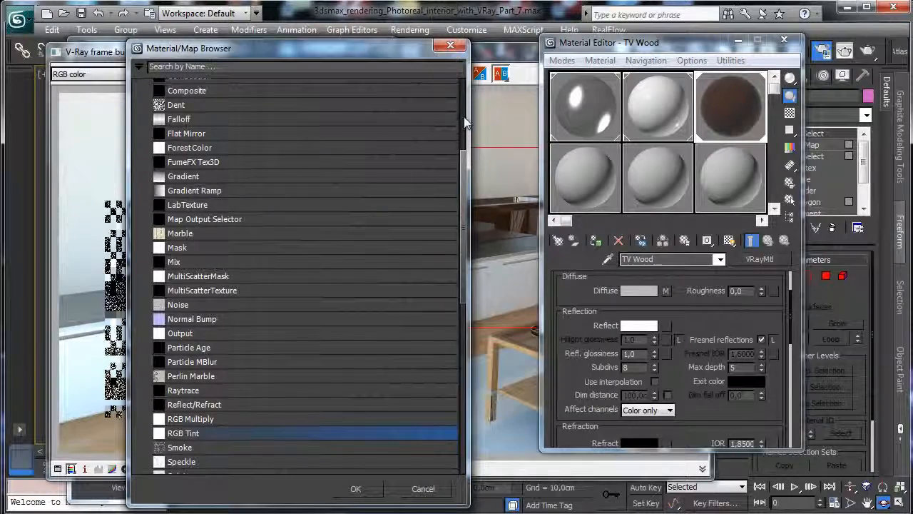
left_click_drag(461, 155, 461, 99)
double_click(196, 206)
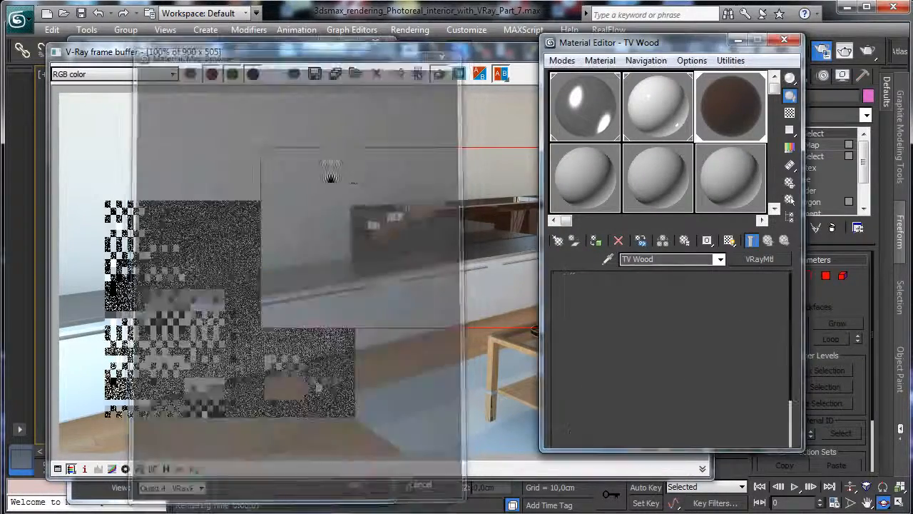
Paste a copy of the oak bitmap into the Reflect slot's Color Correction map and set its saturation to -100.
right_click(720, 296)
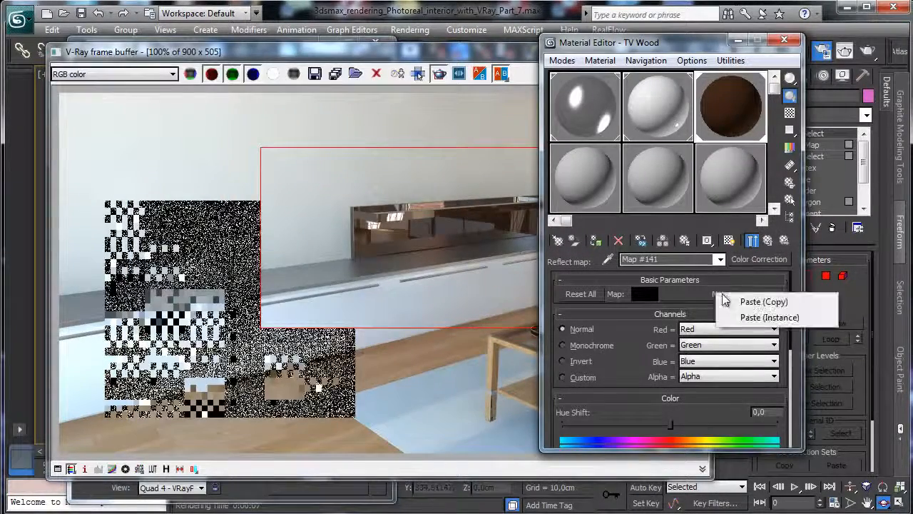
left_click(760, 302)
scroll(673, 335, "down", 5)
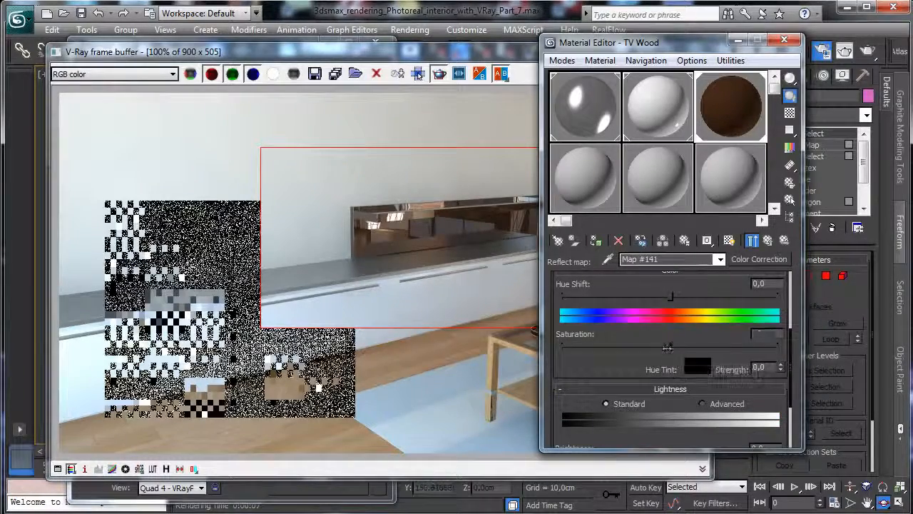
left_click(768, 241)
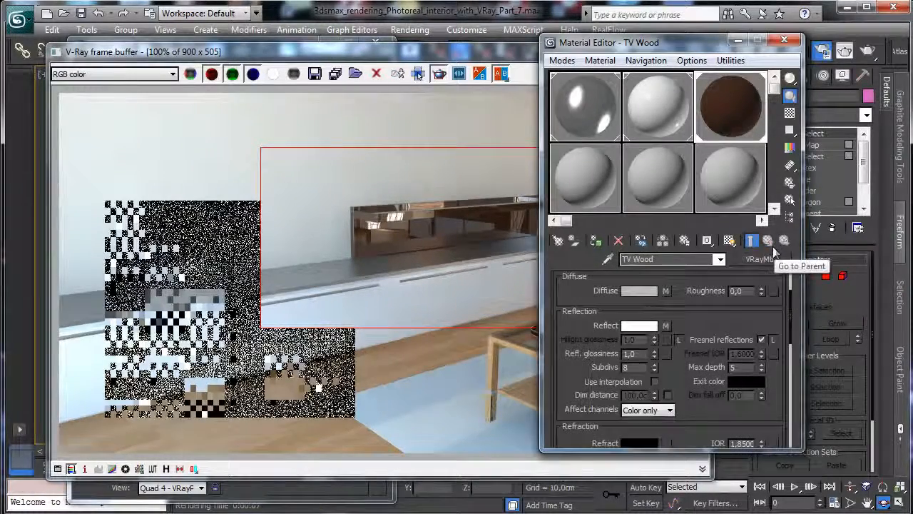
left_click(666, 325)
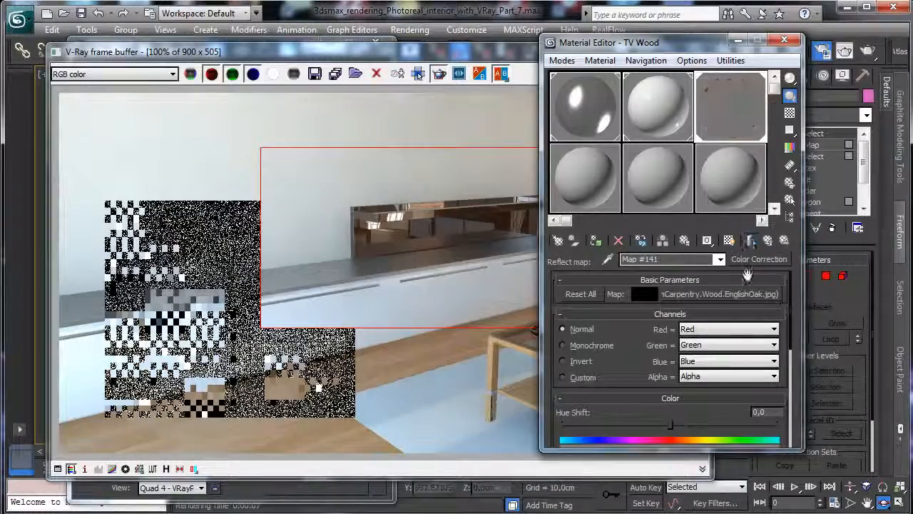
scroll(692, 398, "down", 3)
Render the marked region to check the panel with the desaturated reflection map.
left_click(491, 56)
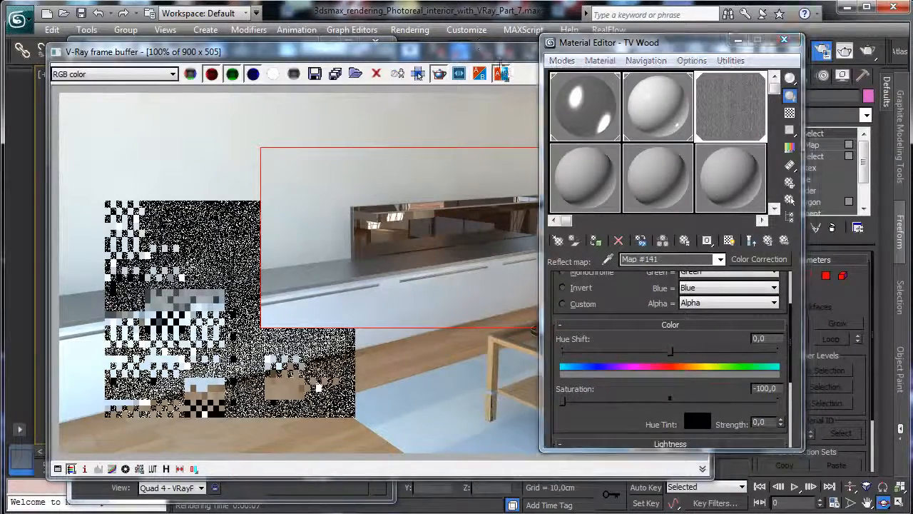
left_click(697, 75)
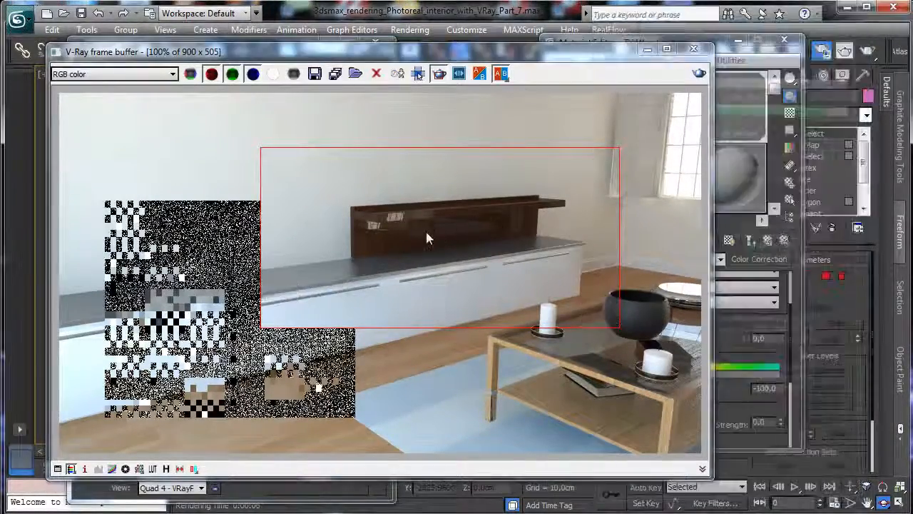
left_click(717, 57)
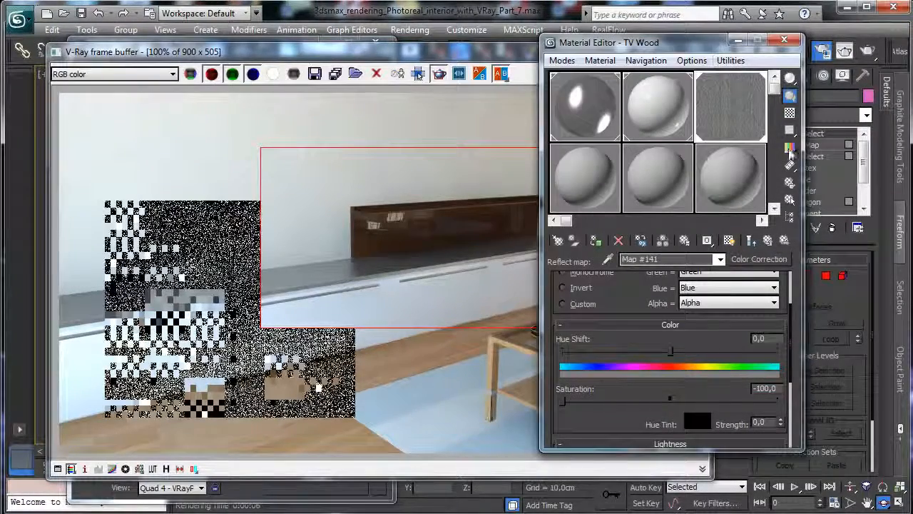
Assign the Reflect slot's Color Correction map as an instance to TV Wood's Refl. glossiness slot.
left_click(769, 241)
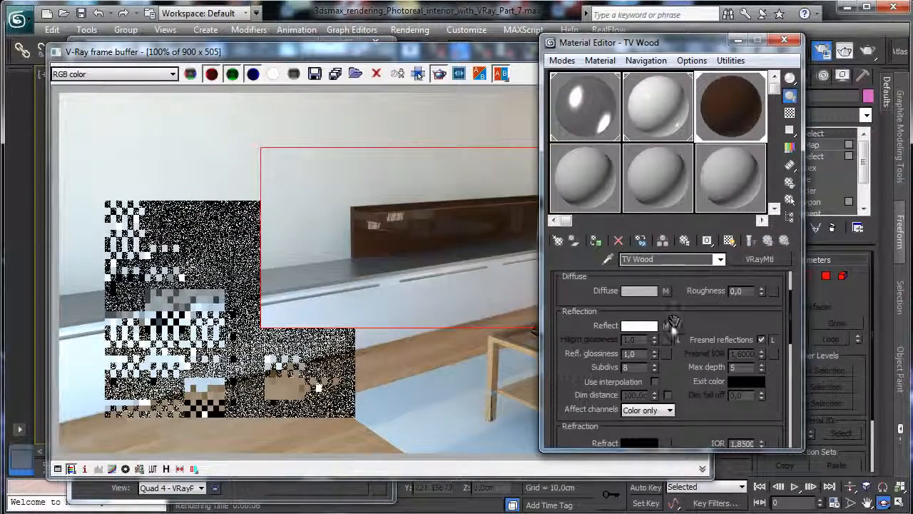
left_click_drag(667, 351, 666, 353)
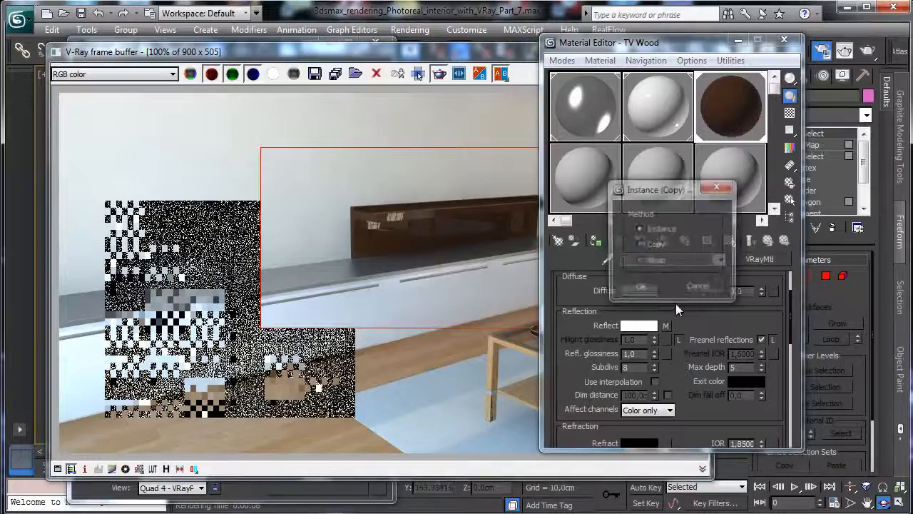
left_click(640, 289)
Set the Refl. glossiness Color Correction map's brightness to about 74.75 and contrast to about 59.47.
left_click(667, 353)
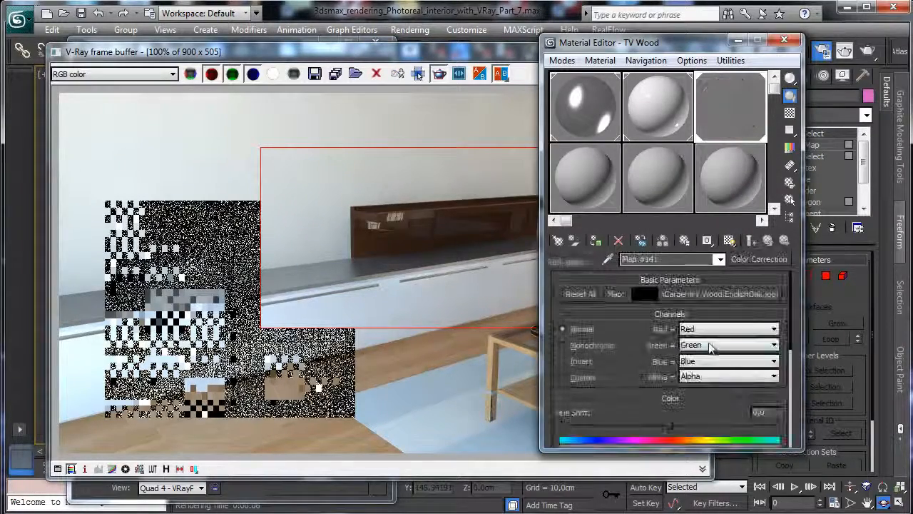
left_click_drag(632, 351, 649, 168)
left_click_drag(691, 392, 697, 303)
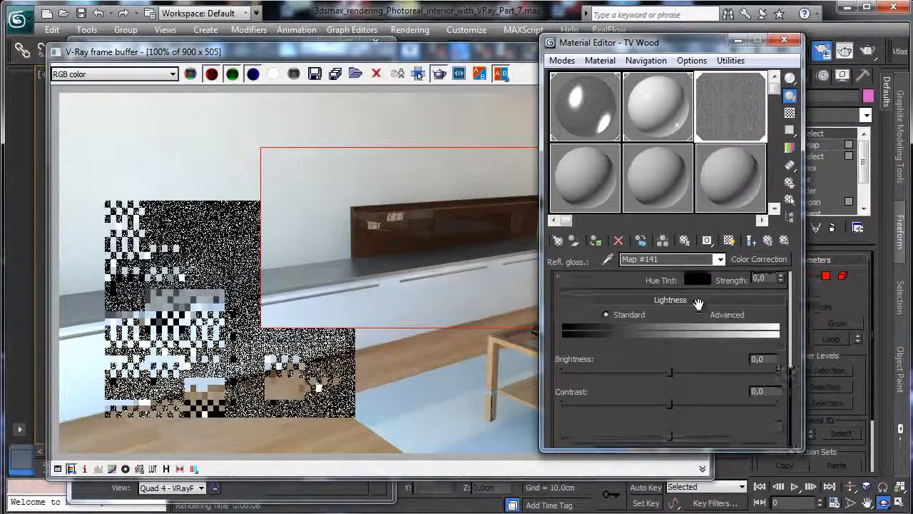
left_click_drag(671, 370, 734, 374)
left_click_drag(671, 404, 724, 404)
left_click_drag(734, 373, 749, 373)
Return to TV Wood's base parameters and render the region to check the mapped reflection glossiness.
left_click(767, 241)
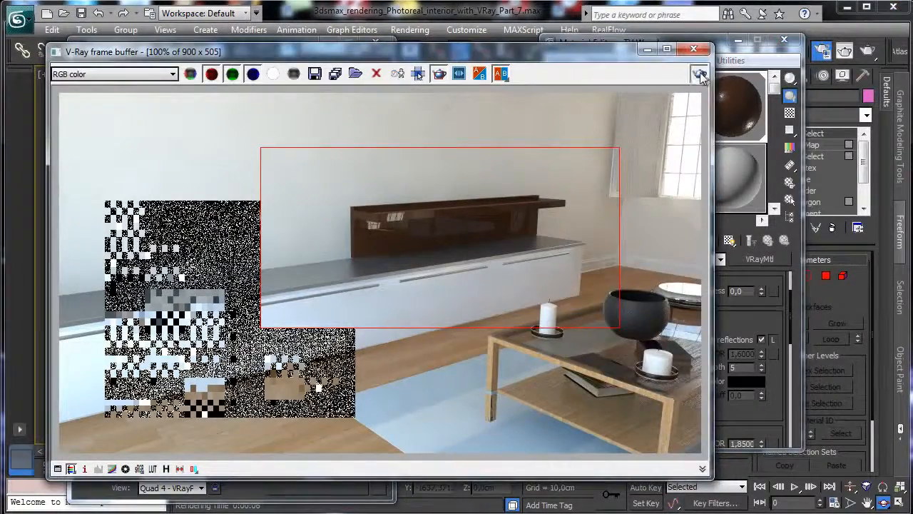
key("shift+q")
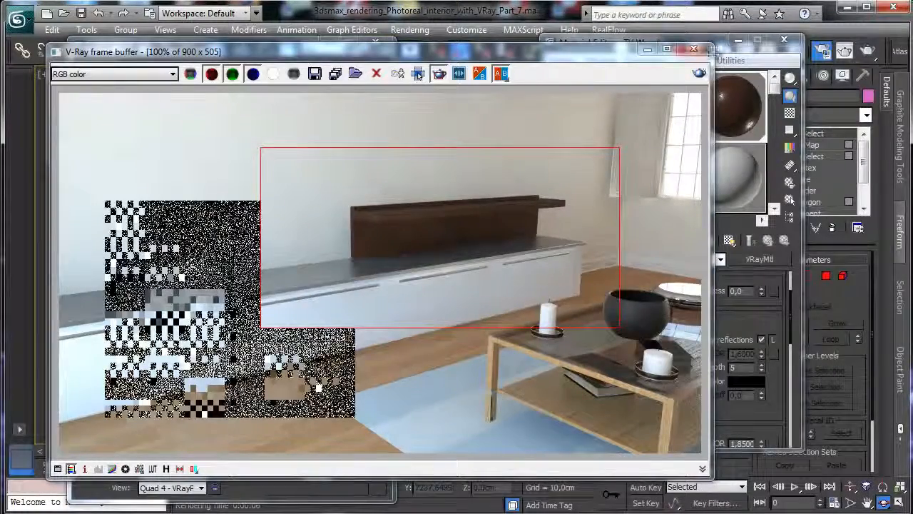
left_click(724, 44)
Raise the brightness of the Refl. glossiness Color Correction map to about 89.37.
left_click_drag(734, 303, 713, 263)
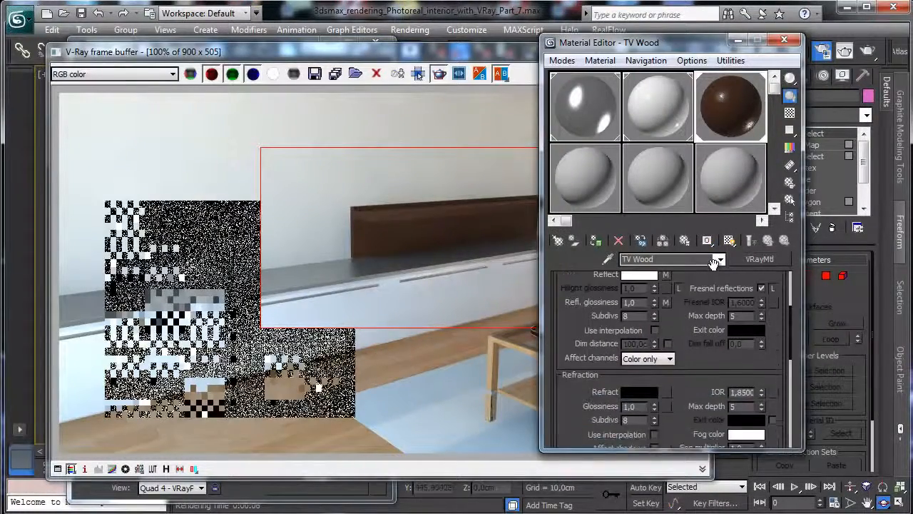
left_click(665, 301)
scroll(698, 375, "down", 5)
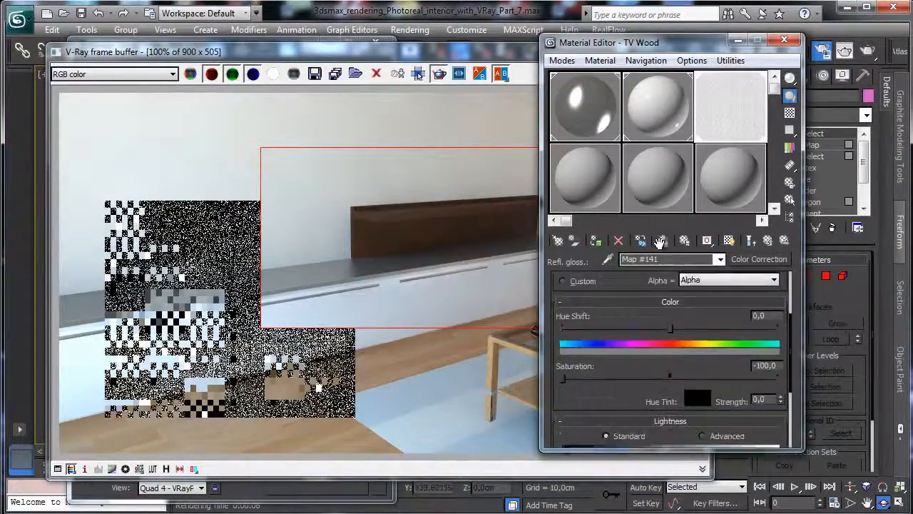
left_click_drag(620, 388, 674, 309)
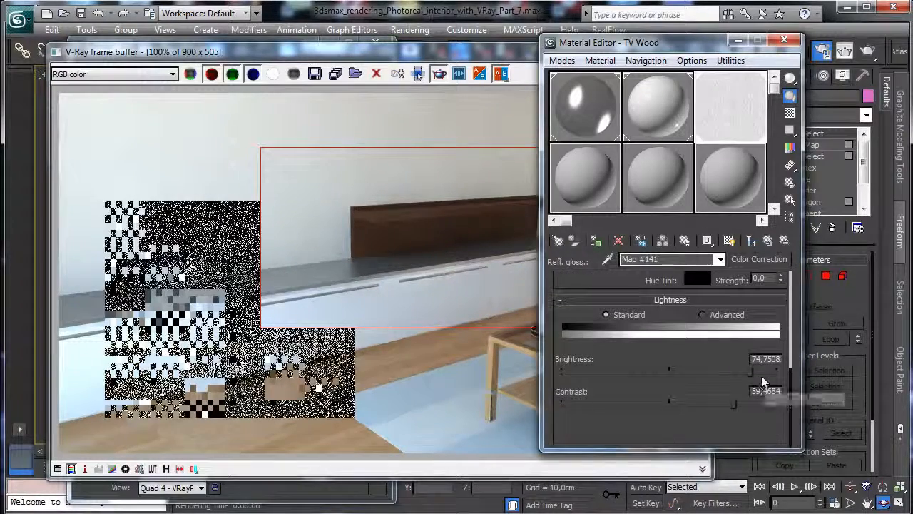
left_click_drag(749, 371, 760, 374)
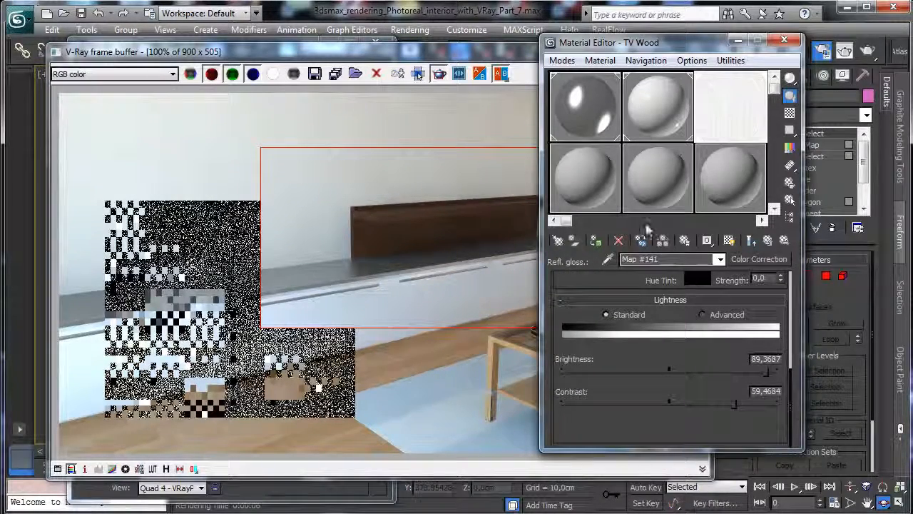
Render the region again to check the panel with the brighter glossiness map.
left_click(505, 67)
left_click(700, 74)
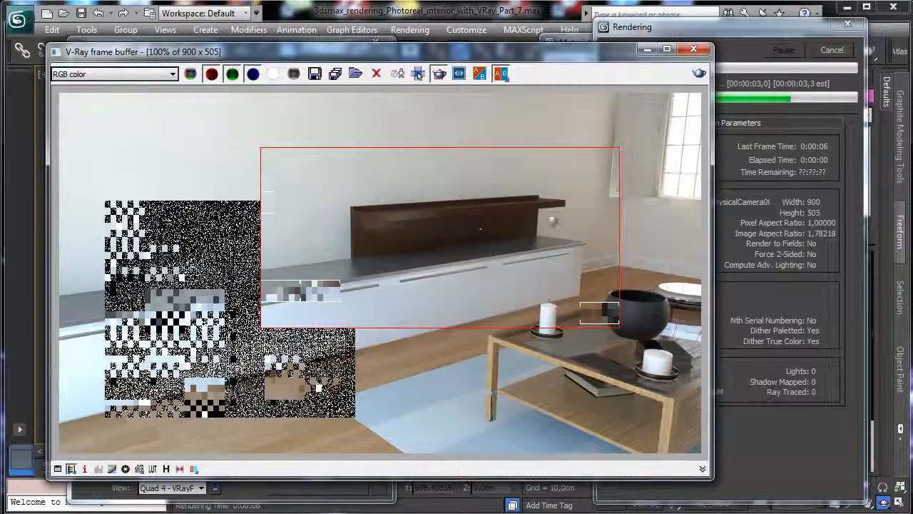
left_click(746, 84)
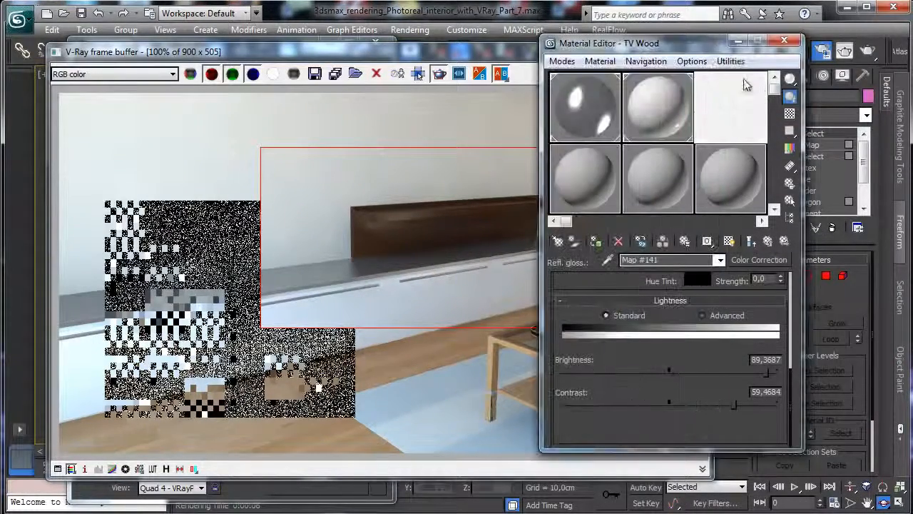
Copy TV Wood's Refl. glossiness map and paste it as an independent copy into the Bump slot.
left_click(750, 241)
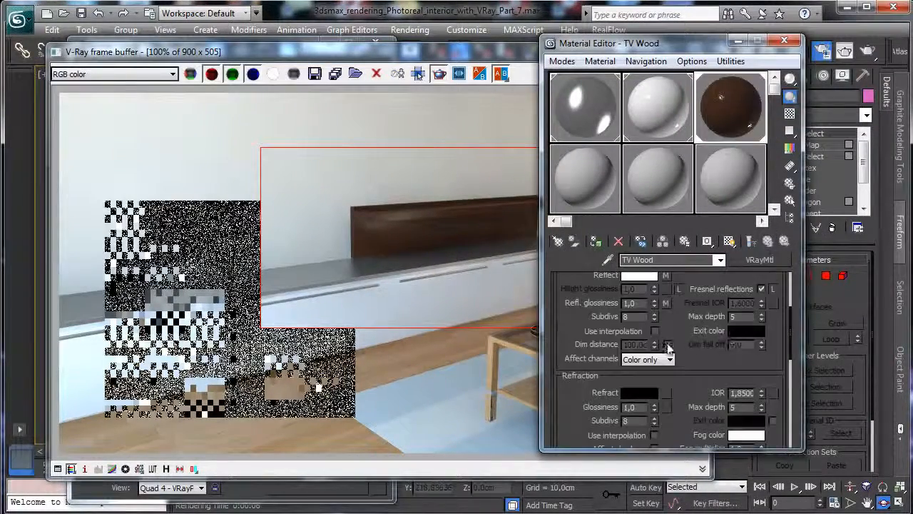
right_click(670, 307)
left_click(693, 323)
scroll(692, 323, "down", 10)
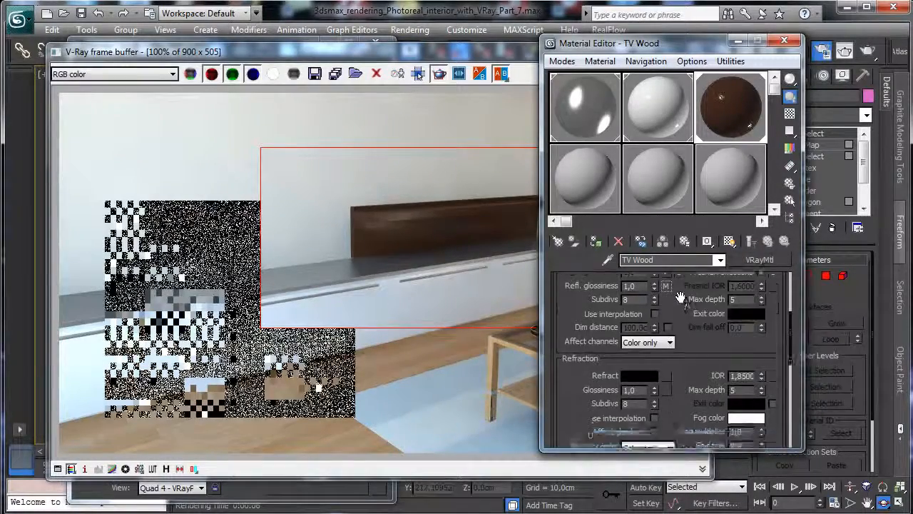
scroll(611, 346, "down", 2)
left_click(679, 395)
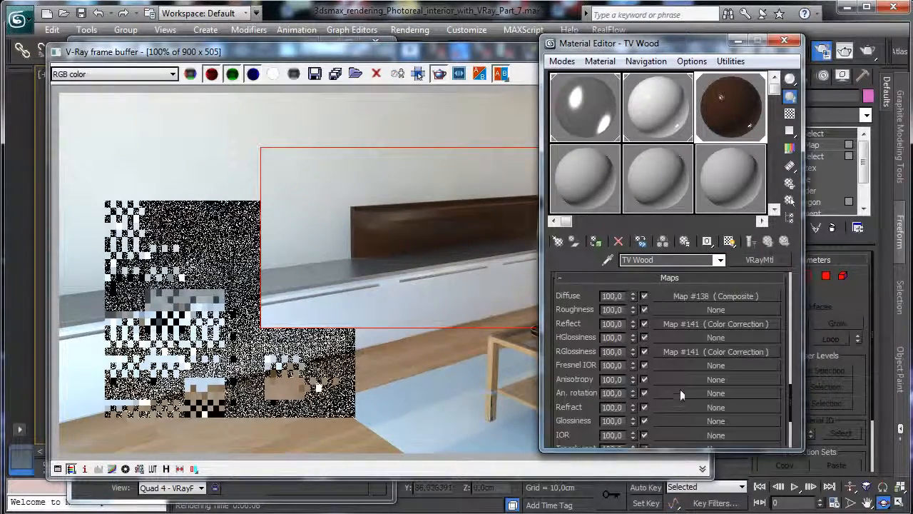
scroll(663, 400, "down", 5)
right_click(687, 348)
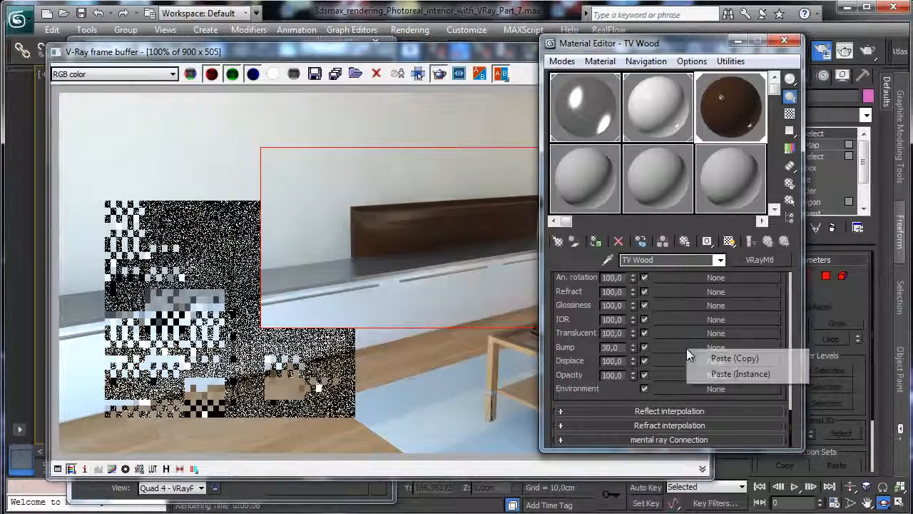
left_click(725, 360)
Set TV Wood's Bump amount to 5.
double_click(618, 347)
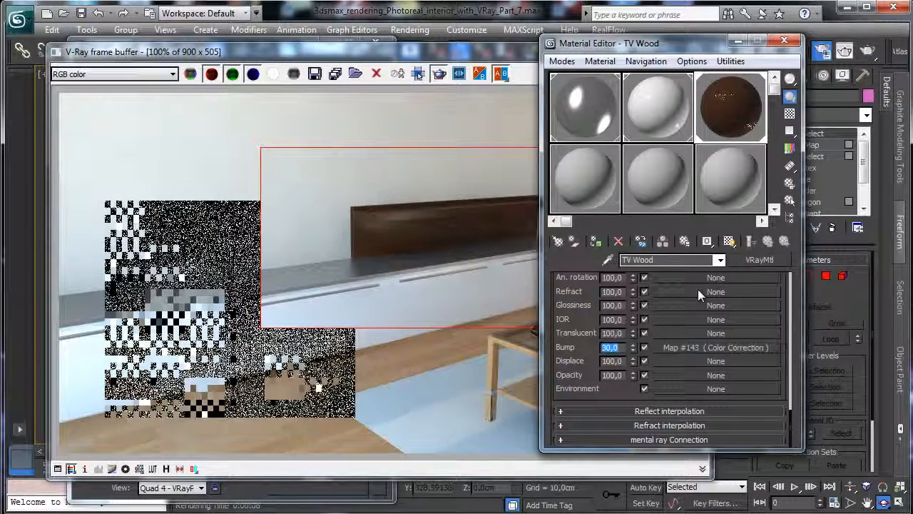
type("5")
key("Return")
Set the Bump slot's Color Correction map to a contrast of about 90.03 and a brightness of about 76.74.
left_click(716, 348)
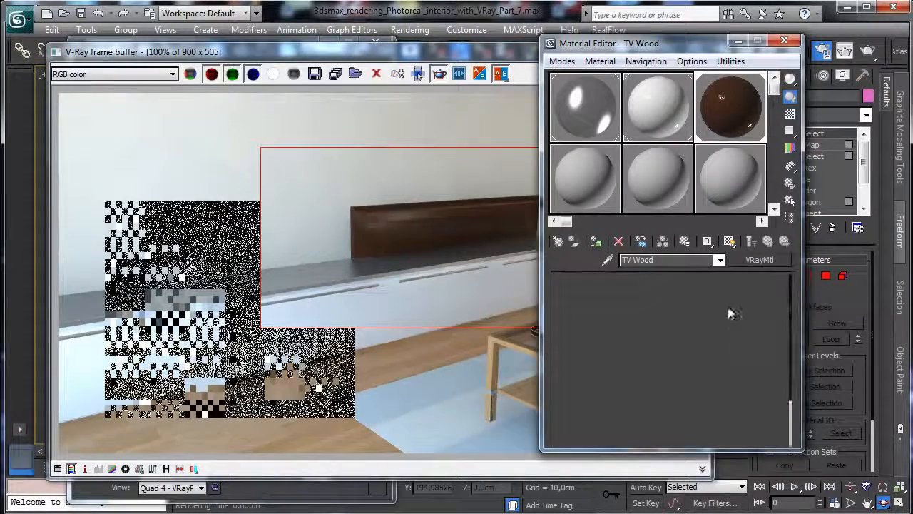
left_click(729, 298)
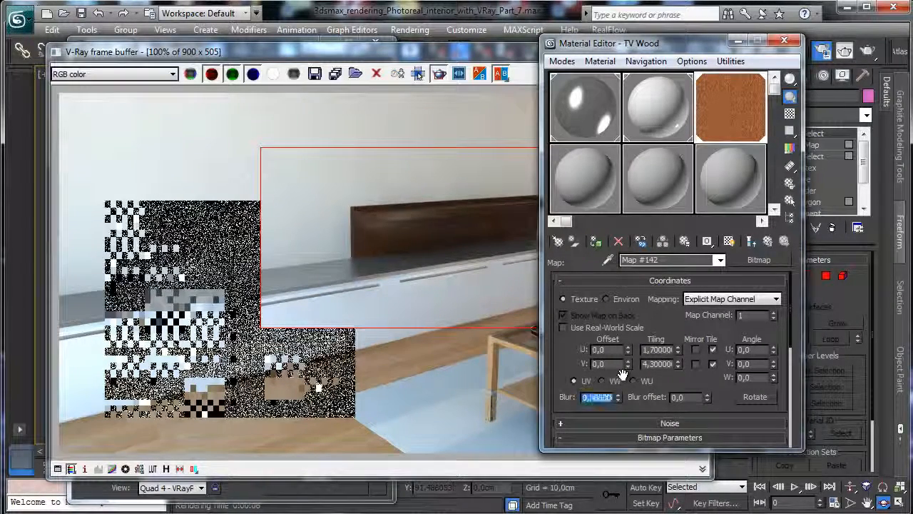
left_click(767, 241)
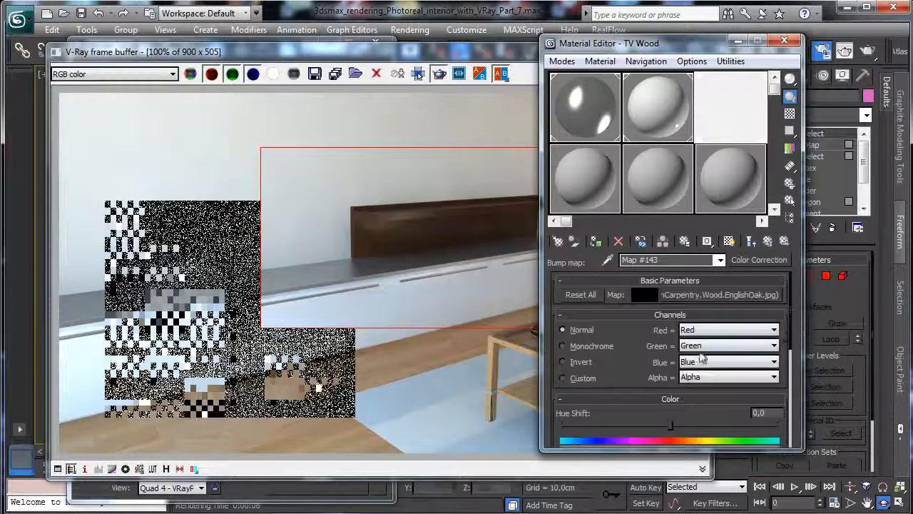
scroll(635, 365, "down", 5)
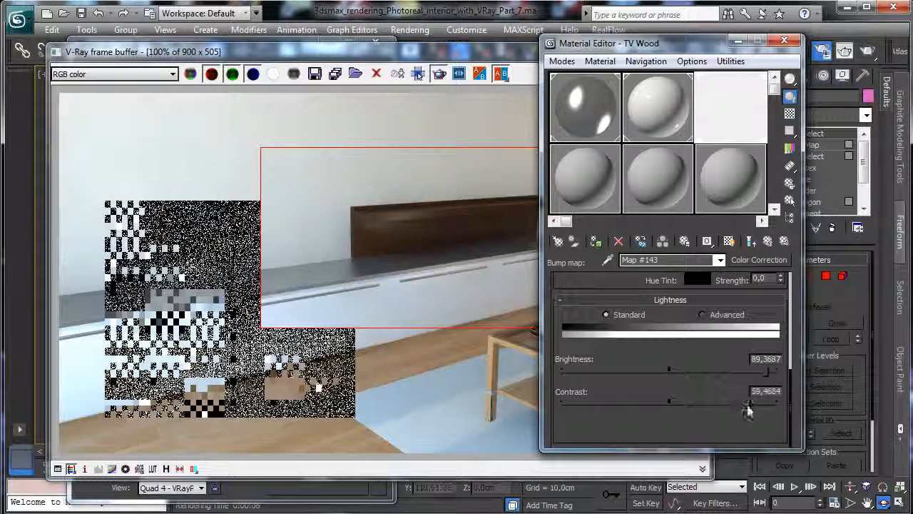
left_click_drag(761, 411, 769, 407)
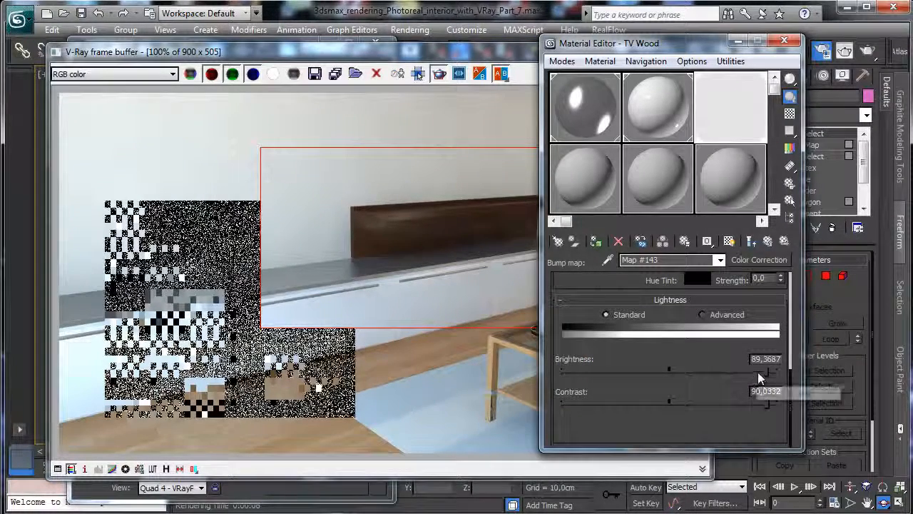
left_click_drag(757, 371, 751, 370)
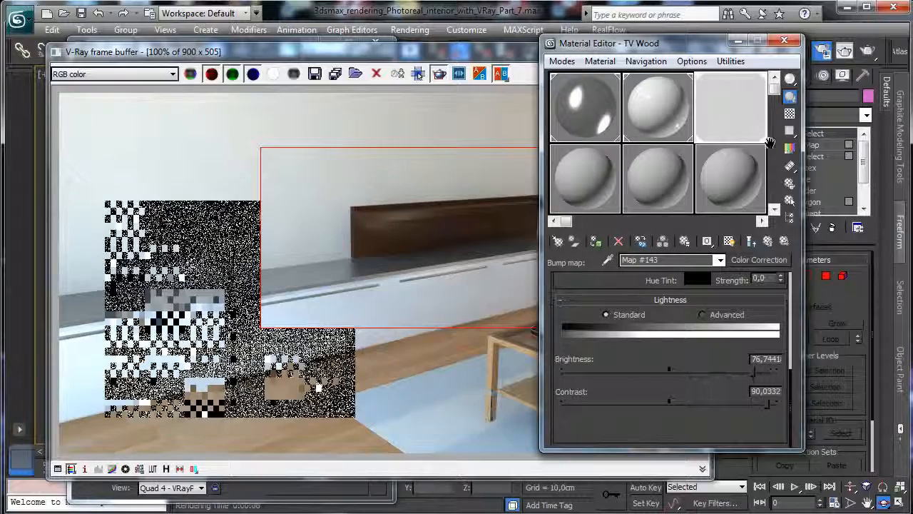
Return to TV Wood's maps and render the region to check the bump effect on the panel.
left_click(768, 241)
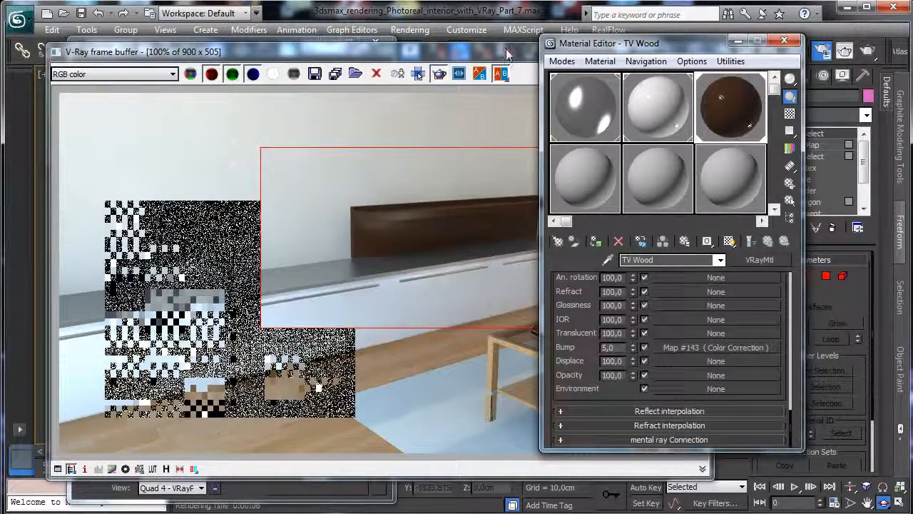
left_click(505, 51)
left_click(699, 73)
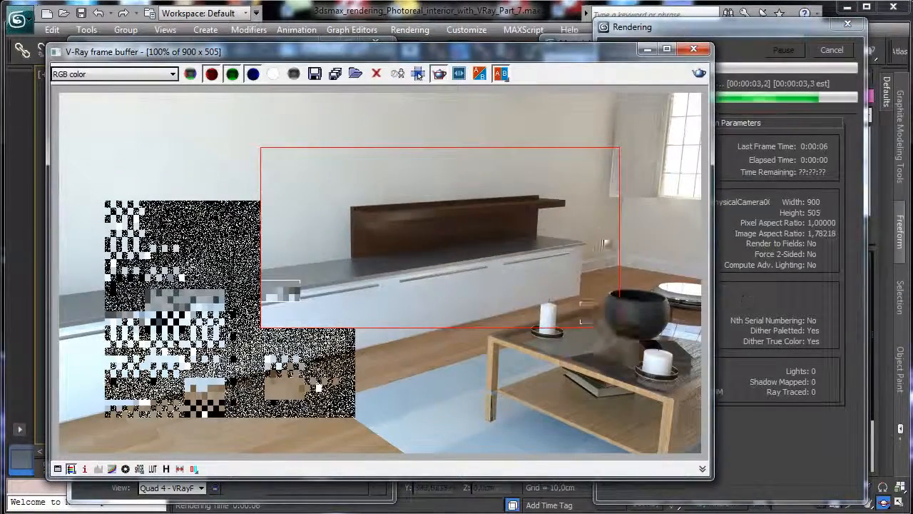
Minimize the V-Ray frame buffer and close the Material Editor and the Render Setup to clear the camera view.
left_click(647, 51)
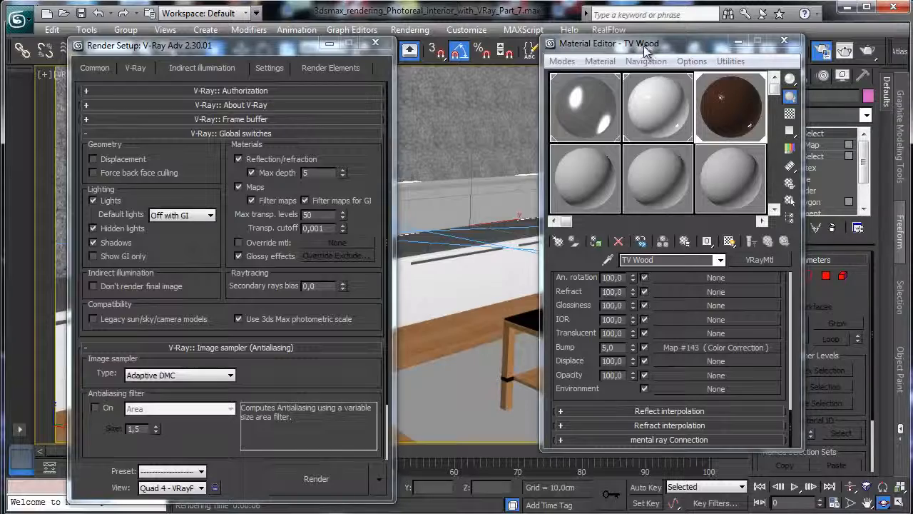
left_click(784, 41)
left_click(375, 44)
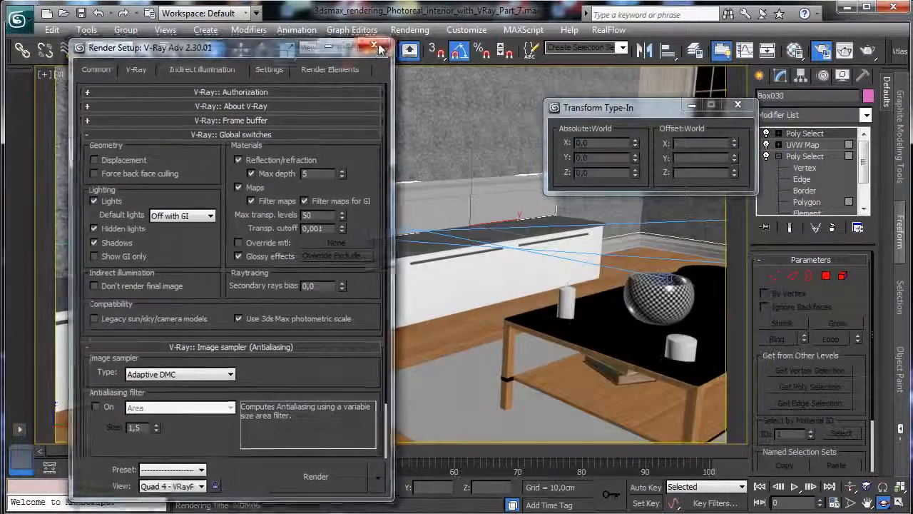
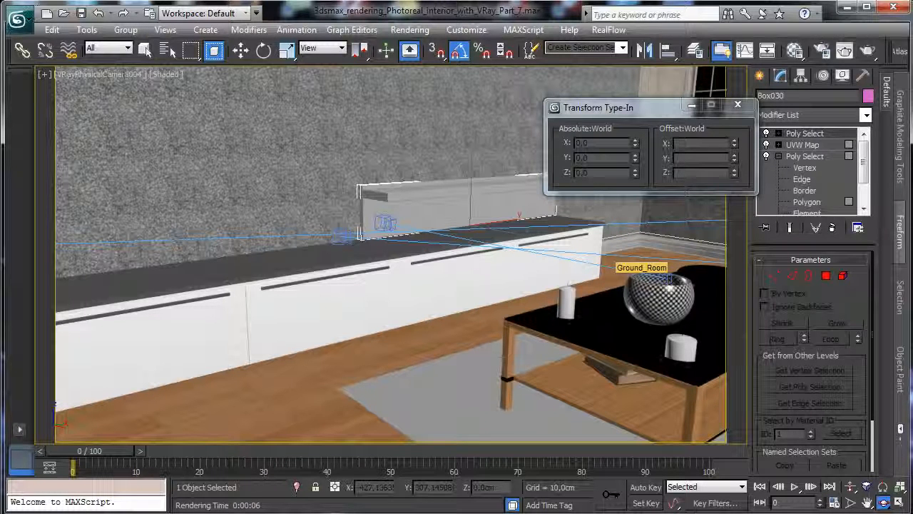
Show the patterned background behind the TV_White material sample and set its refraction IOR to 4.0.
left_click(795, 50)
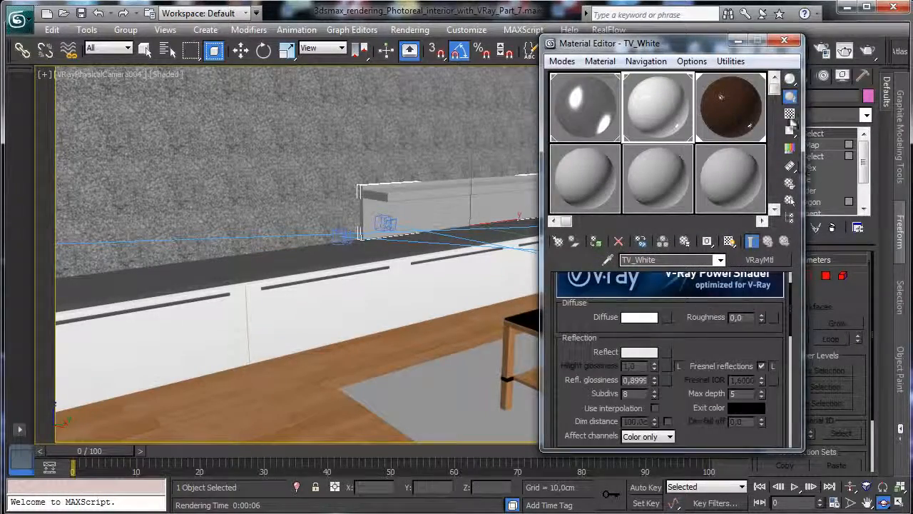
left_click(790, 115)
scroll(723, 311, "down", 5)
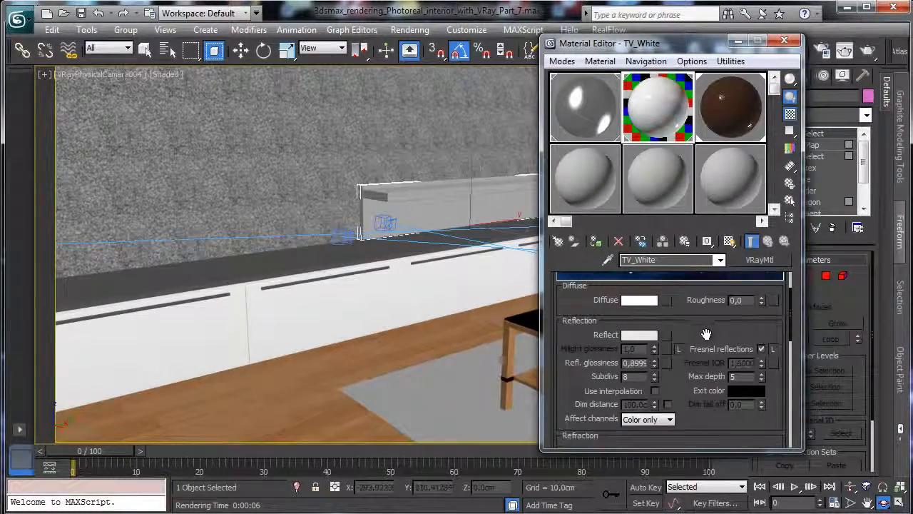
left_click(742, 372)
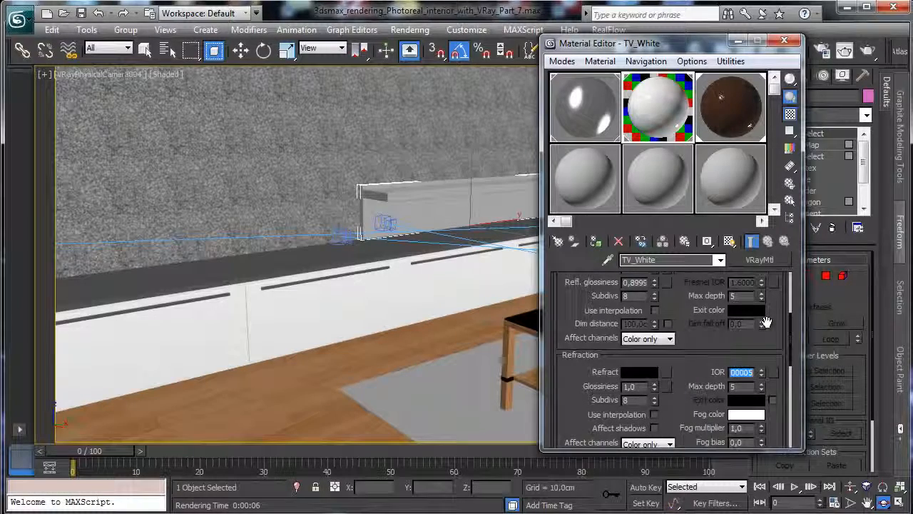
scroll(695, 321, "up", 5)
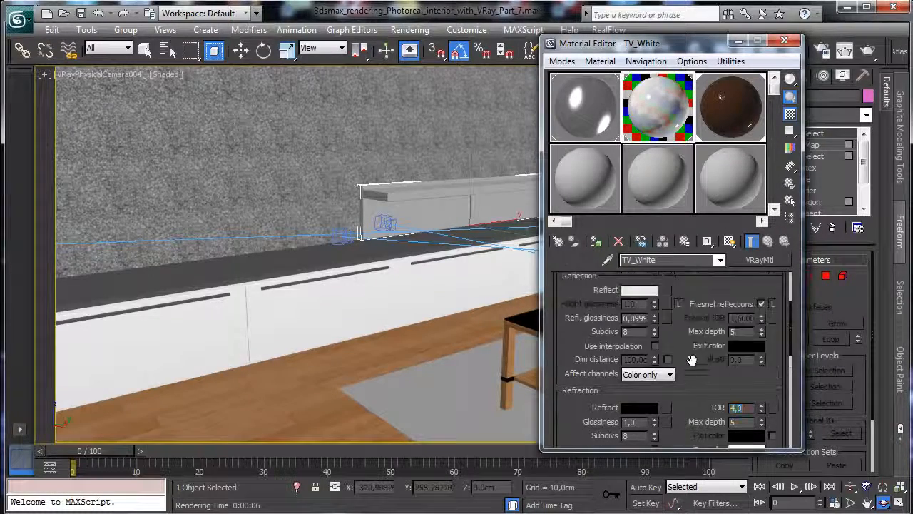
scroll(695, 328, "down", 1)
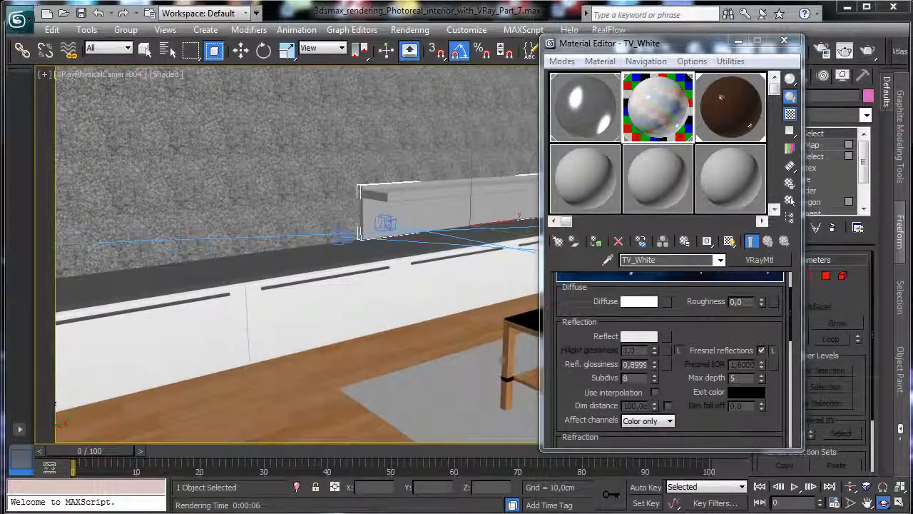
Render a region over the white cabinet fronts to check their reflections, and clear the frame buffer and Material Editor from view.
left_click(512, 508)
left_click_drag(324, 253, 621, 364)
key("shift+q")
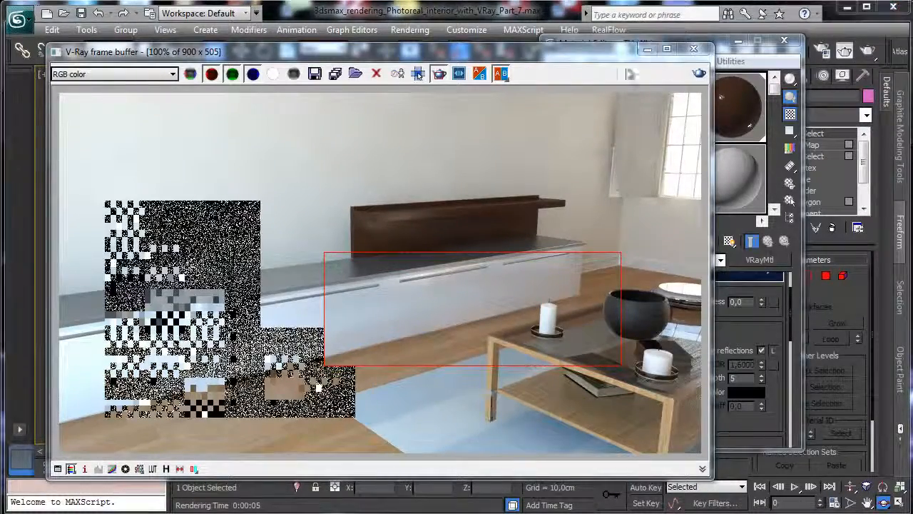
left_click(647, 49)
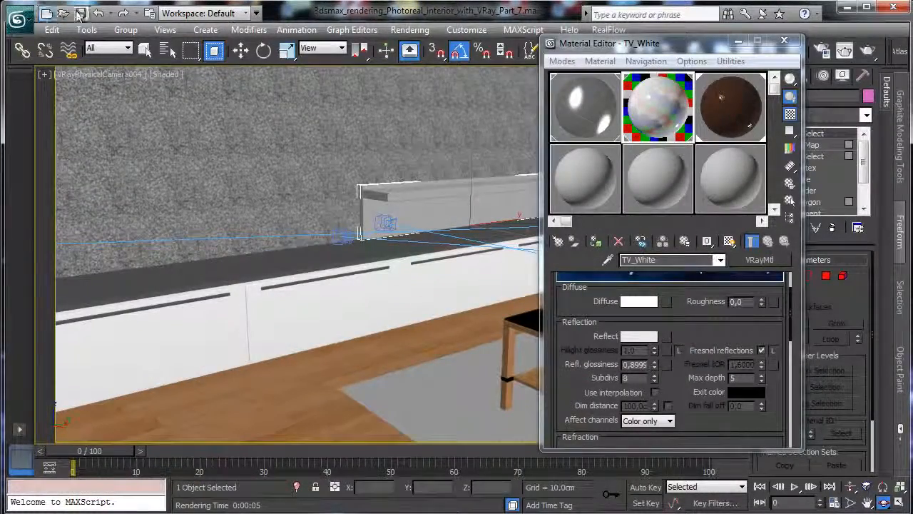
left_click(783, 40)
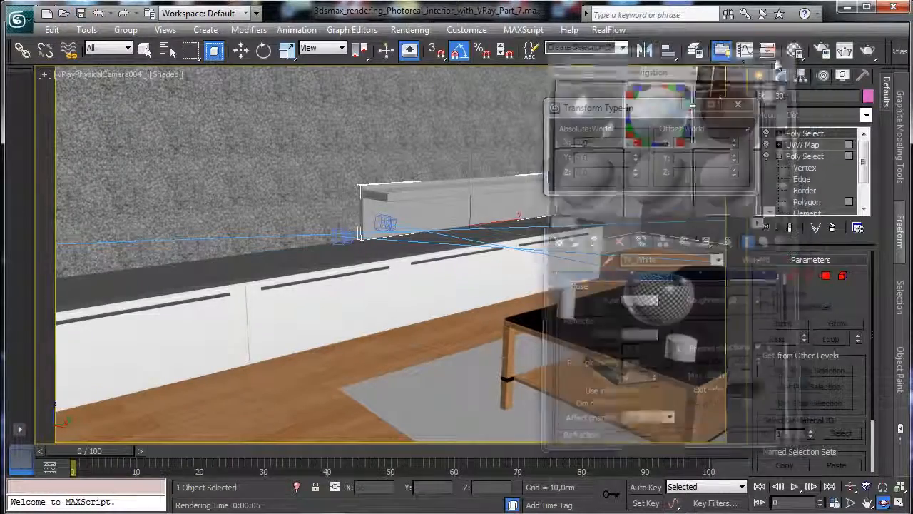
Switch the camera viewport to Perspective and orbit to a more frontal view of the TV cabinet.
left_click(114, 75)
left_click(176, 138)
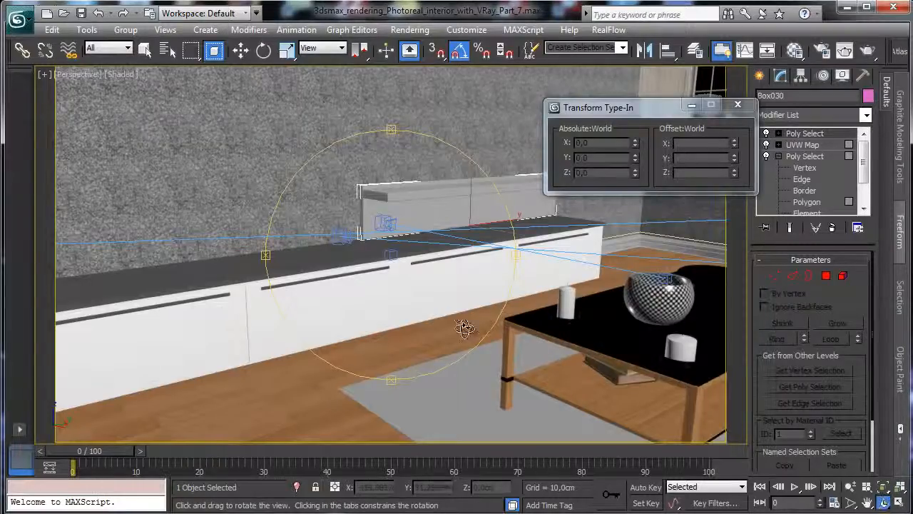
left_click_drag(422, 302, 446, 339)
left_click(850, 486)
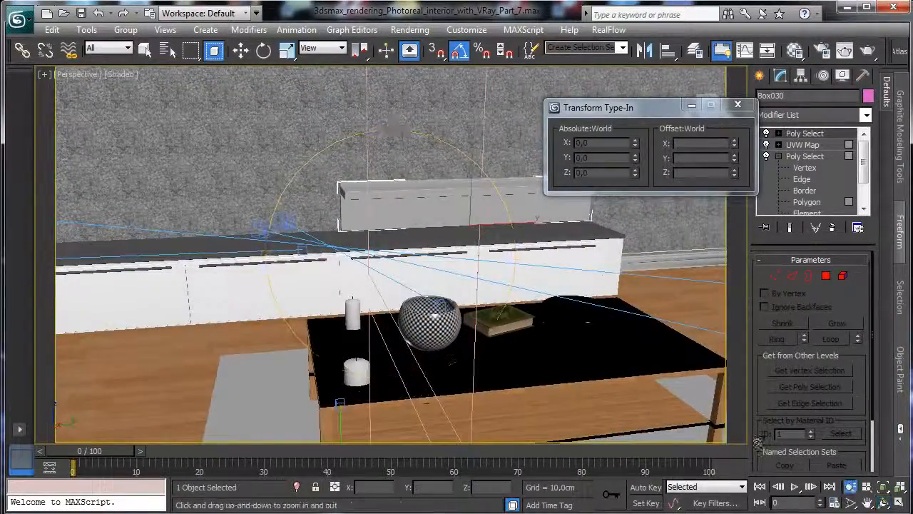
mouse_move(453, 286)
left_mouse_down()
mouse_move(454, 143)
mouse_move(454, 278)
left_mouse_up()
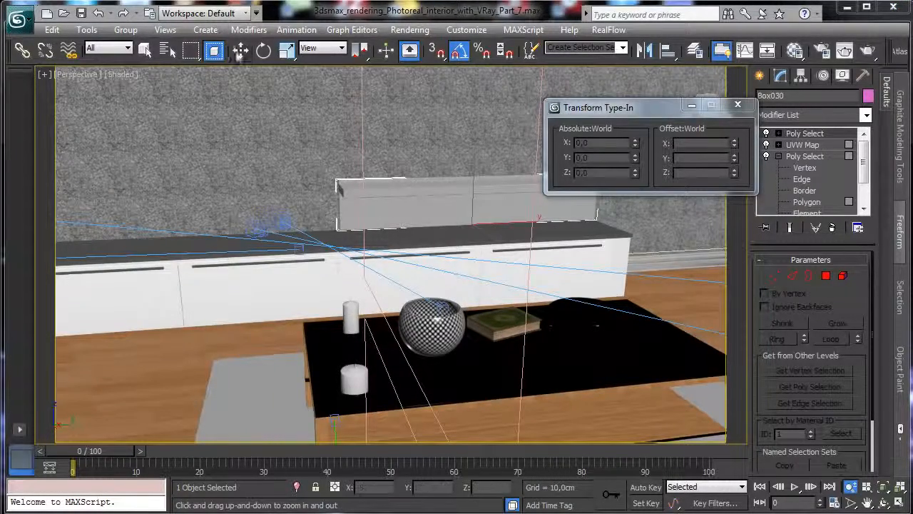
Close the Transform Type-In dialog and isolate the cabinet's top slab, tv_furniture001, in the four-viewport layout.
left_click(145, 49)
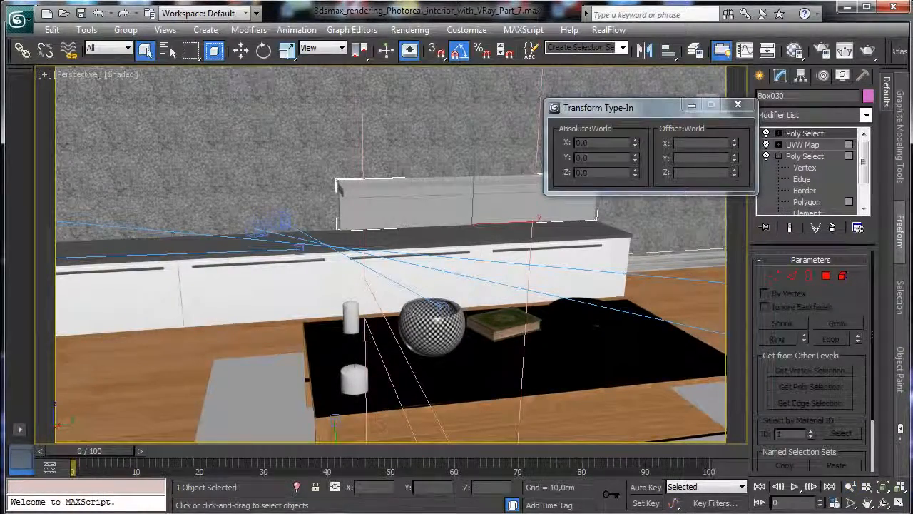
left_click(900, 503)
left_click_drag(563, 114, 192, 189)
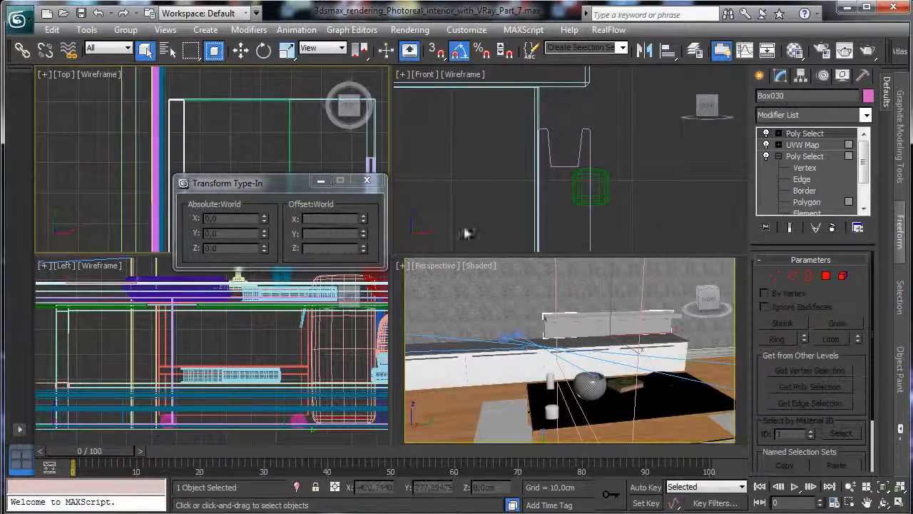
left_click(882, 486)
left_click(367, 180)
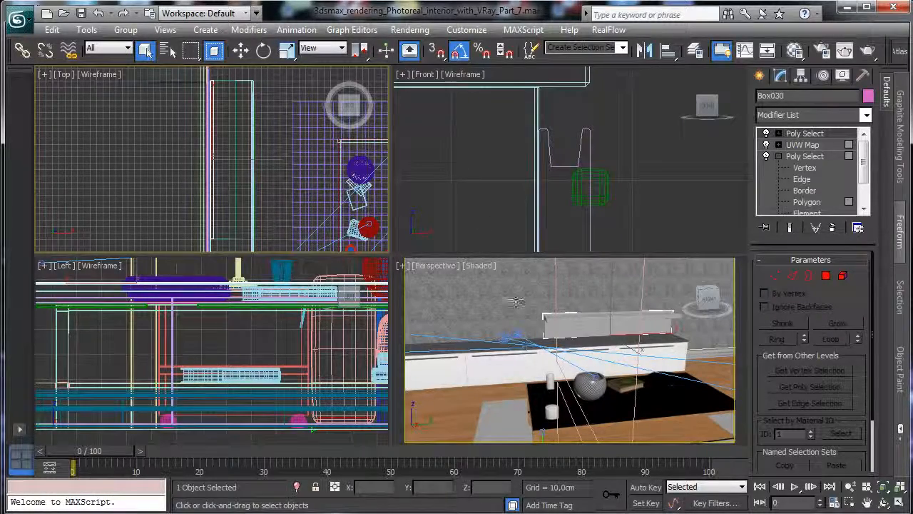
left_click(458, 348)
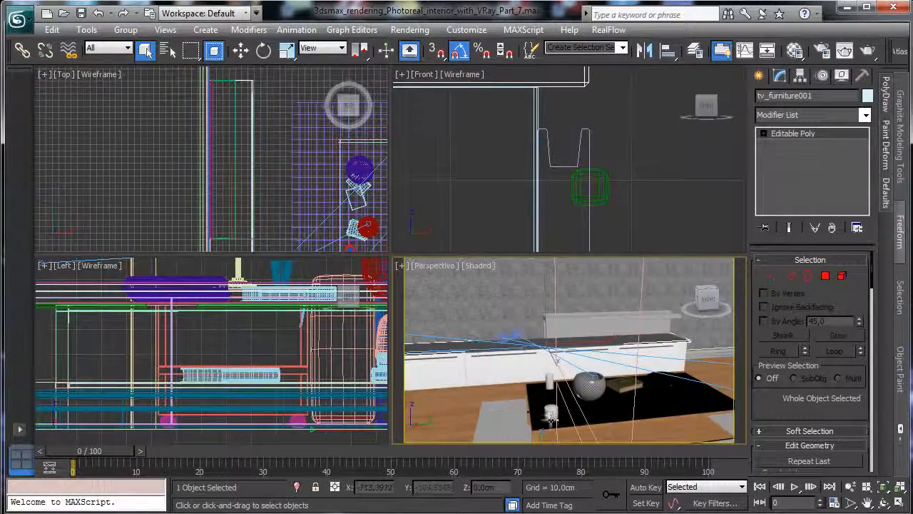
left_click(297, 488)
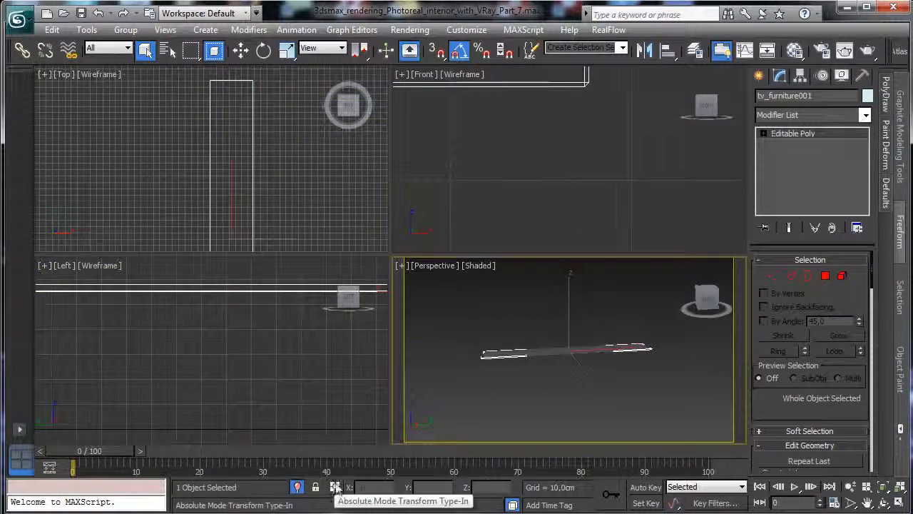
Create a box about 96 cm long, 151 cm wide and 29 cm high in the Left viewport, above the slab.
left_click(758, 76)
left_click(784, 166)
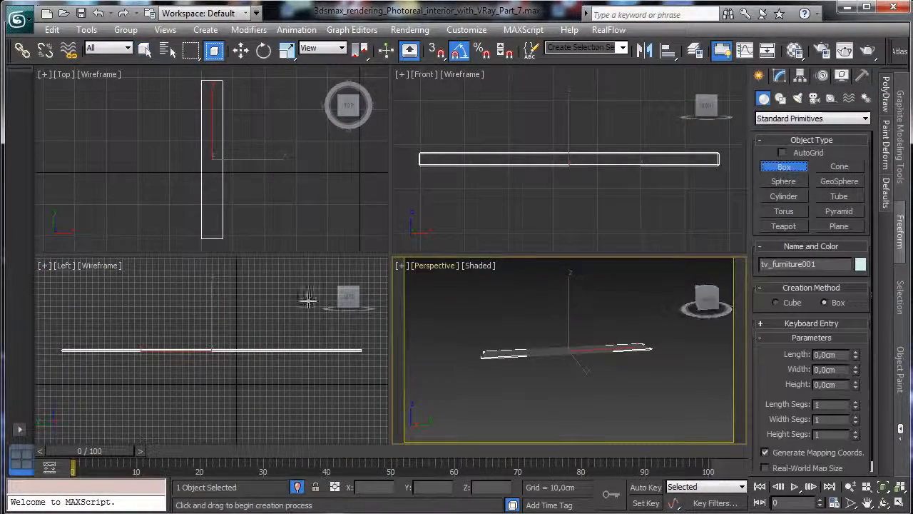
left_click_drag(223, 286, 315, 342)
left_click(305, 329)
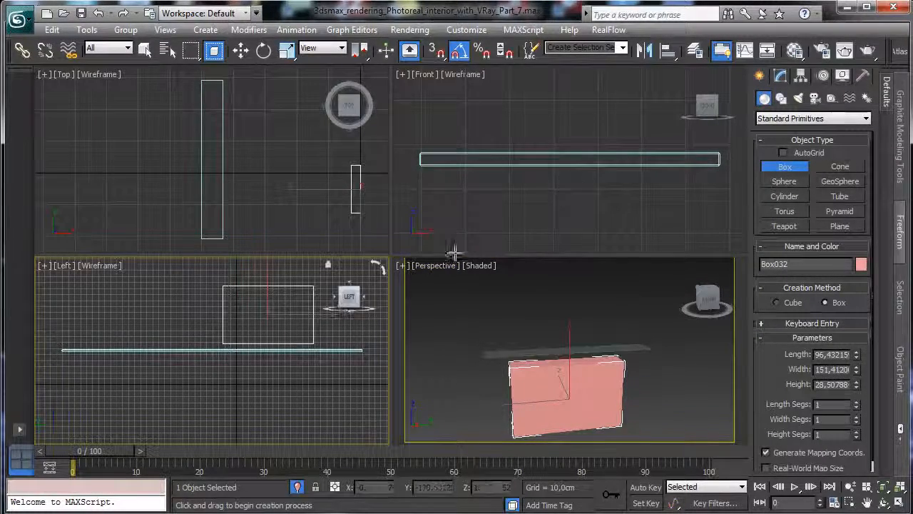
Set the new box's length to 250 cm.
left_click(780, 76)
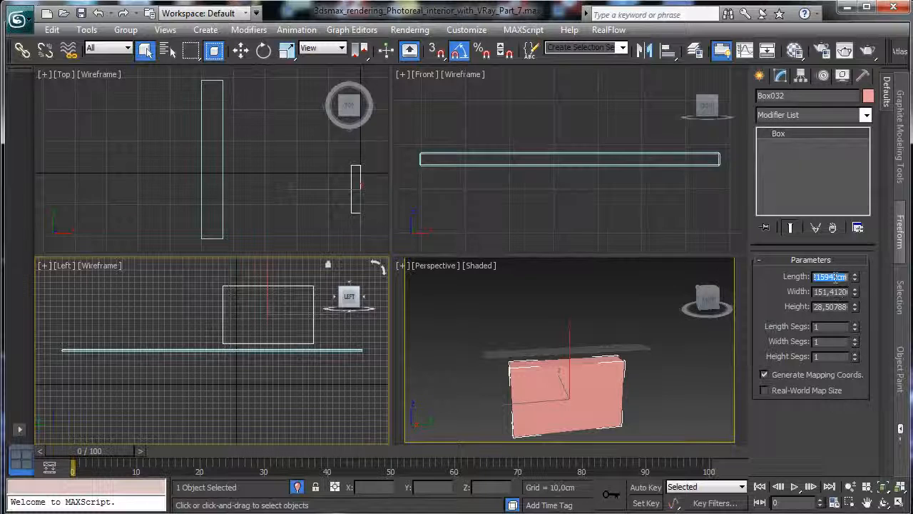
type("200")
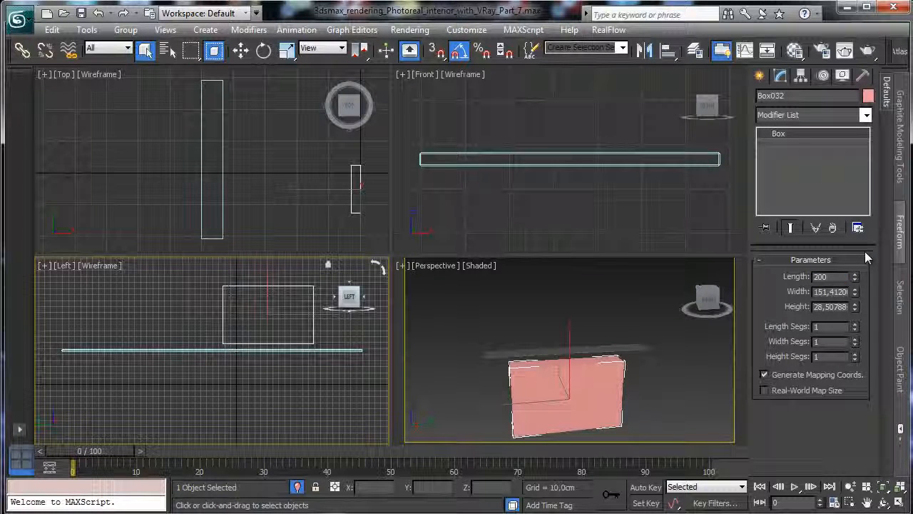
key("BackSpace")
key("BackSpace")
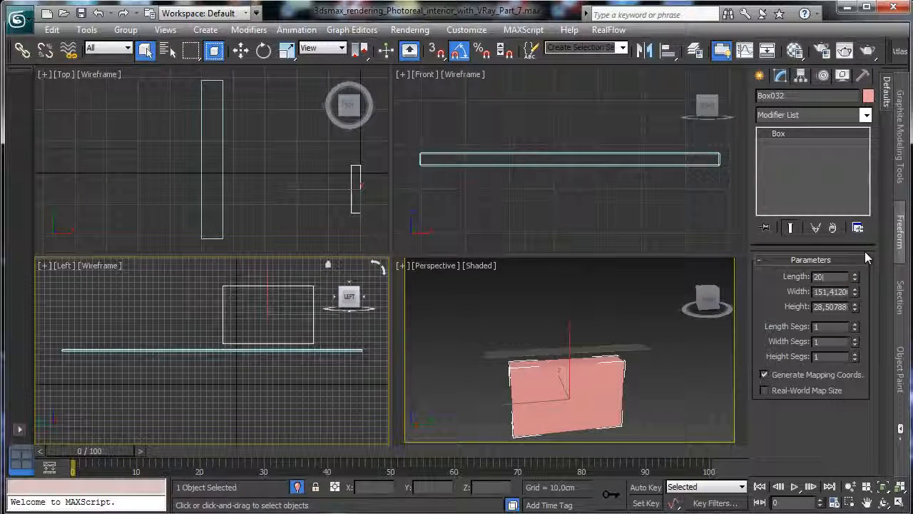
type("50")
key("Return")
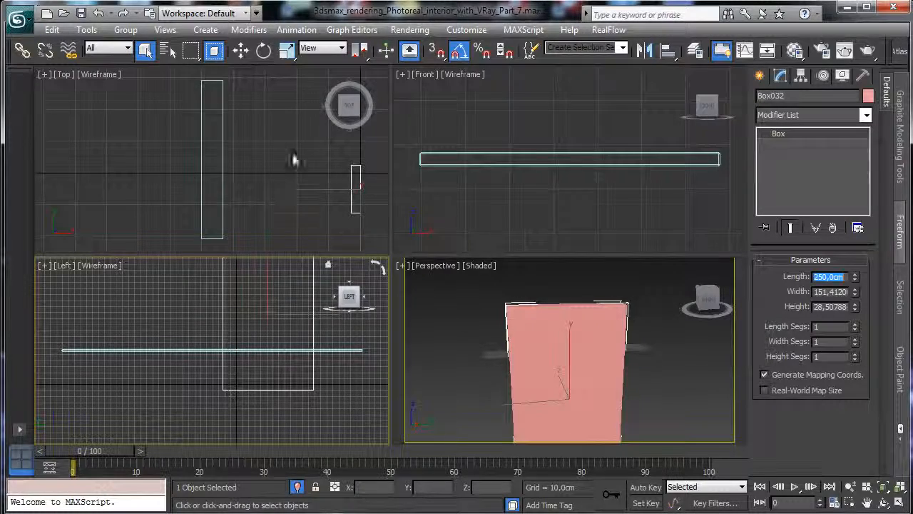
Move the box over the far end of the slab in the Top viewport and make it 250 cm wide and 150 cm long.
left_click(241, 51)
left_click_drag(355, 186, 222, 84)
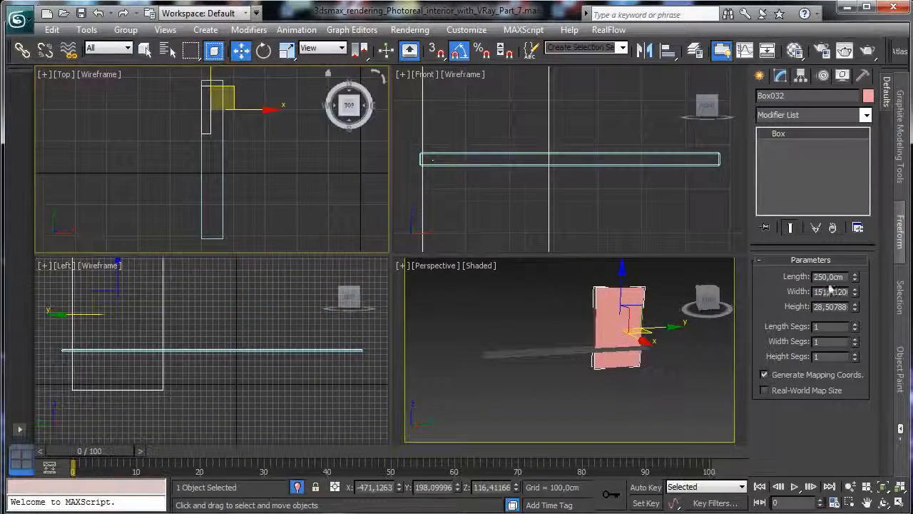
type("250")
key("Return")
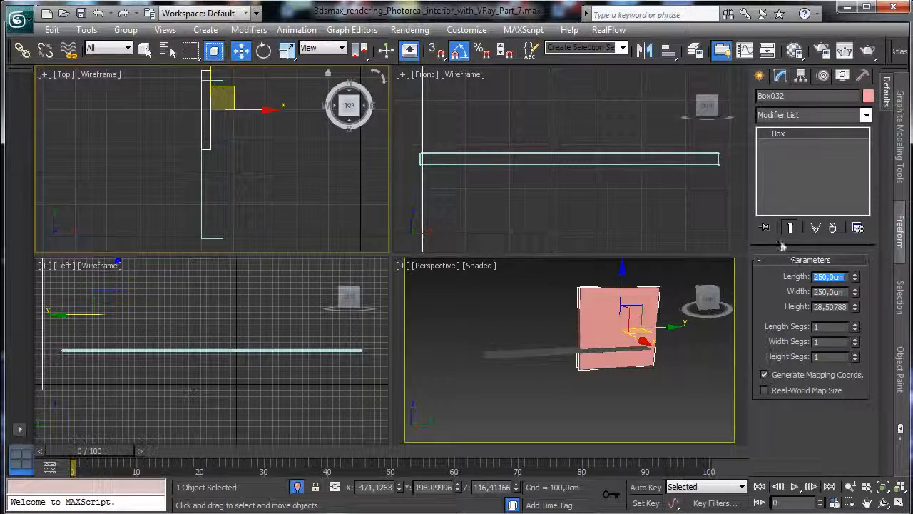
type("100")
key("Return")
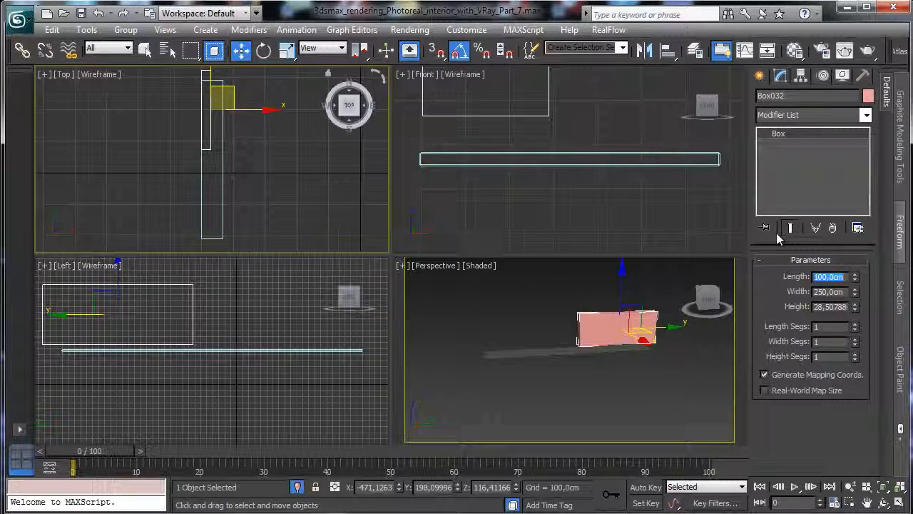
type("150")
key("Return")
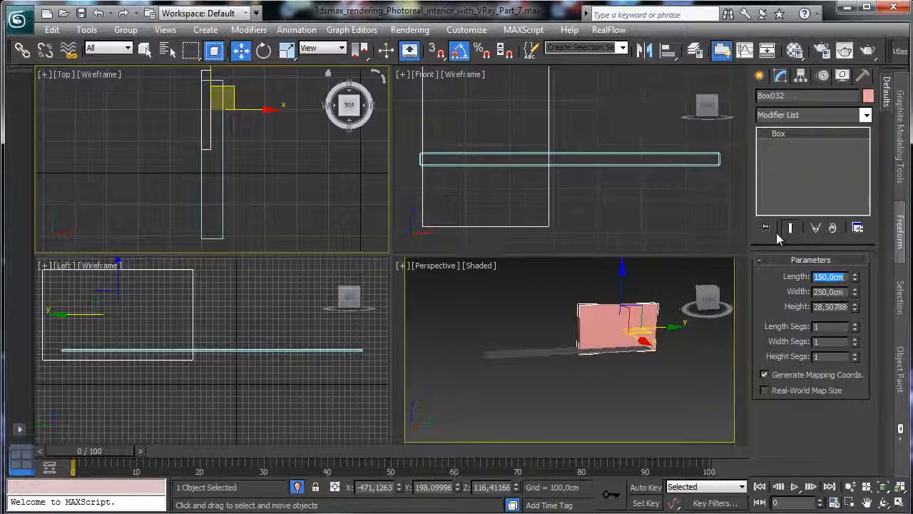
Raise the box to a Z of about 321.4 cm with its side flush with the slab's end, and set its height to 65 cm.
right_click(143, 291)
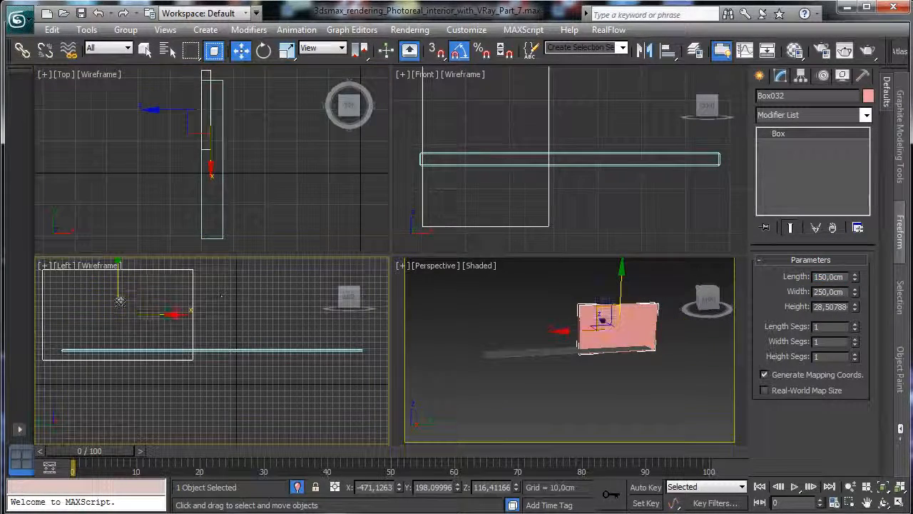
left_click_drag(143, 287, 161, 157)
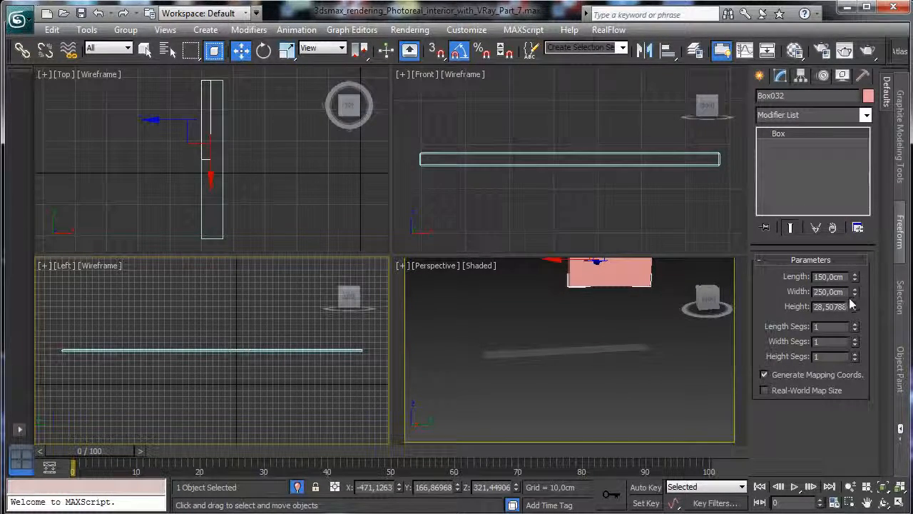
left_click(224, 149)
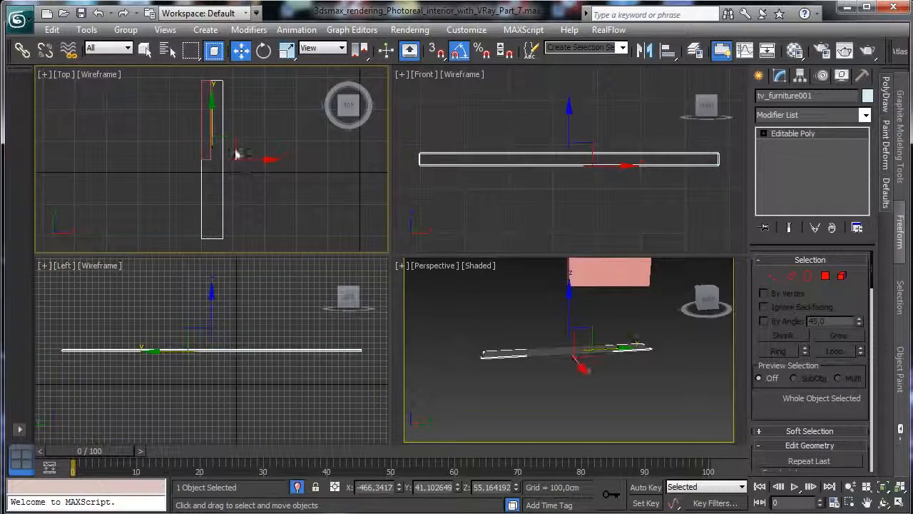
left_click(211, 116)
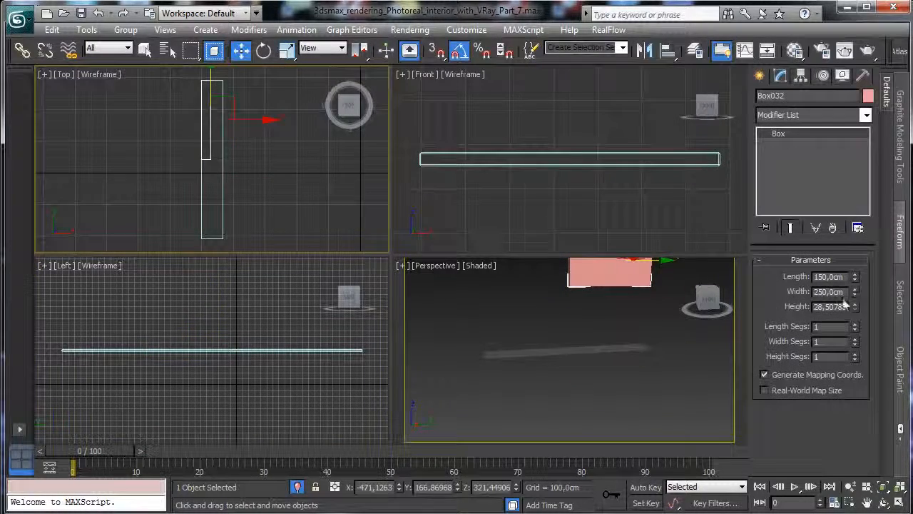
type("60")
key("Return")
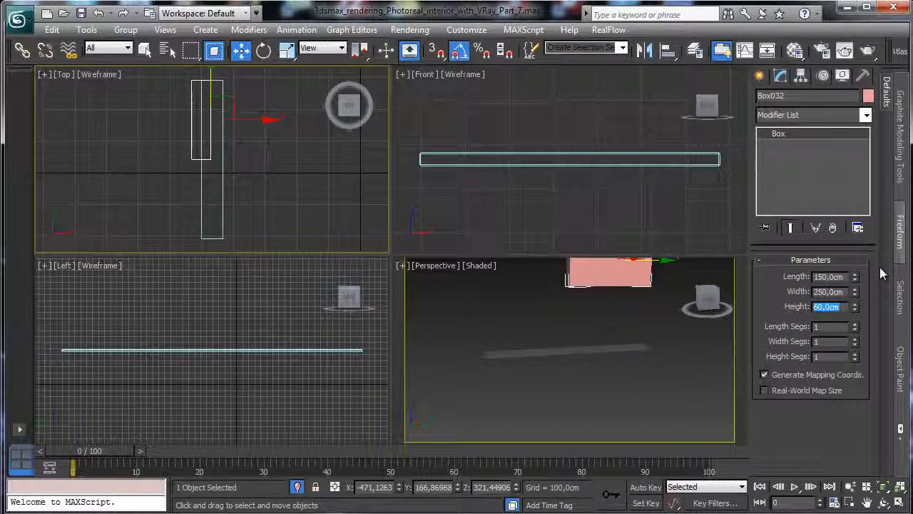
type("65")
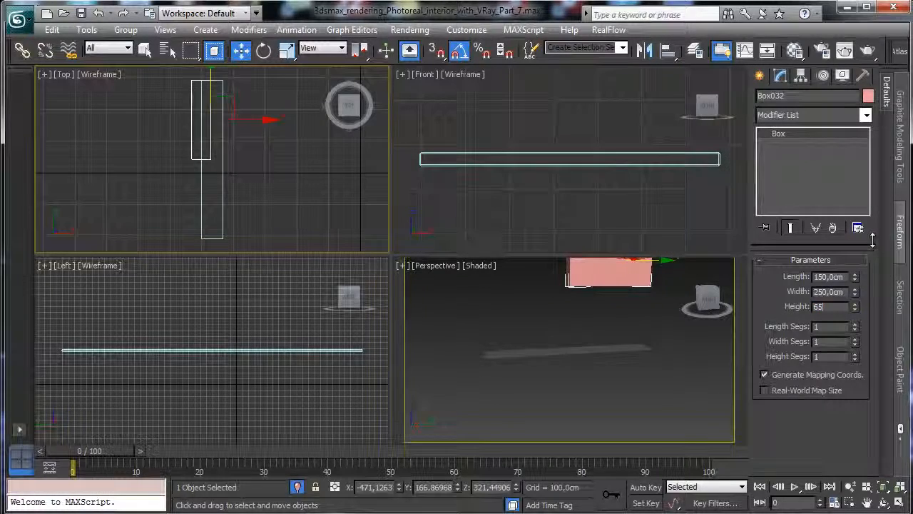
key("Return")
Move the box along X to about -432.8 cm so it sits within the slab's depth in the Top viewport.
right_click(247, 129)
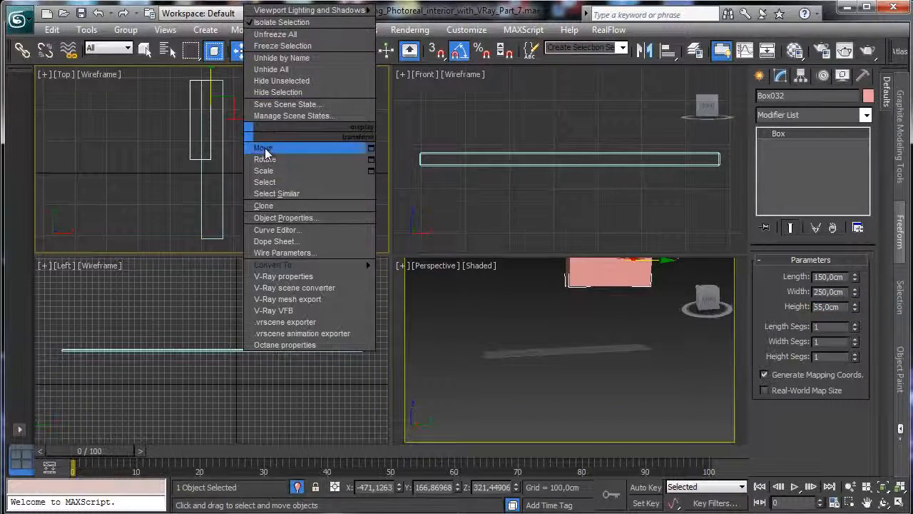
left_click(265, 151)
left_click_drag(247, 122, 260, 122)
Shift the box about -2.57 cm along X in a maximized Top view to line it up with the slab's wall-side edge.
key("ctrl+w")
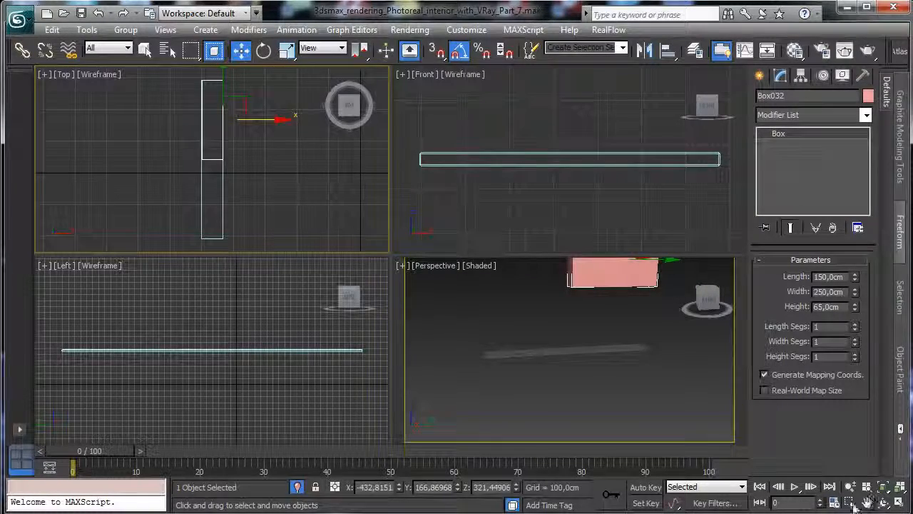
left_click_drag(194, 74, 252, 186)
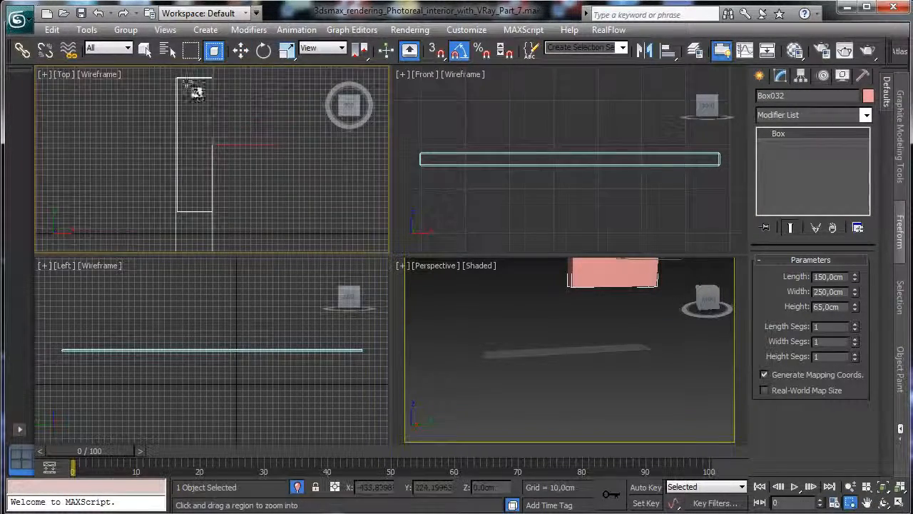
left_click_drag(165, 72, 253, 245)
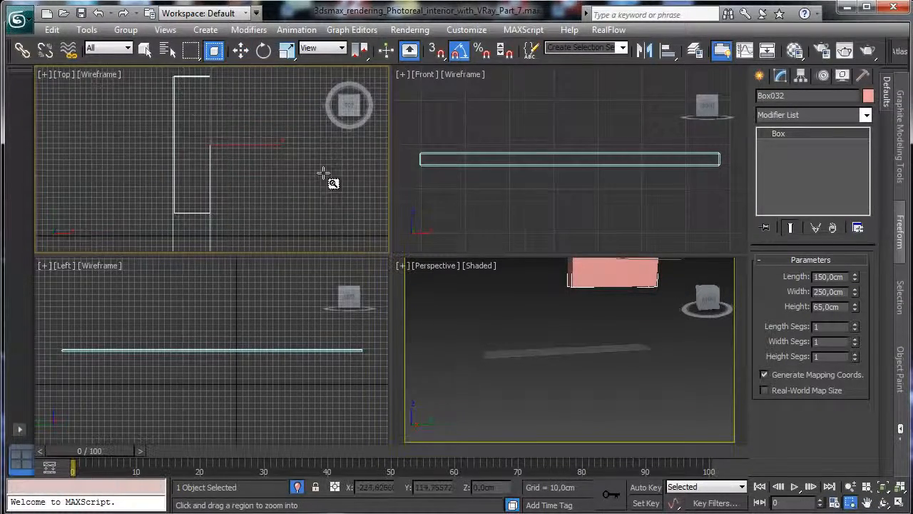
left_click(900, 502)
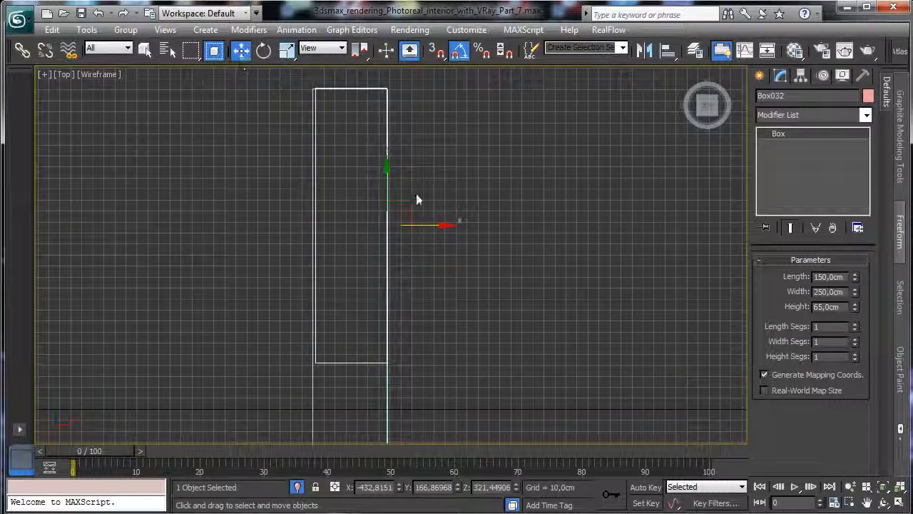
left_click(240, 50)
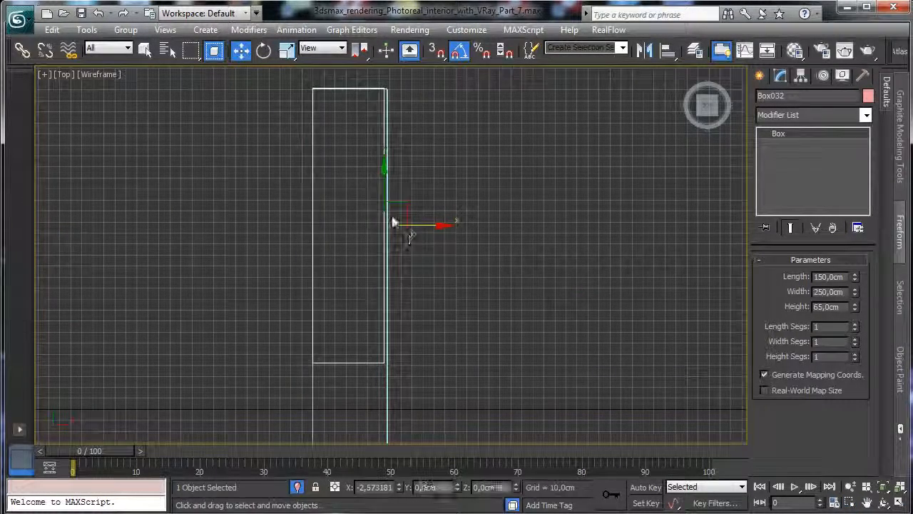
Set the pink box's height to 63 cm and shift it so its edges line up with the adjoining box.
left_click_drag(383, 173, 386, 179)
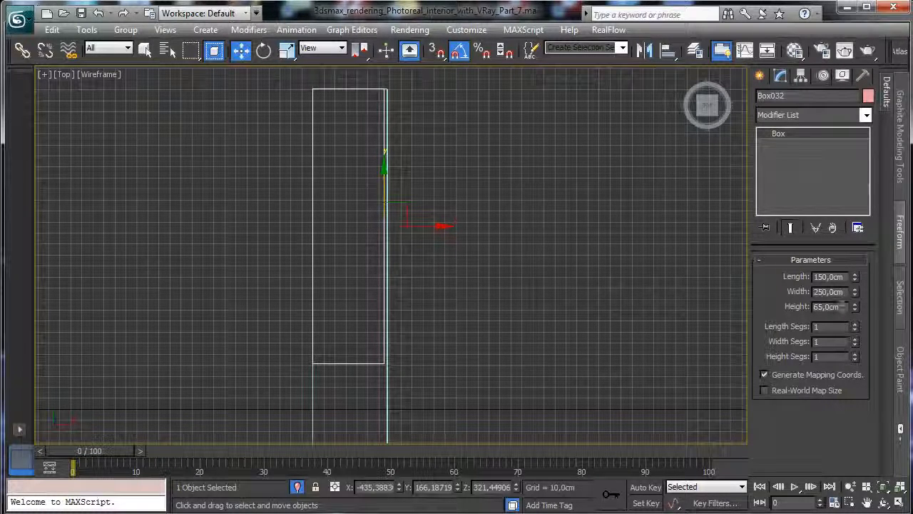
double_click(843, 306)
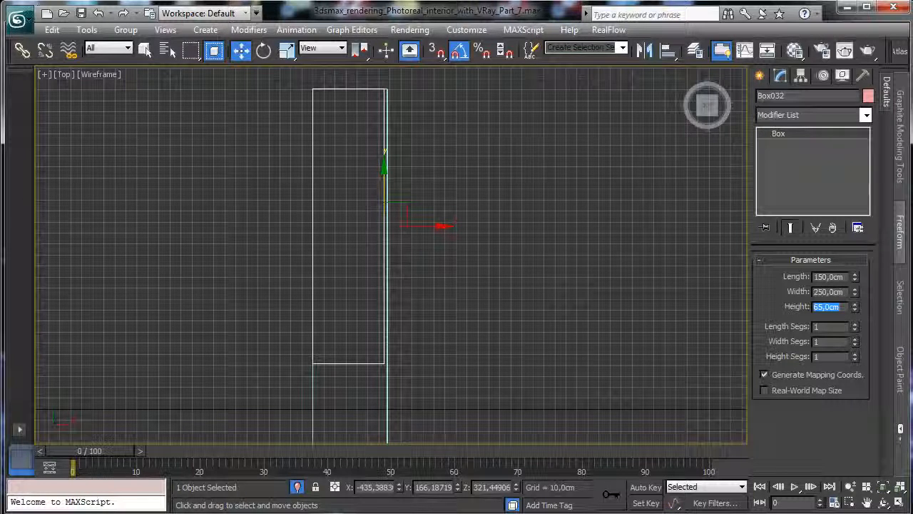
type("63")
key("Return")
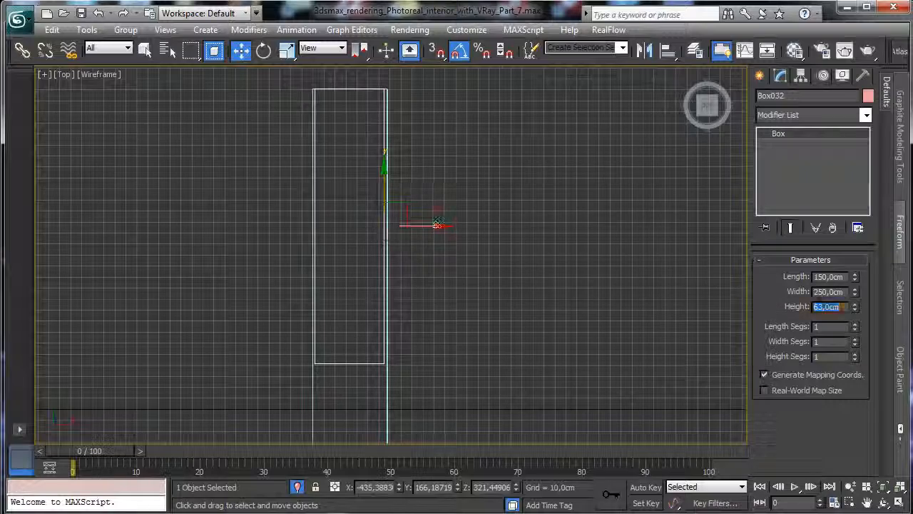
left_click_drag(437, 226, 435, 227)
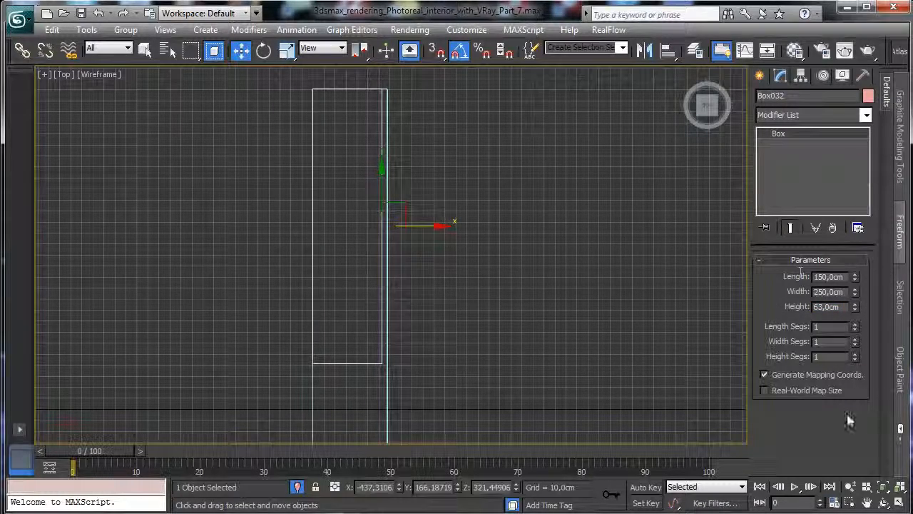
Convert the pink box to an editable poly.
key("alt+w")
right_click(583, 372)
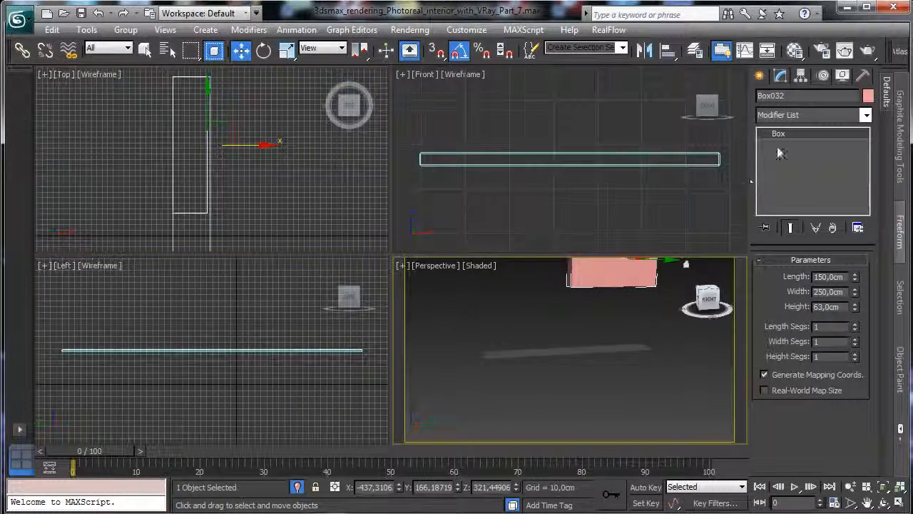
right_click(608, 261)
mouse_move(671, 396)
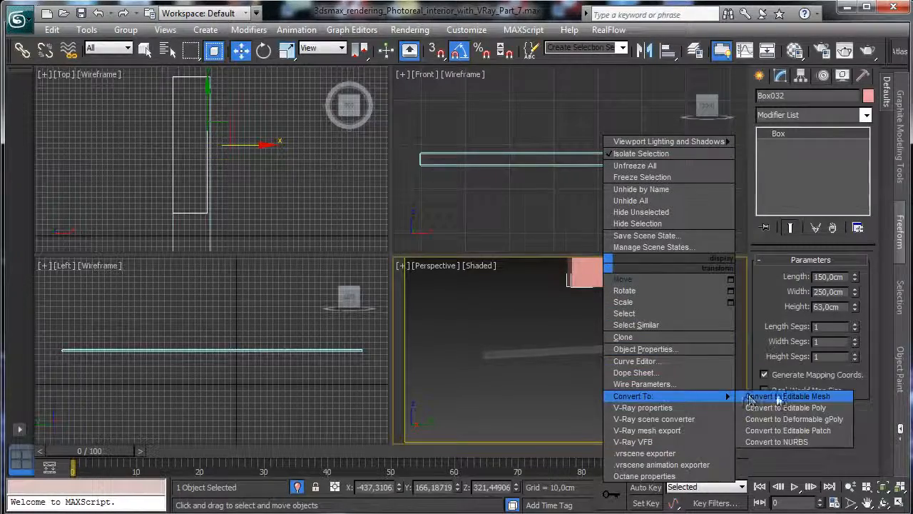
left_click(784, 407)
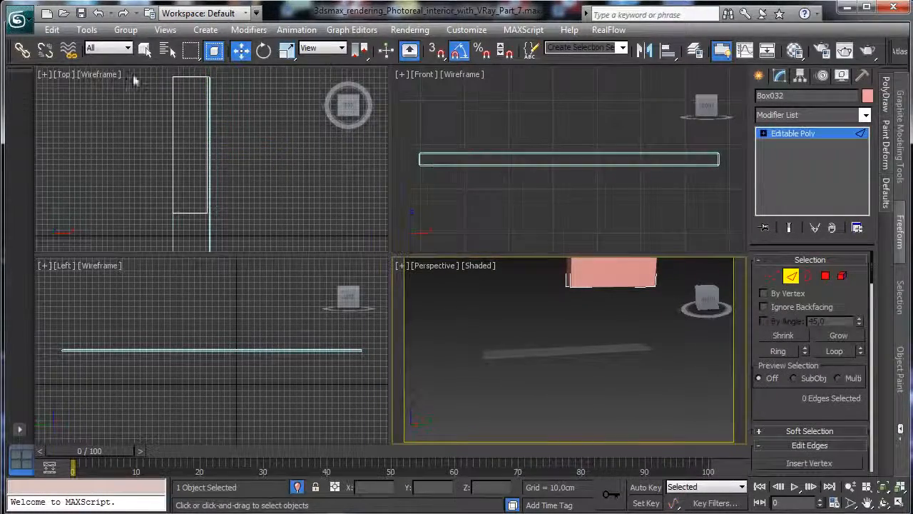
Chamfer all edges of the pink box by 0,25 cm and return to object level.
left_click_drag(147, 70, 278, 270)
left_click_drag(760, 399, 760, 238)
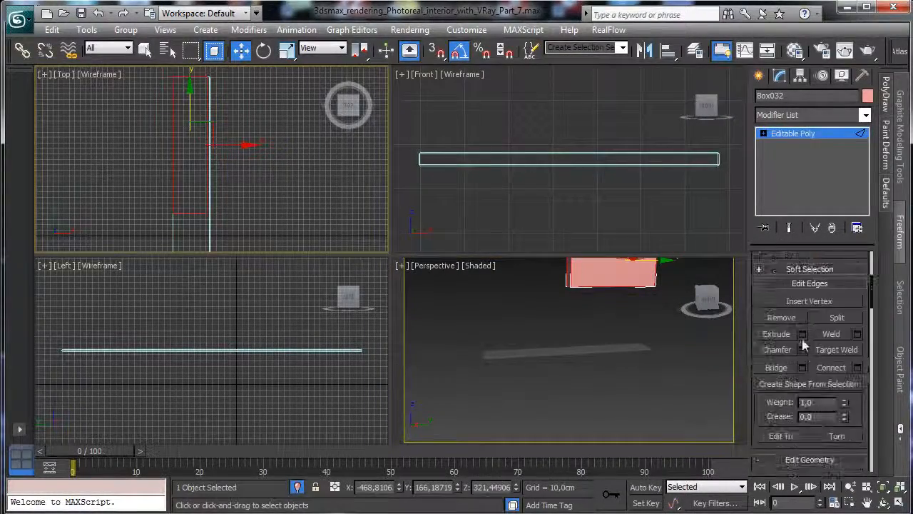
left_click(802, 349)
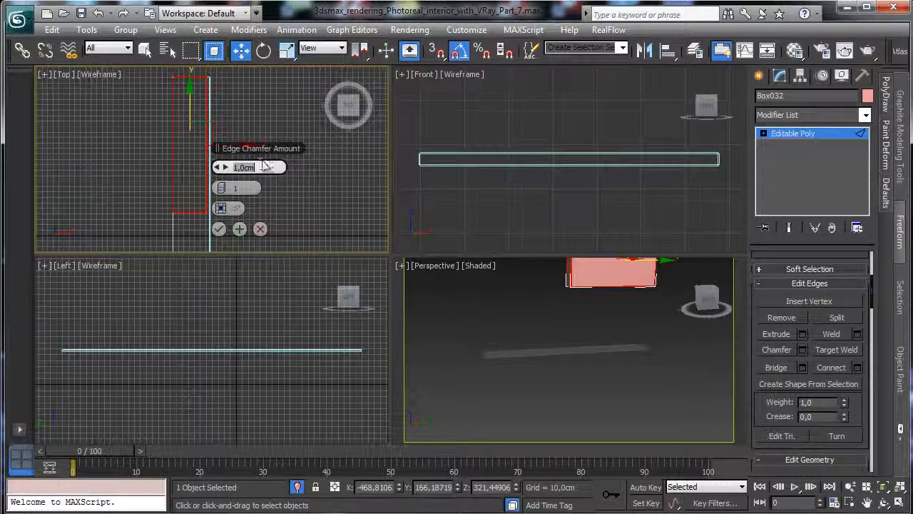
type("0,25")
key("Return")
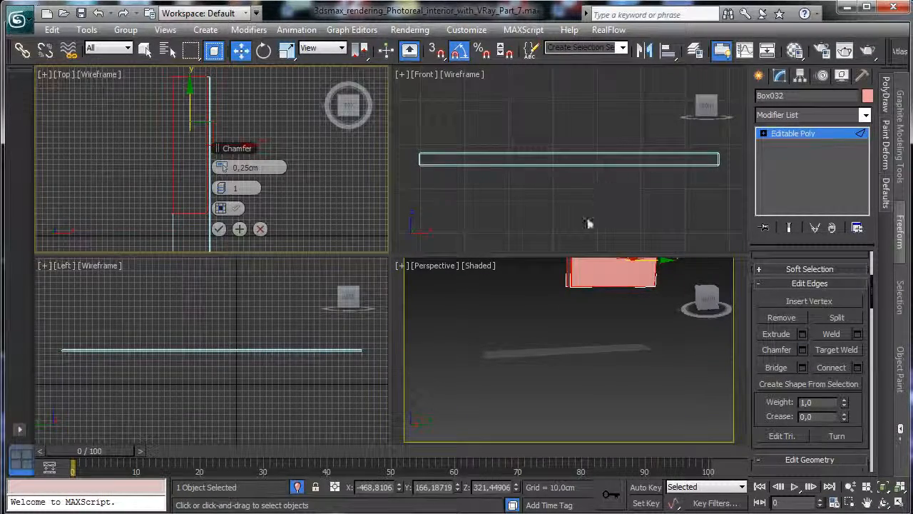
left_click(219, 228)
left_click(816, 134)
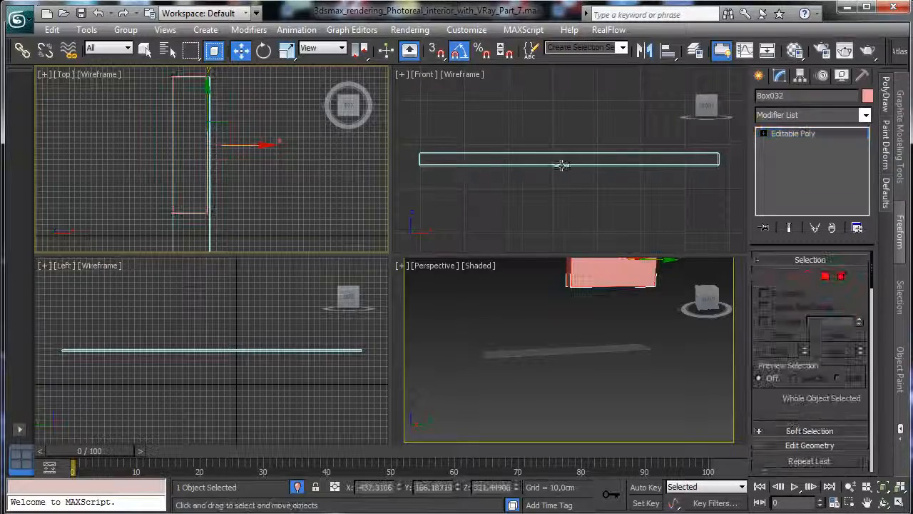
Nudge the chamfered box slightly along Y to about 166,09 cm, aligning its corner with the adjoining box.
left_click(849, 500)
left_click_drag(164, 72, 199, 92)
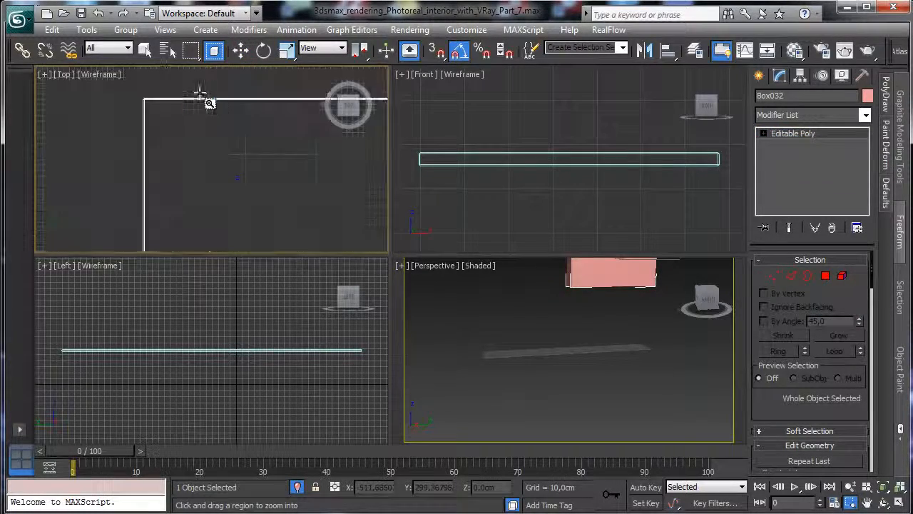
left_click_drag(134, 87, 178, 129)
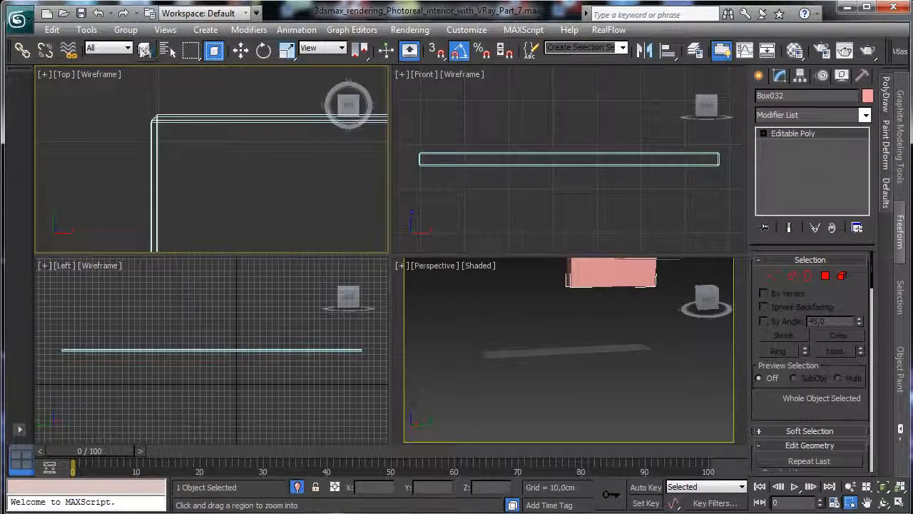
left_click(240, 49)
key("F12")
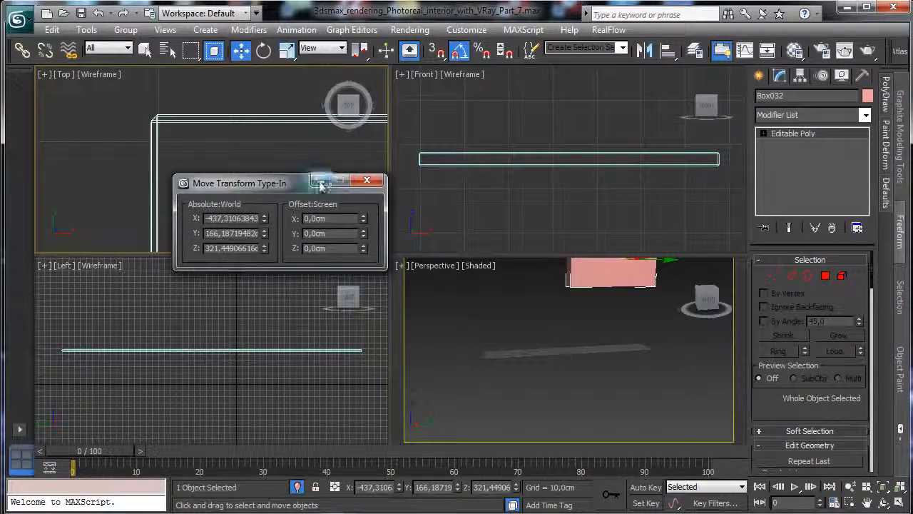
left_click_drag(320, 184, 475, 178)
left_click_drag(420, 228, 419, 229)
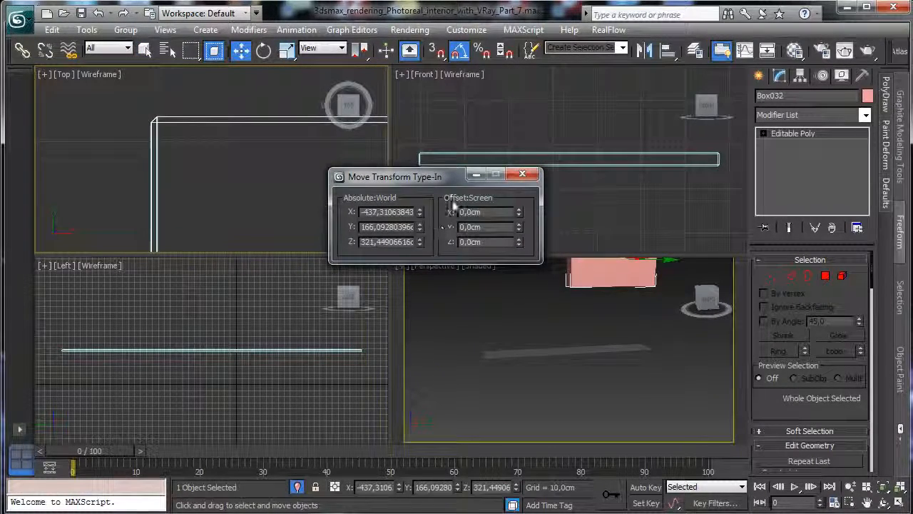
key("F12")
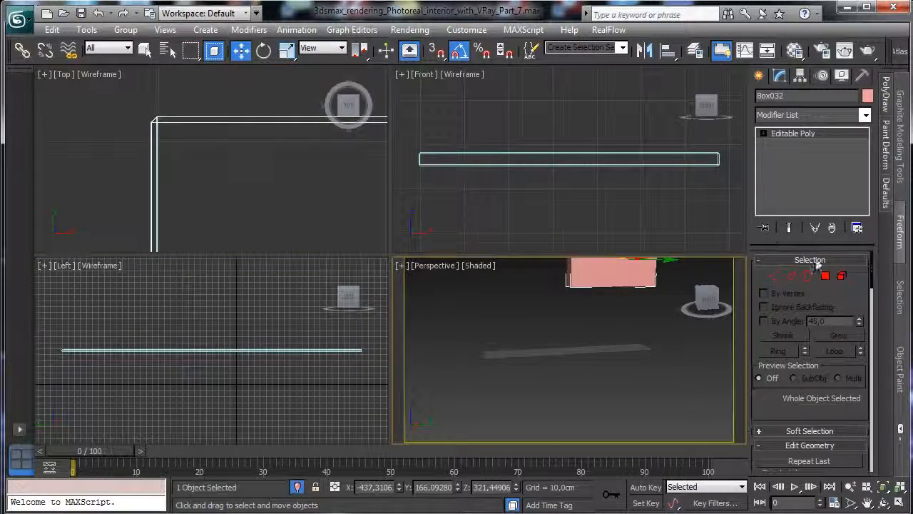
Draw a box about 150 × 124 × 12 cm over one half of the pink box in the Left view.
left_click(758, 76)
left_click(784, 166)
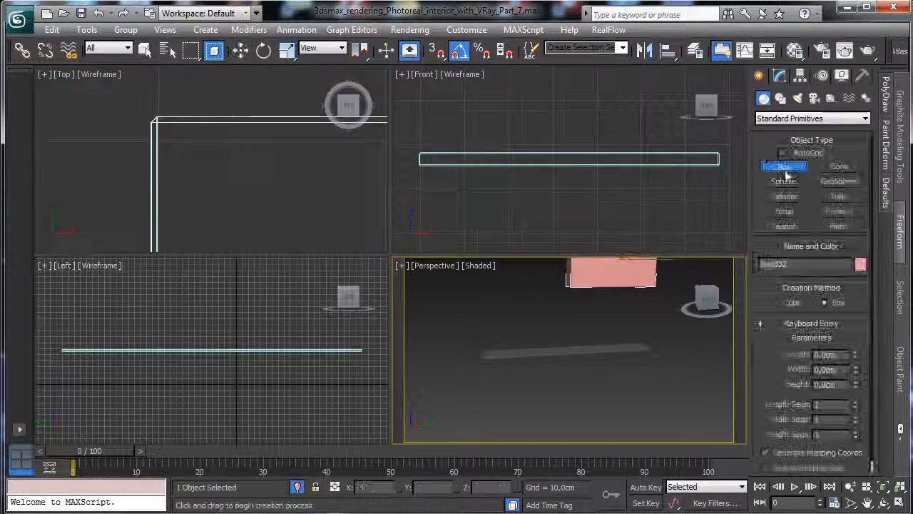
right_click(596, 220)
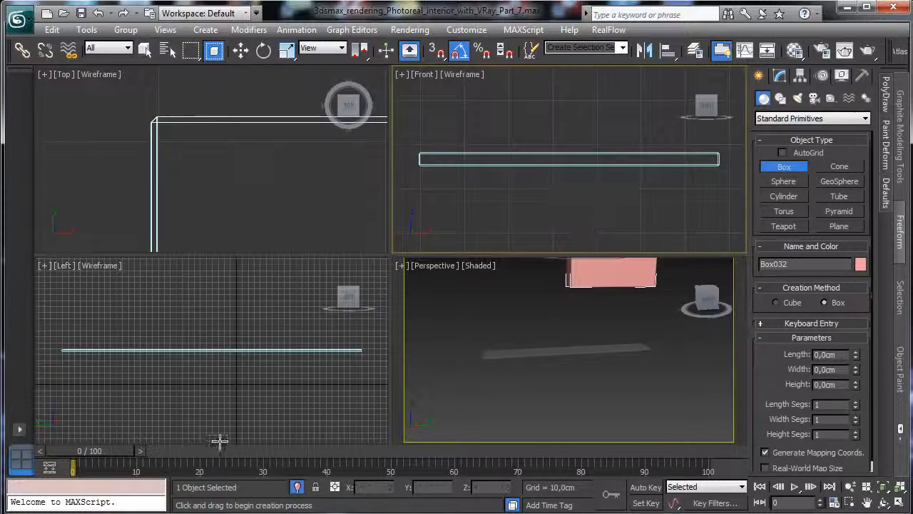
right_click(221, 439)
left_click(882, 488)
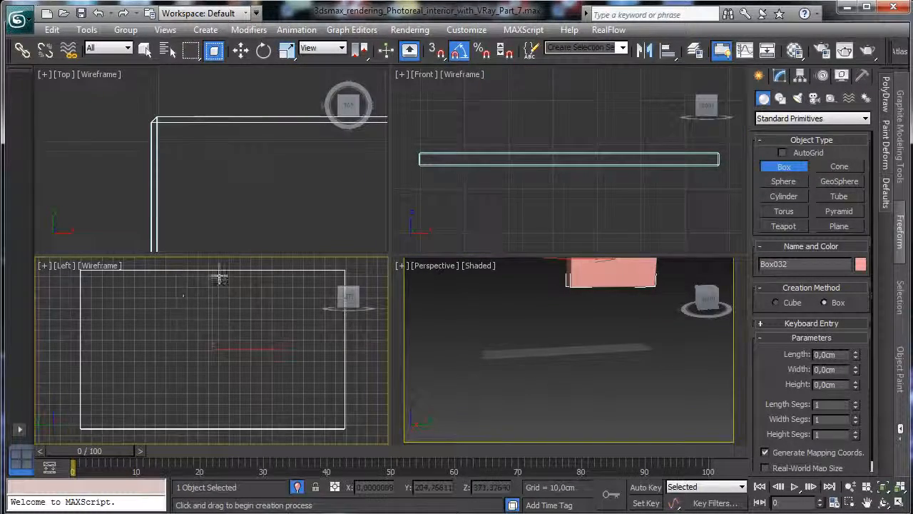
left_click_drag(215, 271, 346, 428)
left_click(336, 415)
Set the new box's length to 150 cm, width to 125 cm and height to 2,5 cm.
left_click(780, 75)
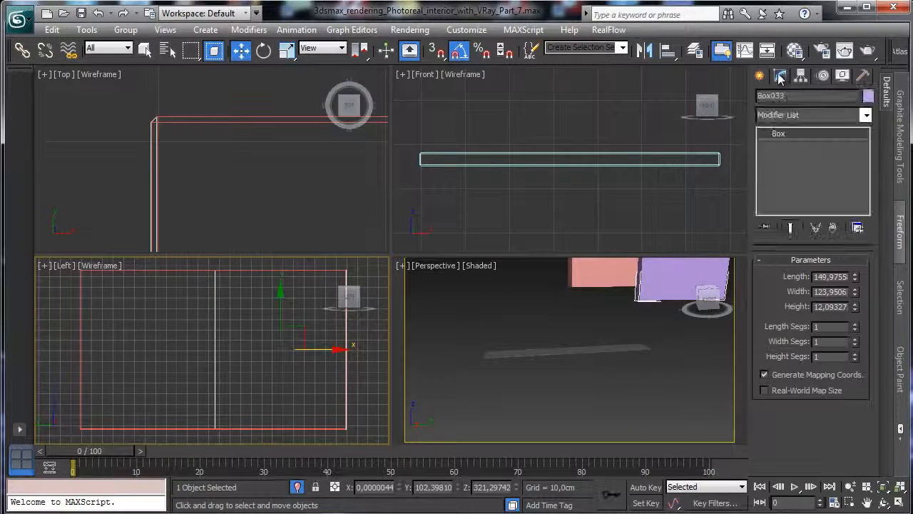
left_click(835, 276)
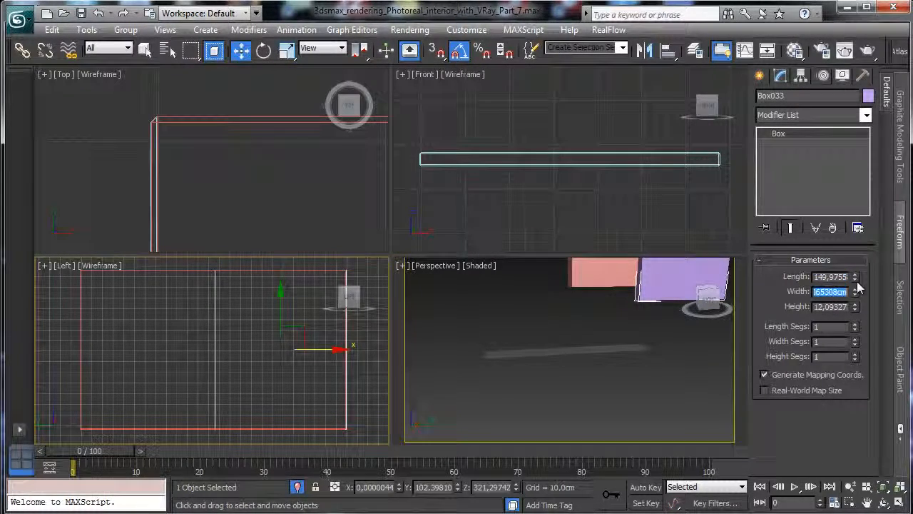
type("125")
key("Return")
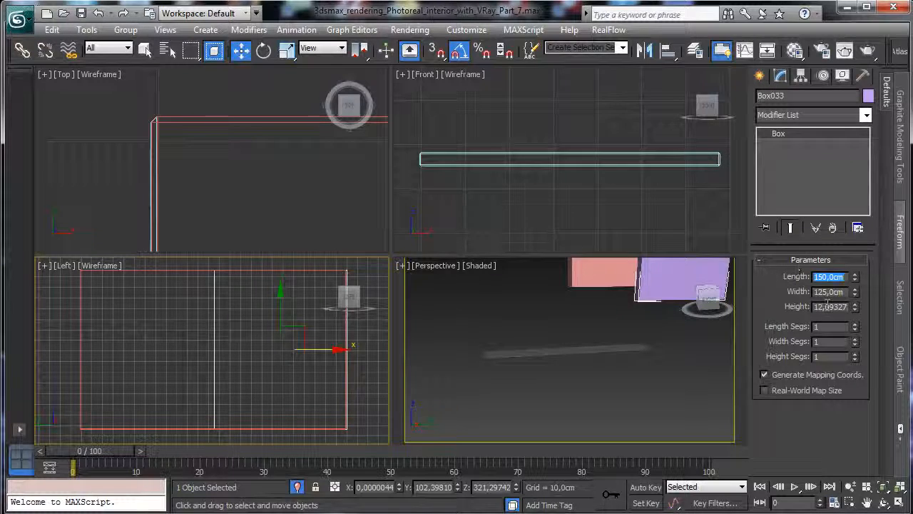
type("2")
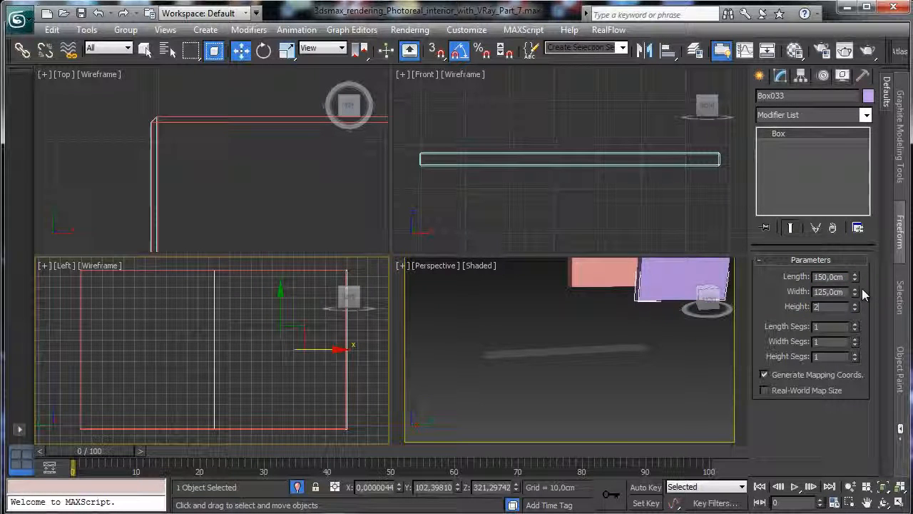
type(",5")
key("Return")
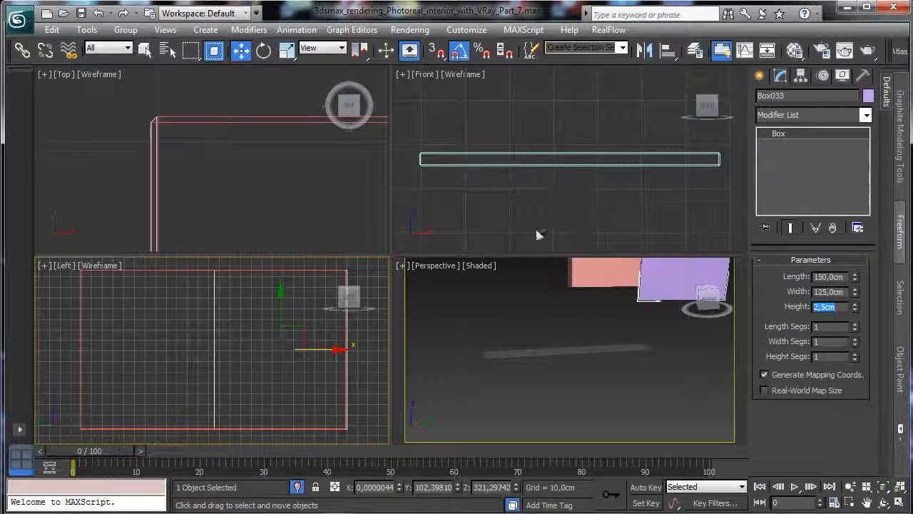
Move the thin purple panel along X towards the pink box, to about X -125 cm.
right_click(547, 188)
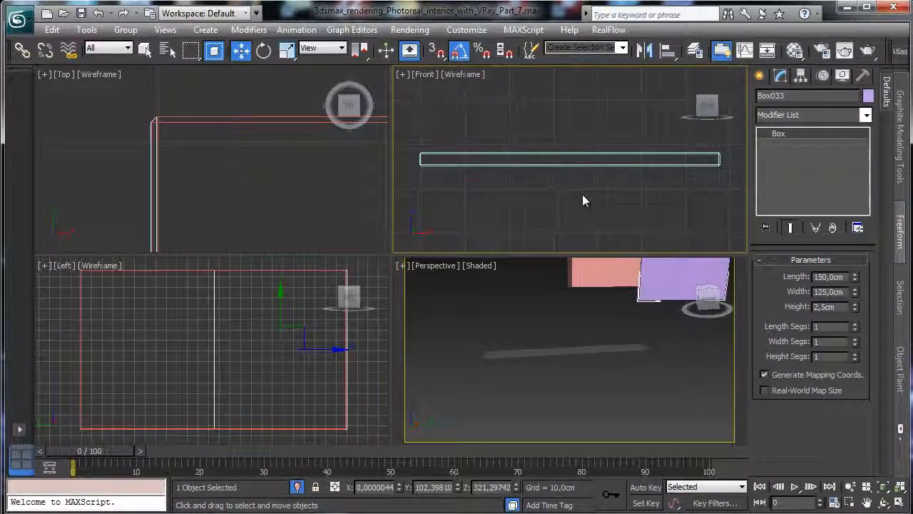
left_click(884, 488)
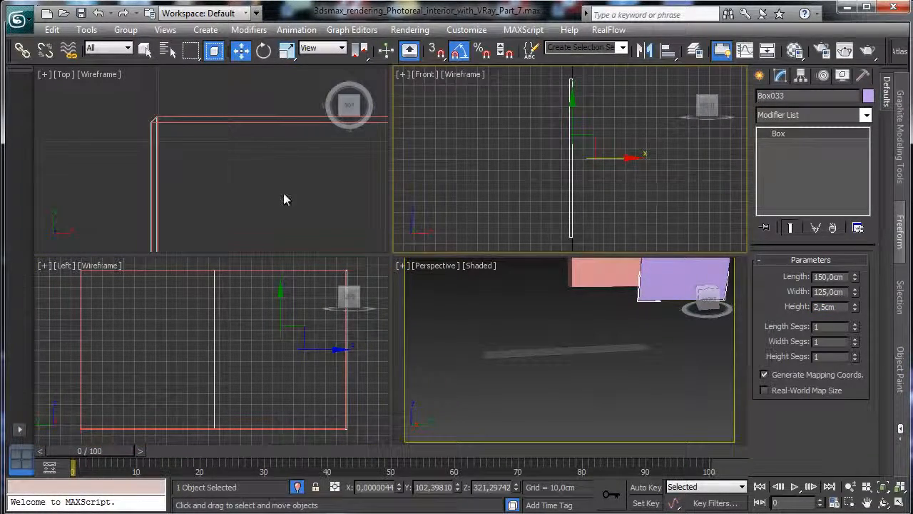
right_click(284, 200)
left_click(883, 488)
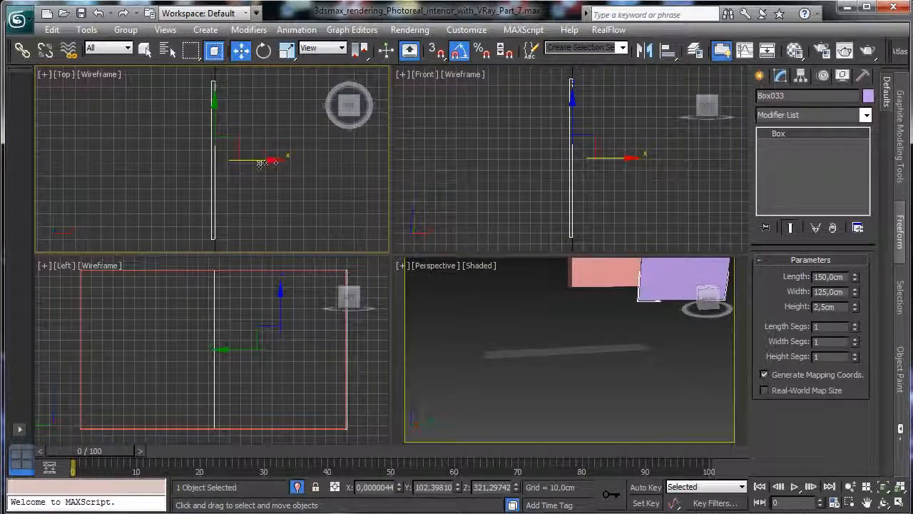
left_click_drag(262, 163, 131, 163)
left_click(884, 488)
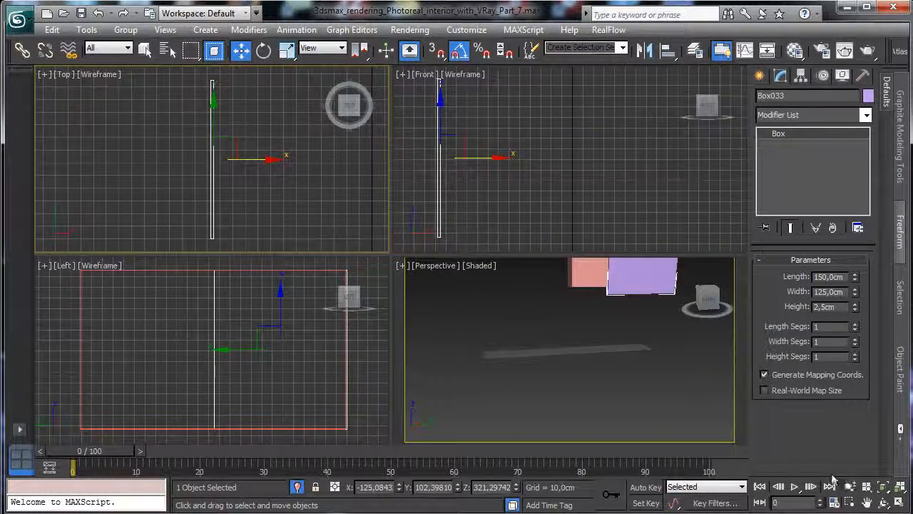
Place the purple panel against the pink box's front face and align its outer edge with the box's side.
left_click(850, 486)
left_click_drag(283, 141, 312, 155)
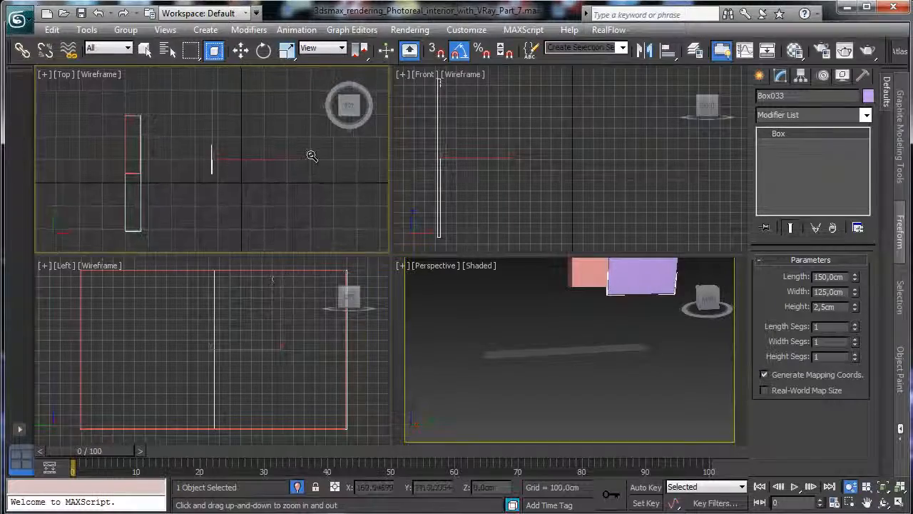
left_click(241, 51)
right_click(236, 144)
left_click(245, 151)
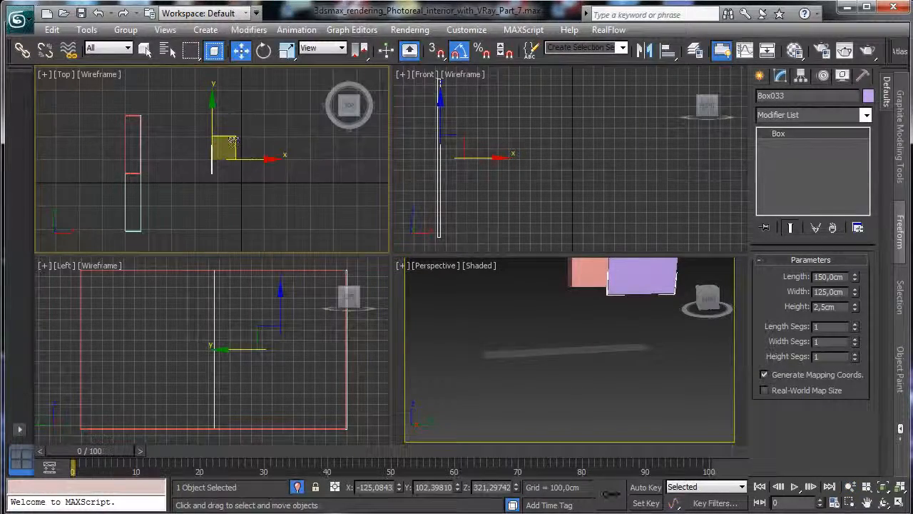
left_click_drag(232, 141, 164, 115)
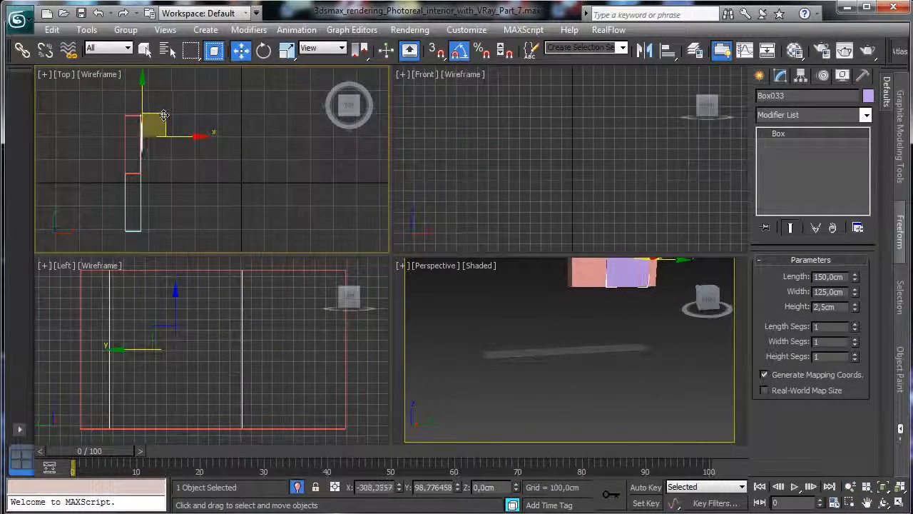
right_click(284, 345)
left_click_drag(216, 348, 186, 345)
Set the purple panel's height to 3 cm after checking its fit against the pink box in the Perspective view.
right_click(656, 368)
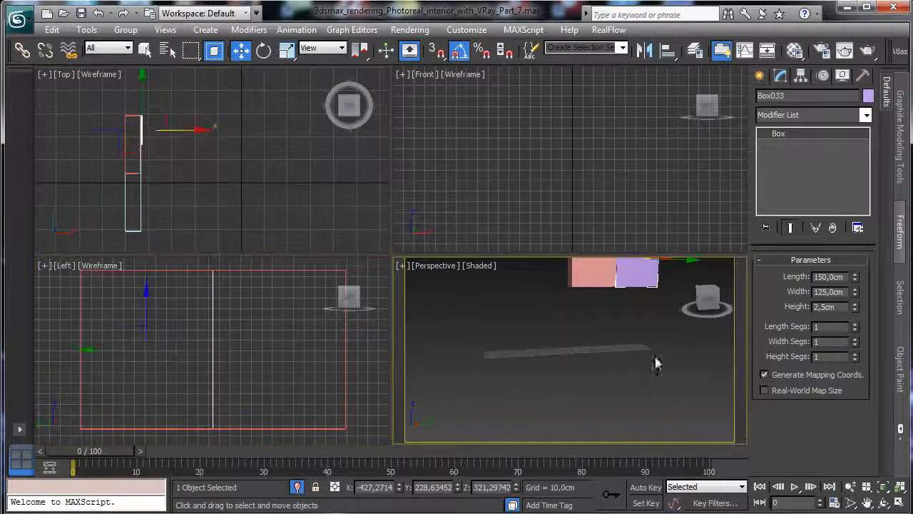
left_click(884, 486)
left_click(883, 502)
left_click_drag(537, 369, 636, 384)
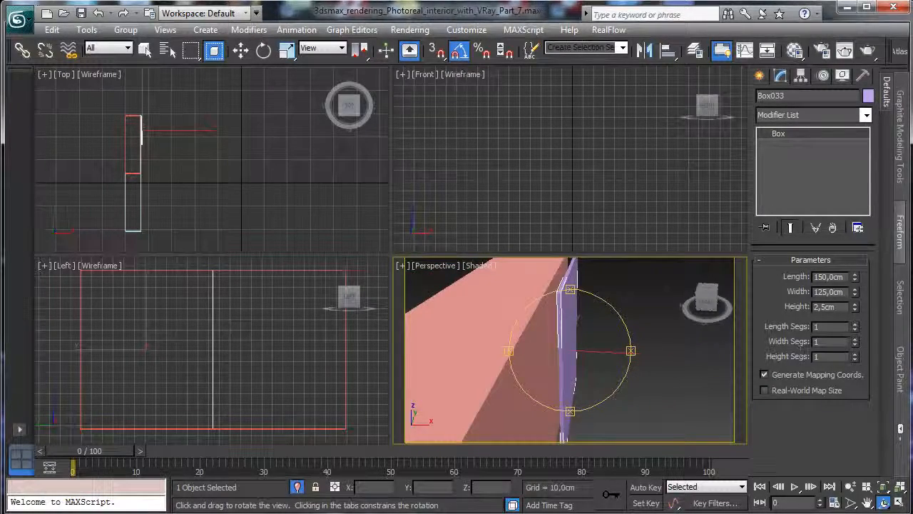
left_click_drag(838, 306, 770, 303)
type("3")
key("Return")
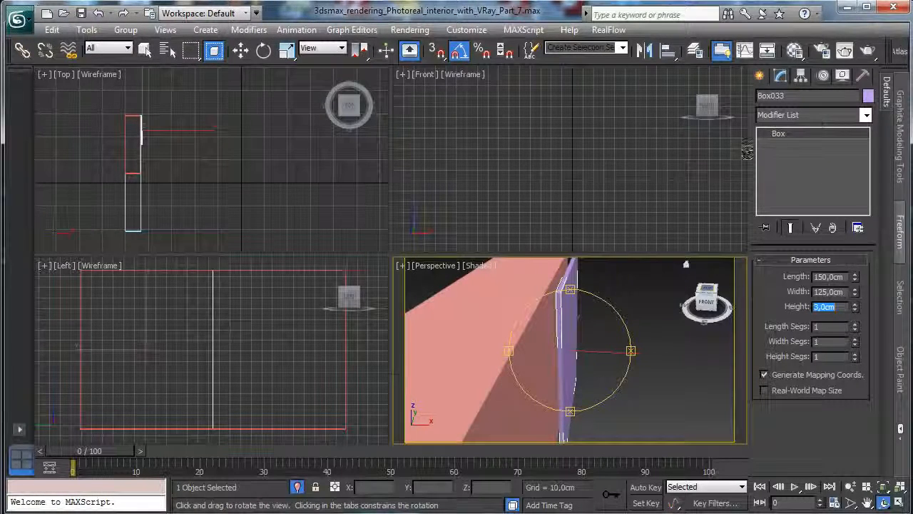
Convert the thin purple panel to an Editable Poly.
key("w")
right_click(560, 338)
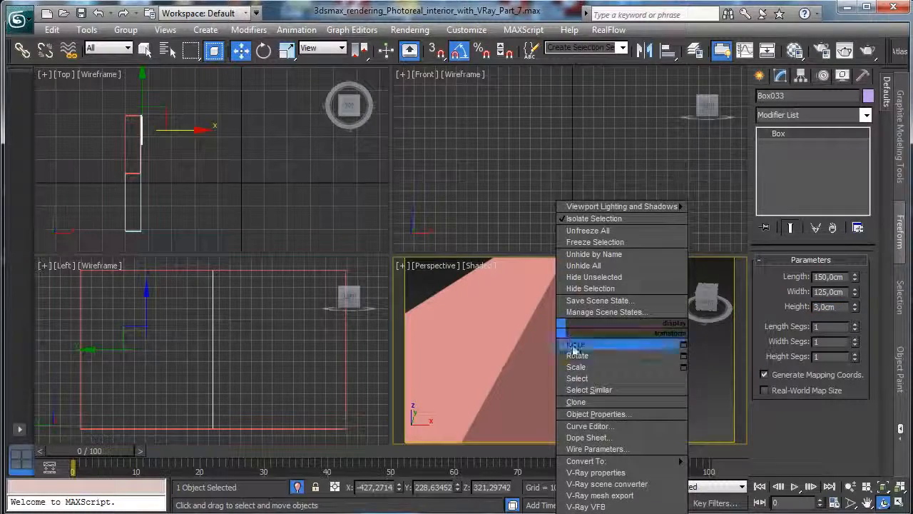
mouse_move(614, 460)
left_click(714, 472)
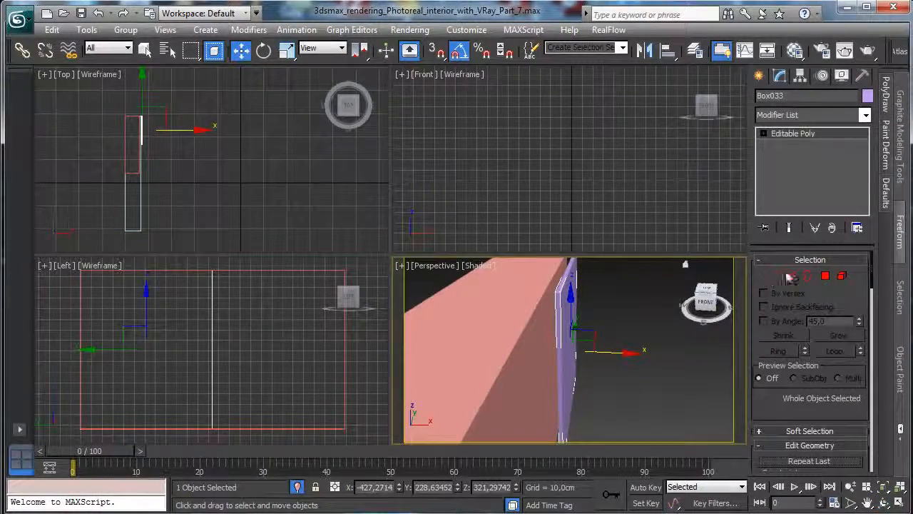
Chamfer all edges of the purple panel by a small amount under 1 cm.
left_click(791, 276)
left_click_drag(100, 92, 187, 183)
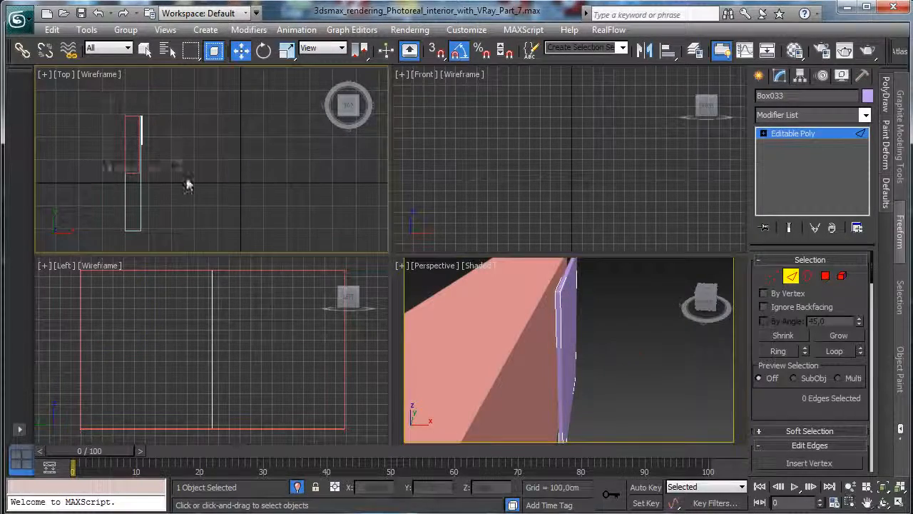
scroll(761, 403, "down", 4)
left_click(802, 363)
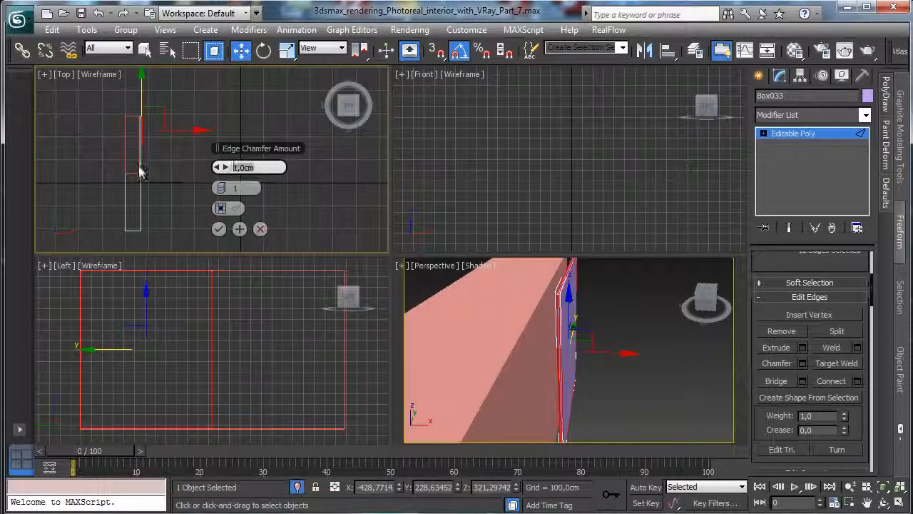
type("0,")
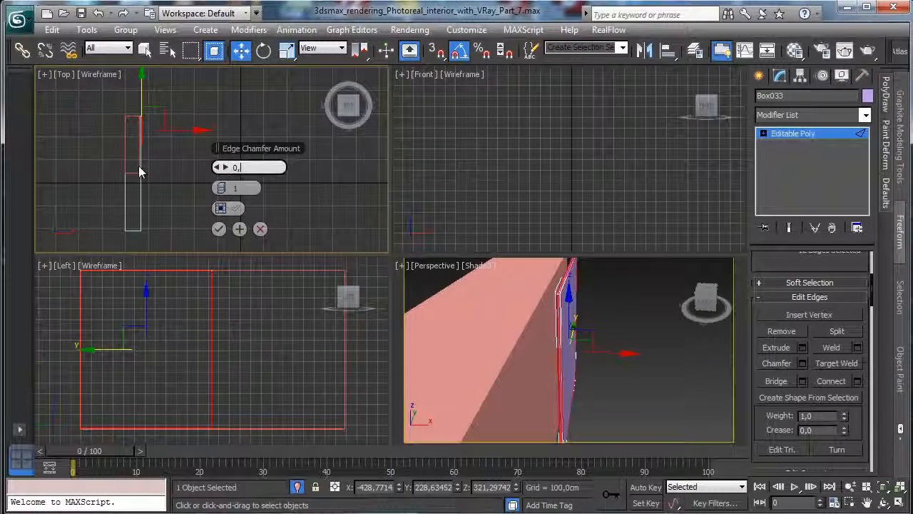
type("05cm")
key("Return")
left_click(218, 229)
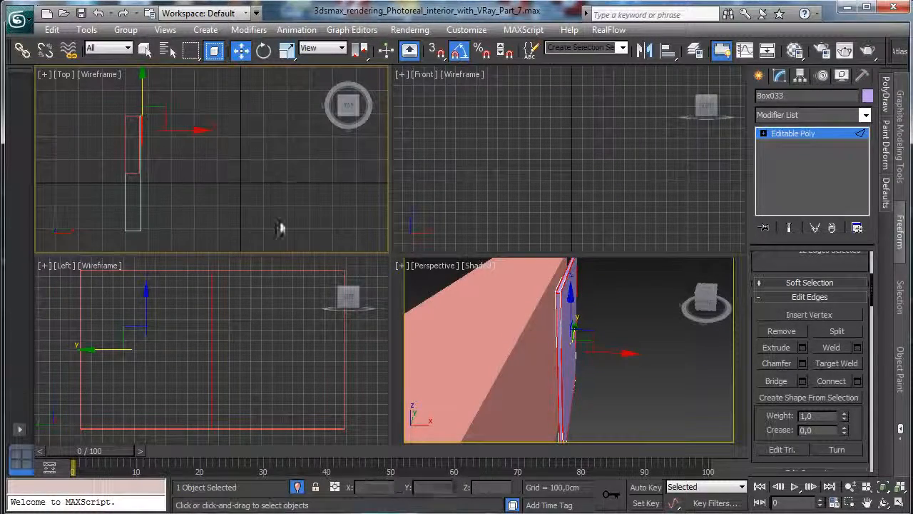
left_click(792, 134)
Delete the front polygon of the pink box, which faces the purple panel, to open the cabinet.
left_click(536, 347)
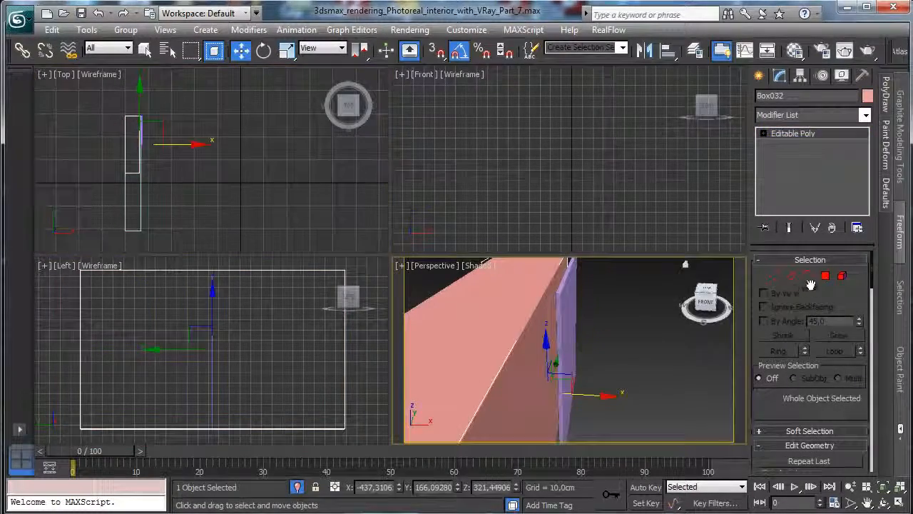
left_click(825, 275)
left_click(535, 371)
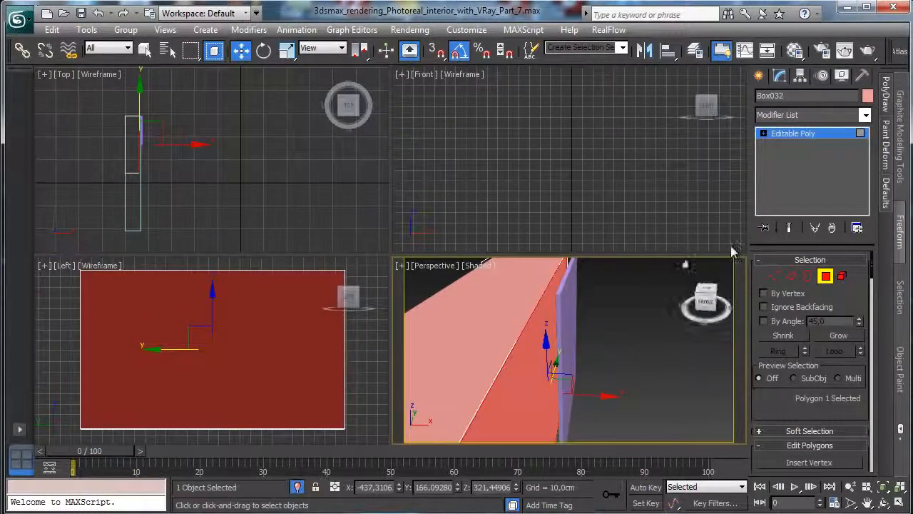
key("Delete")
left_click(825, 276)
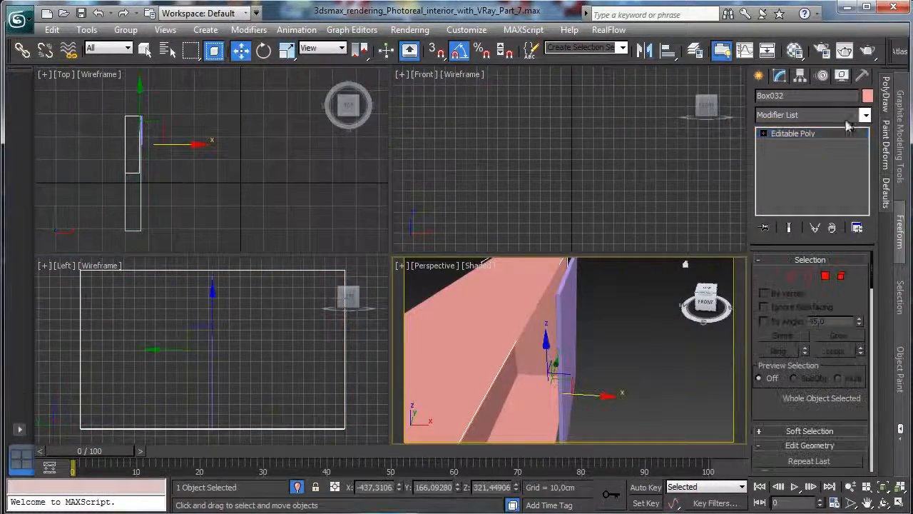
Add a Shell modifier to the open pink box with an inner amount of 2 cm and an outer amount of 0 cm.
left_click(864, 116)
scroll(812, 497, "down", 10)
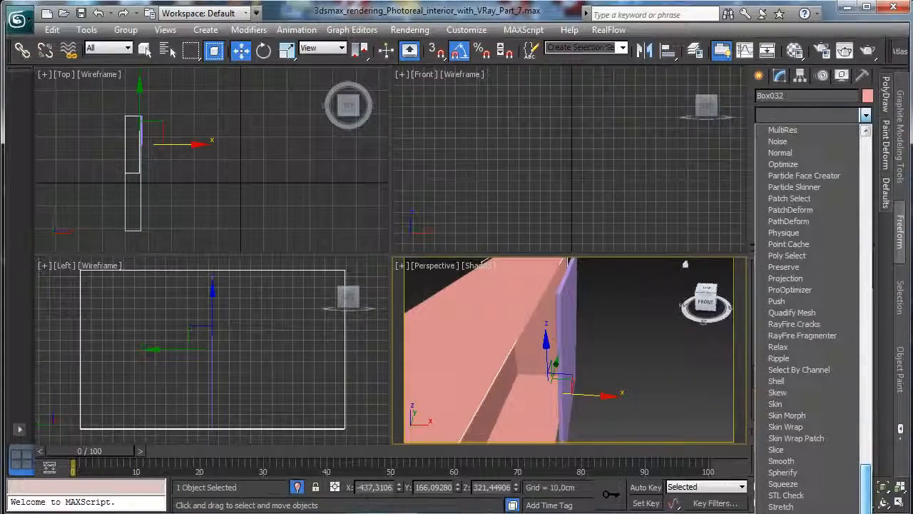
left_click(777, 380)
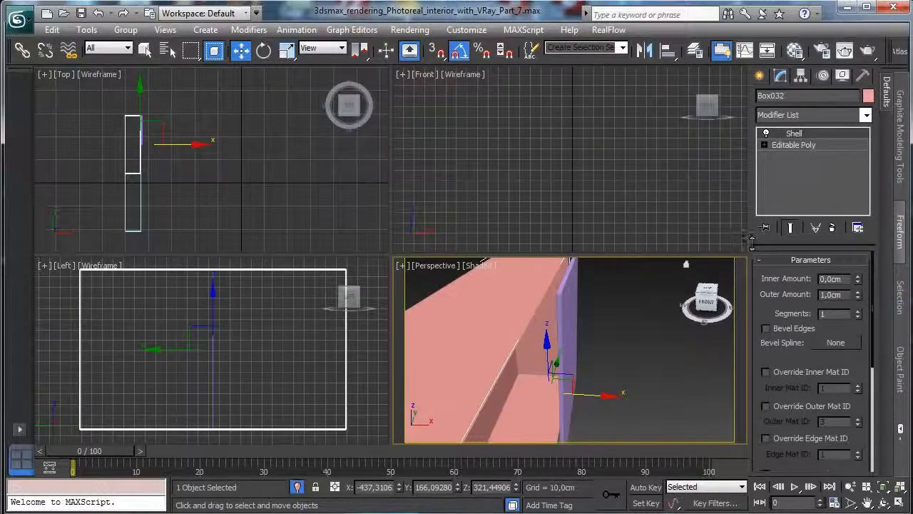
type("2")
key("Return")
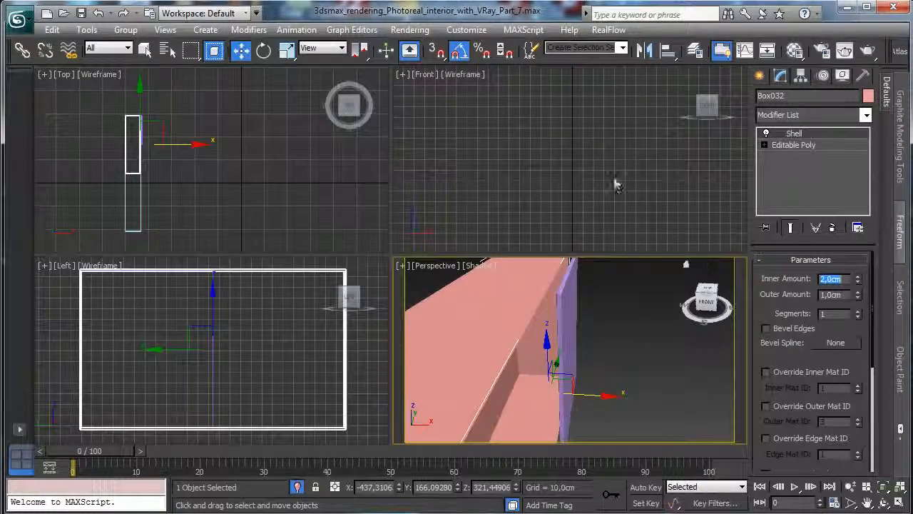
key("Tab")
type("0")
key("Return")
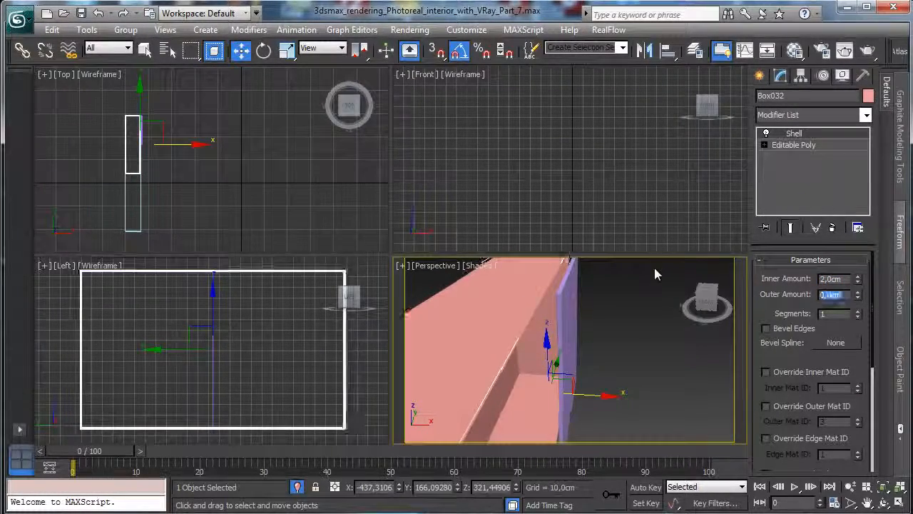
Move the purple panel along X against the front of the pink box, to about X -434,11 cm.
left_click(567, 303)
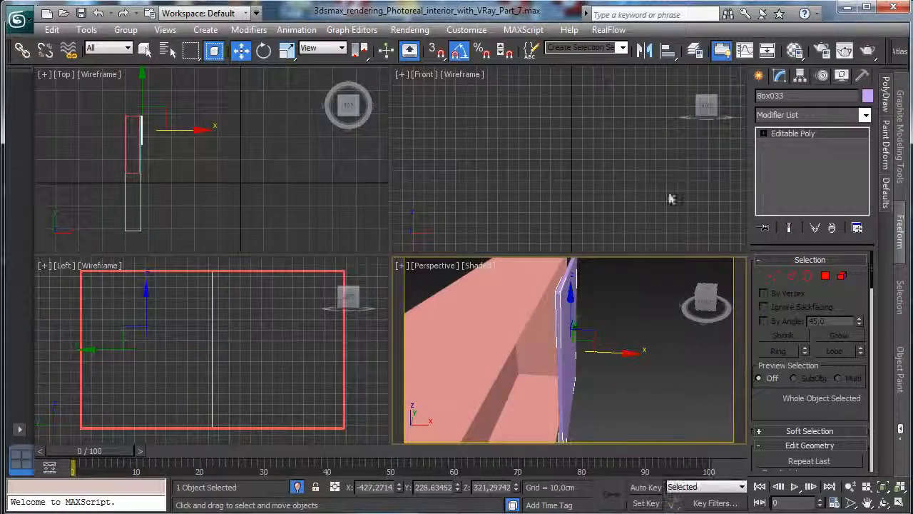
right_click(204, 153)
left_click(850, 502)
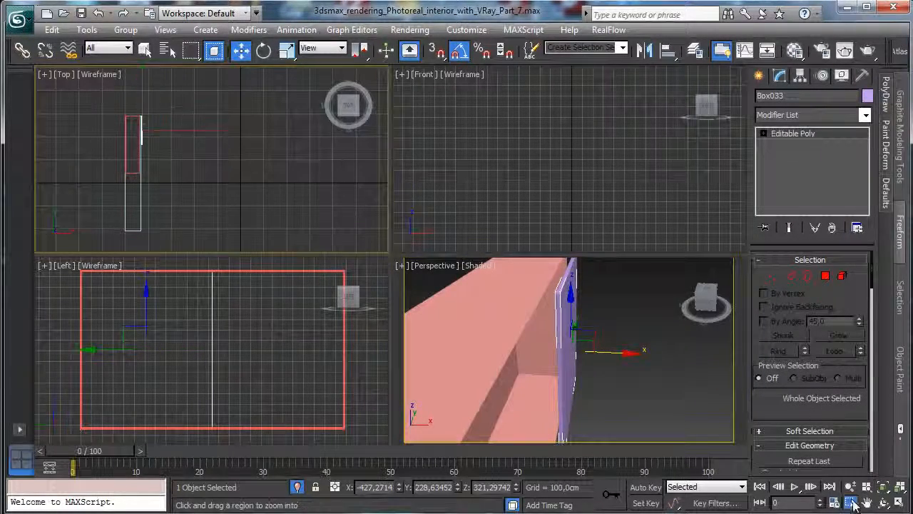
left_click_drag(123, 109, 162, 160)
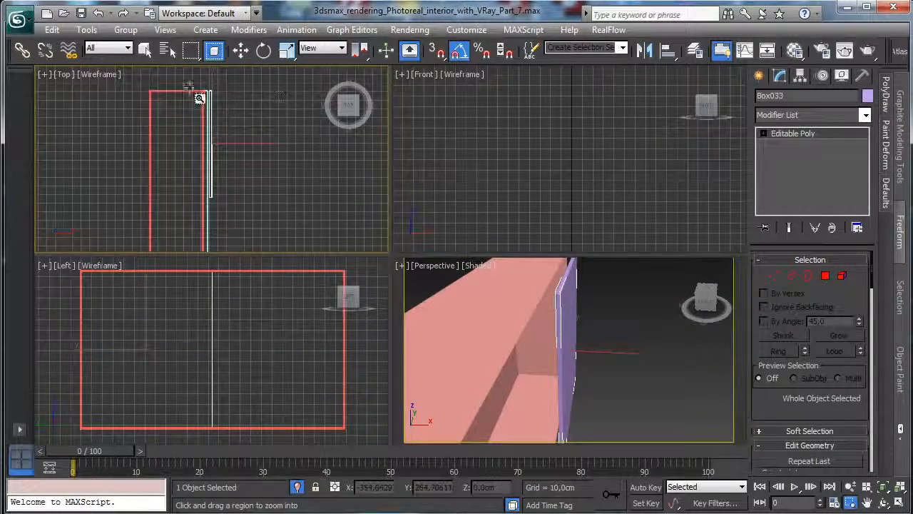
left_click_drag(200, 91, 252, 204)
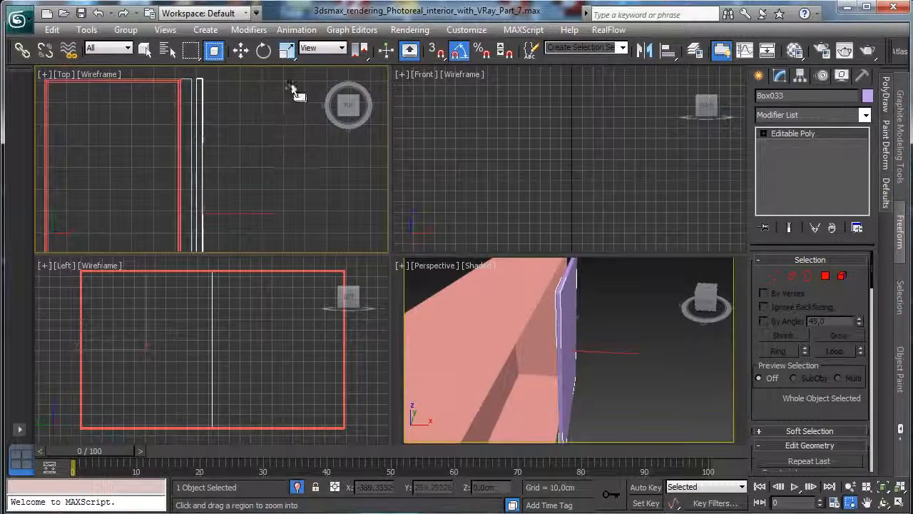
key("alt+w")
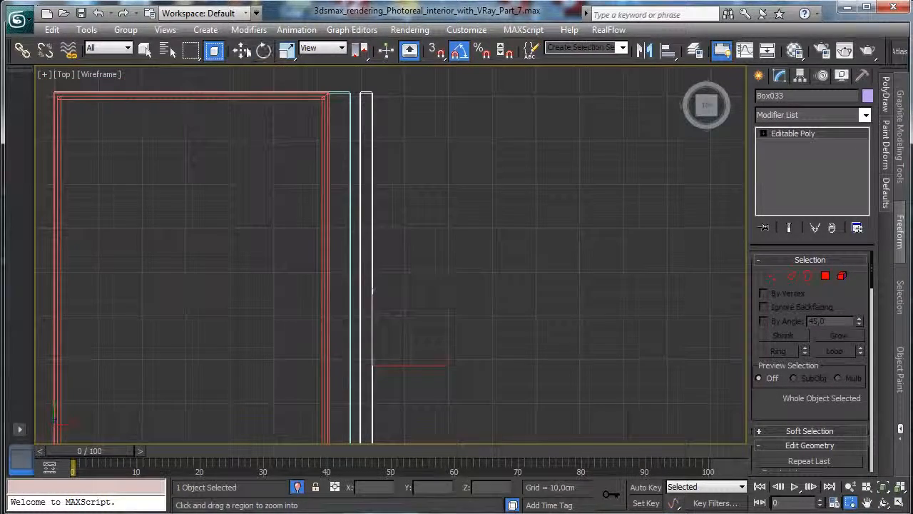
left_click(241, 49)
left_click_drag(398, 364, 386, 363)
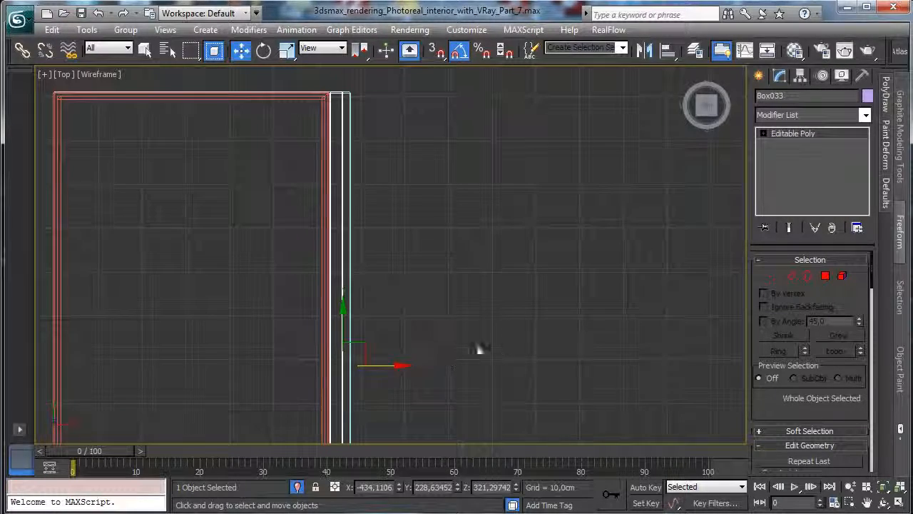
left_click(900, 504)
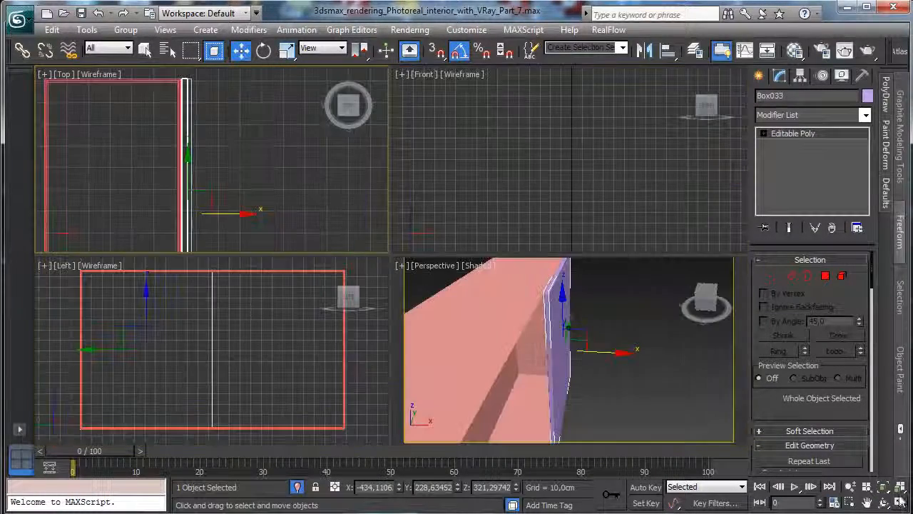
Clone the purple panel sideways along Y to cover the other half of the cabinet front, at about Y 103,95 cm.
right_click(664, 383)
left_click(884, 503)
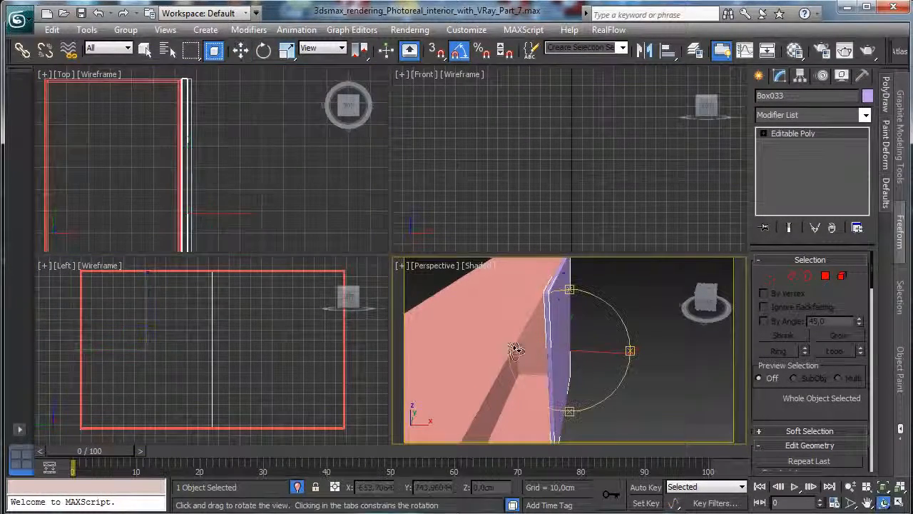
mouse_move(514, 347)
left_mouse_down()
mouse_move(520, 350)
mouse_move(418, 336)
mouse_move(526, 339)
left_mouse_up()
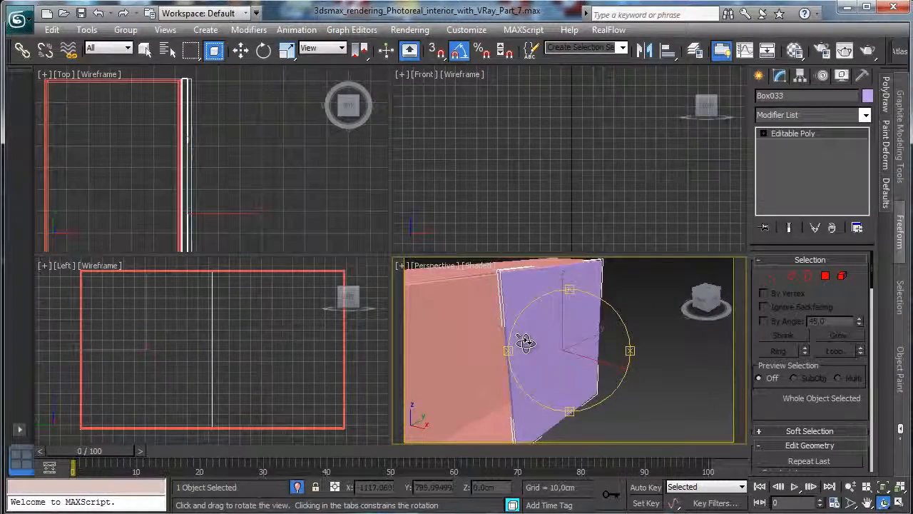
left_click(241, 50)
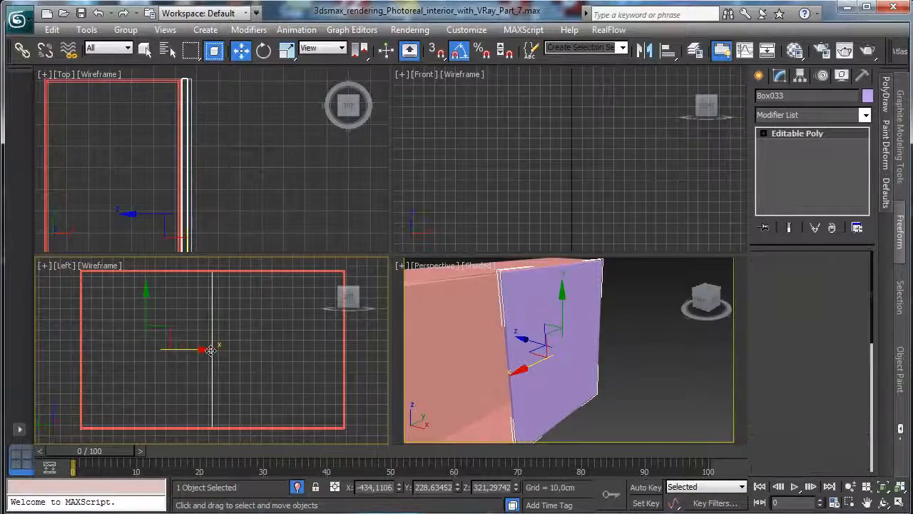
mouse_move(182, 348)
left_mouse_down("shift")
mouse_move(320, 351)
mouse_move(324, 330)
left_mouse_up("shift")
left_click(385, 222)
key("Return")
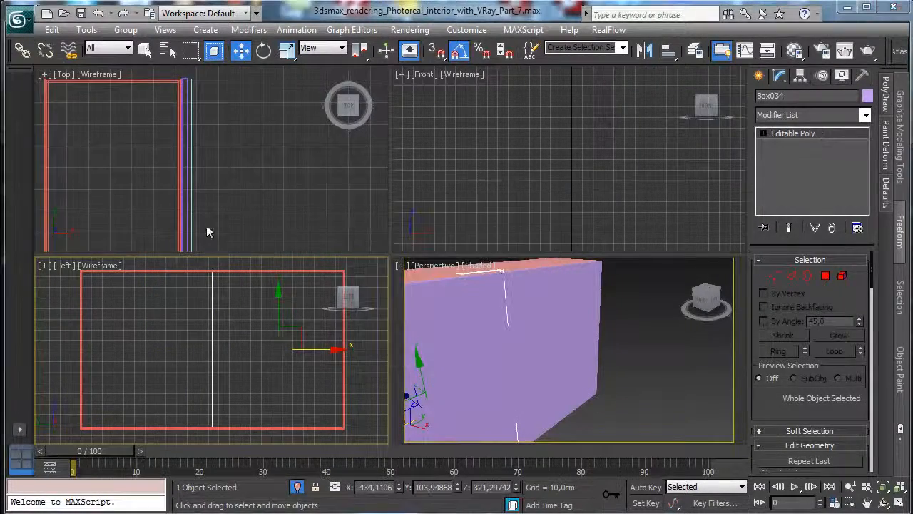
Align the cloned panel's outer edge with the side of the pink box by setting its Y position to about 103,64 cm.
right_click(228, 219)
left_click(883, 486)
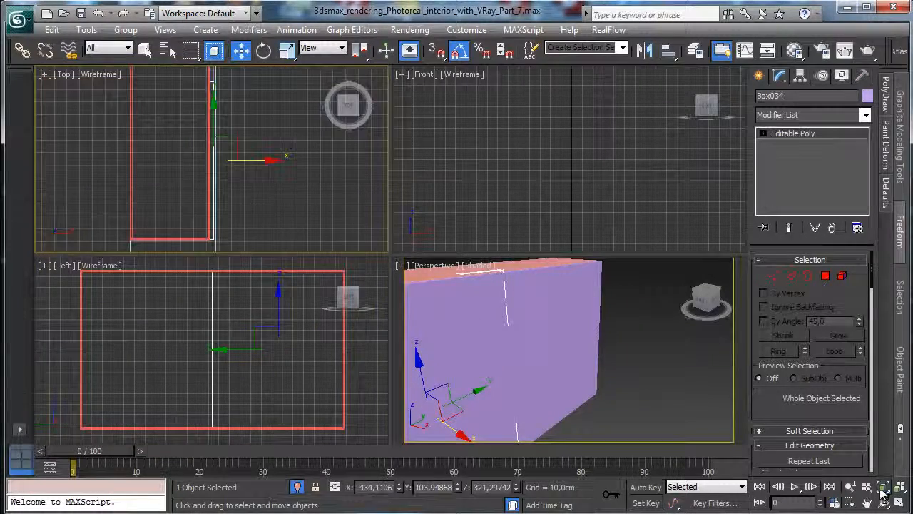
left_click(851, 502)
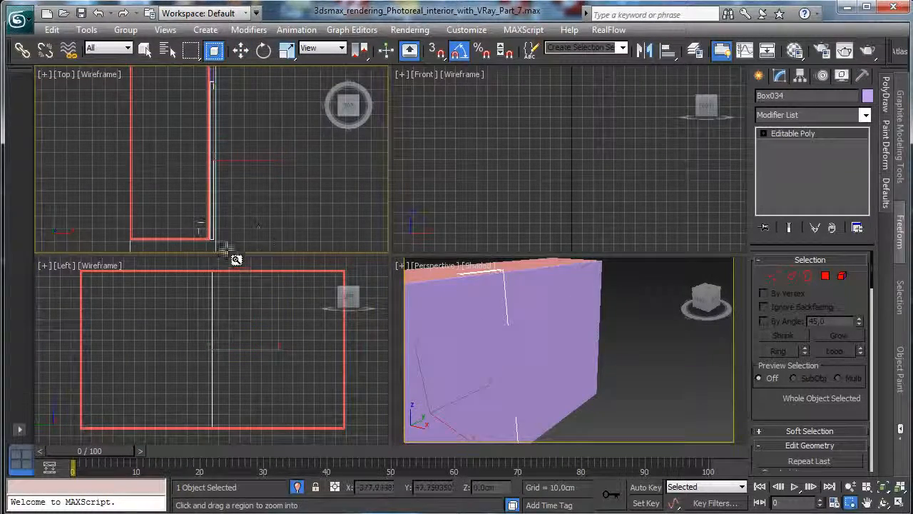
left_click_drag(143, 138, 236, 207)
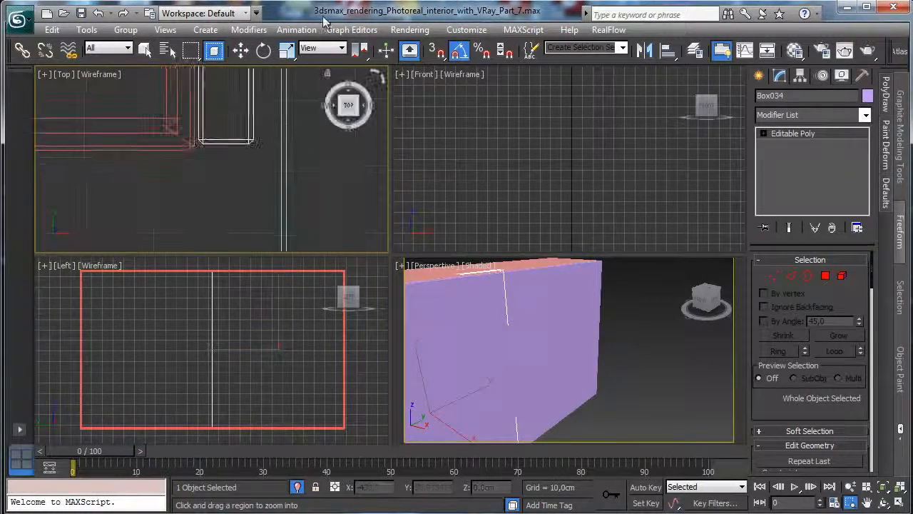
left_click(240, 49)
right_click(240, 49)
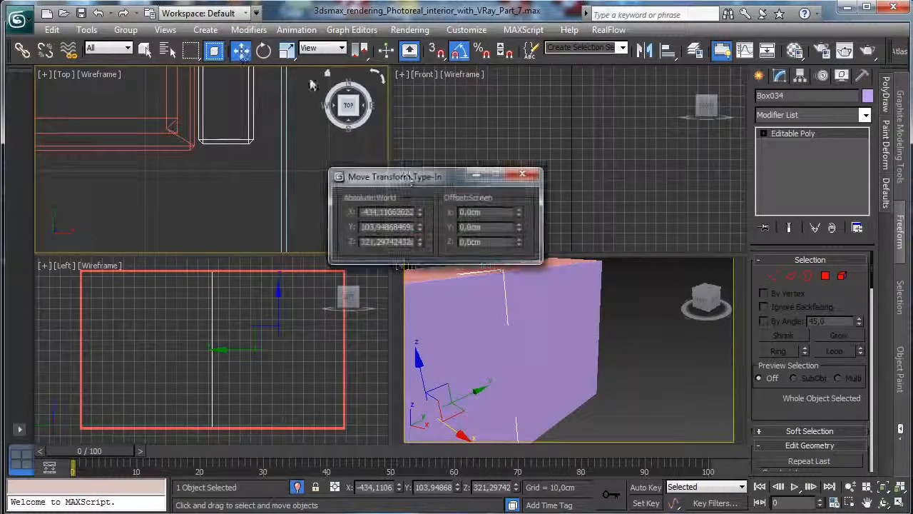
left_click_drag(419, 229, 420, 229)
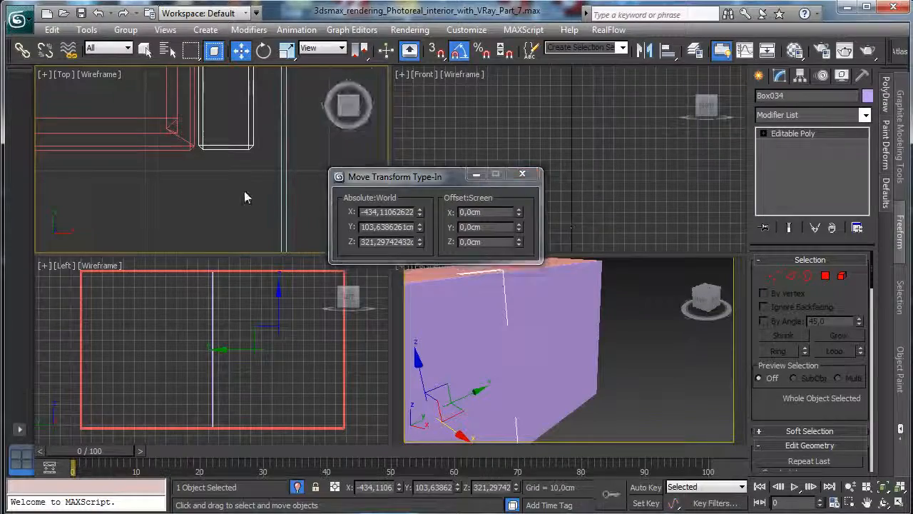
Move the cloned panel's vertices along its inner edge slightly away from the first panel to adjust the gap between the doors.
left_click(884, 487)
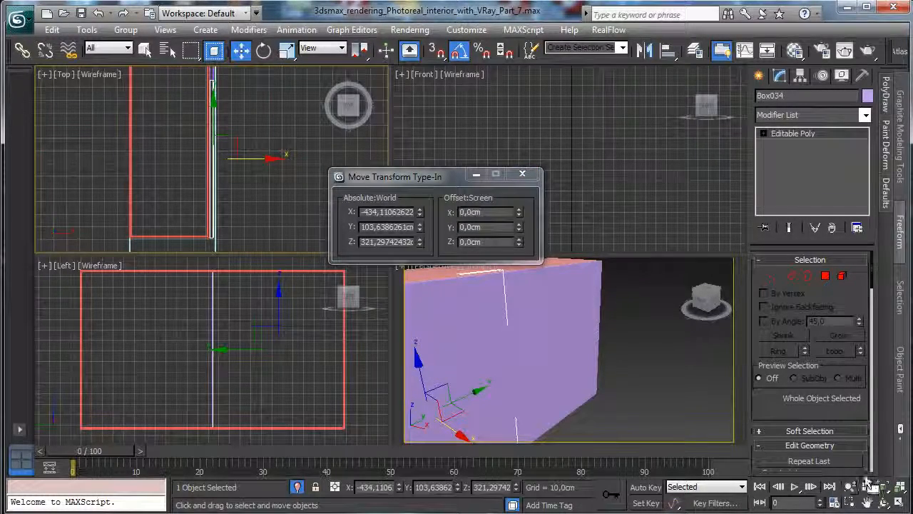
left_click(851, 501)
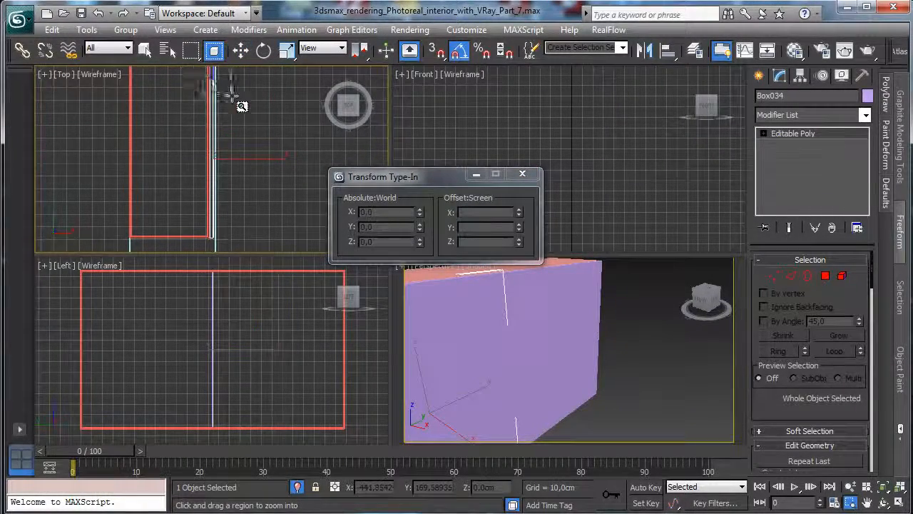
left_click_drag(232, 96, 237, 99)
left_click_drag(114, 88, 195, 136)
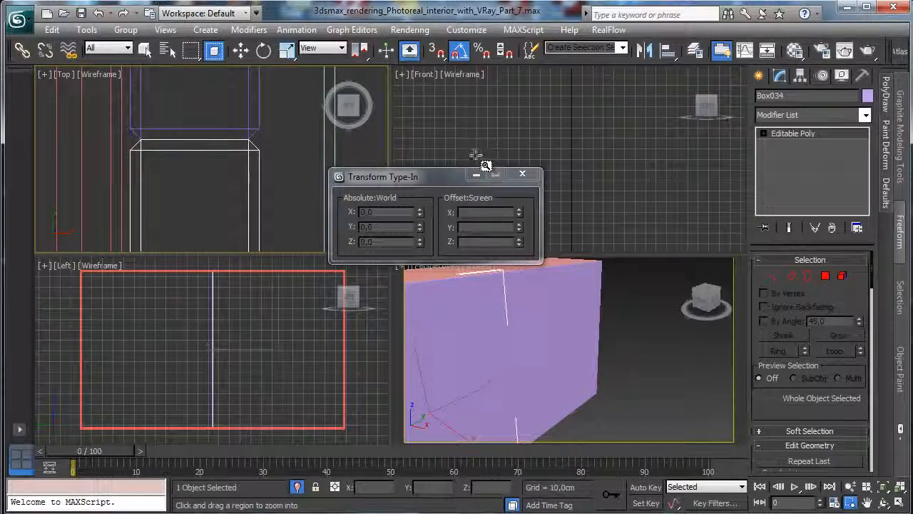
left_click(774, 276)
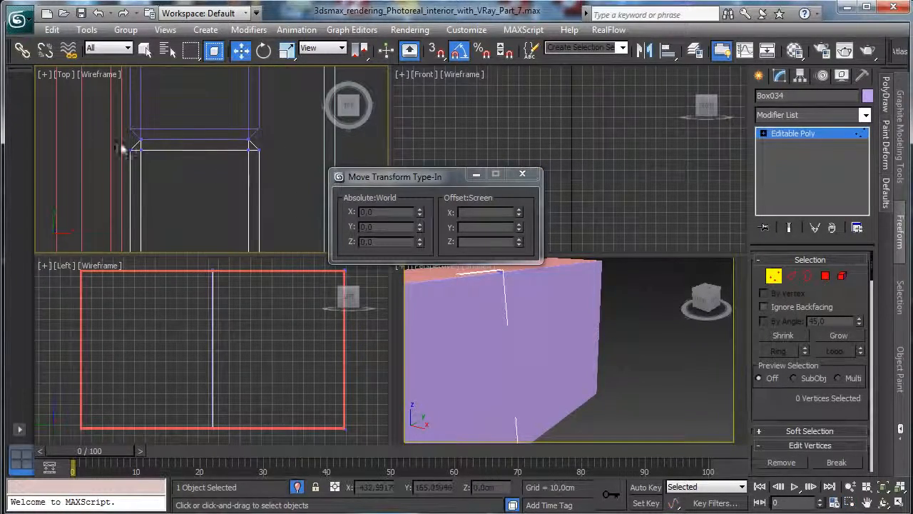
left_click_drag(118, 134, 284, 171)
left_click_drag(194, 98, 194, 100)
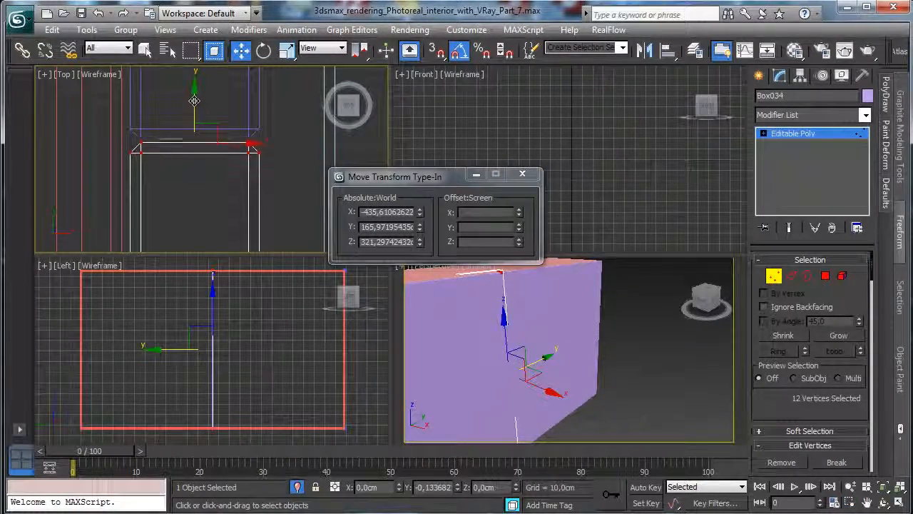
left_click(771, 277)
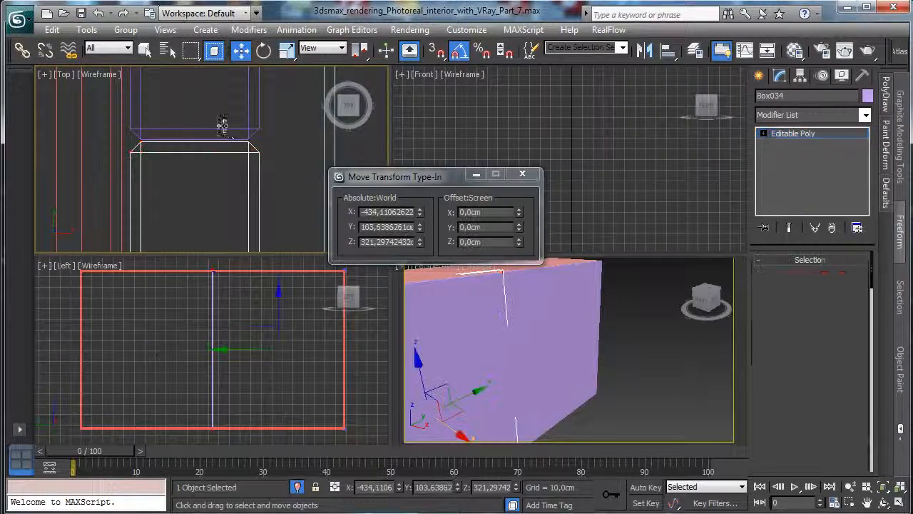
Move the first door panel's inner-edge vertices slightly away from the cloned panel, to about Y 166,35 cm, to widen the door gap.
left_click(240, 128)
left_click(774, 275)
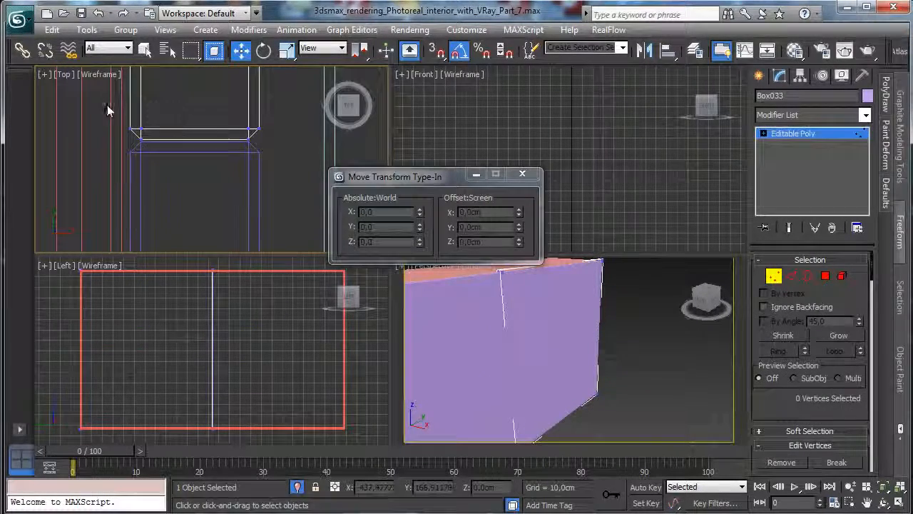
left_click_drag(104, 114, 297, 146)
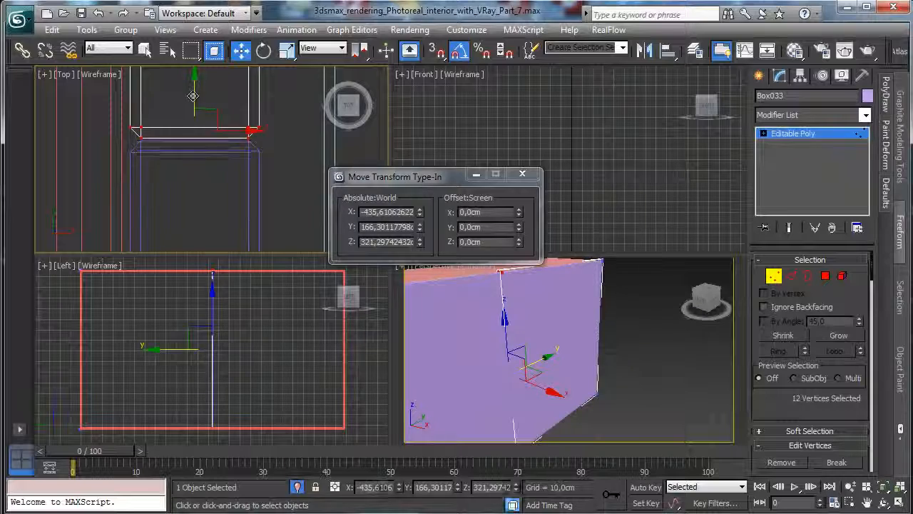
left_click_drag(193, 97, 193, 93)
left_click(773, 278)
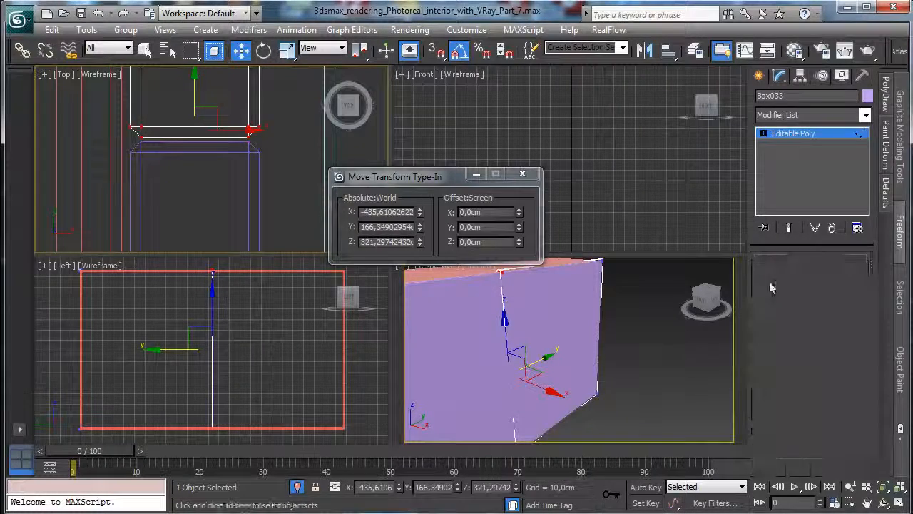
left_click(522, 174)
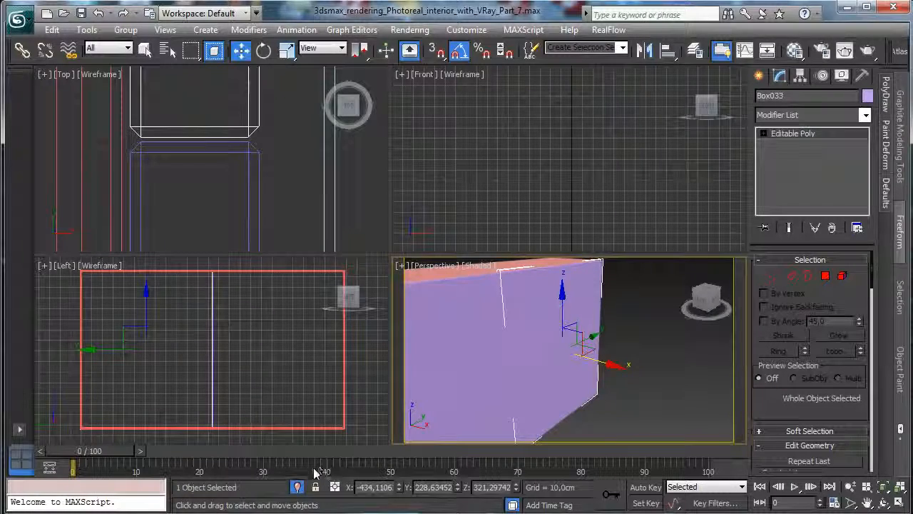
Switch the perspective view to VRayPhysicalCamera004.
left_click(433, 266)
mouse_move(514, 282)
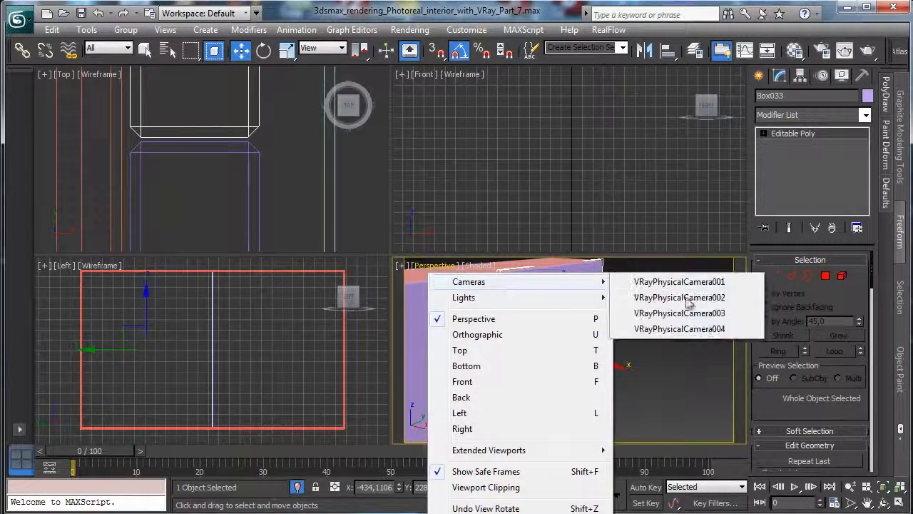
left_click(687, 329)
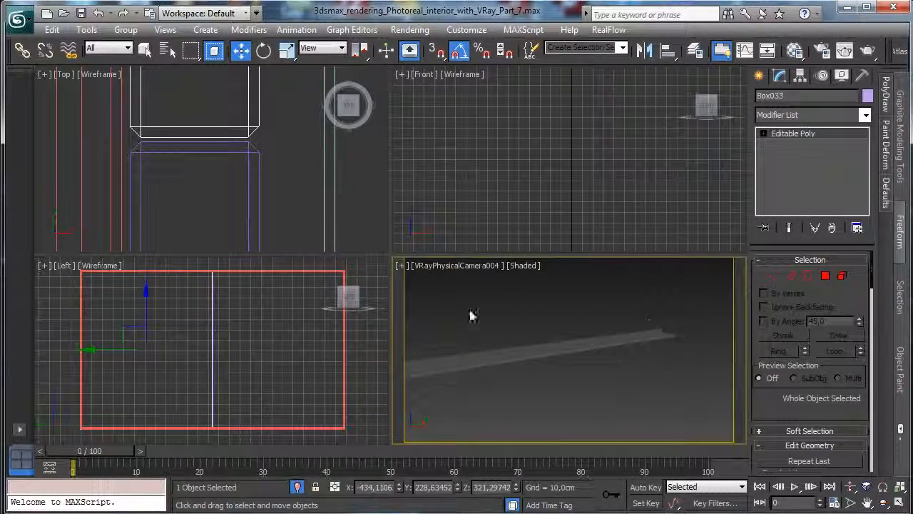
left_click(883, 485)
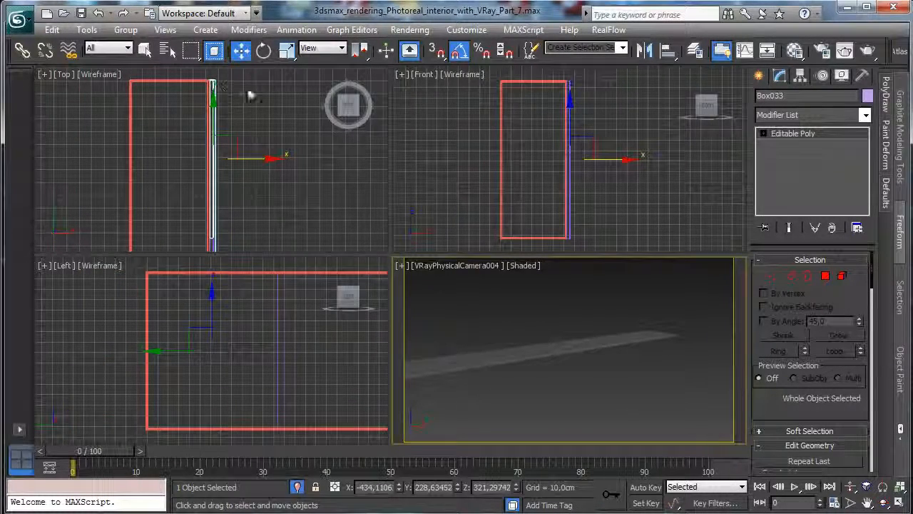
Select the cabinet box with both door panels and assign the TV_White material to them.
left_click(299, 286)
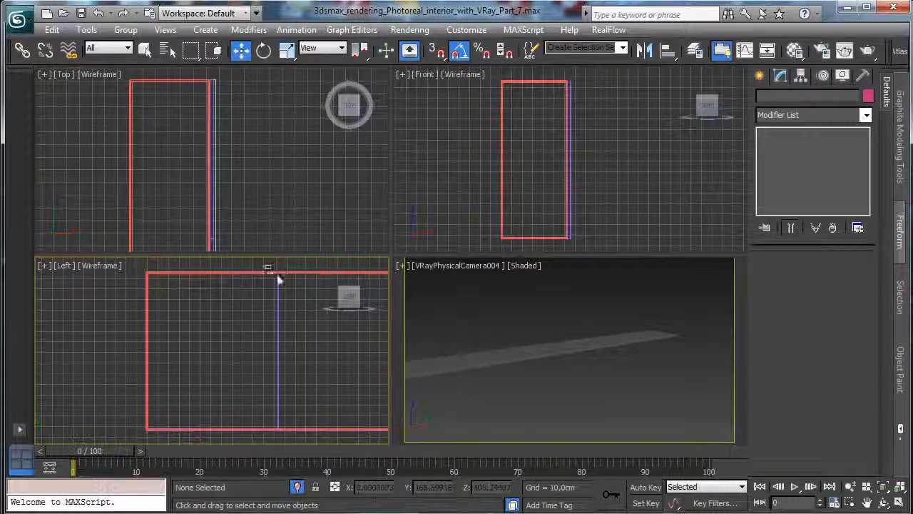
left_click(278, 278)
left_click(795, 50)
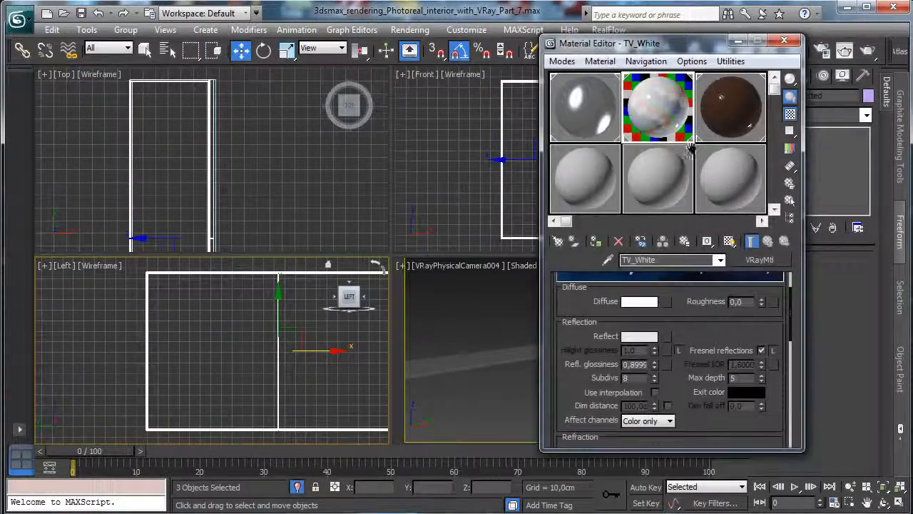
left_click(784, 41)
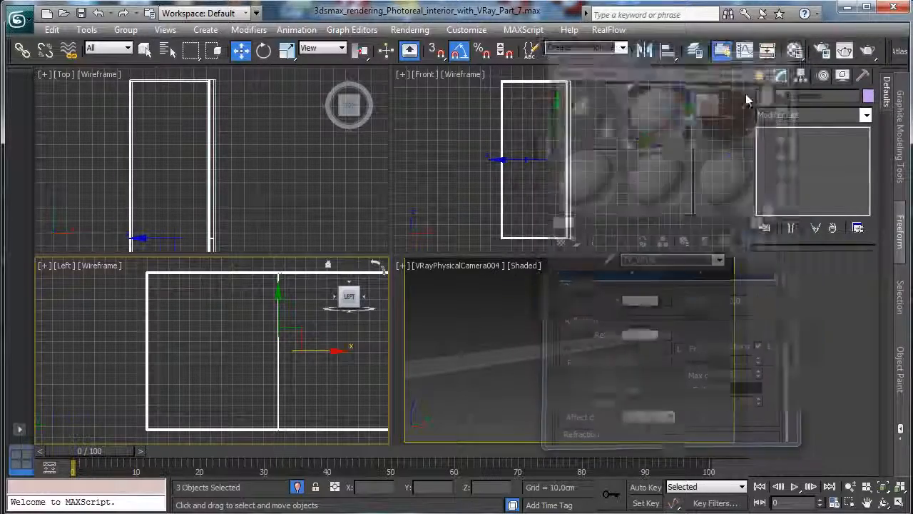
Exit isolation mode and reposition VRayPhysicalCamera004 so the new cabinet above the sideboard comes into frame.
left_click(297, 487)
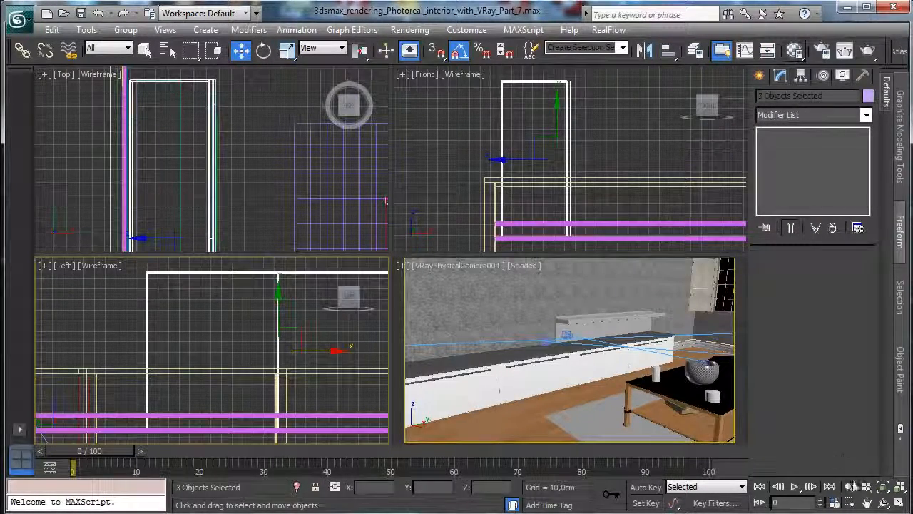
left_click(882, 503)
left_click_drag(525, 319, 550, 318)
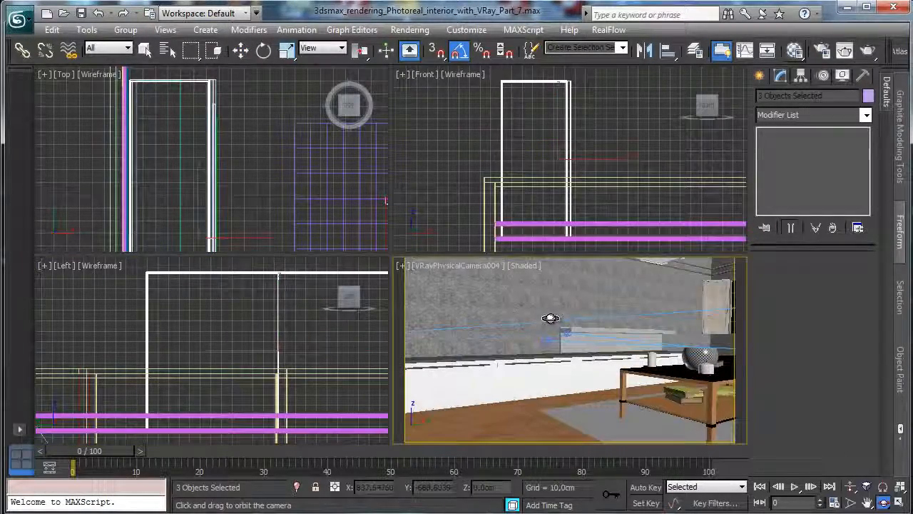
left_click(867, 502)
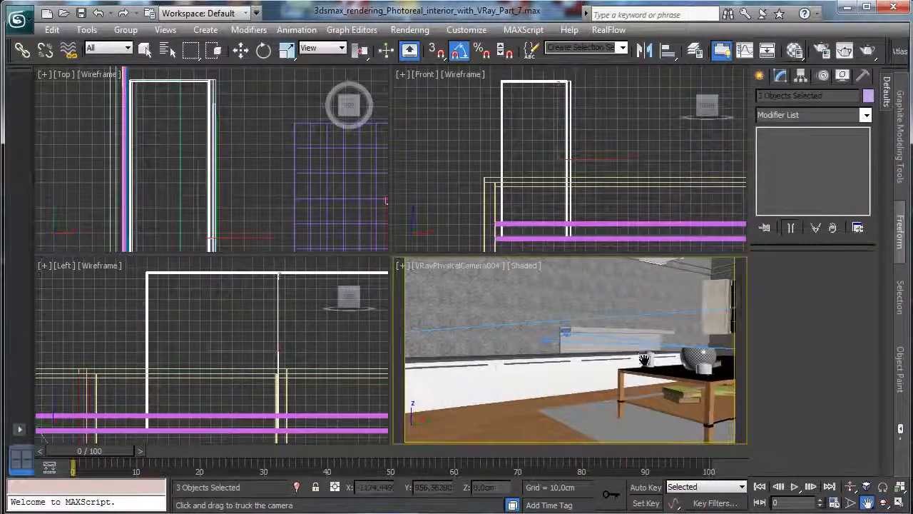
left_click_drag(644, 359, 640, 283)
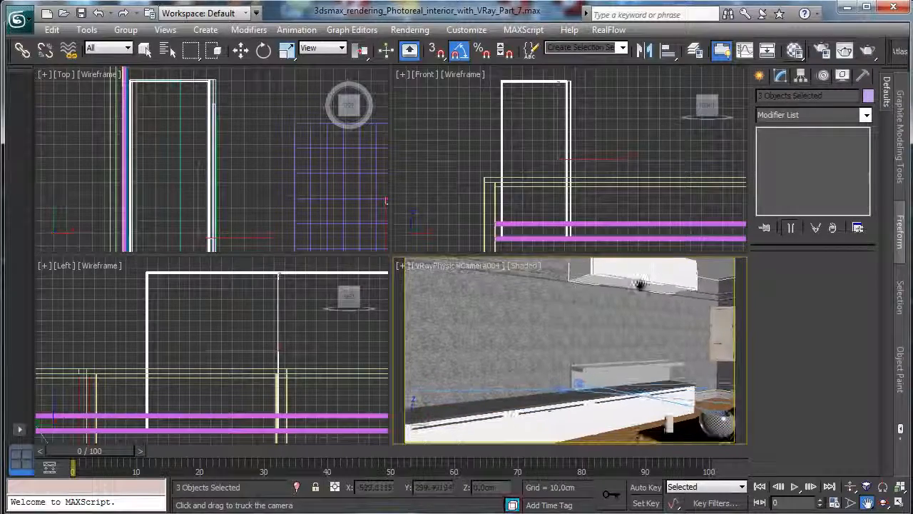
Move the cabinet and its doors down along the wall in the Front view.
left_click(240, 49)
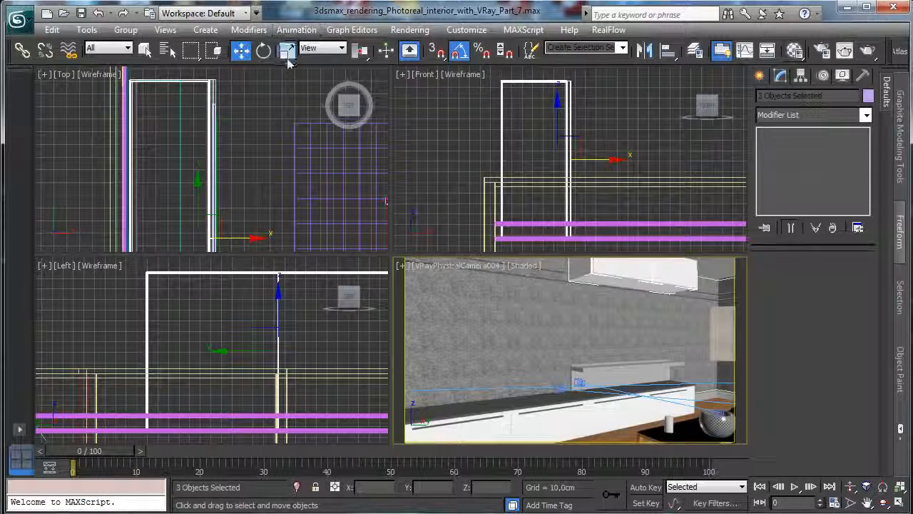
left_click_drag(286, 49, 286, 73)
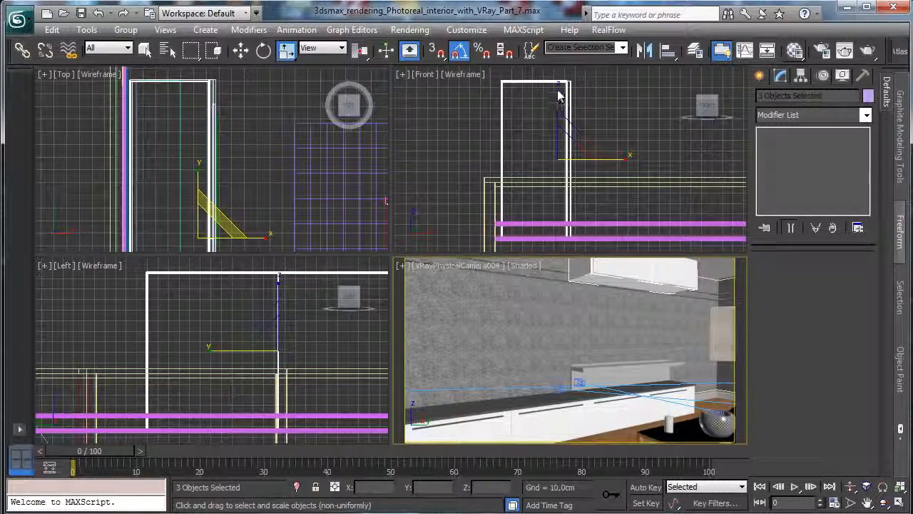
left_click_drag(555, 95, 534, 222)
left_click(240, 49)
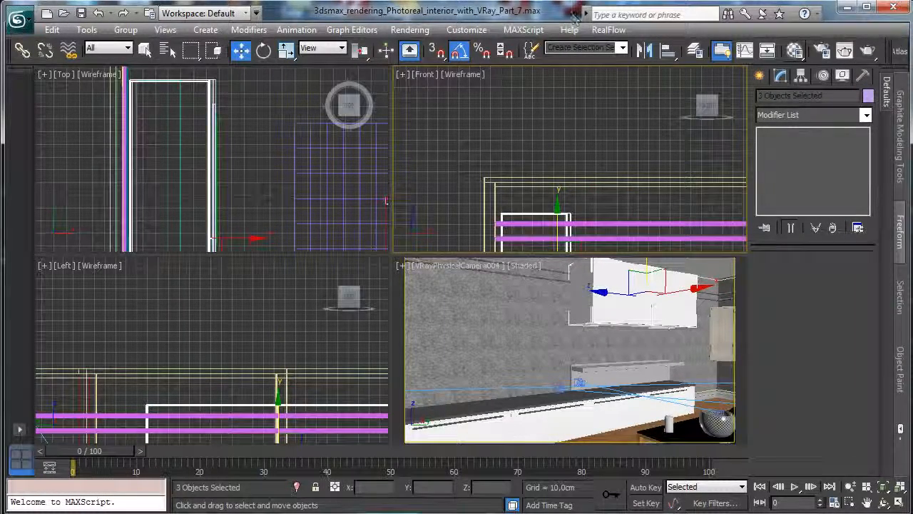
Scale the cabinet and its doors non-uniformly to about 83 percent of their height.
left_click_drag(285, 50, 297, 100)
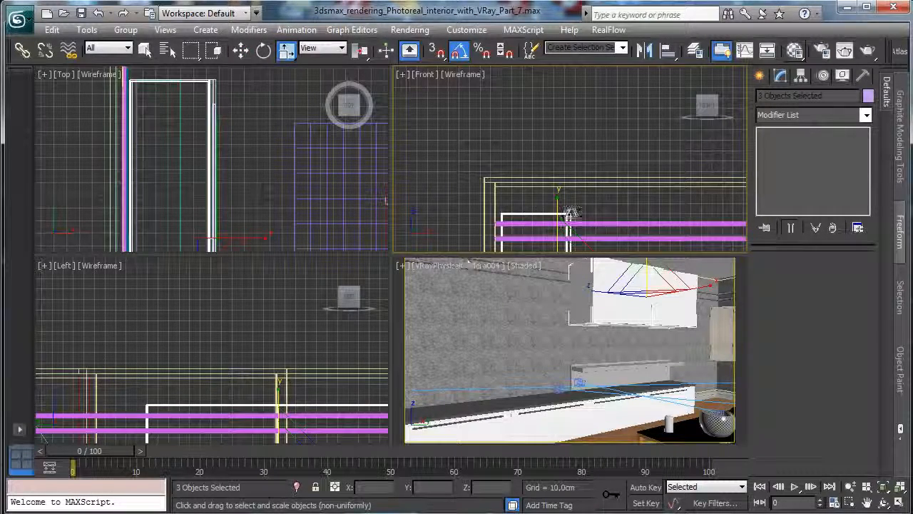
left_click_drag(558, 205, 558, 218)
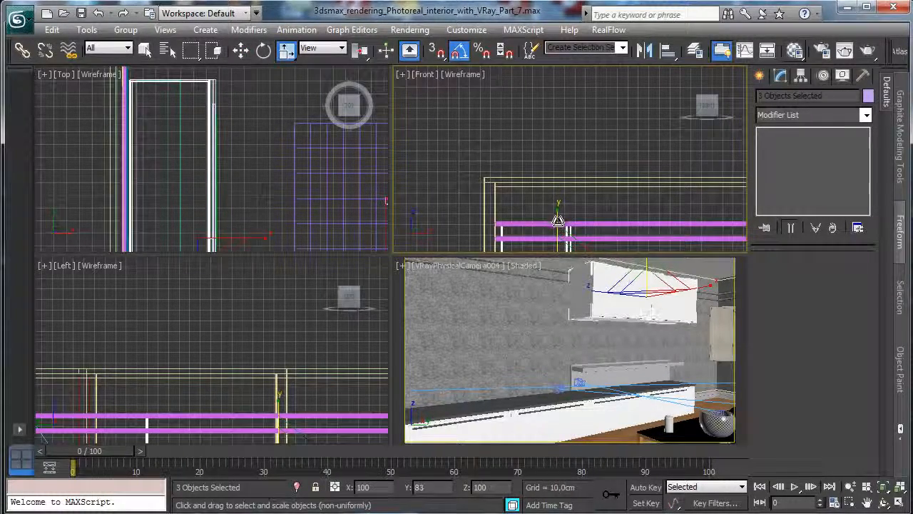
key("w")
Move the cabinet and its doors about 5,45 cm along negative X toward the wall in the Front view.
right_click(620, 225)
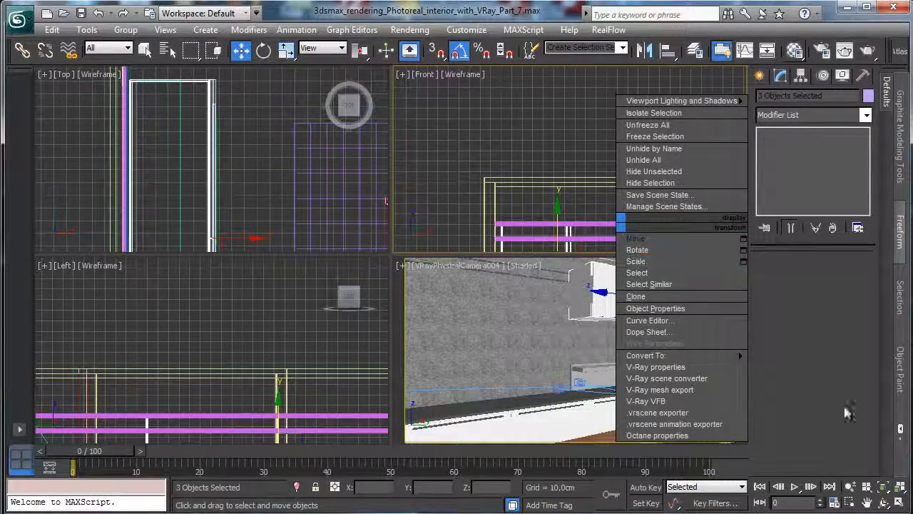
left_click(882, 489)
left_click(883, 490)
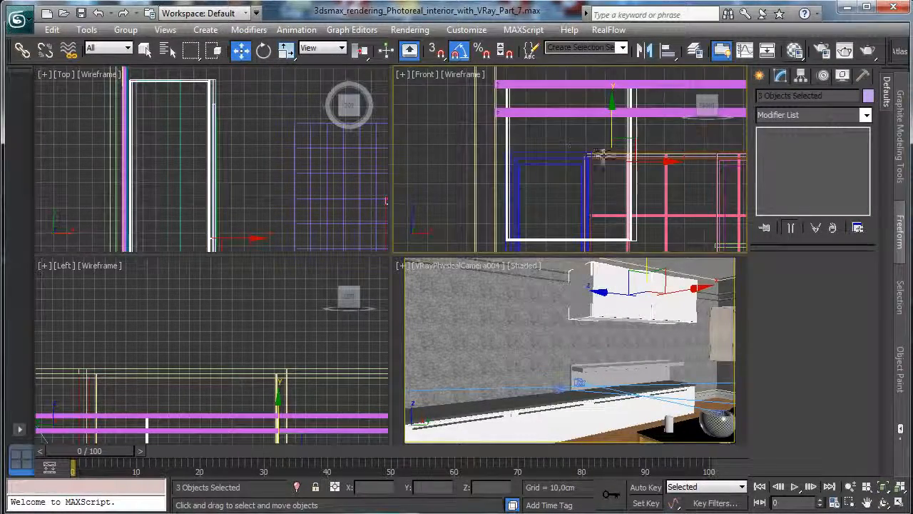
left_click_drag(637, 163, 626, 164)
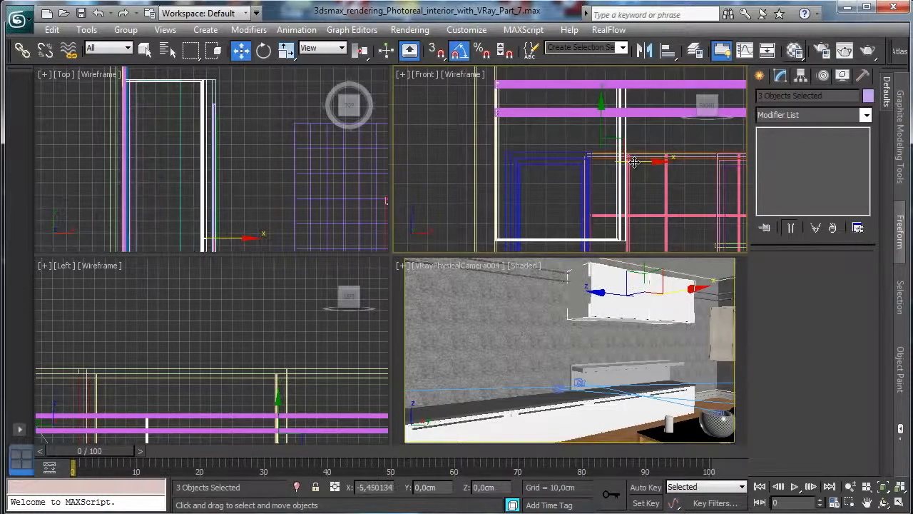
Orbit VRayPhysicalCamera004 to view the cabinet from below and adjust the cabinet's X position so its back meets the wall.
right_click(553, 326)
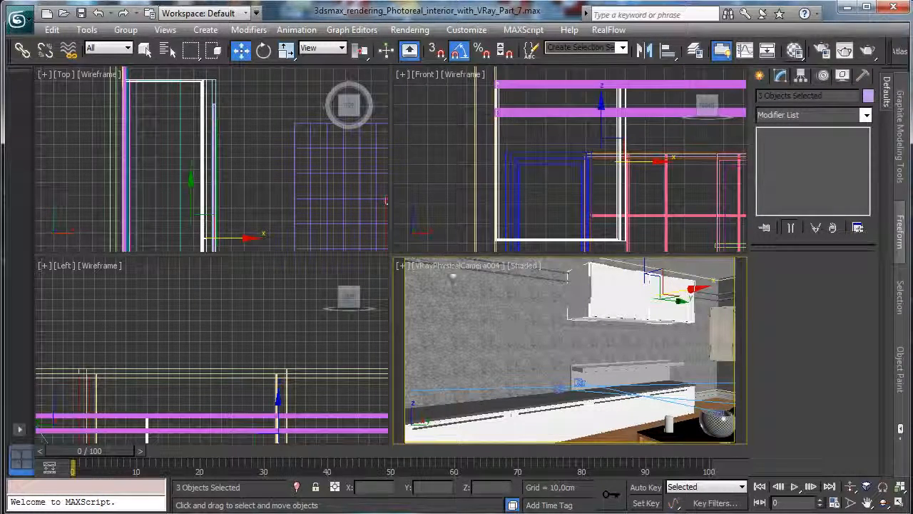
left_click(882, 502)
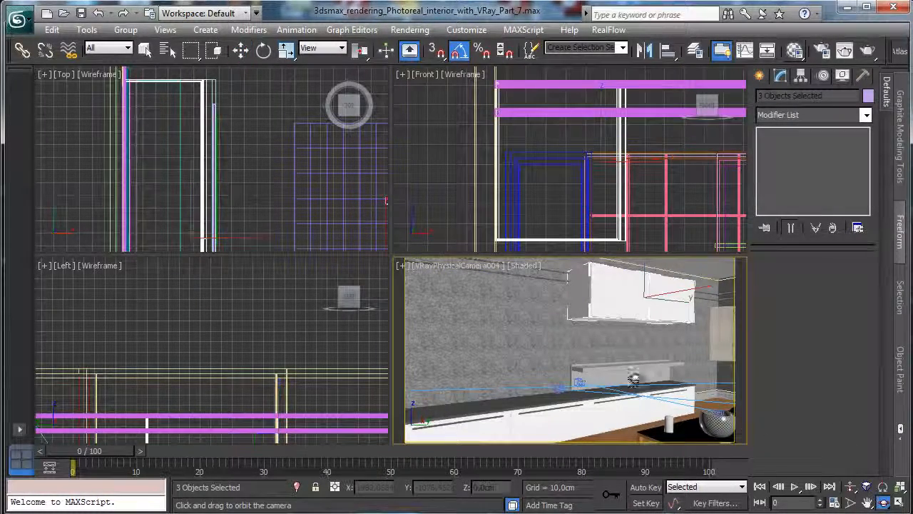
left_click_drag(572, 342, 565, 333)
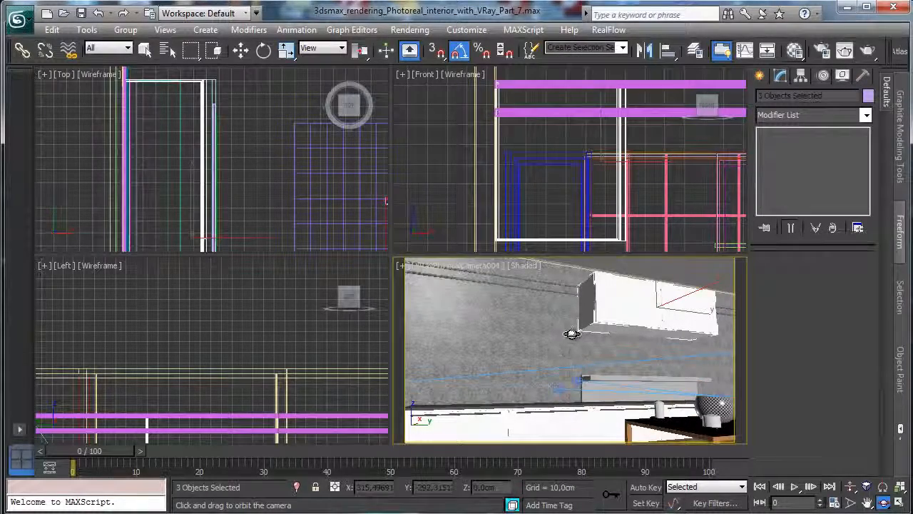
left_click(241, 49)
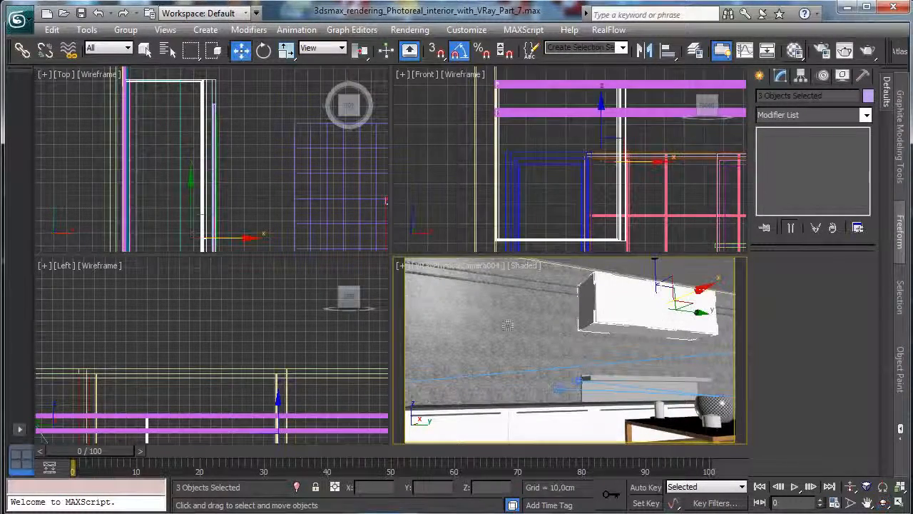
right_click(498, 316)
left_click(905, 505)
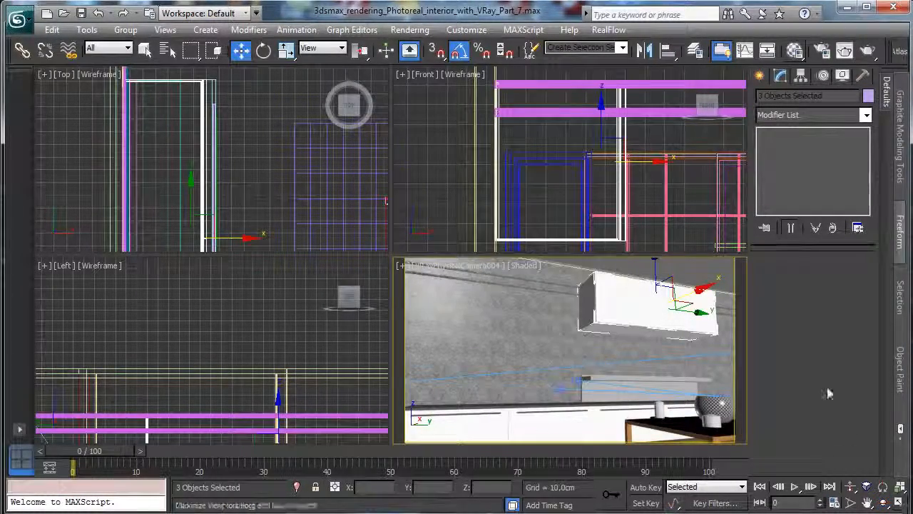
left_click(900, 500)
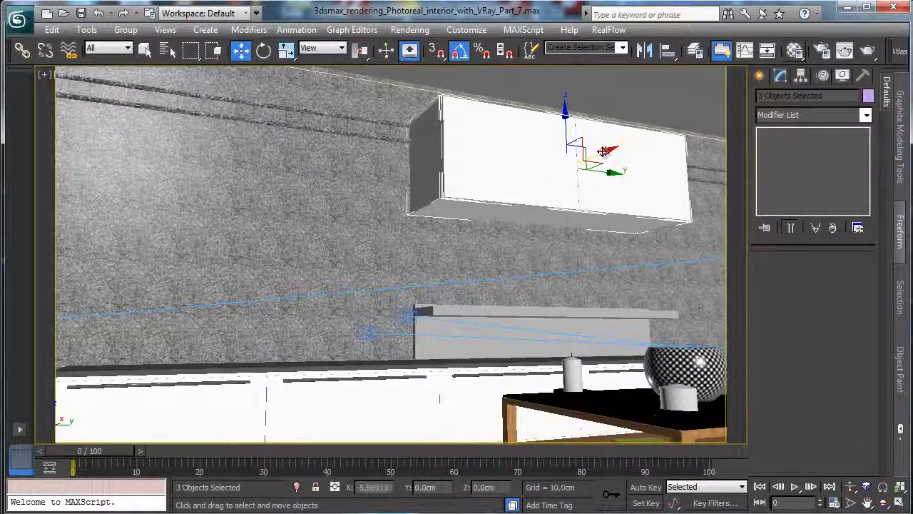
left_click_drag(603, 151, 605, 151)
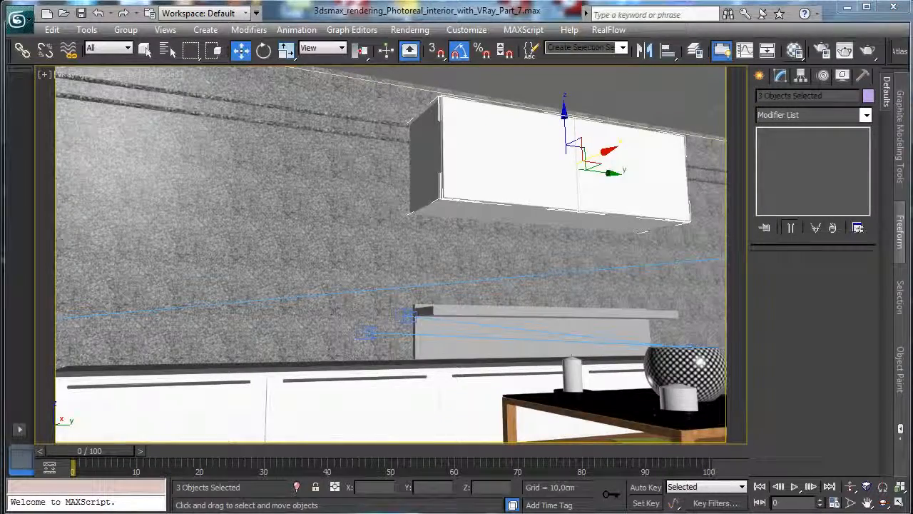
Render the region around the wall cabinet from VRayPhysicalCamera004 and close the frame buffer.
key("shift+q")
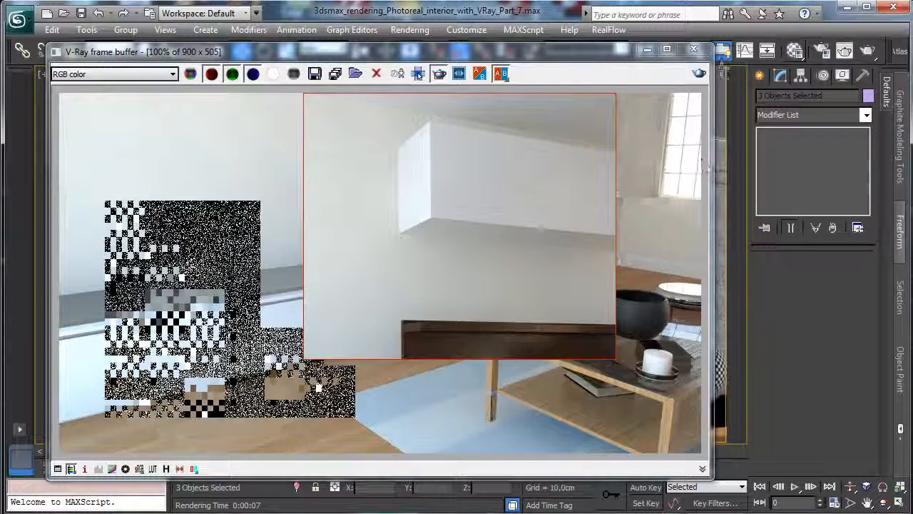
left_click(693, 48)
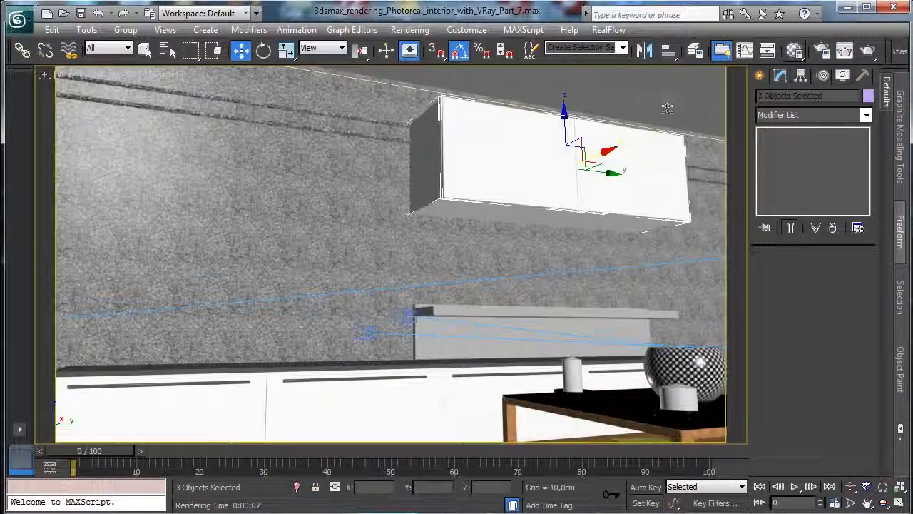
Move the cabinet and its doors about 267 cm along negative Y on the wall above the sideboard.
left_click_drag(610, 174, 333, 155)
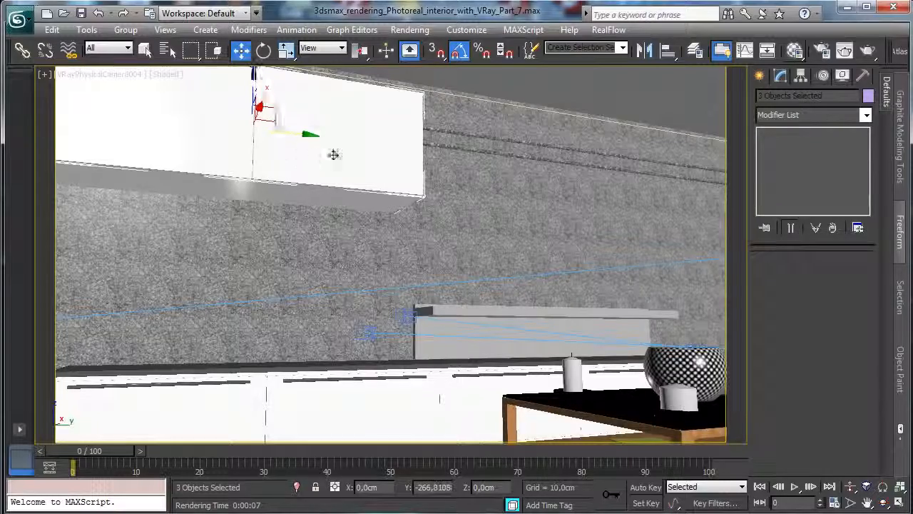
left_click(899, 503)
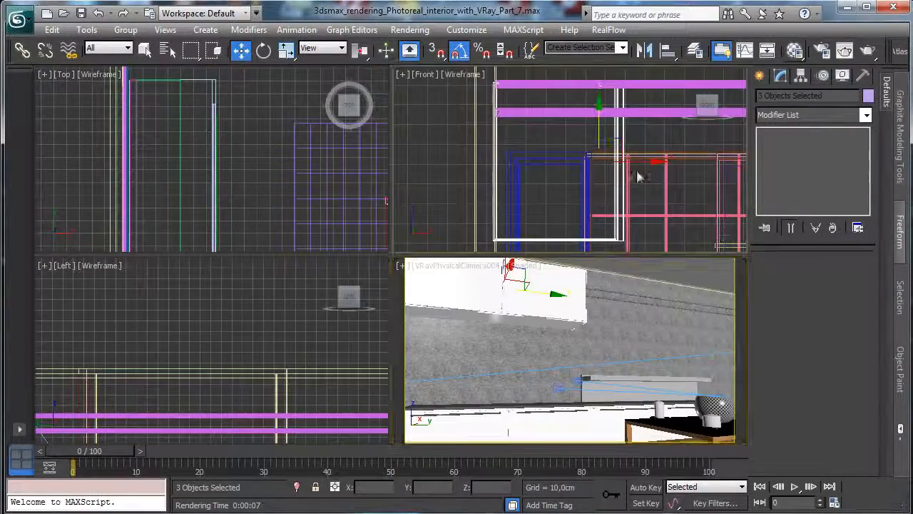
Create a box about 86 cm long, 148 cm wide and 11 cm high in the Left view, below the wall cabinet.
left_click(762, 75)
left_click(785, 166)
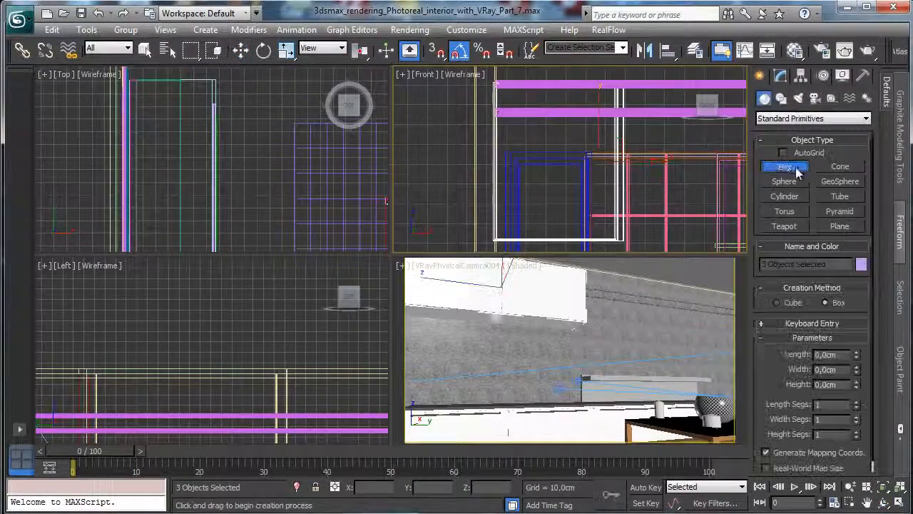
right_click(229, 359)
left_click(883, 486)
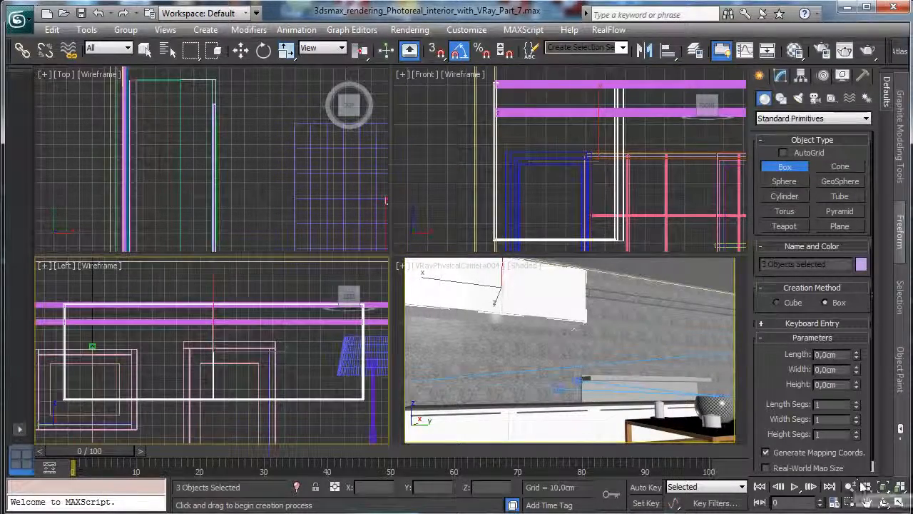
left_click(850, 485)
left_click_drag(239, 371, 239, 413)
left_click(784, 166)
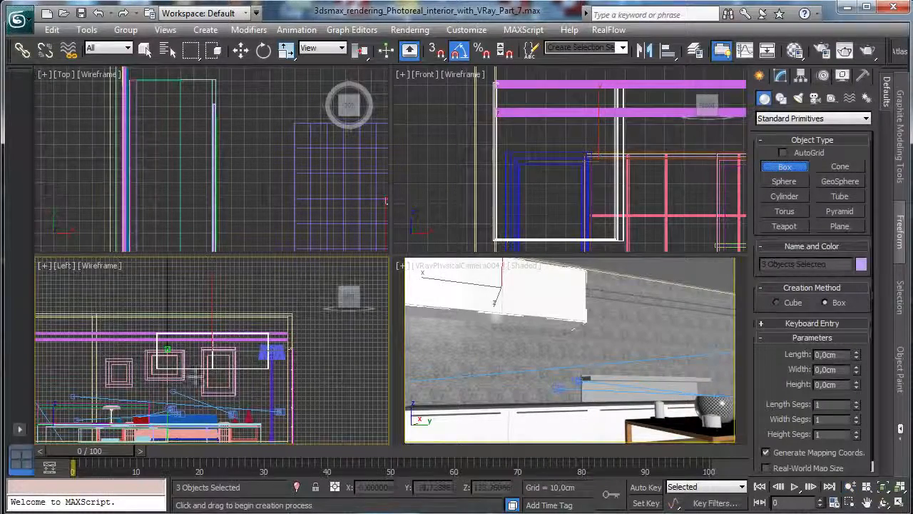
left_click(206, 405)
left_click_drag(182, 378, 248, 414)
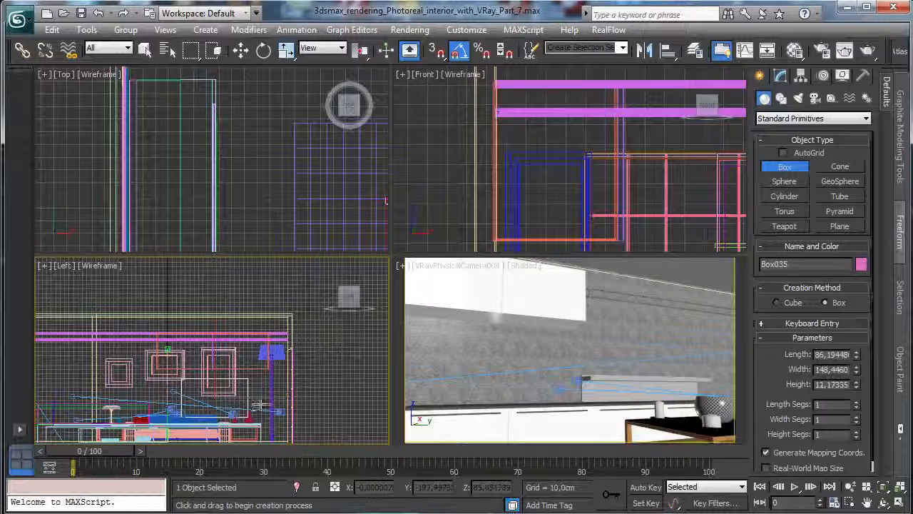
left_click(248, 410)
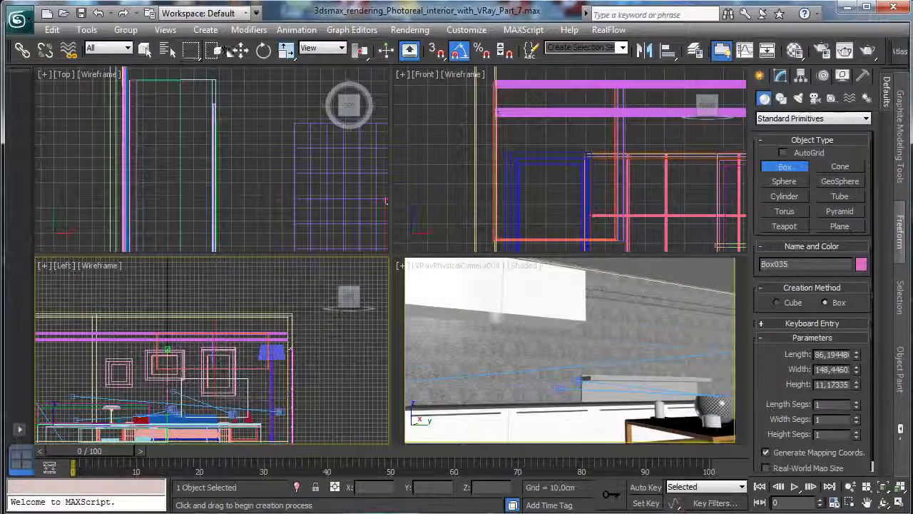
Move the new box against the wall between the sideboard and wall cabinet, to about X -464,94 and Y -106,47 cm.
key("w")
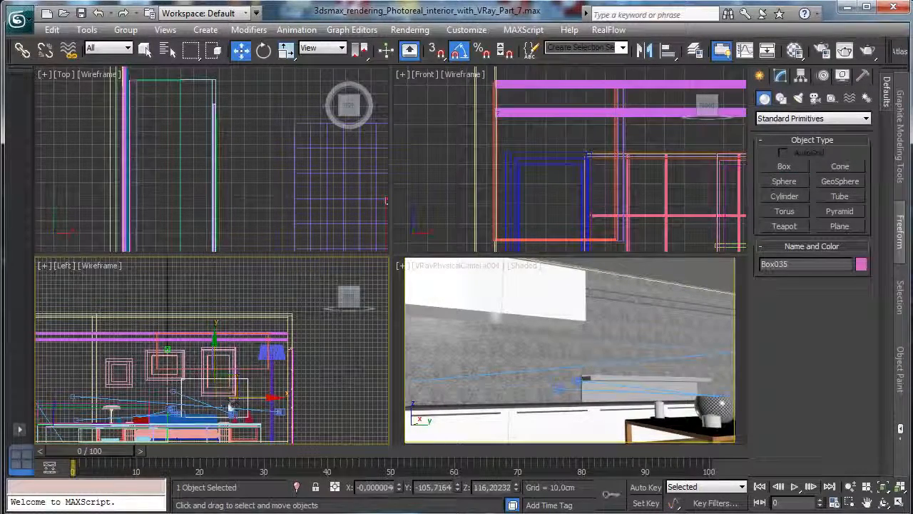
left_click(565, 267)
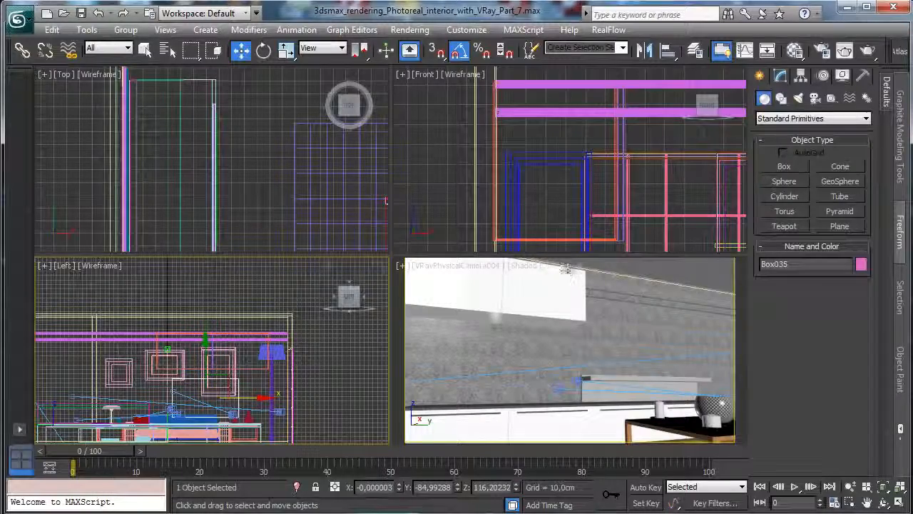
right_click(343, 169)
left_click(851, 486)
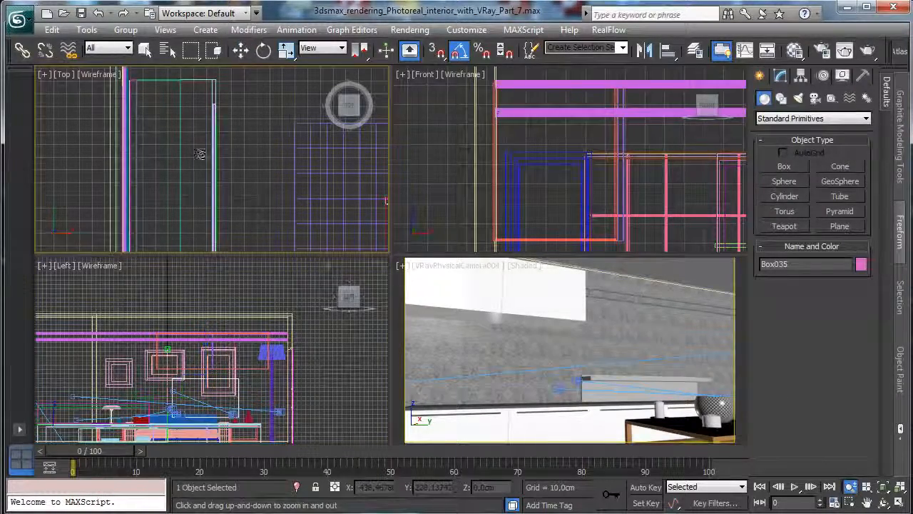
left_click_drag(208, 155, 265, 314)
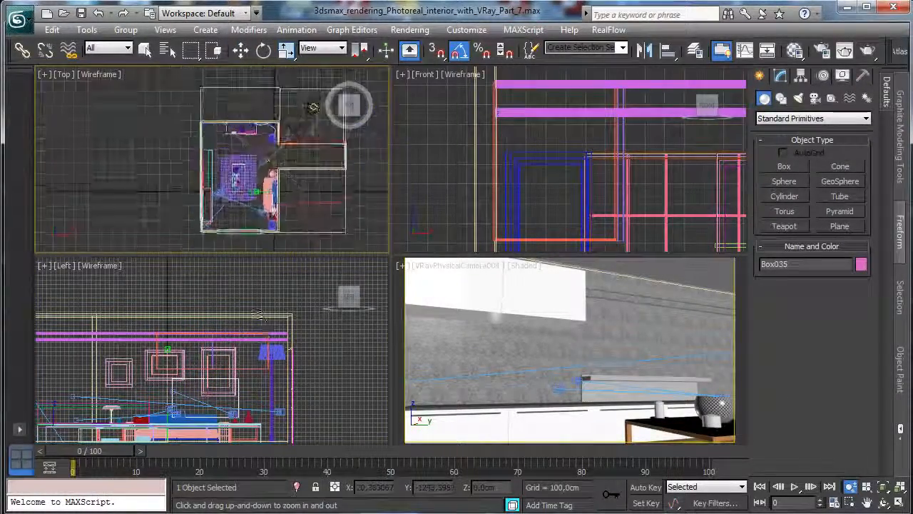
left_click(241, 50)
left_click_drag(325, 203, 256, 208)
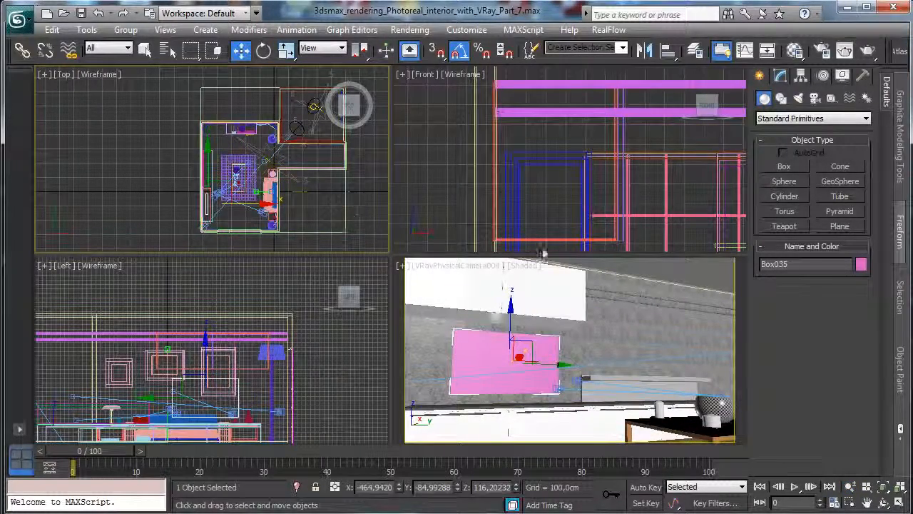
left_click_drag(560, 363, 539, 350)
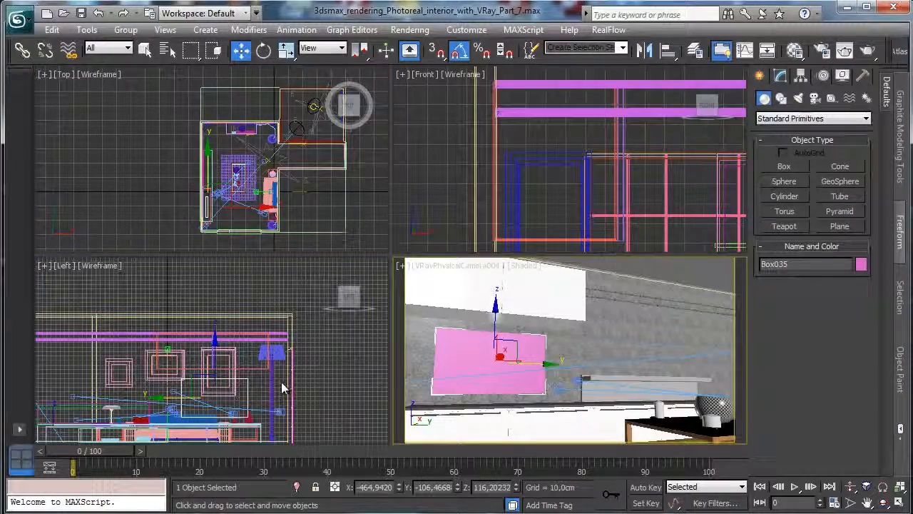
Move the wall cabinet and both doors along Y in the Top view until the cabinet's end lines up with the sideboard's end.
left_click(541, 293)
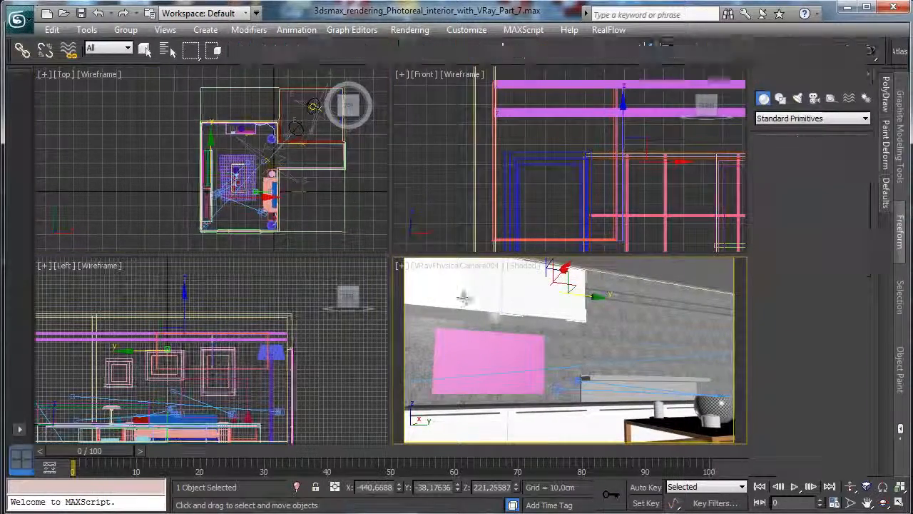
left_click(467, 307, "ctrl")
left_click(482, 317, "ctrl")
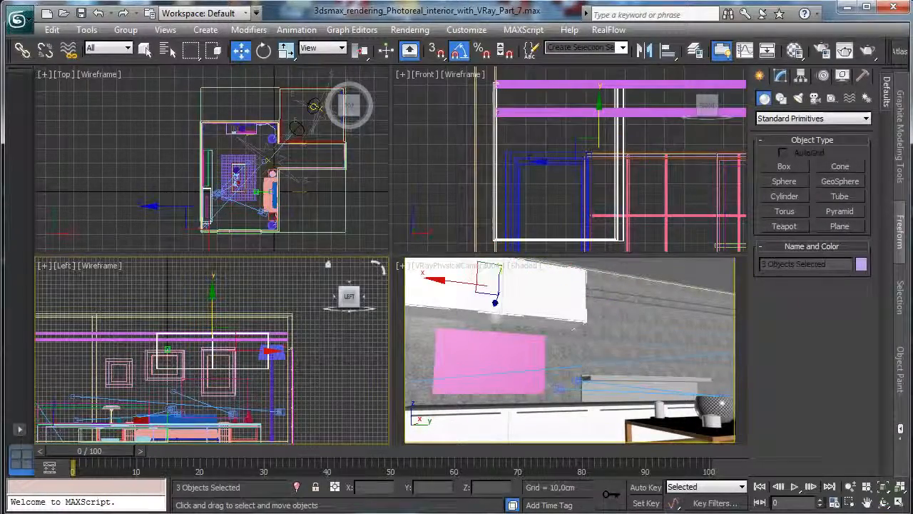
left_click(900, 502)
left_click(849, 503)
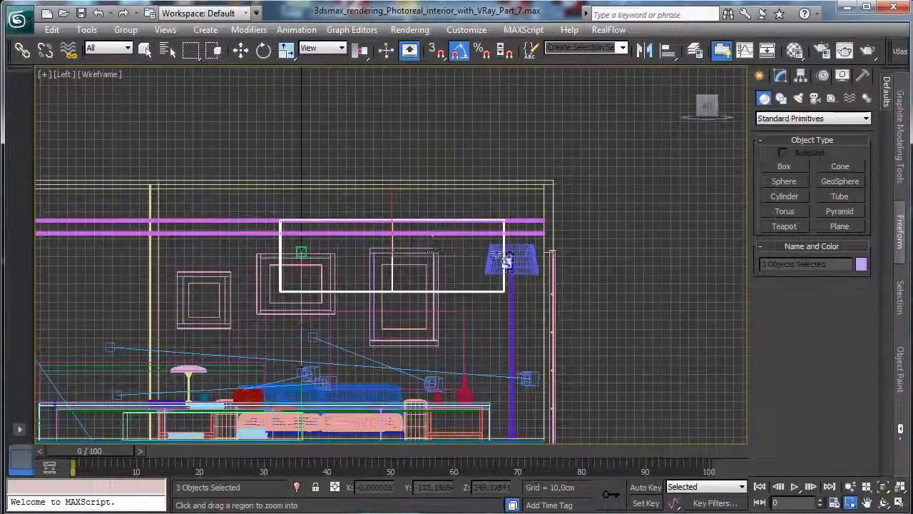
left_click(901, 503)
key("w")
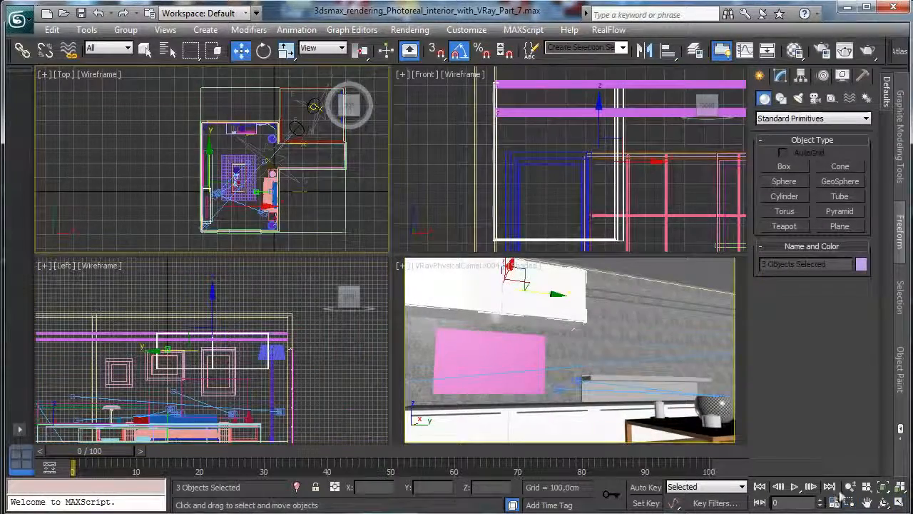
left_click(847, 503)
left_click_drag(198, 204, 229, 239)
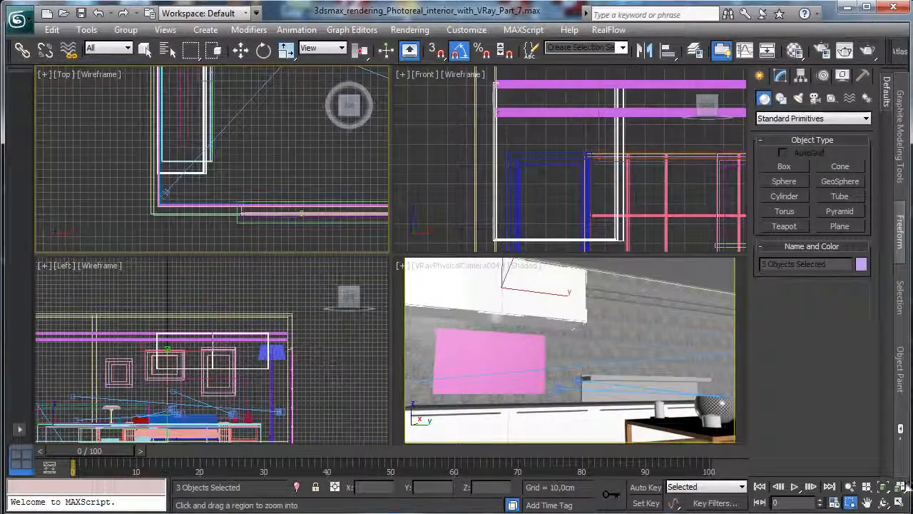
left_click(899, 503)
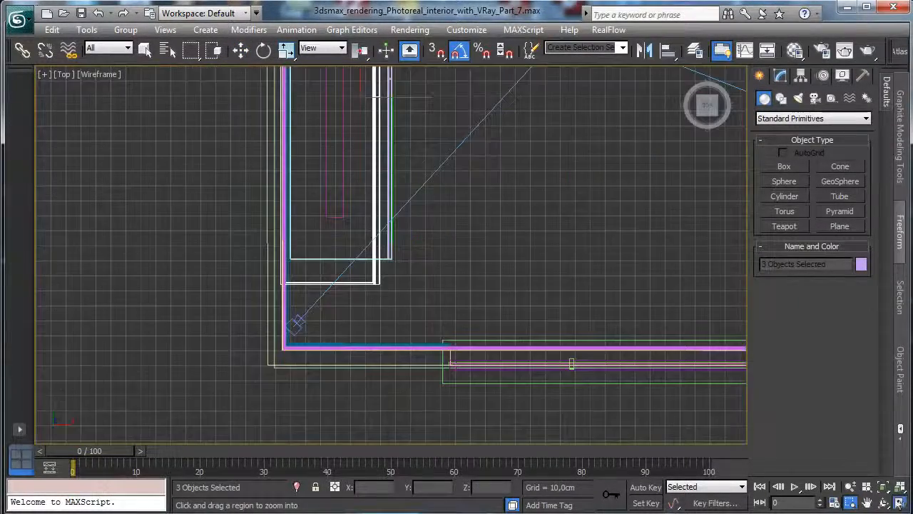
left_click(243, 52)
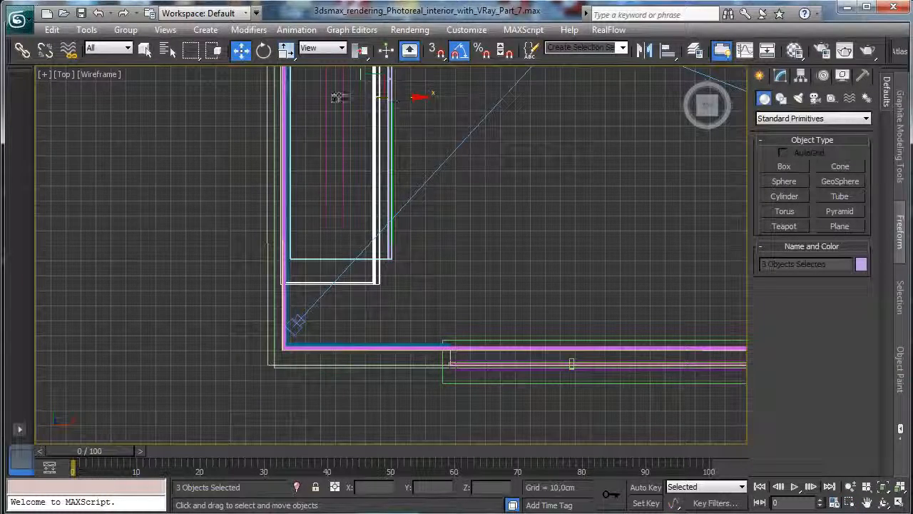
right_click(241, 50)
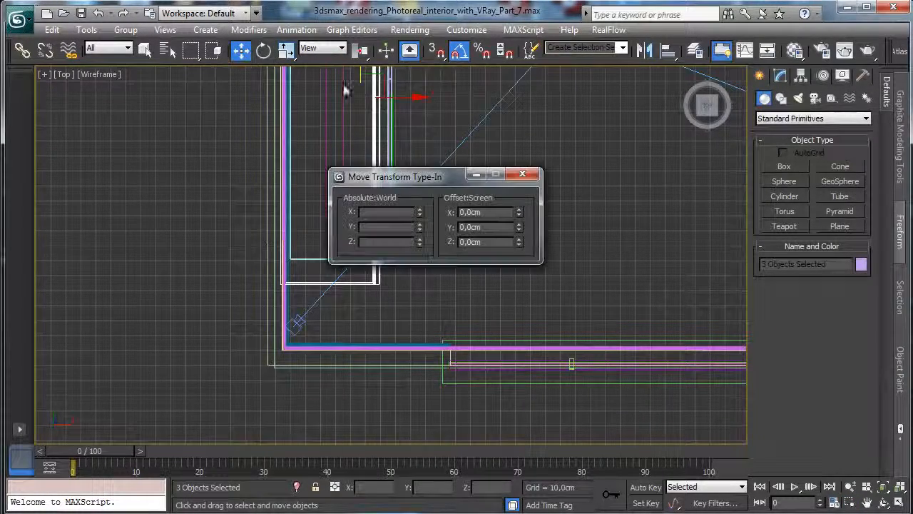
left_click_drag(450, 182, 590, 159)
left_click_drag(659, 202, 656, 165)
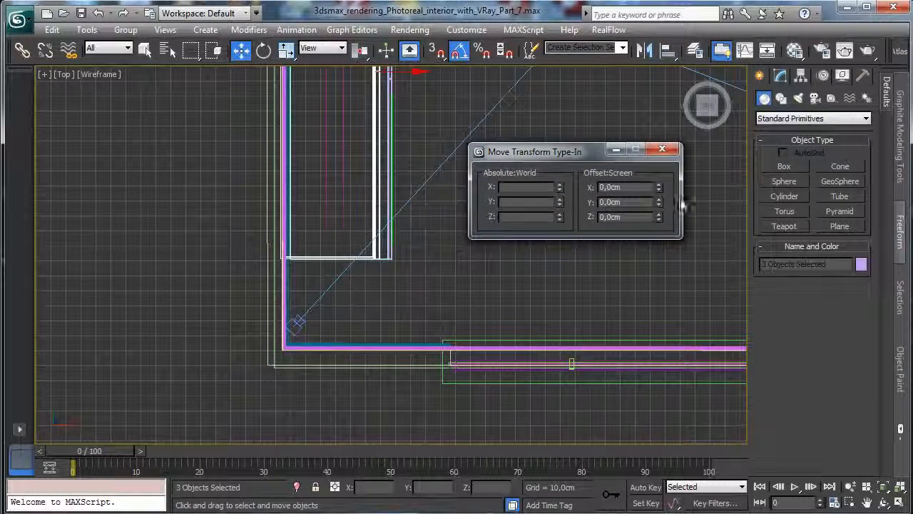
Move the pink box toward the wall to about X -479,66 cm and make the camera view active.
left_click(359, 197)
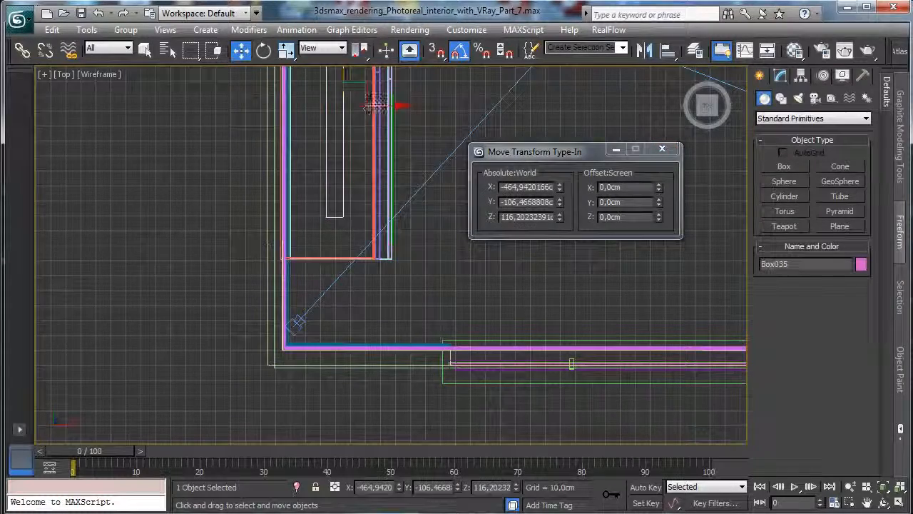
left_click(900, 503)
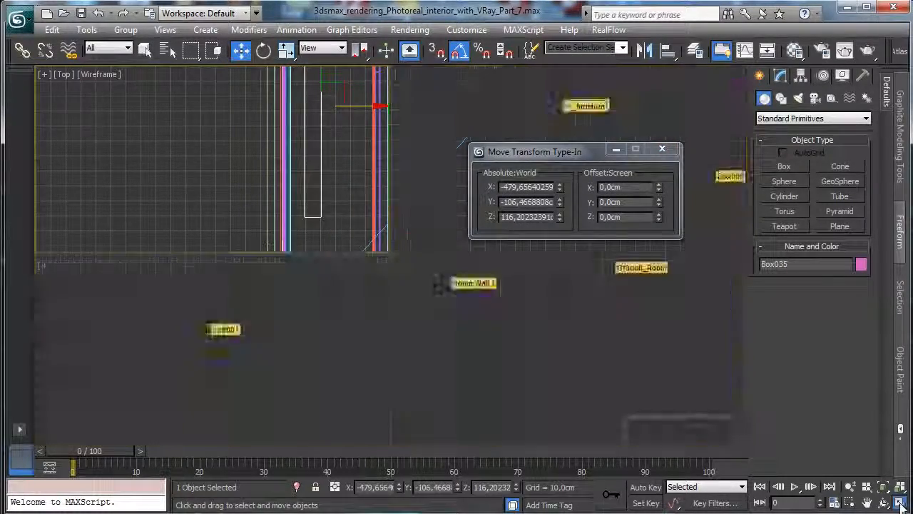
right_click(653, 300)
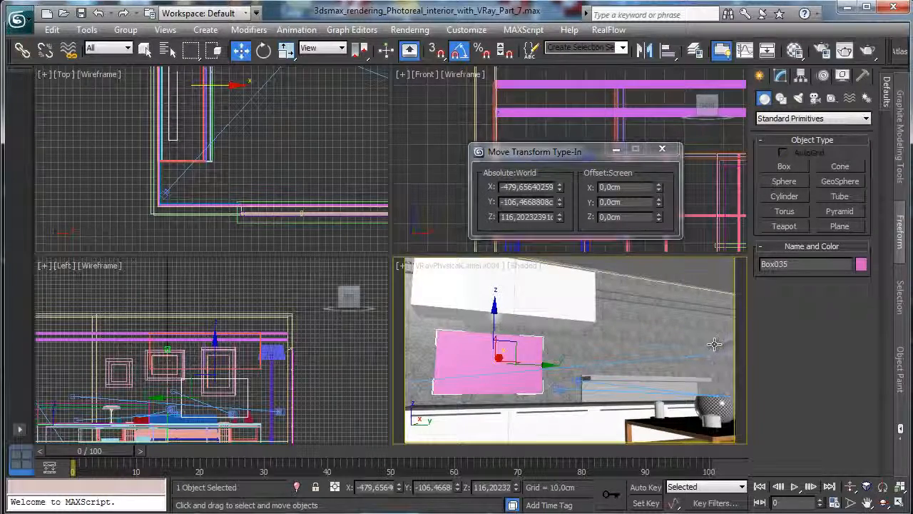
Clone the low panel on the sideboard upward as one independent copy, placed beside the wall cabinet at about Z 179,96 cm.
left_click(622, 387)
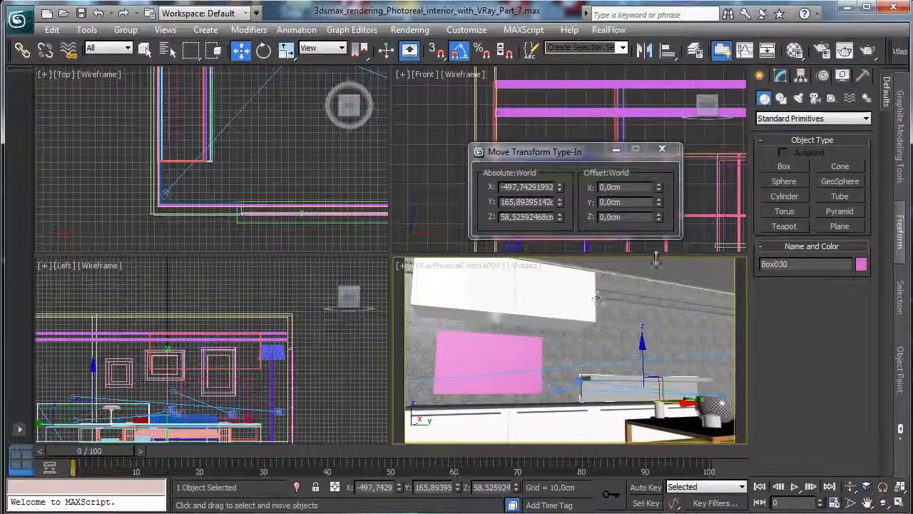
mouse_move(642, 353)
left_mouse_down()
mouse_move(641, 279)
mouse_move(641, 287)
left_mouse_up()
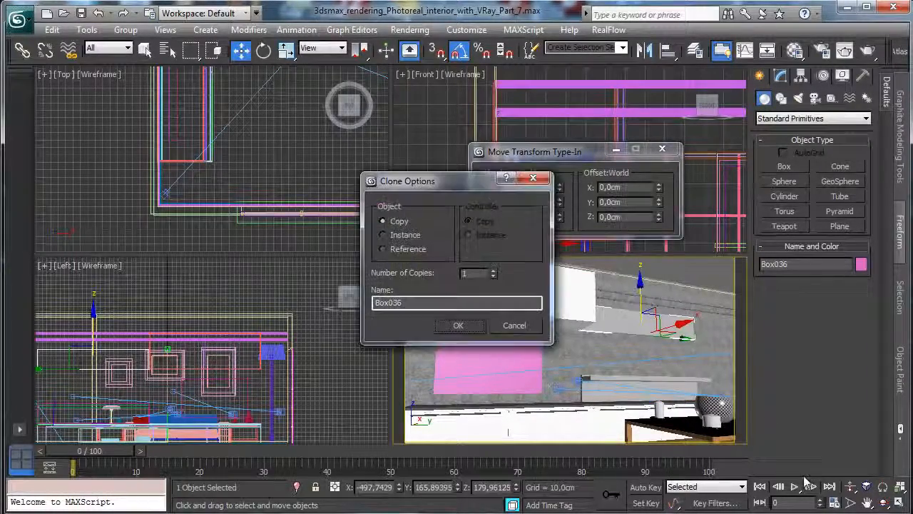
left_click(457, 325)
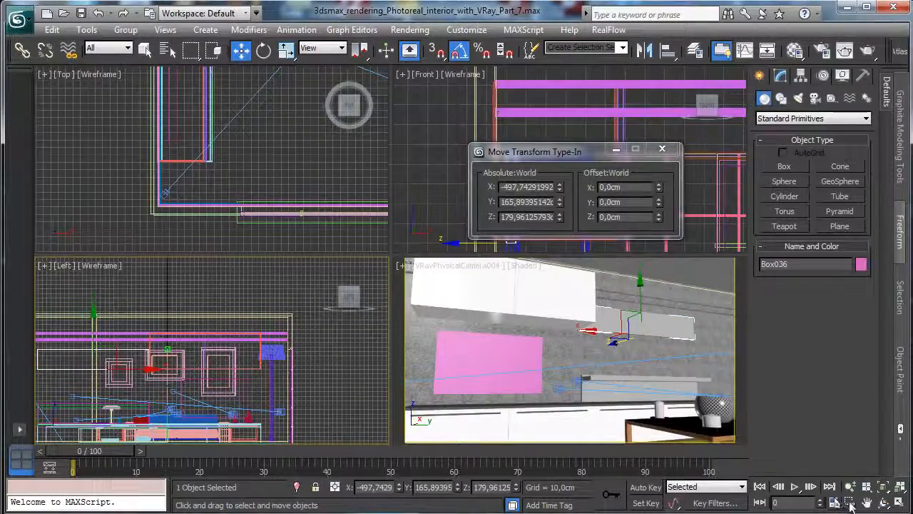
Raise the copied panel to about Z 181,33 cm in the Left view so its lower edge aligns with the cabinet's bottom.
left_click(849, 503)
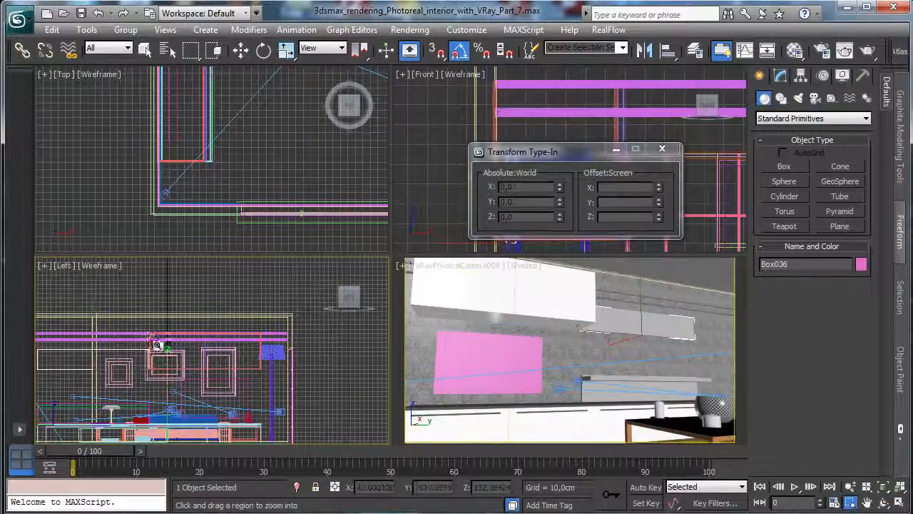
left_click_drag(170, 319, 29, 383)
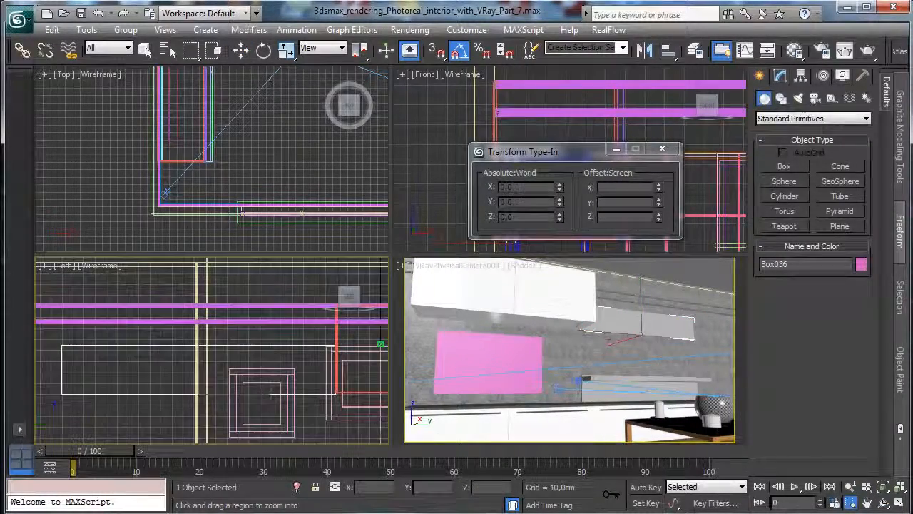
key("alt+w")
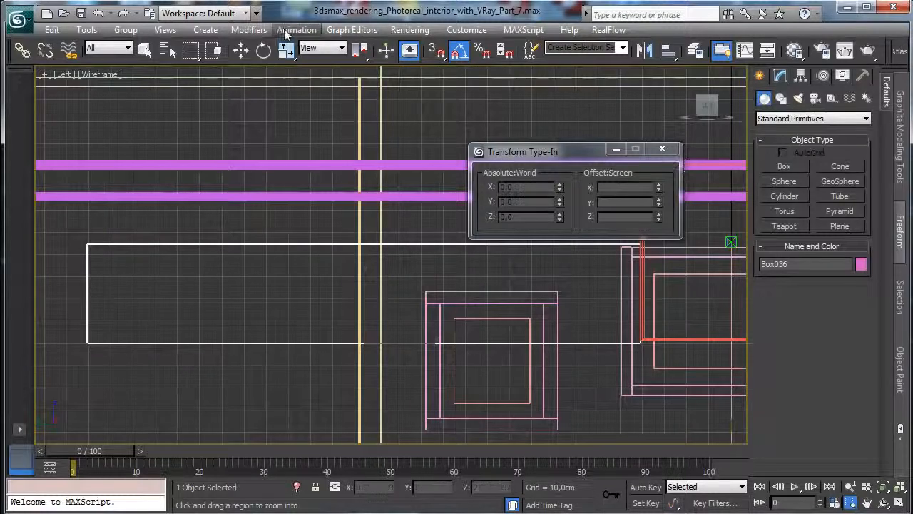
left_click(241, 50)
left_click_drag(365, 294, 370, 297)
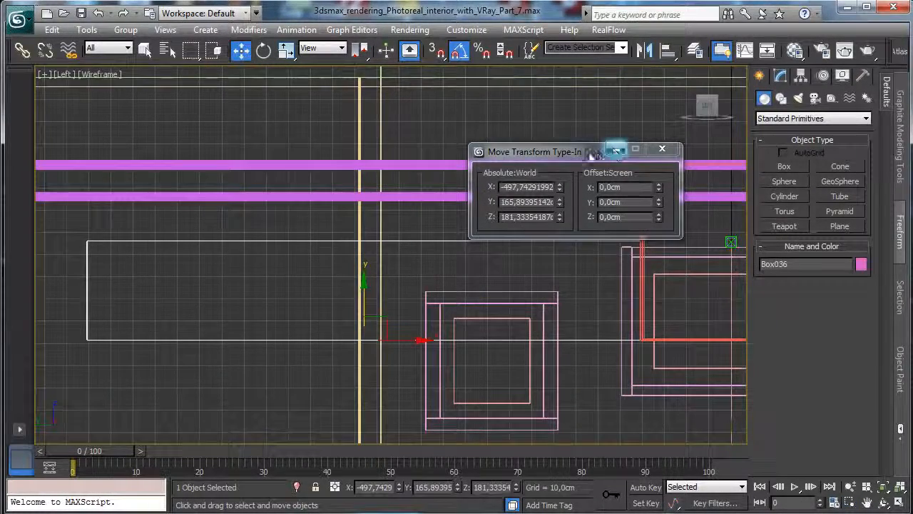
Try to select the copied panel's upper vertices at the Poly Select vertex level.
left_click_drag(590, 154, 637, 387)
left_click(780, 75)
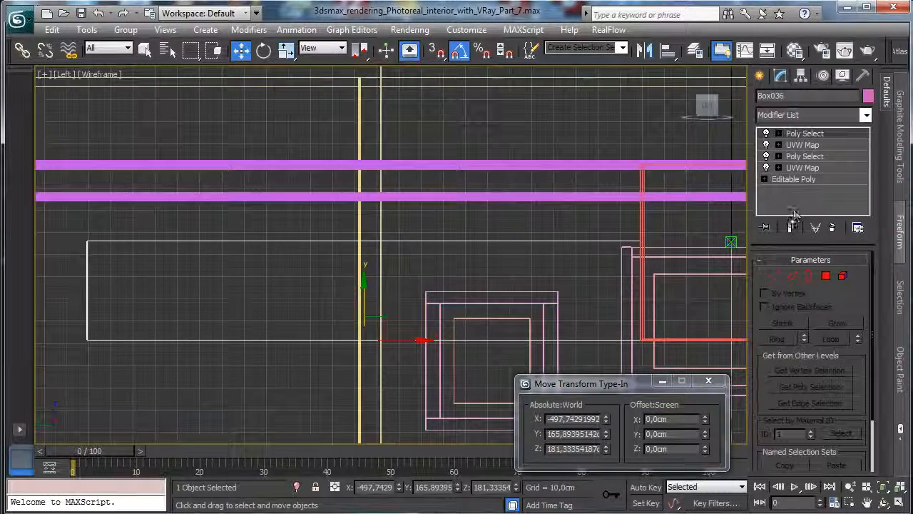
left_click(775, 275)
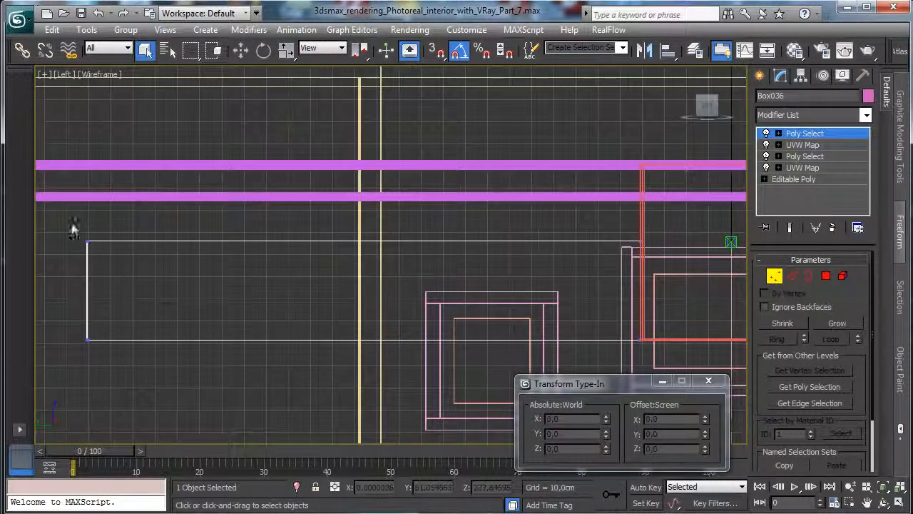
left_click_drag(57, 222, 746, 253)
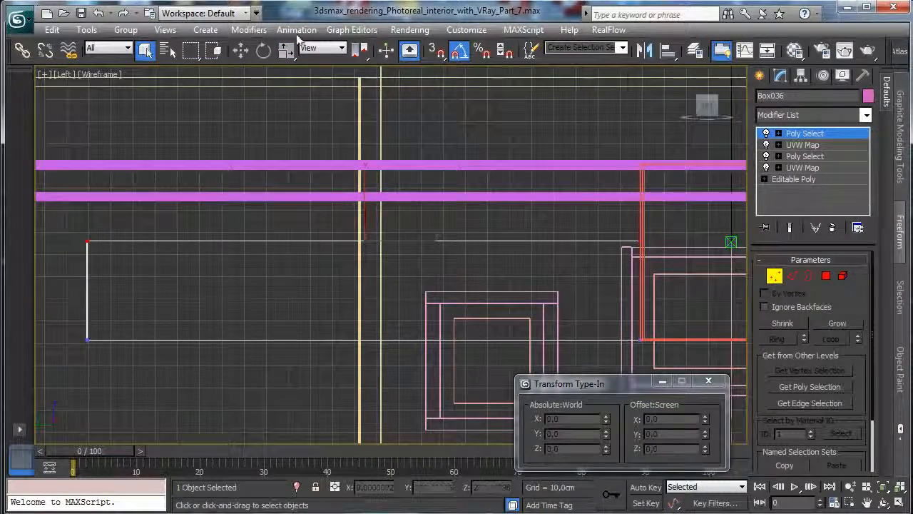
left_click(775, 275)
Add an Edit Poly modifier to the copied panel and raise its upper vertices to about Z 260,67 cm, level with the cabinet's top.
left_click(864, 117)
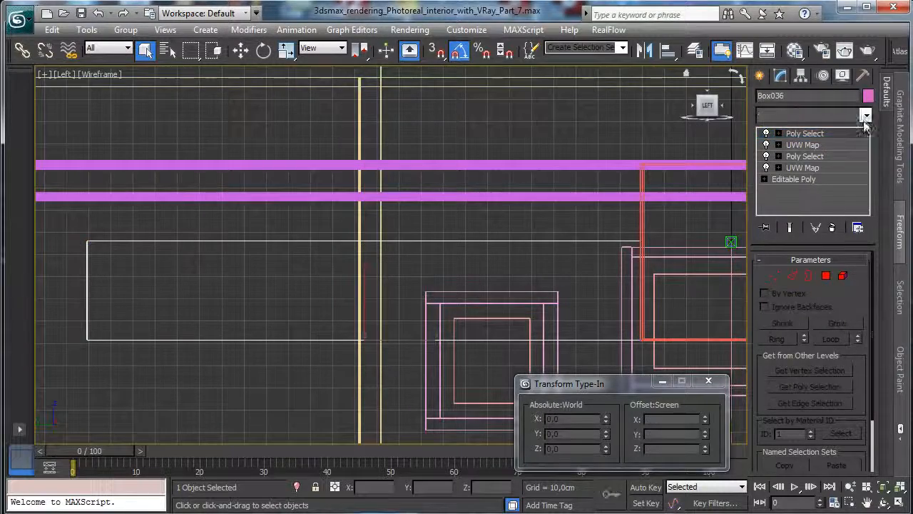
scroll(805, 396, "down", 6)
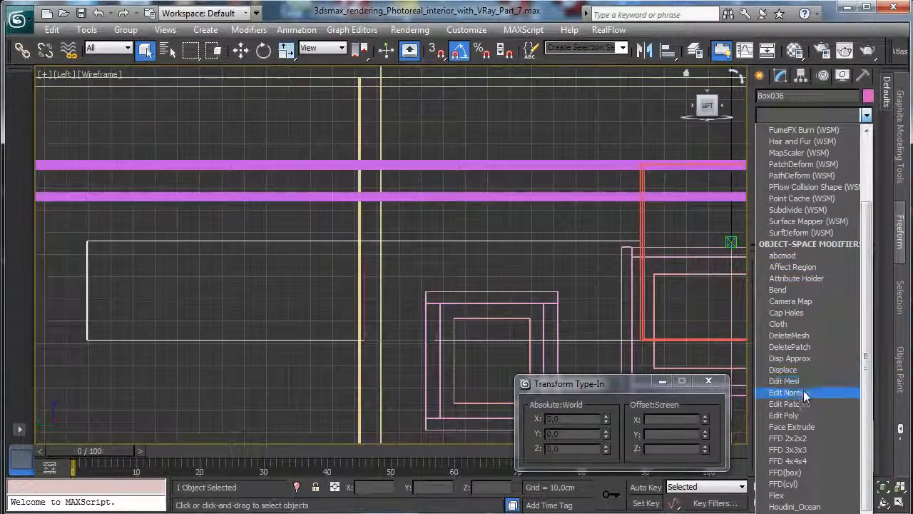
left_click(788, 416)
left_click(774, 371)
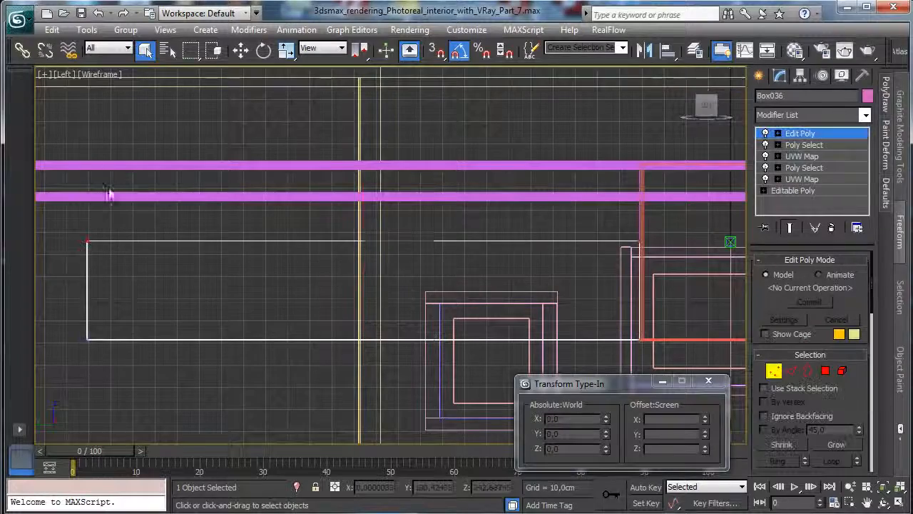
key("w")
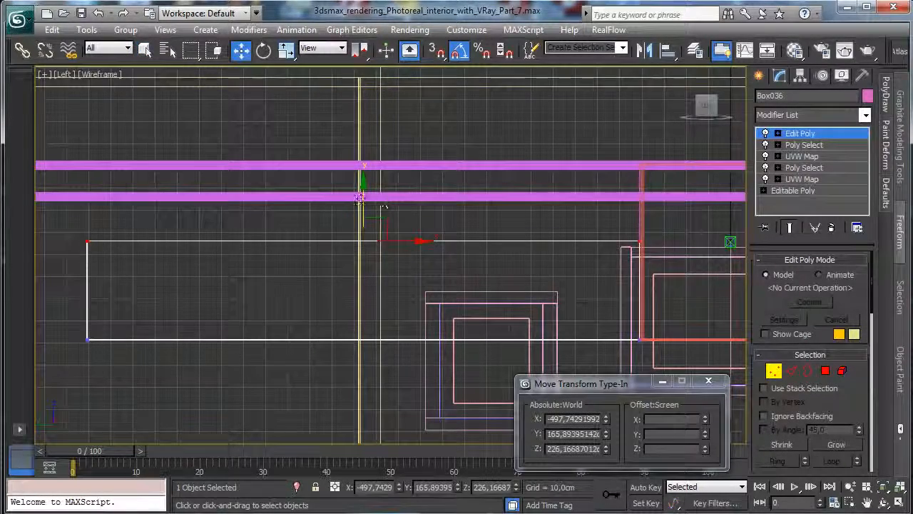
left_click_drag(359, 200, 373, 117)
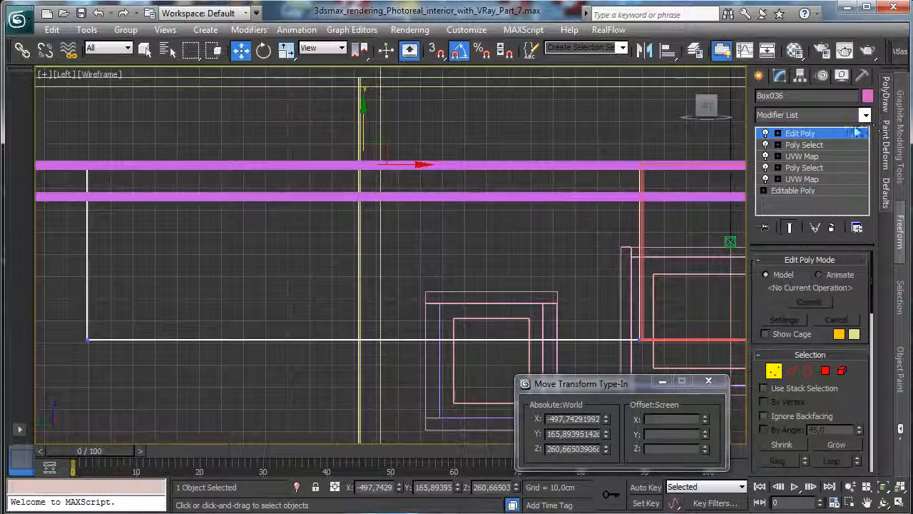
left_click(774, 370)
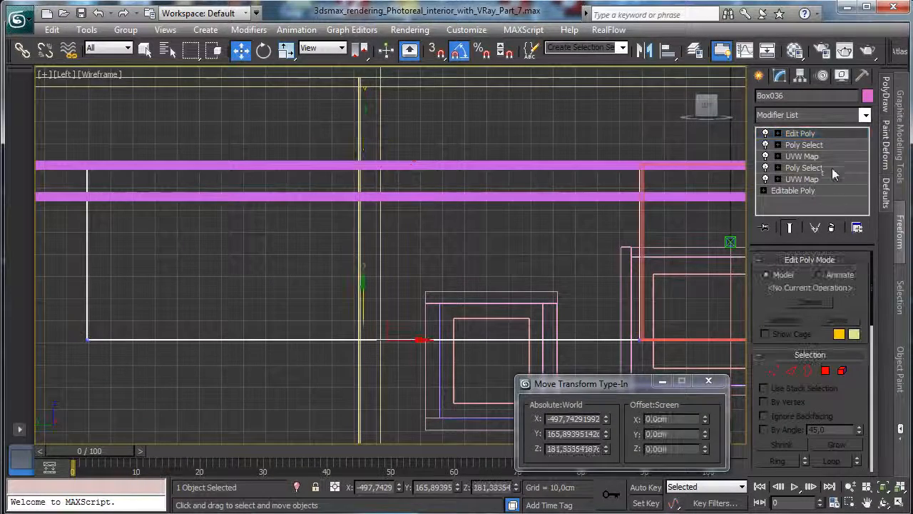
left_click(898, 503)
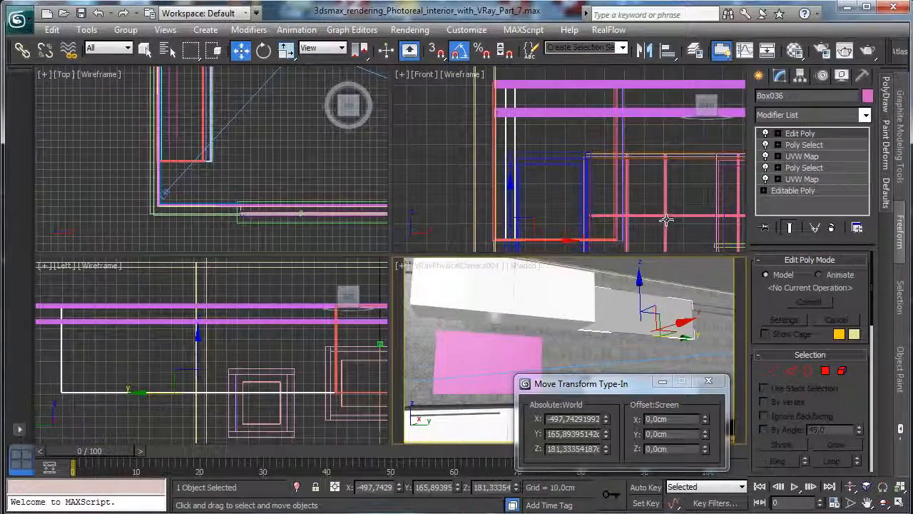
Create a box in the Top view along the copied panel, about 250 cm long, 37 cm wide and 31 cm high.
left_click(759, 77)
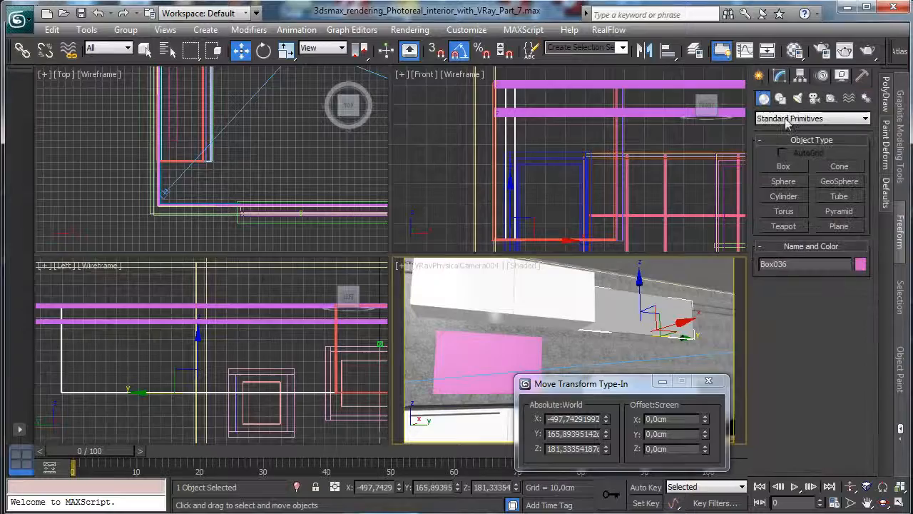
left_click(783, 165)
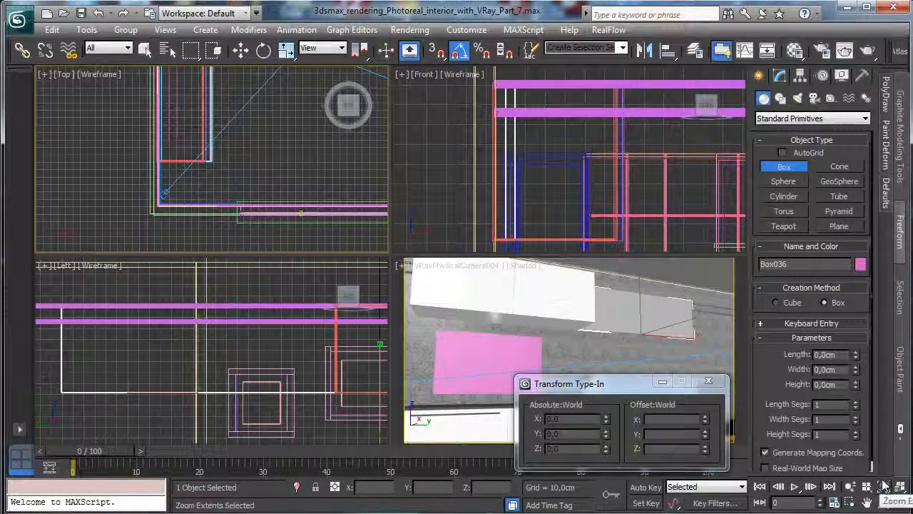
left_click(882, 486)
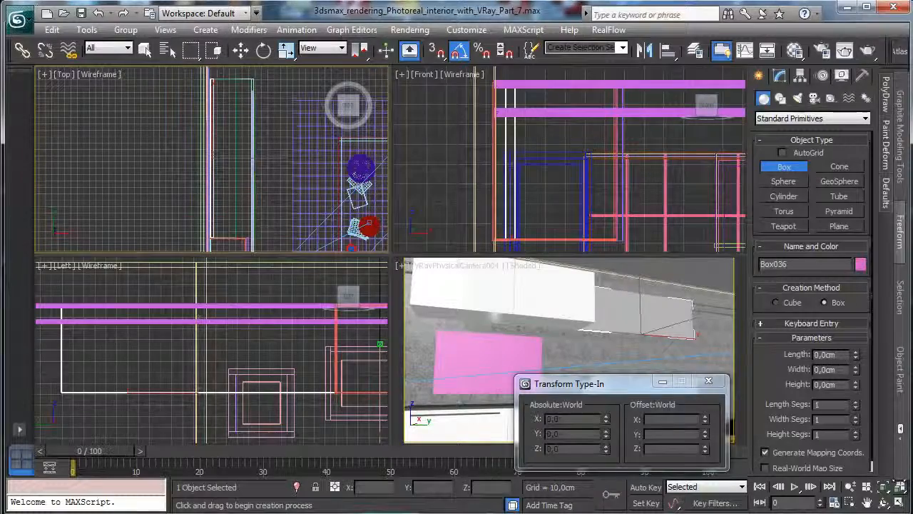
left_click(898, 502)
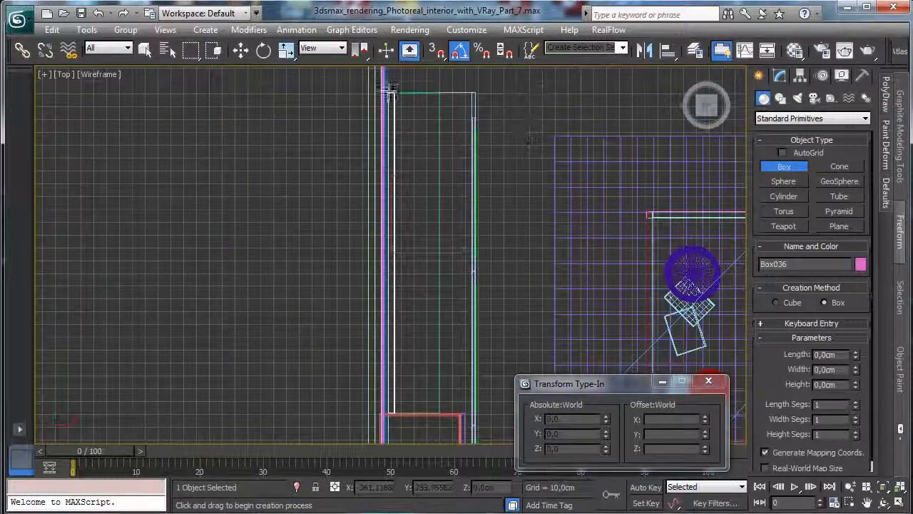
left_click_drag(391, 92, 440, 414)
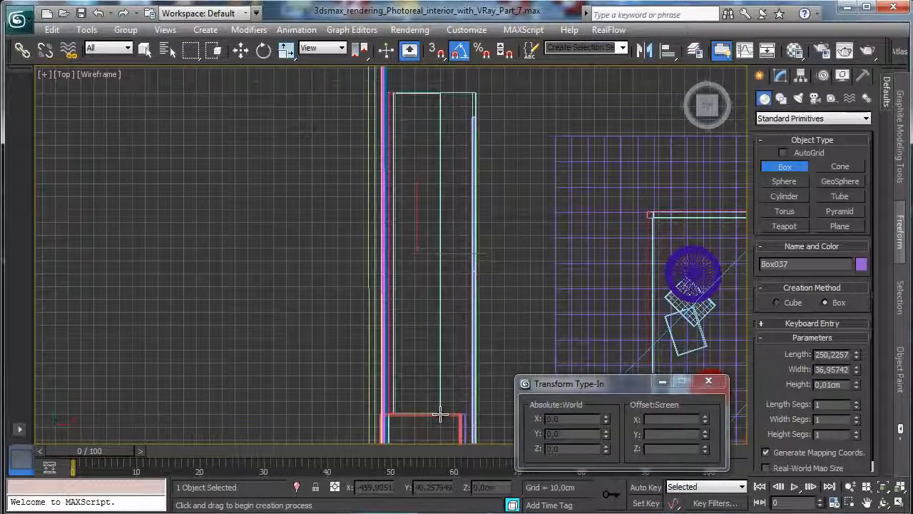
left_click(460, 360)
left_click(780, 75)
Raise the new box to about Z 194,43 cm in front of the wall panel and set its height to 2 cm.
left_click(899, 503)
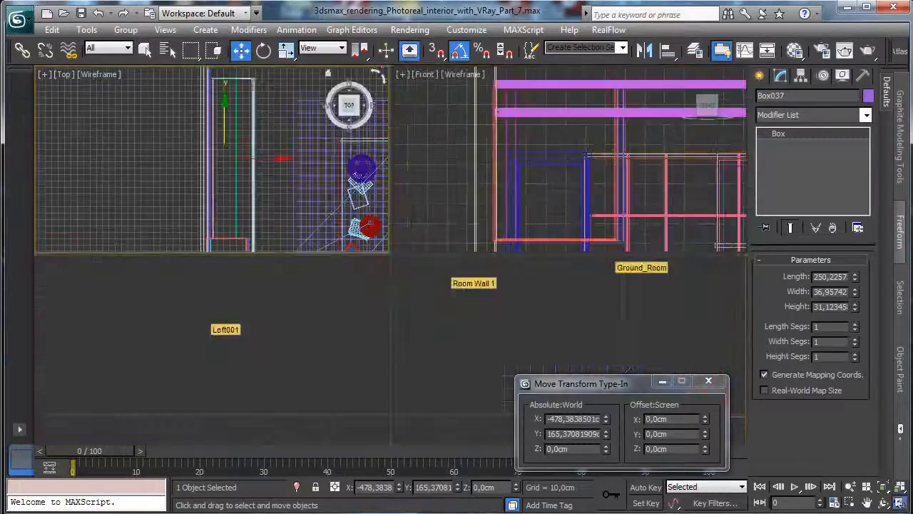
left_click(662, 383)
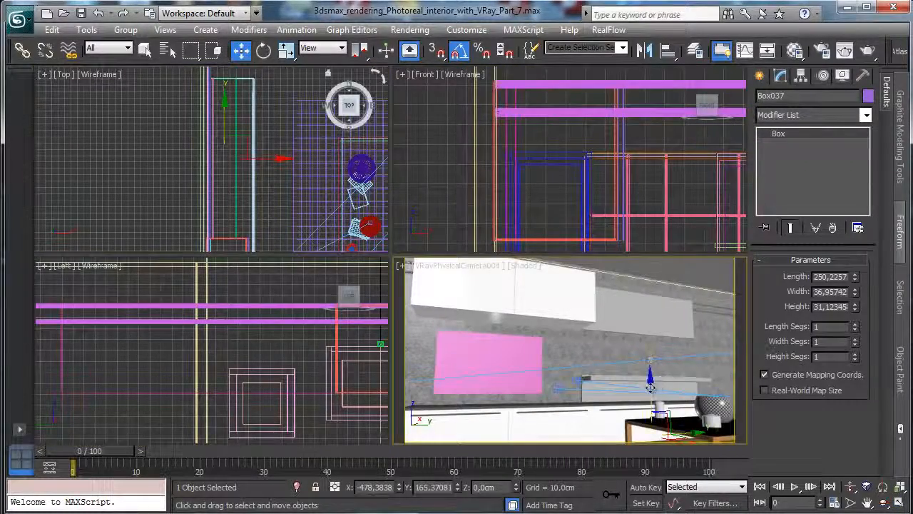
left_click_drag(650, 370, 658, 273)
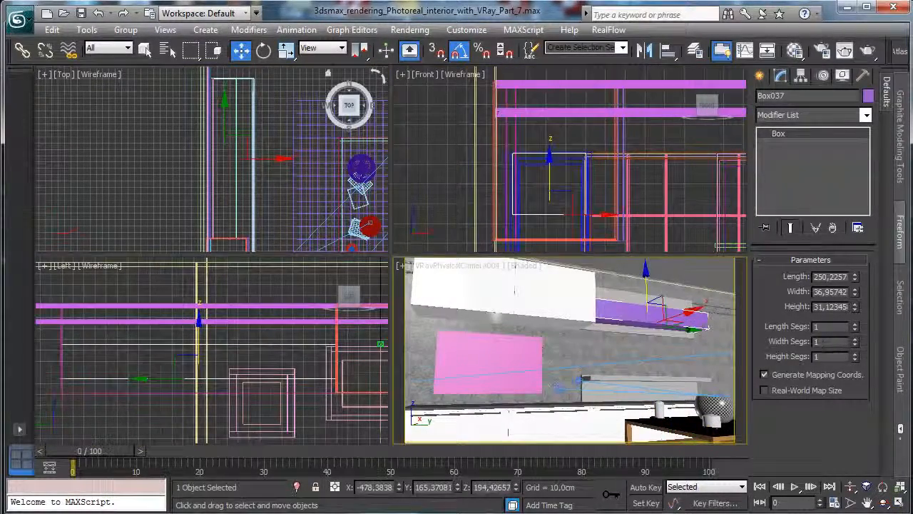
left_click_drag(847, 308, 848, 368)
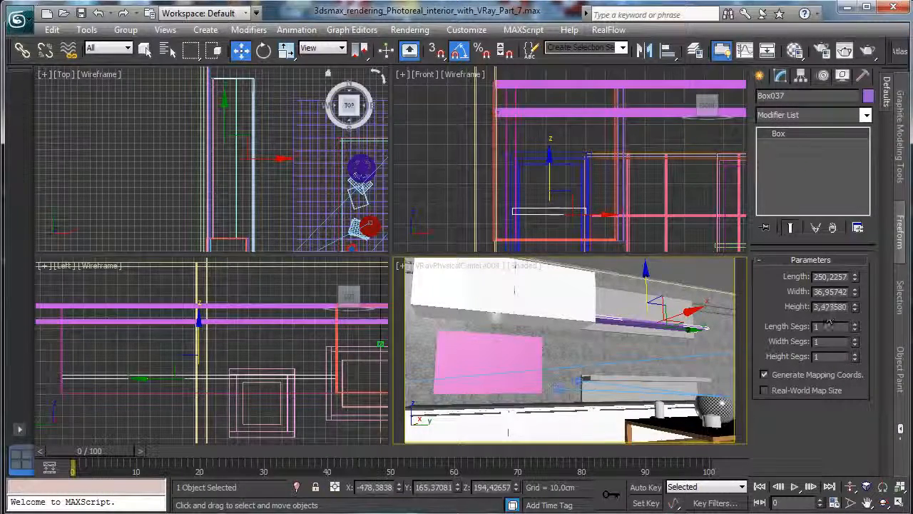
double_click(830, 307)
type("2")
key("Return")
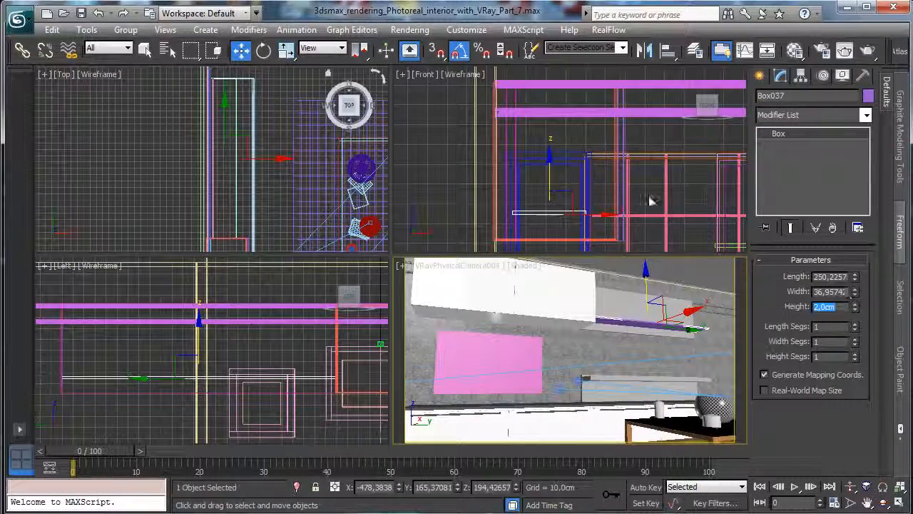
Set the thin shelf box's length to 230 cm.
mouse_move(647, 284)
left_mouse_down()
mouse_move(648, 293)
mouse_move(647, 283)
left_mouse_up()
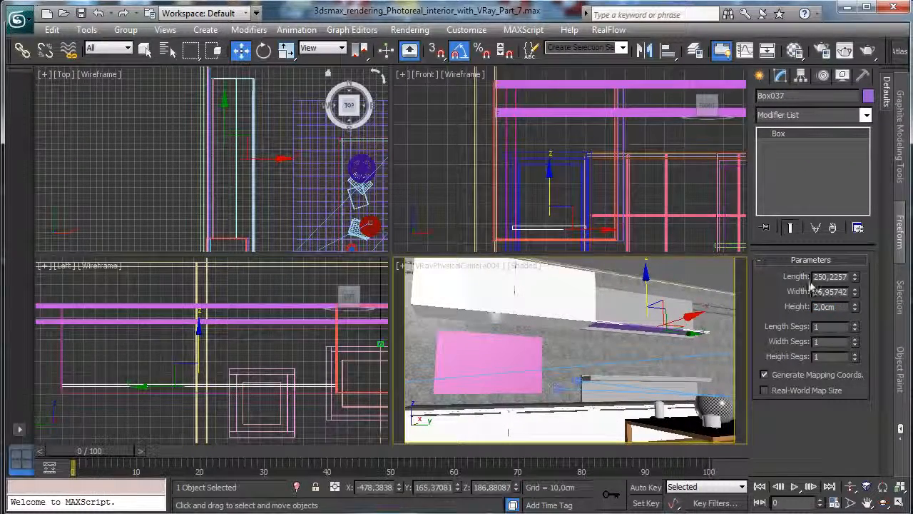
left_click(98, 13)
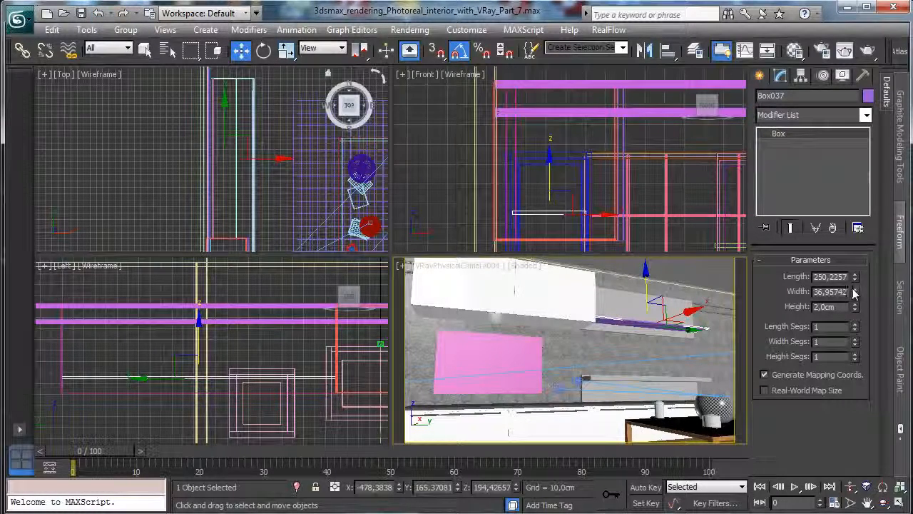
type("240")
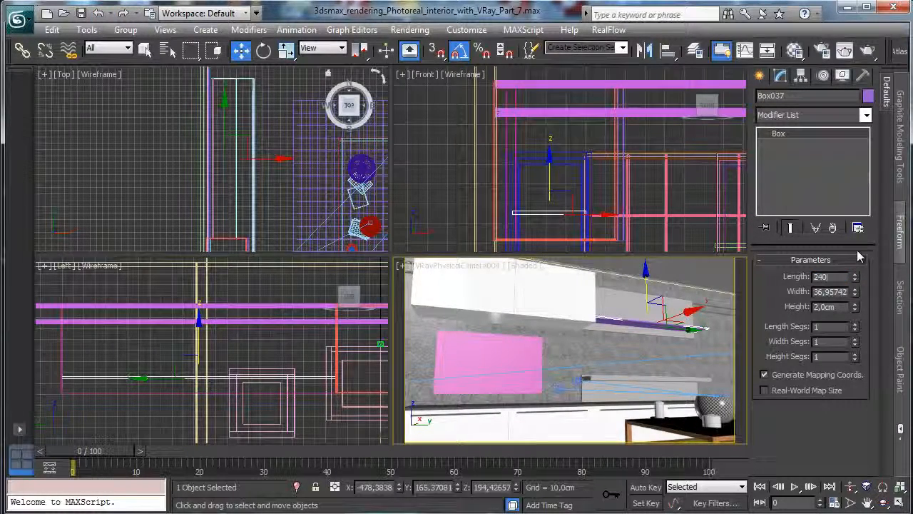
key("Return")
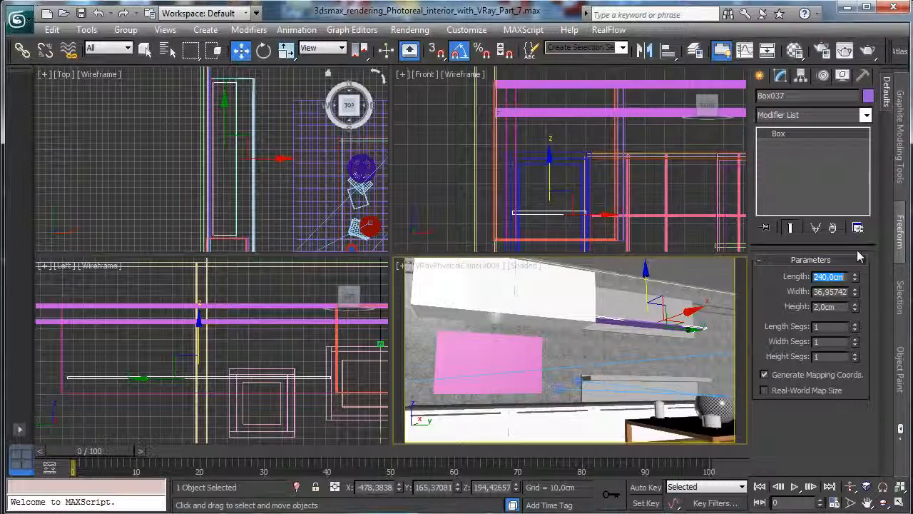
type("230")
key("Return")
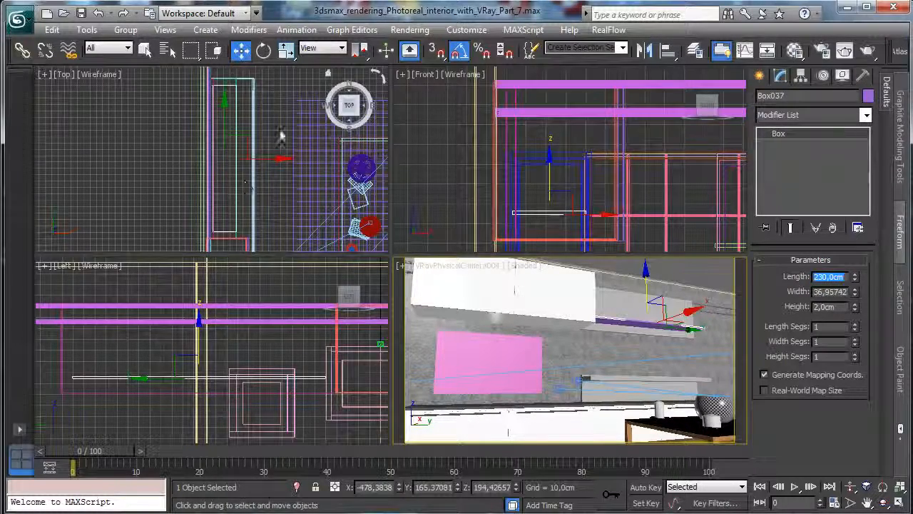
Slide the shelf against the wall cabinet at about Y 155,31 cm and lower it to about Z 183,33 cm near the panel's bottom.
right_click(225, 114)
left_click_drag(225, 115, 225, 118)
right_click(641, 287)
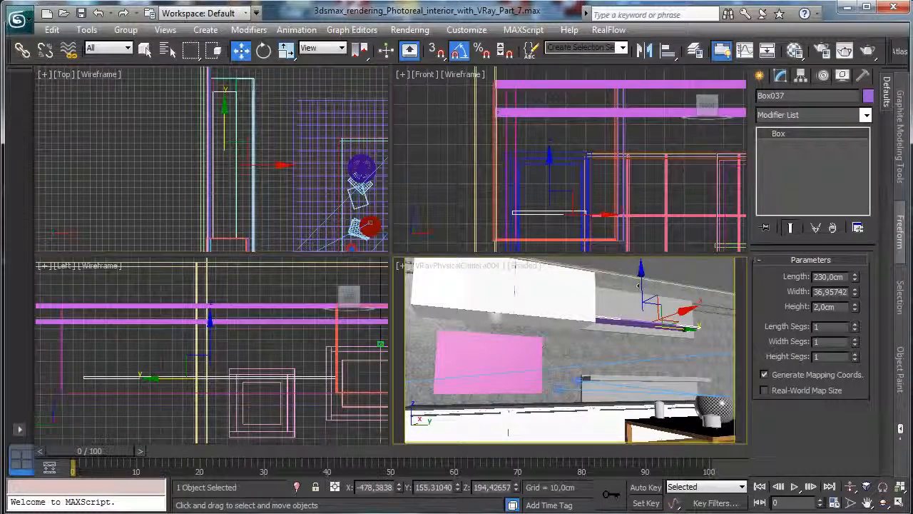
left_click_drag(643, 285, 642, 294)
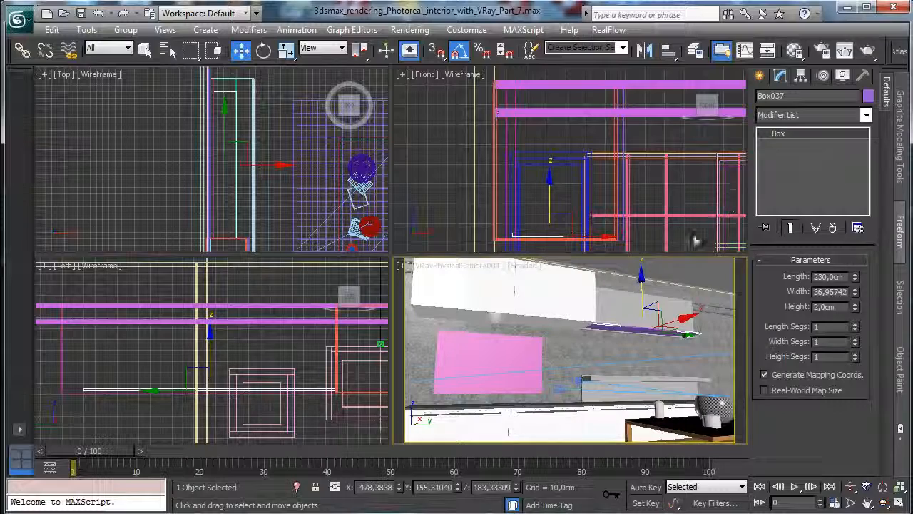
Convert the shelf to Editable Poly and chamfer all its edges by 0,25 cm.
right_click(655, 316)
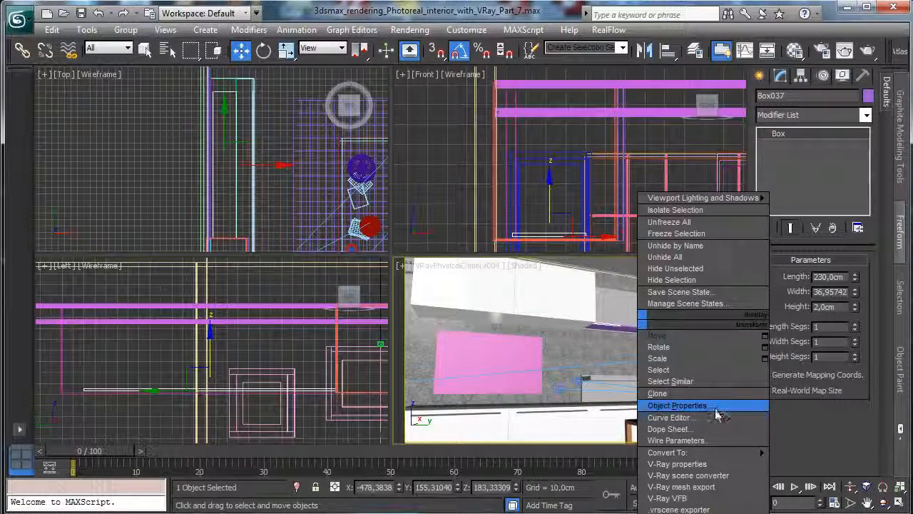
mouse_move(721, 452)
left_click(821, 464)
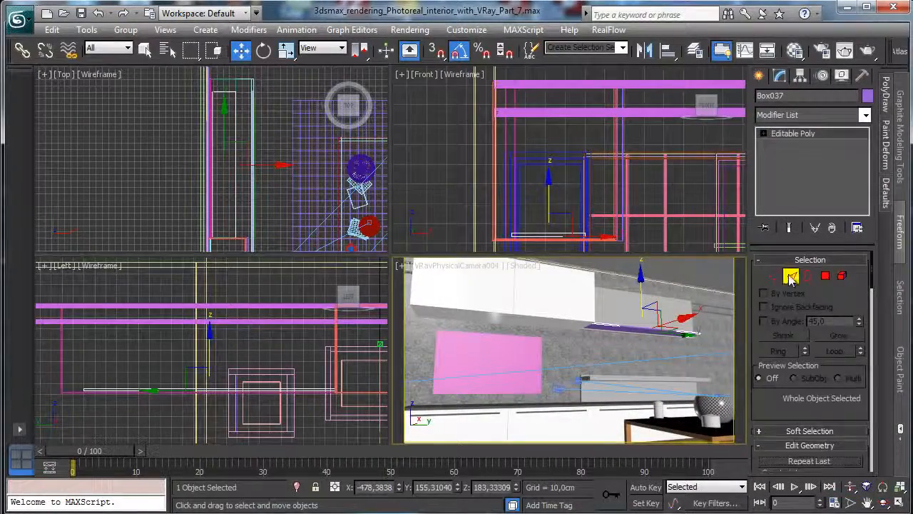
key("ctrl+a")
scroll(778, 378, "down", 4)
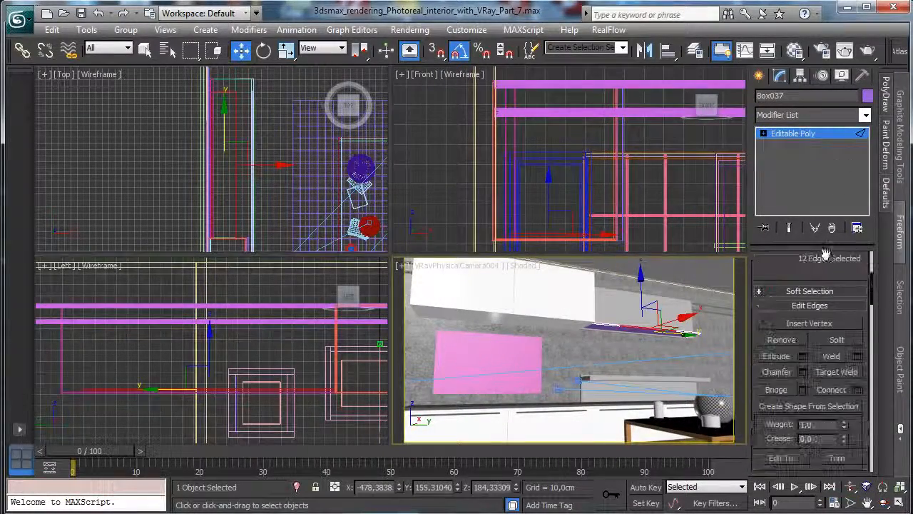
left_click(802, 372)
left_click(607, 358)
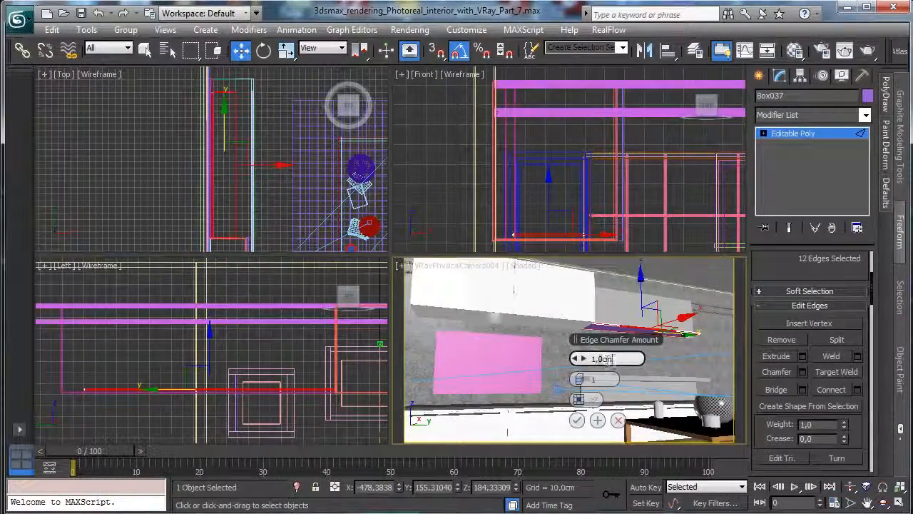
type("0,25")
key("Return")
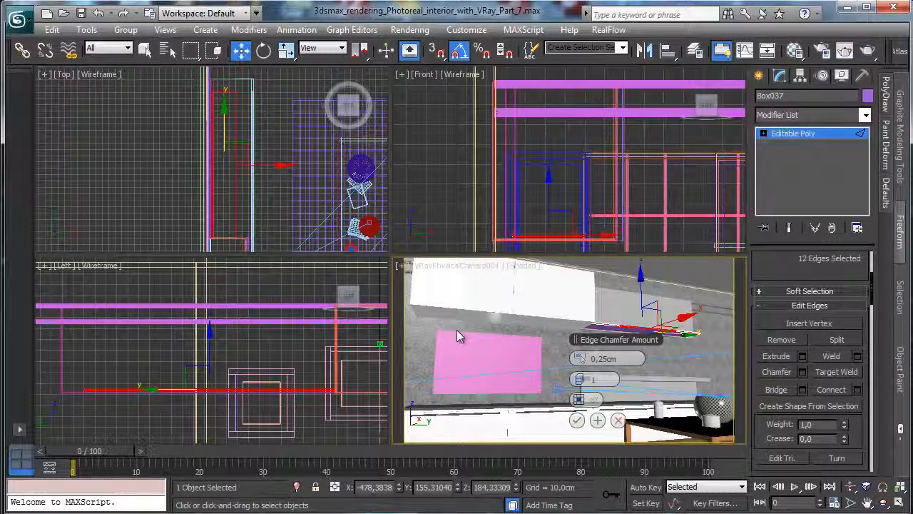
left_click(576, 420)
left_click(811, 133)
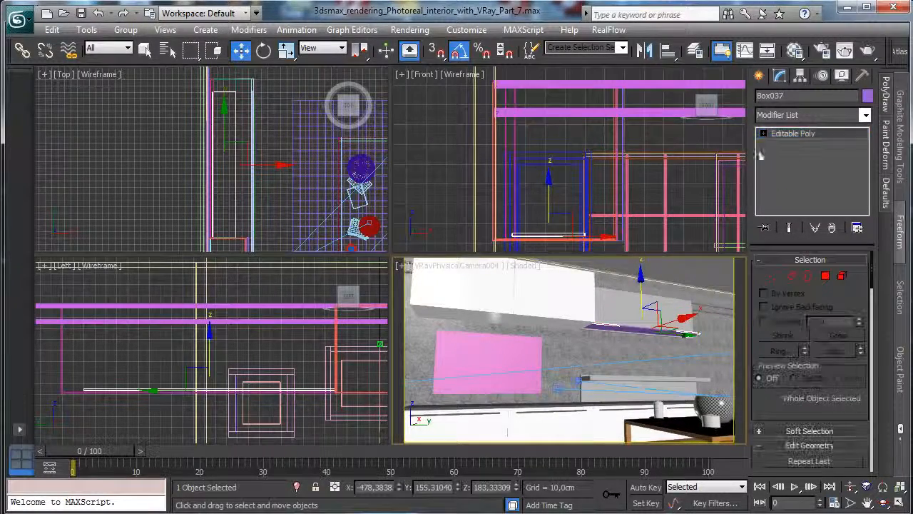
Assign the TV Wood material to the shelf.
left_click(796, 50)
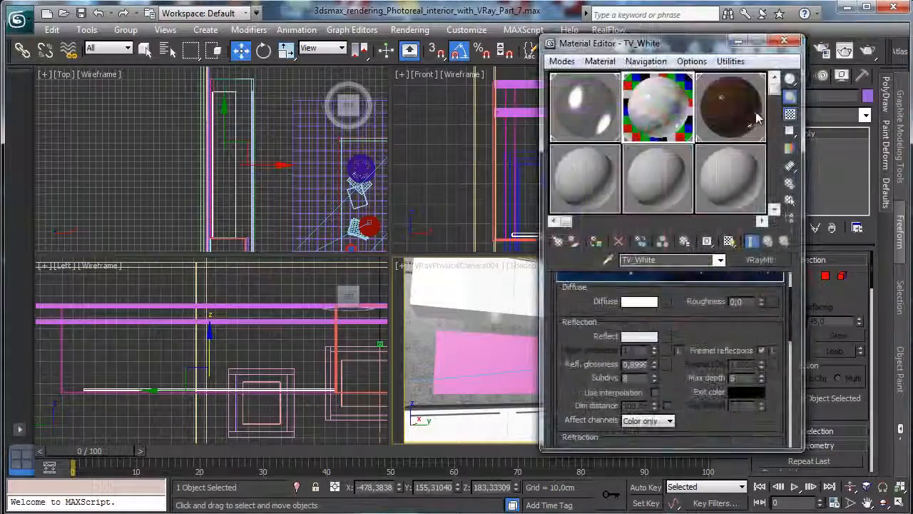
left_click(755, 118)
left_click(596, 241)
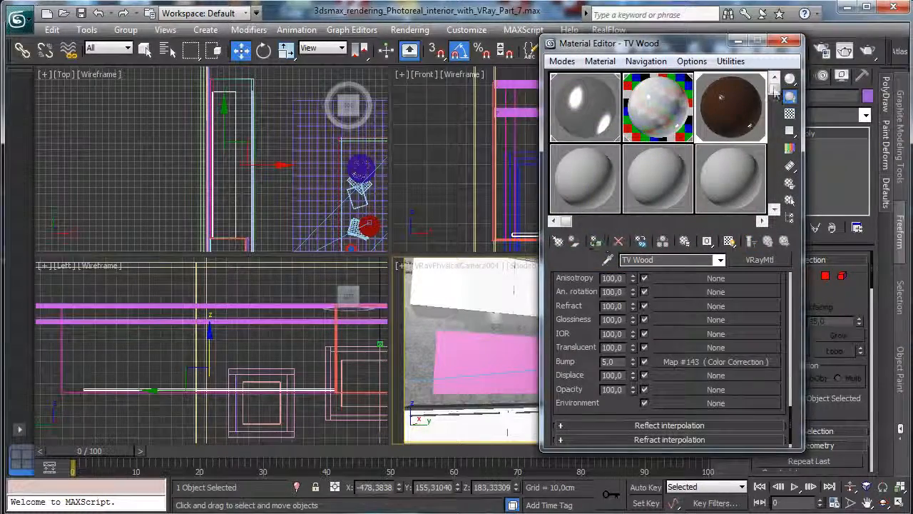
left_click(784, 43)
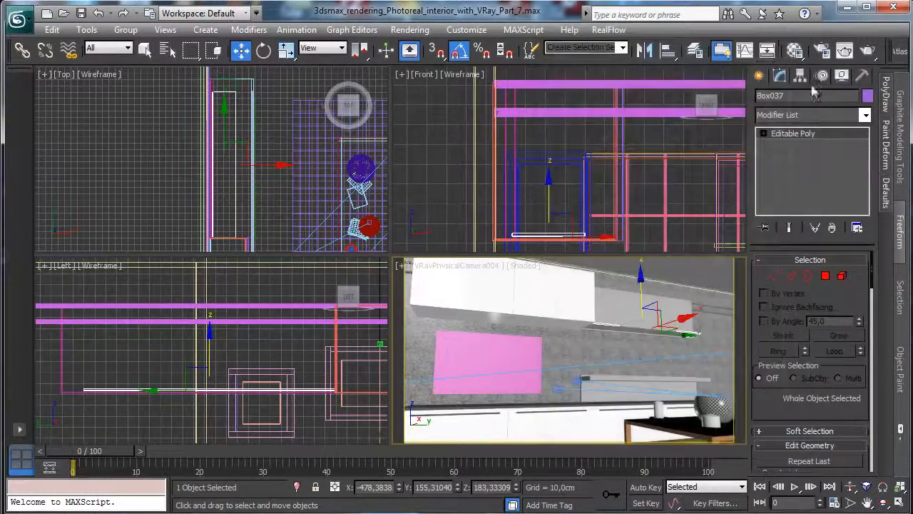
Name an unused material slot "Tv wood box".
key("m")
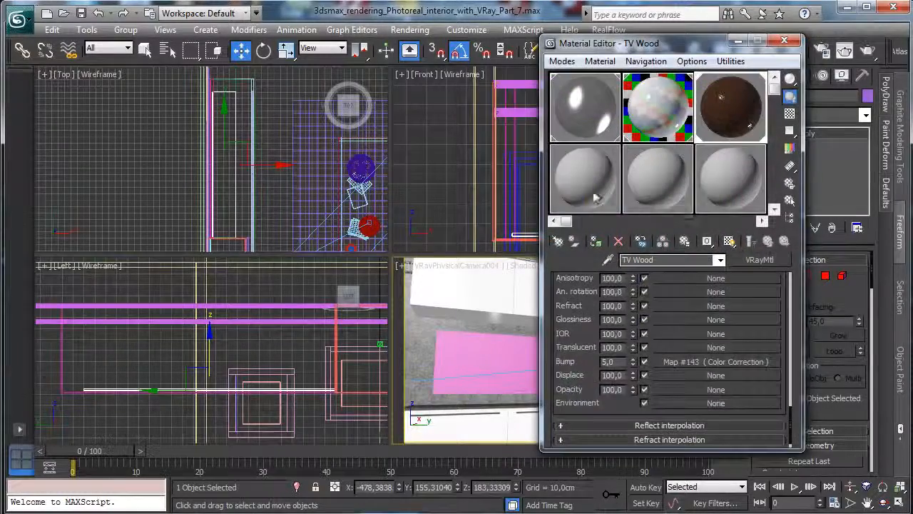
left_click(585, 189)
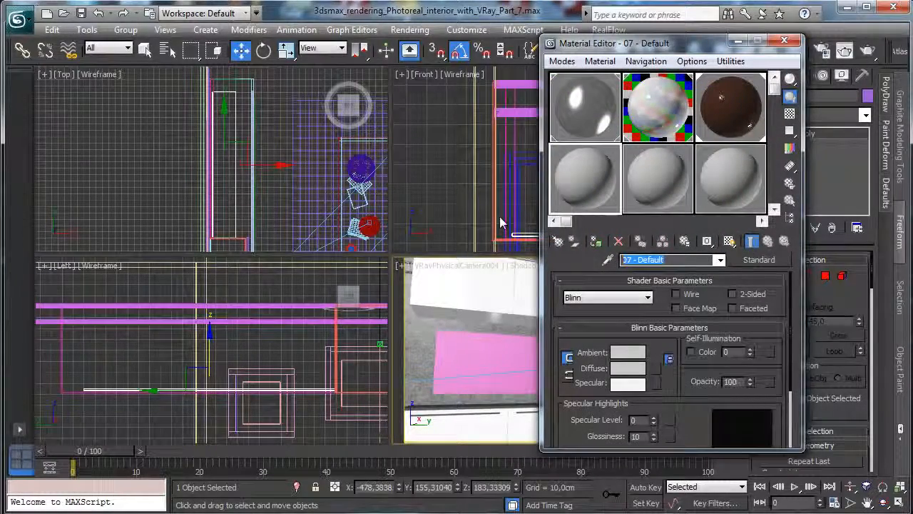
type("Tv ")
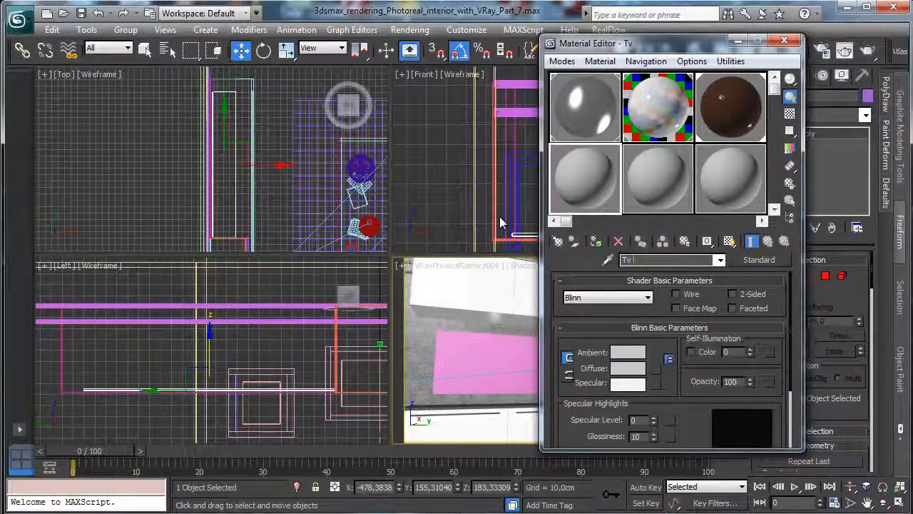
type("wood box")
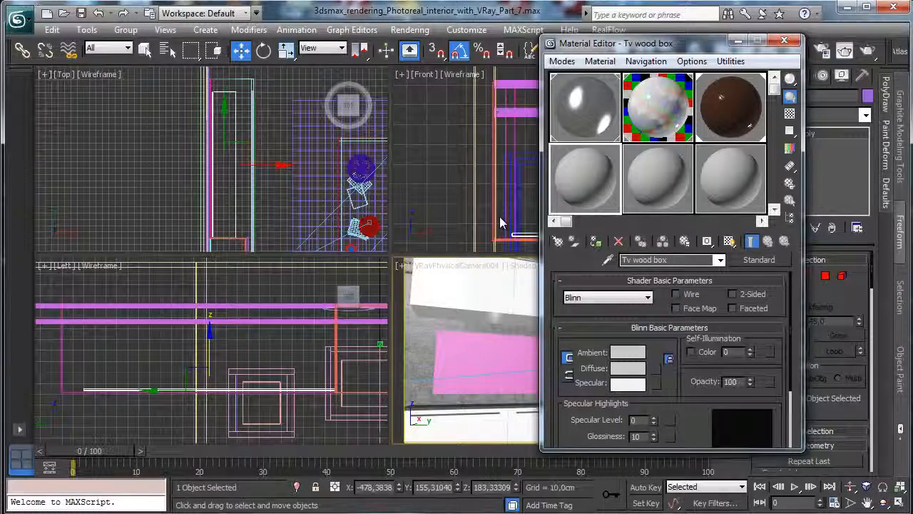
Assign Tv wood box to the shelf and convert it to a Multi/Sub-Object material with 2 sub-materials.
left_click_drag(653, 44, 170, 71)
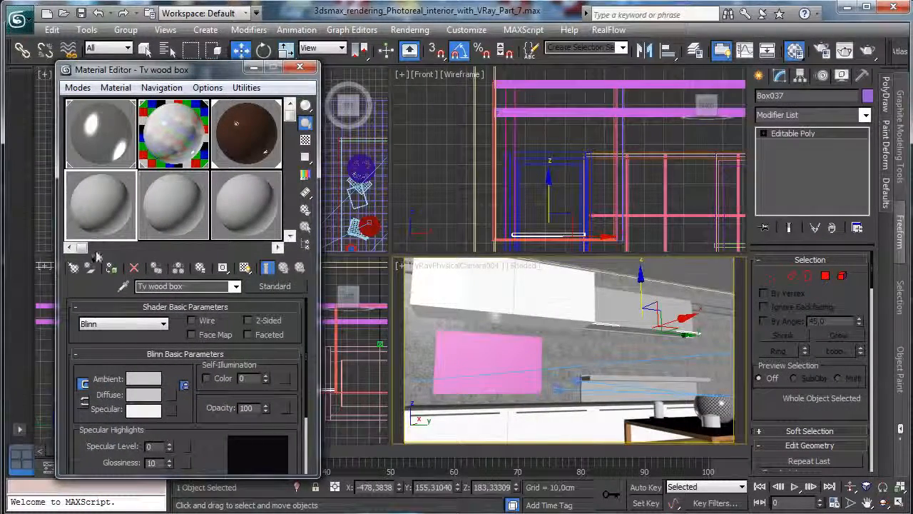
left_click(285, 286)
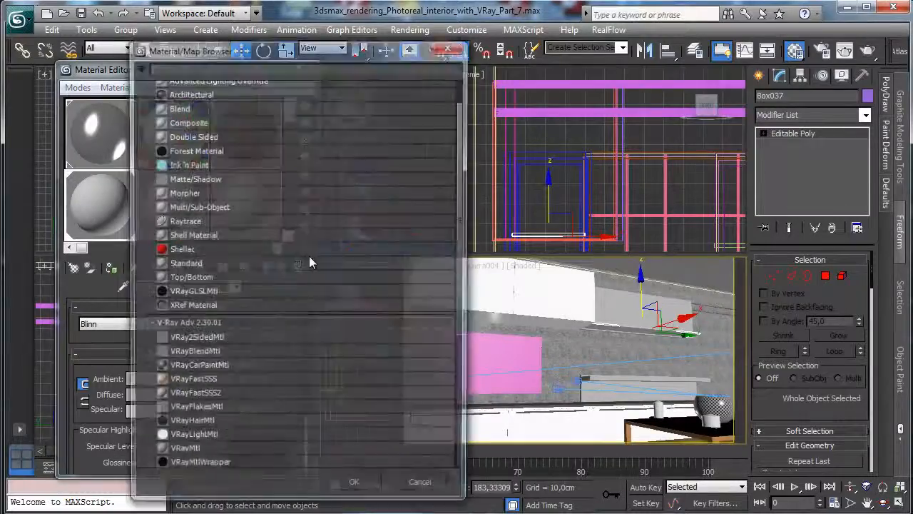
double_click(210, 206)
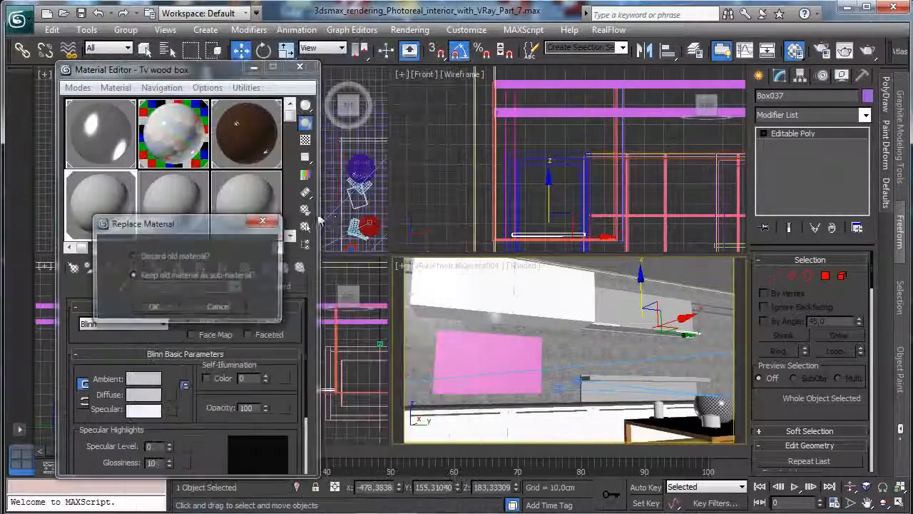
left_click(153, 308)
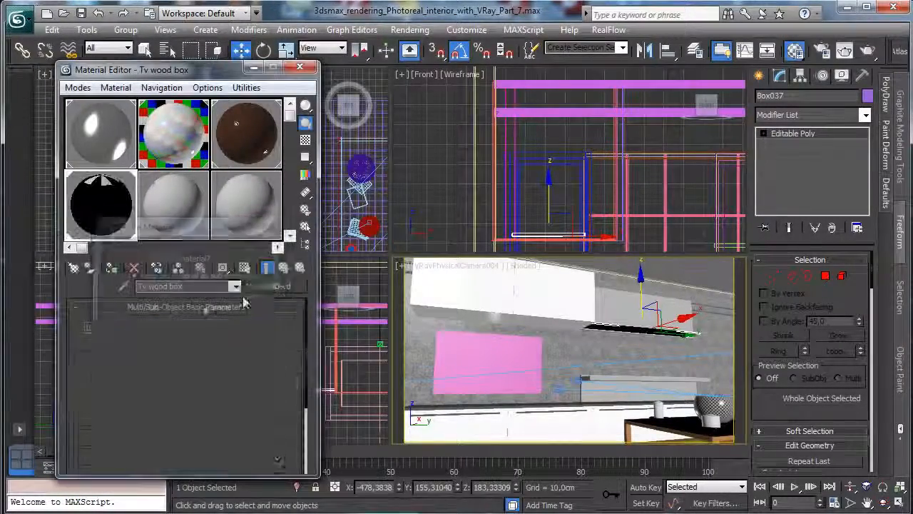
left_click(133, 326)
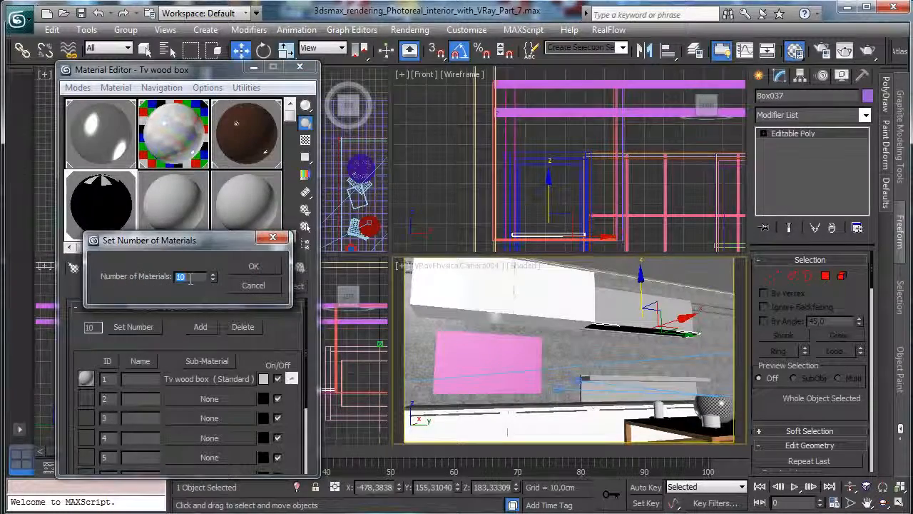
left_click(259, 267)
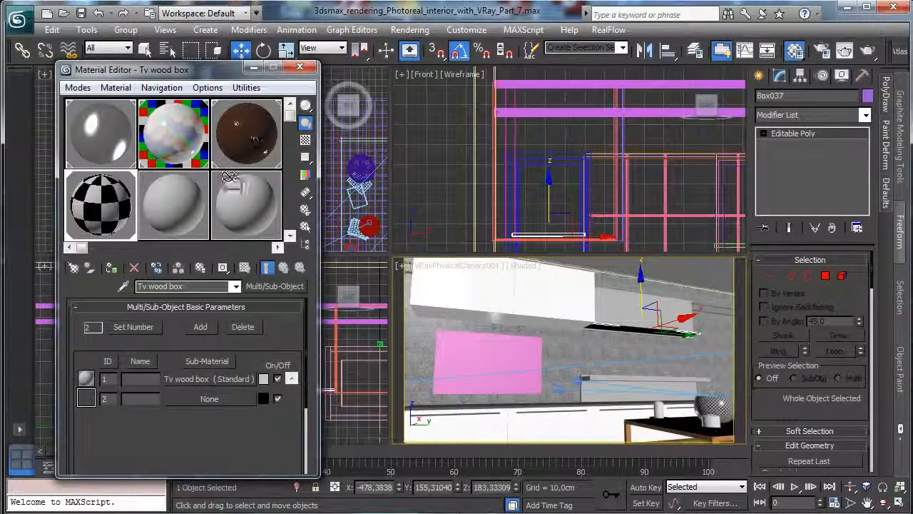
Instance TV Wood into sub-material 1 and set all of the shelf's polygons to material ID 1.
left_click_drag(179, 384, 184, 396)
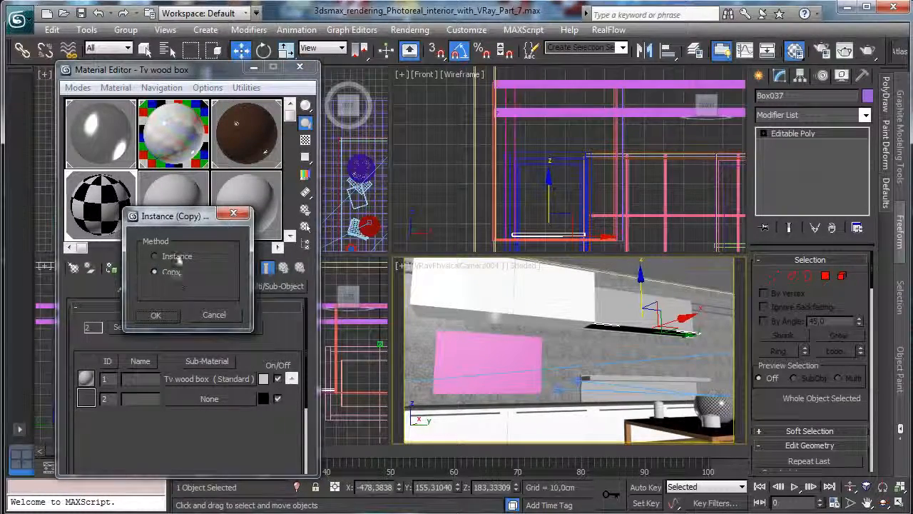
left_click(158, 314)
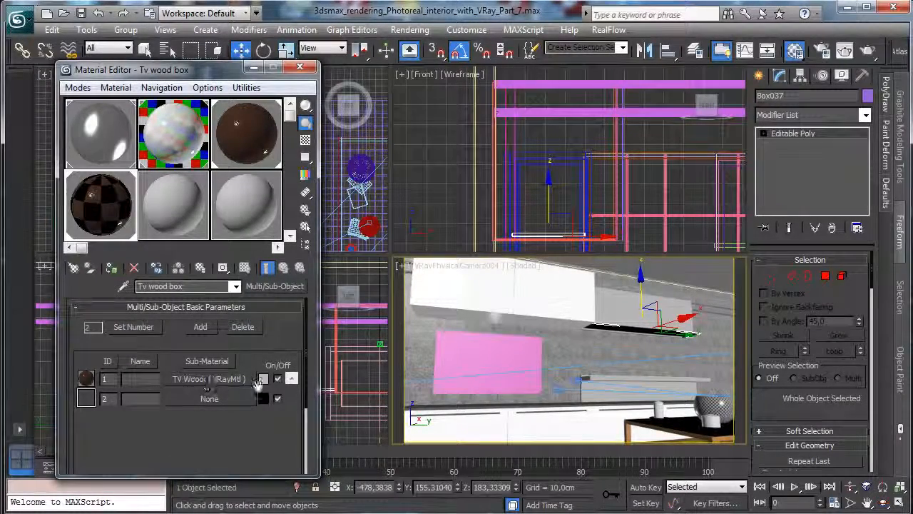
left_click(826, 276)
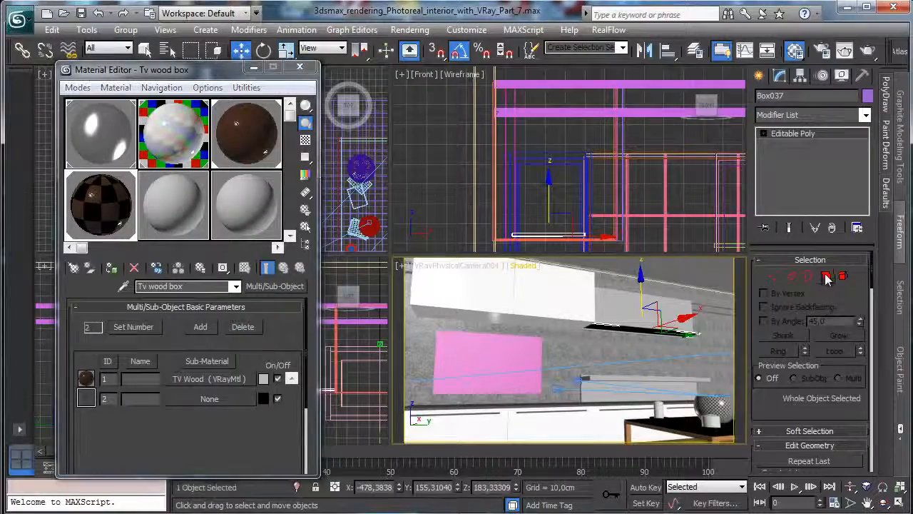
scroll(863, 299, "down", 10)
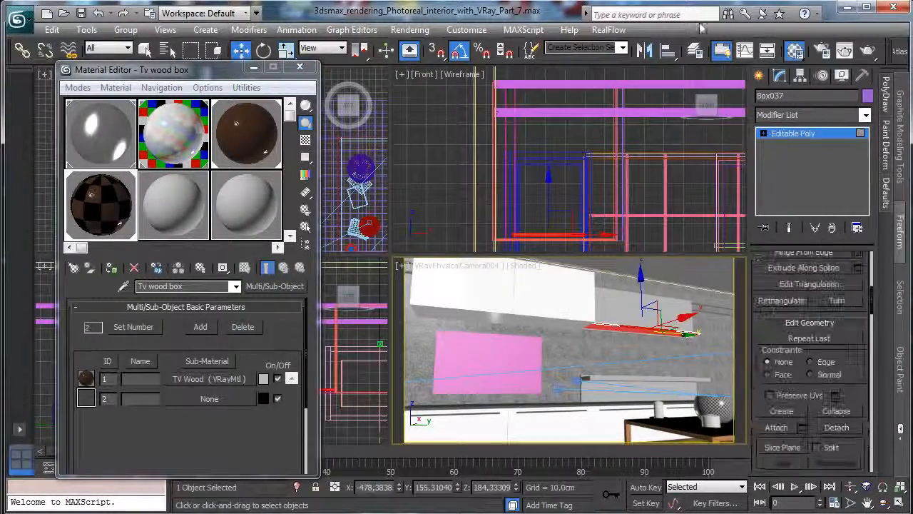
scroll(838, 364, "down", 5)
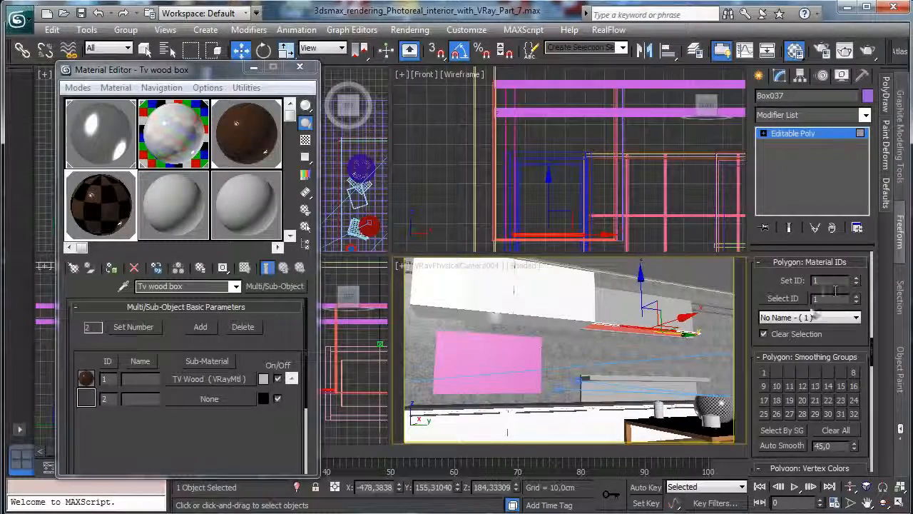
Switch the camera viewport to Perspective, isolate the shelf and maximize the viewport.
left_click(457, 271)
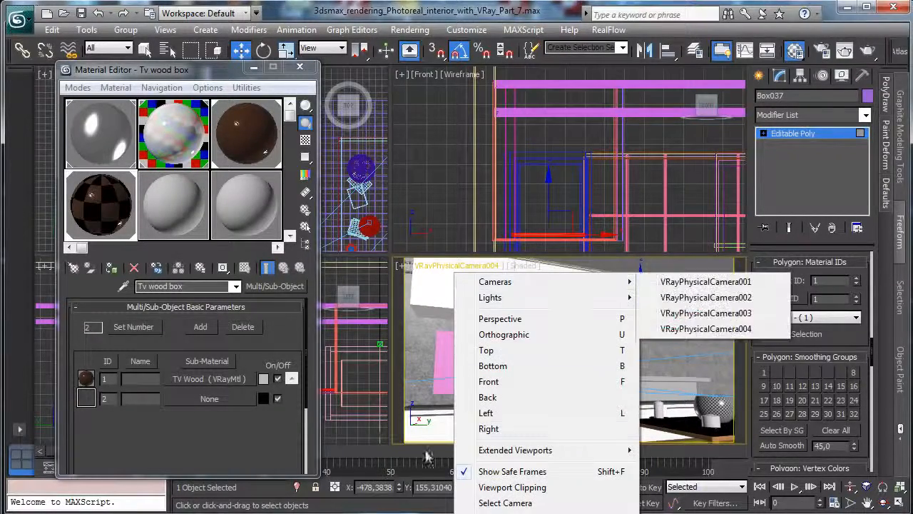
mouse_move(551, 283)
left_click(521, 319)
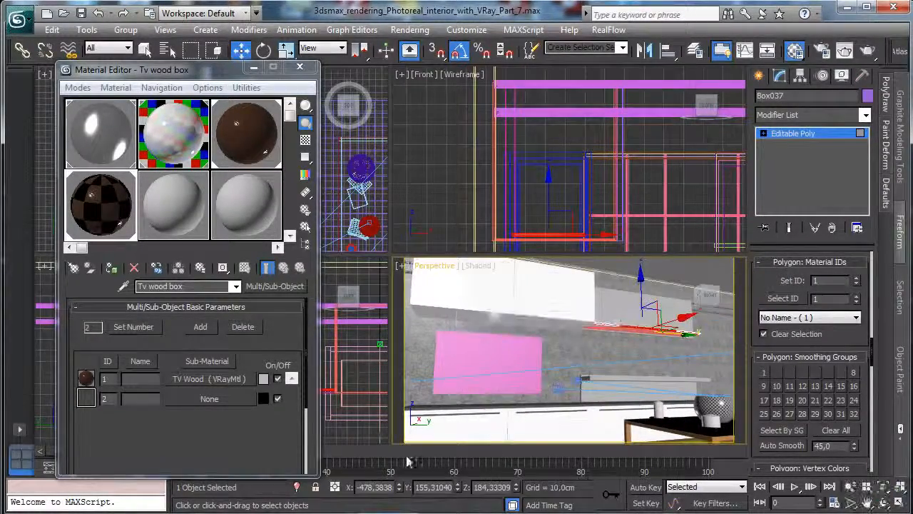
left_click(298, 487)
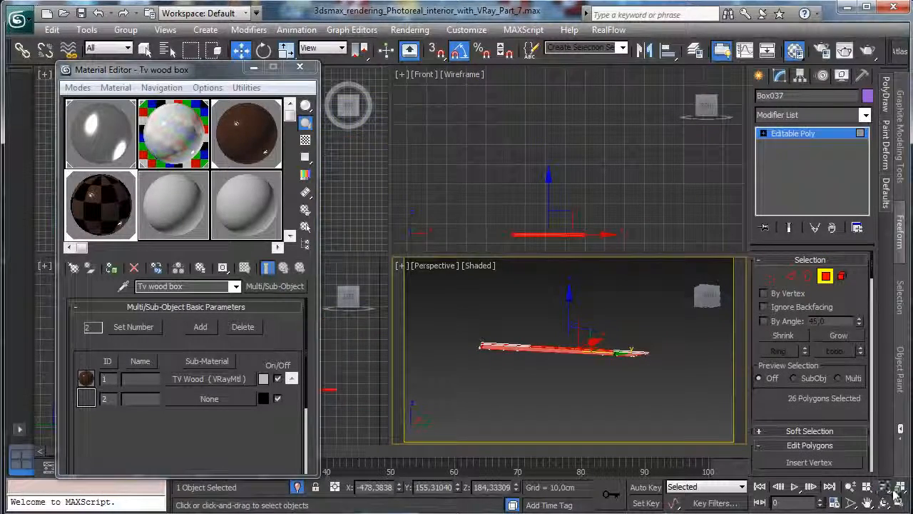
left_click(900, 503)
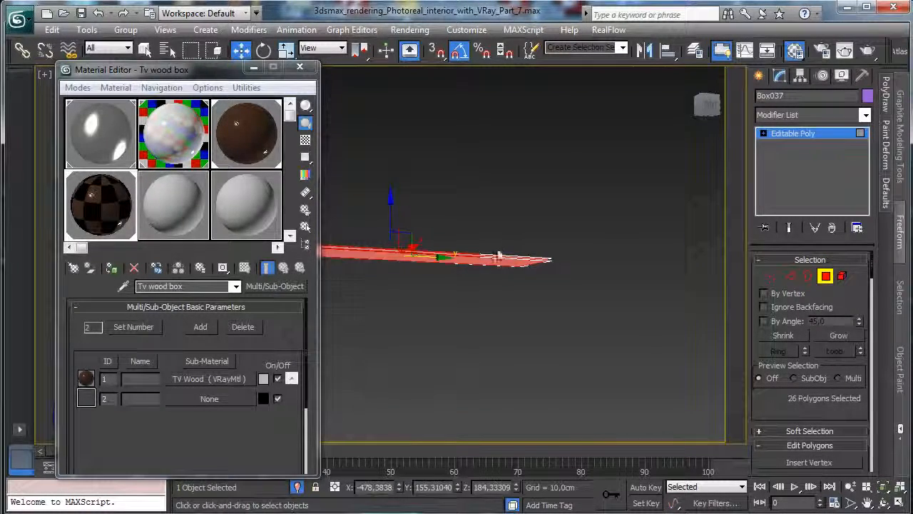
Set the narrow front and end edge polygons of the shelf to material ID 2.
left_click(498, 258)
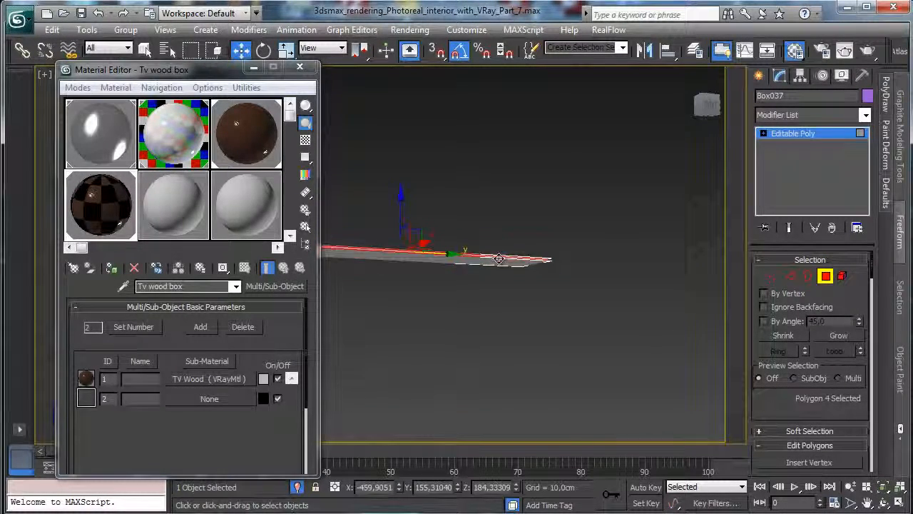
left_click(884, 503)
left_click_drag(421, 256, 285, 275)
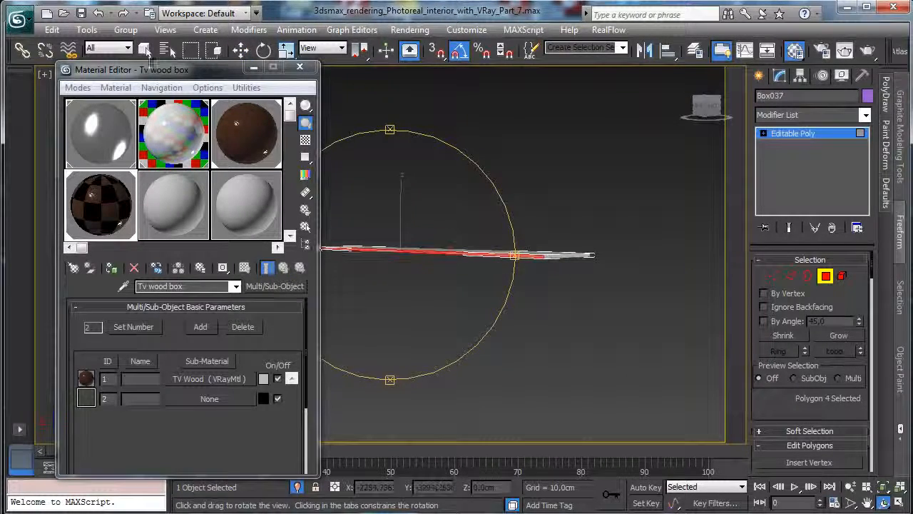
left_click(145, 49)
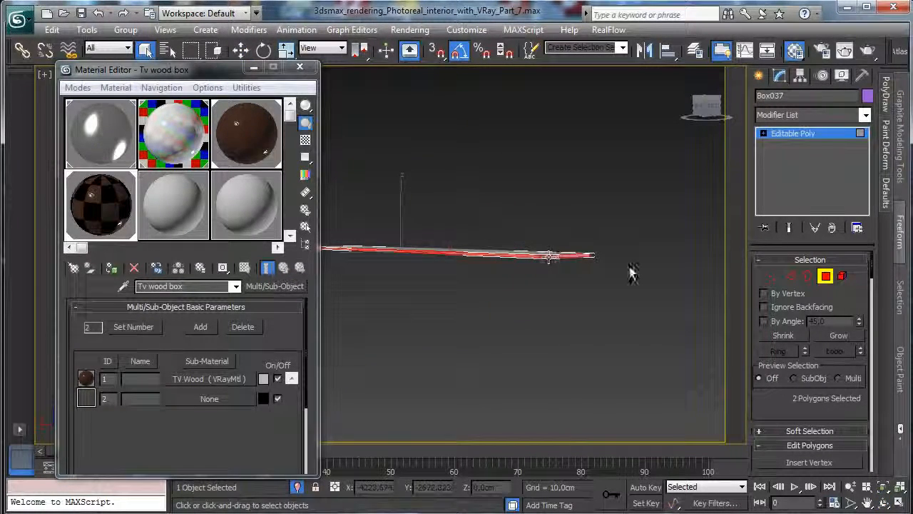
scroll(856, 356, "down", 10)
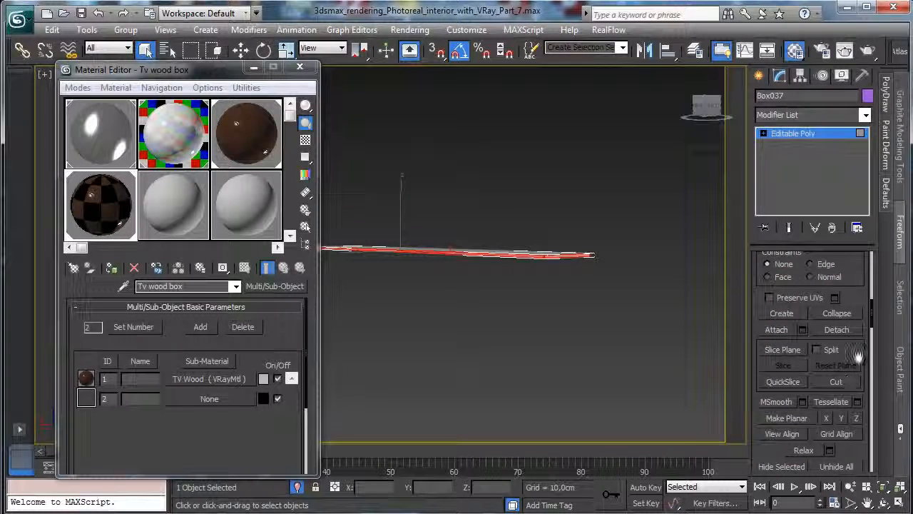
scroll(856, 356, "down", 5)
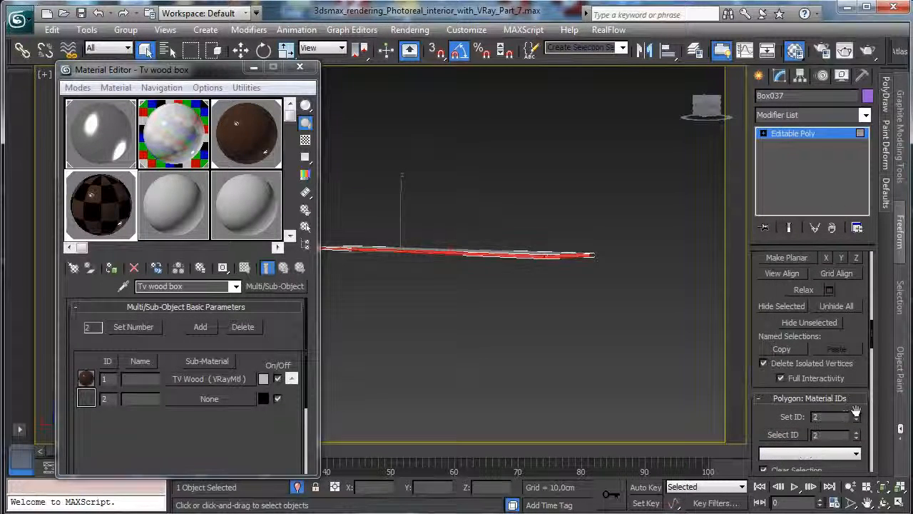
left_click(798, 134)
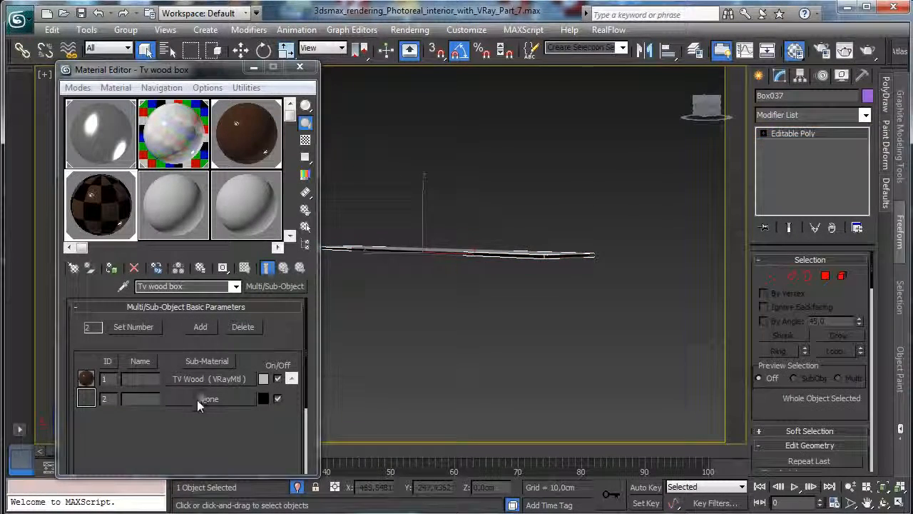
Instance the glossy metal VRayMtl into sub-material 2 of Tv wood box and close the material editor.
left_click_drag(135, 130, 228, 399)
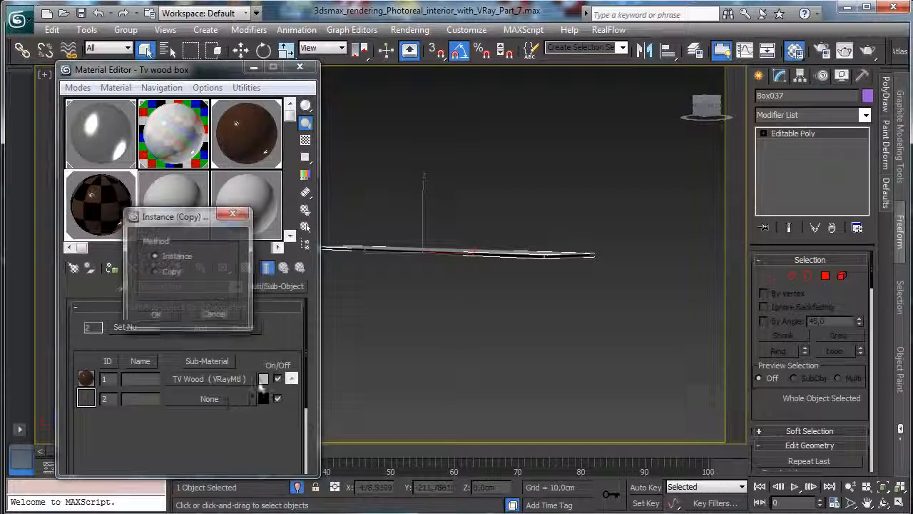
left_click(155, 314)
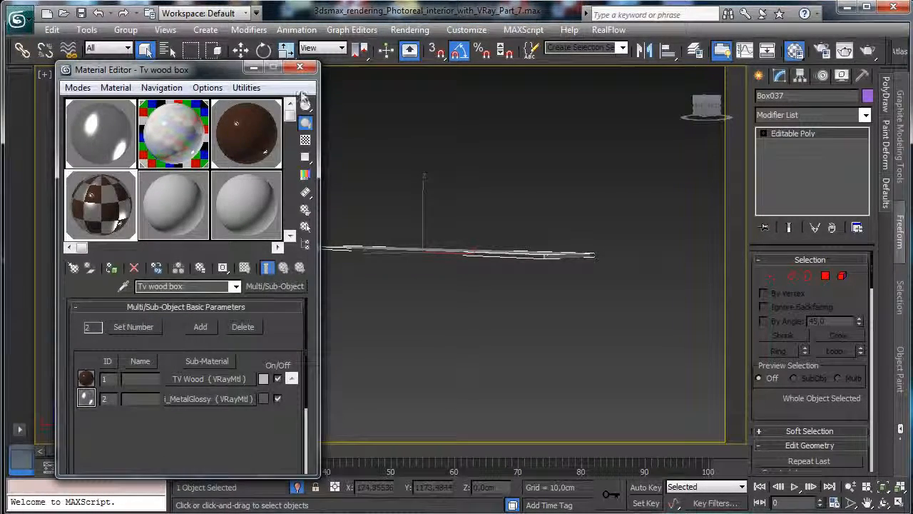
left_click(301, 68)
Return to the VRayPhysicalCamera004 view with isolation off and test-render the region around the shelf.
mouse_move(99, 90)
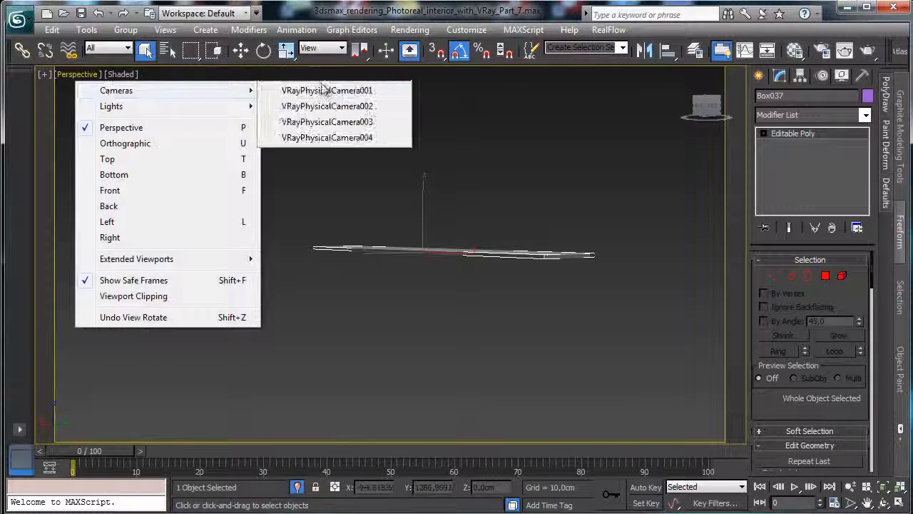
left_click(336, 137)
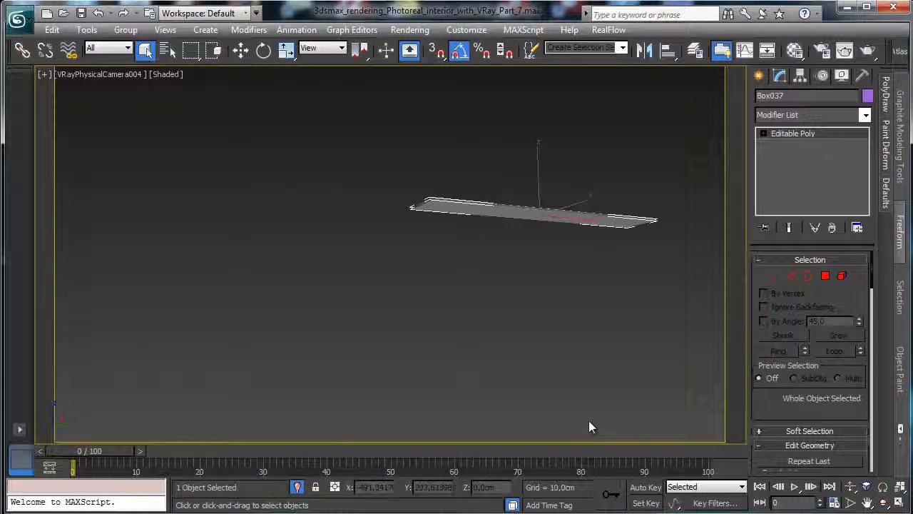
left_click(297, 486)
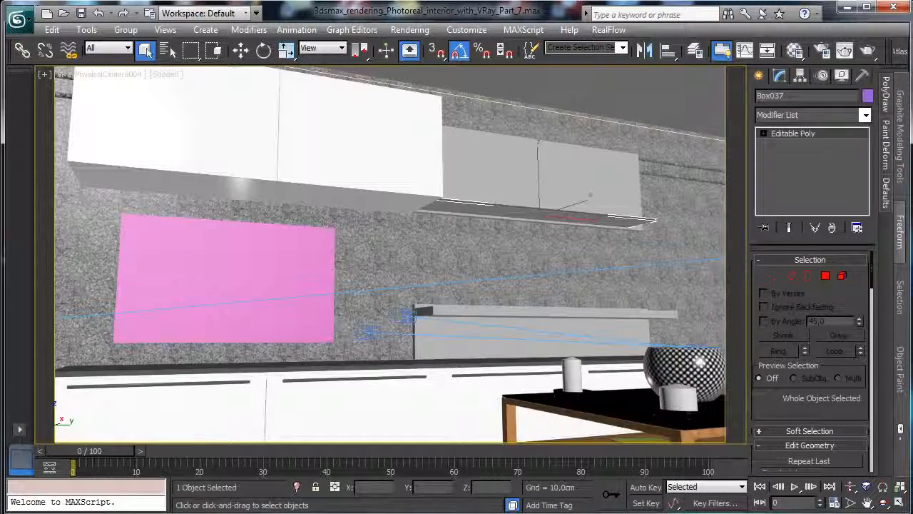
left_click(867, 53)
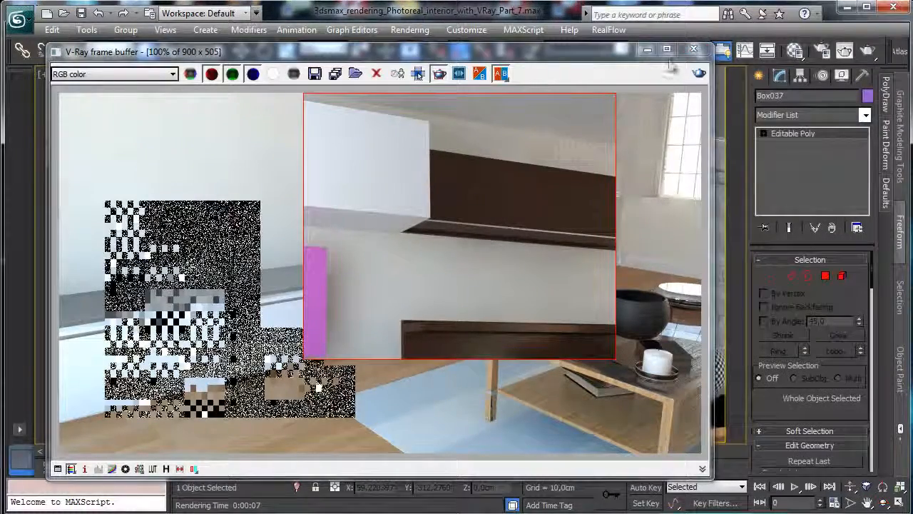
left_click(646, 49)
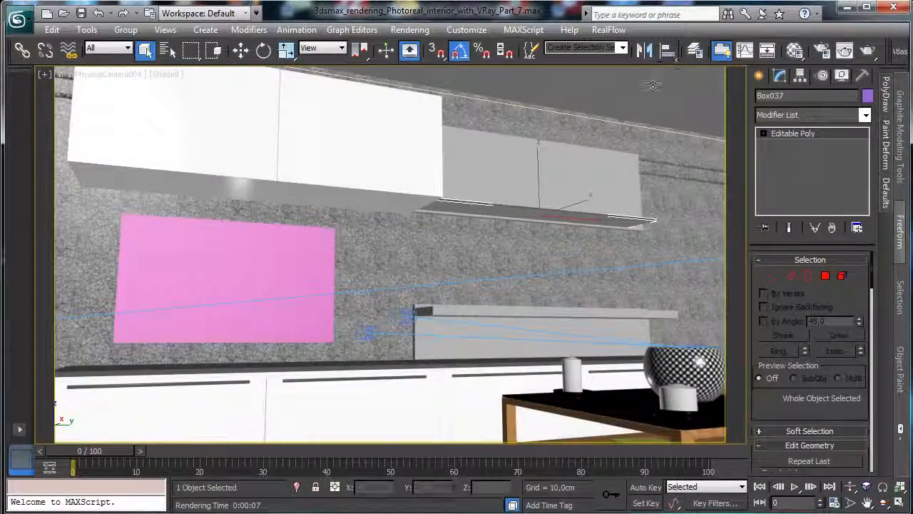
Clone the shelf upward as one instance at about Z 223,49 cm, midway up the wall panel.
left_click(240, 49)
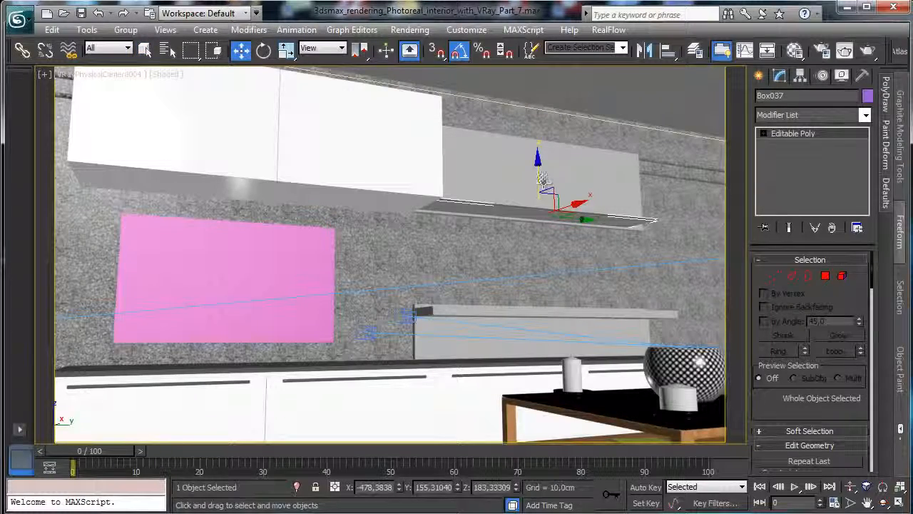
left_click_drag(542, 179, 532, 130, "shift")
left_click(401, 235)
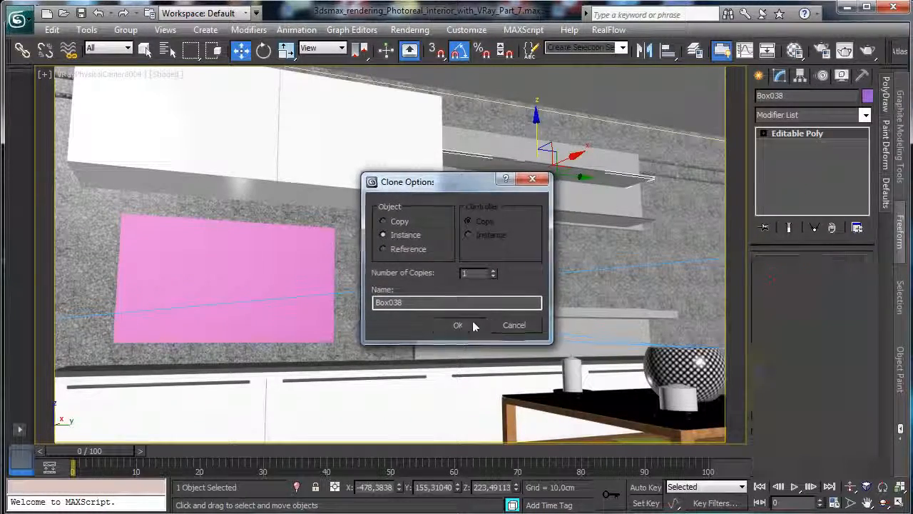
left_click(467, 325)
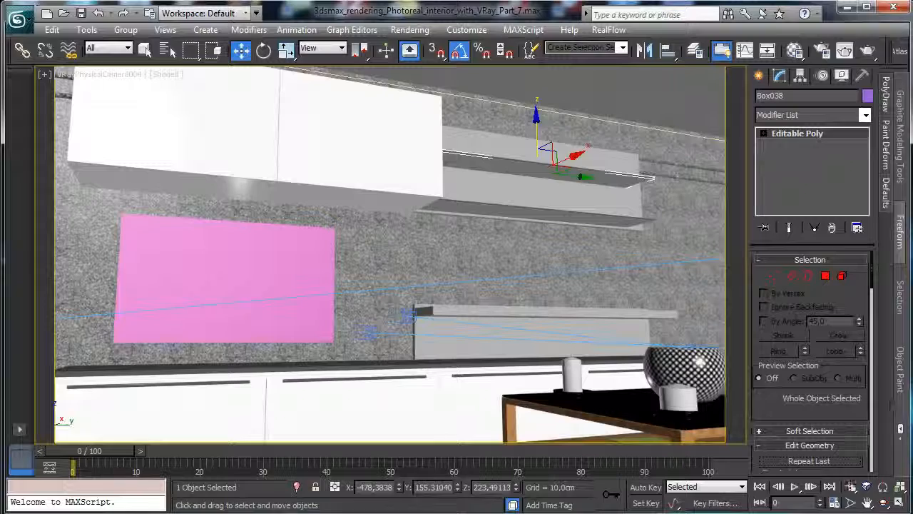
Select VRayPhysicalCamera004 and move it in the Top view of the four-viewport layout to about X -102,15, Y -260,14 cm.
left_click(850, 503)
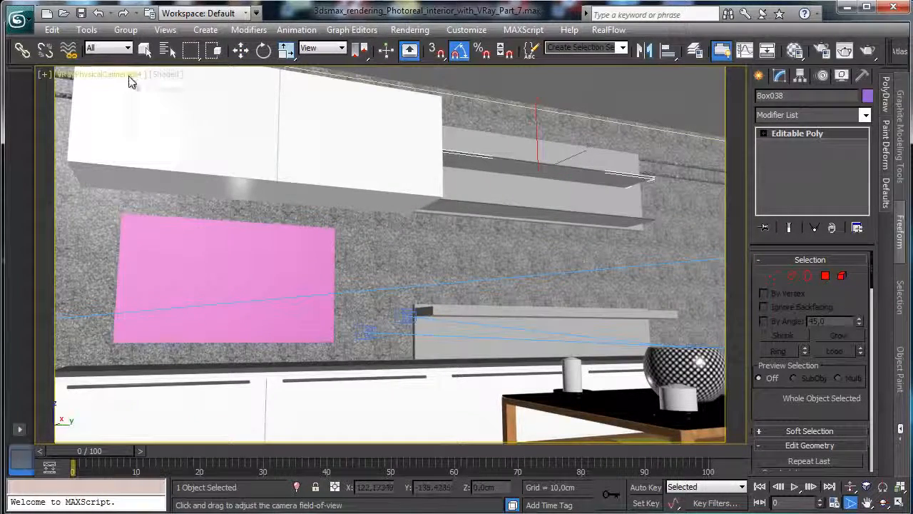
left_click(132, 75)
left_click(193, 312)
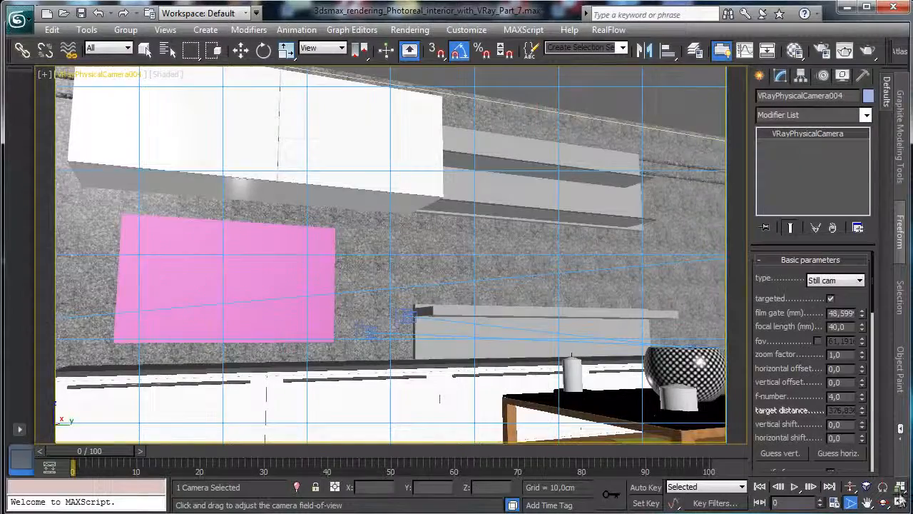
left_click(898, 502)
right_click(315, 161)
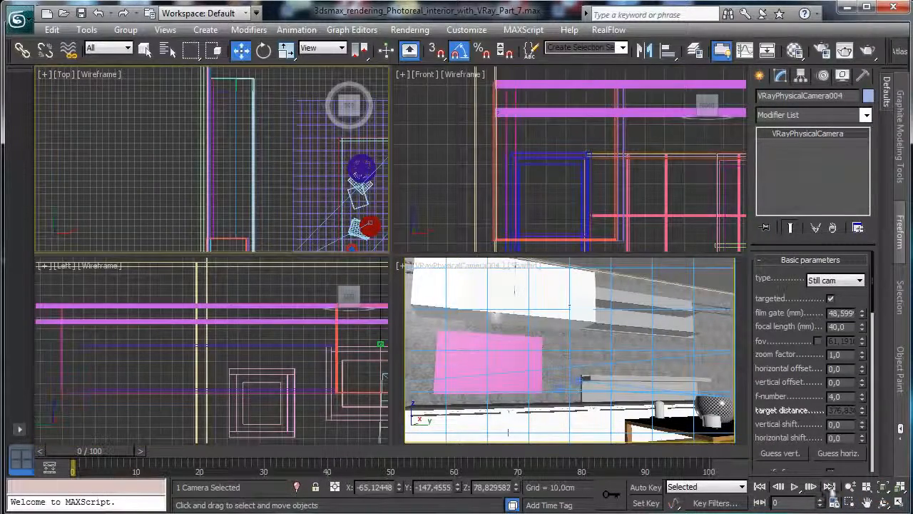
left_click(849, 486)
left_click_drag(248, 142, 248, 236)
left_click(240, 50)
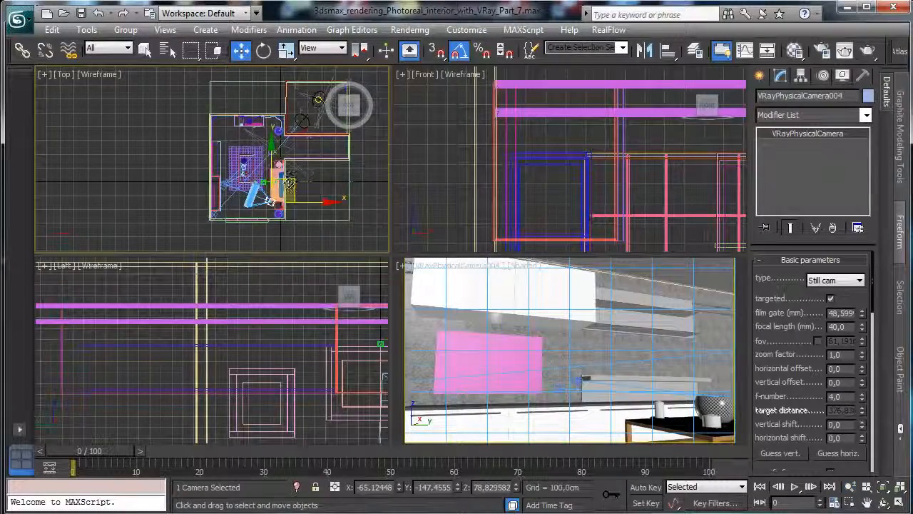
left_click_drag(289, 184, 284, 202)
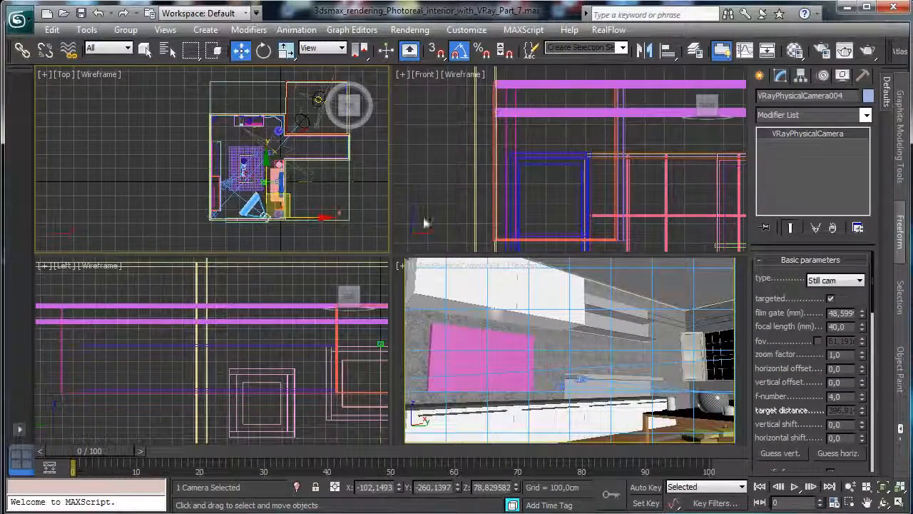
Select the camera's target and move it in the Top view to about X -309,45, Y 9,09 cm.
left_click(460, 266)
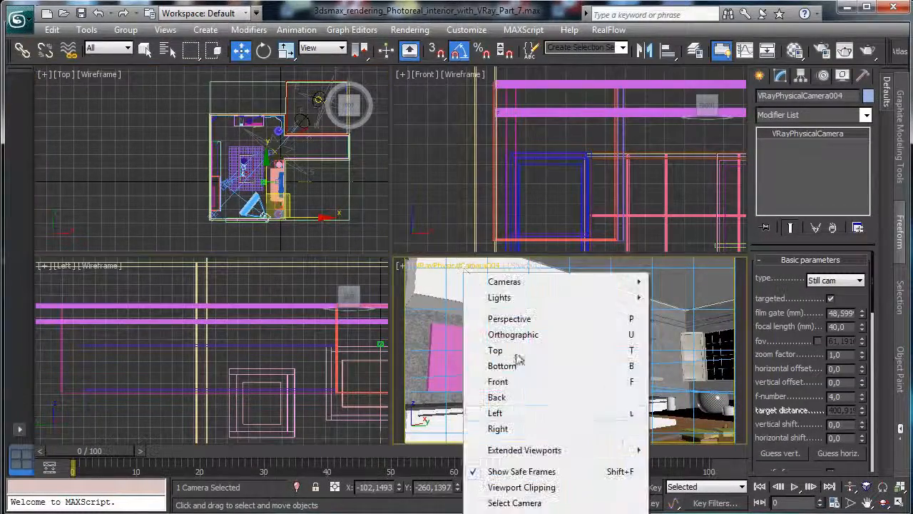
left_click(541, 512)
right_click(244, 162)
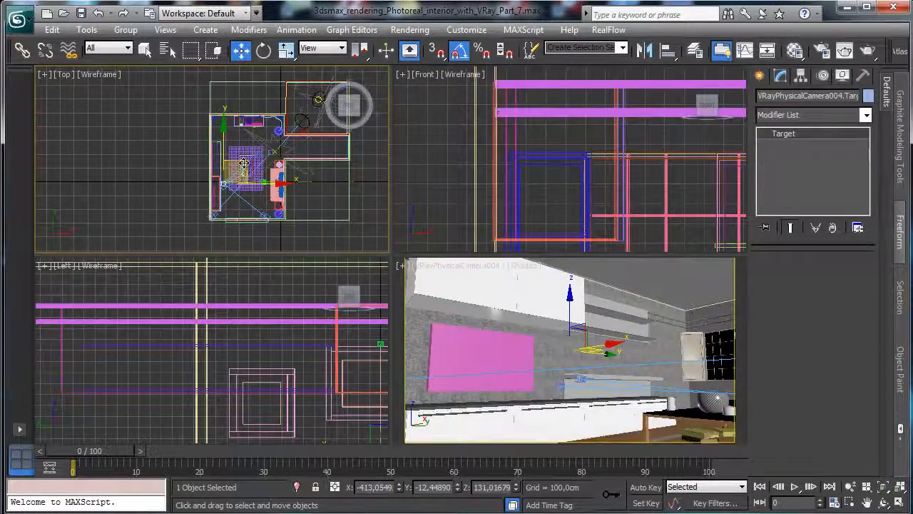
left_click_drag(244, 163, 256, 160)
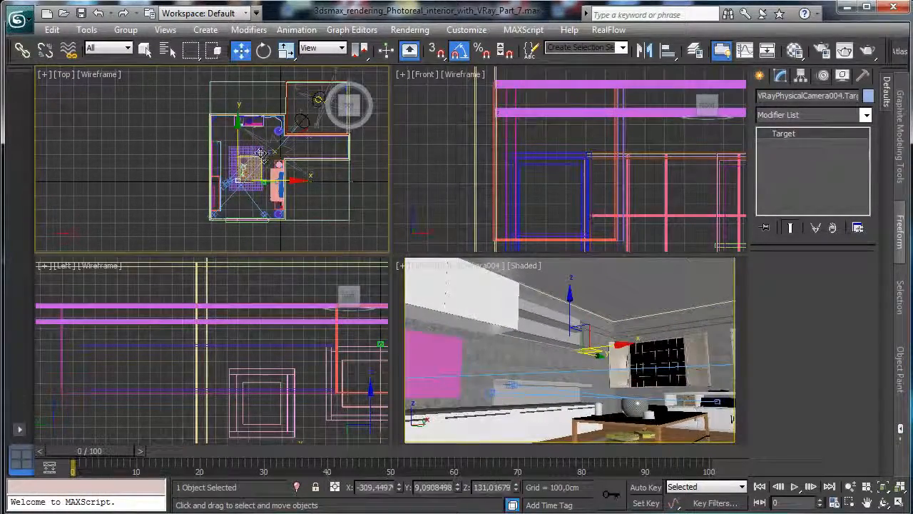
Lower the camera target to about Z 89,08 cm and shift it along X to about -212,46 cm.
right_click(336, 325)
left_click_drag(576, 312, 568, 342)
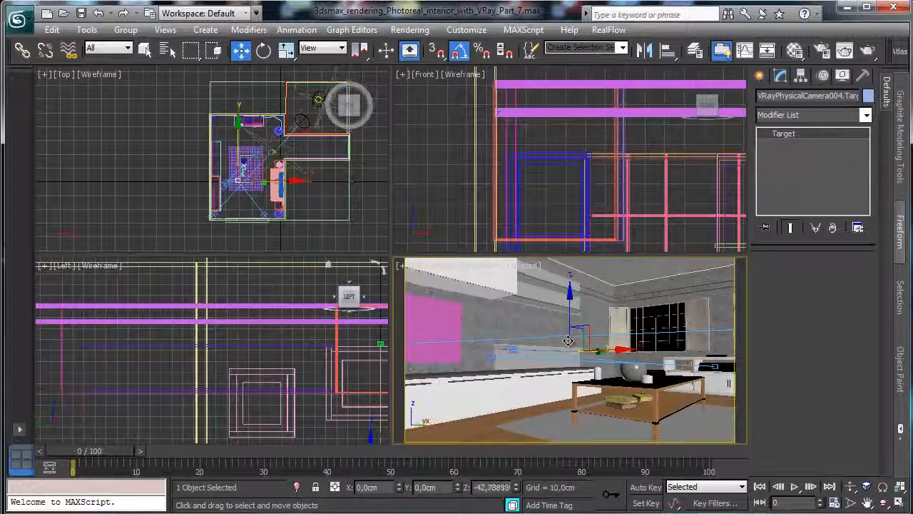
left_click_drag(568, 341, 694, 348)
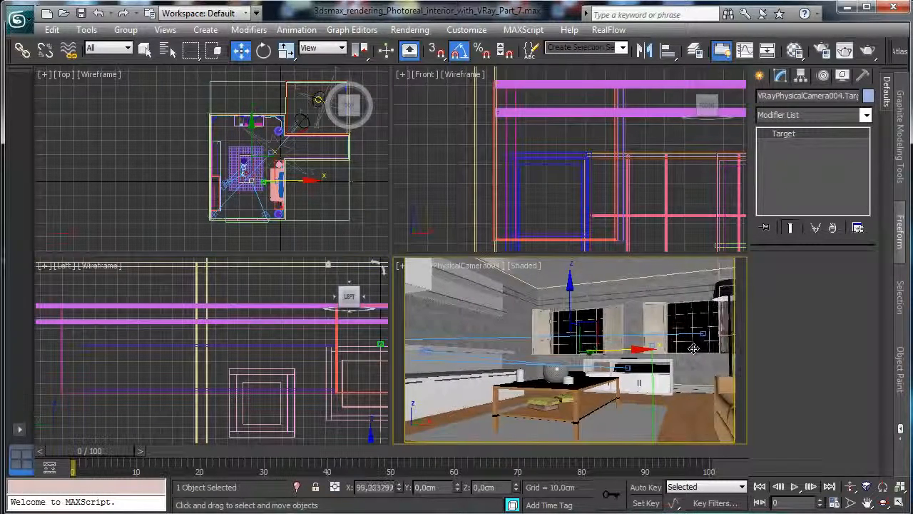
left_click_drag(692, 347, 690, 347)
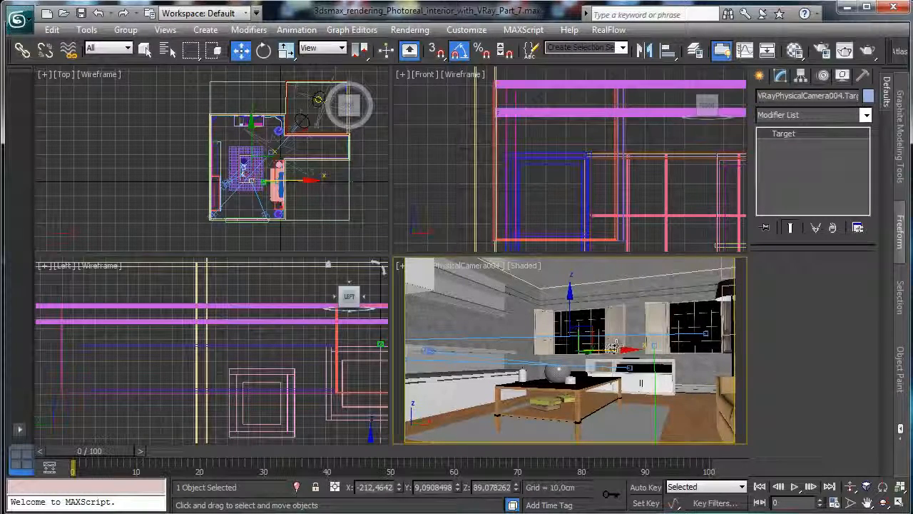
Select VRayPhysicalCamera004, widen its film gate to about 56,86 mm and save the scene.
left_click(457, 265)
left_click(499, 502)
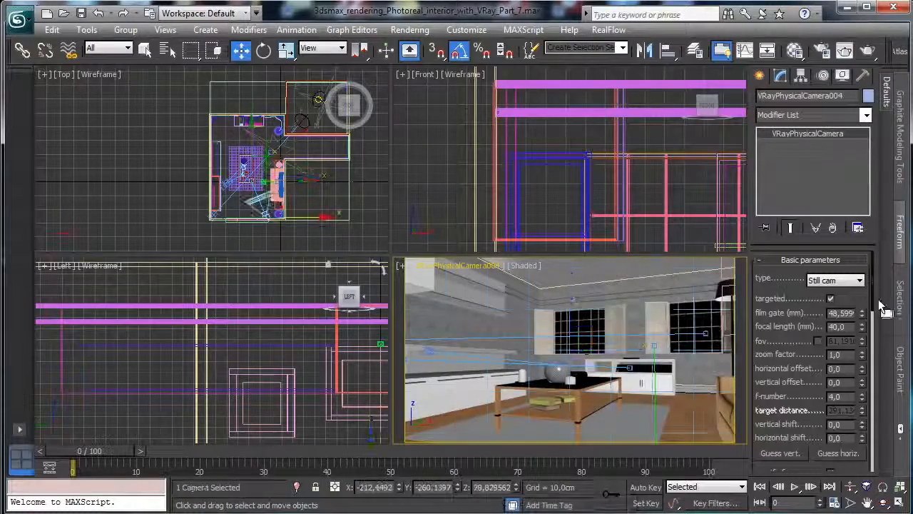
left_click_drag(864, 298, 863, 297)
left_click_drag(862, 328, 863, 325)
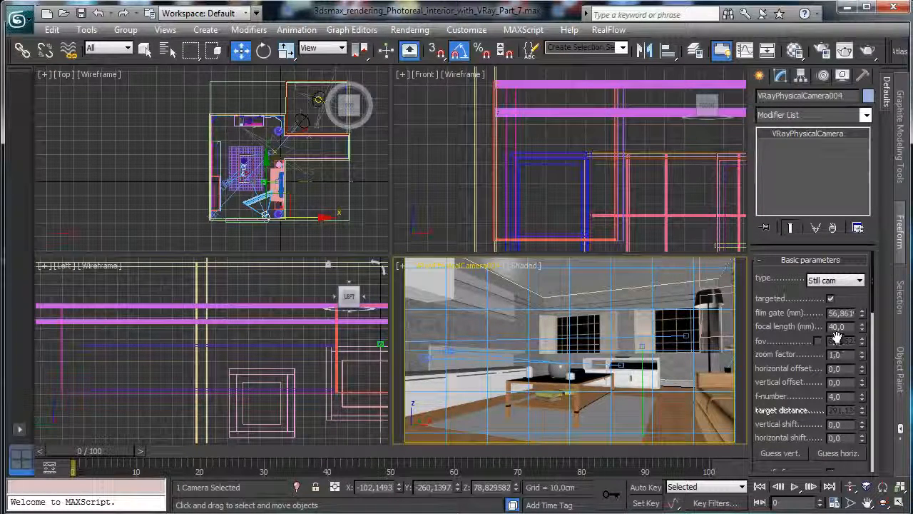
left_click(80, 13)
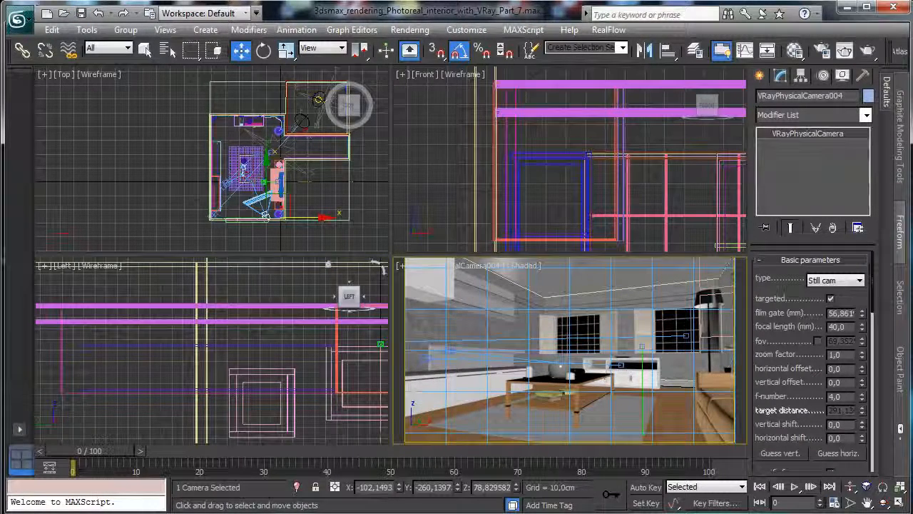
Select the pink TV box and move it along the wall in the Top view to about Y -80,15 cm.
left_click(207, 200)
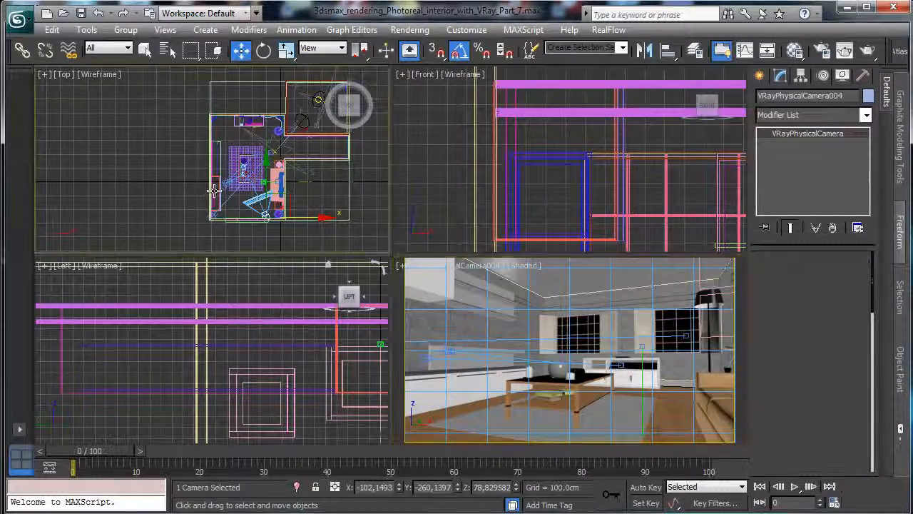
left_click(851, 502)
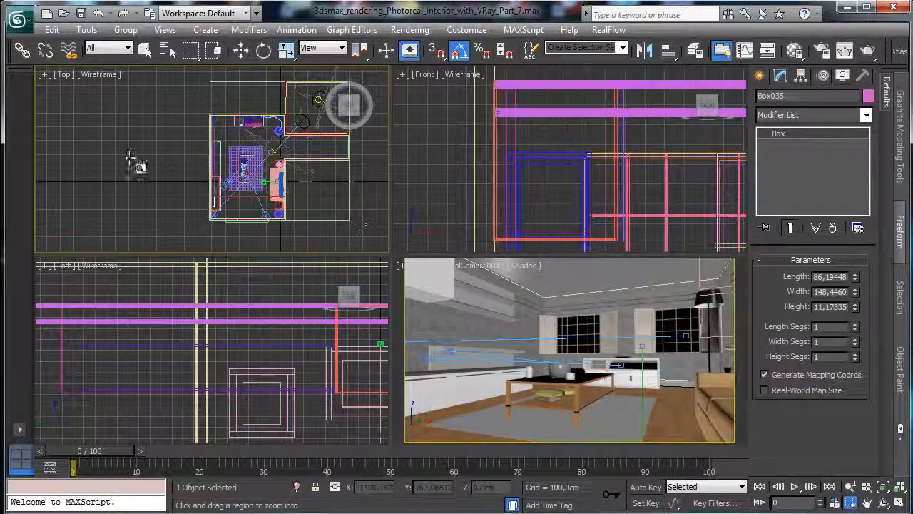
left_click_drag(198, 171, 255, 242)
left_click(244, 50)
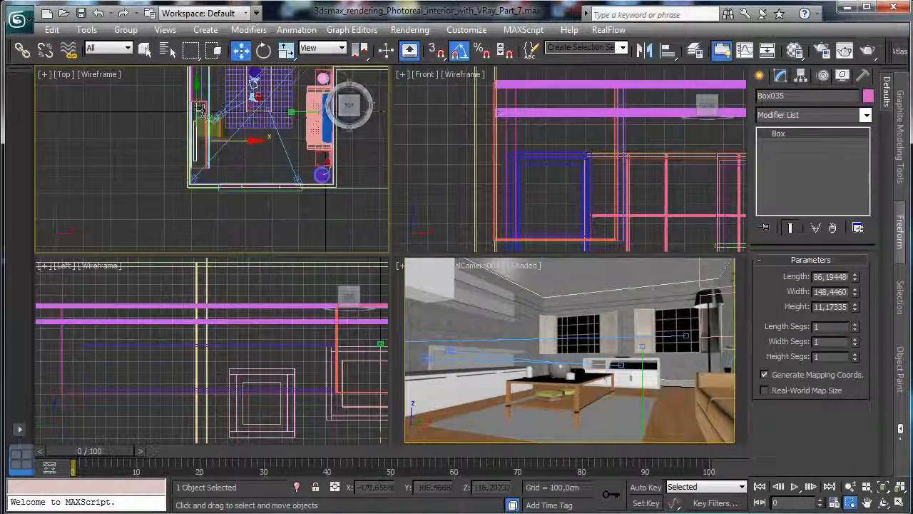
left_click_drag(197, 102, 196, 94)
Name the unused 08 - Default material TV temp, assign it to the TV box and change its type to VRayMtl.
left_click(795, 51)
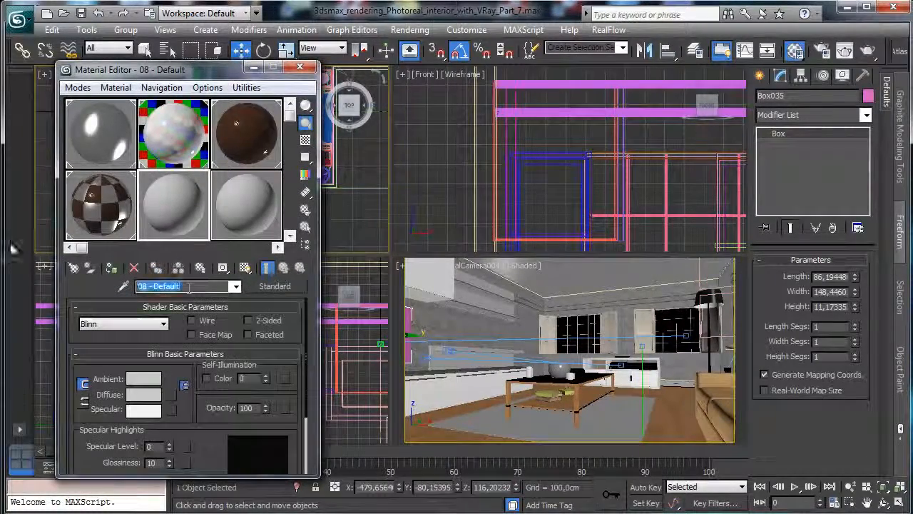
type("TV")
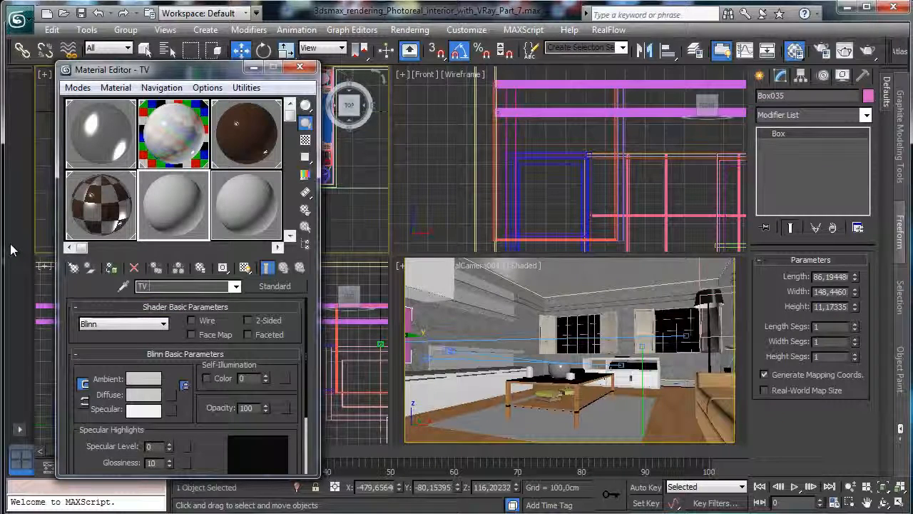
type(" temp")
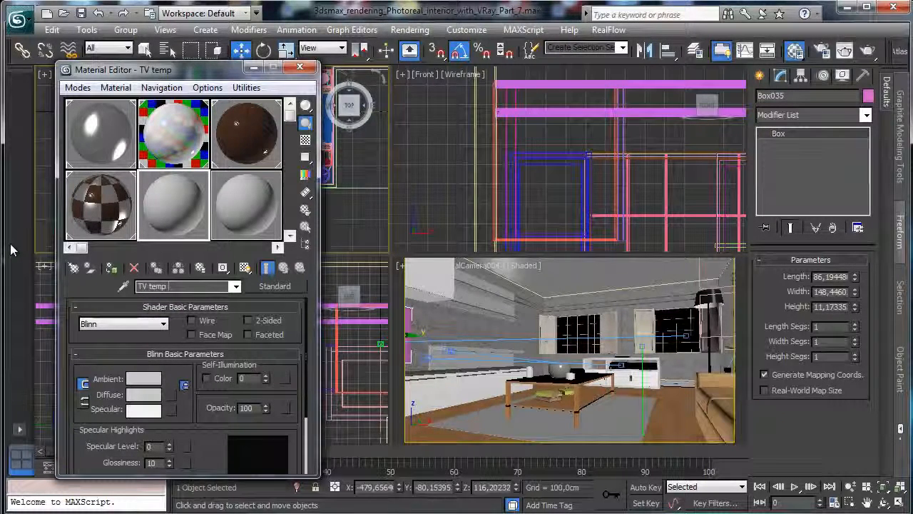
left_click(275, 286)
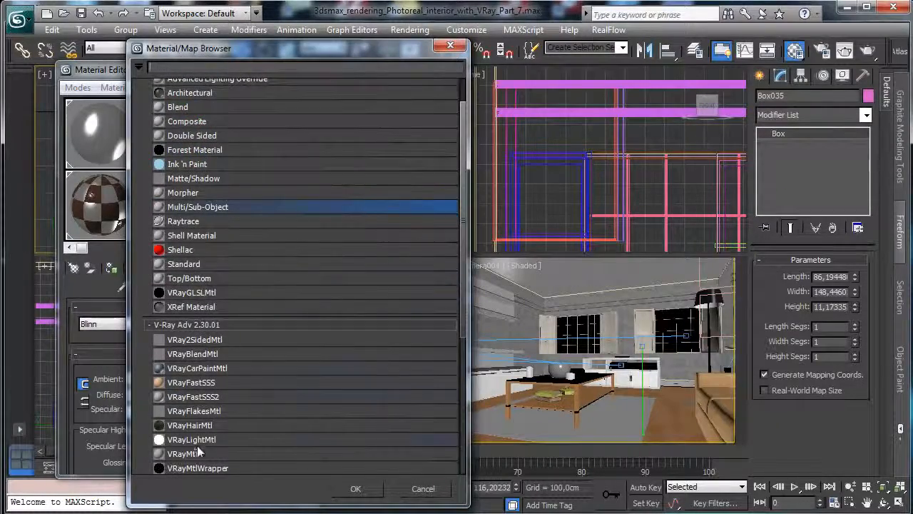
double_click(199, 452)
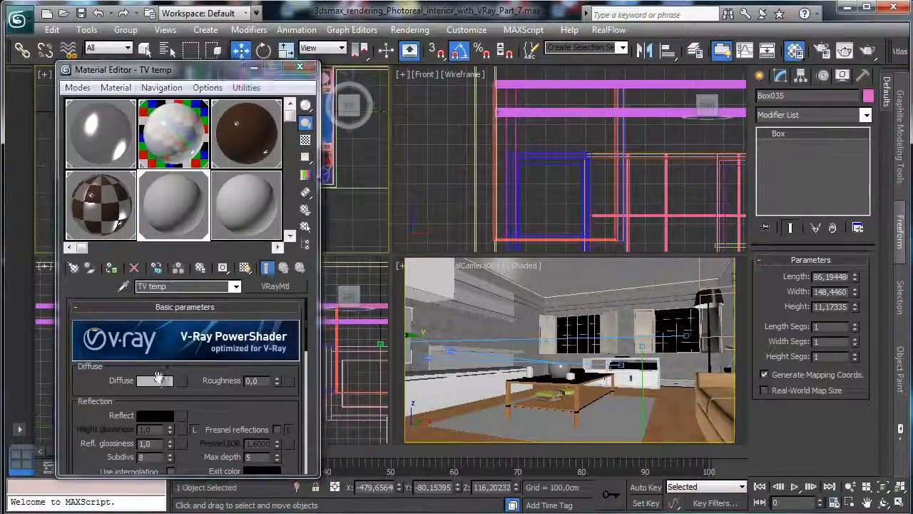
Give TV temp a black diffuse colour and a white reflection colour with Fresnel reflections enabled.
left_click(157, 380)
left_click_drag(418, 137, 373, 153)
left_click(463, 188)
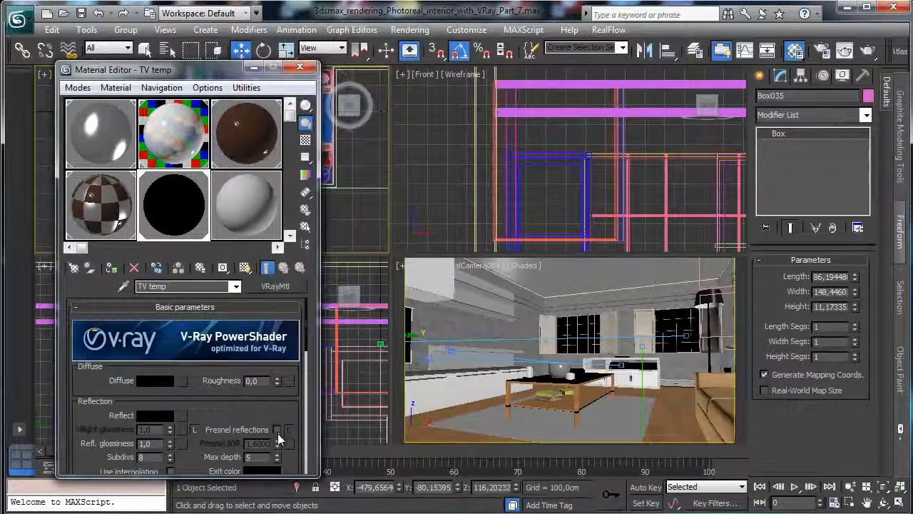
left_click(276, 429)
scroll(235, 420, "down", 1)
left_click(155, 399)
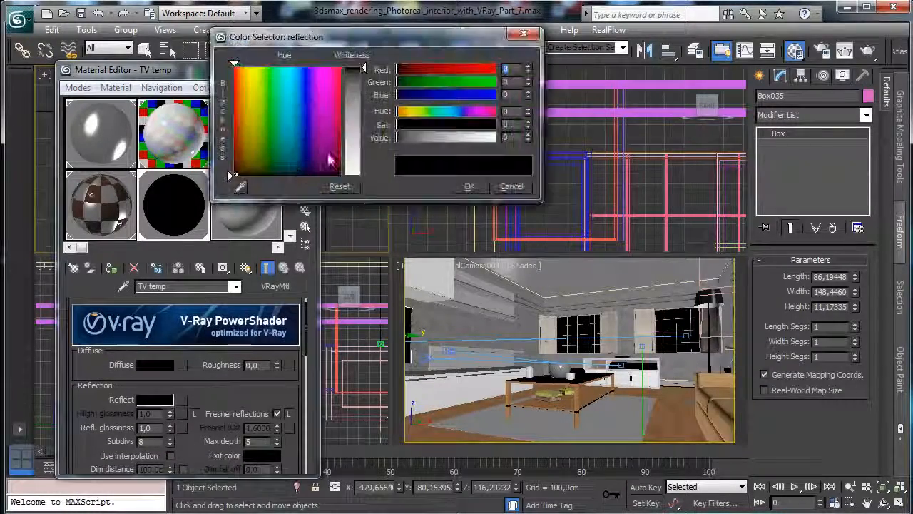
left_click_drag(352, 161, 367, 200)
left_click(462, 187)
left_click(302, 73)
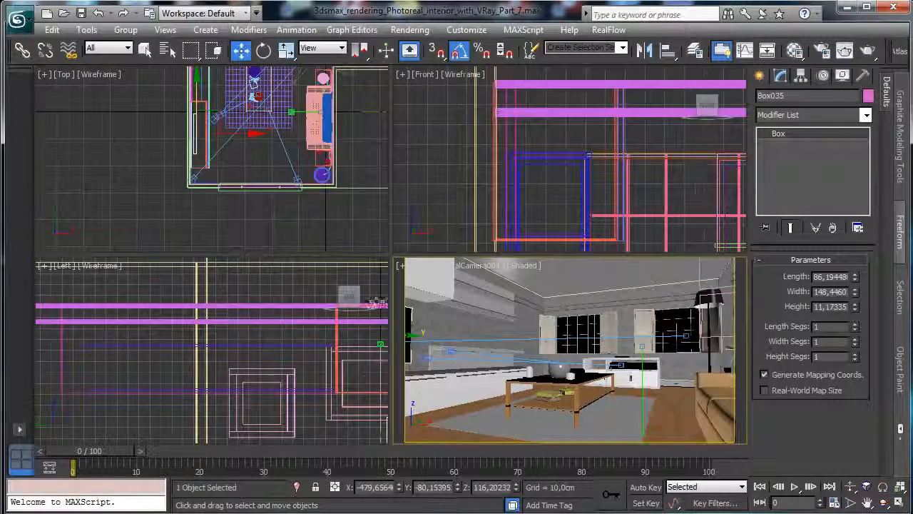
Save the scene and test-render the VRayPhysicalCamera004 view with an output width of 650 pixels.
left_click(81, 12)
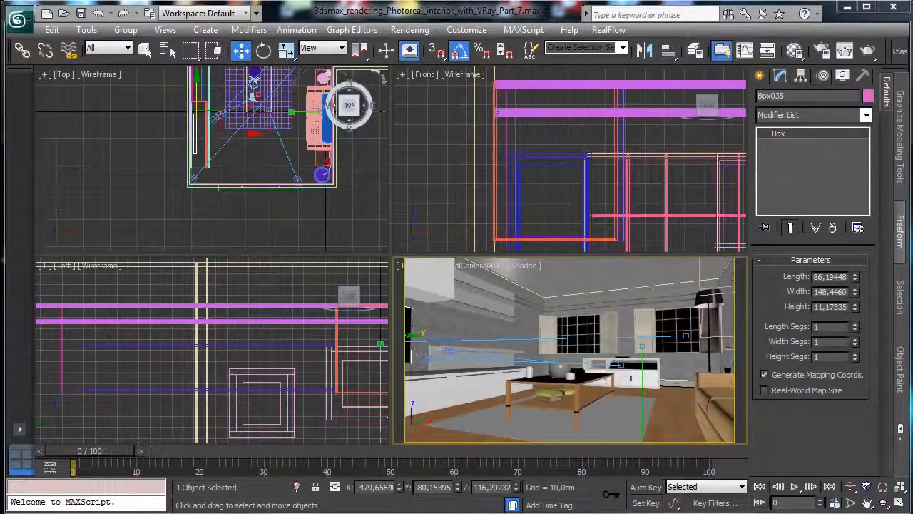
key("shift+q")
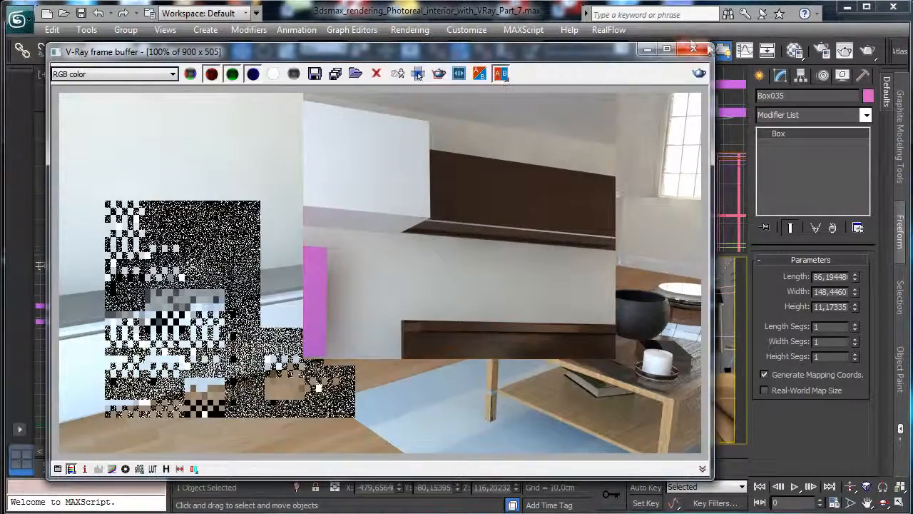
left_click(693, 48)
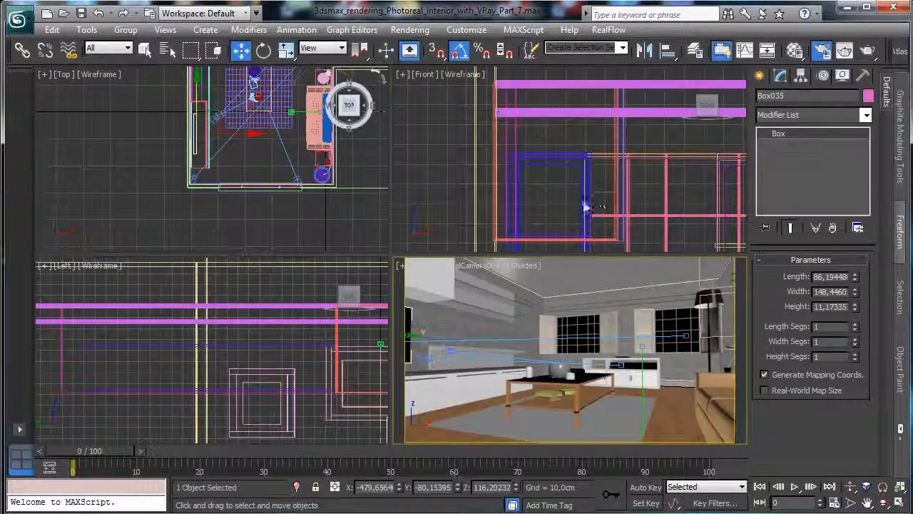
key("F10")
left_click(95, 68)
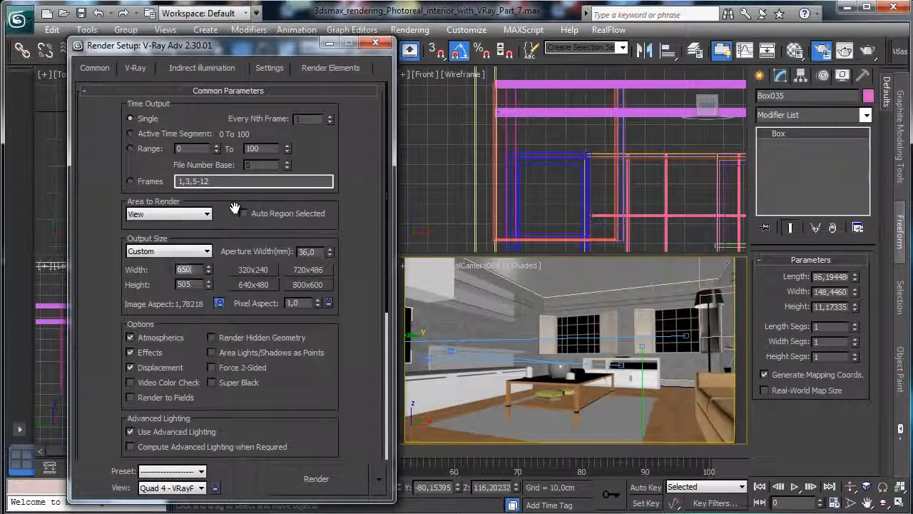
left_click(345, 473)
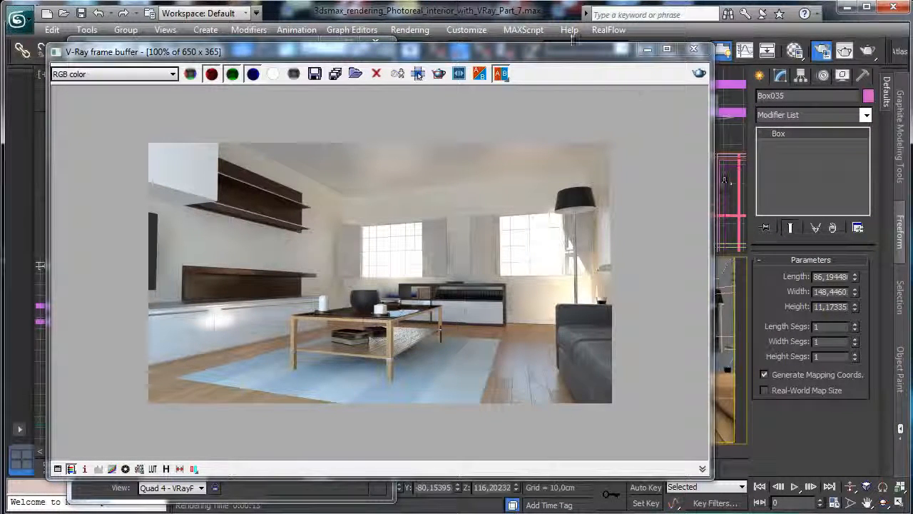
left_click(647, 48)
Look through VRayPhysicalCamera001, VRayPhysicalCamera002 and VRayPhysicalCamera003 in turn to compare their views of the room.
left_click(460, 266)
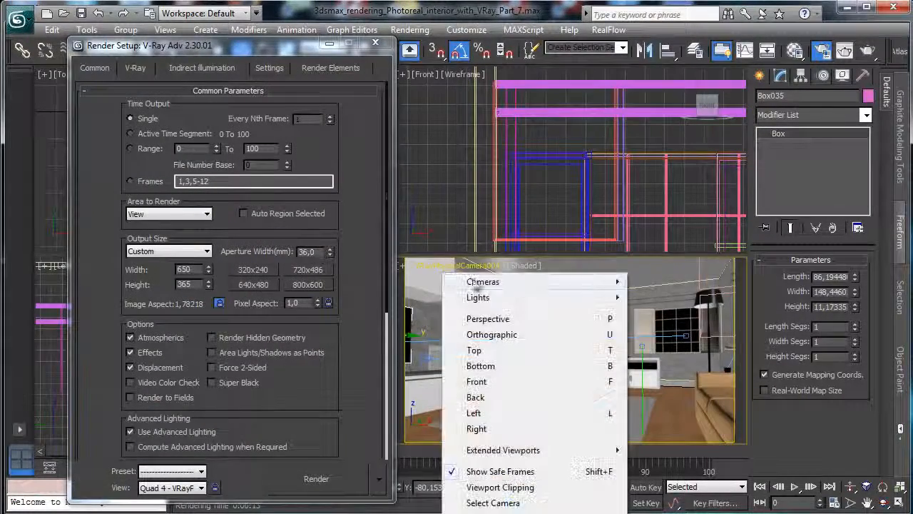
mouse_move(477, 283)
left_click(683, 285)
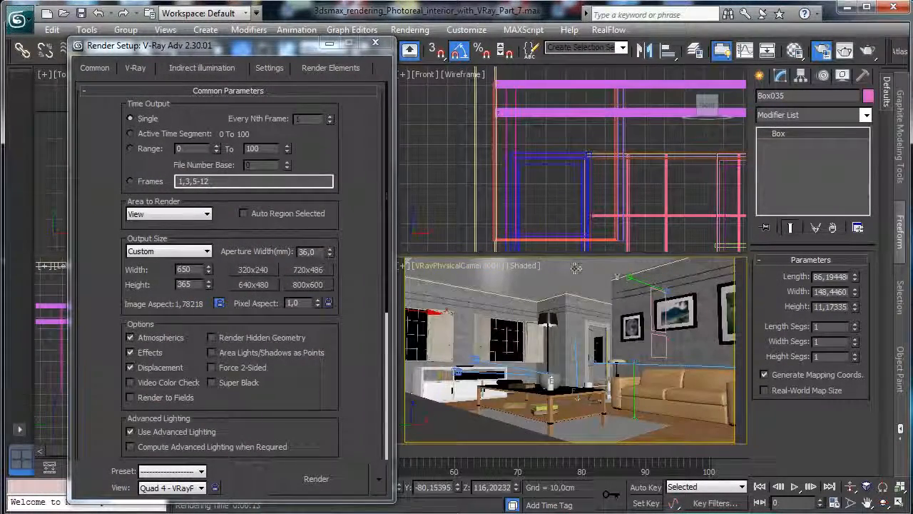
left_click(460, 265)
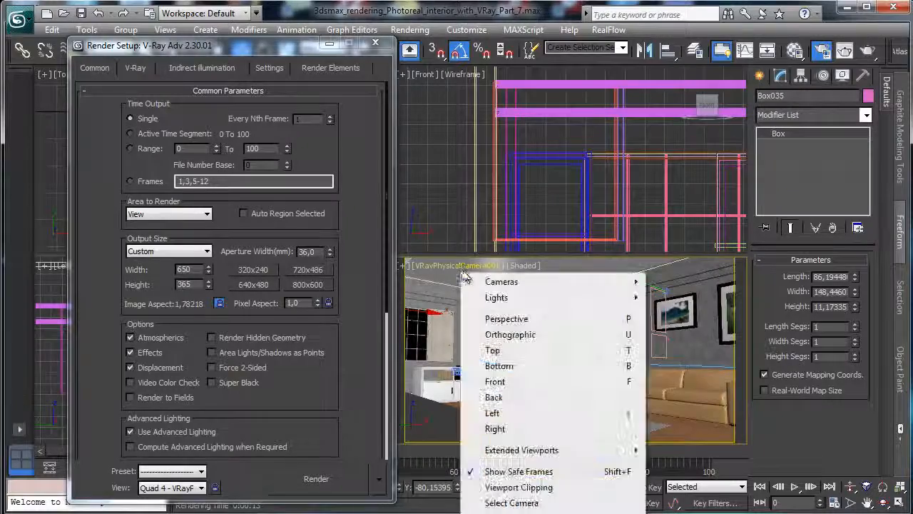
mouse_move(471, 279)
left_click(677, 304)
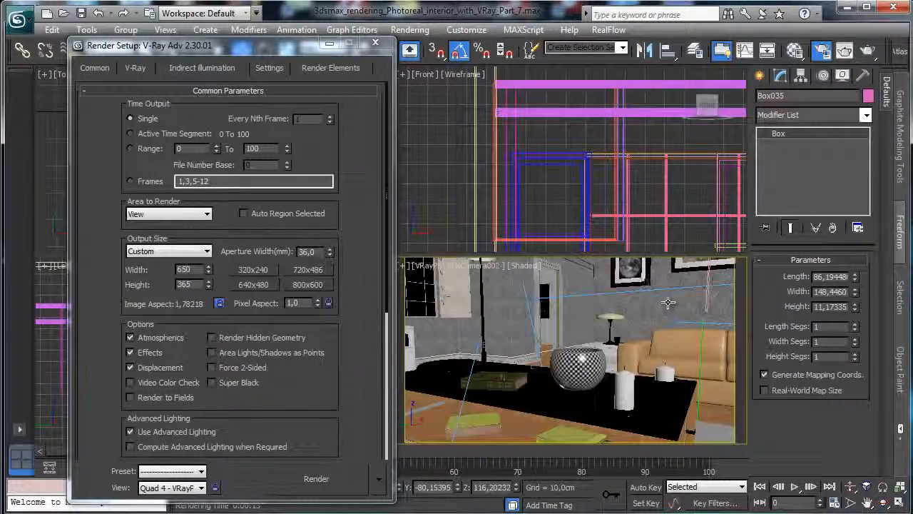
left_click(531, 265)
mouse_move(525, 271)
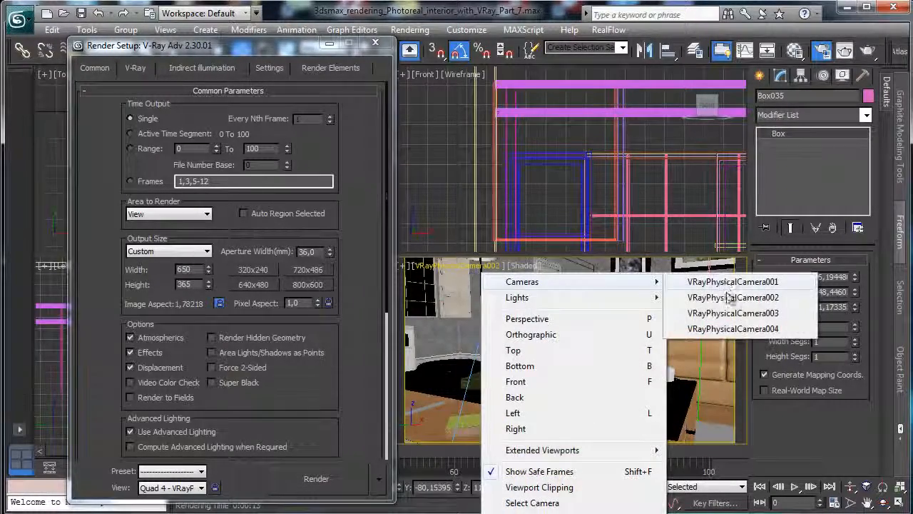
left_click(715, 314)
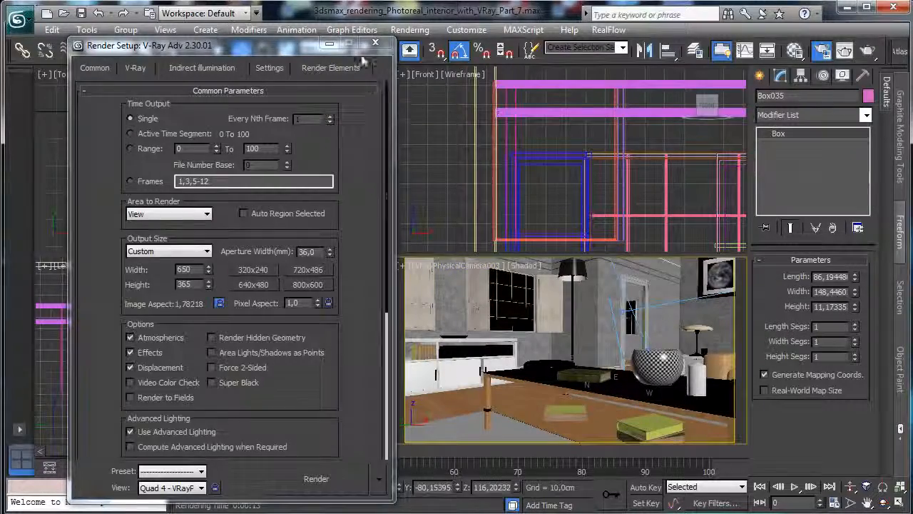
Select VRayPhysicalCamera003 and clone it as an independent copy.
left_click(328, 44)
left_click(464, 267)
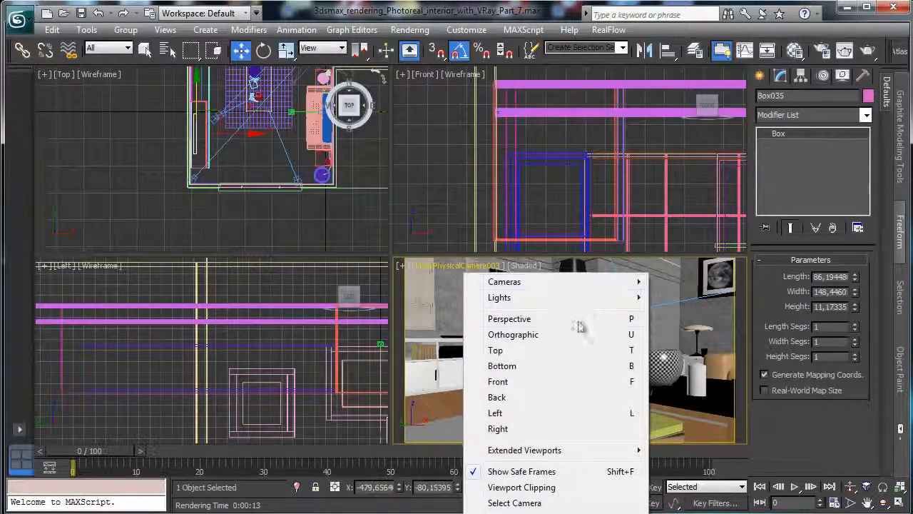
left_click(510, 503)
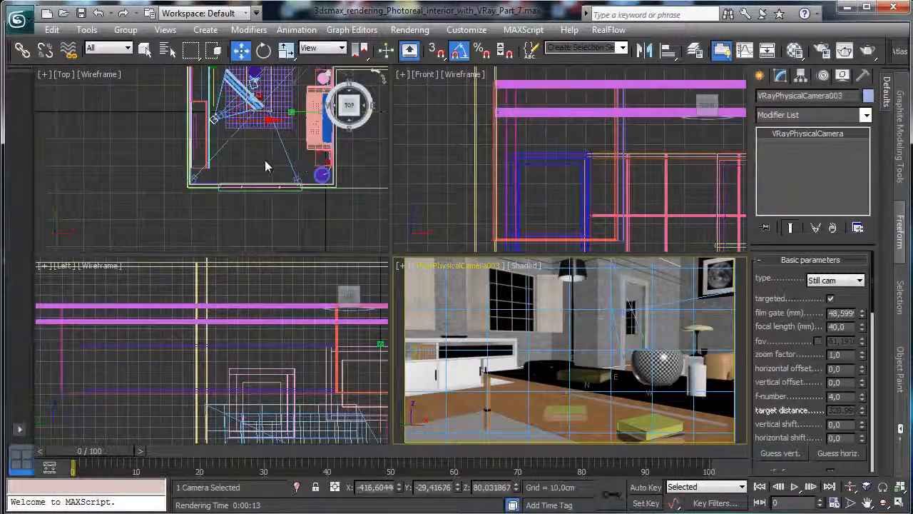
right_click(333, 188)
left_click(866, 502)
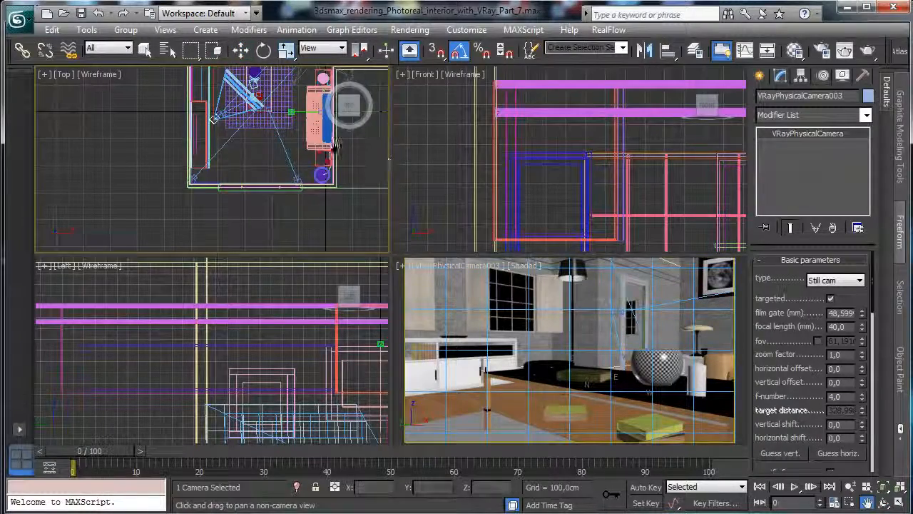
left_click(52, 29)
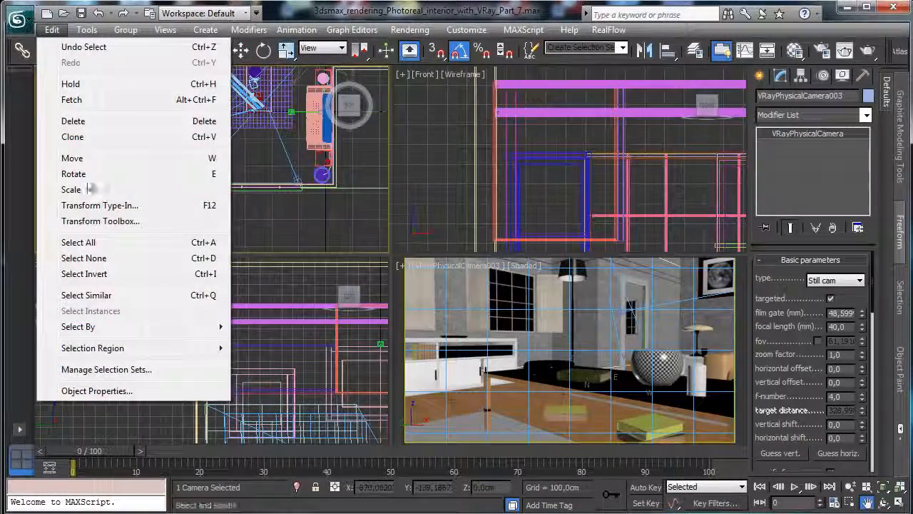
left_click(115, 137)
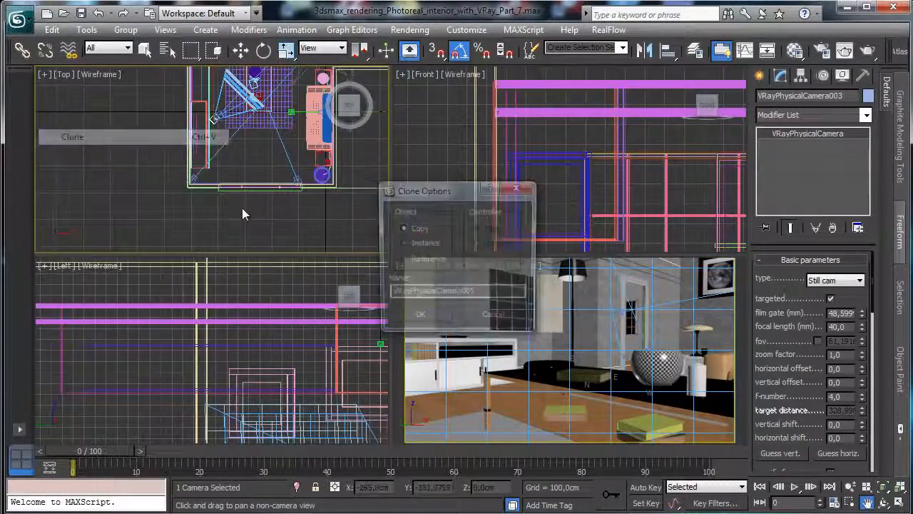
left_click(425, 323)
Switch the camera view to VRayPhysicalCamera005 and move that camera in the Top view to about X 132,6, Y 284,2 cm.
left_click_drag(233, 132, 180, 224)
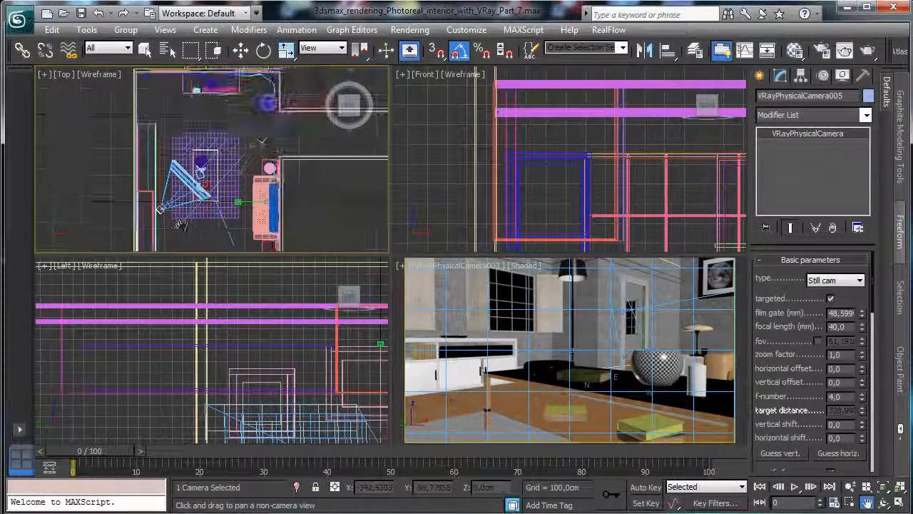
left_click(241, 50)
left_click(470, 268)
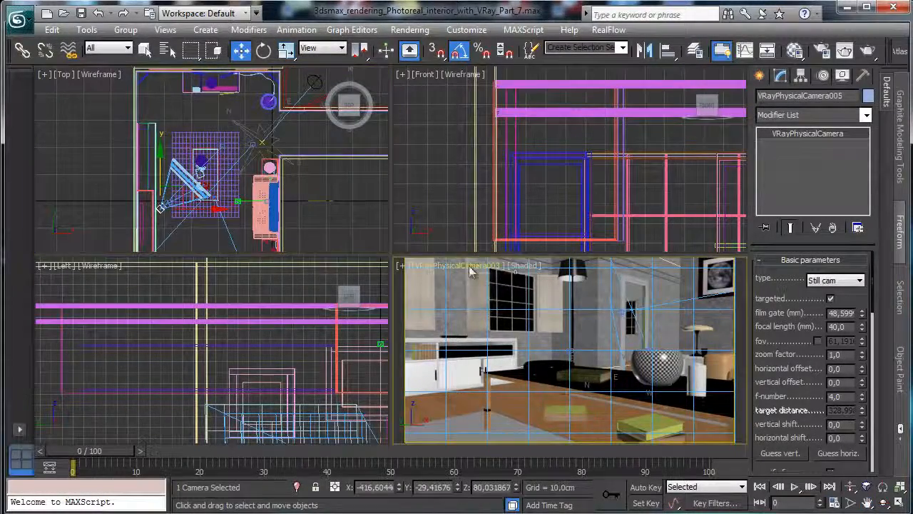
left_click(469, 268)
mouse_move(513, 279)
left_click(713, 349)
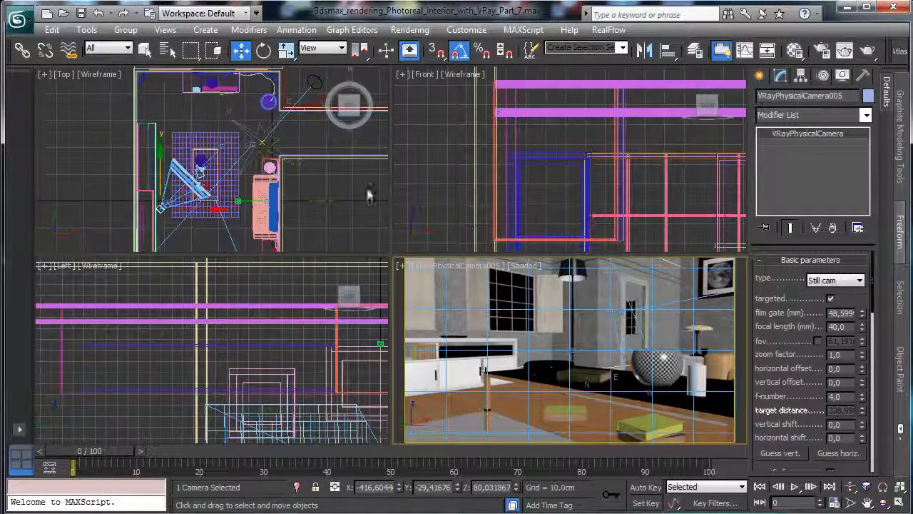
left_click(201, 188)
left_click_drag(183, 191, 333, 107)
right_click(587, 308)
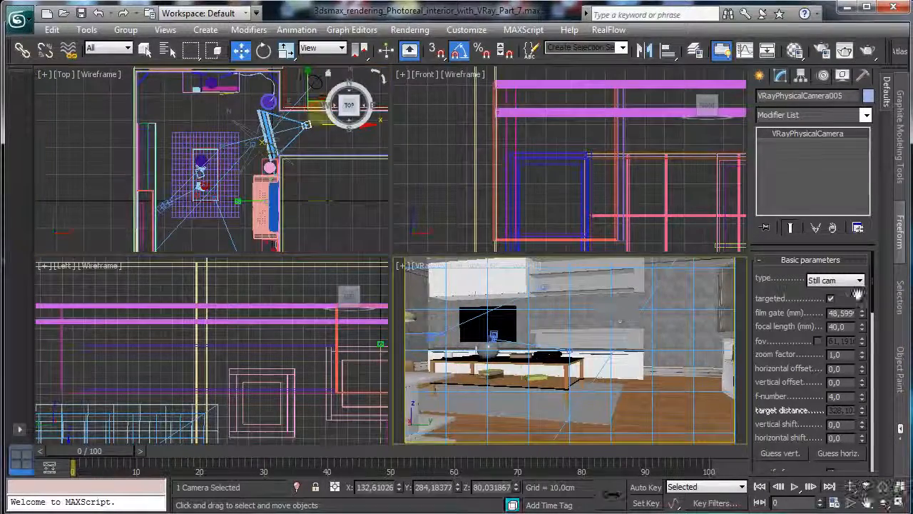
Set VRayPhysicalCamera005's film gate to about 66,1 mm and raise its target to about Z 86,1 cm.
left_click_drag(863, 294, 862, 287)
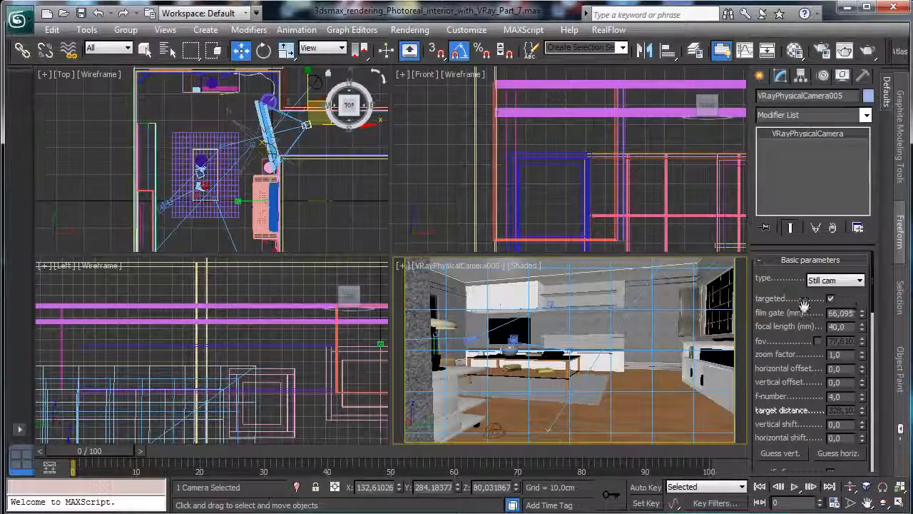
right_click(588, 324)
left_click(448, 270)
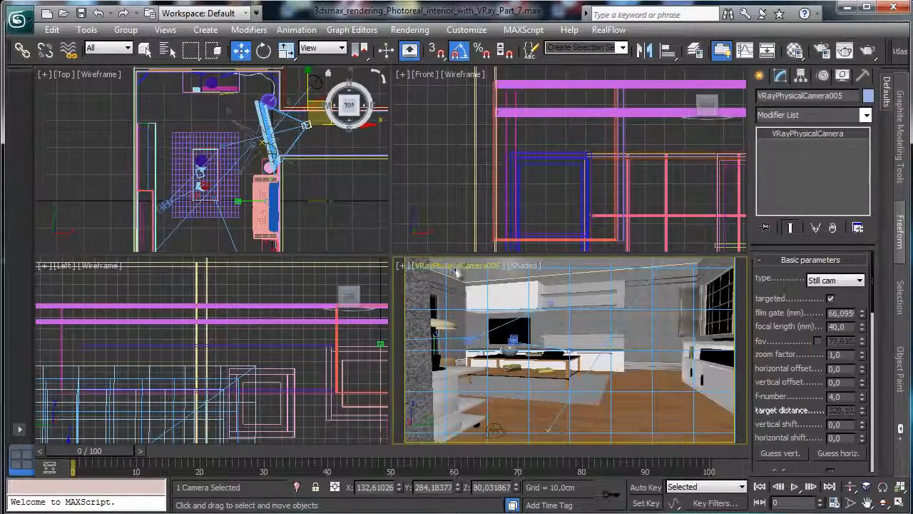
left_click(457, 266)
left_click(543, 471)
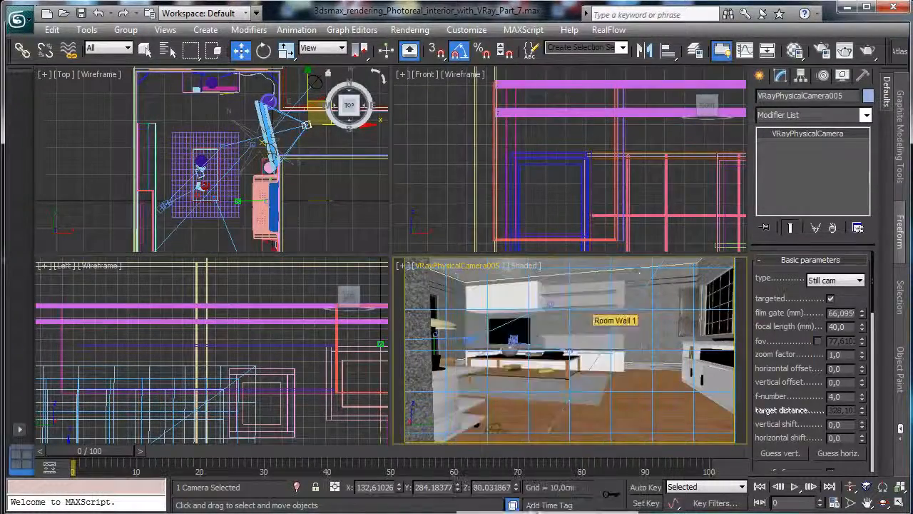
left_click(567, 325)
left_click_drag(567, 324, 649, 218)
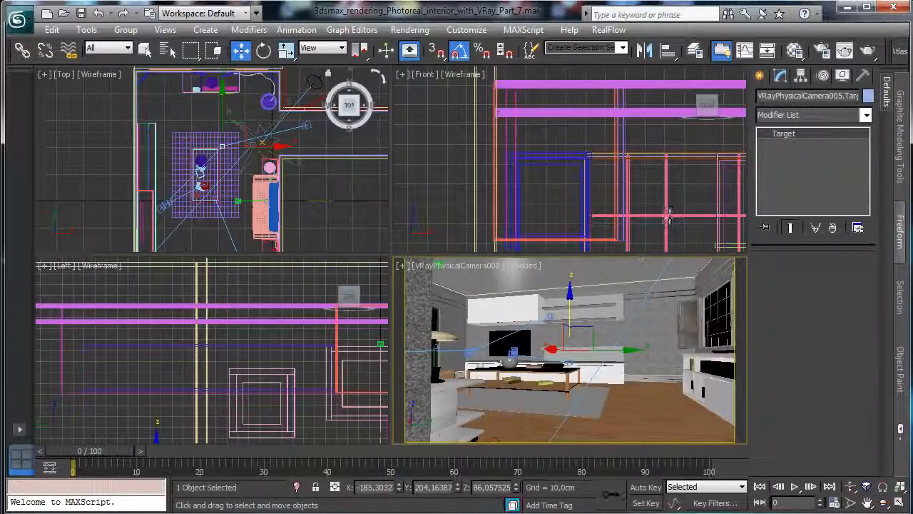
Test-render the VRayPhysicalCamera005 view at 650 x 365 and save the scene.
left_click(861, 55)
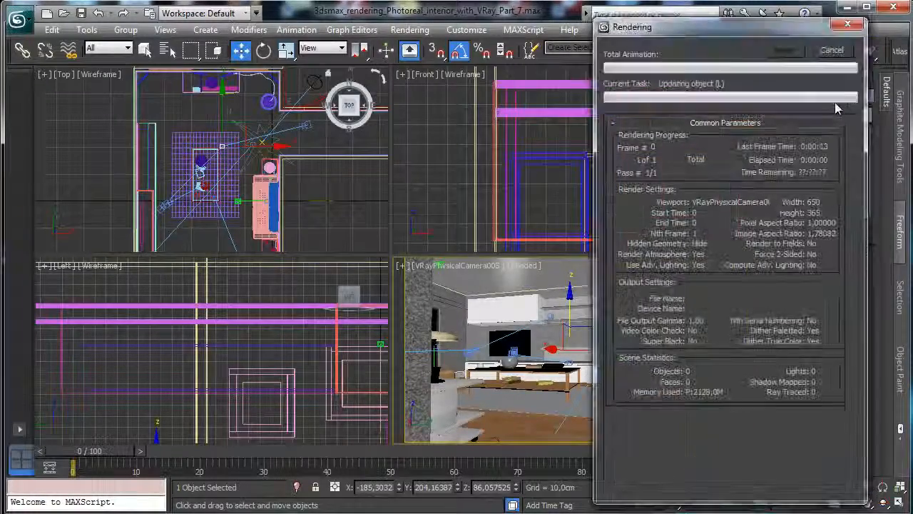
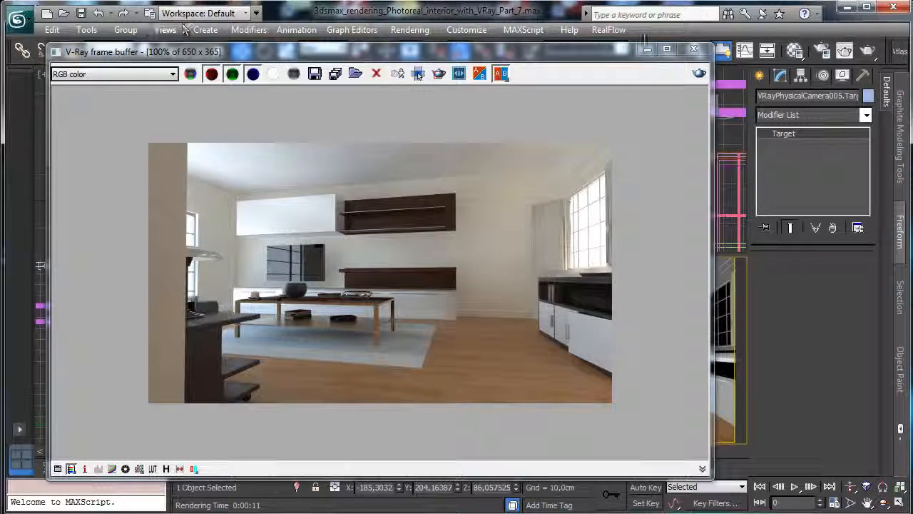
left_click(646, 49)
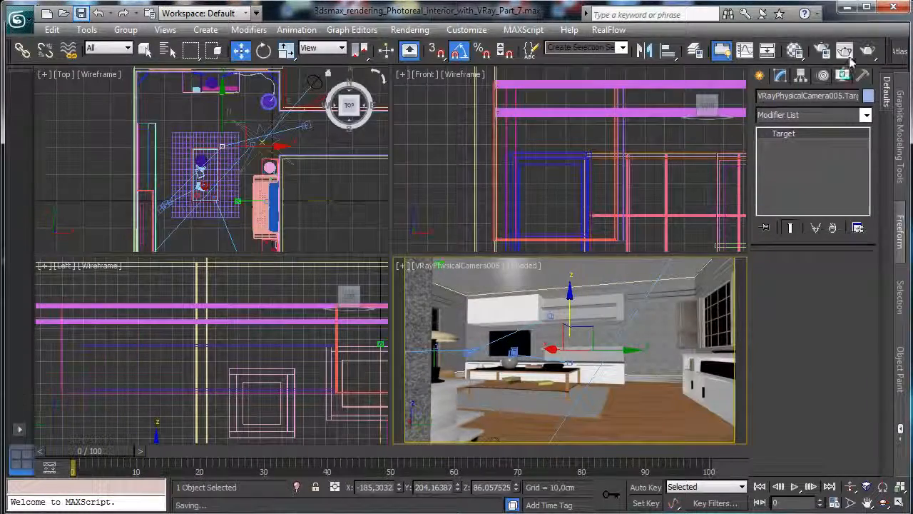
Enter a larger render output width, keeping the image aspect ratio locked.
left_click(820, 54)
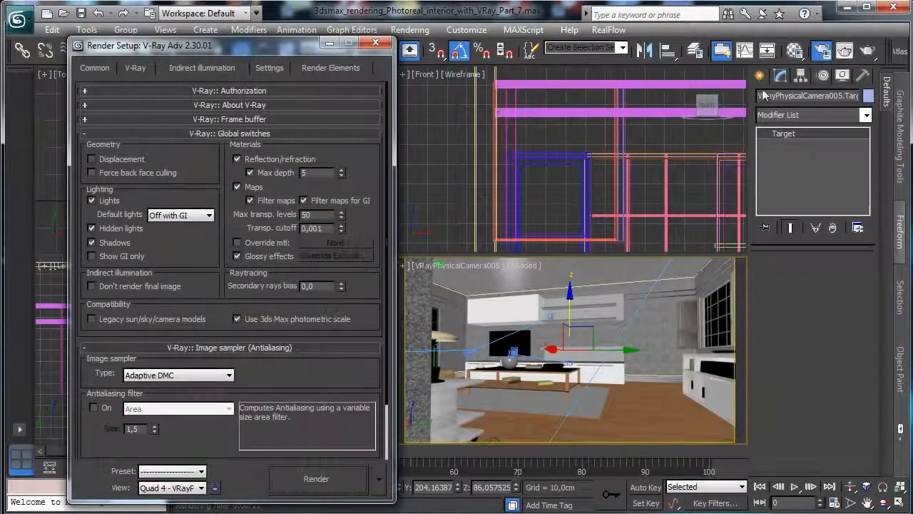
left_click(103, 67)
left_click(125, 69)
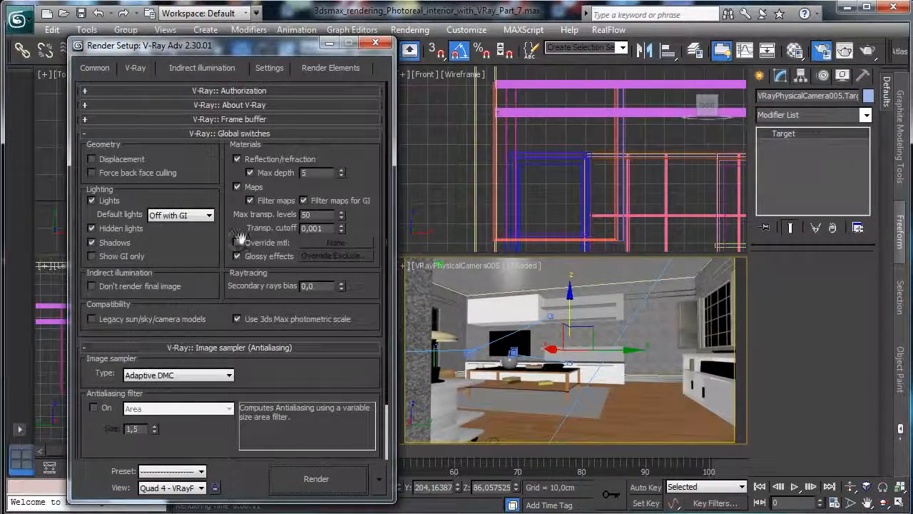
left_click(100, 67)
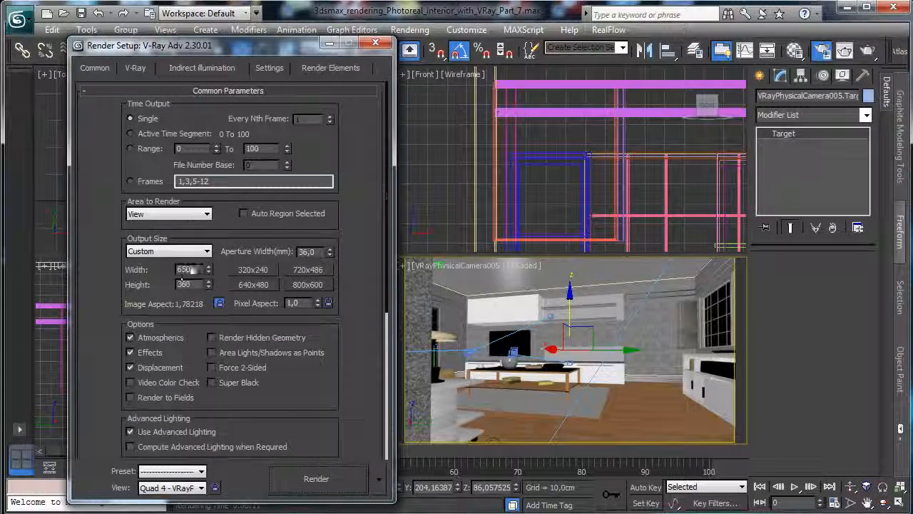
key("Return")
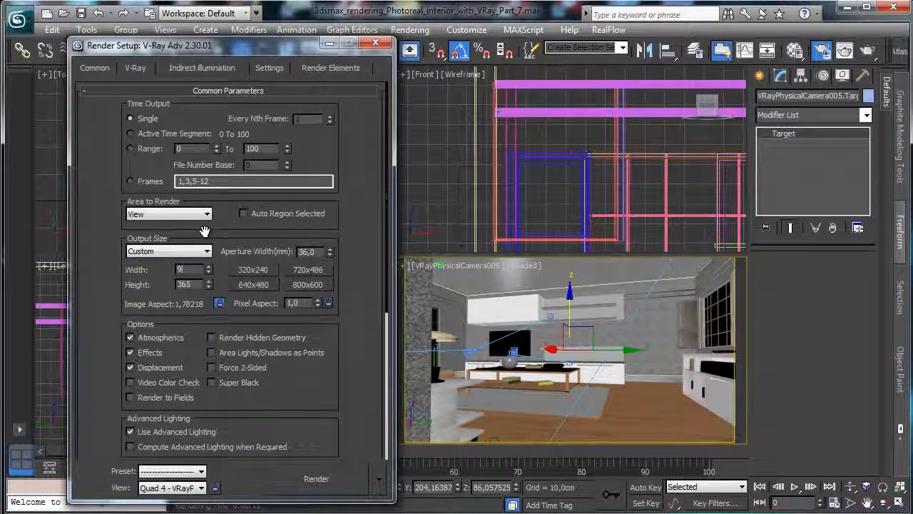
type("9")
Enable the V-Ray antialiasing filter and set it to VRayTriangleFilter.
left_click(135, 68)
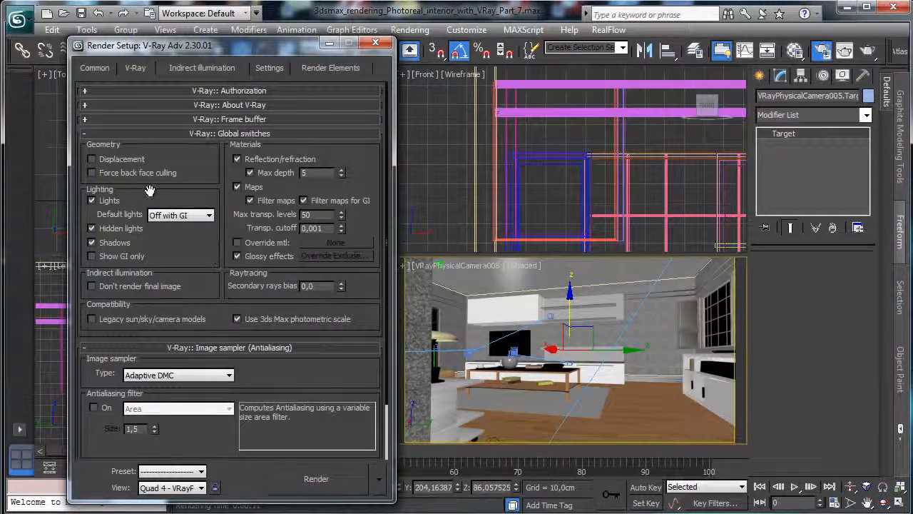
scroll(131, 264, "down", 3)
left_click(93, 343)
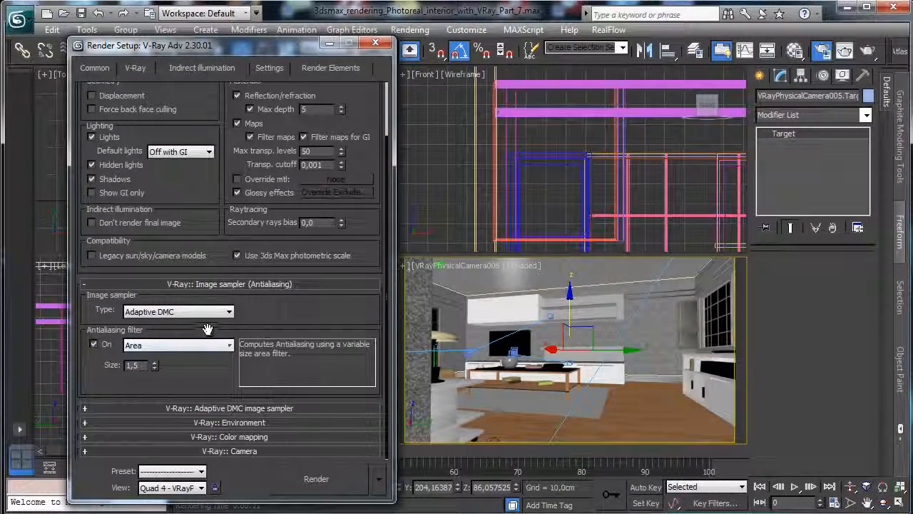
left_click(209, 346)
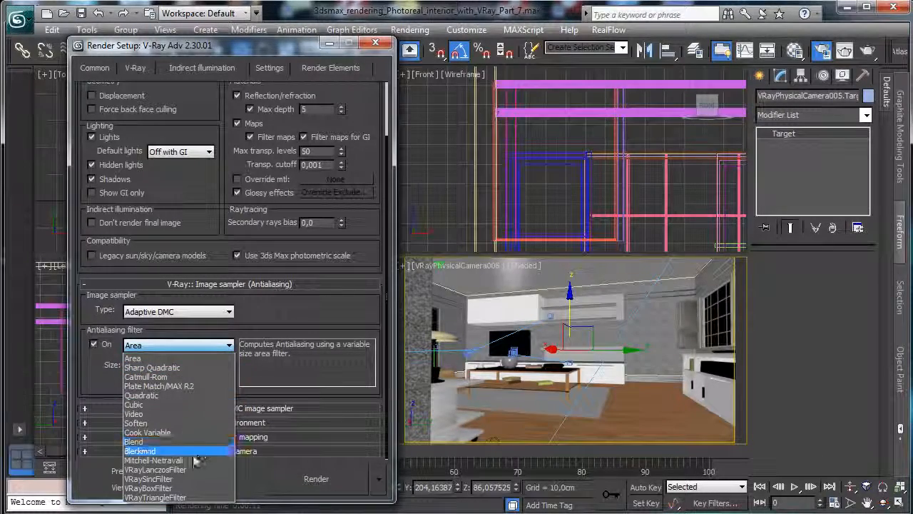
left_click(182, 497)
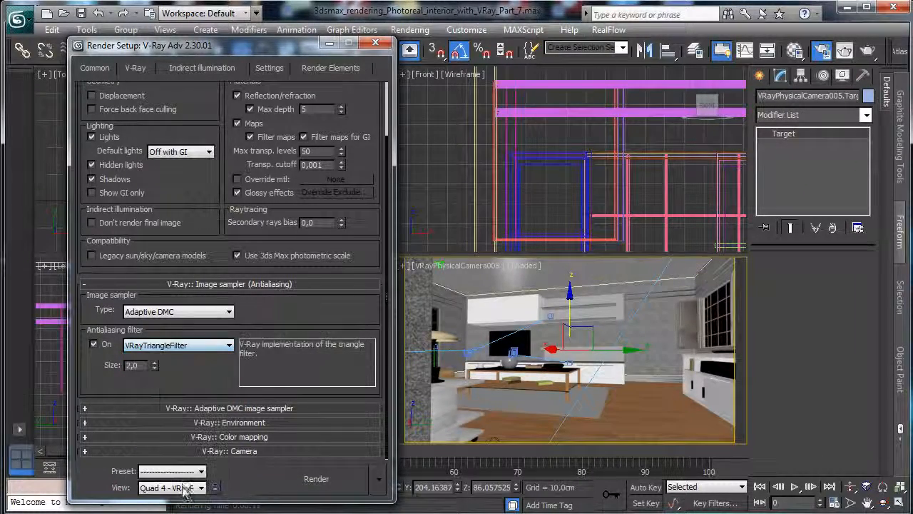
Set the maximum subdivisions of the Adaptive DMC image sampler to 8.
left_click(183, 408)
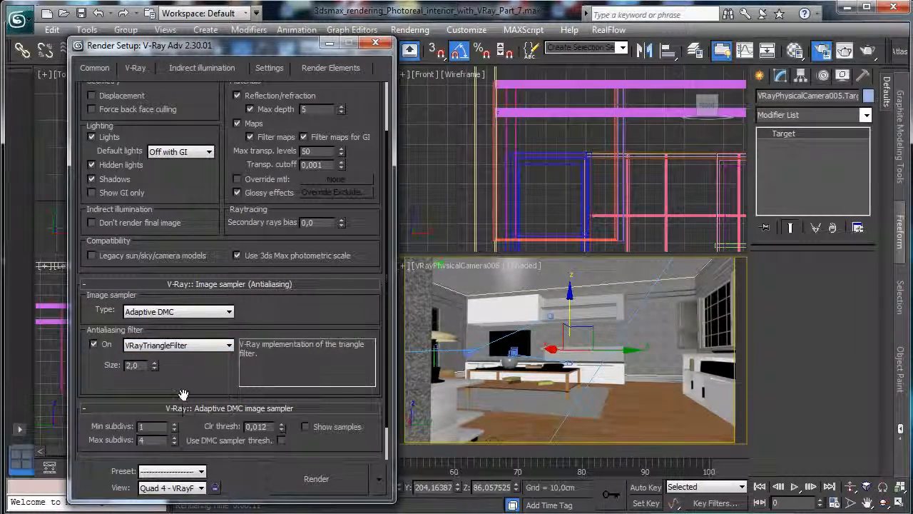
left_click(175, 438)
left_click(175, 437)
left_click(174, 437)
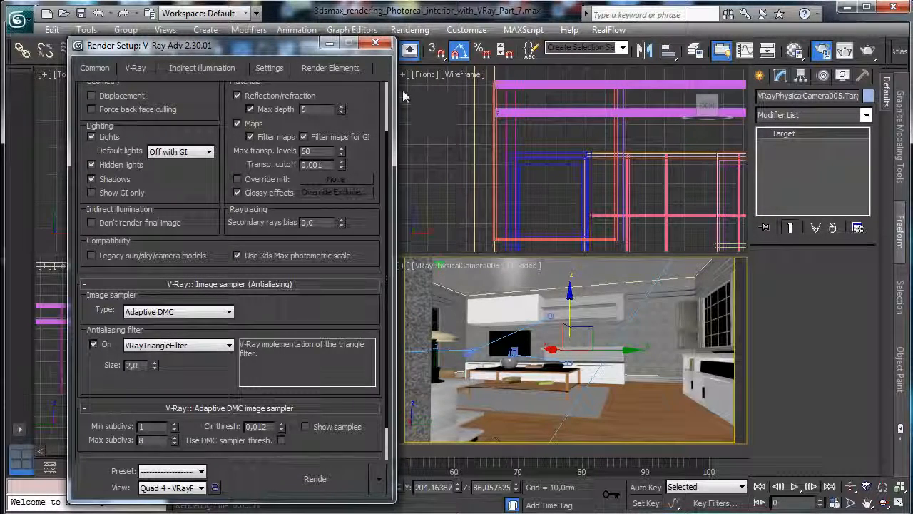
Set the irradiance map's maximum rate to -1.
left_click(202, 68)
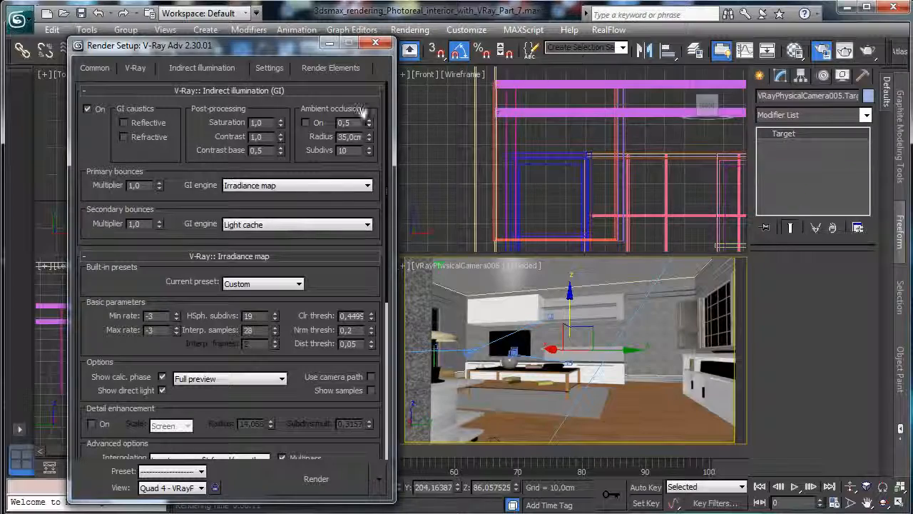
scroll(325, 264, "down", 3)
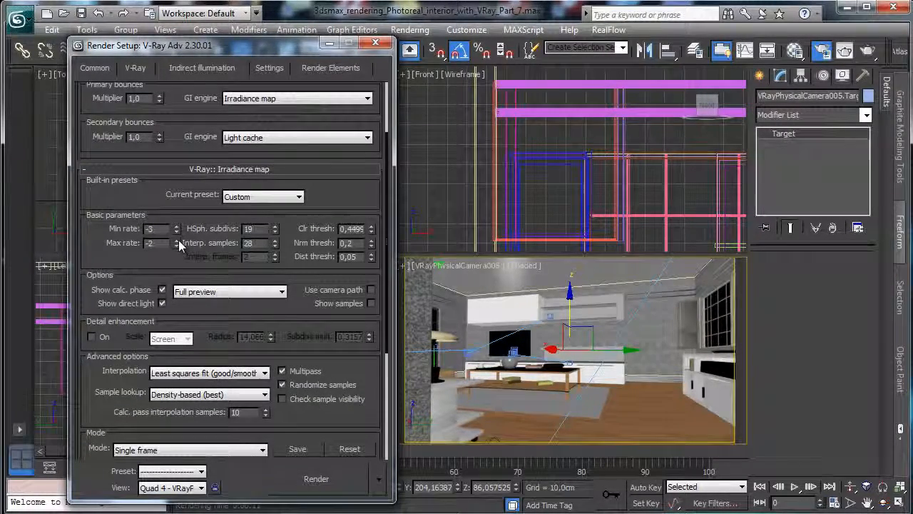
left_click(177, 240)
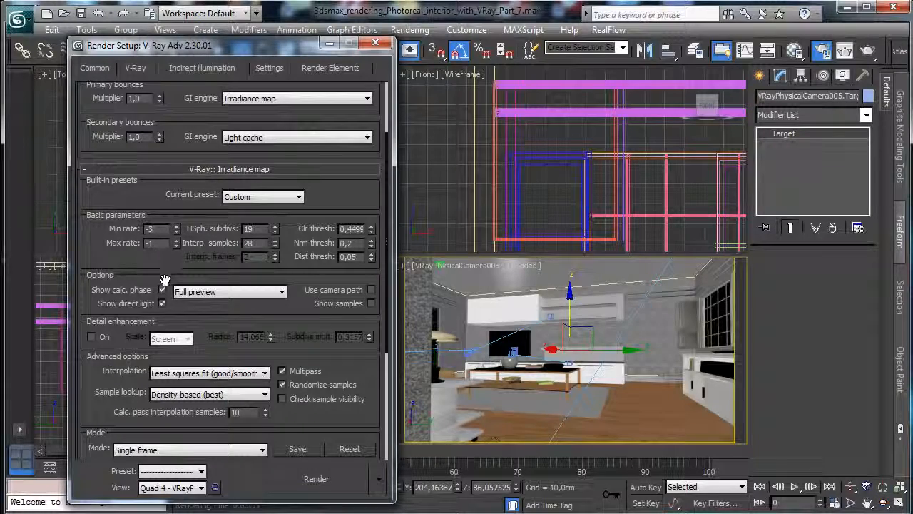
Enable the irradiance map's detail enhancement and set its radius to 50.
left_click(91, 336)
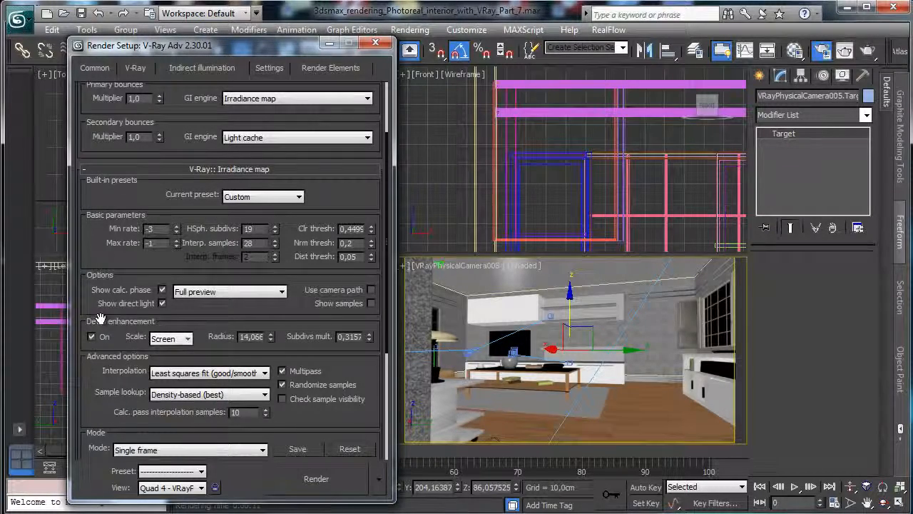
double_click(254, 337)
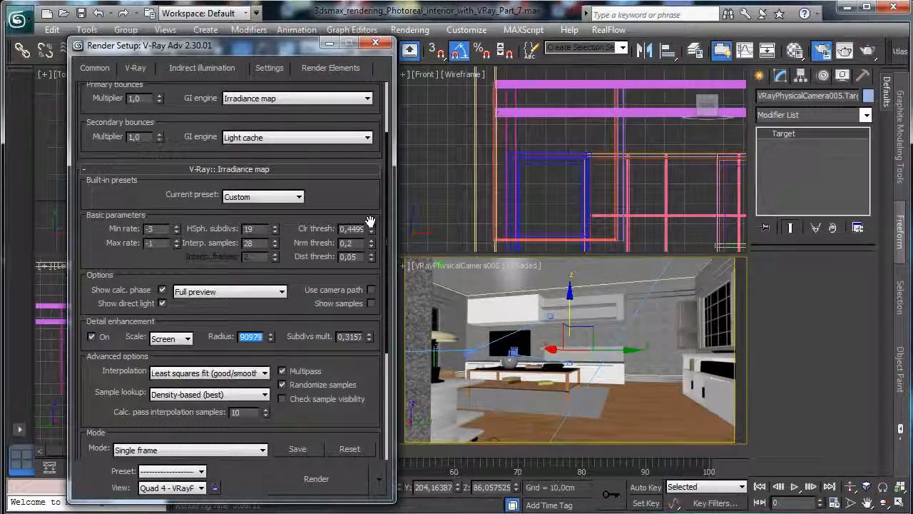
type("50")
key("Return")
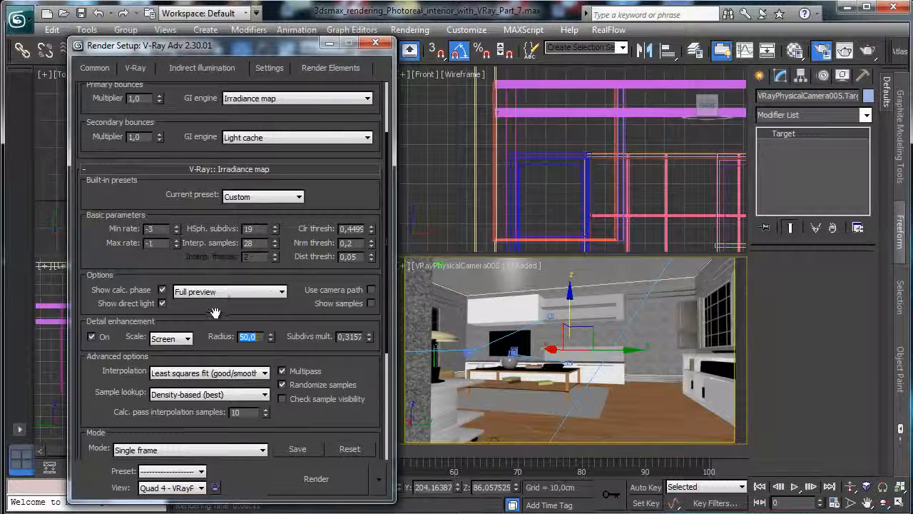
Set the light cache subdivisions to 2000.
left_click_drag(214, 316, 217, 177)
left_click(240, 435)
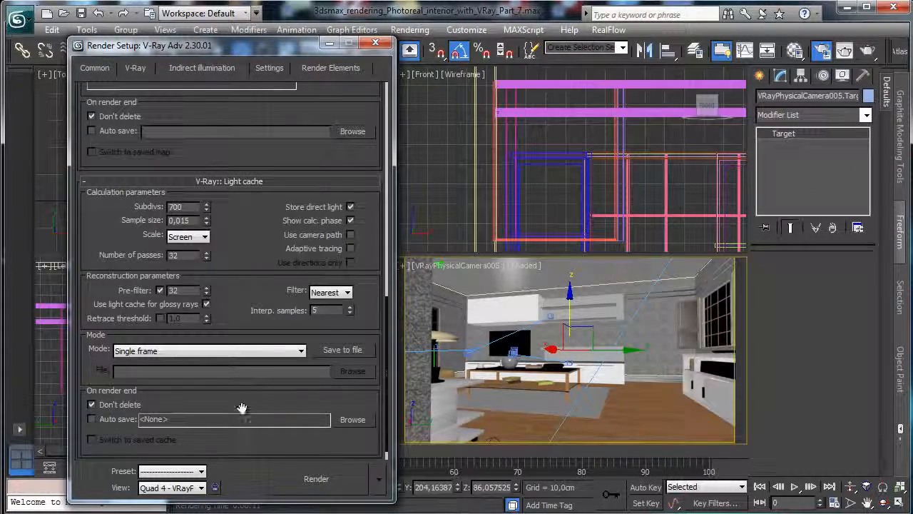
double_click(195, 207)
type("2000")
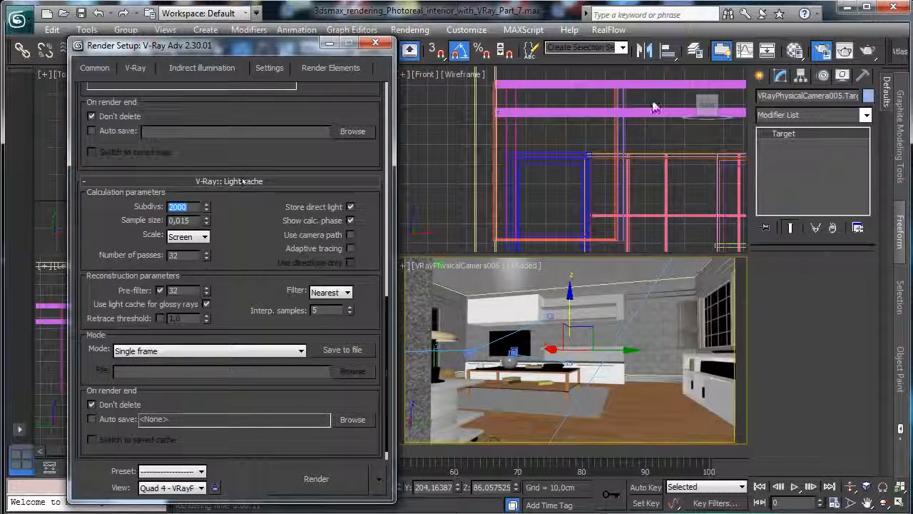
Set the DMC Sampler's minimum samples to 32 and its global subdivs multiplier to 4.
left_click(271, 68)
double_click(345, 121)
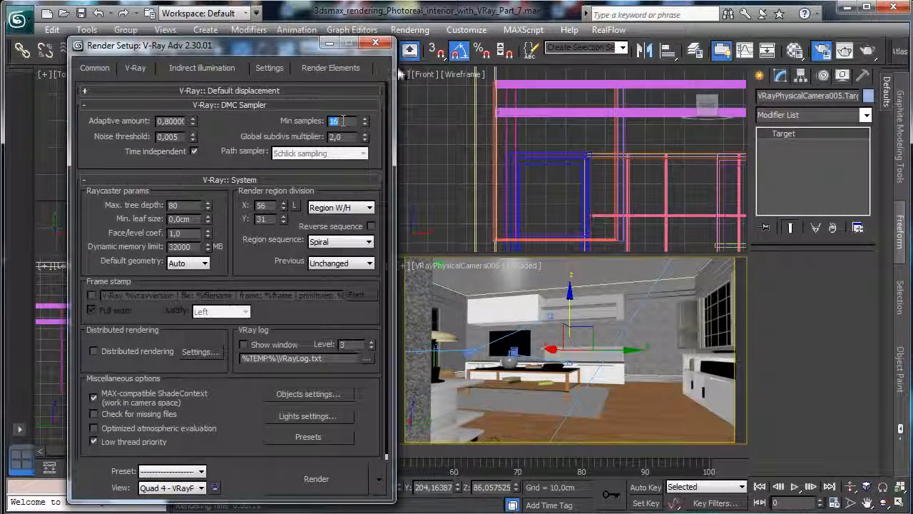
type("32")
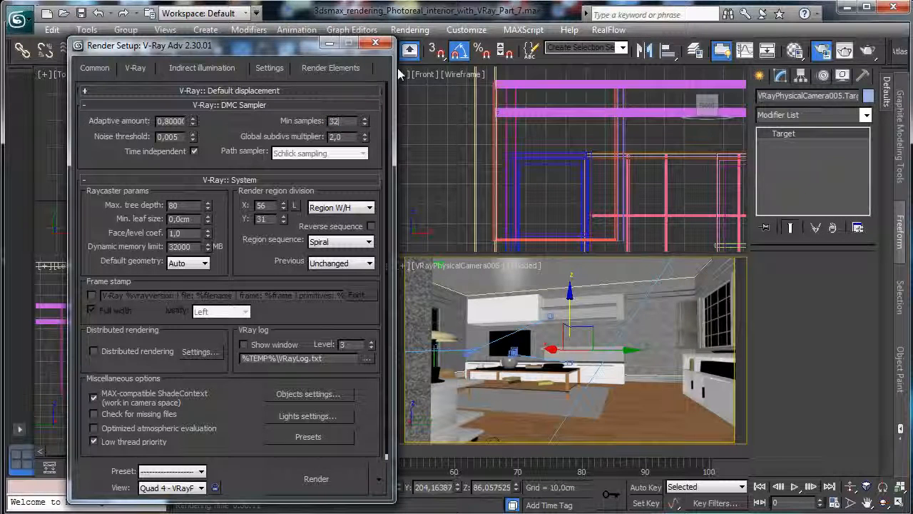
key("Return")
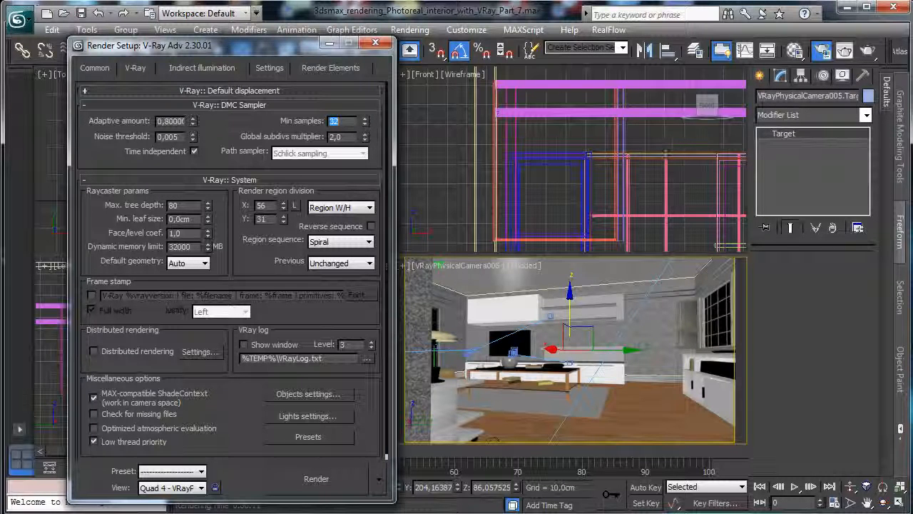
key("Tab")
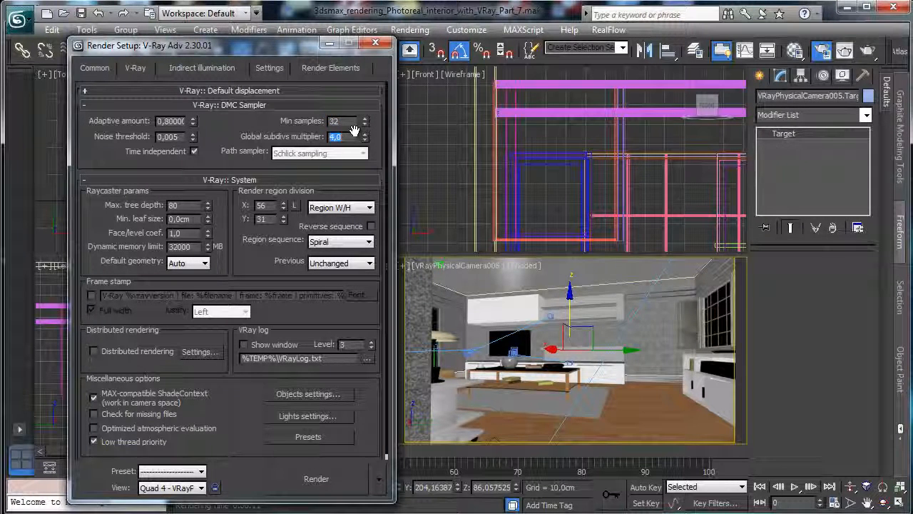
Check the common output settings, save the scene, and render the VRayPhysicalCamera006 view.
left_click(135, 67)
left_click(95, 67)
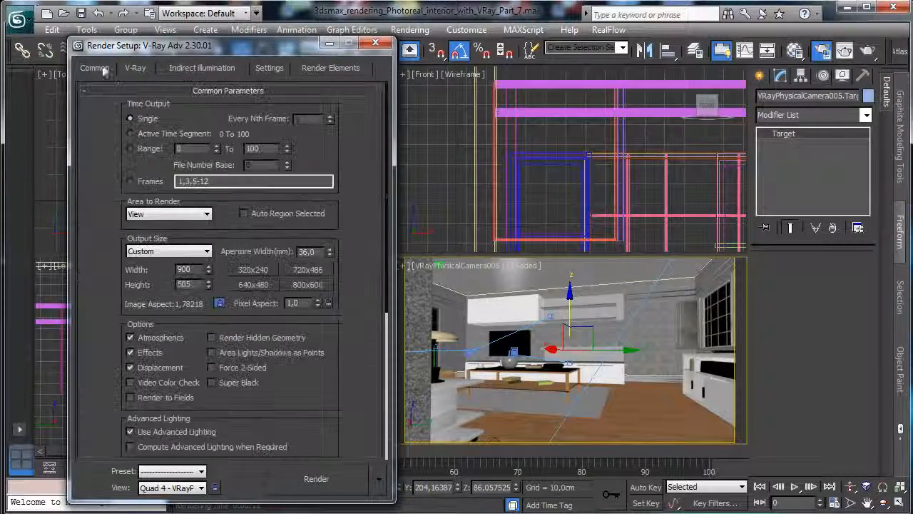
left_click(82, 15)
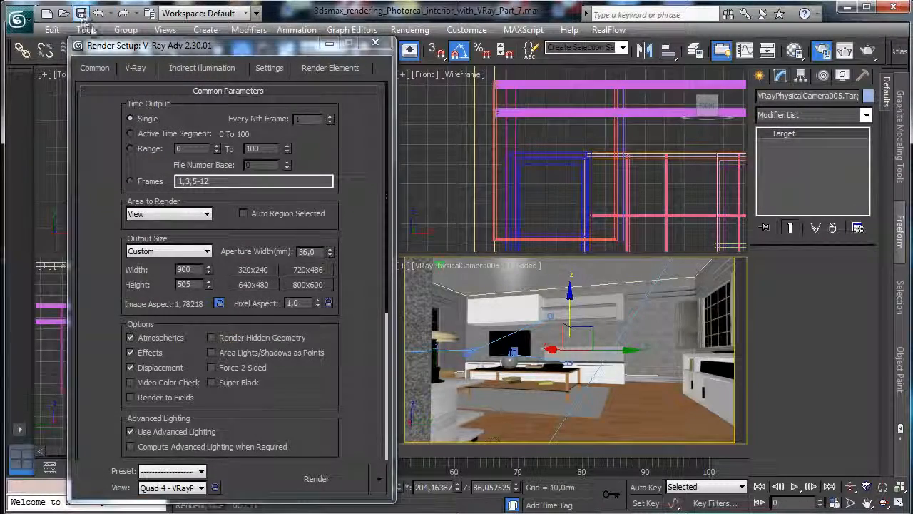
left_click(316, 479)
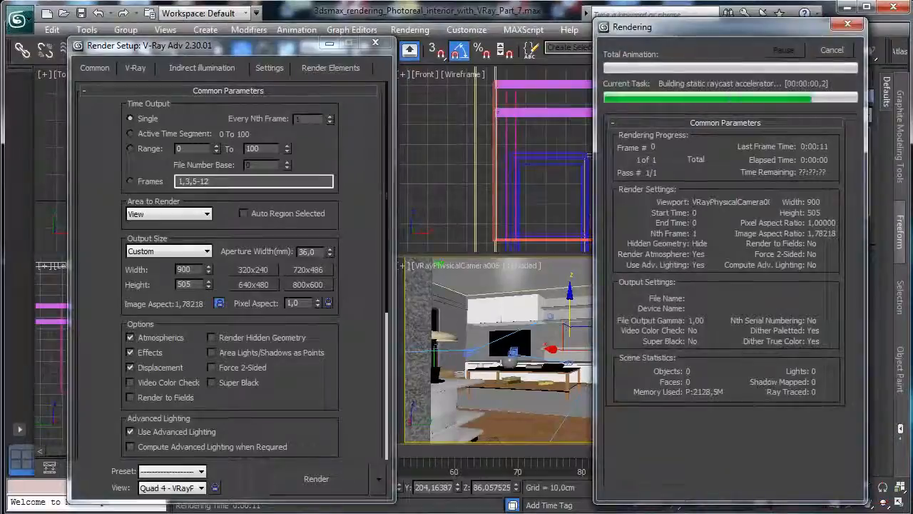